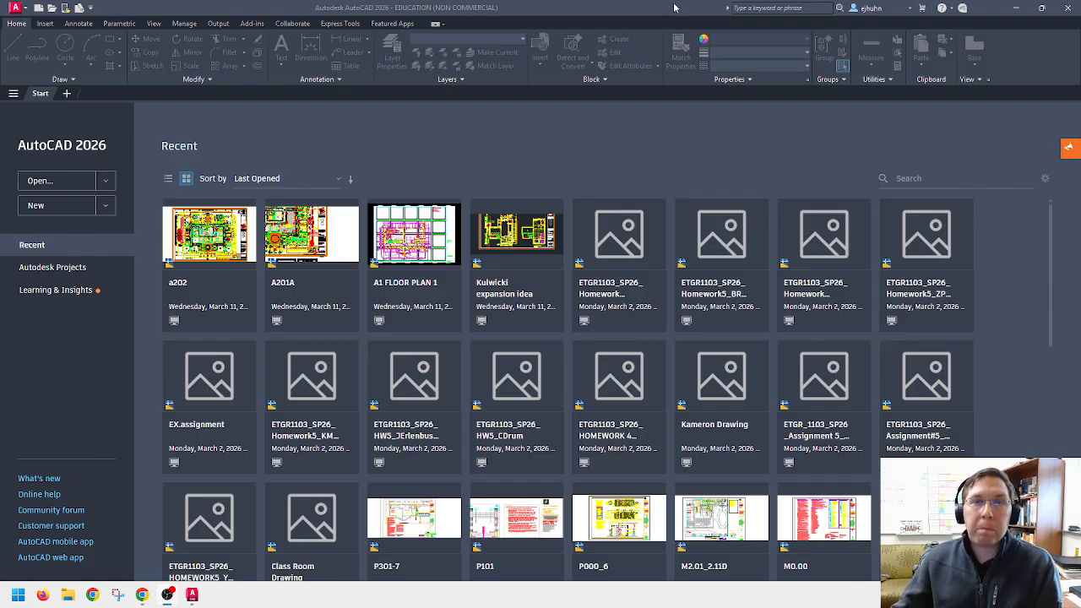
Step: Create a new drawing from the acad.dwt template
click(38, 9)
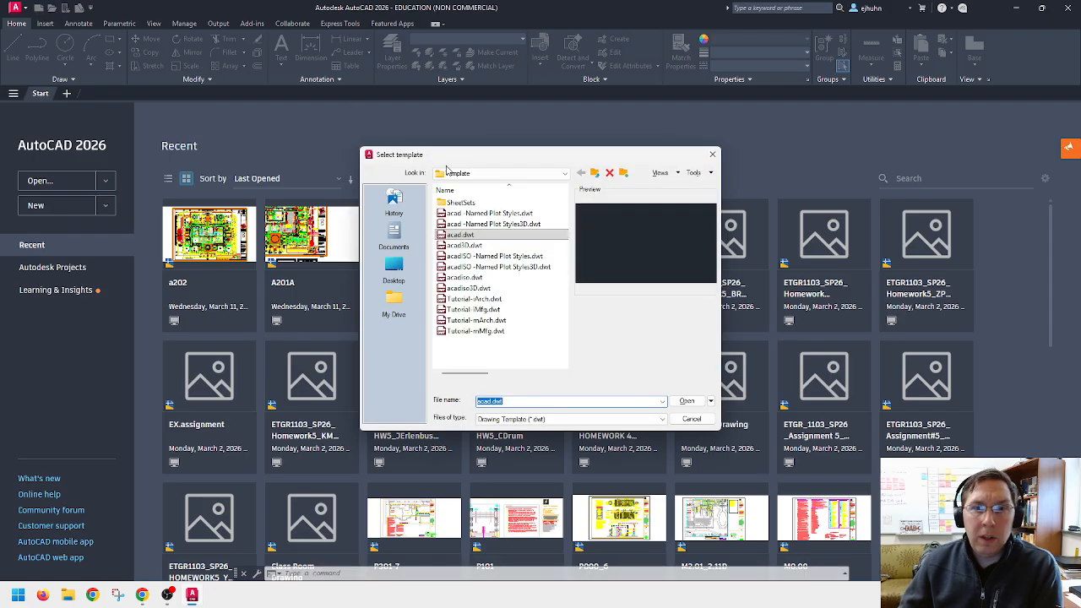
click(686, 402)
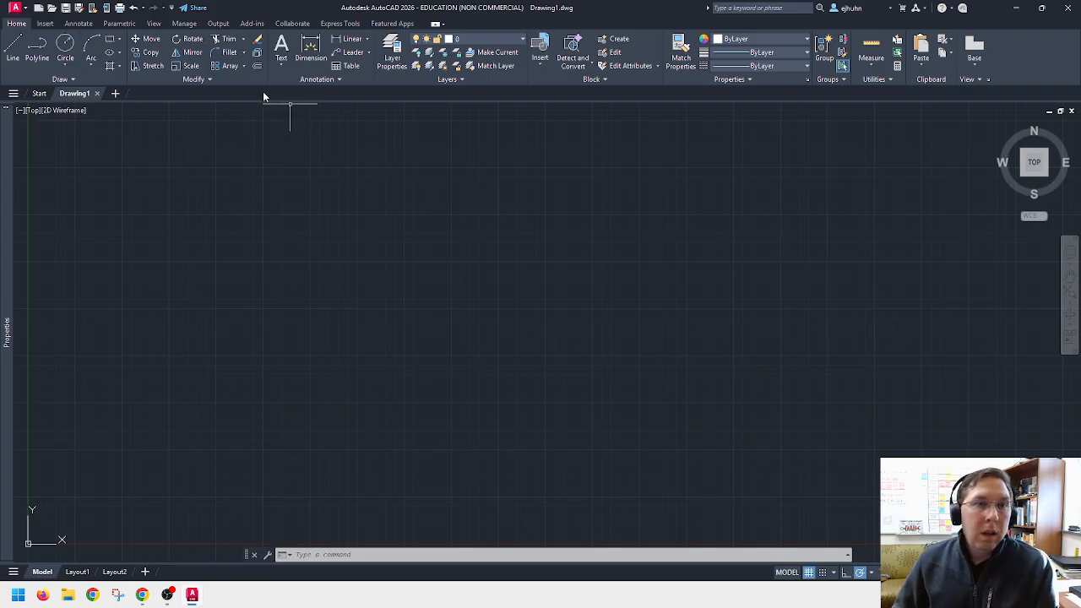
Step: Attach the image Barndominium plan.jpg at insertion point 0,0,0 with scale 1 and rotation angle 0
click(47, 23)
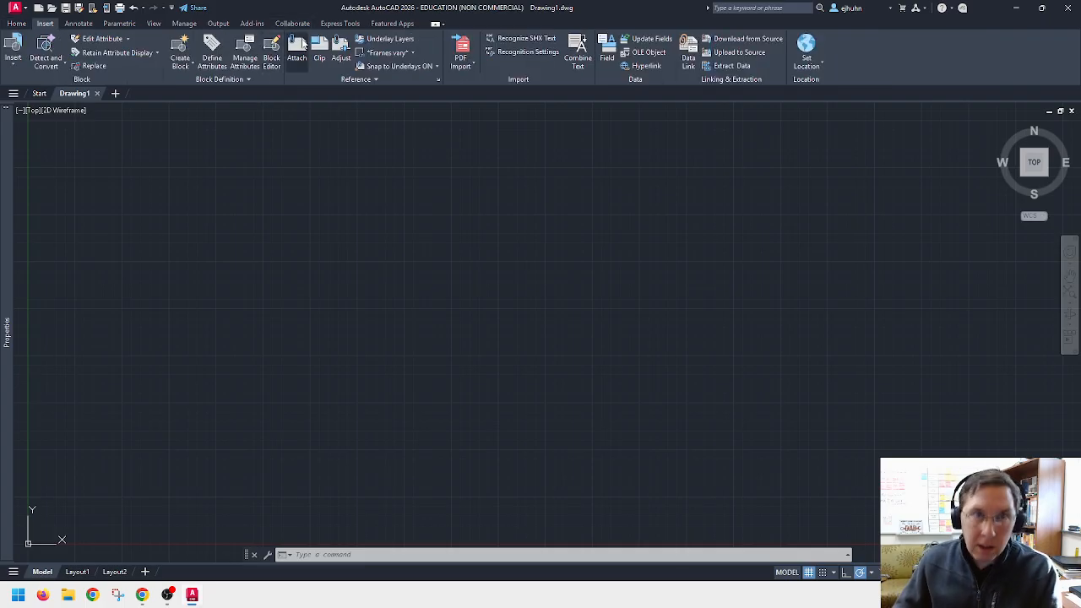
click(297, 49)
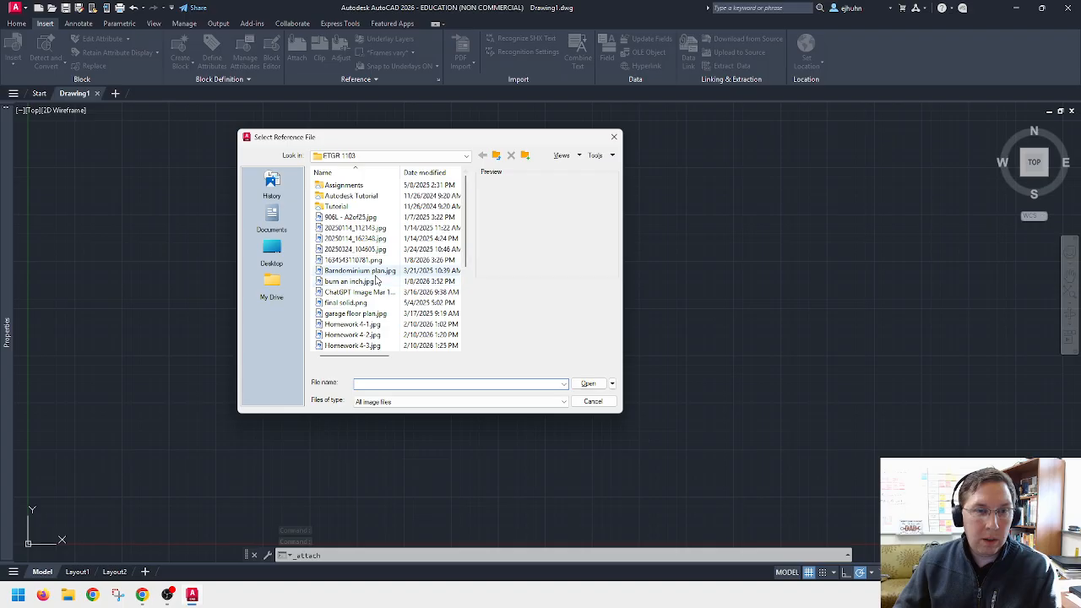
click(359, 270)
click(586, 382)
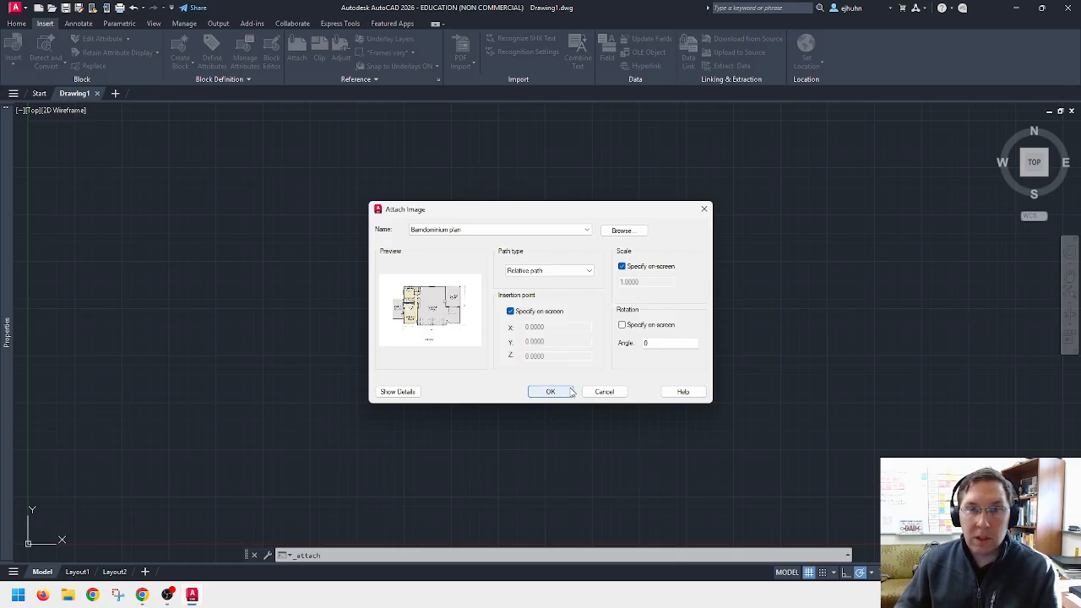
click(511, 311)
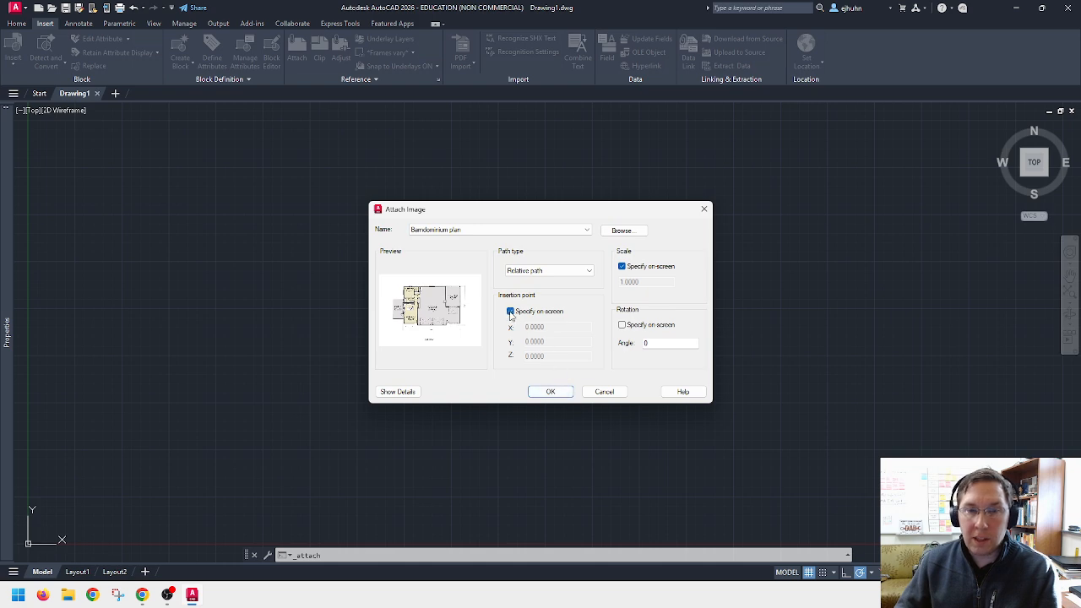
click(622, 267)
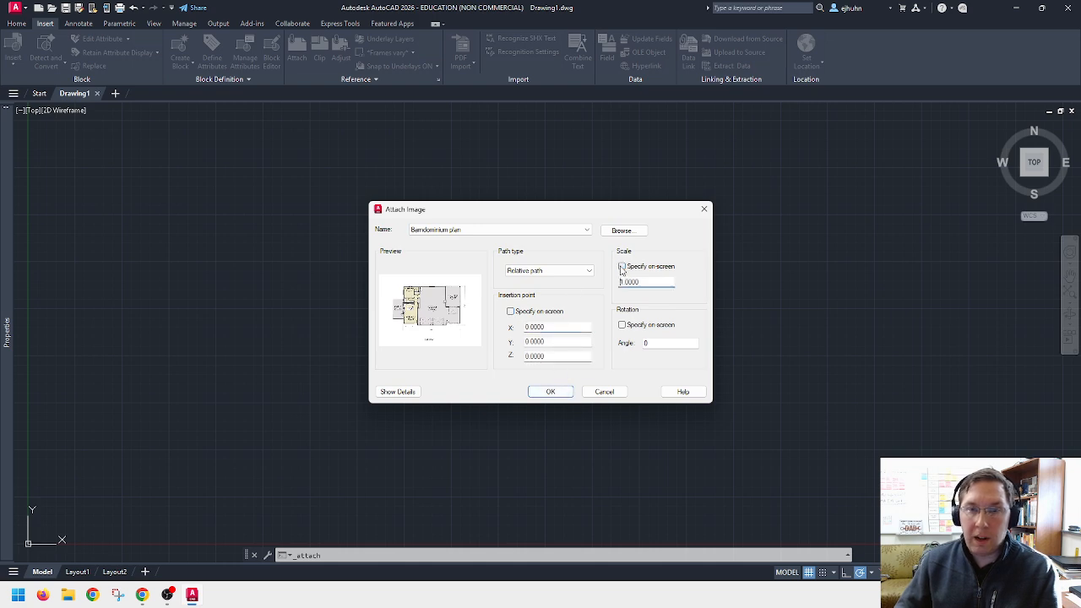
click(551, 395)
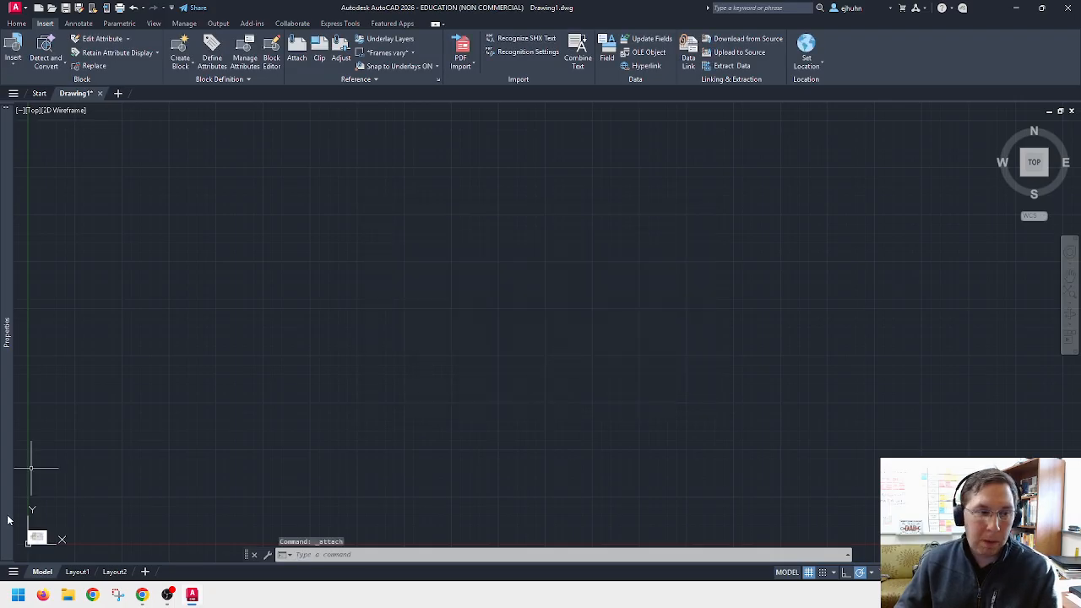
Step: Zoom to the drawing extents to examine the whole attached floor plan image
middle_drag(256, 449, 608, 292)
scroll(386, 381, up, 5)
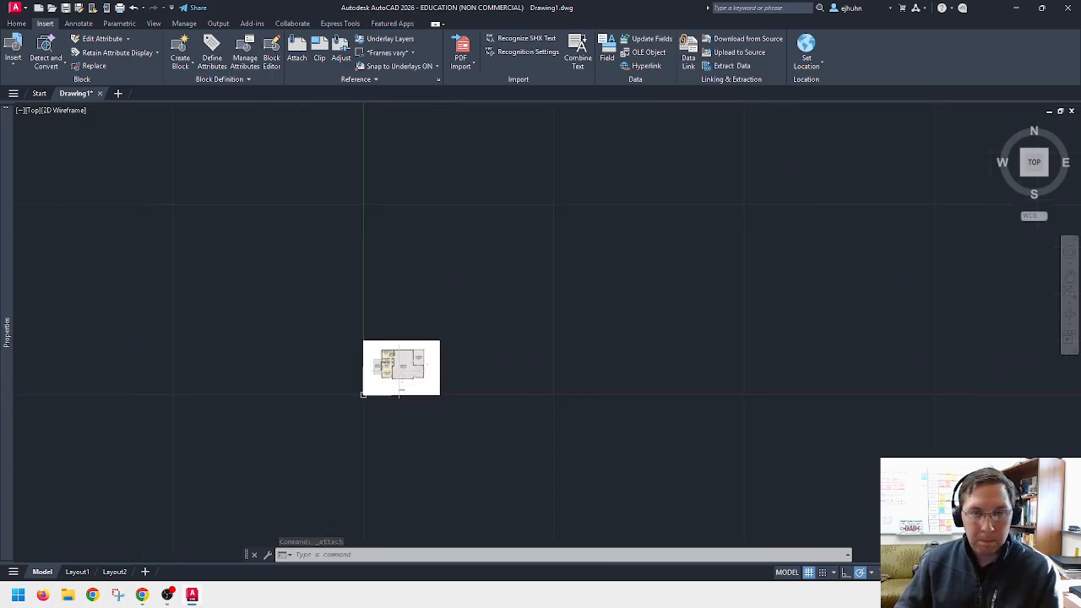
scroll(451, 355, down, 5)
scroll(293, 394, down, 8)
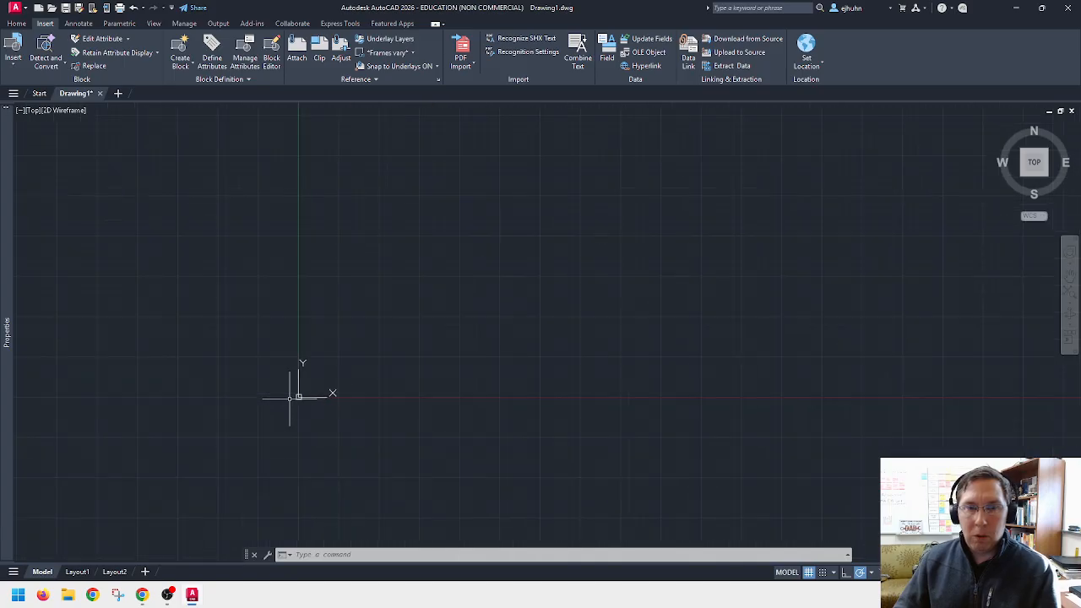
mouse_move(442, 312)
middle_down()
mouse_move(415, 357)
mouse_move(335, 395)
middle_up()
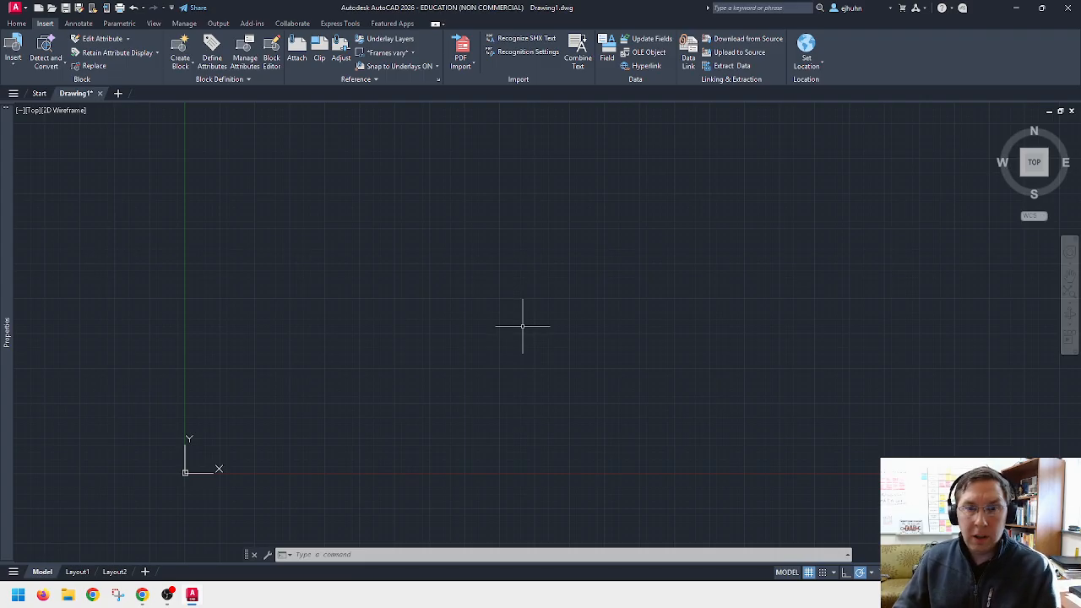
middle_click(521, 324)
middle_click(522, 323)
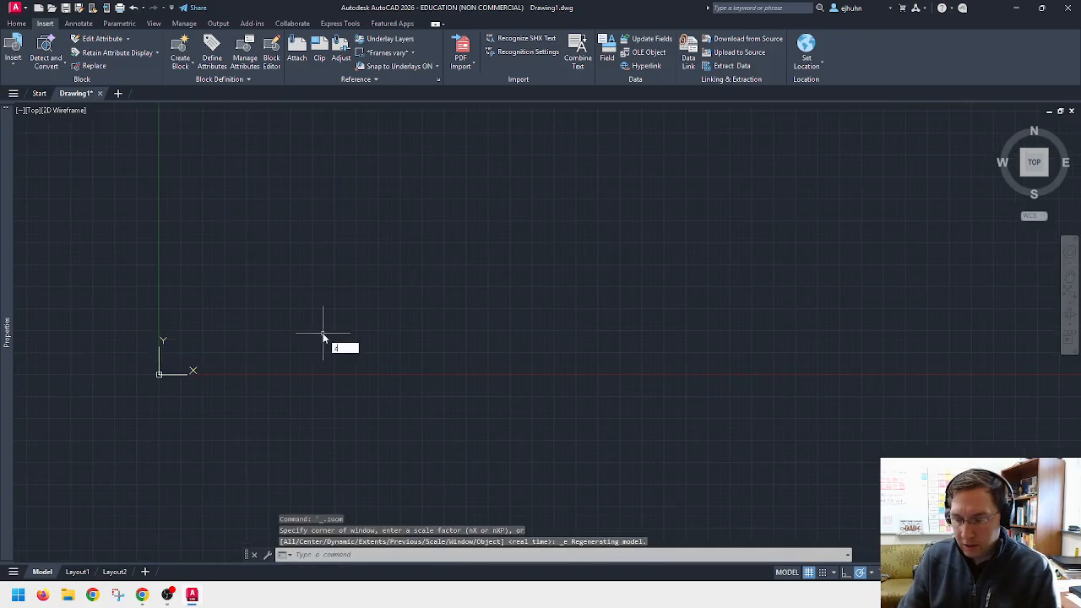
text(oom)
key(Return)
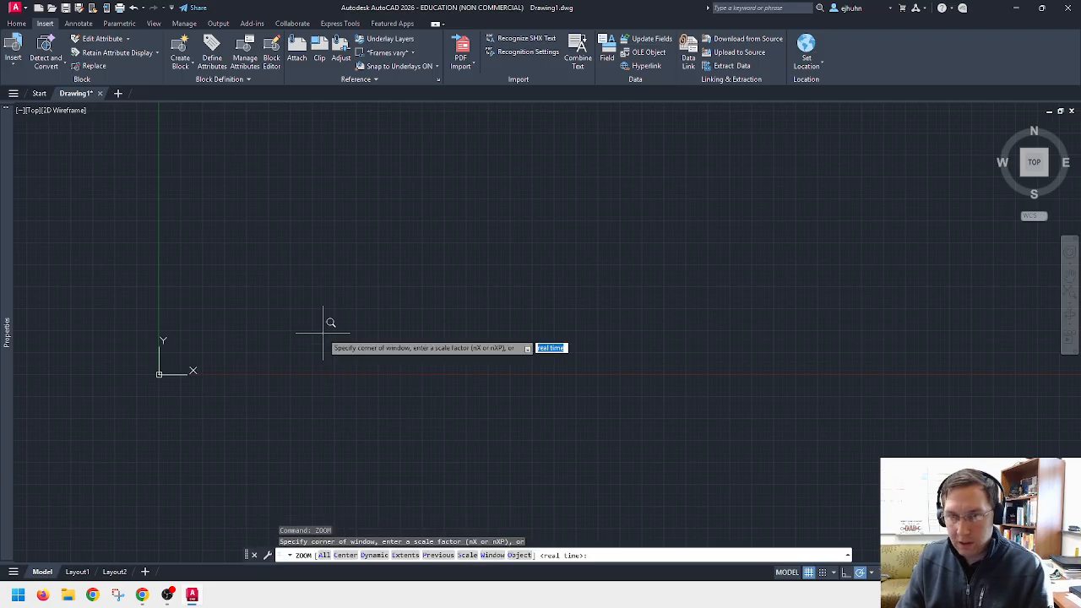
text(e)
key(Return)
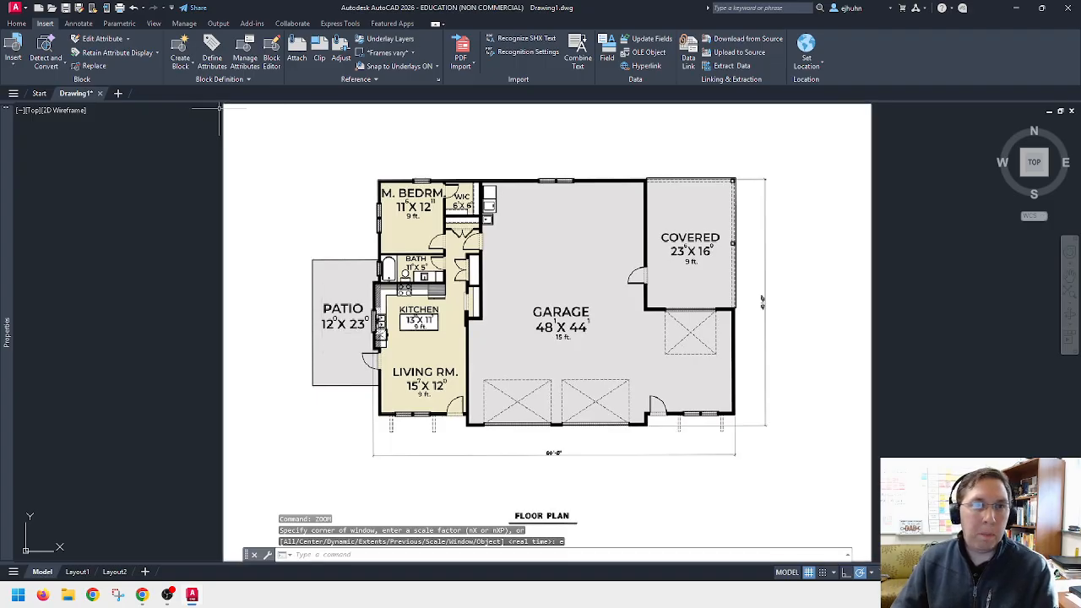
Step: Create a new layer named DIMS and set its color to red
click(15, 23)
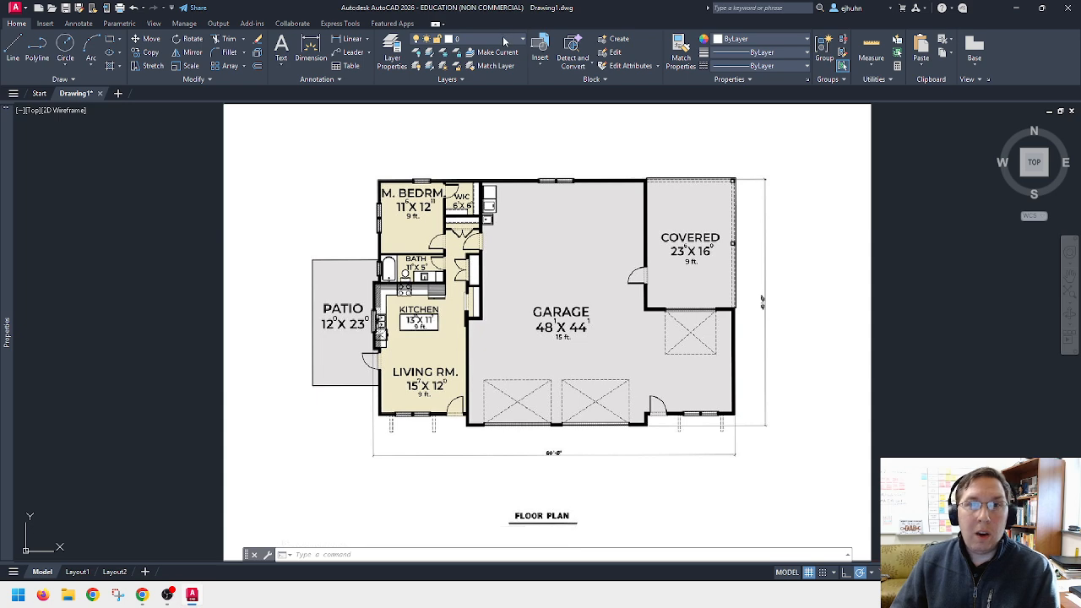
click(391, 47)
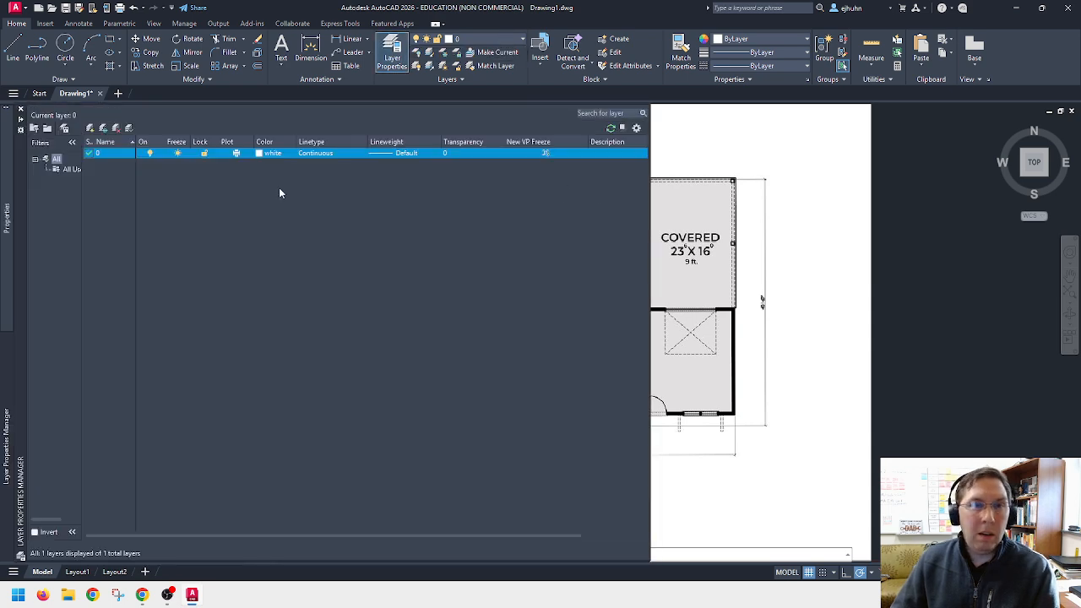
click(89, 128)
text(DIMS)
key(Return)
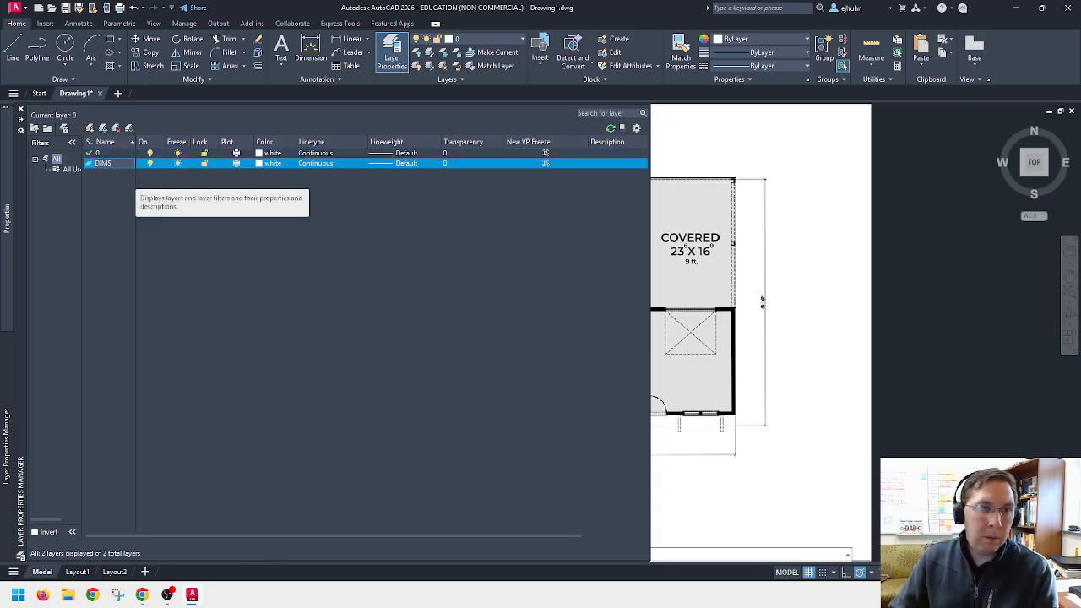
click(271, 163)
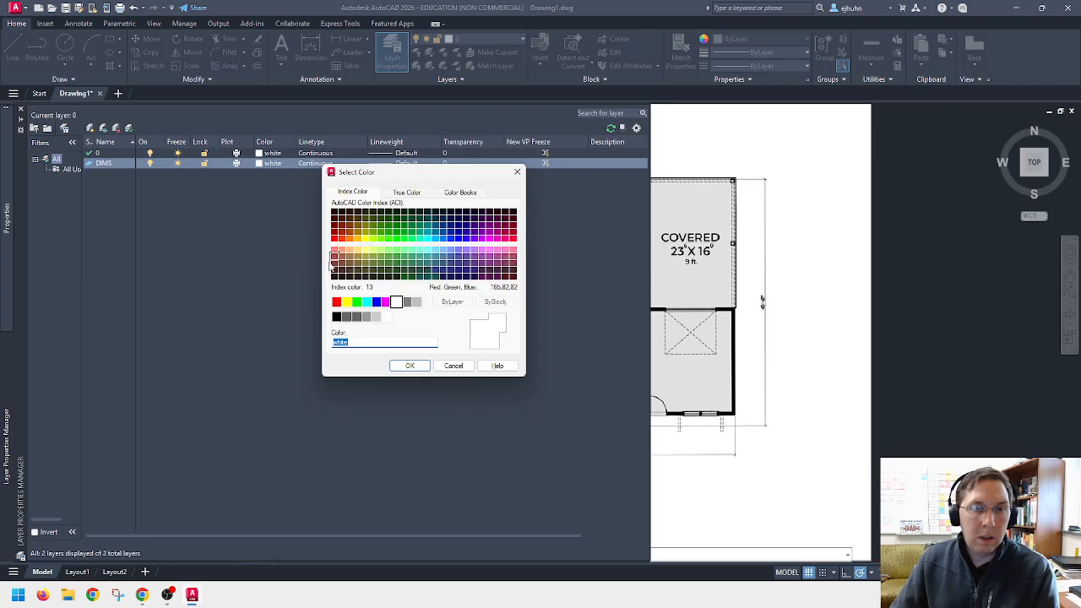
click(336, 304)
click(410, 365)
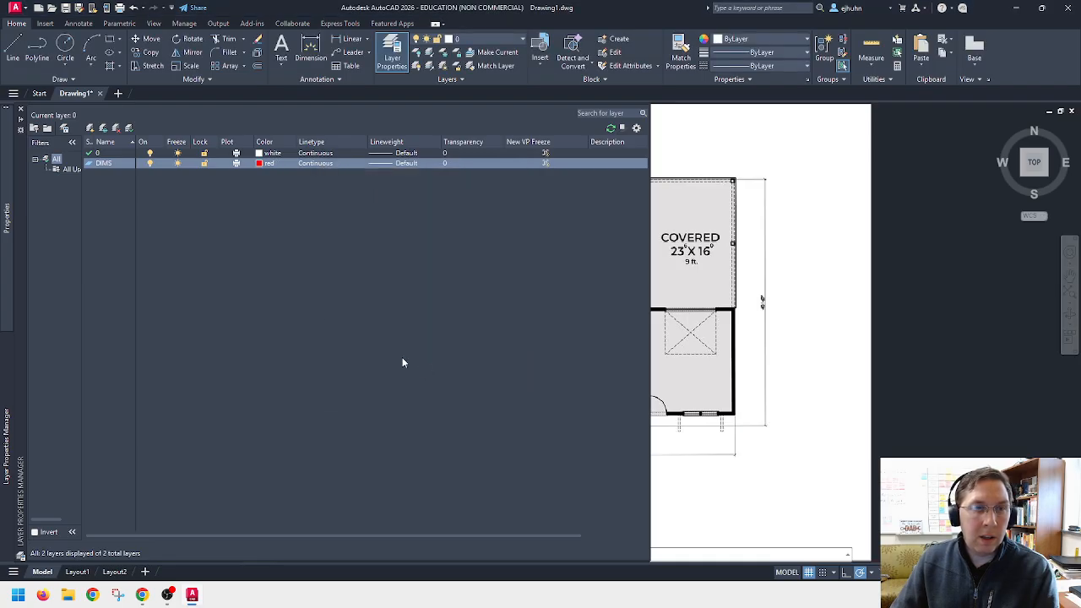
Step: Add a layer named EXTWALL and set its color to magenta
click(90, 128)
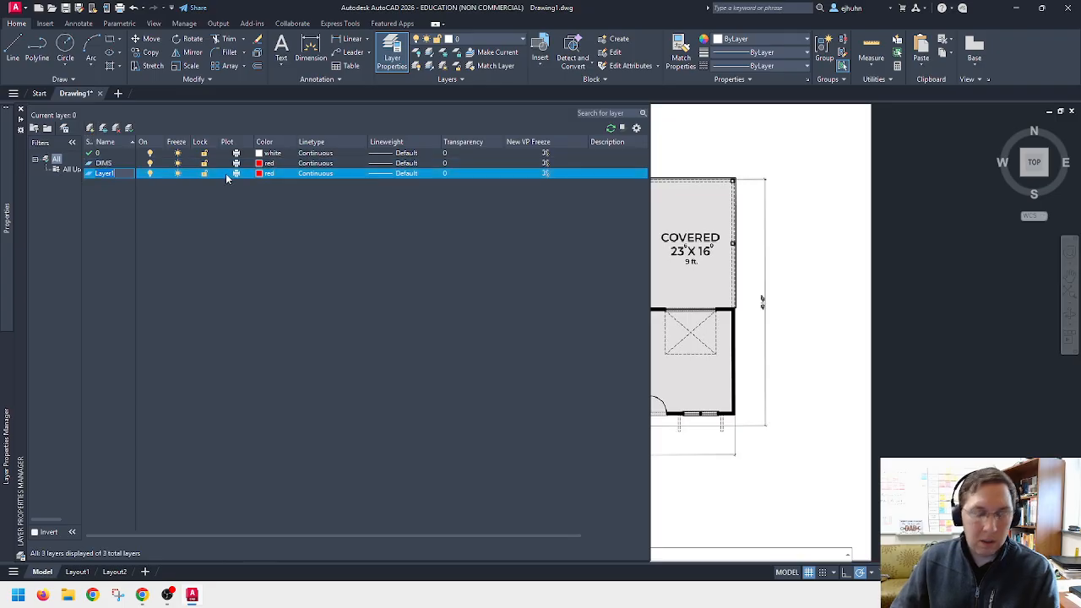
text(EXTWALL)
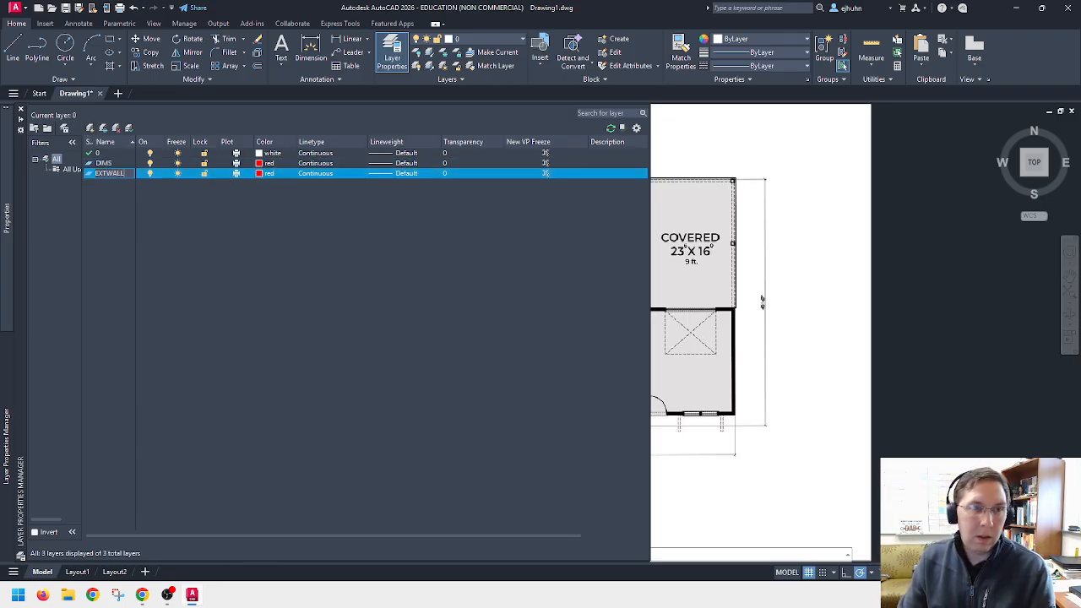
key(Return)
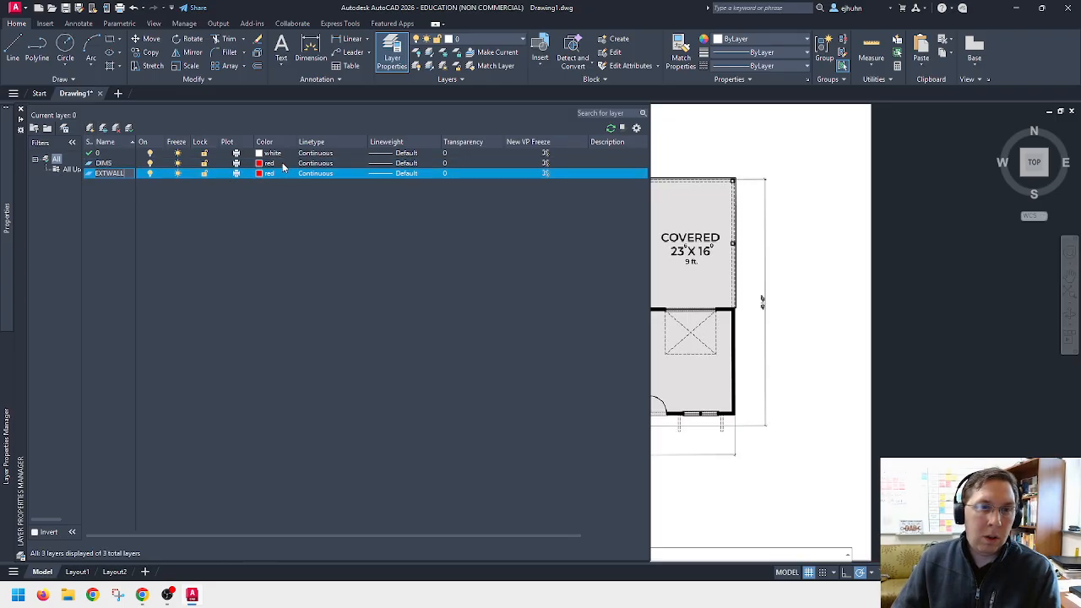
click(259, 175)
click(386, 302)
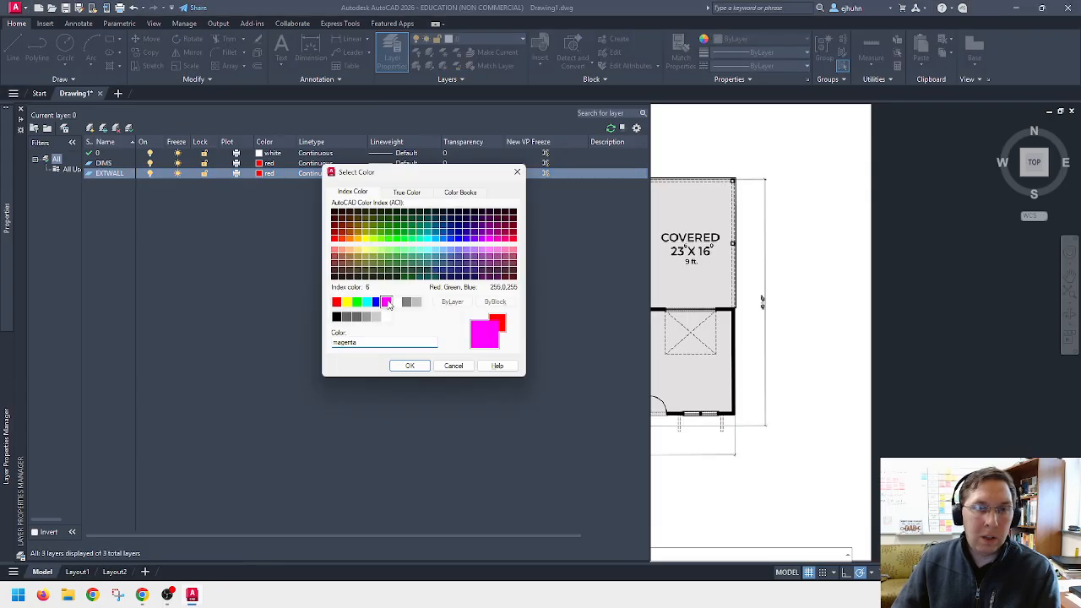
click(410, 365)
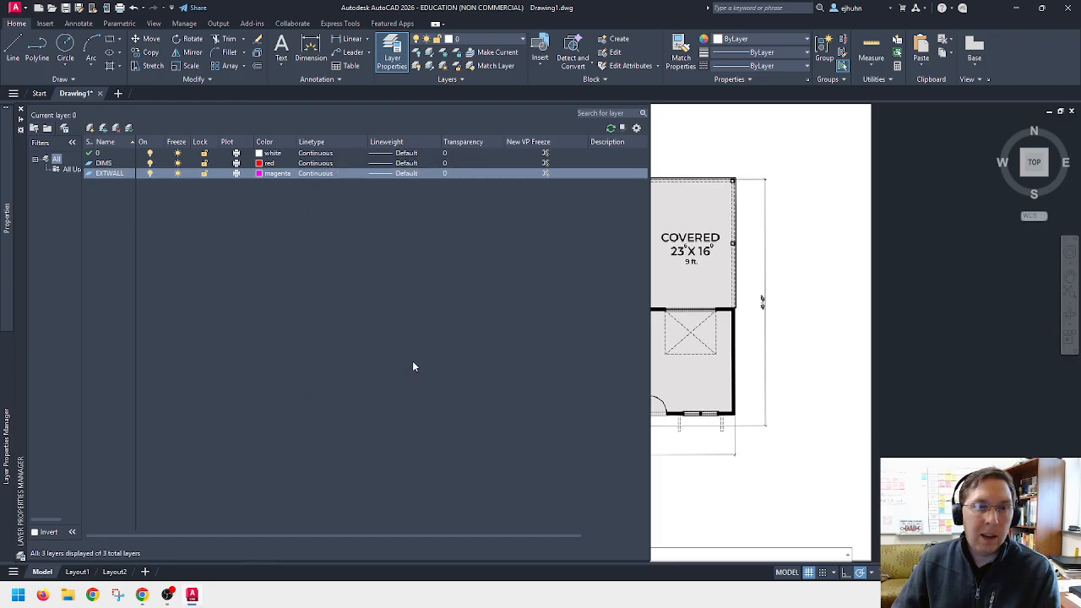
Step: Add a layer named HL and give it the orange index color 30
click(90, 128)
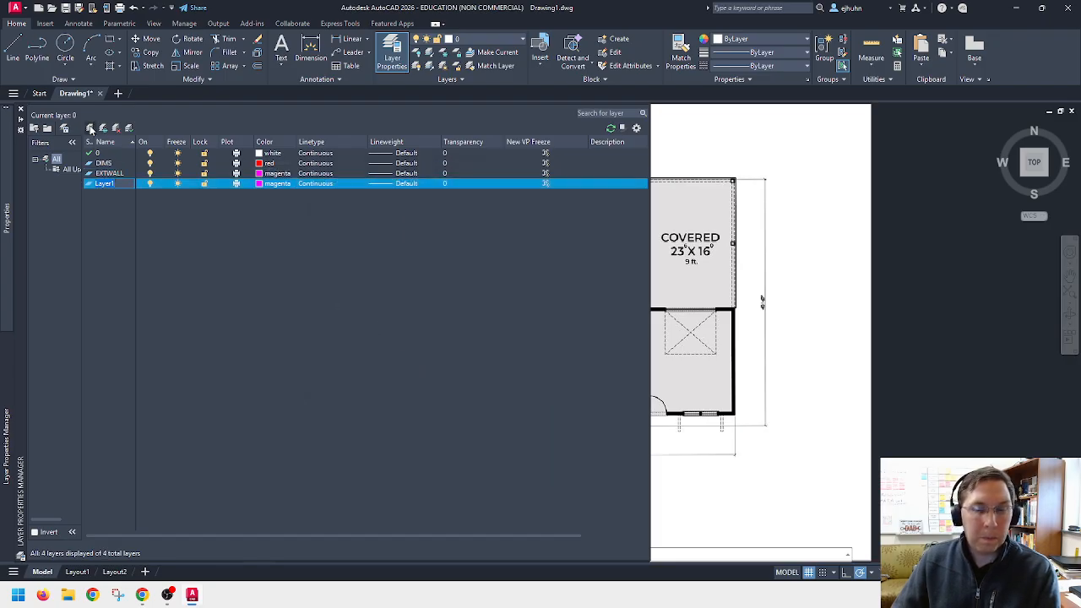
text(HL)
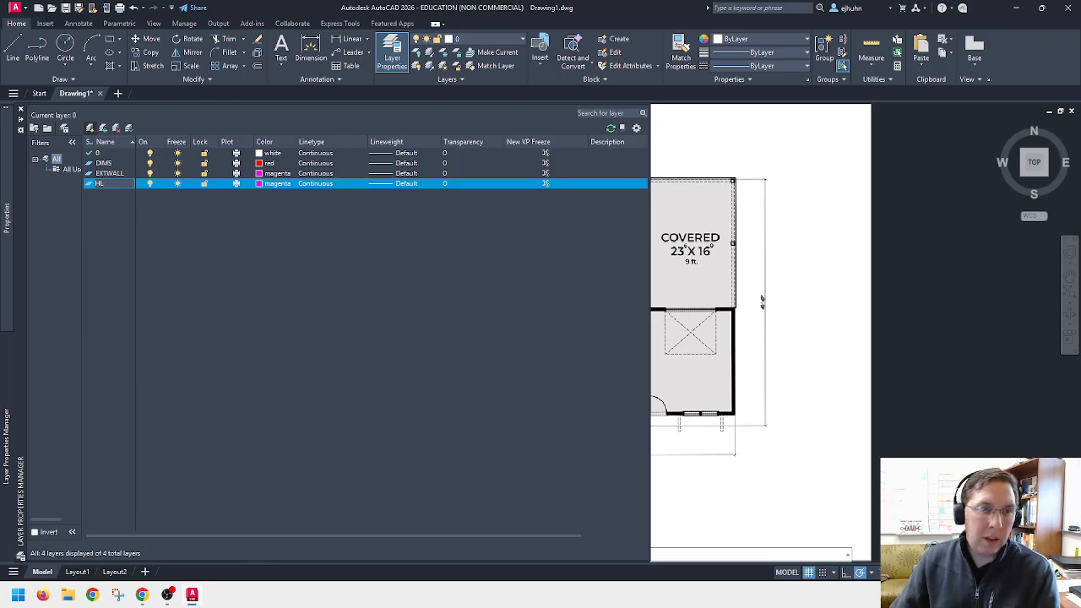
click(262, 184)
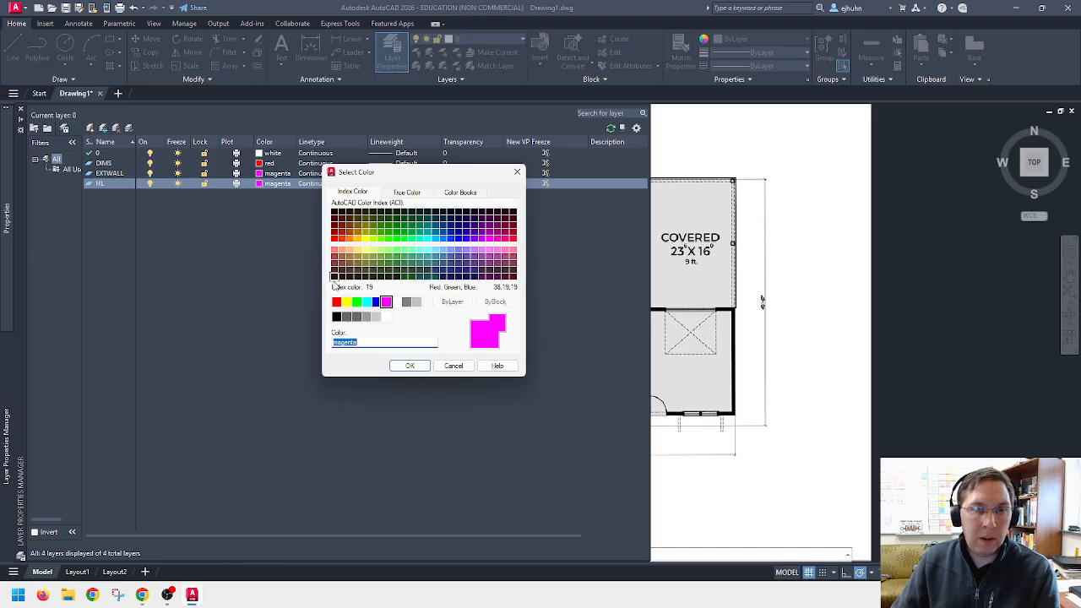
click(351, 240)
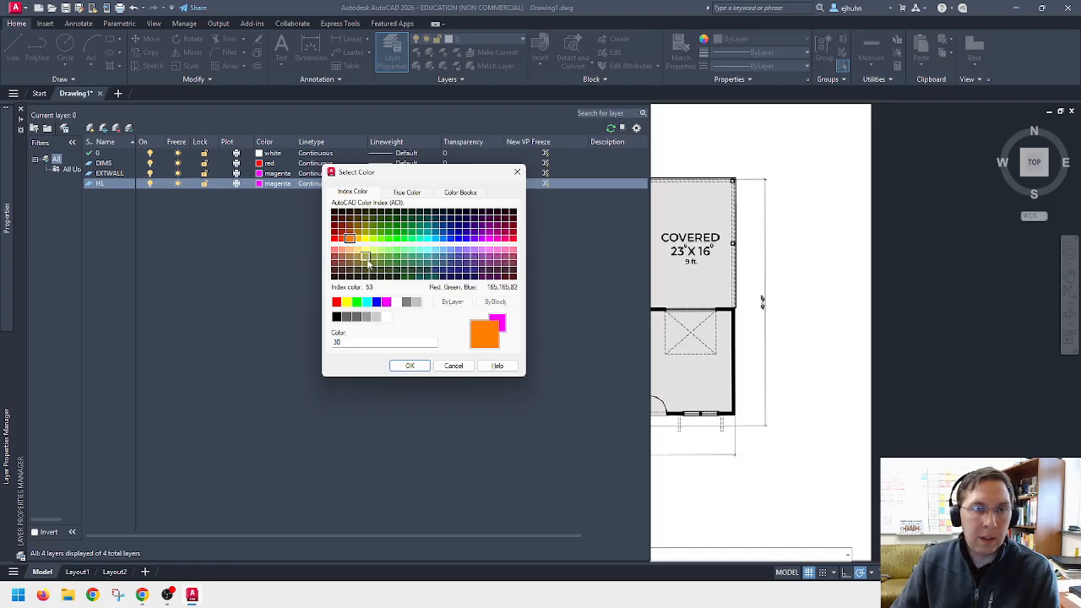
click(410, 366)
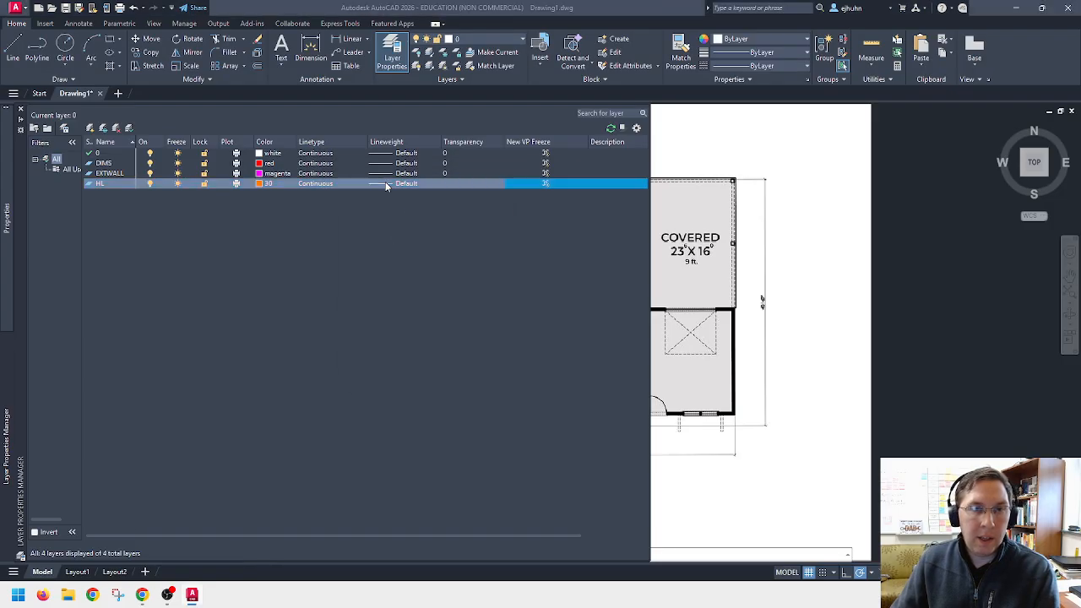
click(390, 184)
click(430, 356)
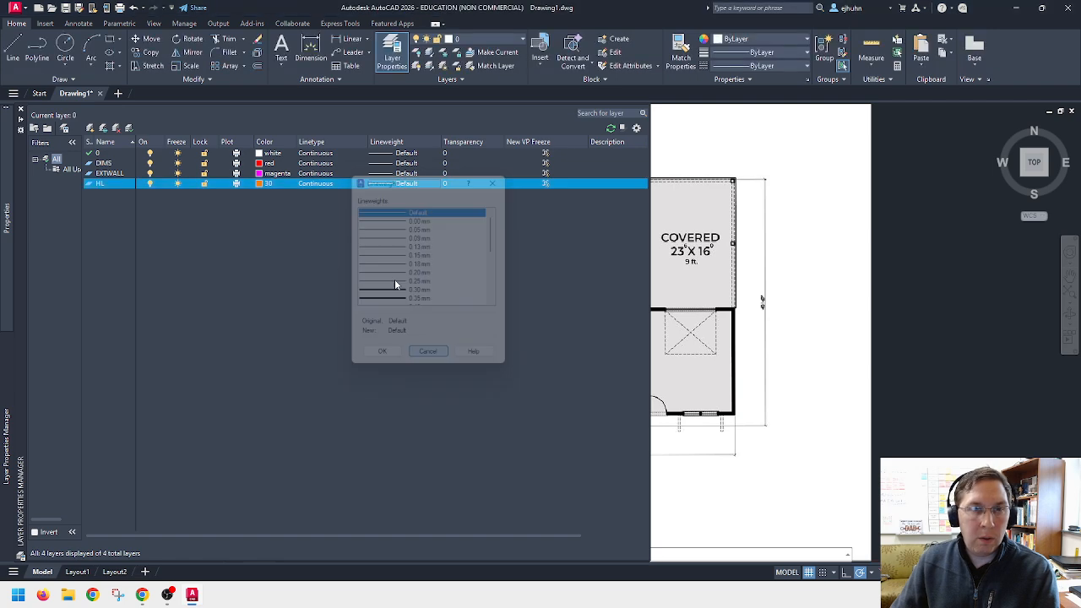
Step: Load the ACAD_ISO04W100 linetype, assign it to the HL layer, and make that layer non-plotting
click(321, 185)
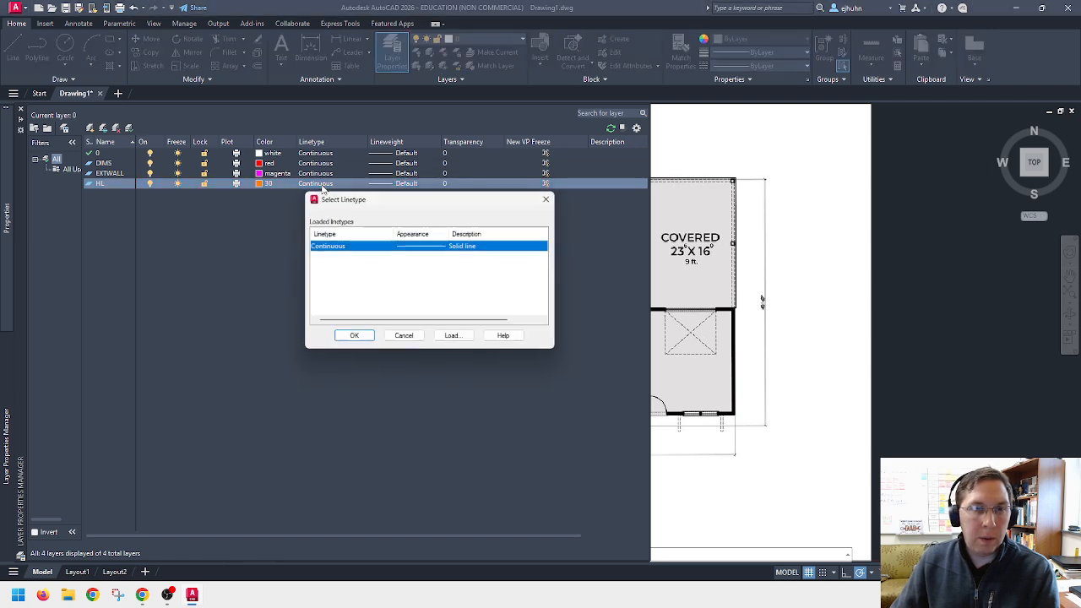
click(452, 337)
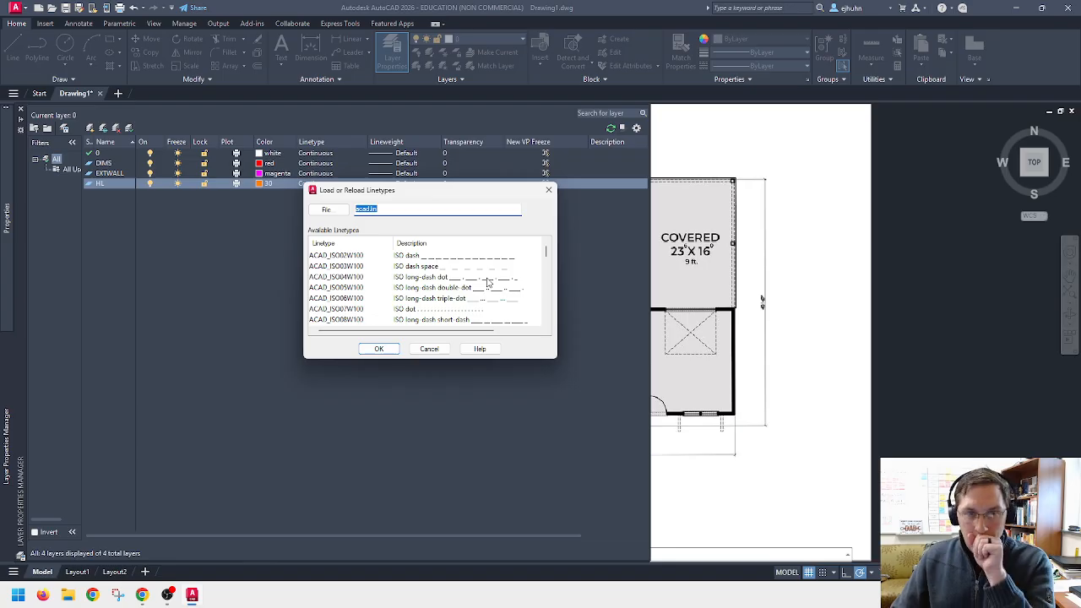
click(487, 279)
click(378, 349)
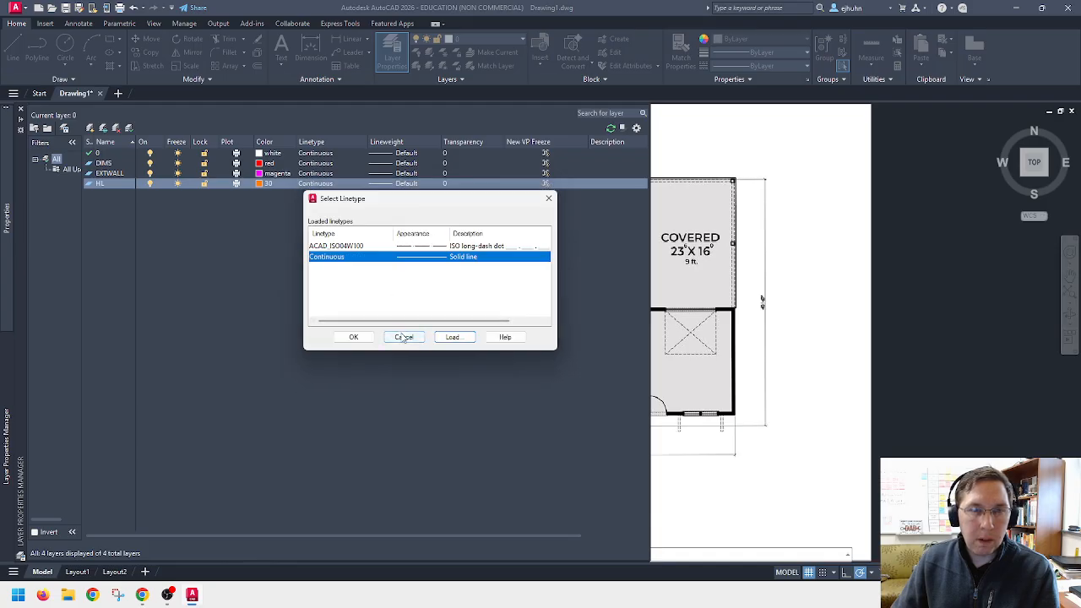
click(410, 246)
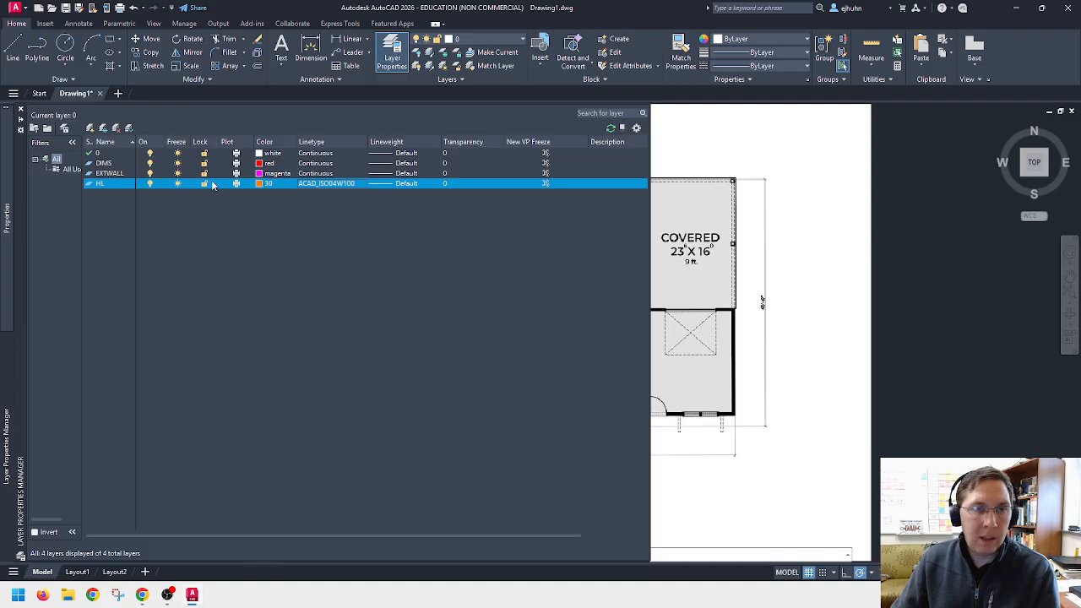
click(237, 184)
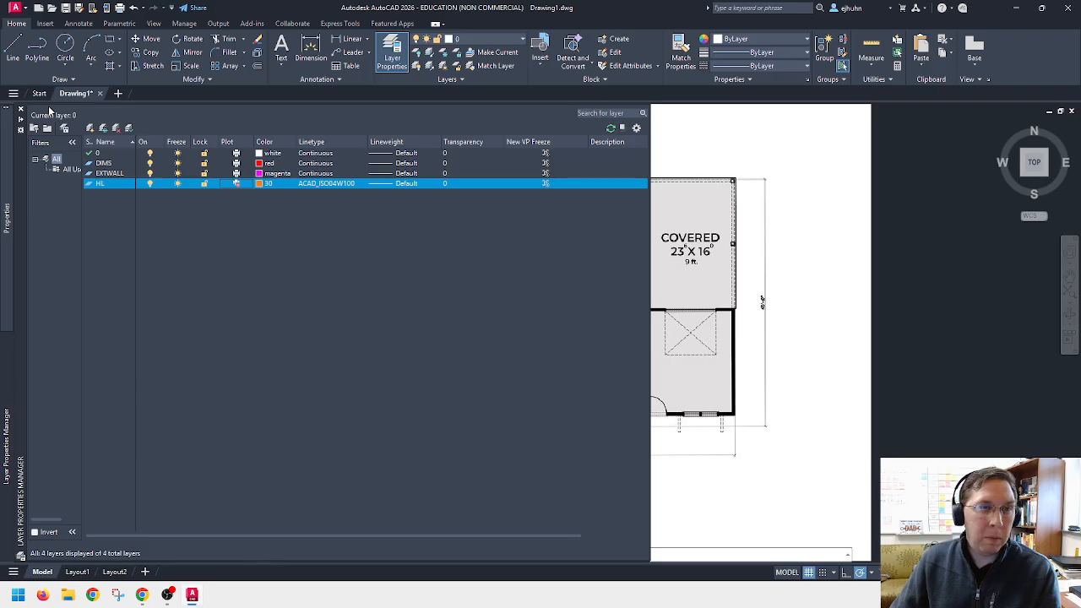
Step: Close the layer manager and make DIMS the current layer
click(21, 110)
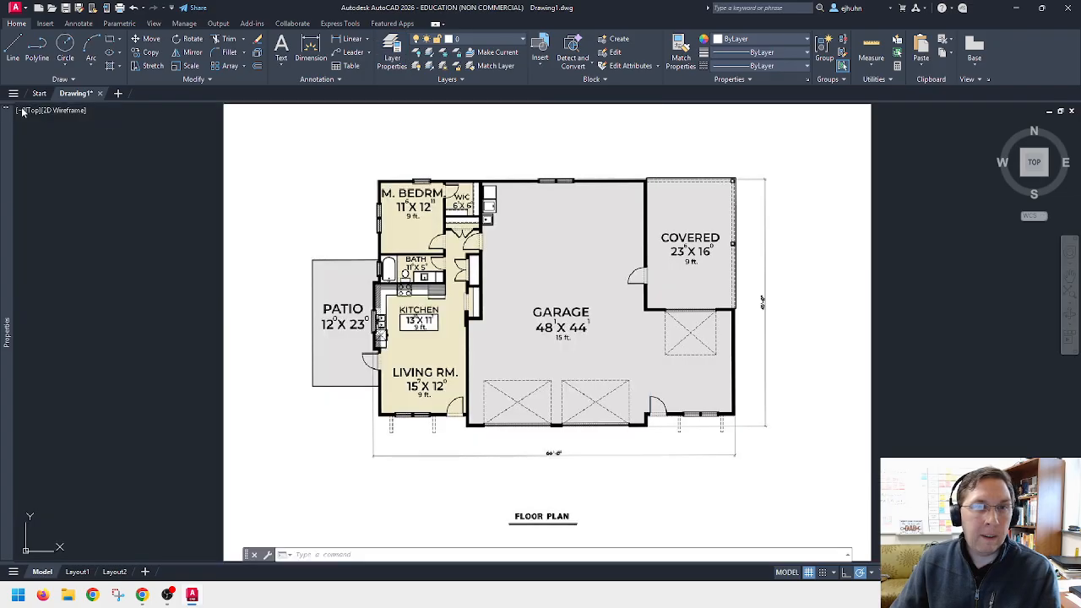
click(500, 38)
click(490, 65)
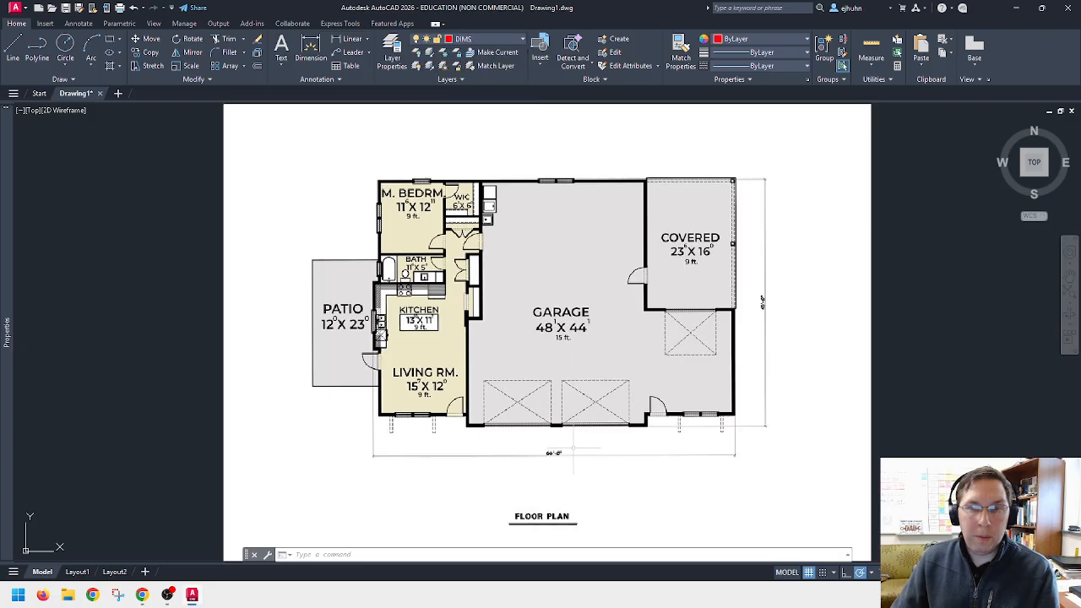
Step: Examine the attached floor plan and its printed overall dimensions
scroll(559, 481, up, 2)
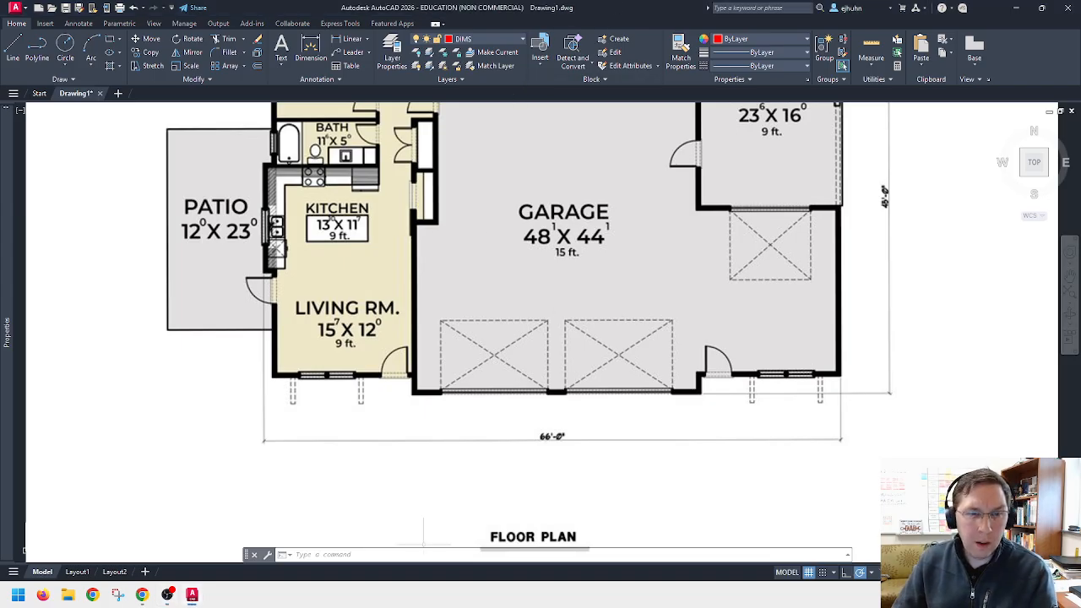
scroll(328, 439, down, 2)
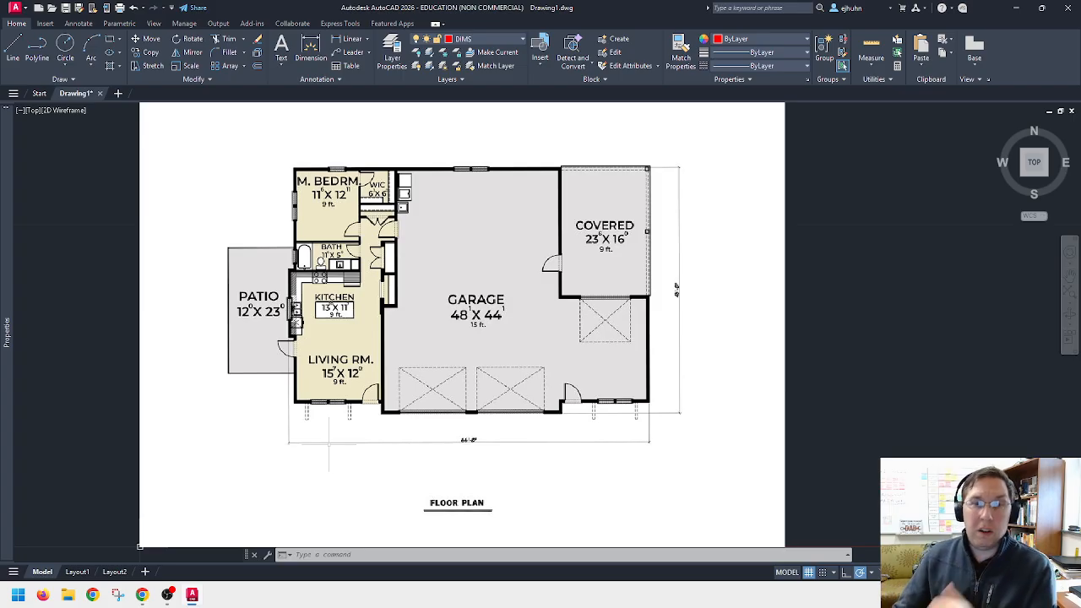
scroll(395, 464, down, 2)
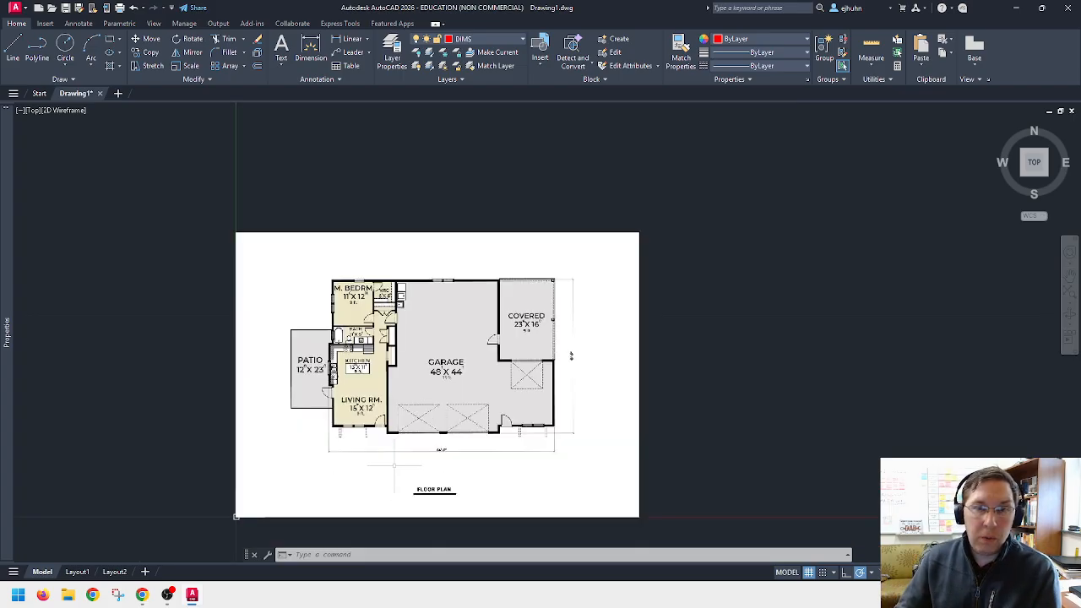
scroll(395, 464, up, 3)
scroll(385, 441, up, 3)
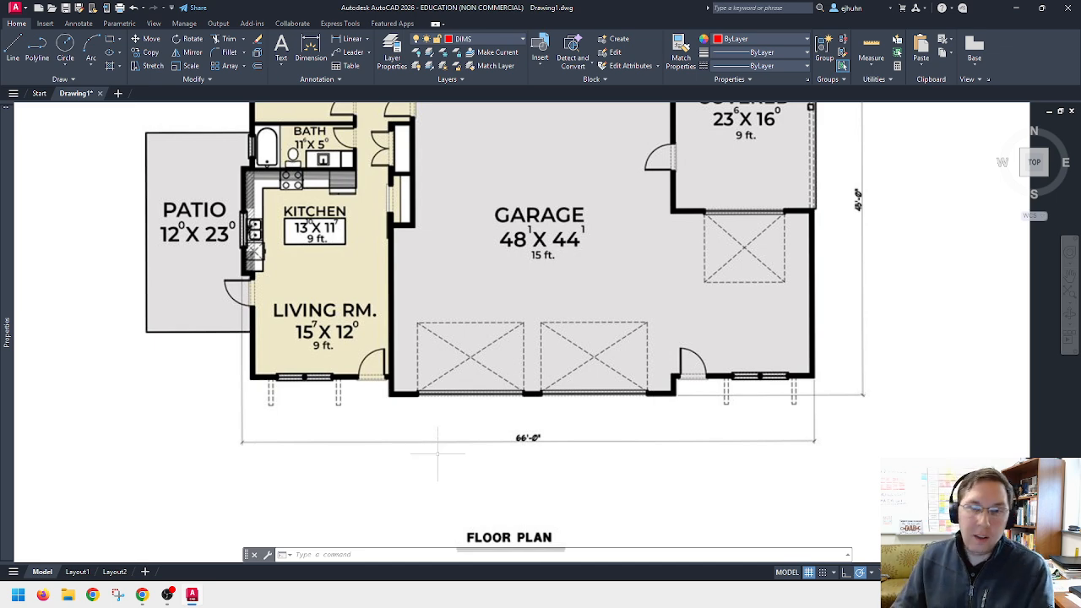
scroll(435, 442, up, 2)
scroll(435, 441, down, 2)
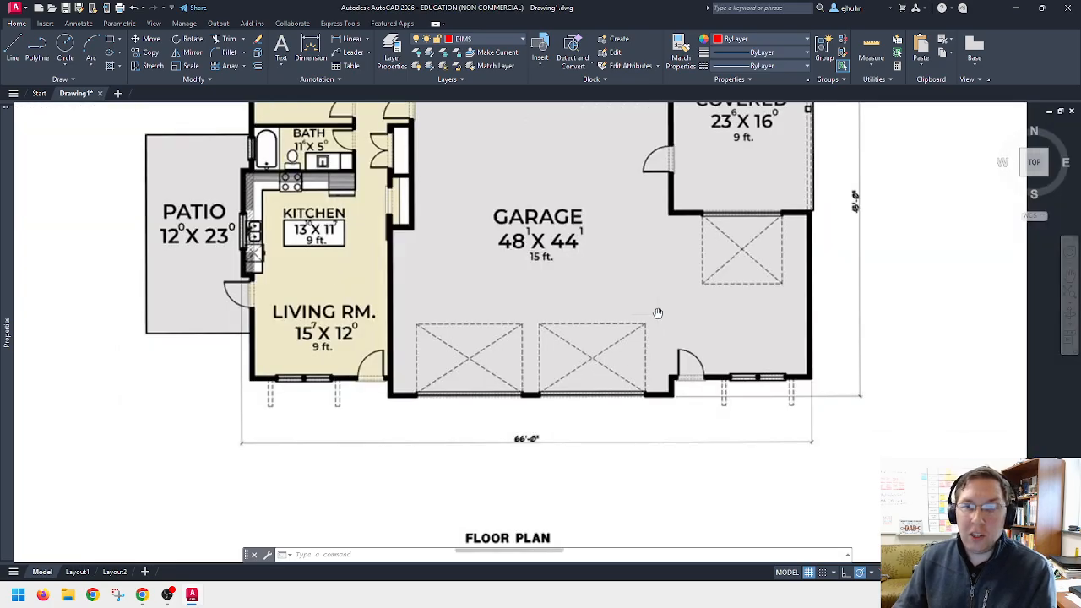
middle_drag(657, 314, 655, 385)
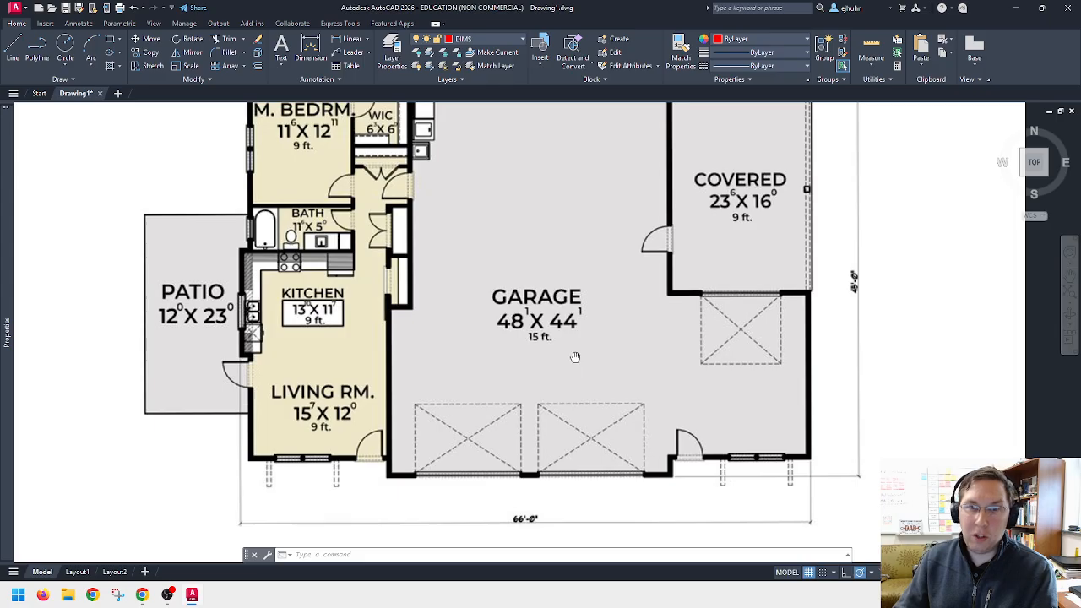
middle_drag(576, 363, 575, 309)
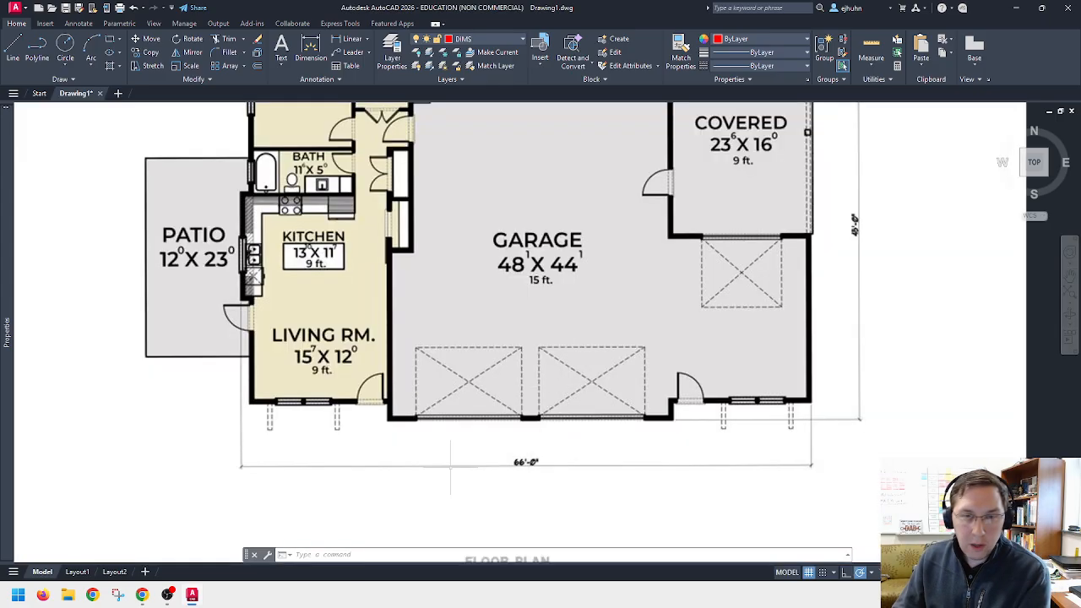
Step: Draw a horizontal line over the plan's printed 66'-0" overall width dimension, from one end tick to the other
text(l)
key(Return)
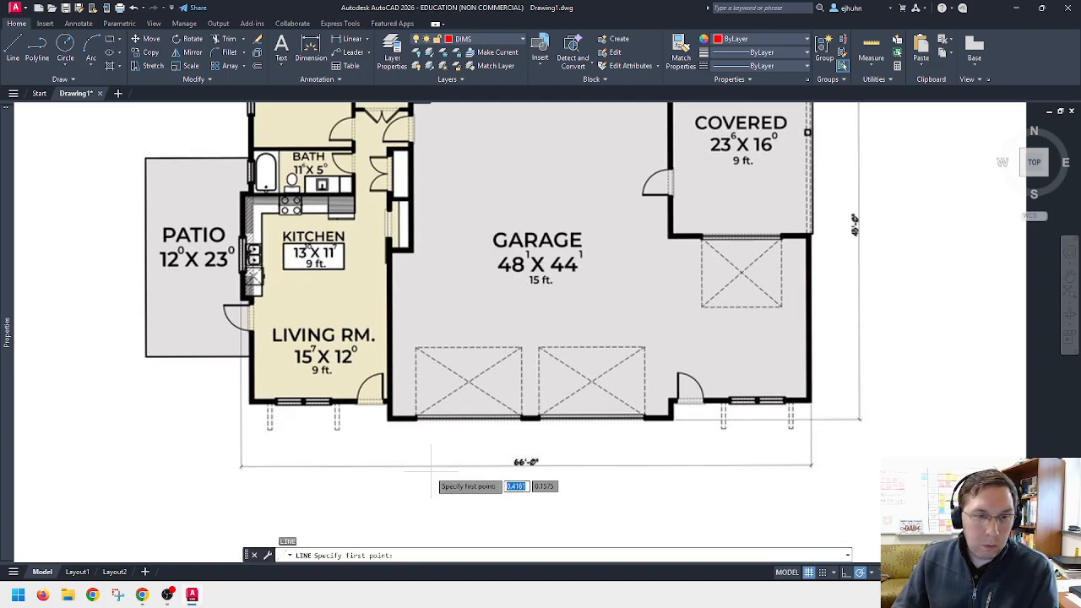
click(242, 466)
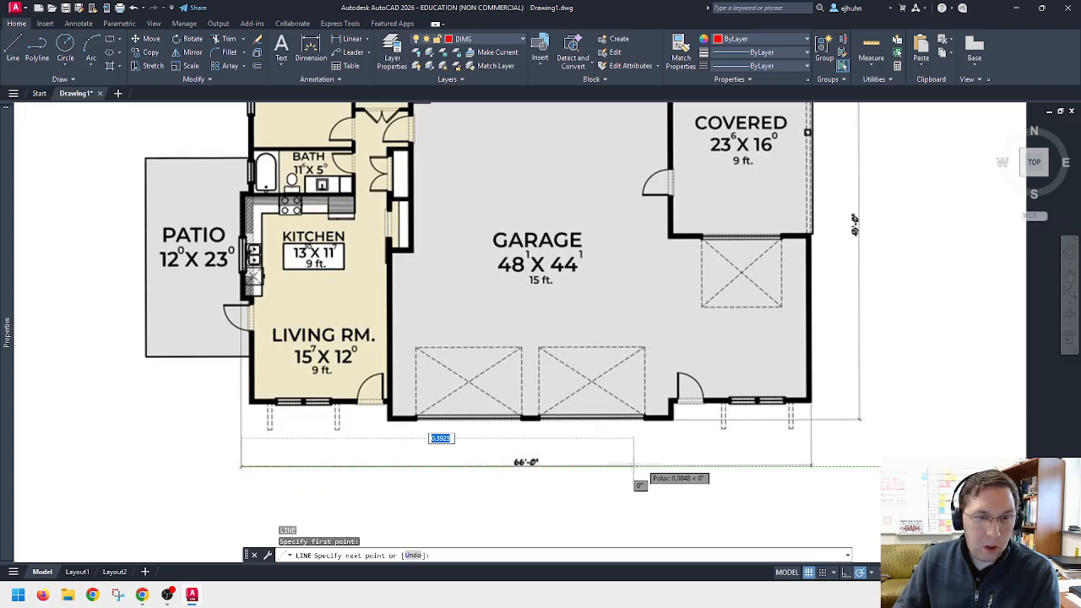
click(811, 466)
key(Escape)
Step: Dimension the length of the red line traced over the overall width, placing the dimension below the floor plan image
scroll(744, 272, down, 3)
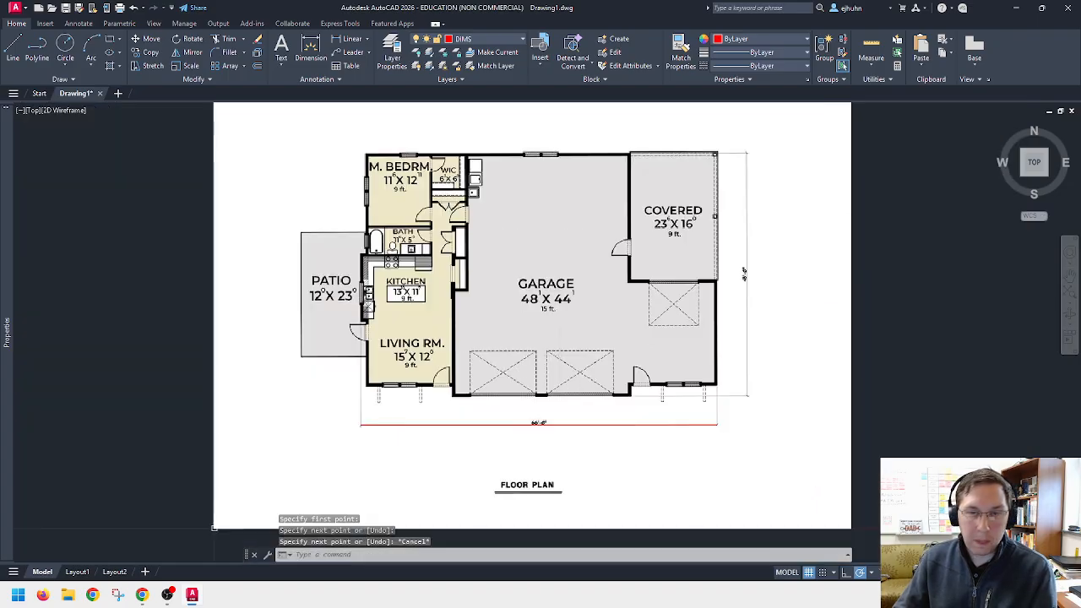
middle_drag(581, 423, 578, 348)
click(309, 51)
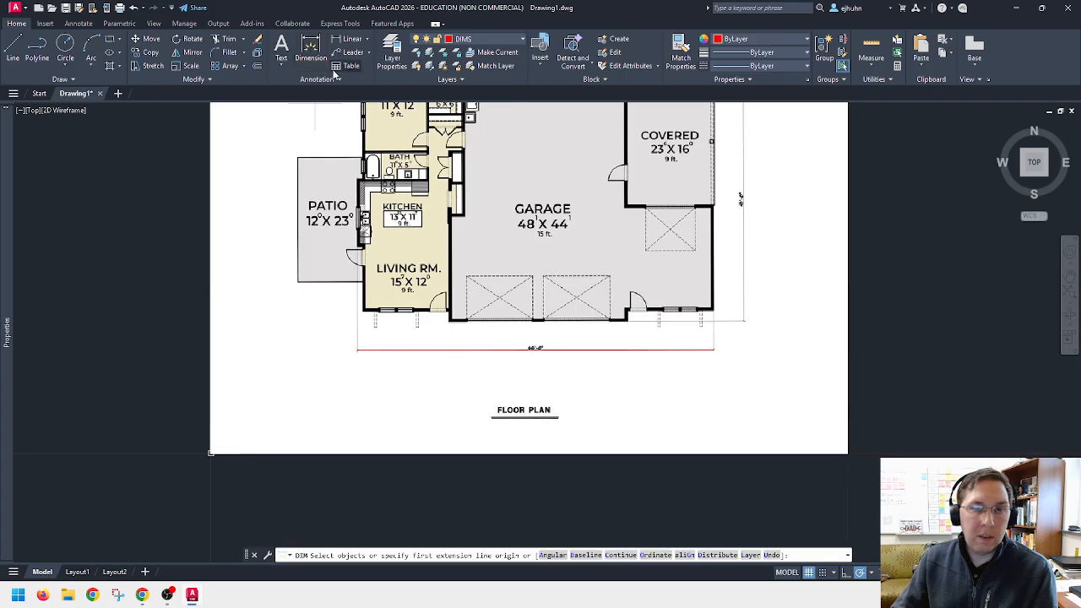
key(Return)
click(578, 349)
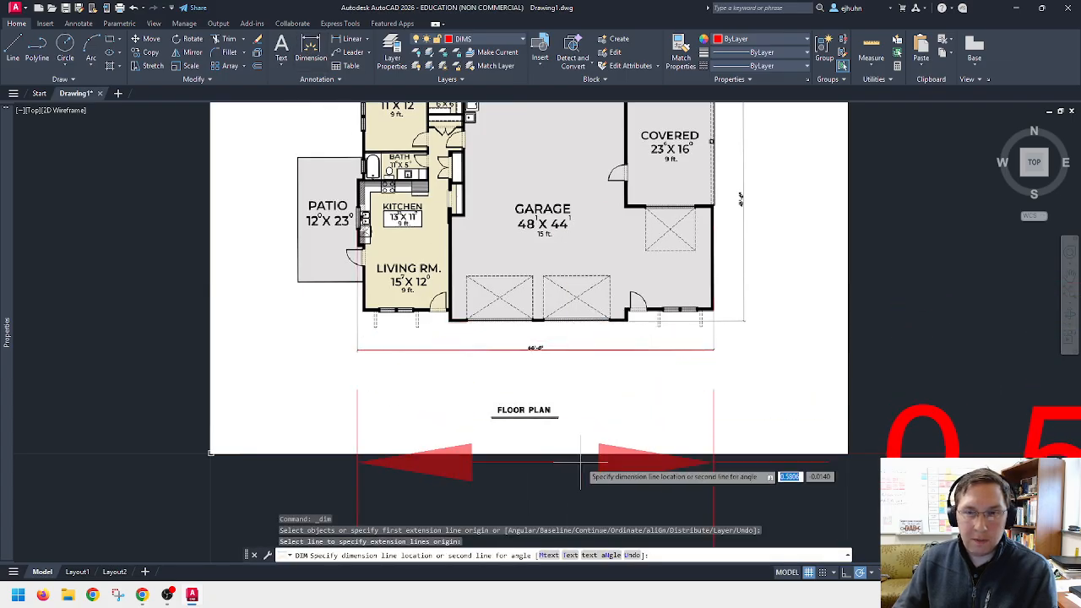
scroll(579, 461, down, 3)
scroll(578, 460, up, 5)
scroll(576, 456, down, 7)
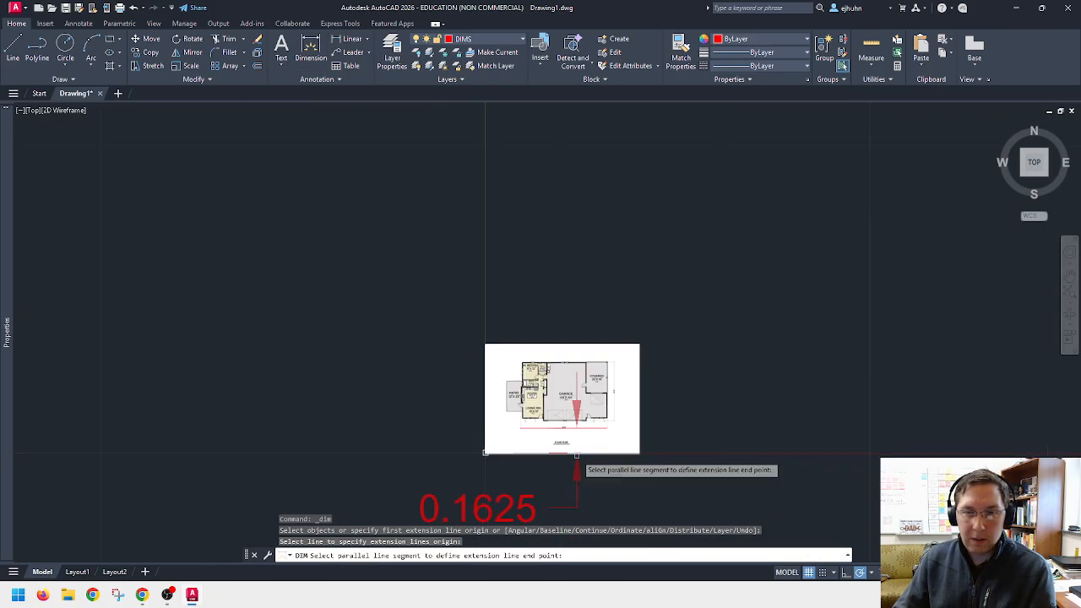
middle_drag(589, 495, 592, 415)
click(582, 420)
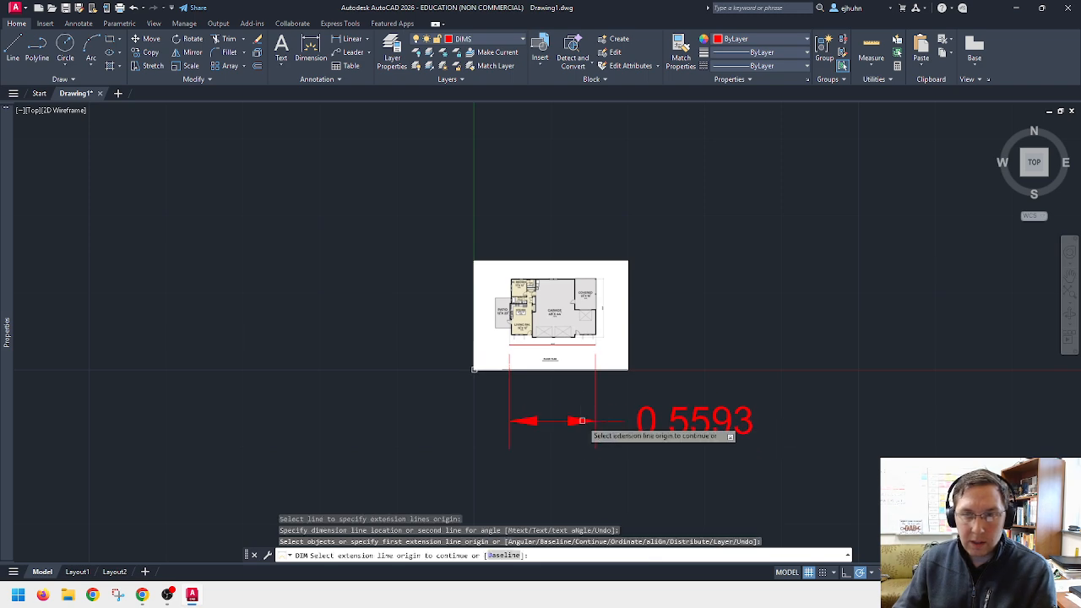
key(Return)
scroll(584, 431, up, 2)
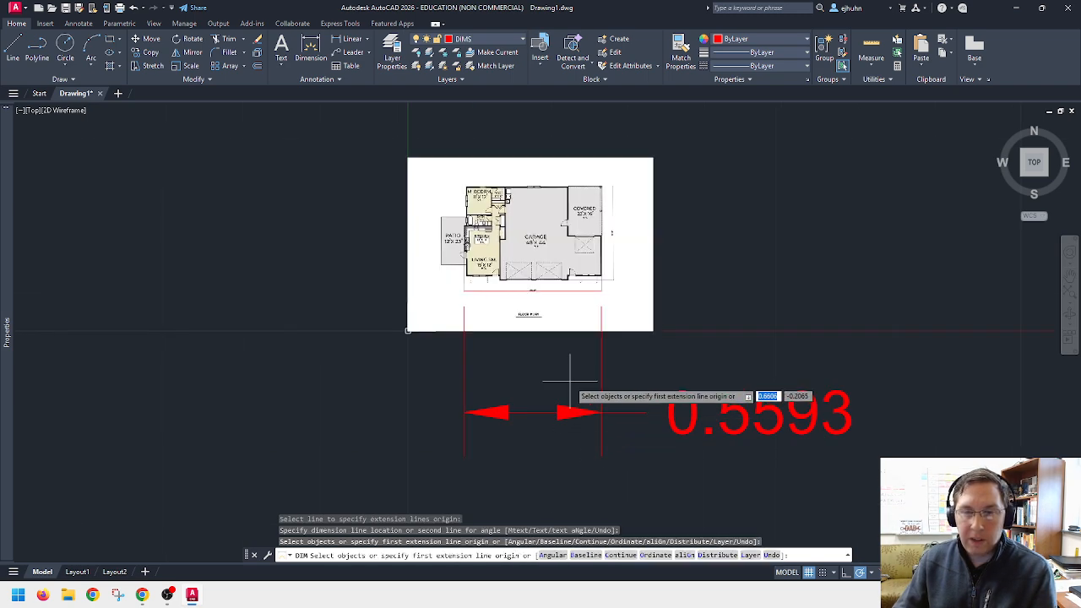
key(Escape)
Step: Compare the plan's printed 66'-0" overall width with the dimension placed below the image
scroll(538, 290, up, 8)
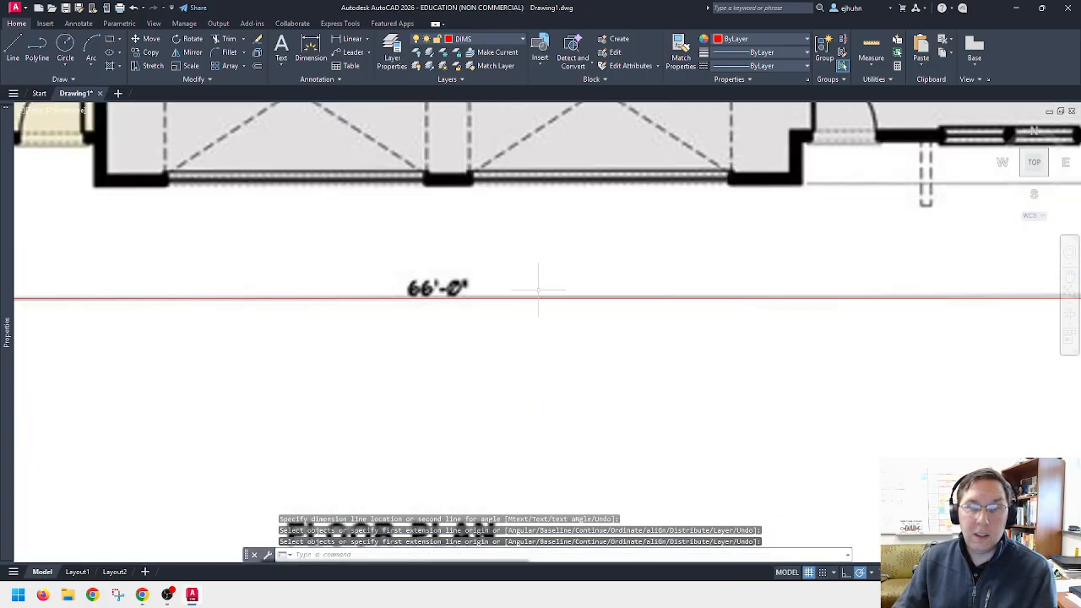
middle_drag(384, 270, 460, 290)
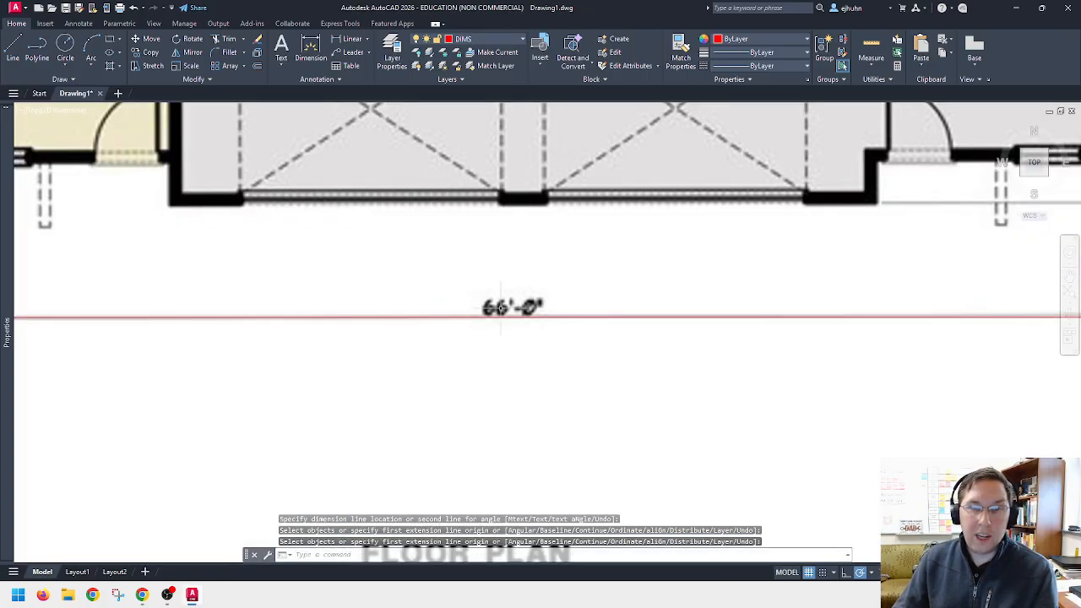
scroll(501, 307, down, 8)
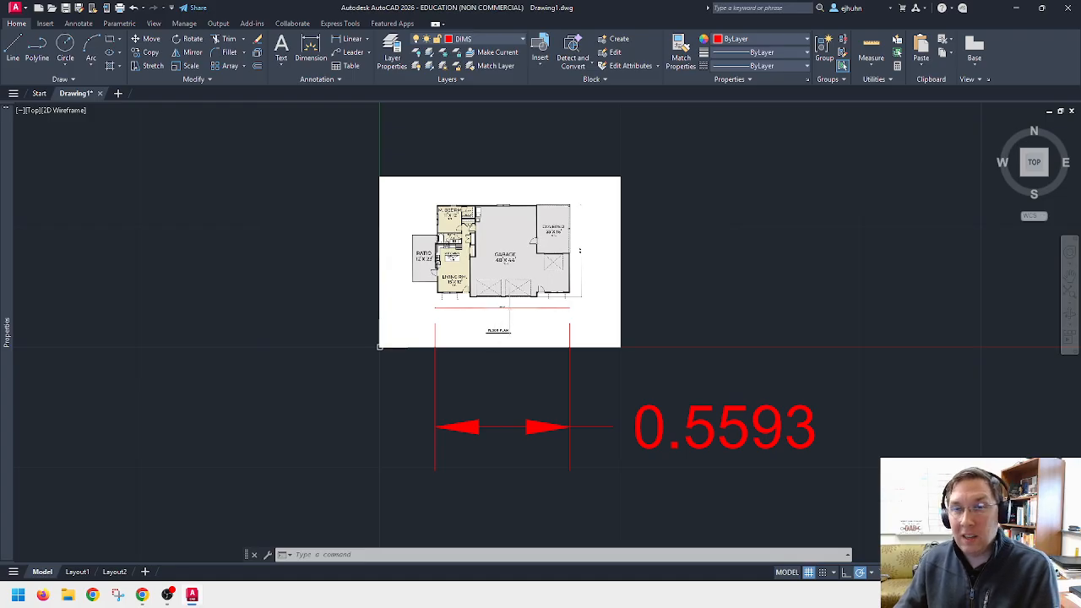
scroll(507, 309, up, 8)
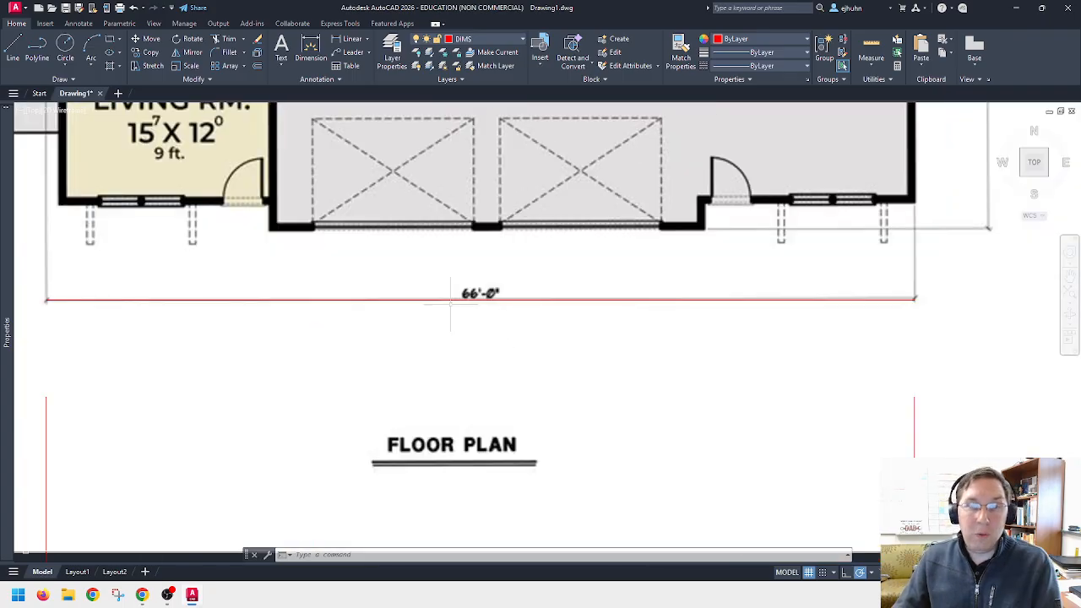
middle_drag(482, 300, 498, 310)
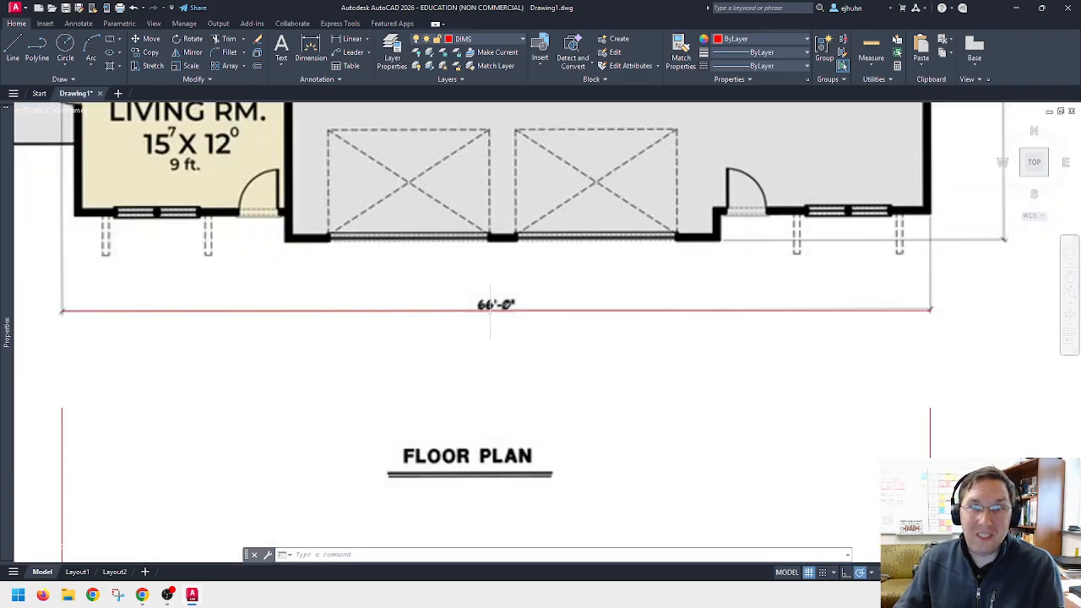
scroll(490, 309, down, 10)
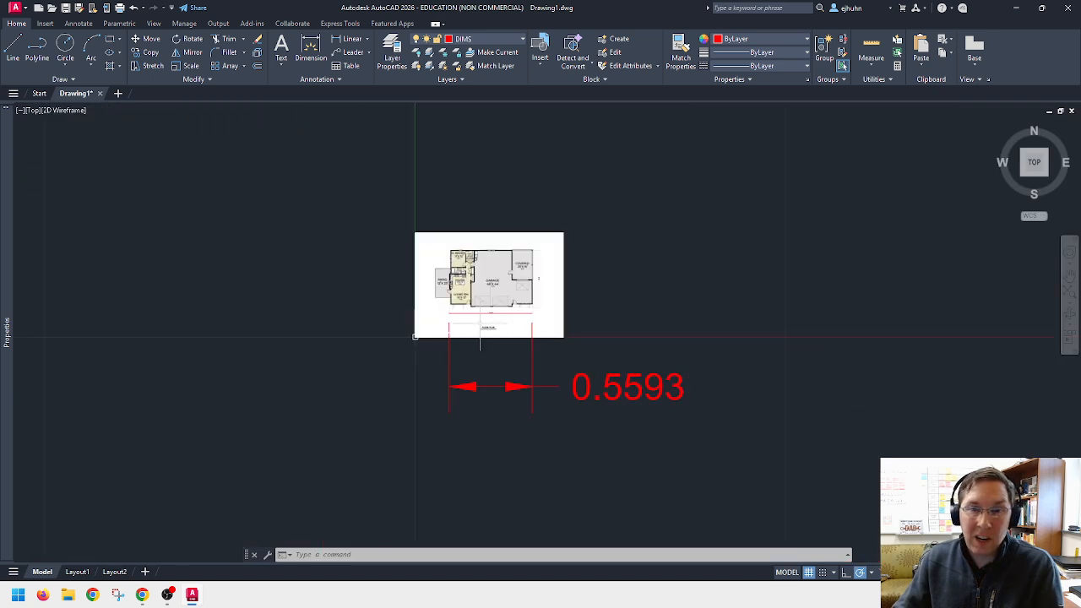
scroll(490, 311, up, 5)
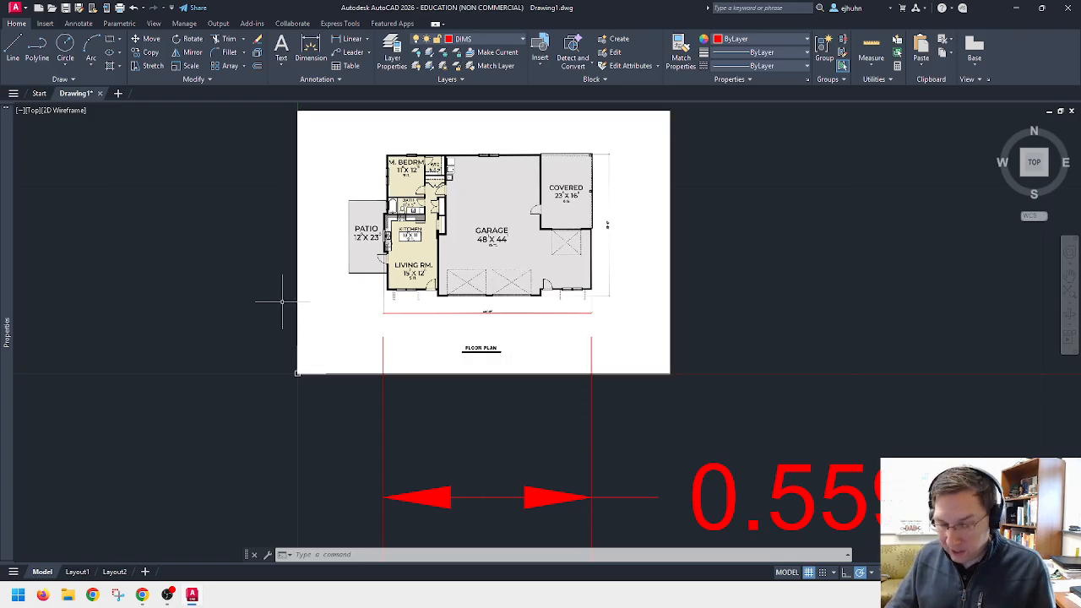
scroll(285, 297, down, 3)
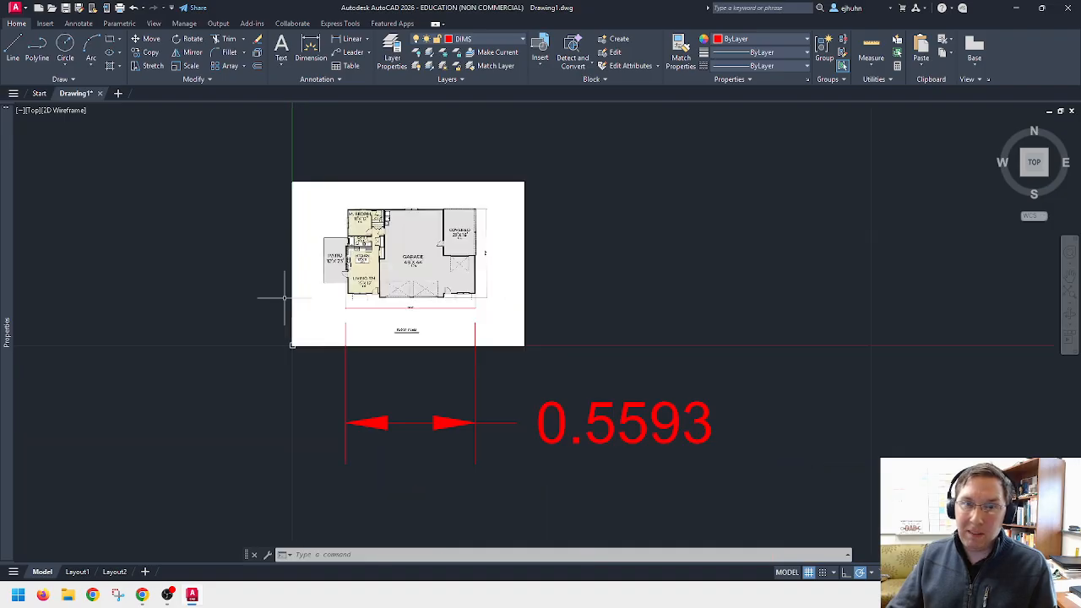
middle_drag(283, 306, 368, 305)
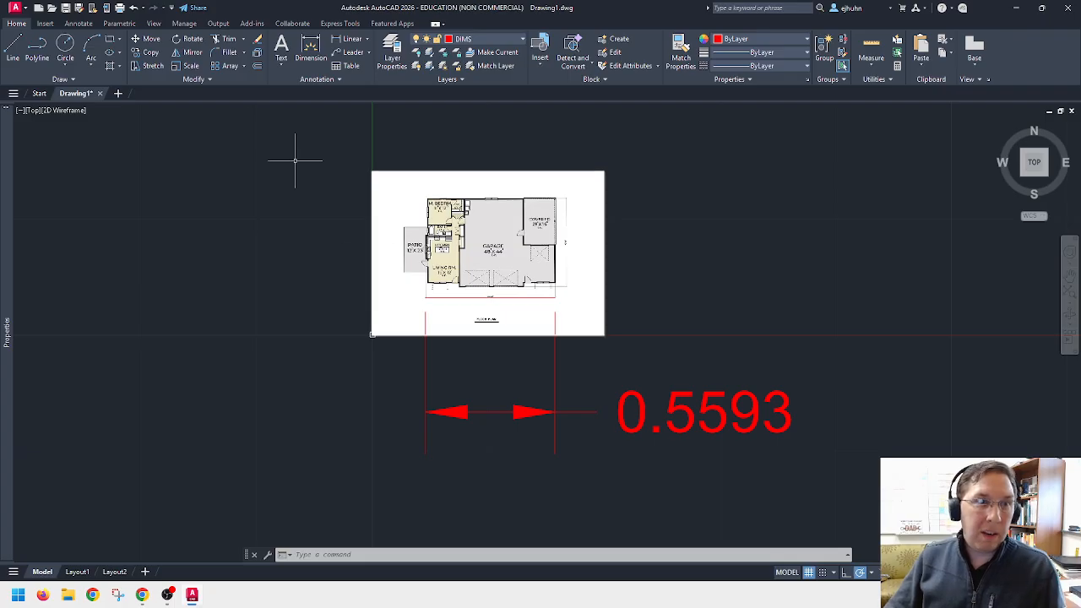
Step: Scale the floor plan image, the traced line and its dimension by a factor of 1416.056 about the image's lower-left corner
click(186, 66)
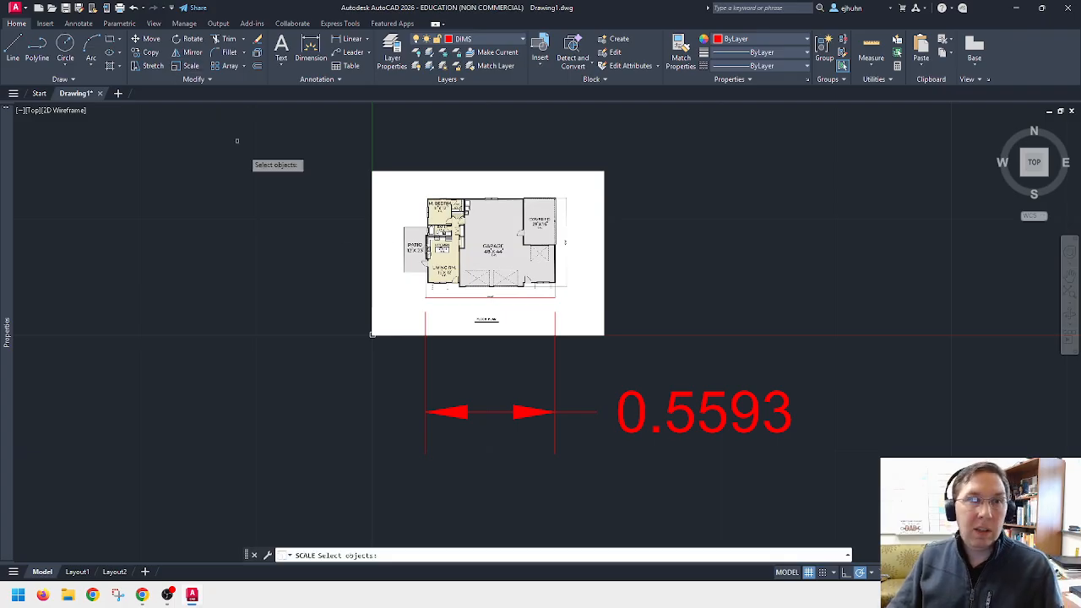
click(277, 145)
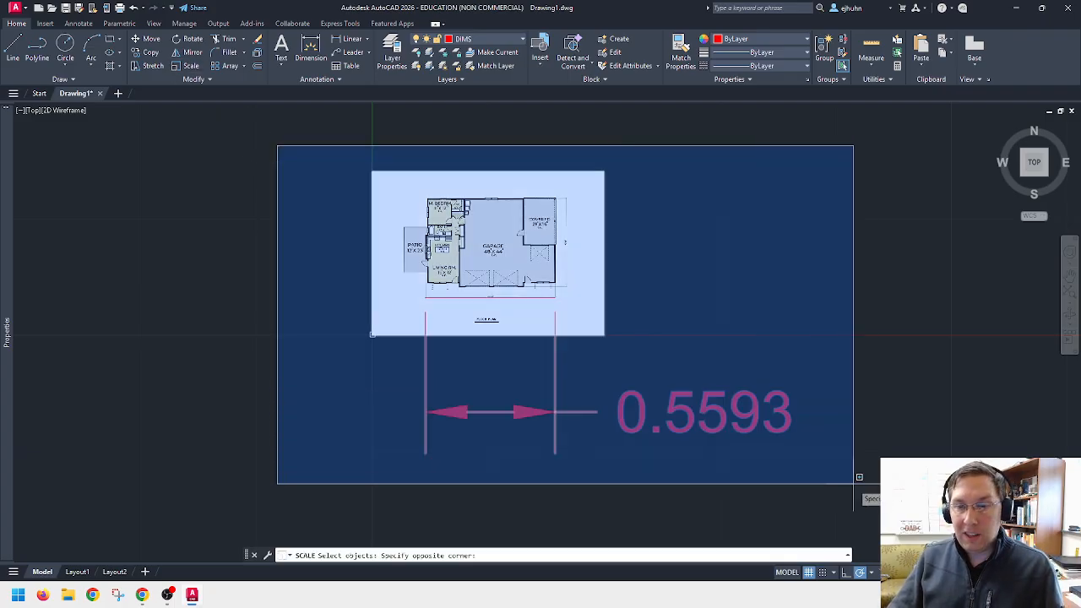
click(852, 480)
key(Return)
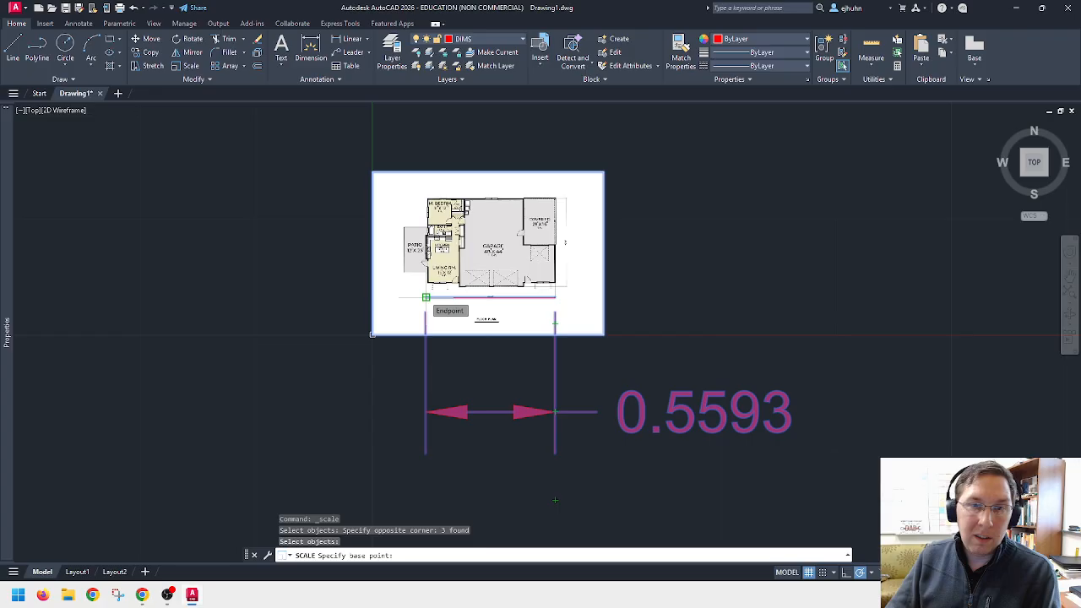
click(372, 334)
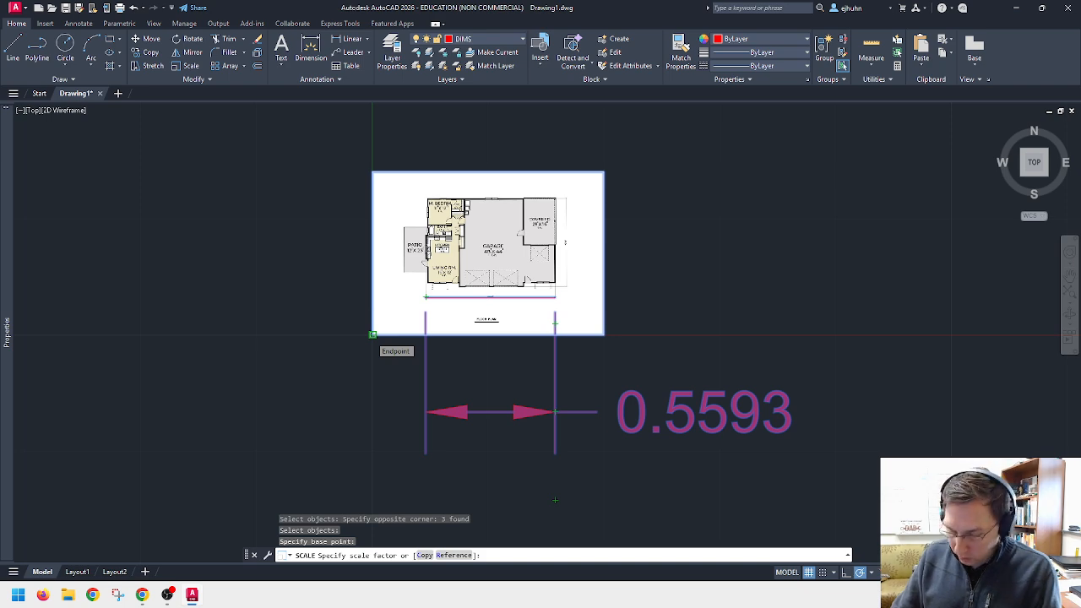
text(1/16.0)
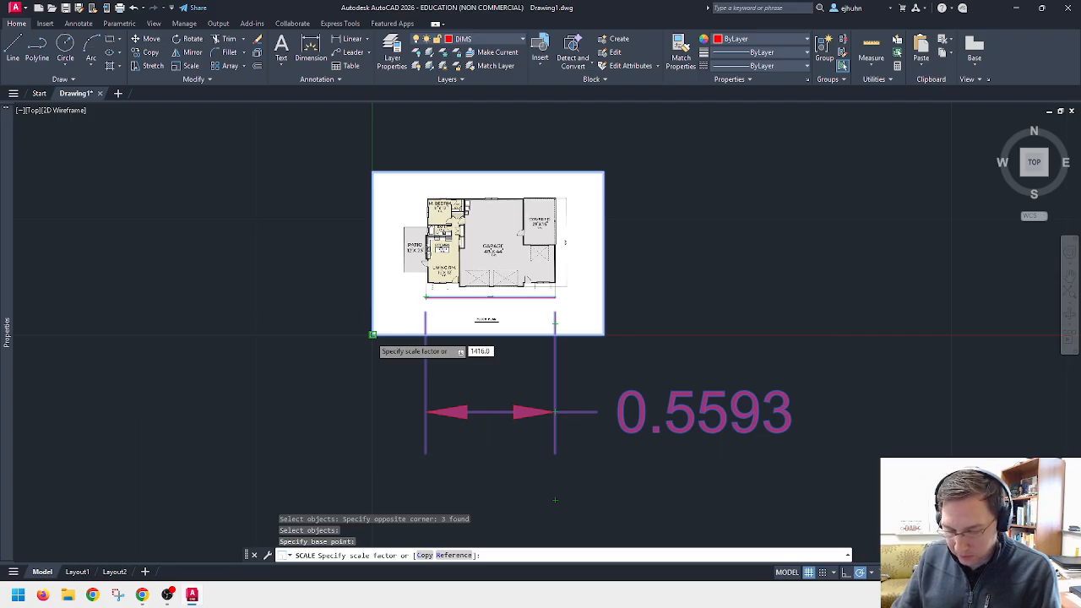
text(56)
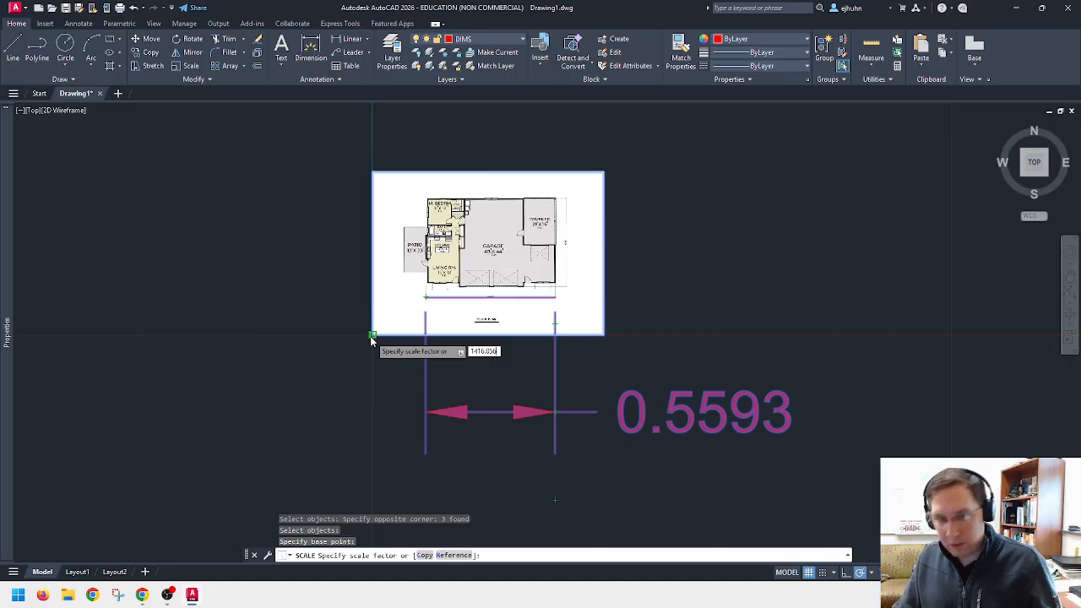
key(Return)
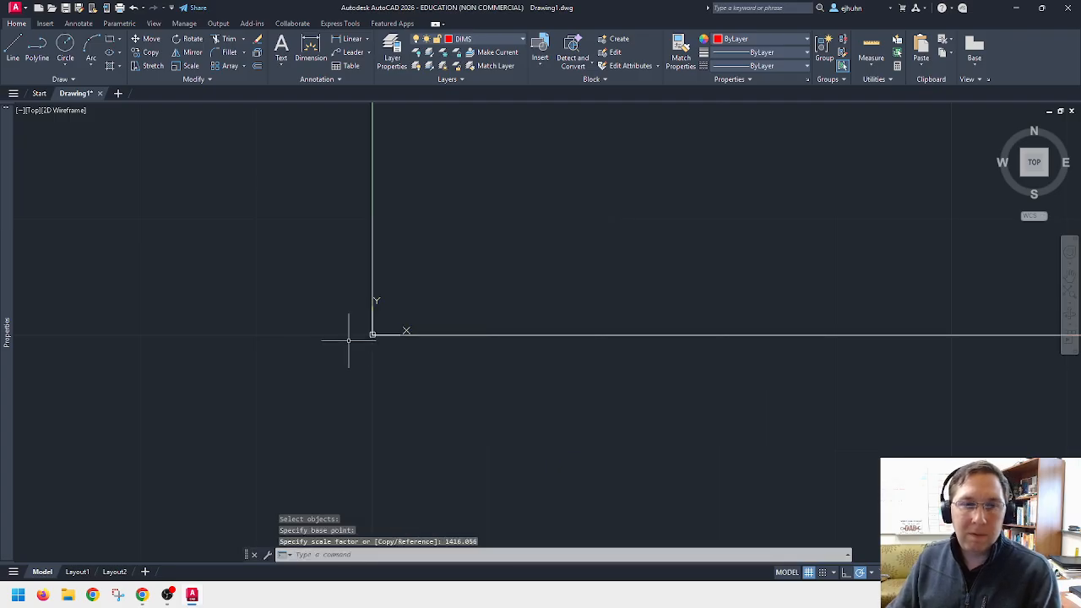
scroll(314, 350, down, 10)
scroll(320, 350, down, 5)
scroll(317, 350, up, 2)
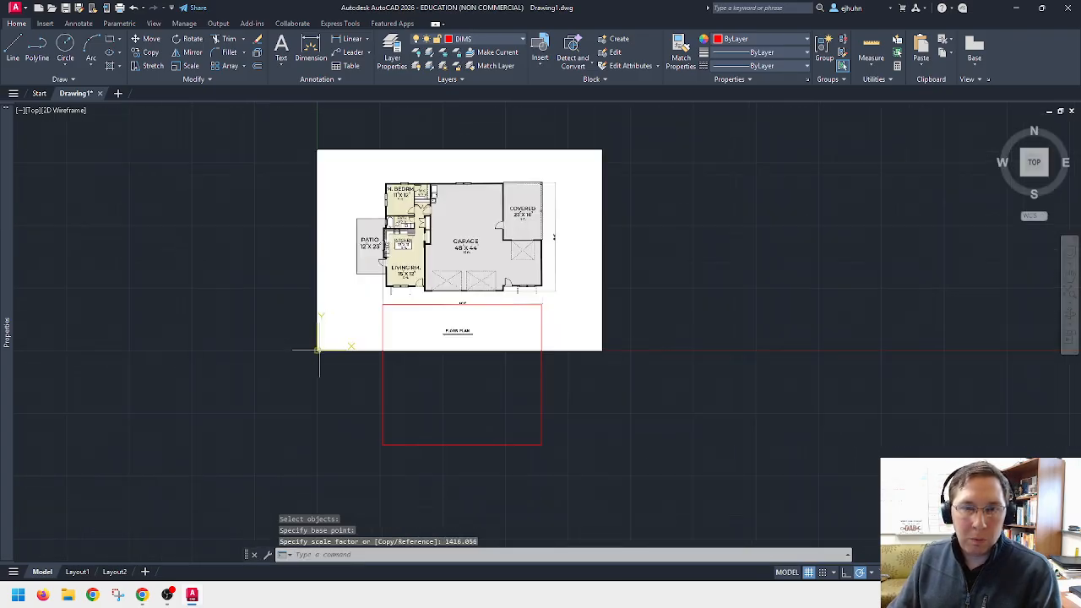
key(Escape)
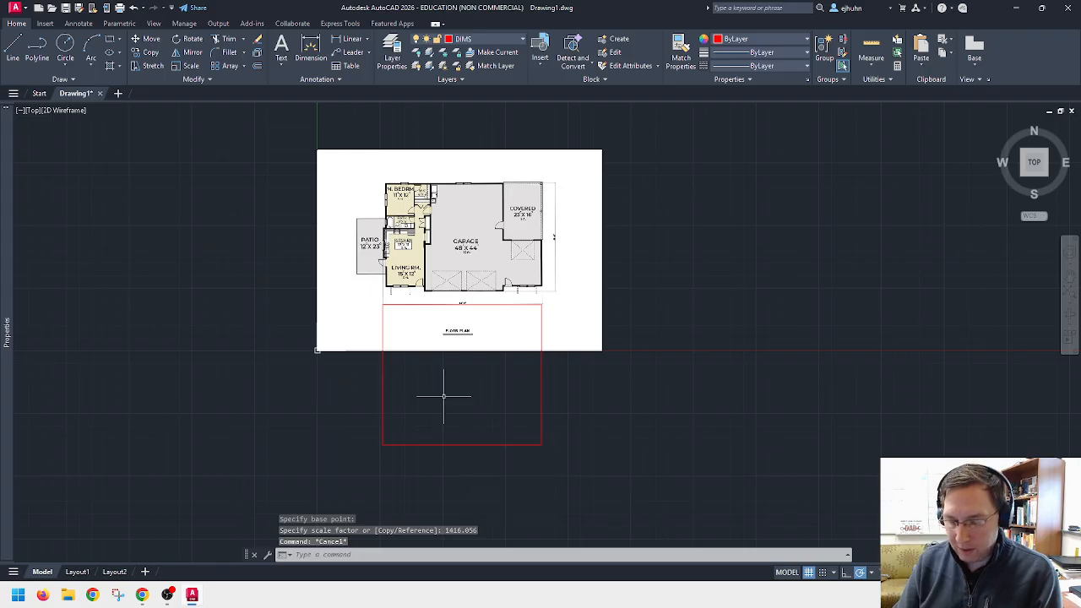
Step: Set the DIMSCALE system variable to 200 for new dimensions
text(dimsc)
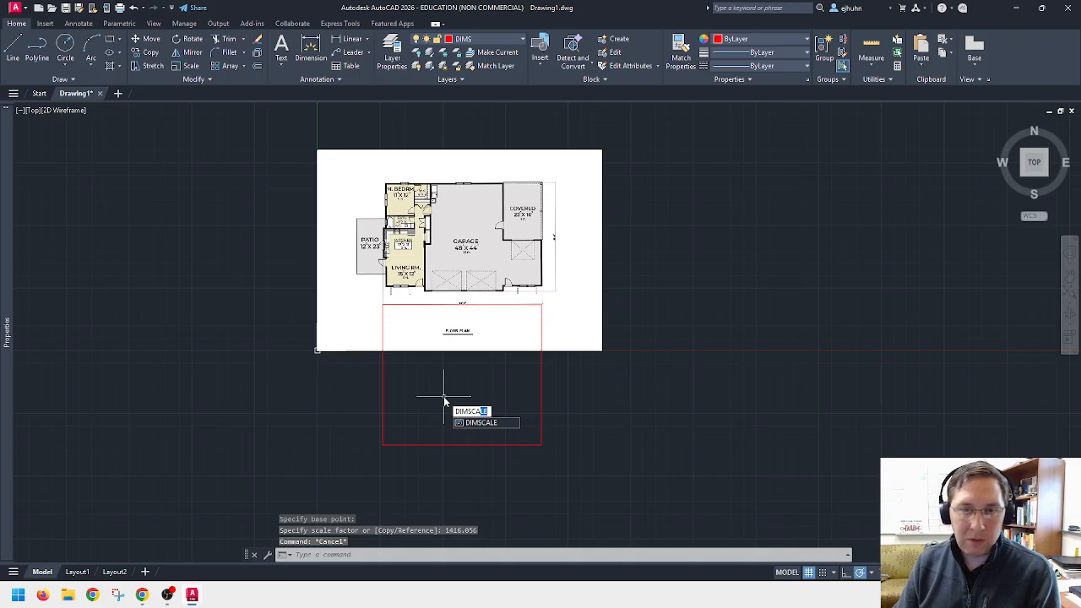
key(Return)
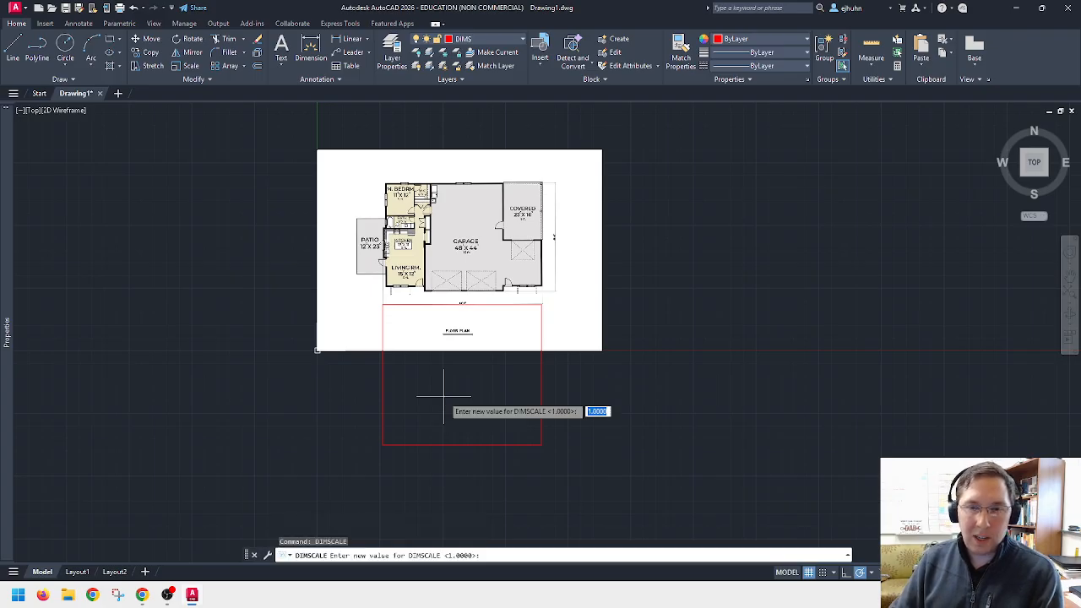
key(Return)
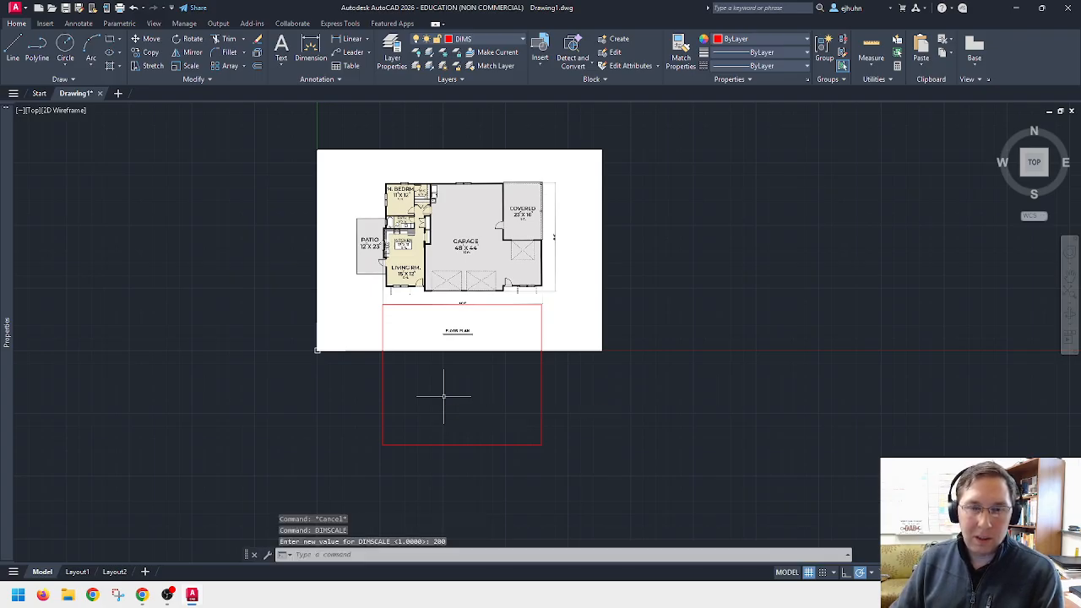
key(Escape)
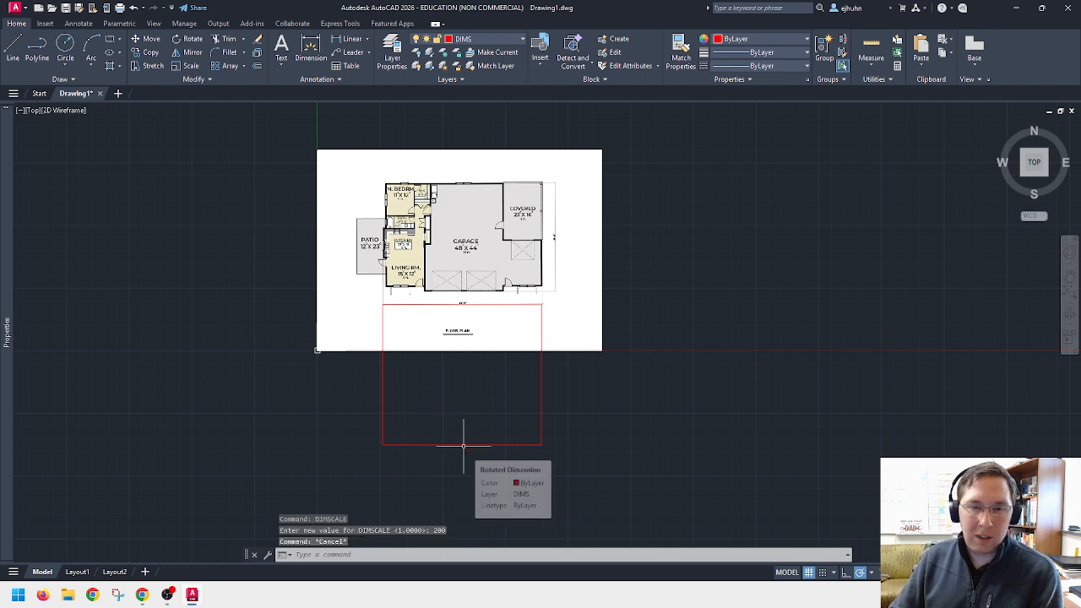
Step: Set the overall dimension scale of the existing width dimension below the floor plan image to 200
click(463, 445)
mouse_move(7, 334)
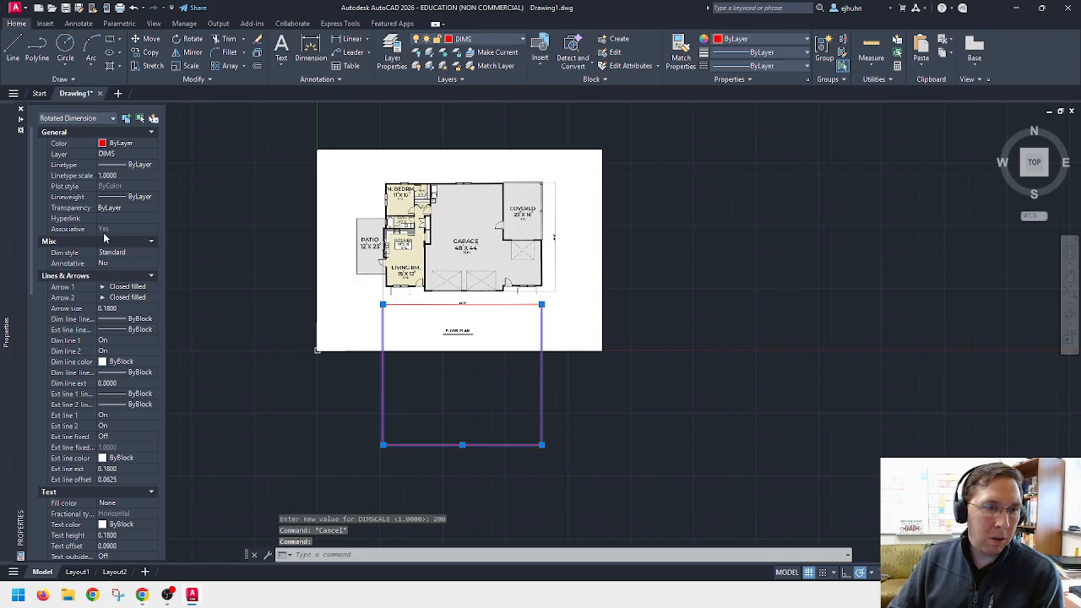
scroll(103, 313, down, 5)
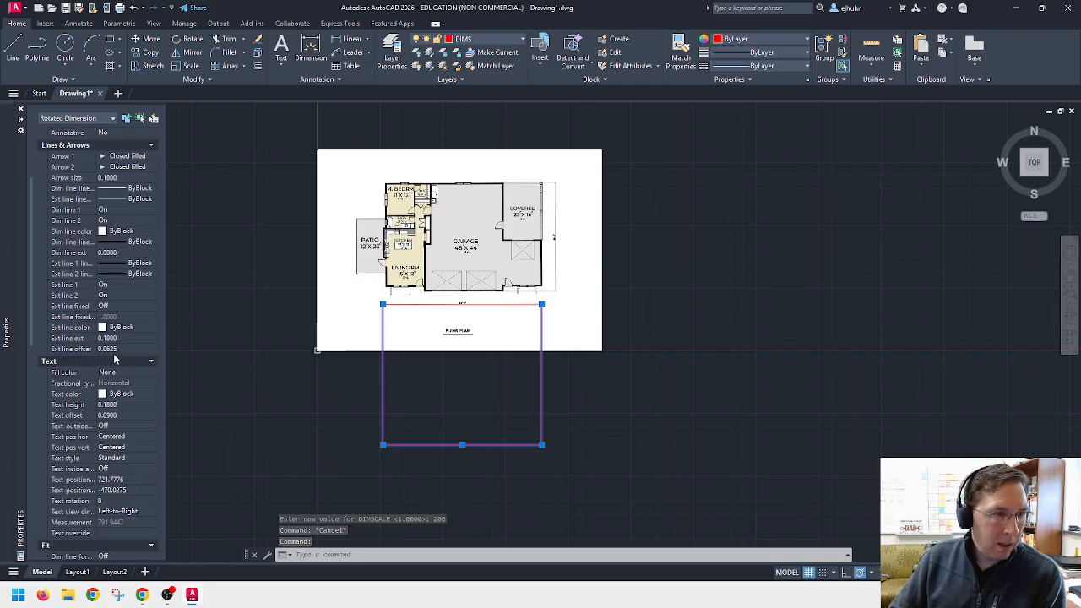
scroll(119, 379, down, 5)
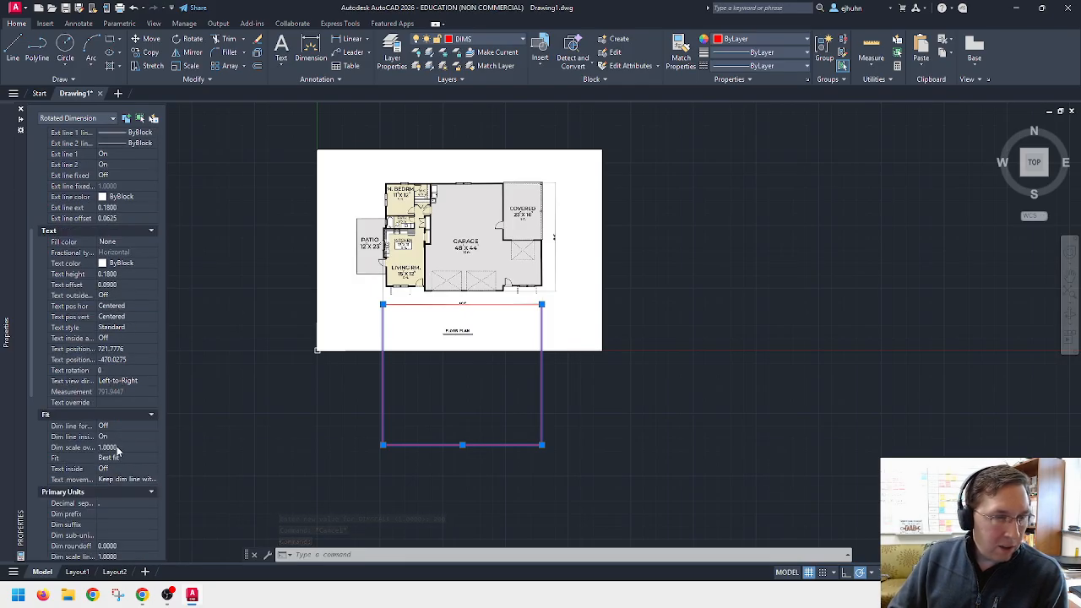
click(117, 449)
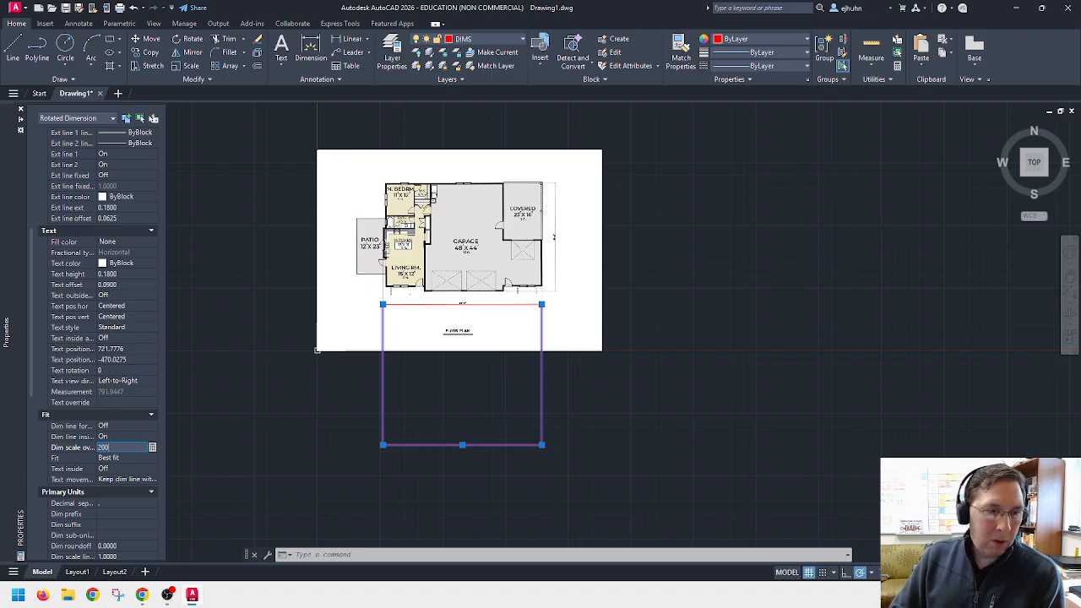
text(200)
key(Return)
key(Escape)
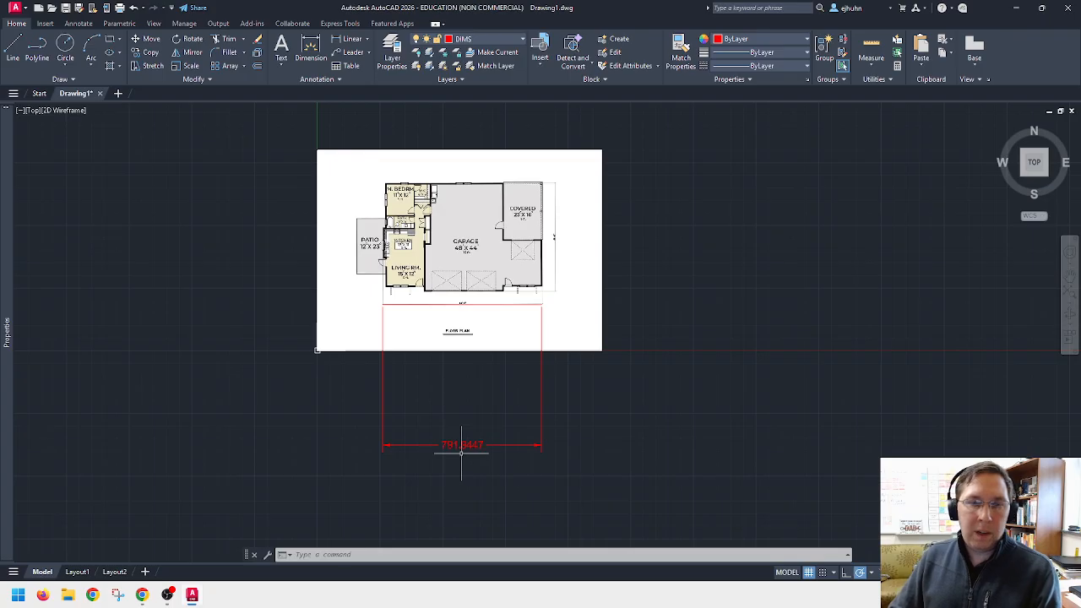
Step: Set the primary units precision of the overall width dimension to 0, whole units without decimals
scroll(465, 380, up, 2)
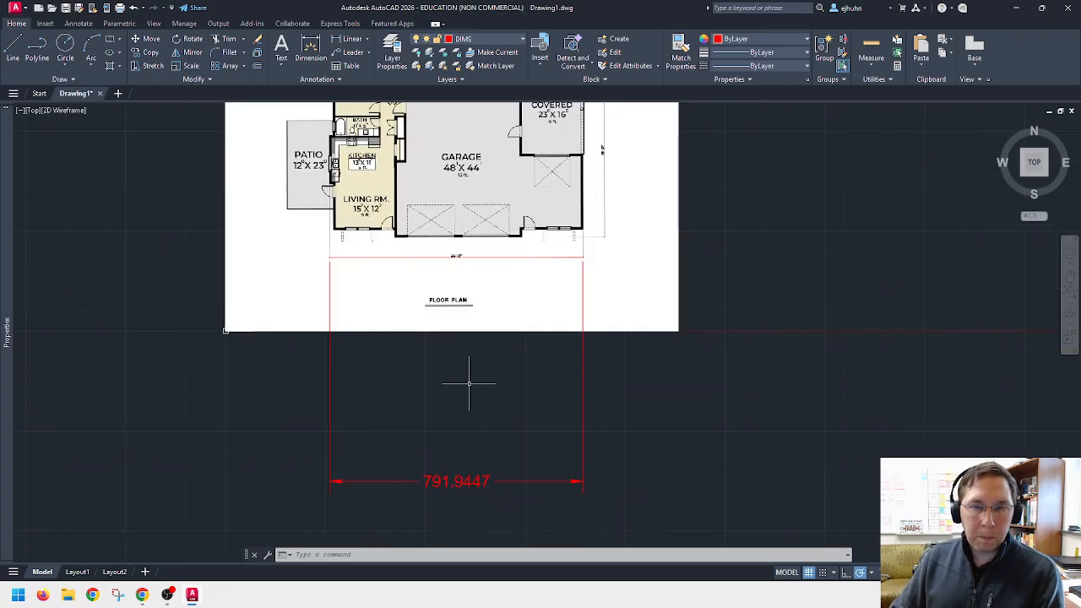
click(470, 483)
mouse_move(2, 266)
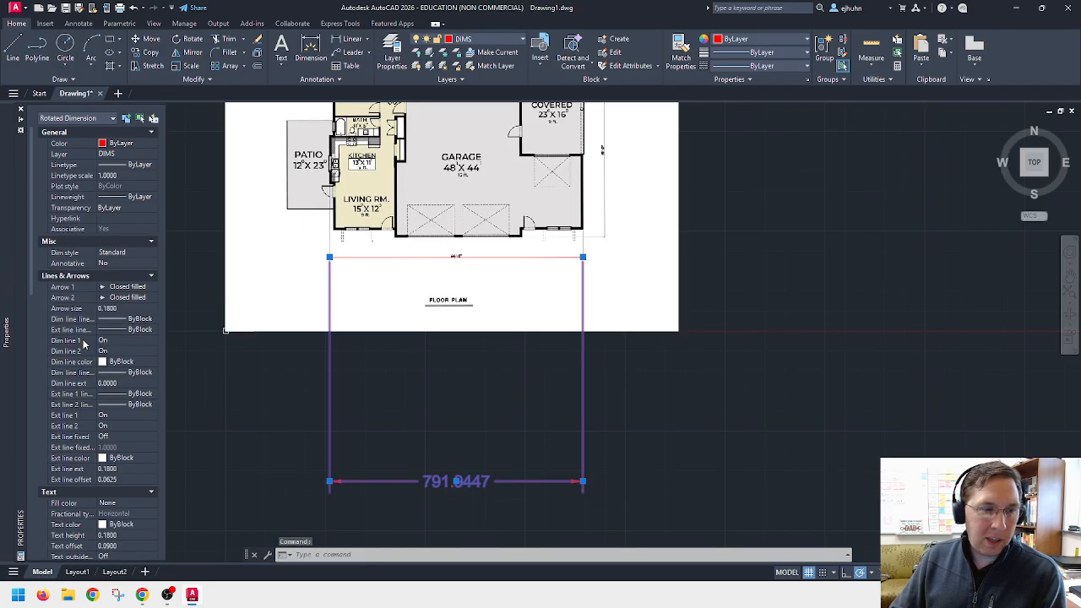
scroll(83, 343, down, 5)
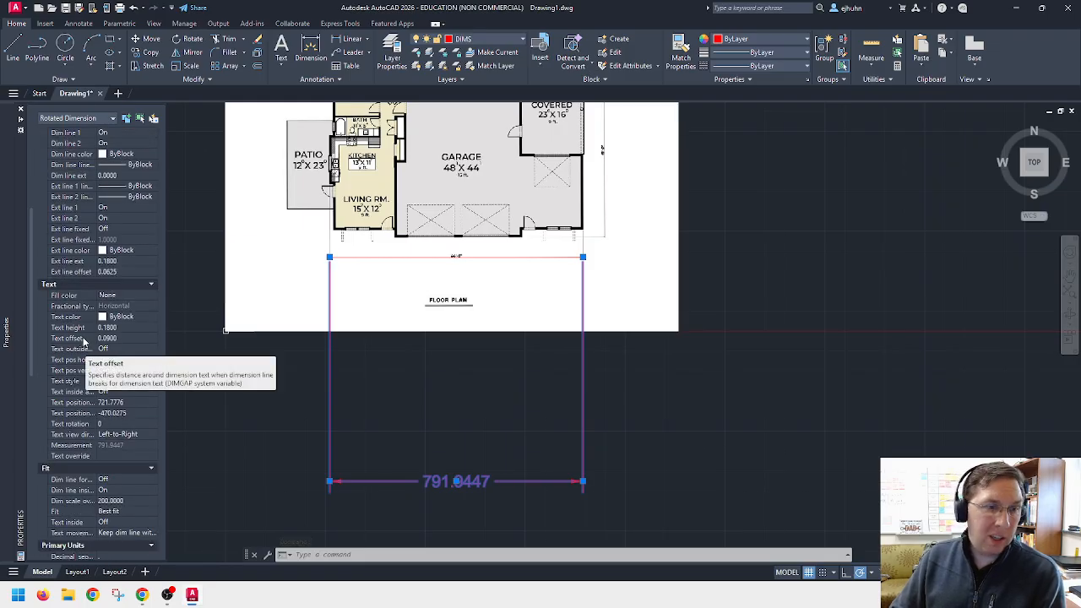
scroll(84, 341, down, 2)
scroll(84, 341, down, 4)
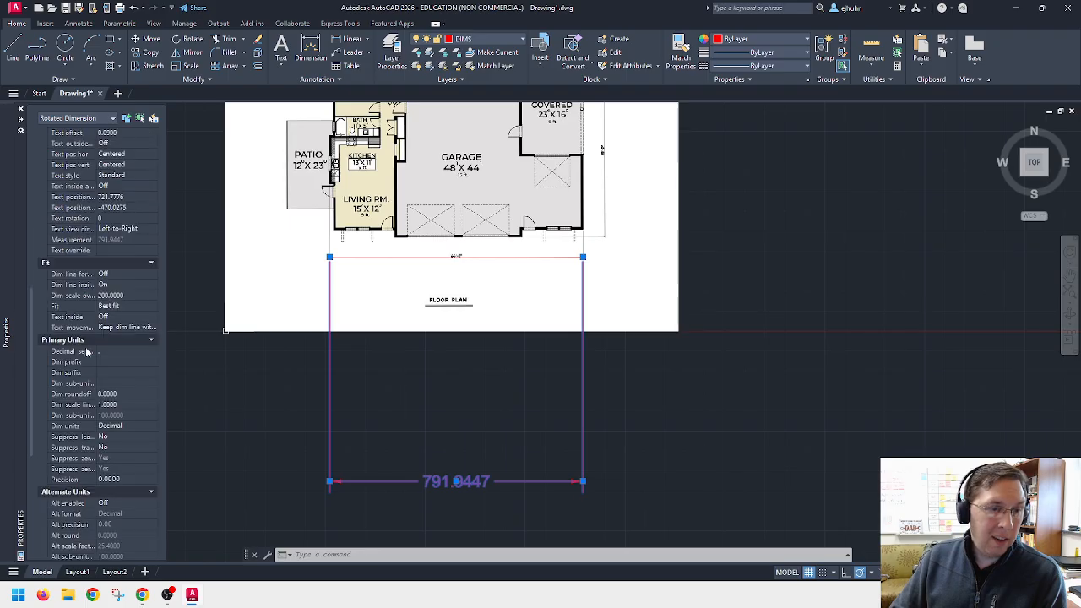
scroll(86, 353, down, 2)
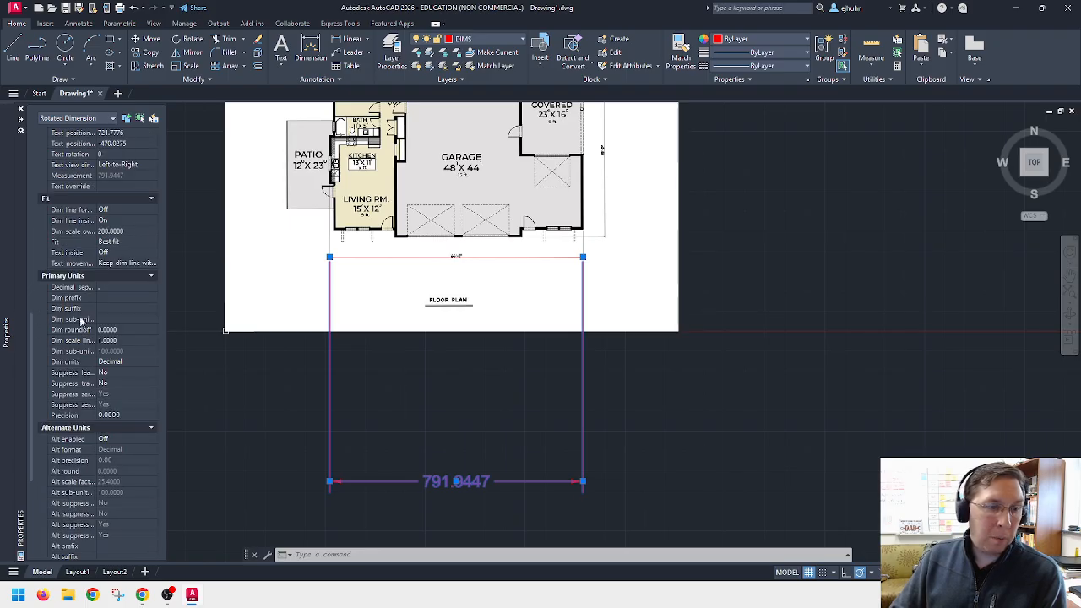
click(130, 414)
click(123, 422)
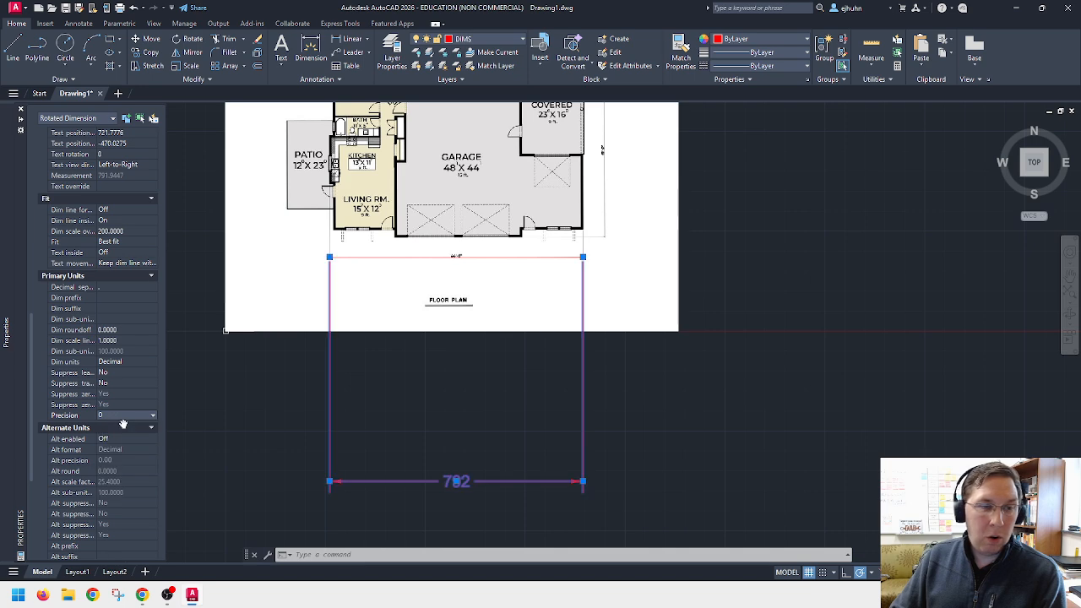
click(124, 416)
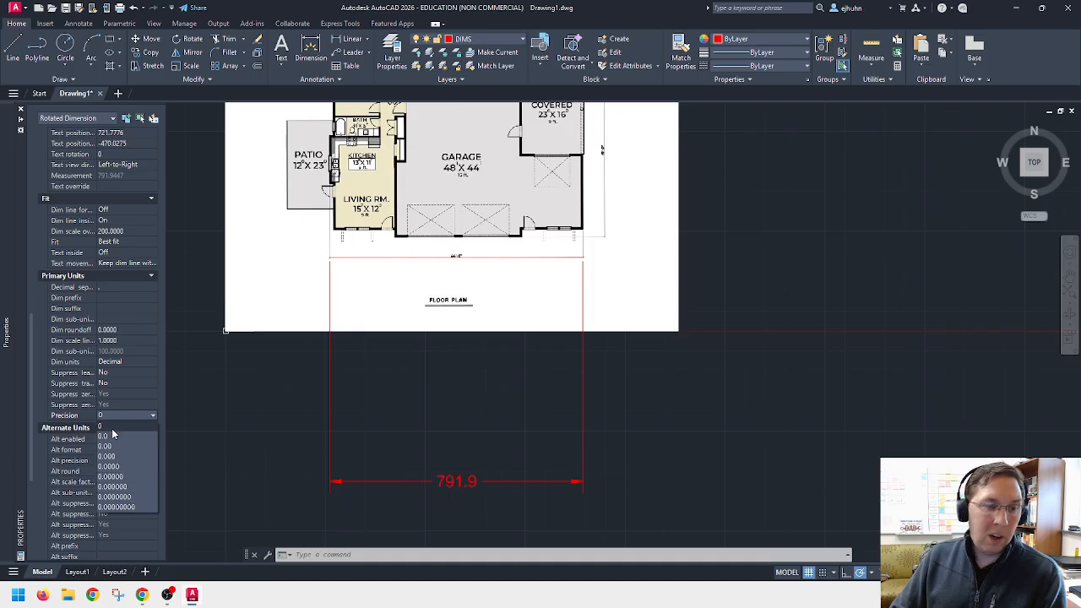
click(109, 422)
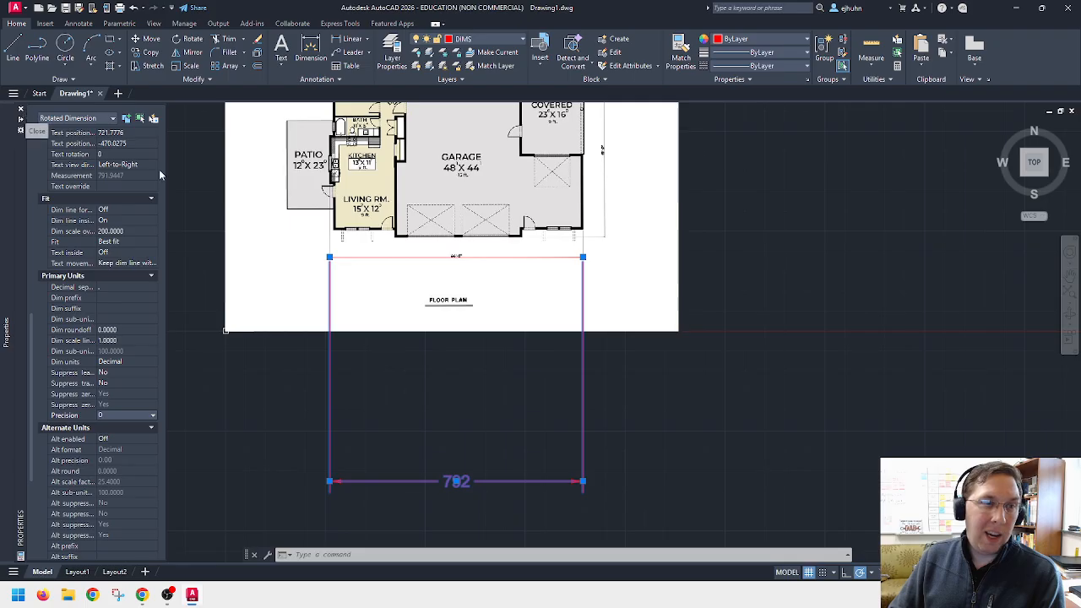
key(Escape)
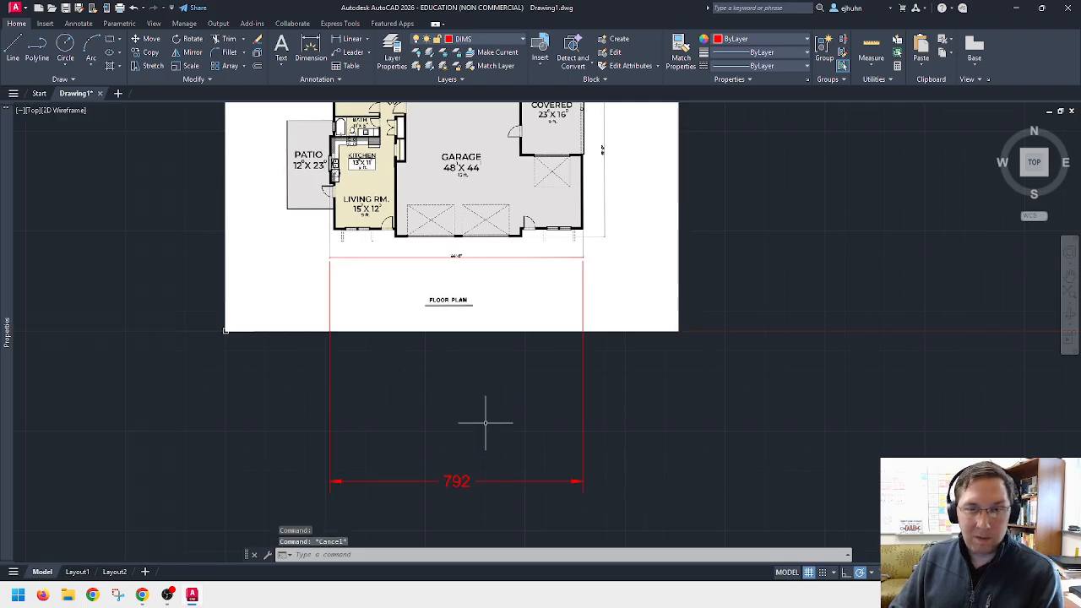
Step: Move the width dimension's dimension line up to just below the lower edge of the floor plan image
click(453, 481)
click(456, 482)
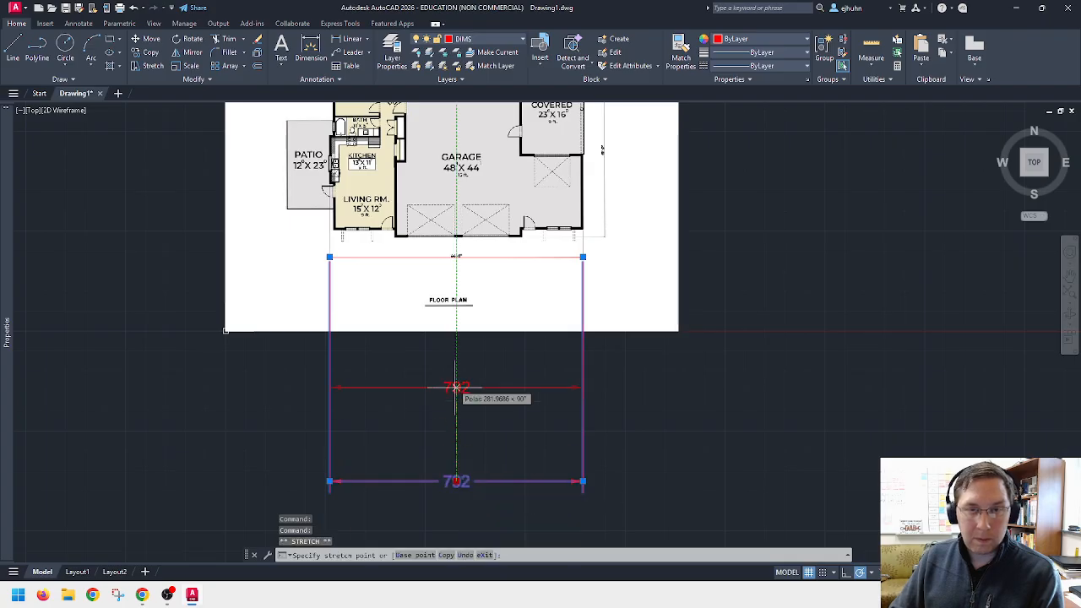
click(458, 354)
key(Escape)
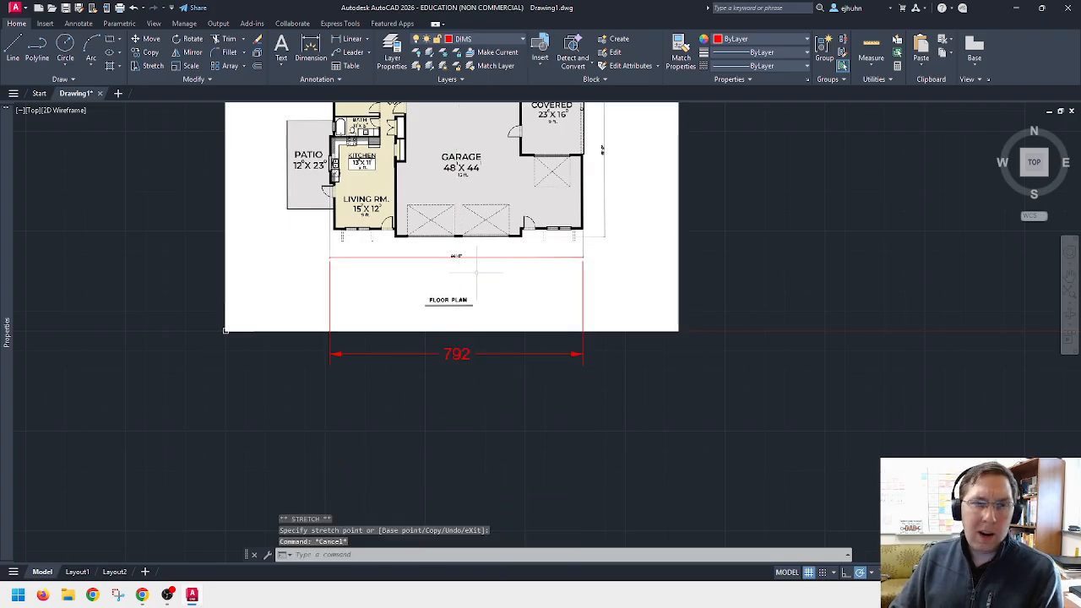
Step: Make EXTWALL the current layer
middle_drag(477, 272, 478, 386)
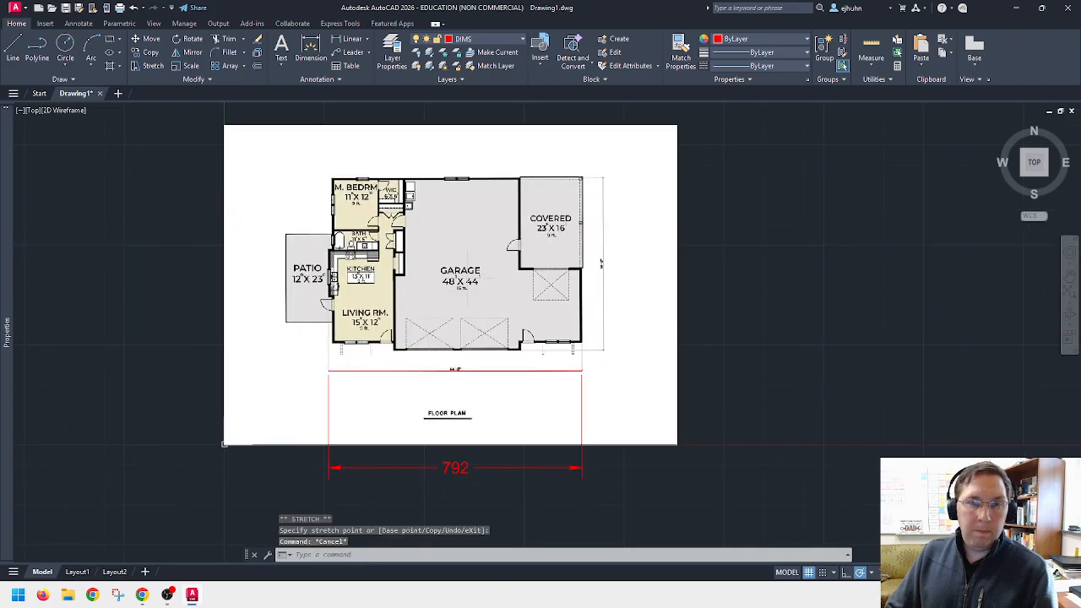
click(486, 370)
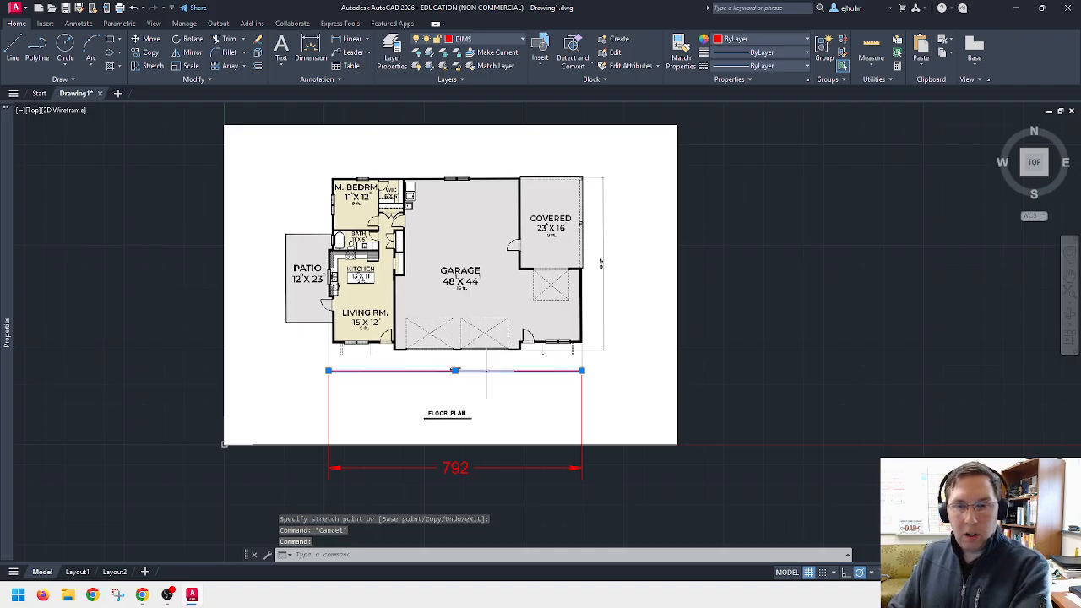
key(Escape)
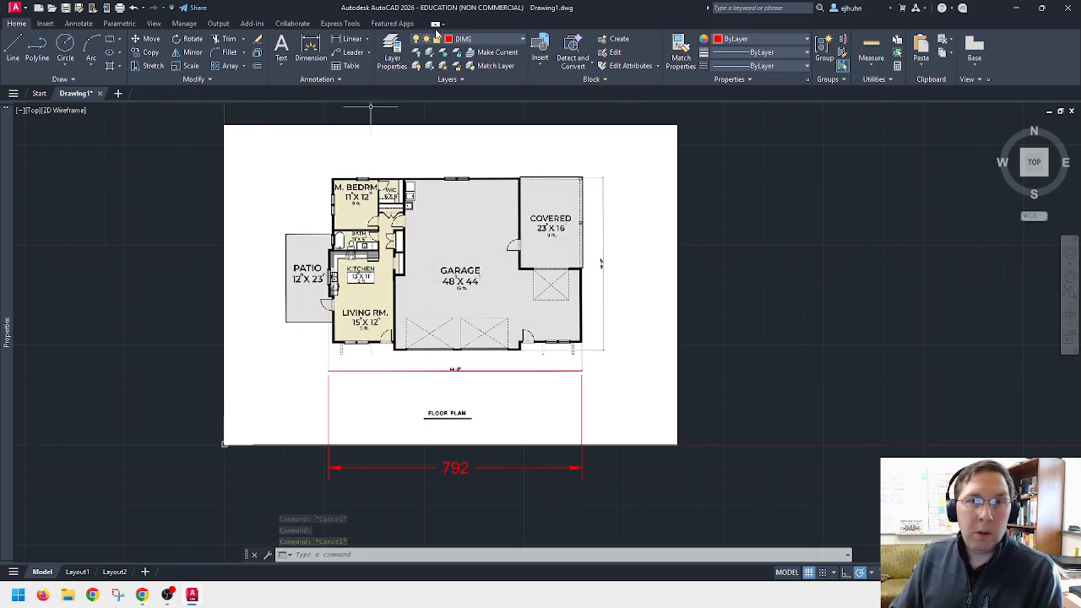
click(473, 39)
click(470, 93)
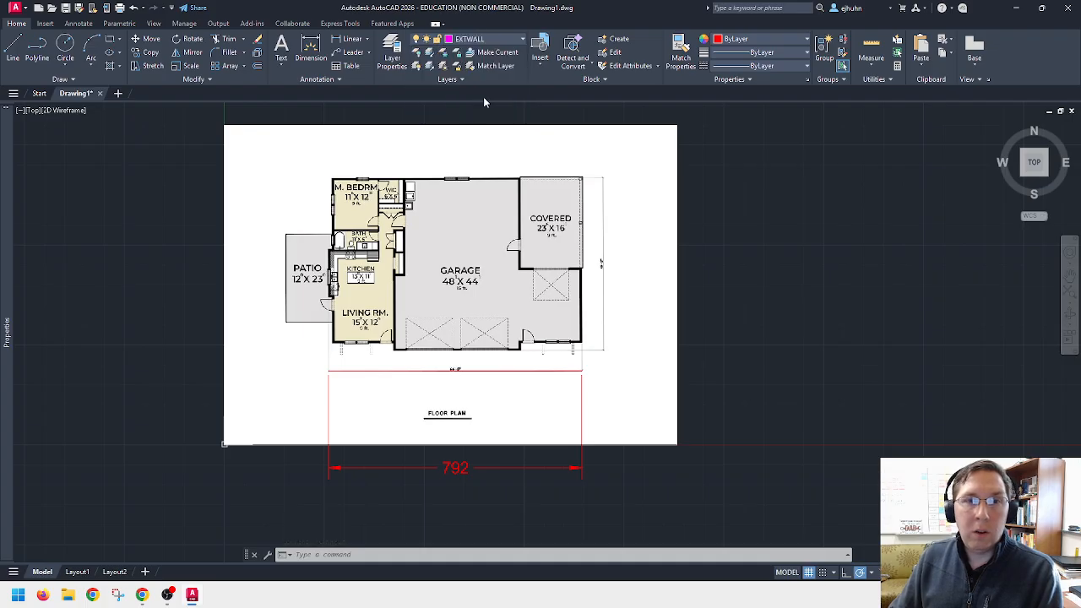
Step: Trace the outer wall with lines from the master bedroom's upper-left corner down past the bath and around the kitchen bump-out to its lower corner
scroll(331, 179, up, 2)
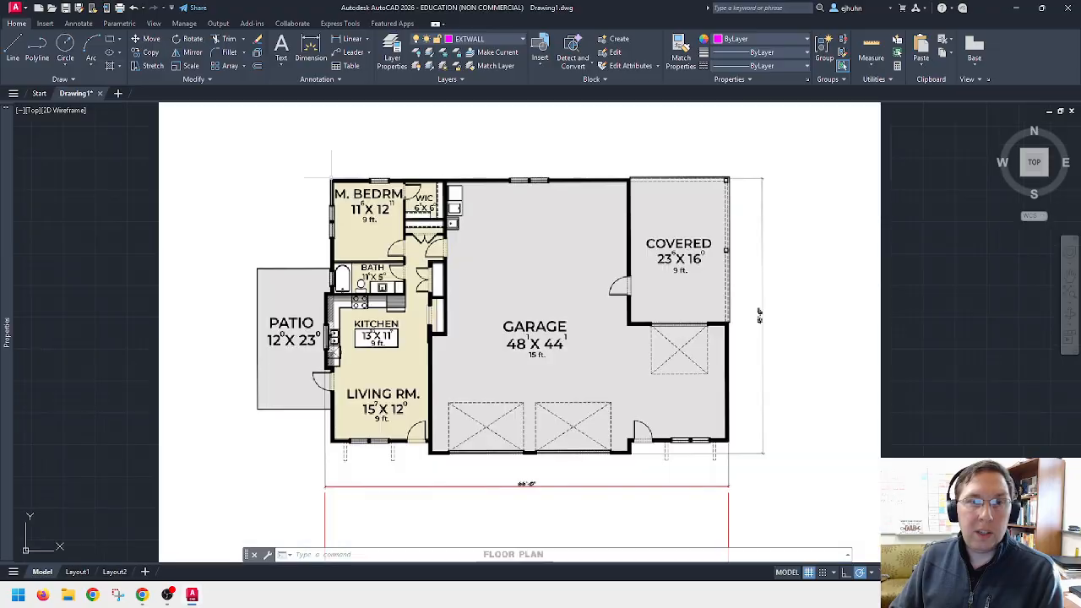
scroll(329, 189, up, 2)
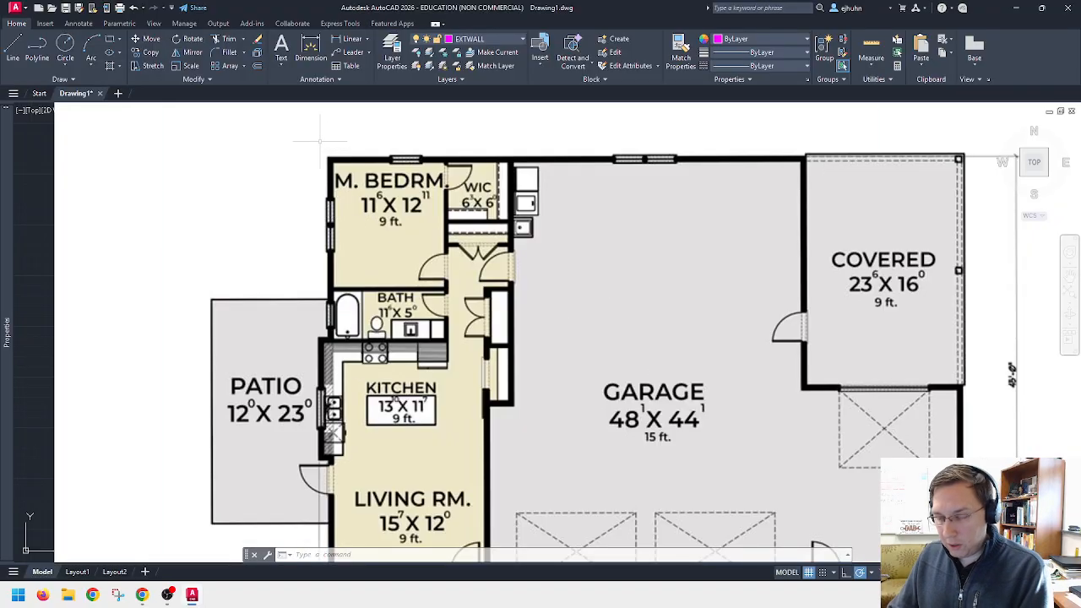
text(l)
key(Return)
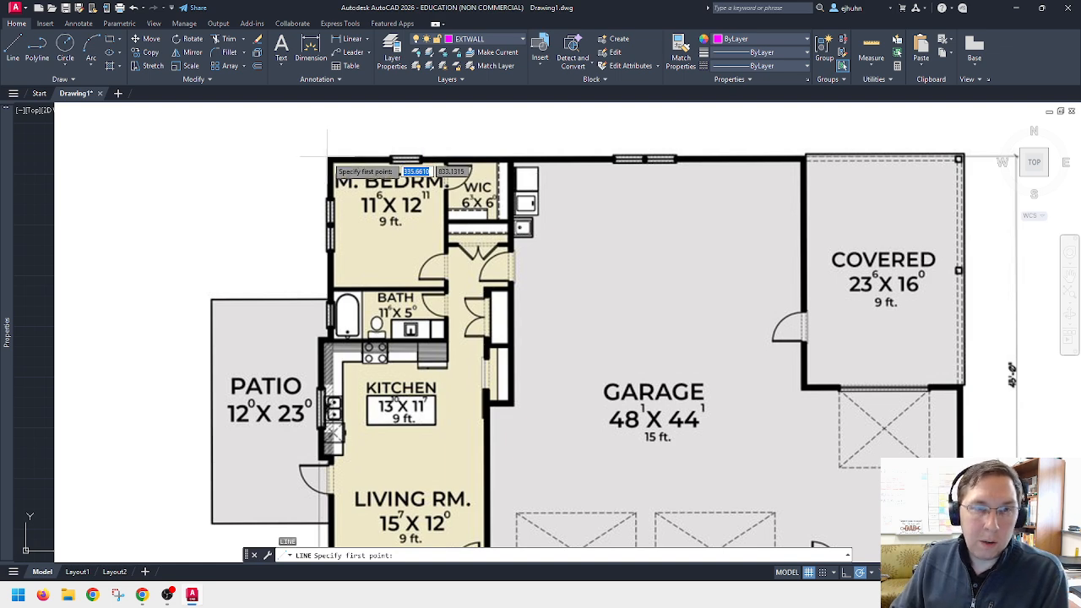
click(328, 158)
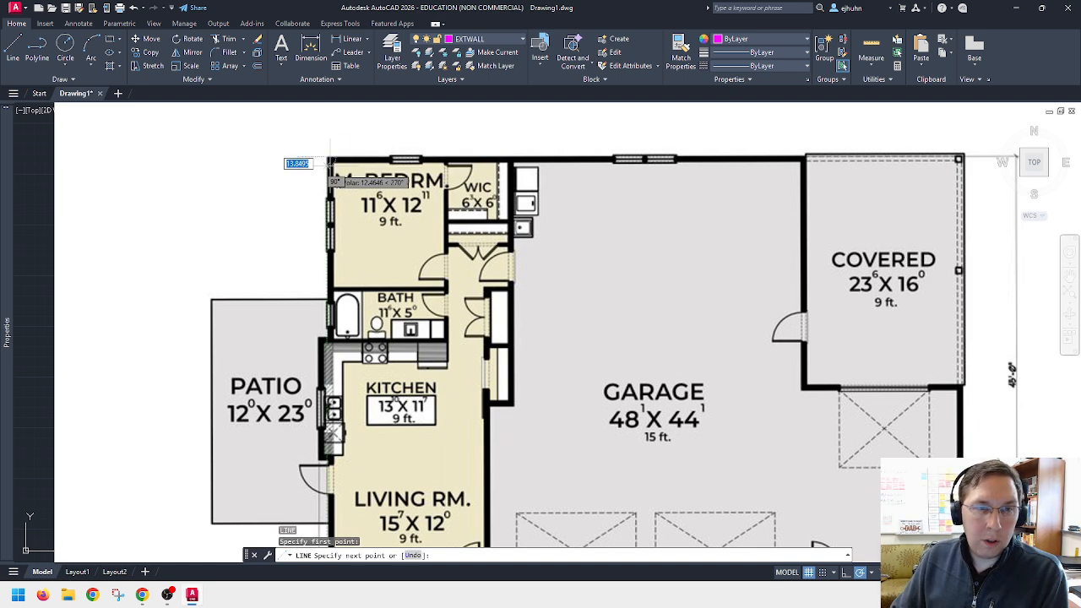
click(328, 338)
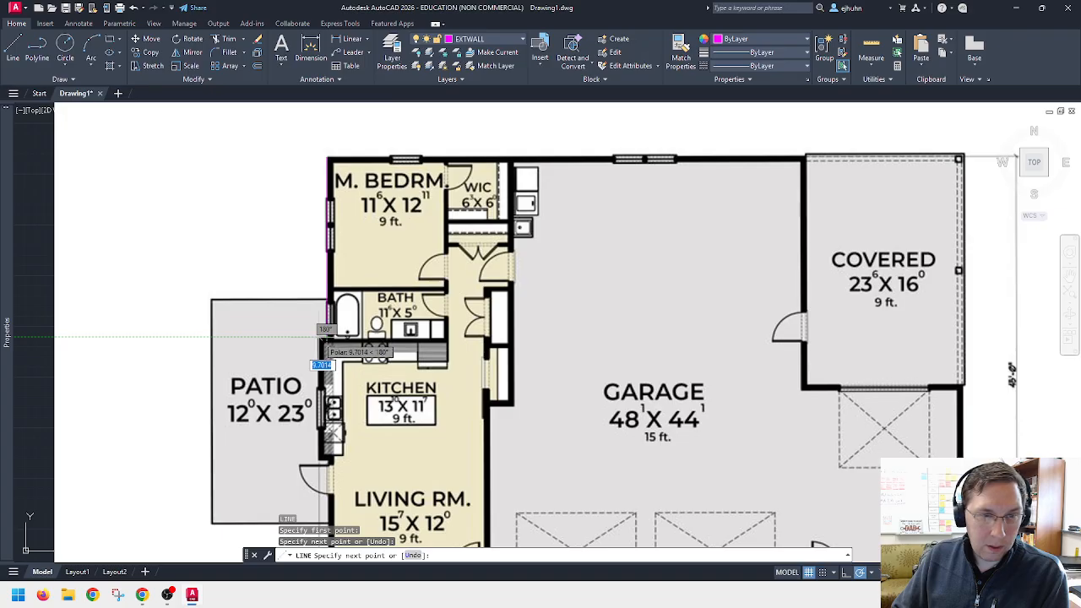
click(319, 338)
middle_drag(327, 382, 324, 260)
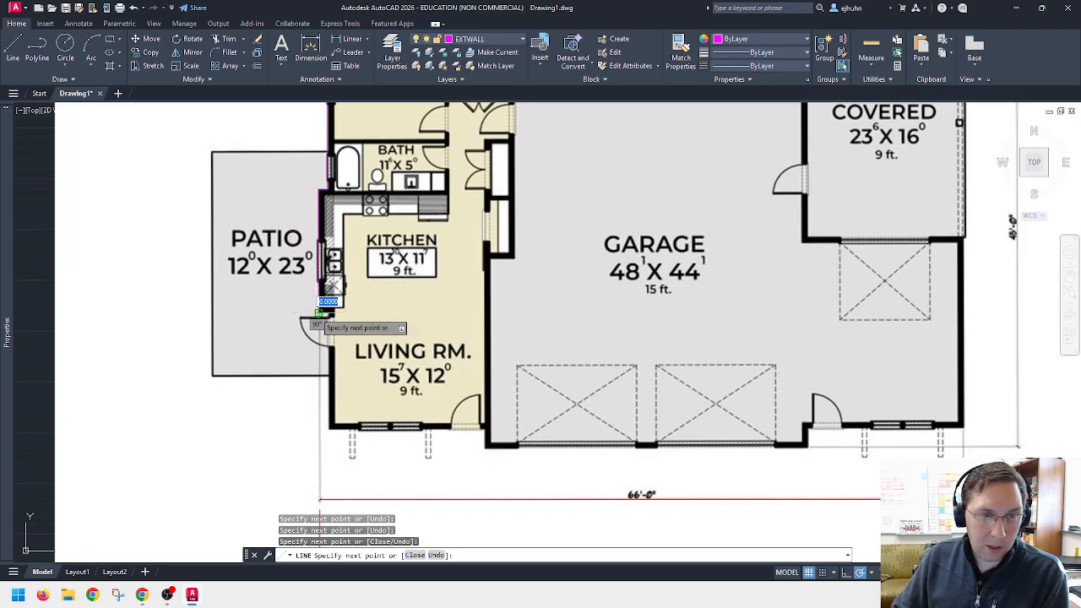
click(321, 313)
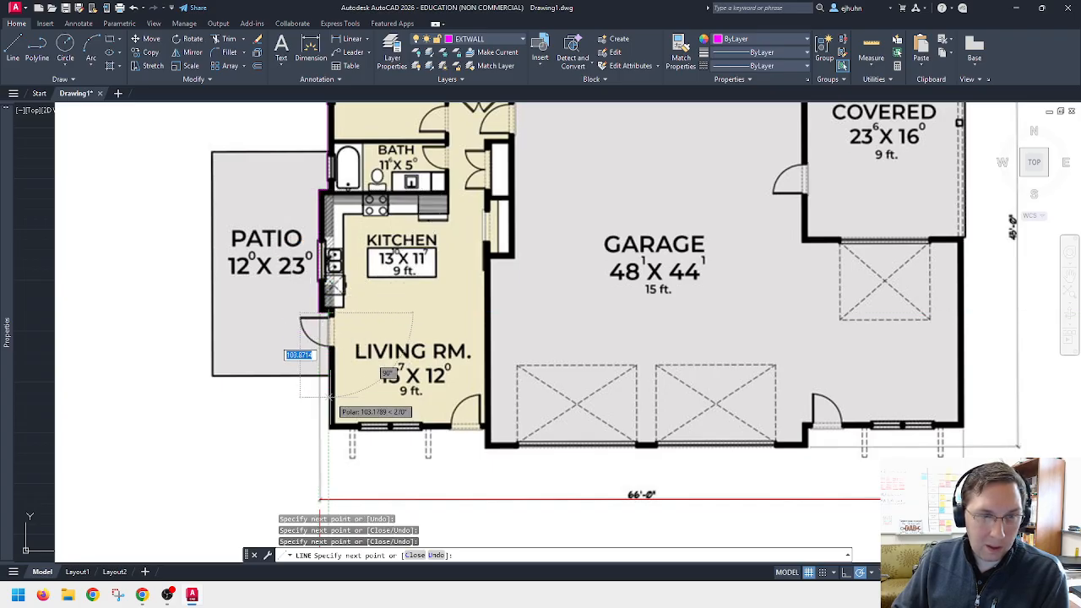
Step: Continue the exterior wall lines down the living room, across its front and around the garage front to the building's lower-right corner
click(321, 430)
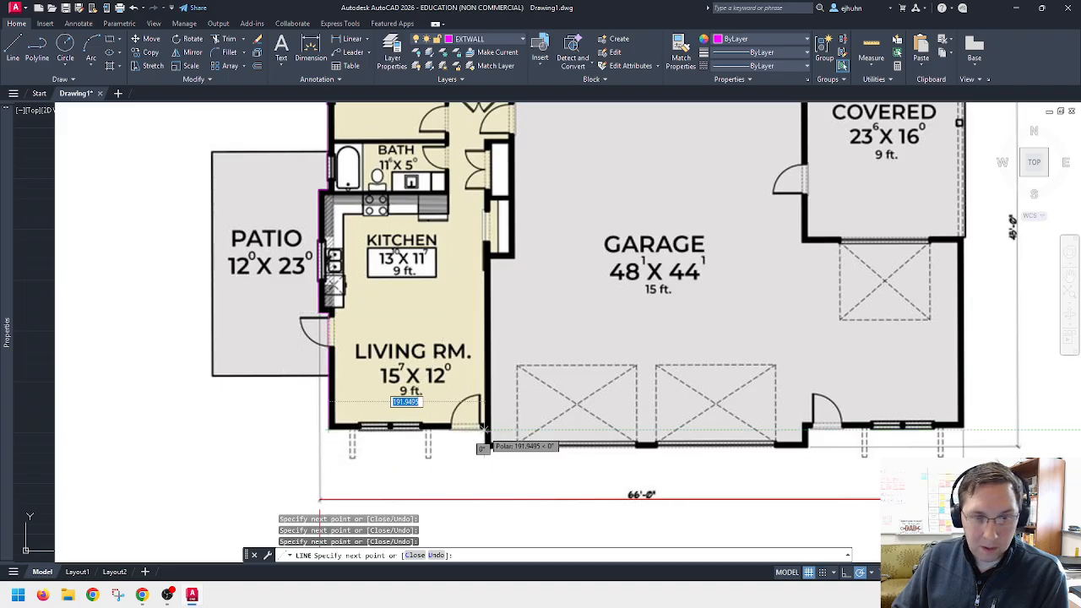
click(484, 429)
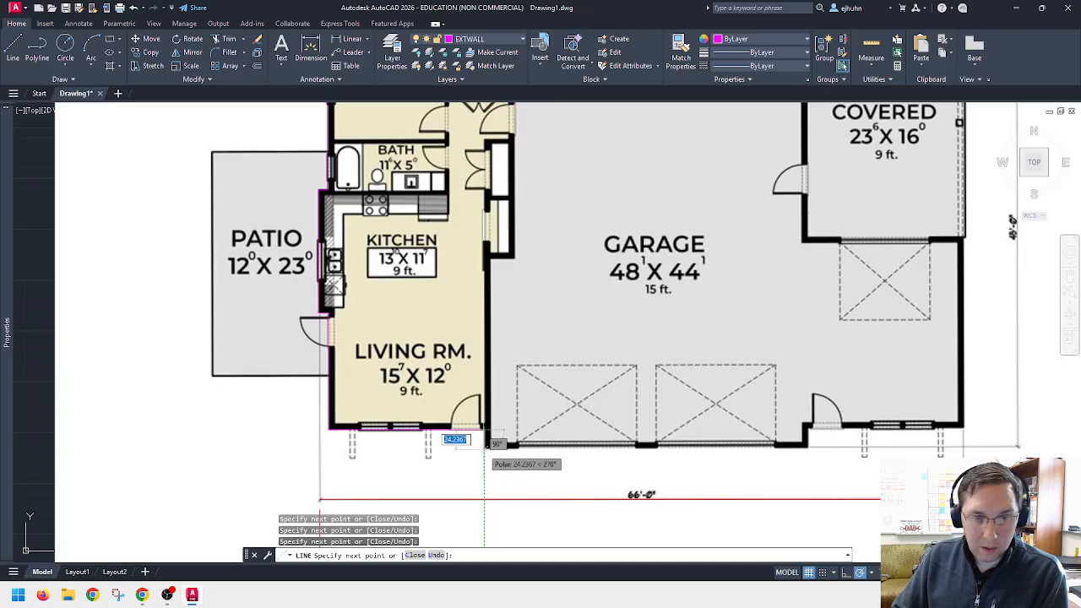
click(486, 447)
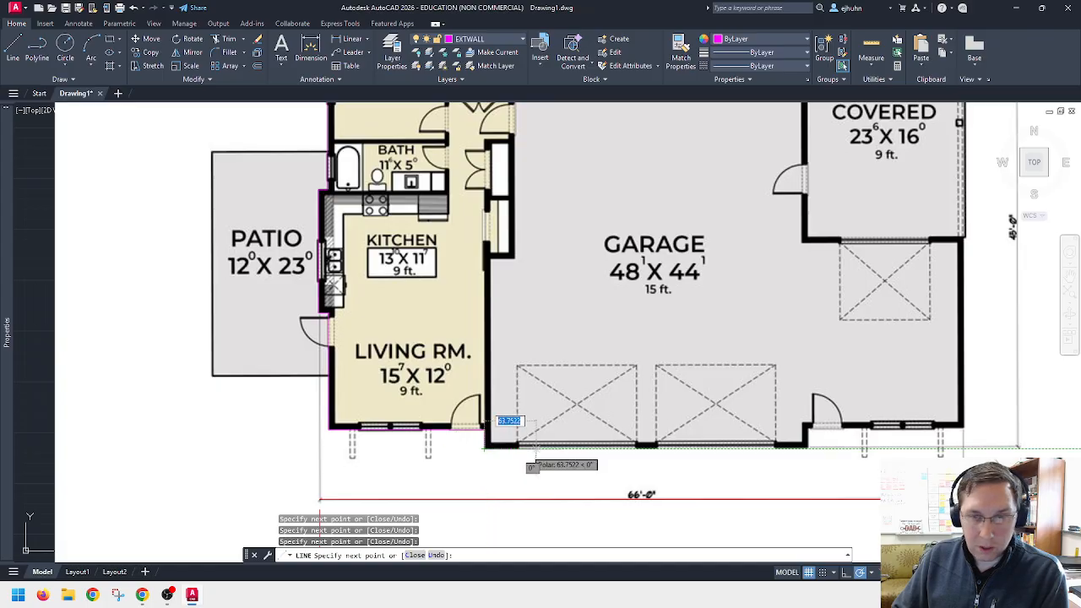
click(808, 446)
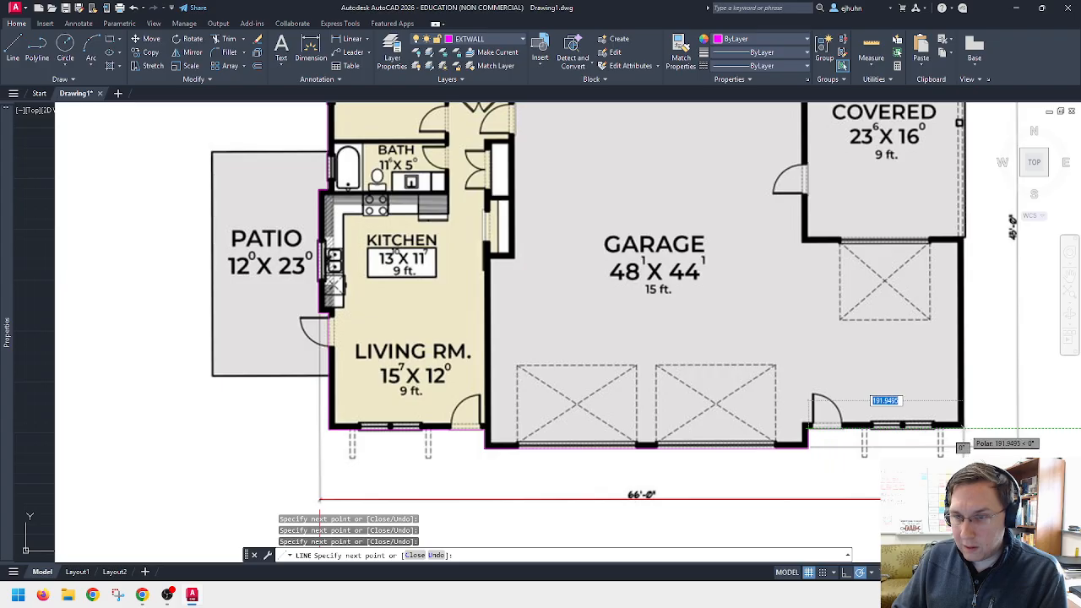
click(963, 446)
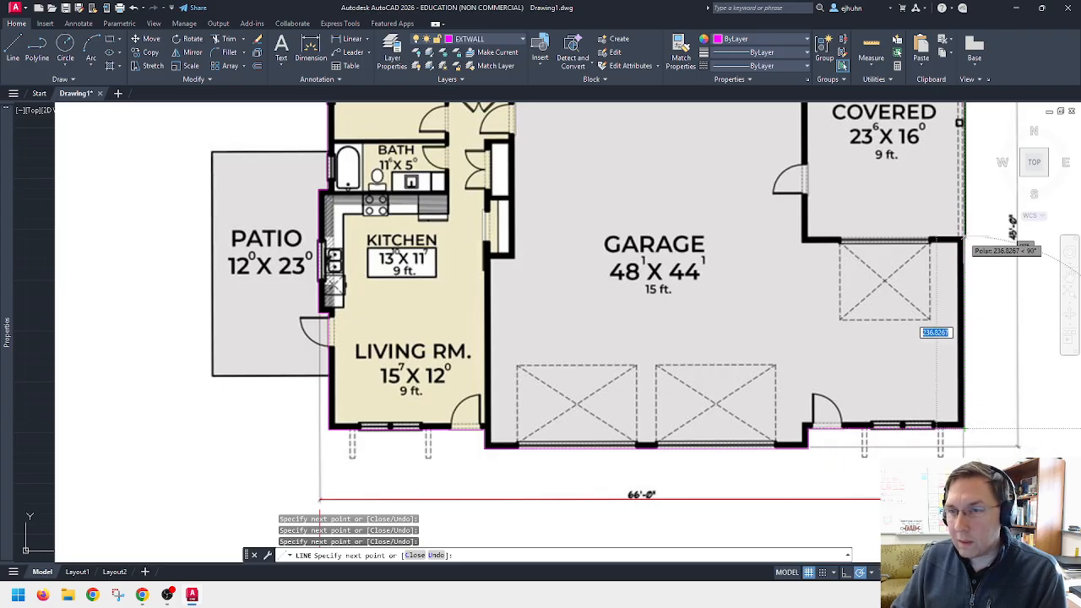
Step: Trace the exterior wall up to and around the covered area's inner corner, then across the building's upper edge to the master bedroom corner
click(963, 240)
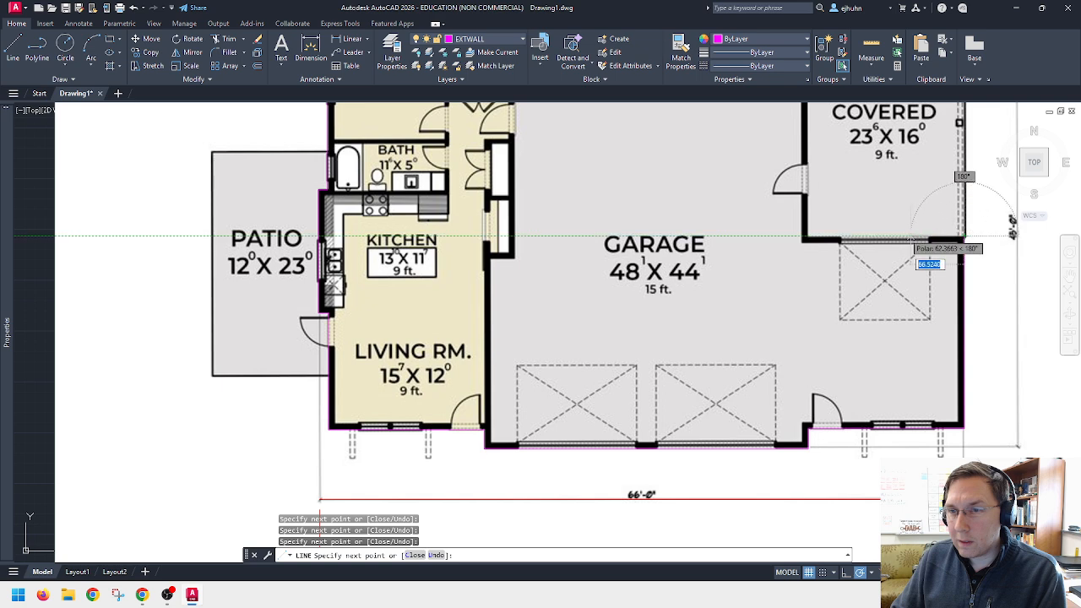
click(804, 239)
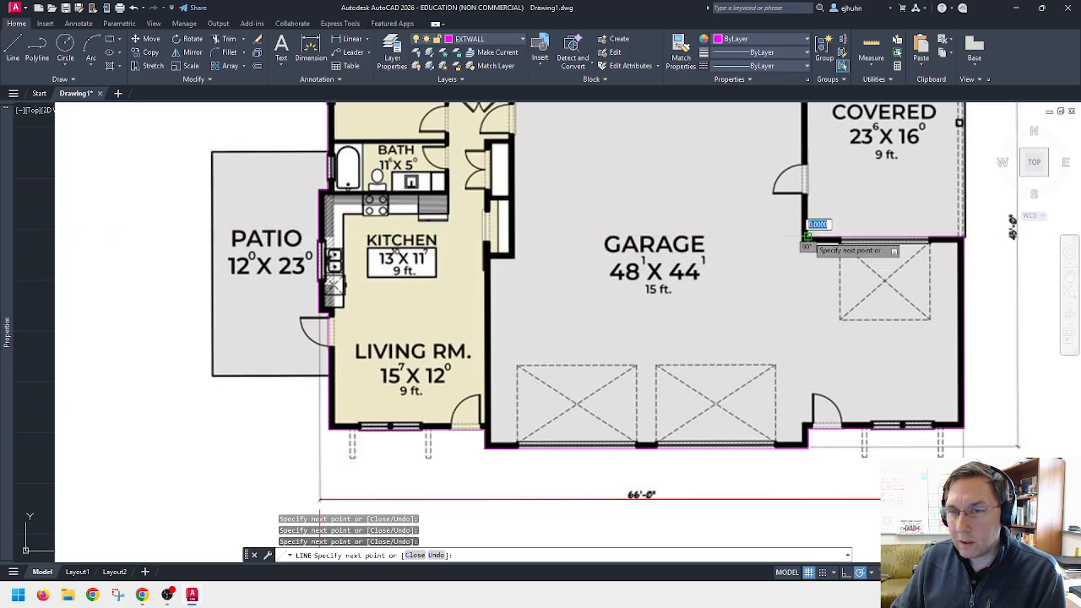
middle_drag(803, 166, 806, 302)
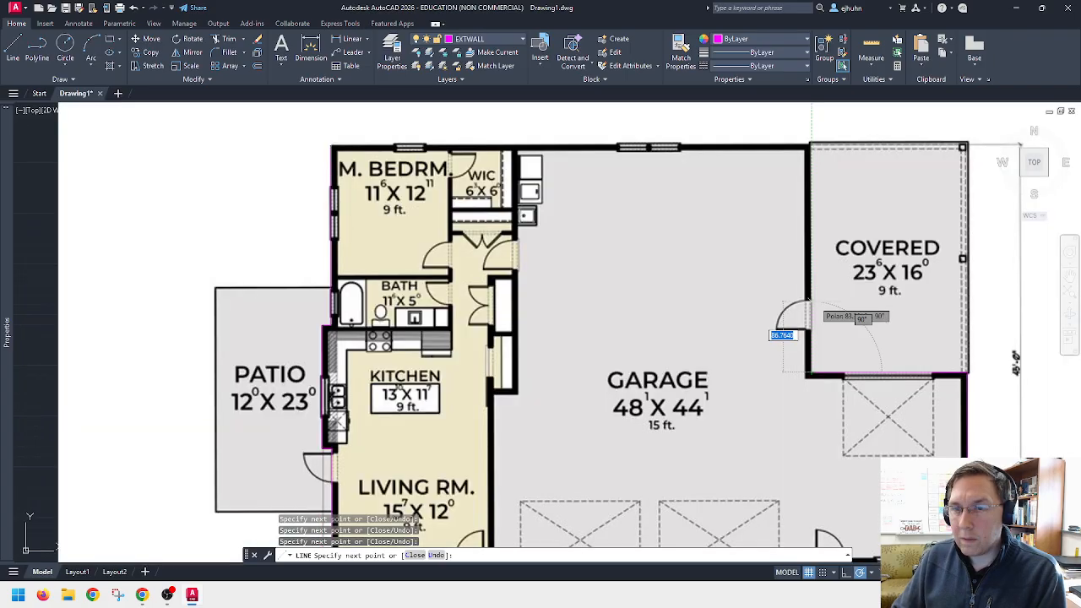
click(811, 146)
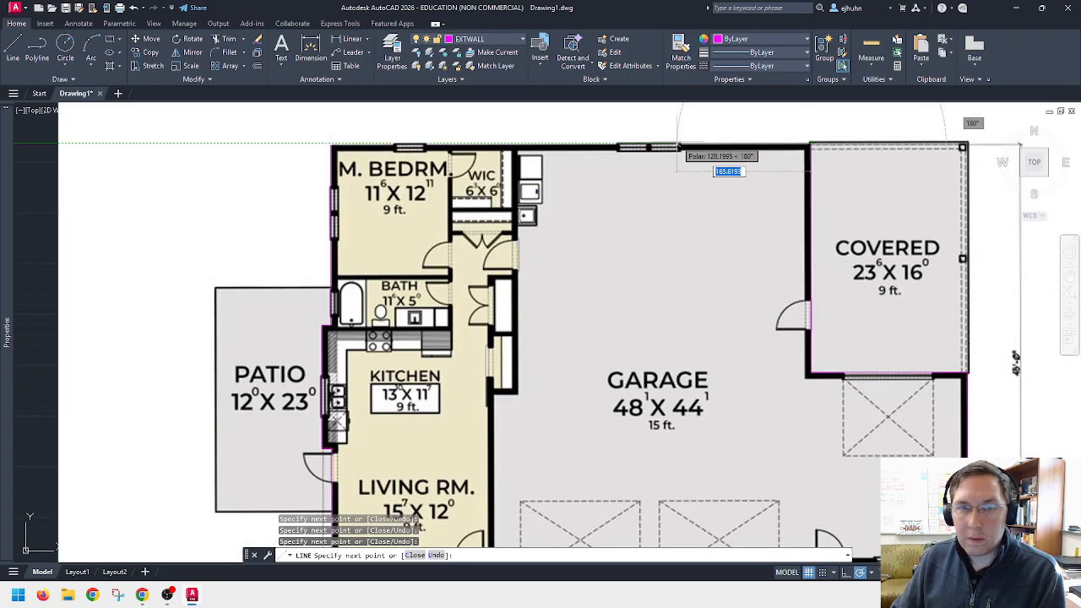
click(331, 145)
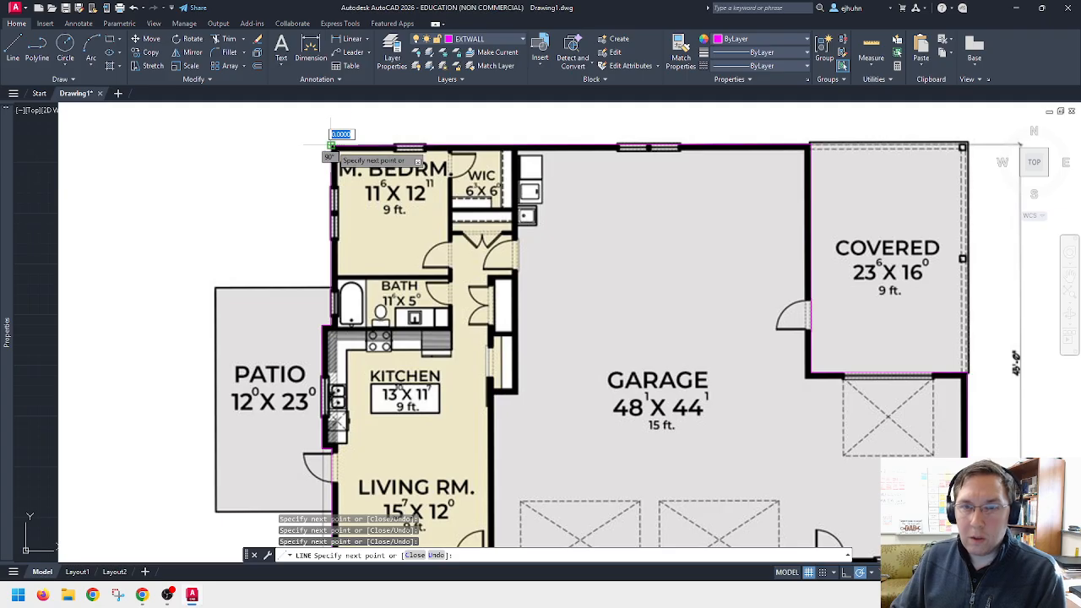
key(Escape)
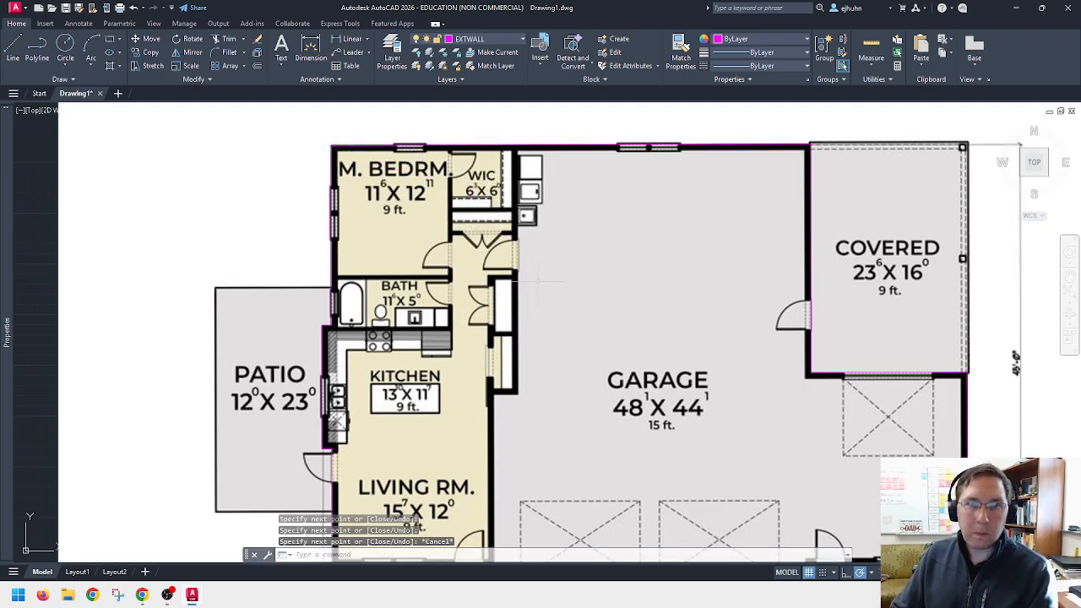
Step: Examine the geometry properties of the wall line along the building's upper edge, including its angle
click(501, 146)
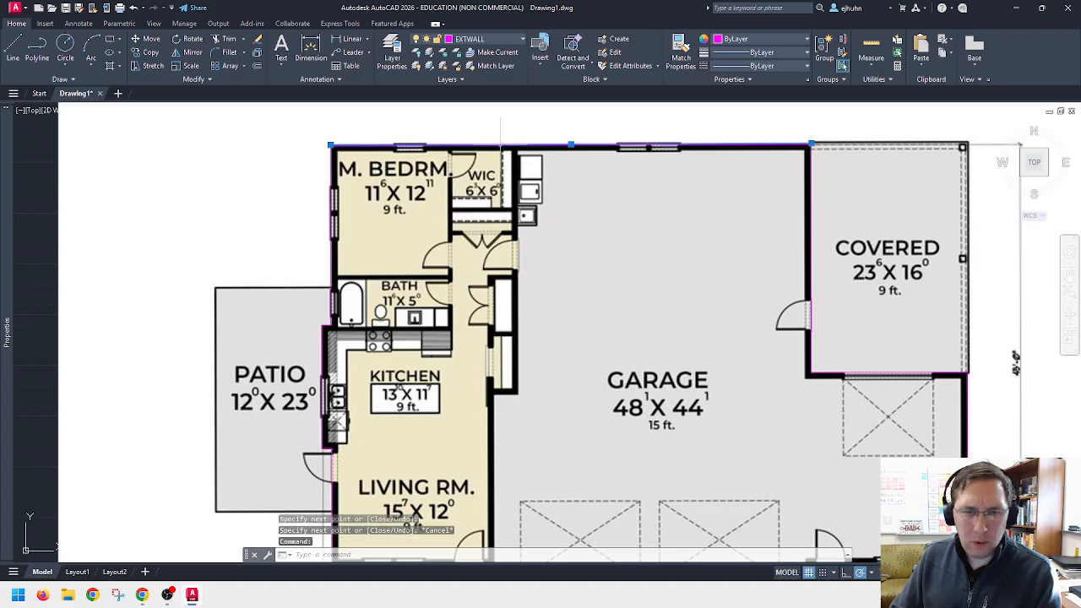
mouse_move(3, 162)
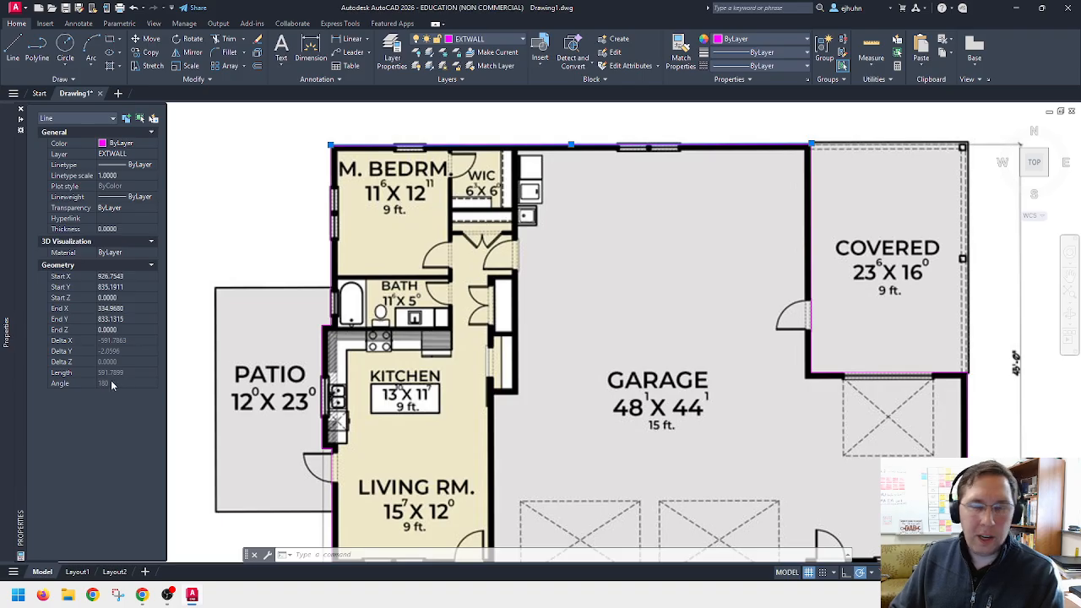
key(Escape)
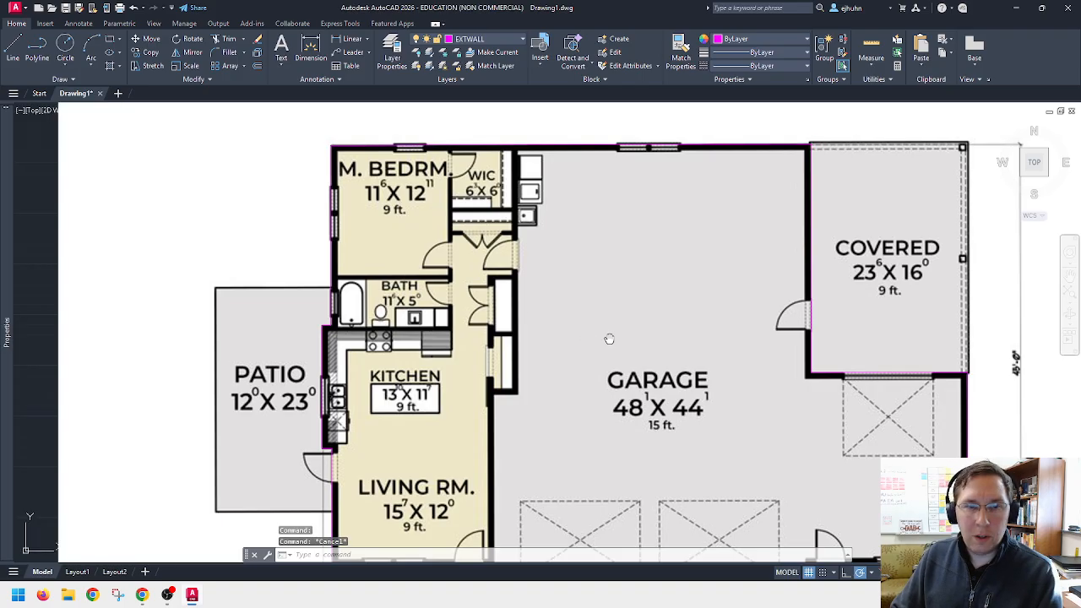
Step: Make HL the current layer
middle_drag(609, 339, 612, 234)
click(497, 44)
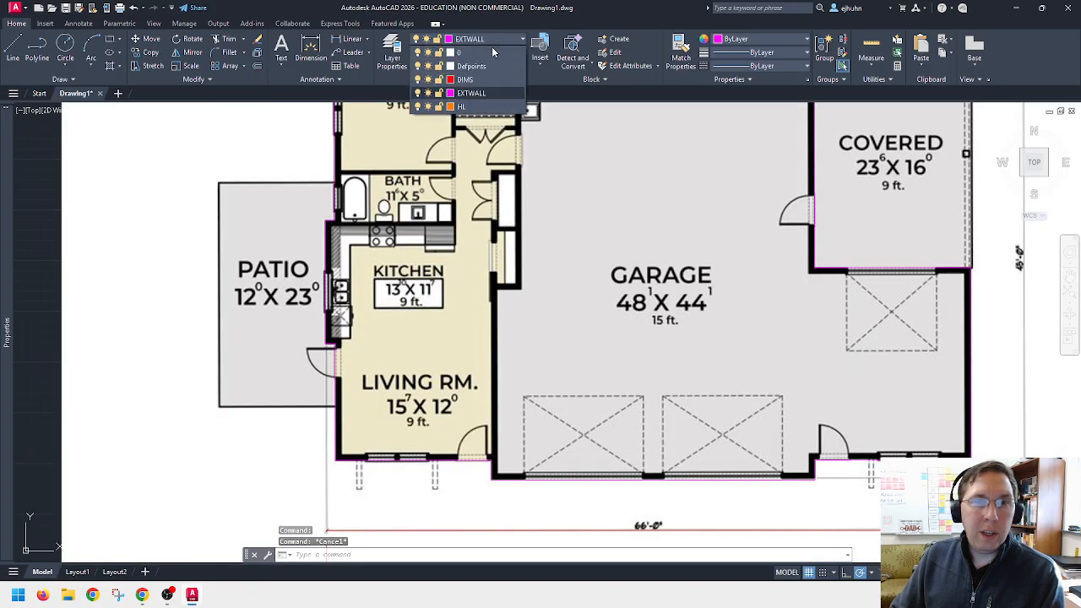
click(469, 110)
scroll(365, 237, up, 2)
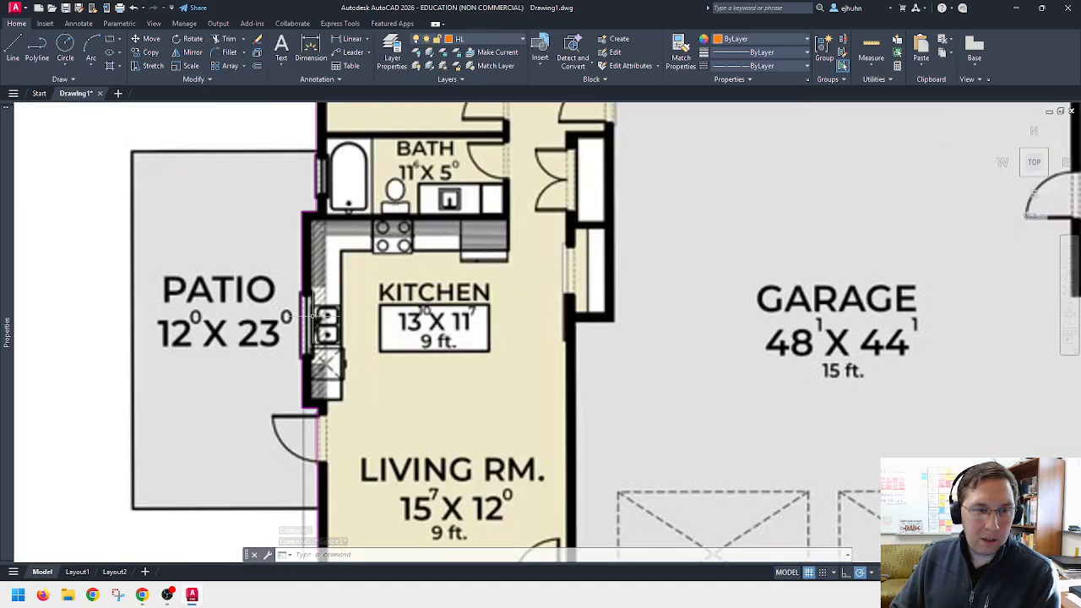
scroll(313, 316, up, 2)
text(l)
key(Return)
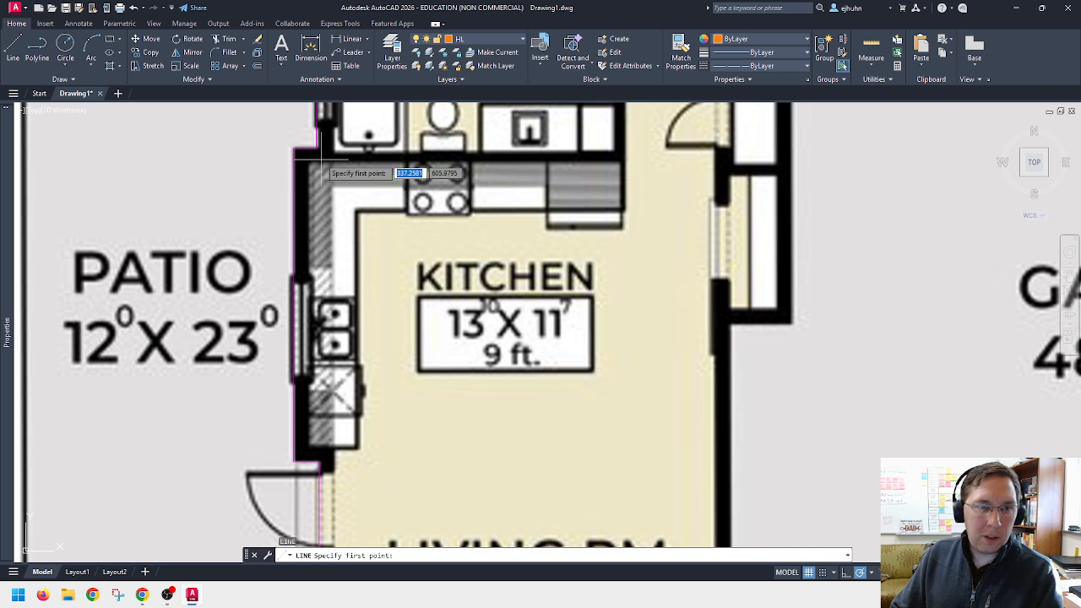
click(294, 150)
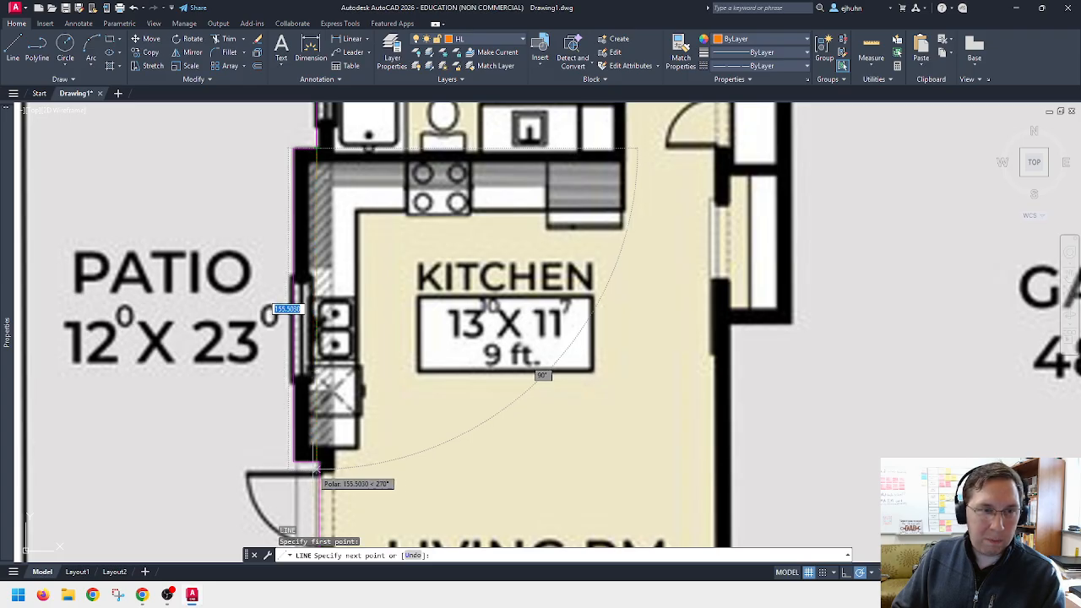
key(Escape)
Step: Draw a vertical line on the HL layer across the kitchen bump-out, from its lower inner corner up to its upper edge
key(space)
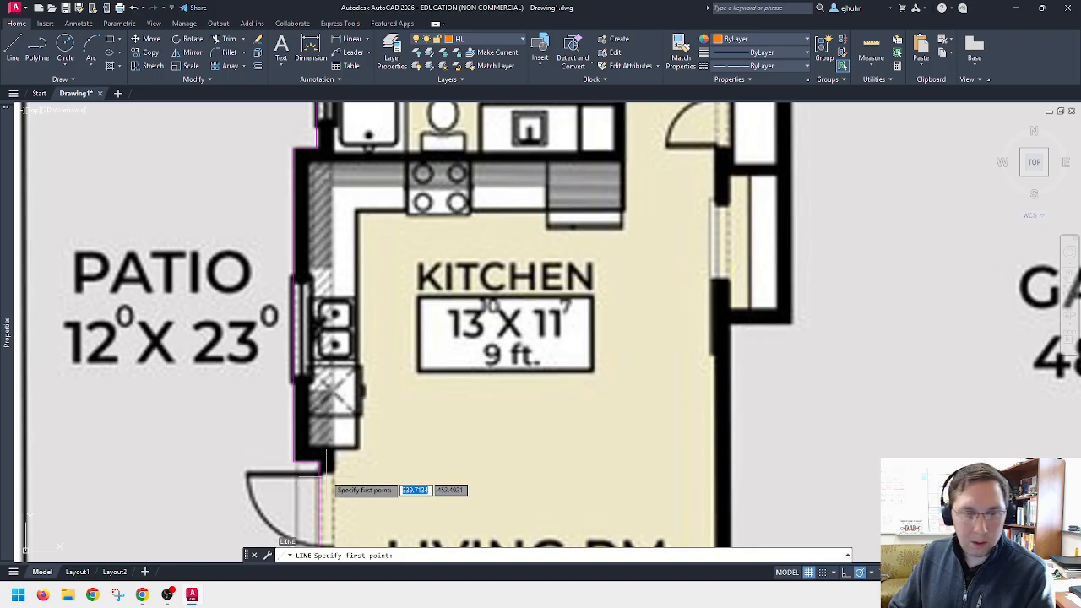
click(320, 460)
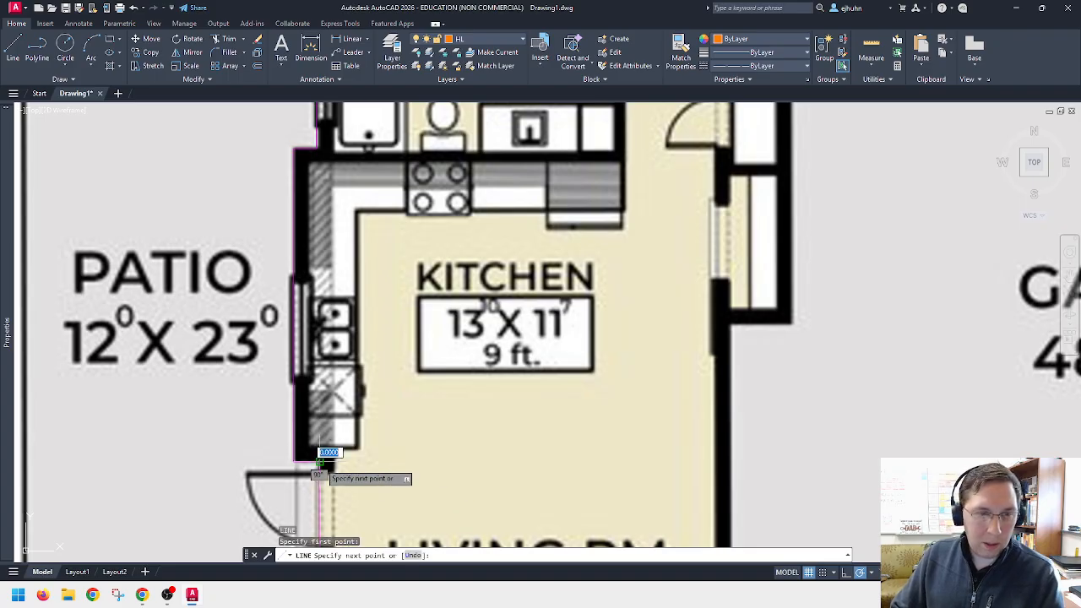
click(320, 148)
key(Escape)
Step: Extend the kitchen bump-out's short upper edge line to the vertical HL line
scroll(317, 133, down, 4)
scroll(317, 127, up, 4)
scroll(312, 143, up, 5)
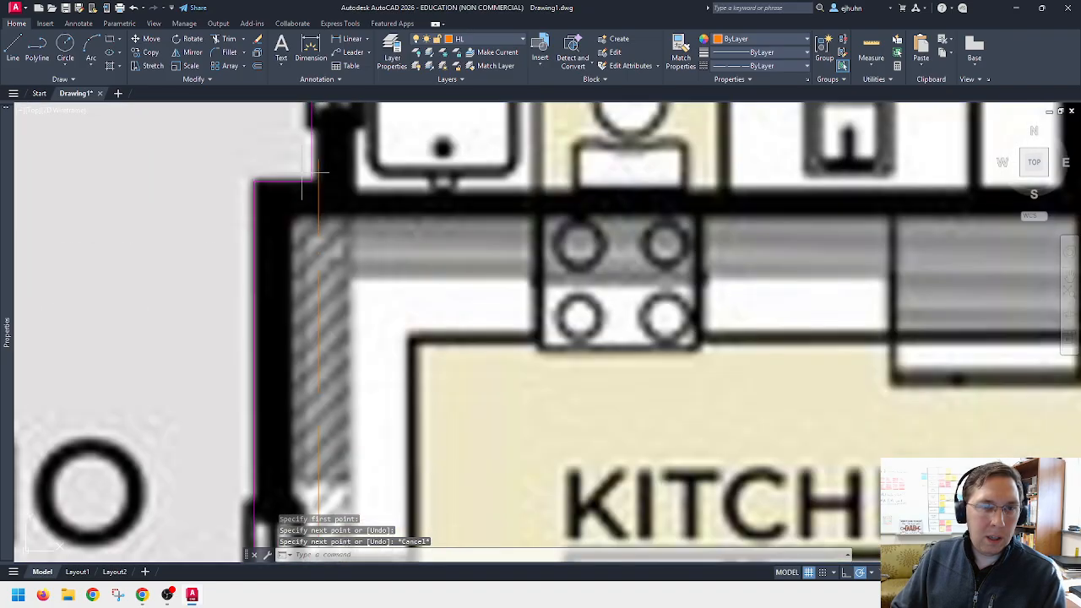
text(ex)
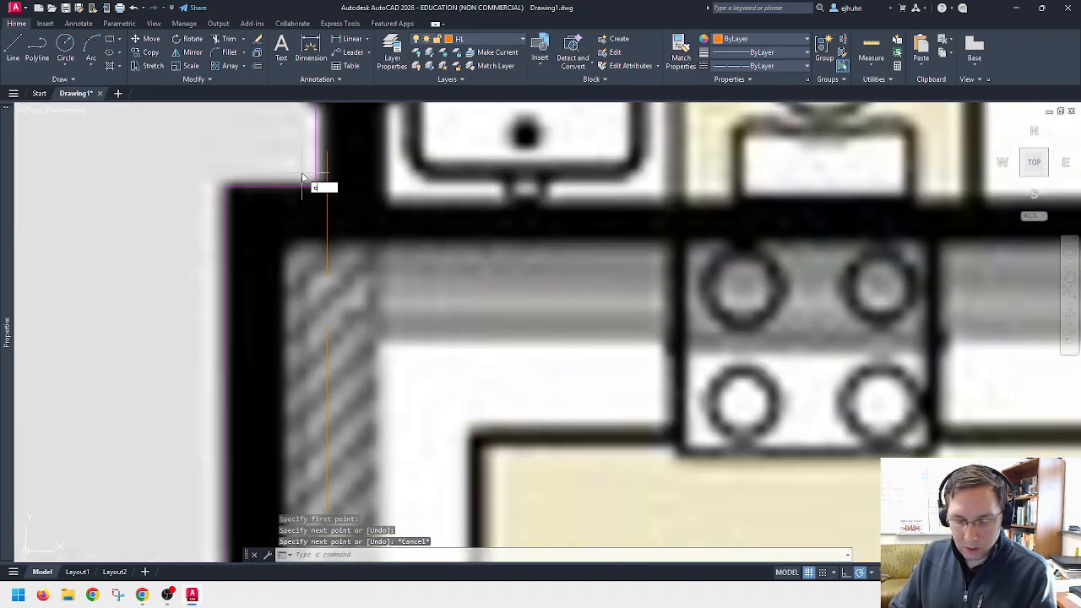
key(space)
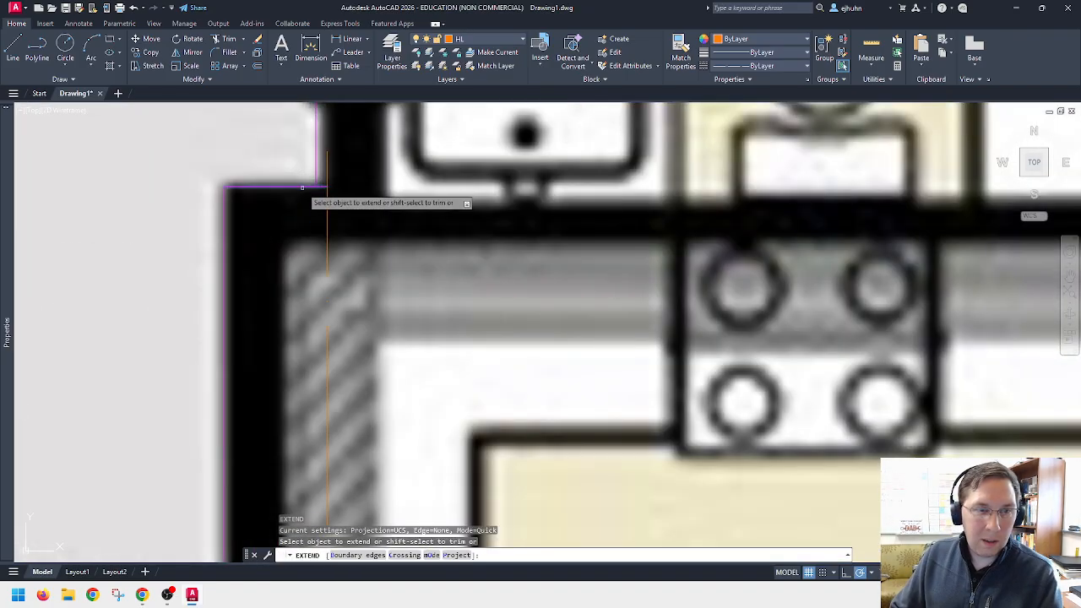
key(Escape)
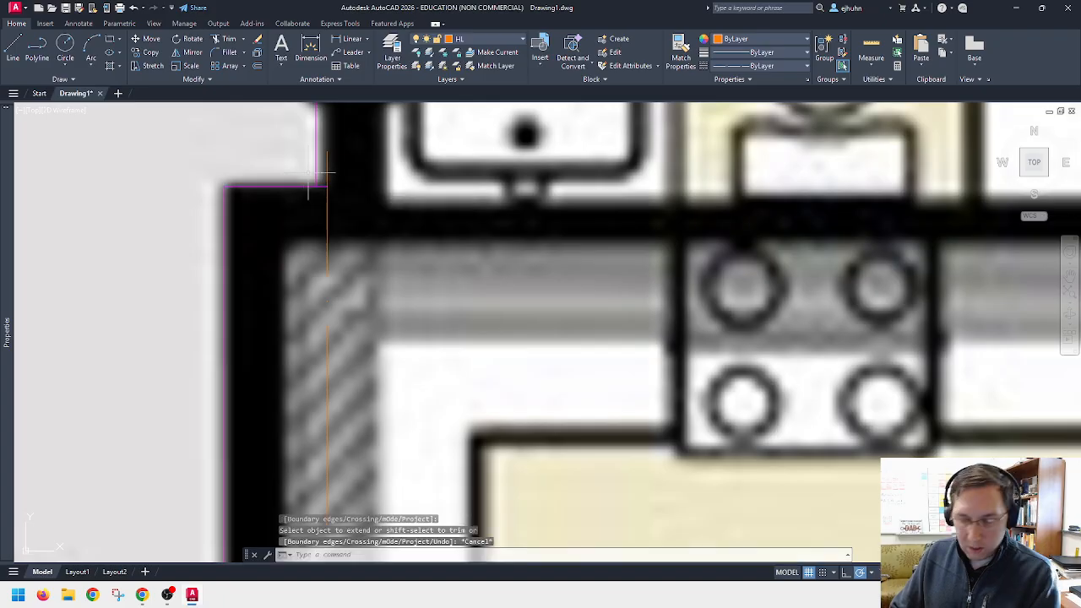
Step: Move the vertical wall line beside the bath and master bedroom from its lower endpoint onto the end of the extended bump-out edge
text(m)
key(space)
click(326, 181)
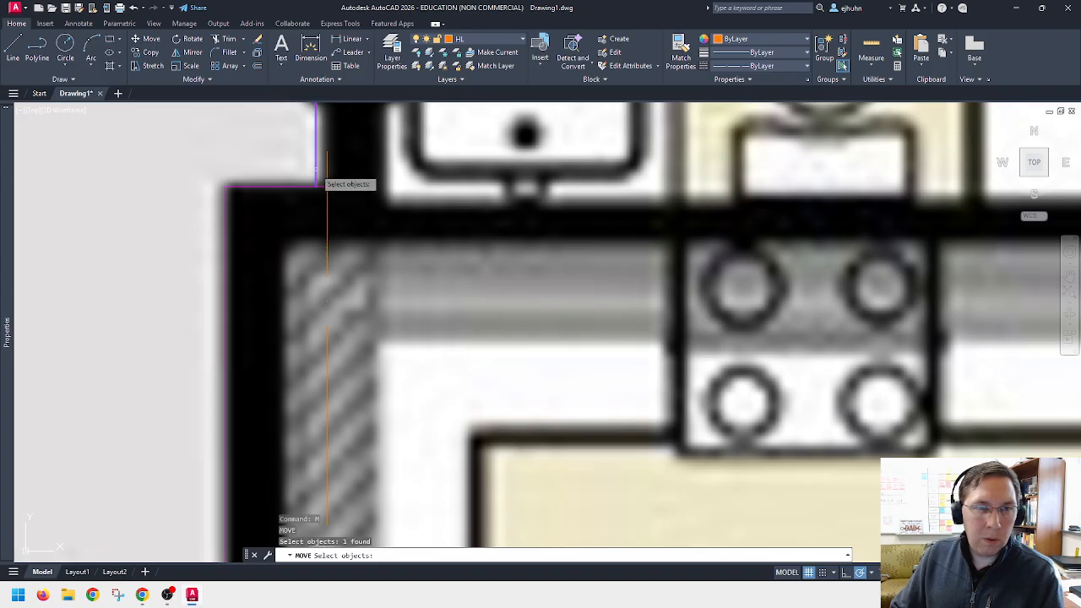
key(space)
click(318, 183)
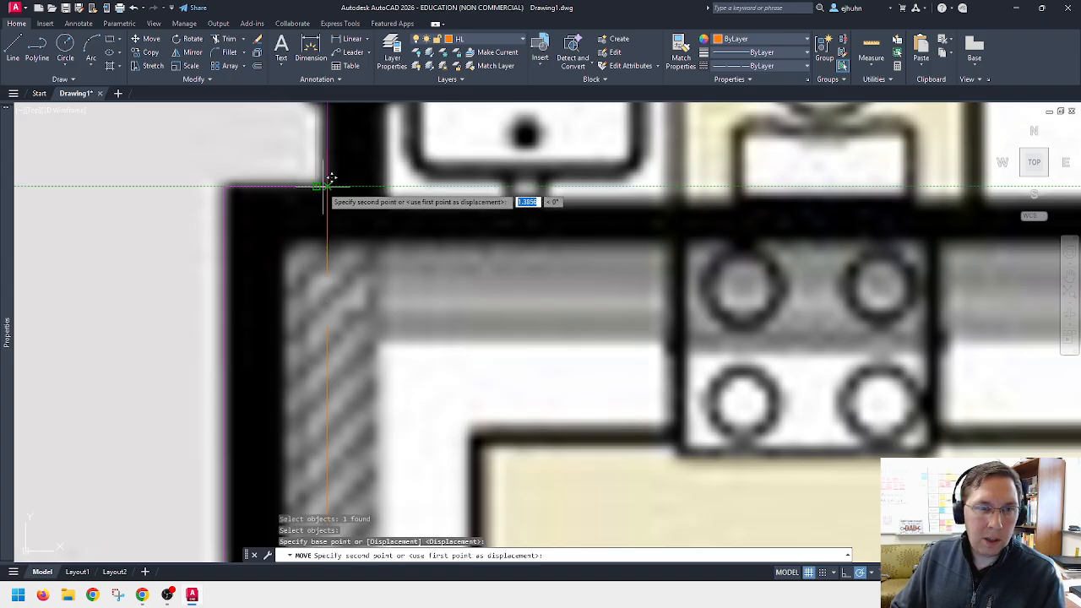
key(Escape)
Step: Trim away the wall line along the building's upper edge, picking it at the master bedroom's outer corner
scroll(336, 226, down, 2)
scroll(336, 227, down, 3)
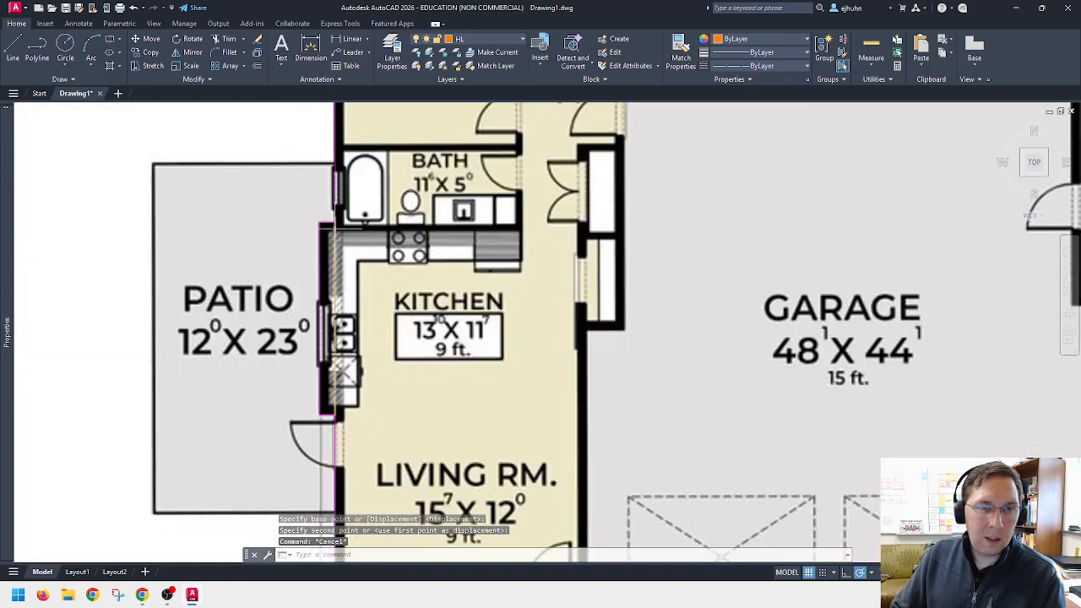
scroll(338, 439, down, 3)
scroll(337, 125, up, 5)
scroll(340, 125, up, 5)
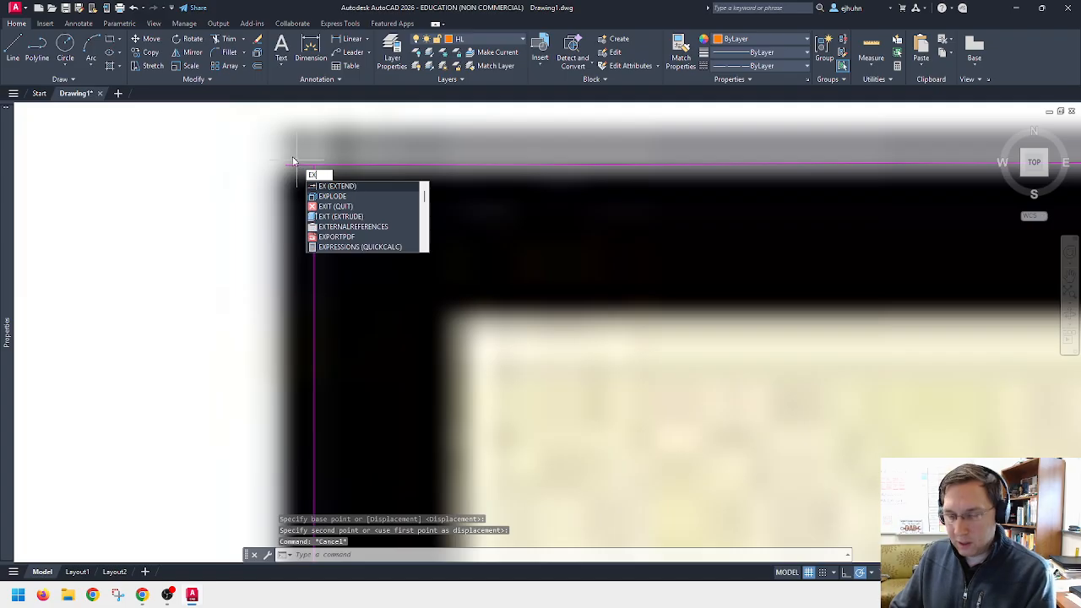
key(Escape)
key(Escape)
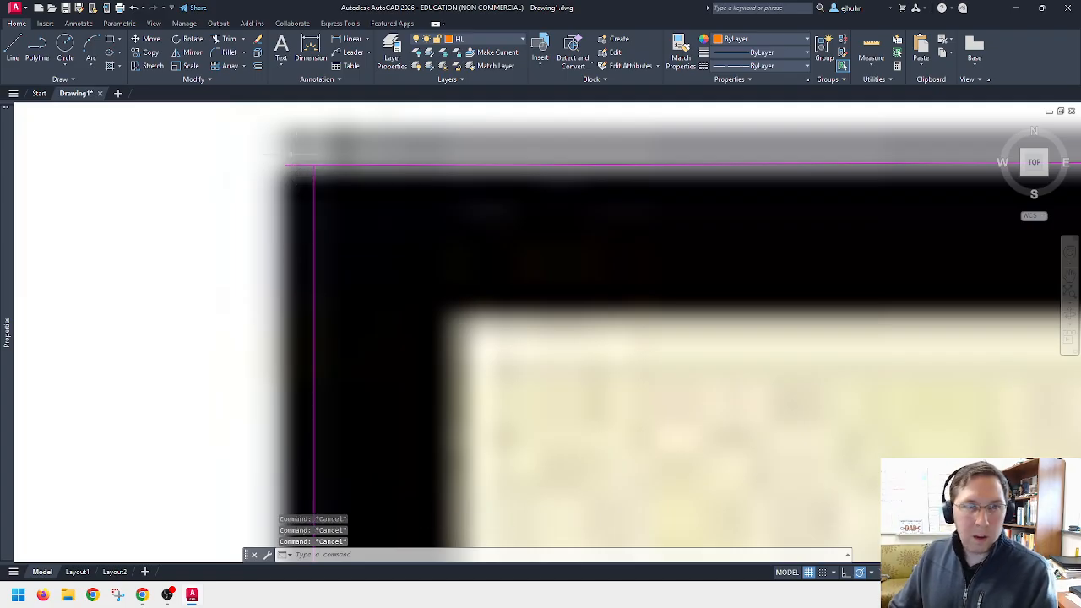
text(tr)
key(Return)
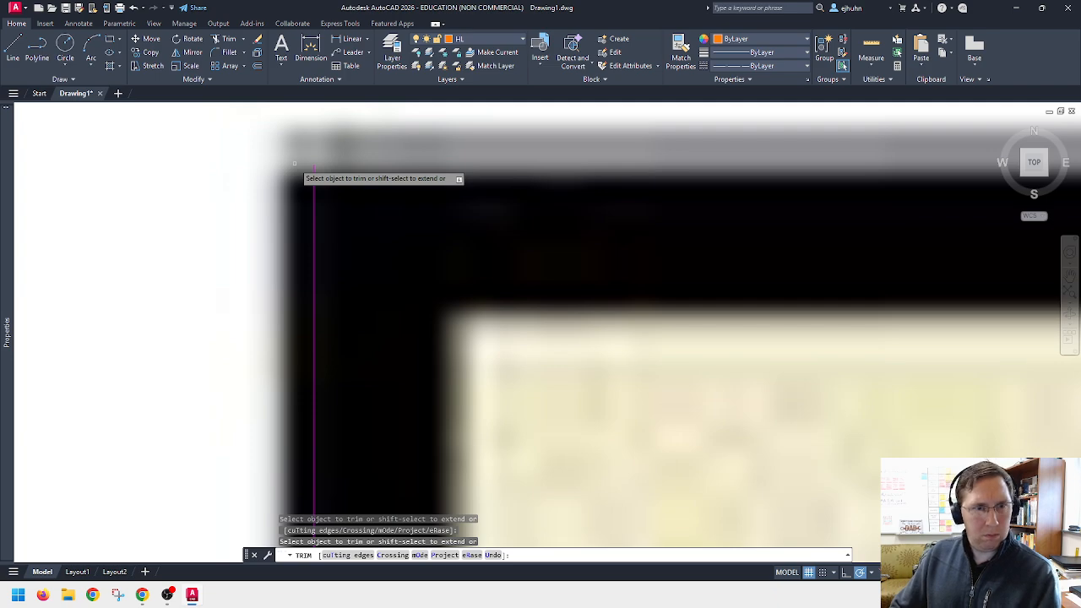
key(Escape)
Step: Delete the vertical wall line between the garage and the covered area
scroll(294, 165, down, 10)
scroll(292, 166, up, 5)
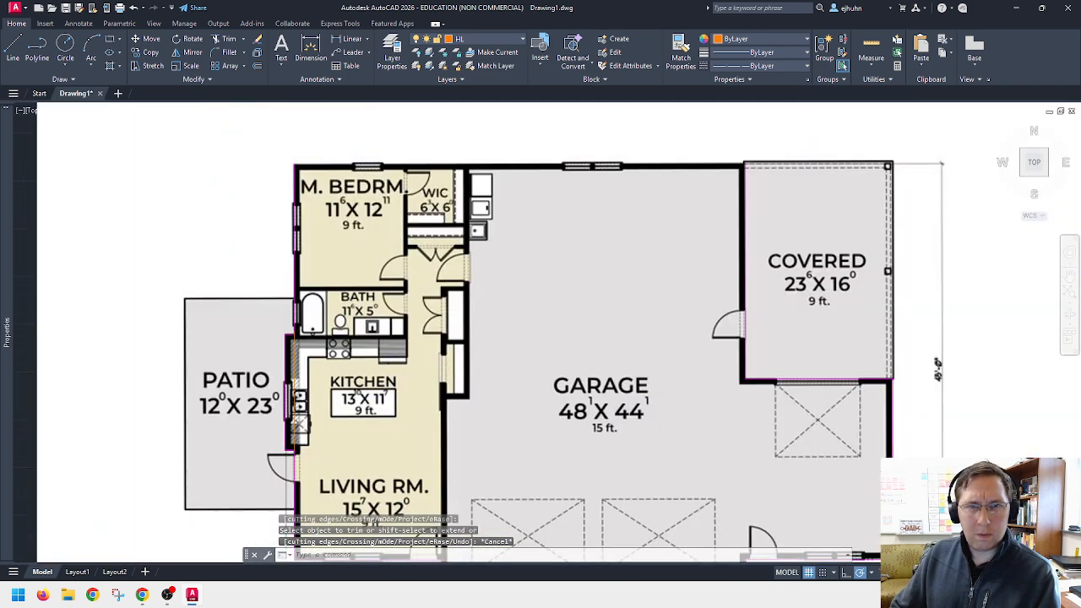
scroll(295, 164, up, 2)
key(Escape)
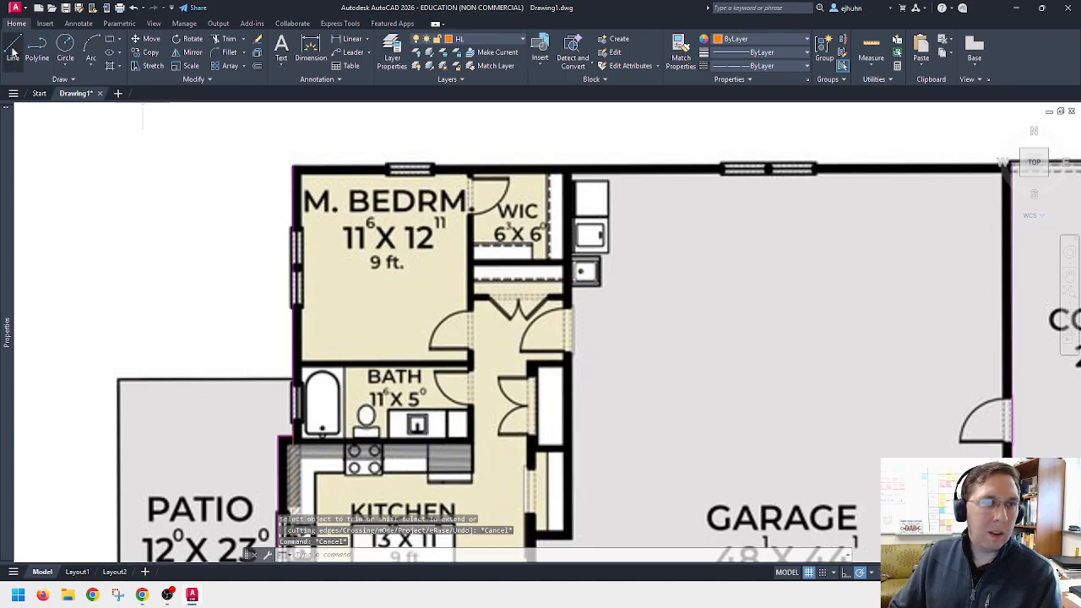
key(Escape)
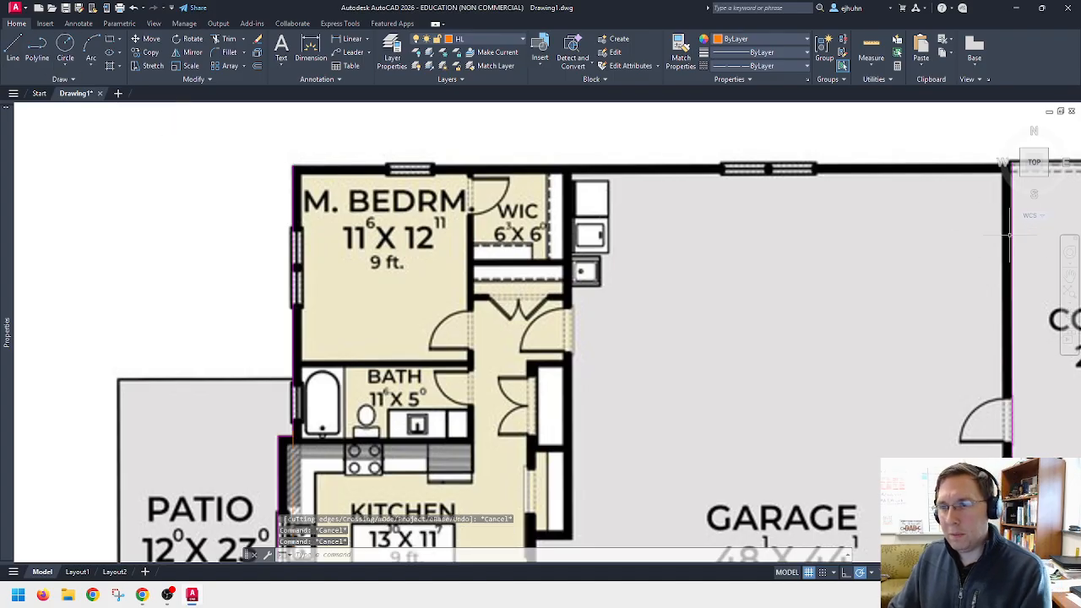
click(1012, 226)
key(Delete)
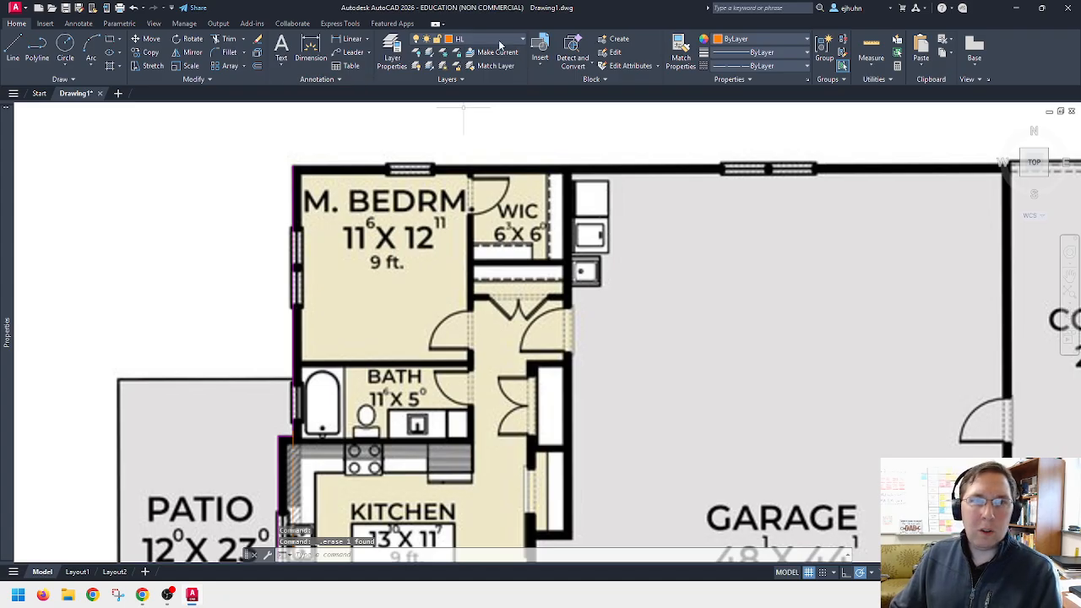
Step: Make EXTWALL the current layer again
click(498, 40)
click(478, 94)
middle_drag(709, 257, 600, 244)
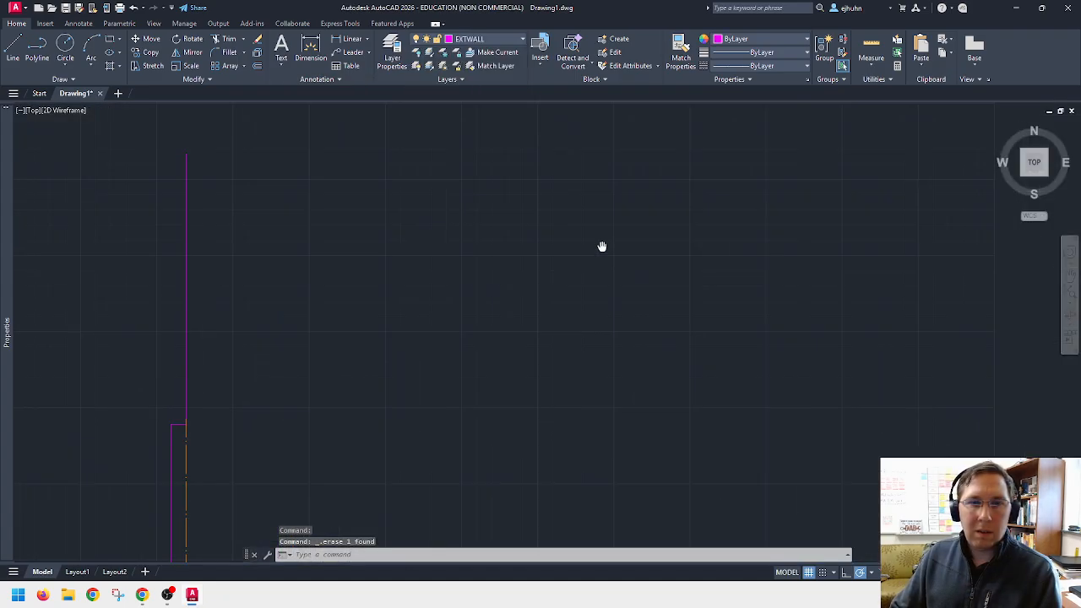
Step: Draw wall lines up the garage's side beside the covered area and along the building's upper edge to the master bedroom's outer corner
click(12, 49)
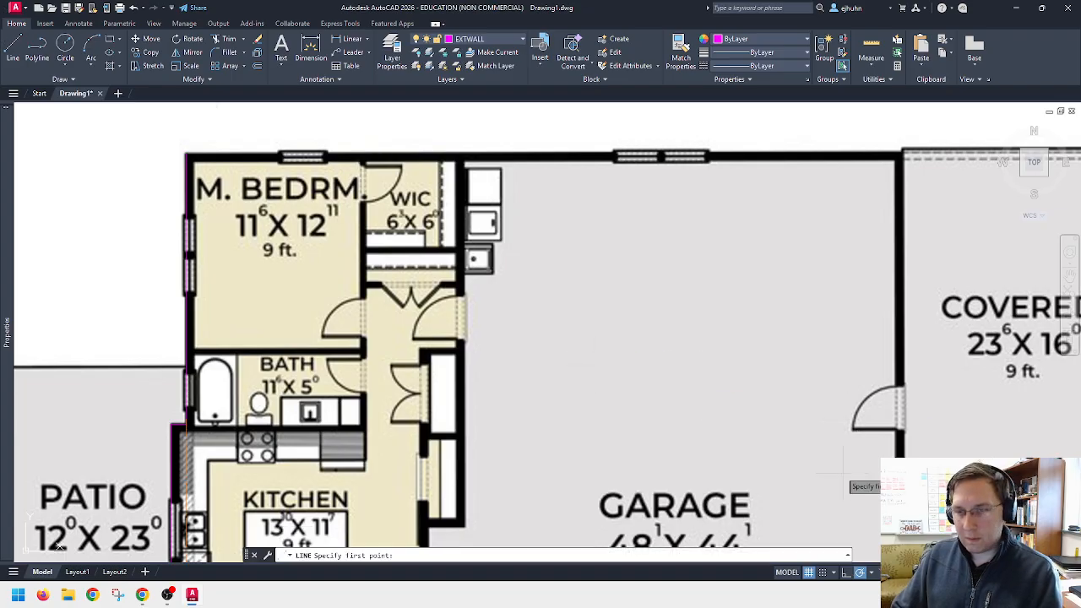
click(898, 485)
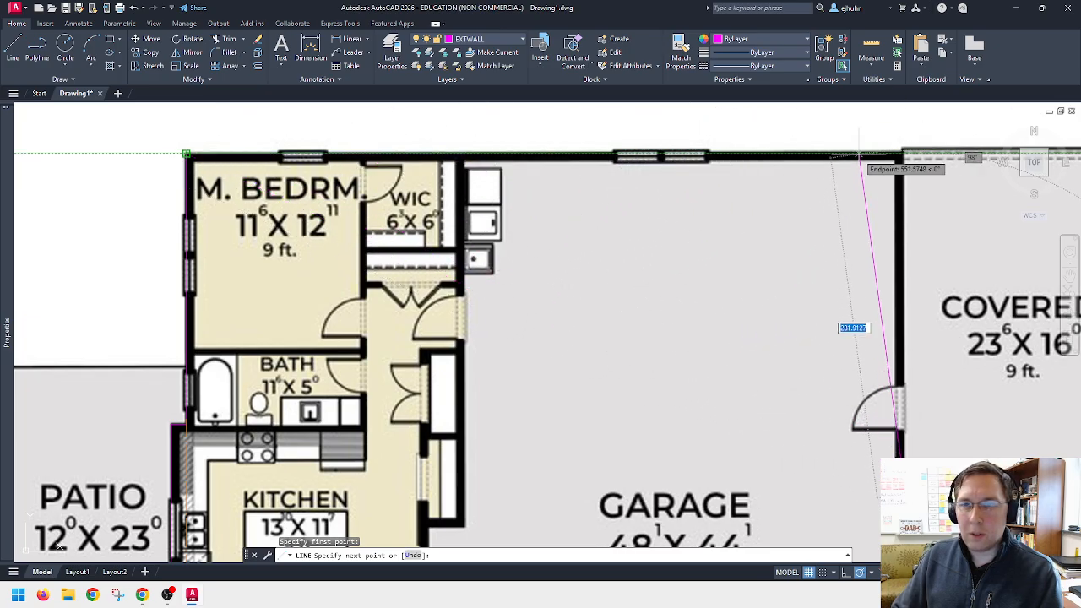
click(904, 154)
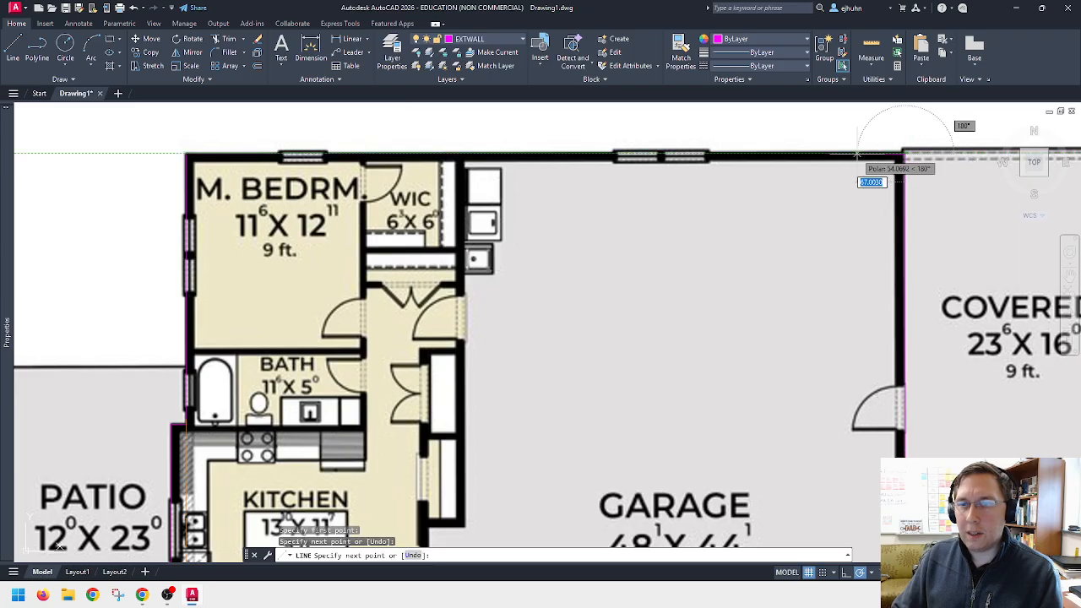
click(186, 155)
key(Escape)
Step: Delete the vertical HL line at the kitchen bump-out
scroll(486, 159, down, 2)
middle_drag(567, 308, 572, 297)
middle_drag(459, 322, 466, 278)
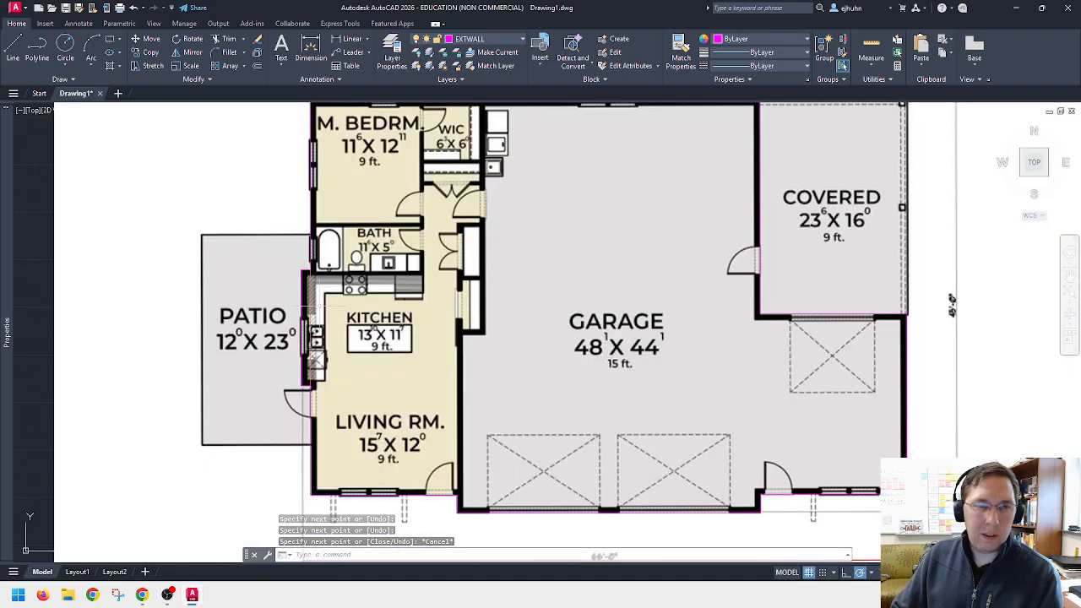
click(311, 321)
key(Delete)
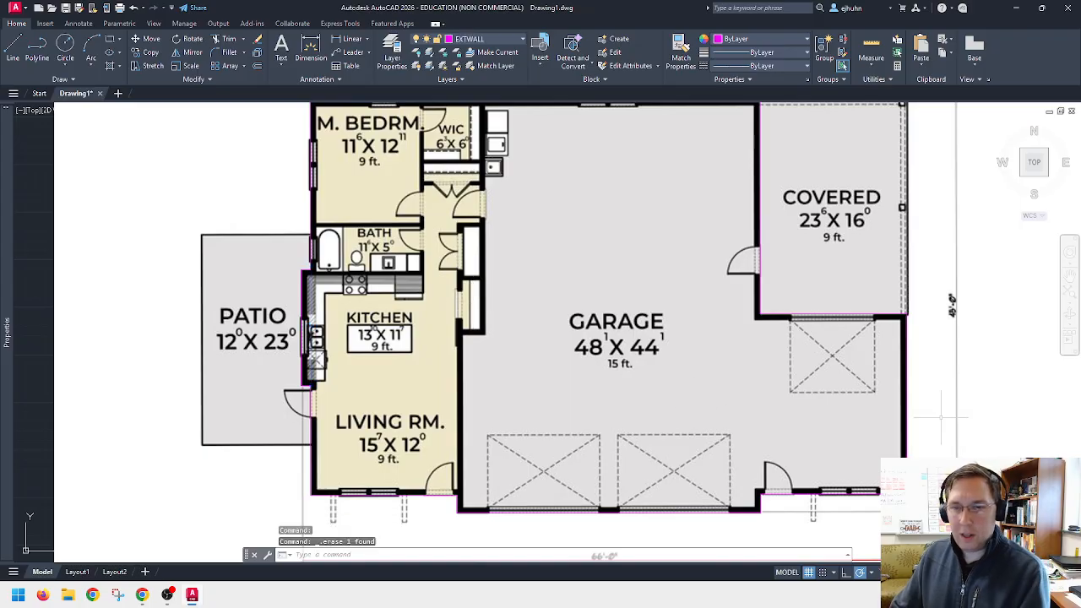
Step: On the HL layer, draw a vertical guide line from the garage's lower inner corner up past the covered area's lower corner
scroll(784, 441, up, 2)
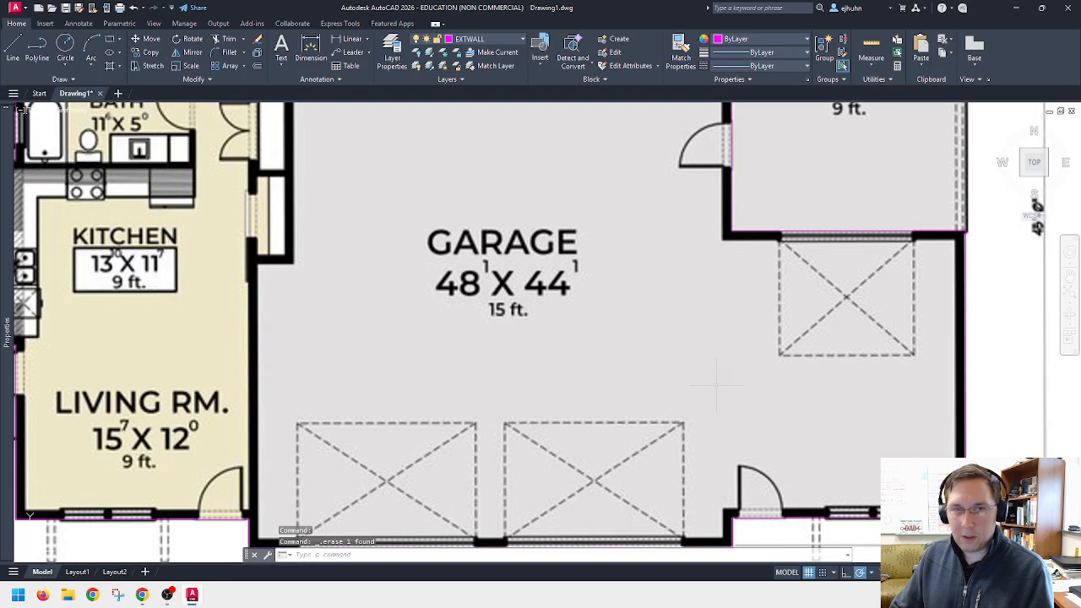
click(501, 44)
click(477, 104)
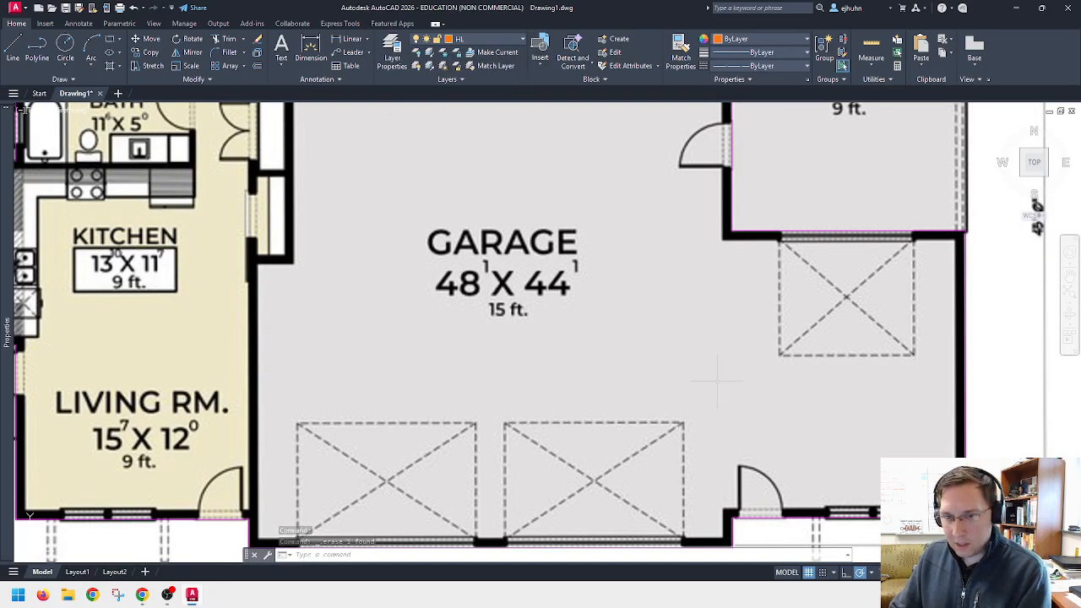
text(l)
key(Return)
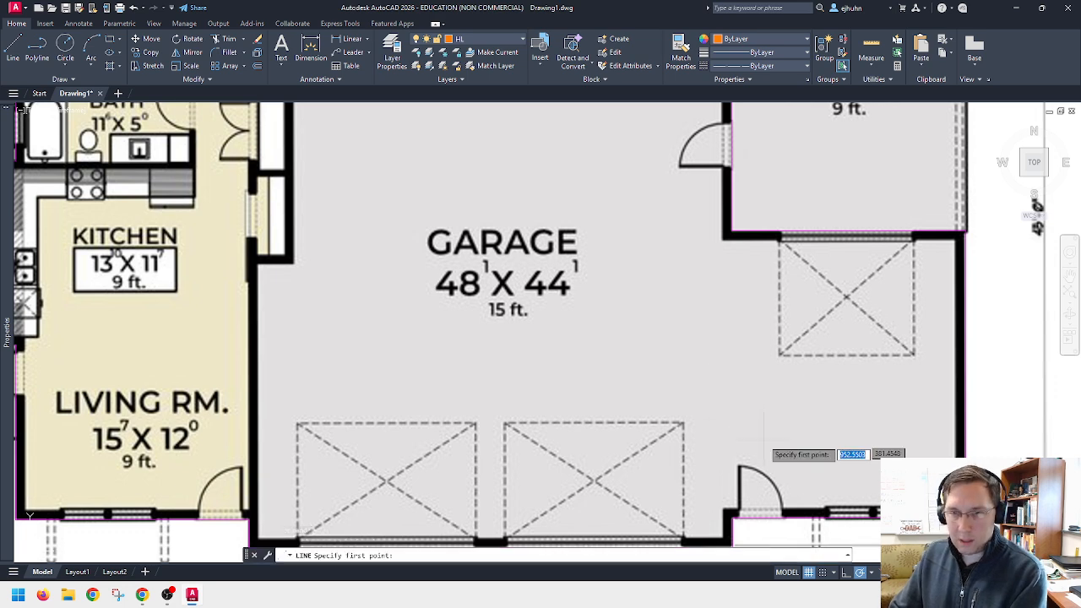
click(732, 517)
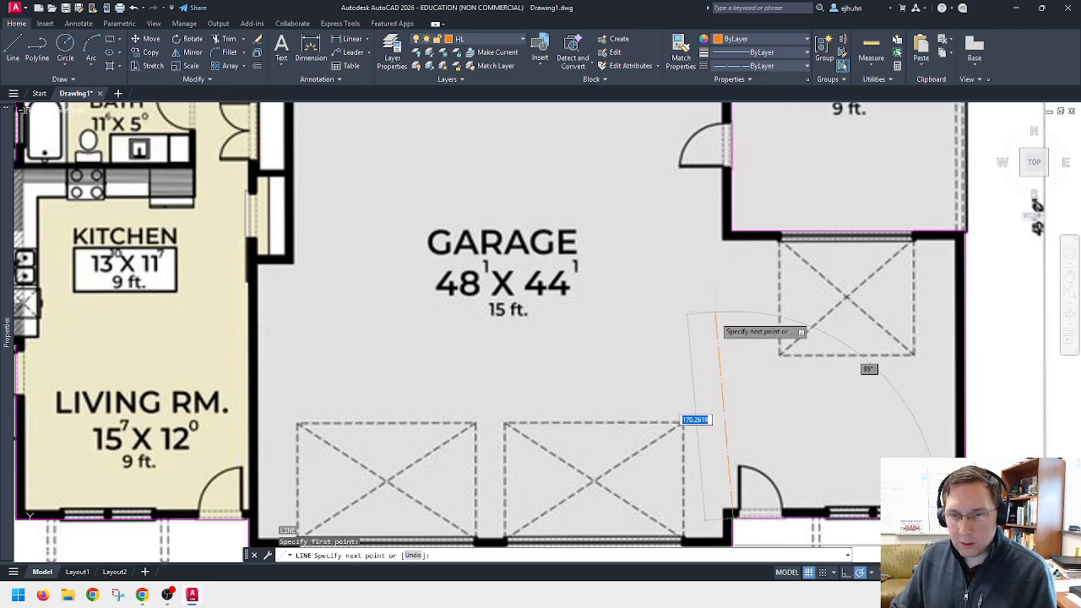
scroll(733, 227, up, 10)
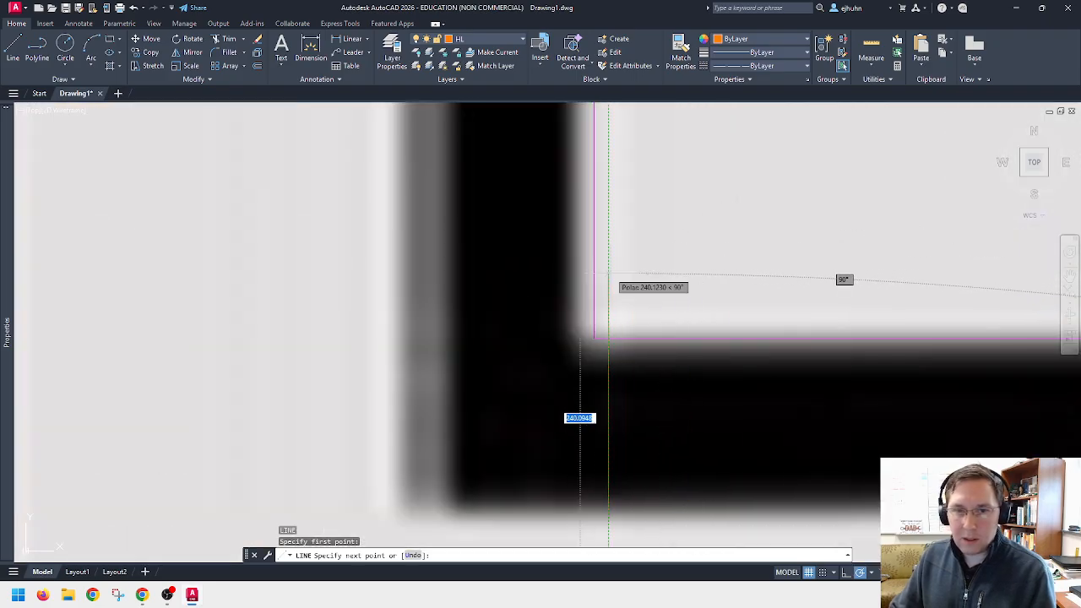
key(Escape)
Step: Move the vertical wall line between garage and covered area from its lower endpoint onto the HL guide line
scroll(609, 274, down, 3)
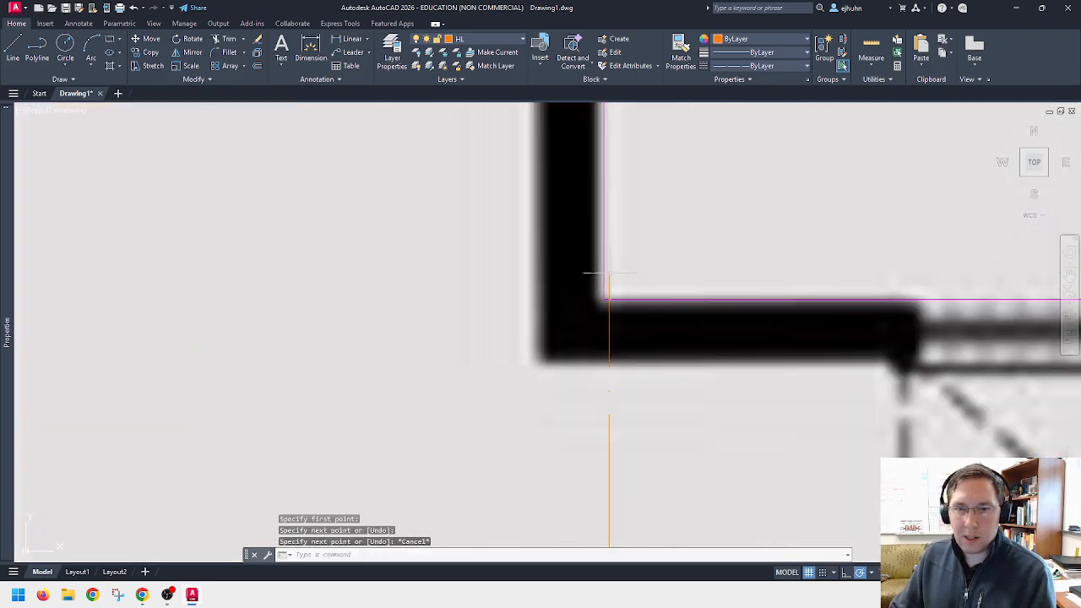
scroll(610, 276, up, 2)
text(m)
key(Return)
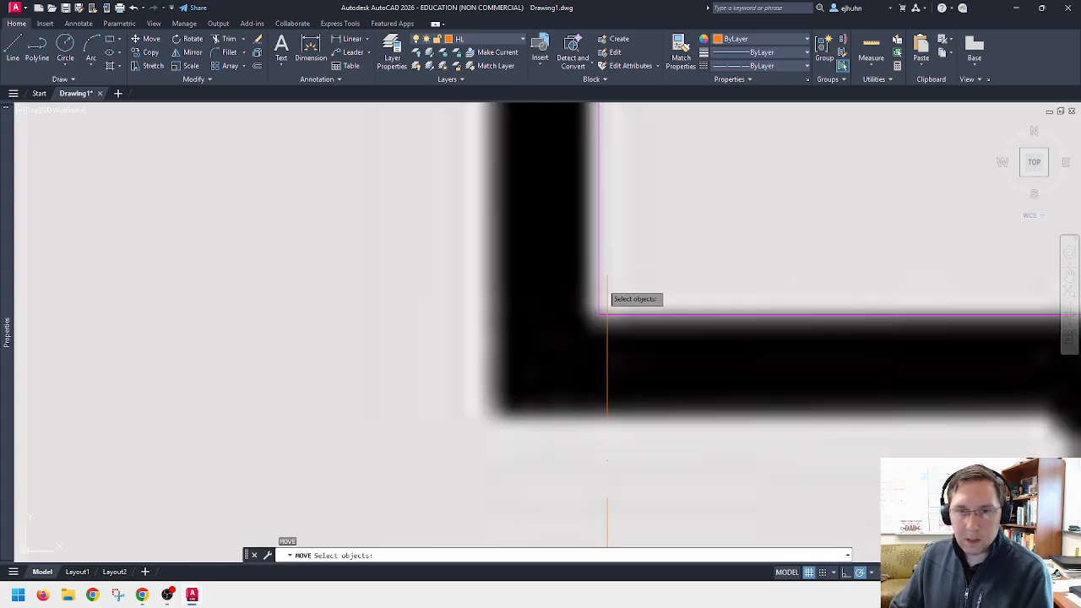
click(607, 308)
key(Return)
click(608, 314)
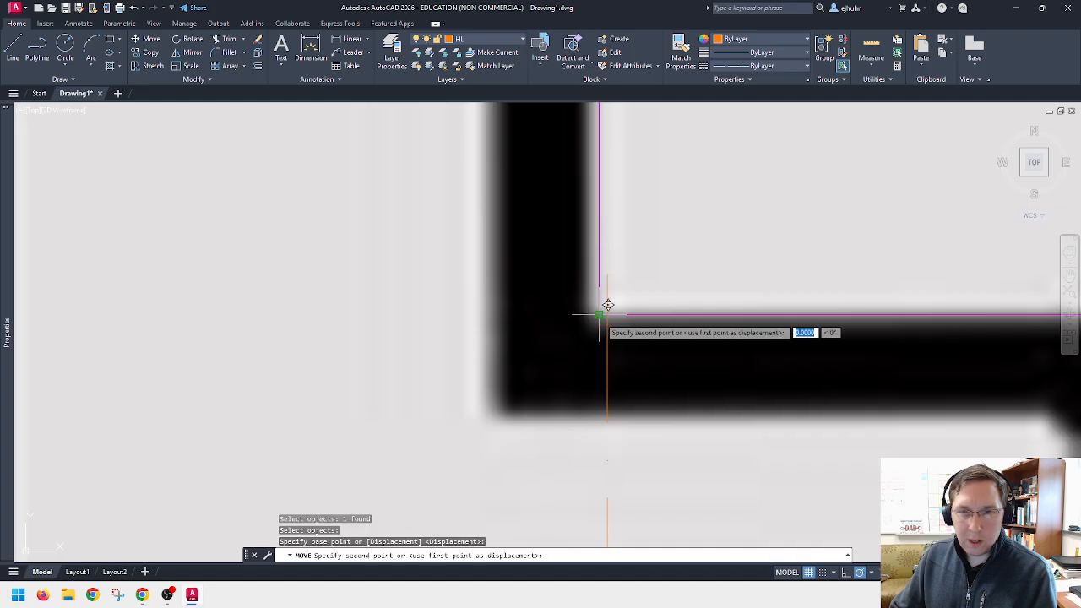
key(Escape)
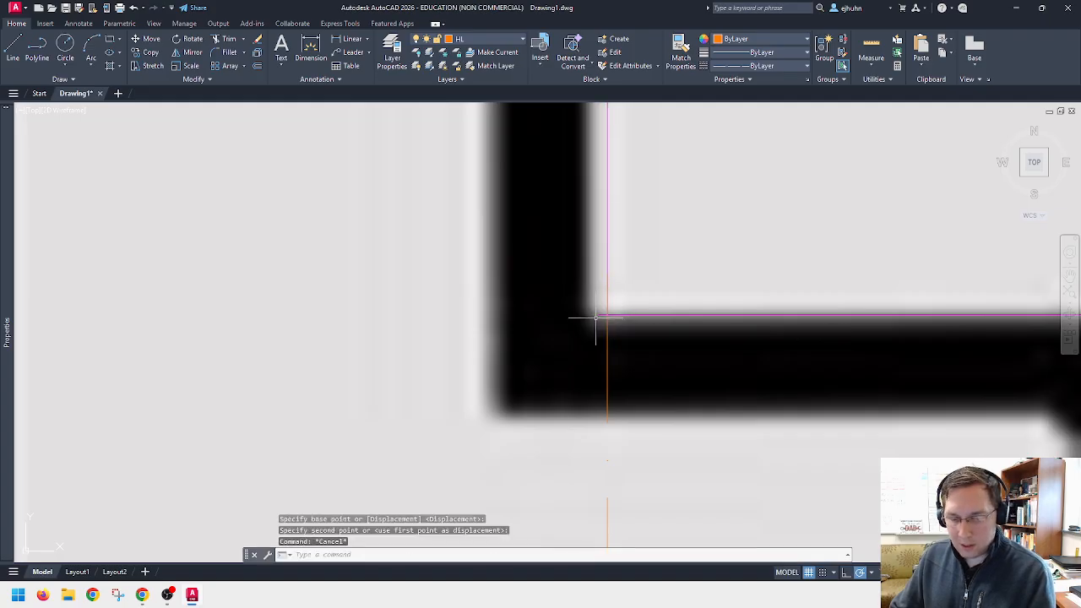
Step: Trim the stub of the covered area's lower wall line that sticks out past the moved vertical wall line
text(tr)
key(Return)
key(Escape)
scroll(595, 318, down, 5)
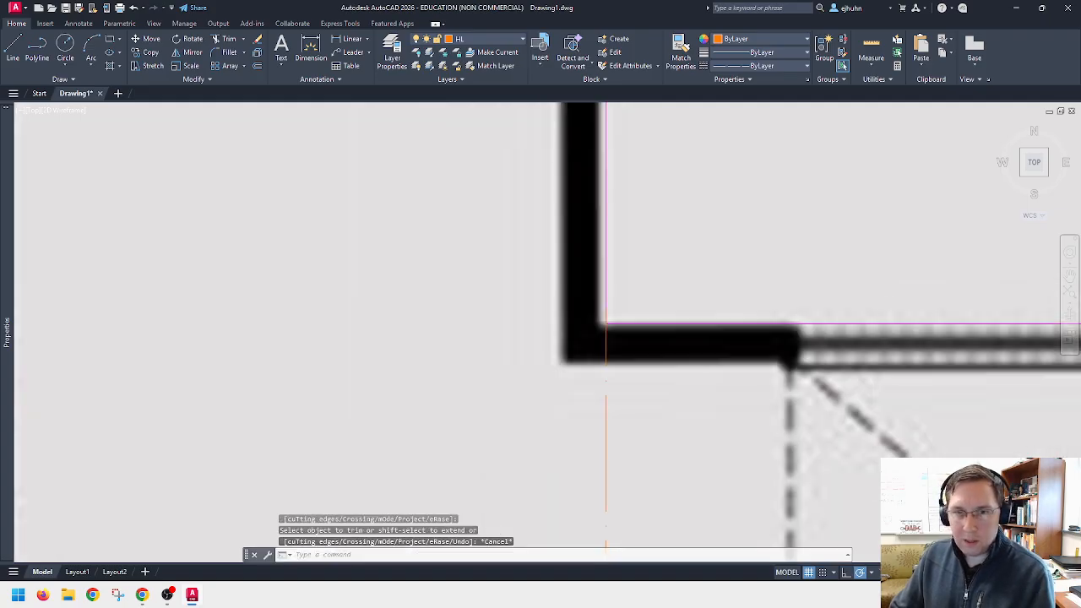
Step: Extend the building's upper wall line to meet the vertical wall line between the garage and the covered area
scroll(604, 124, up, 10)
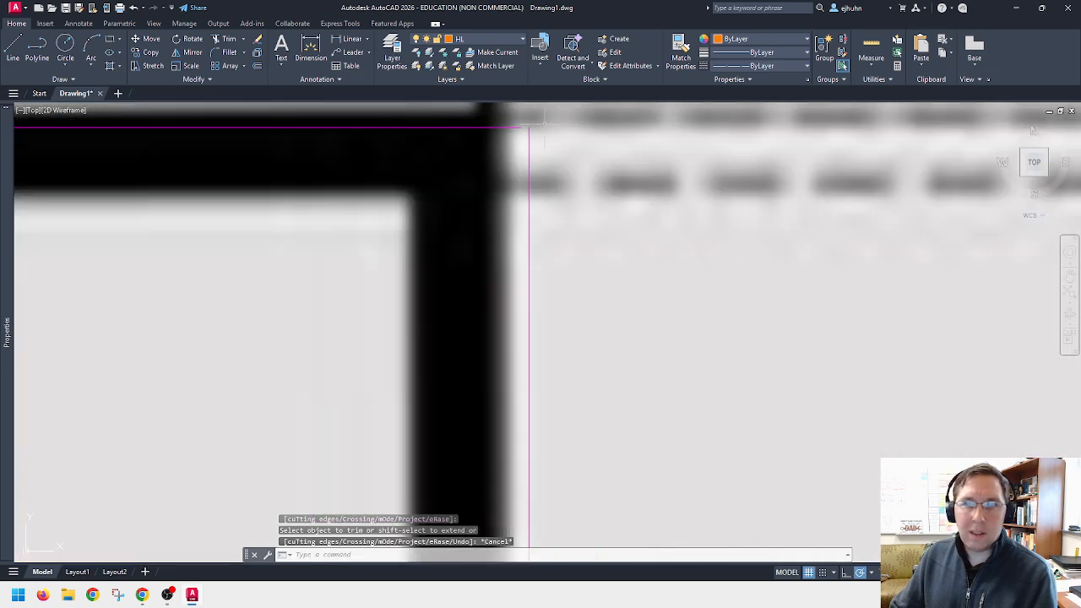
text(ex)
key(Return)
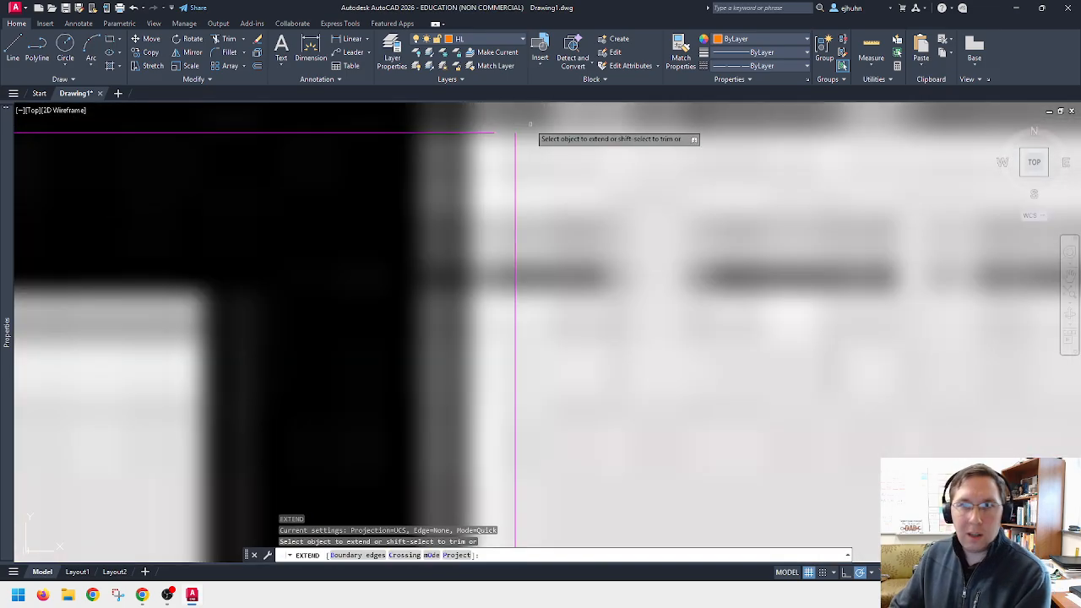
key(Escape)
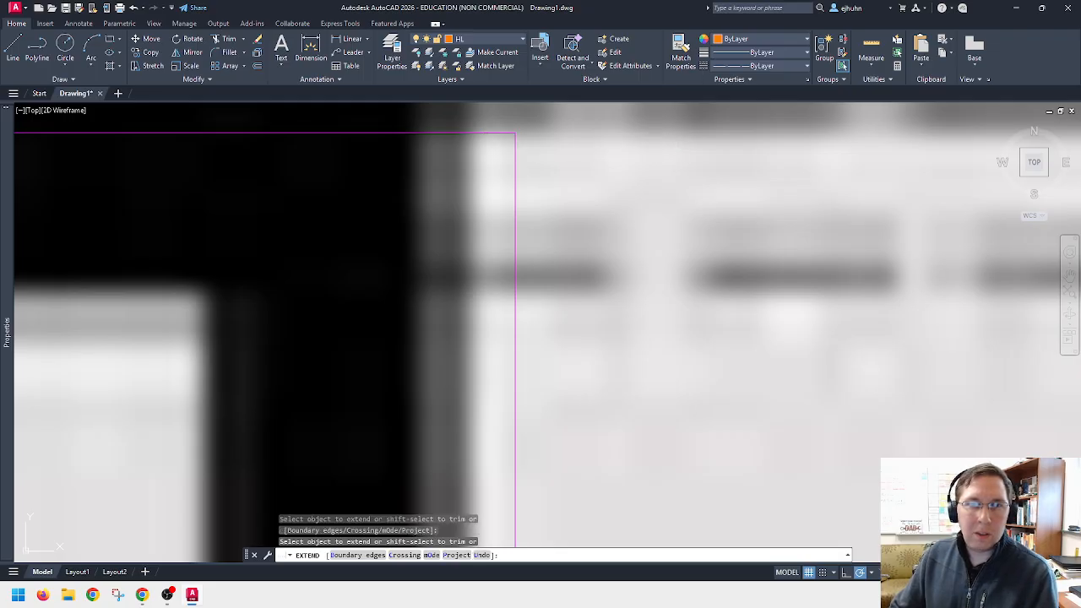
scroll(494, 134, down, 5)
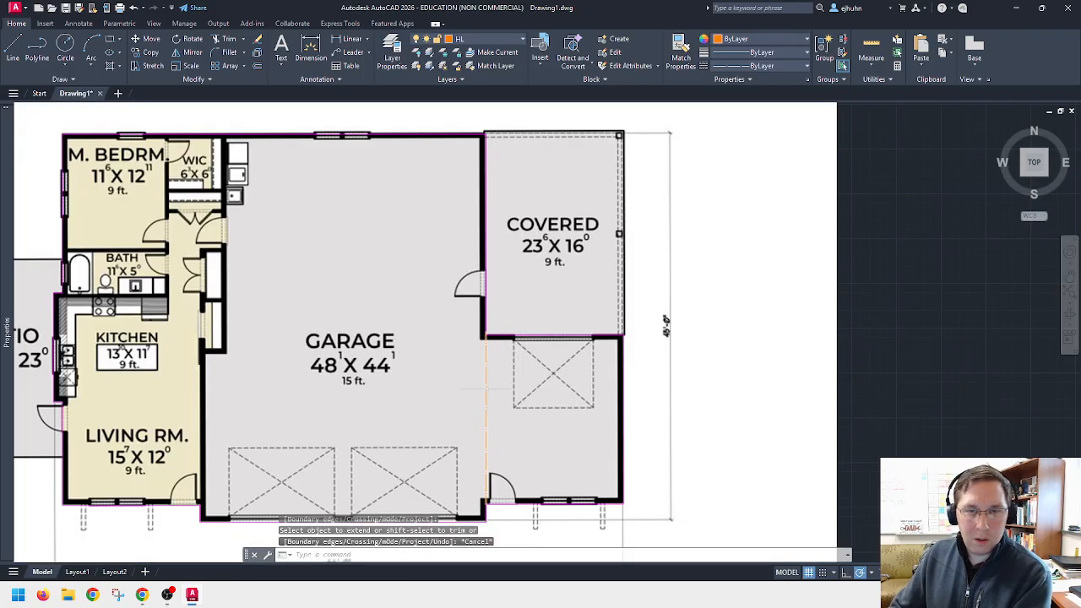
Step: Delete the vertical HL guide line running through the garage below the covered area
click(487, 389)
scroll(487, 389, down, 2)
key(Delete)
mouse_move(431, 373)
middle_down()
mouse_move(621, 330)
mouse_move(580, 323)
mouse_move(574, 307)
mouse_move(575, 317)
middle_up()
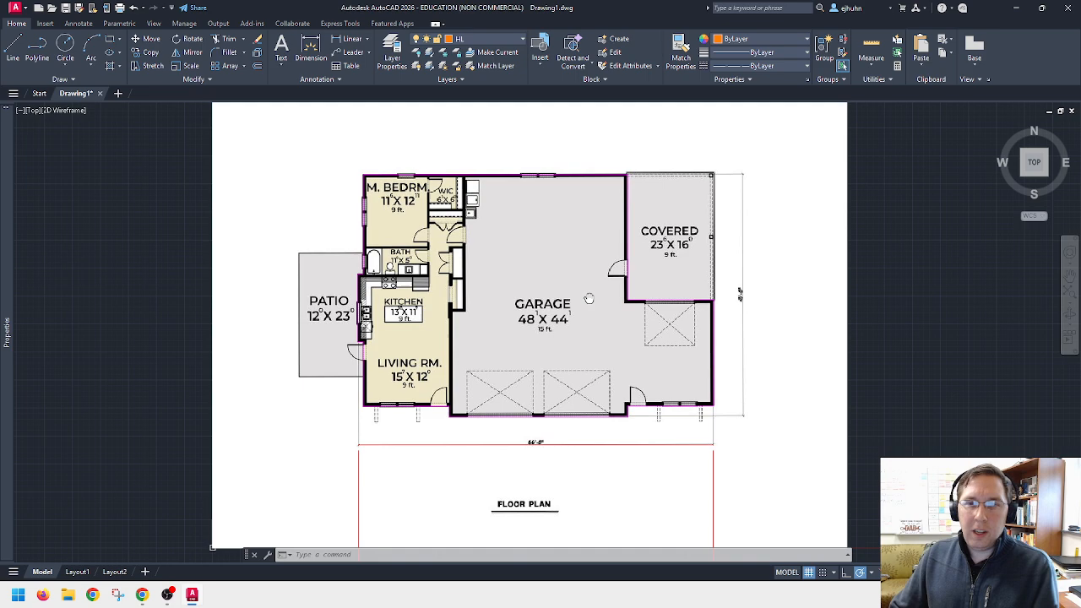
mouse_move(589, 298)
middle_down()
mouse_move(560, 307)
mouse_move(560, 295)
mouse_move(627, 333)
mouse_move(583, 266)
mouse_move(574, 224)
mouse_move(495, 186)
mouse_move(419, 220)
mouse_move(514, 300)
mouse_move(546, 297)
mouse_move(549, 312)
mouse_move(555, 276)
mouse_move(531, 290)
mouse_move(577, 285)
mouse_move(583, 295)
mouse_move(596, 273)
mouse_move(555, 273)
mouse_move(553, 310)
mouse_move(565, 295)
middle_up()
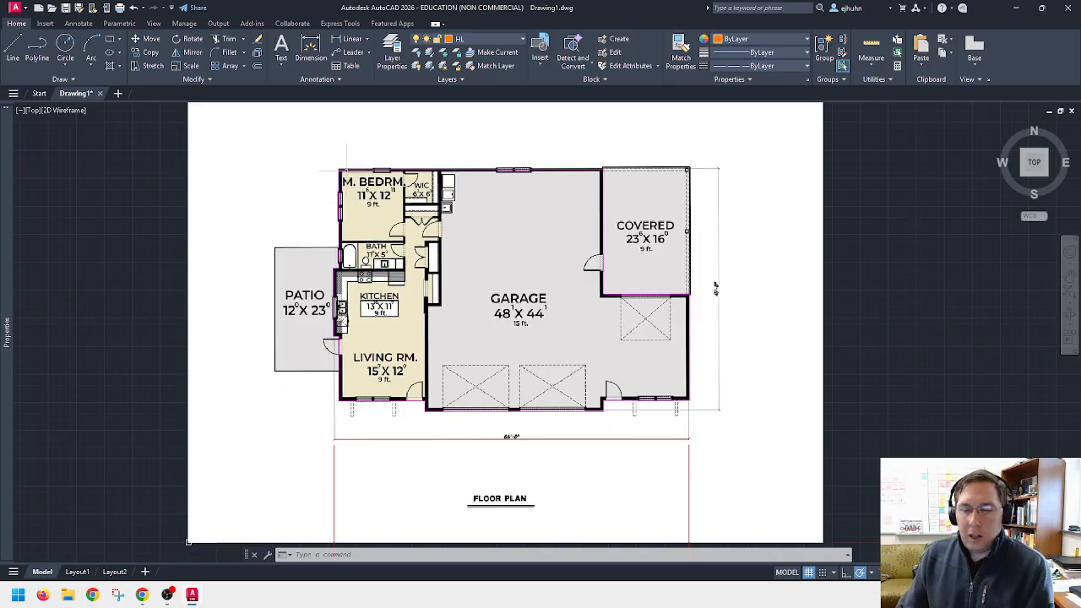
scroll(347, 169, up, 4)
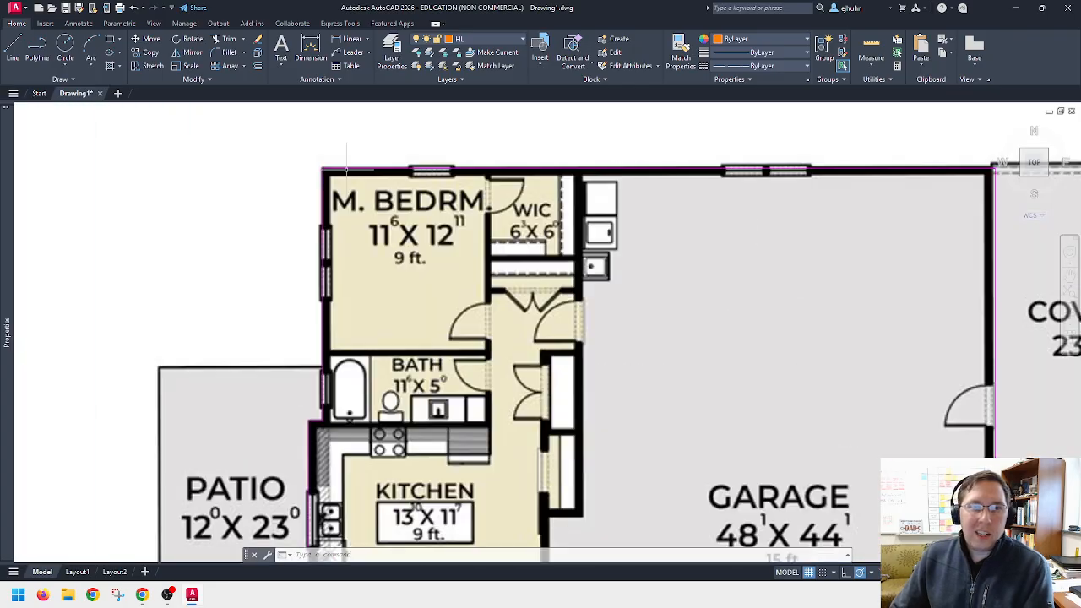
scroll(826, 370, down, 3)
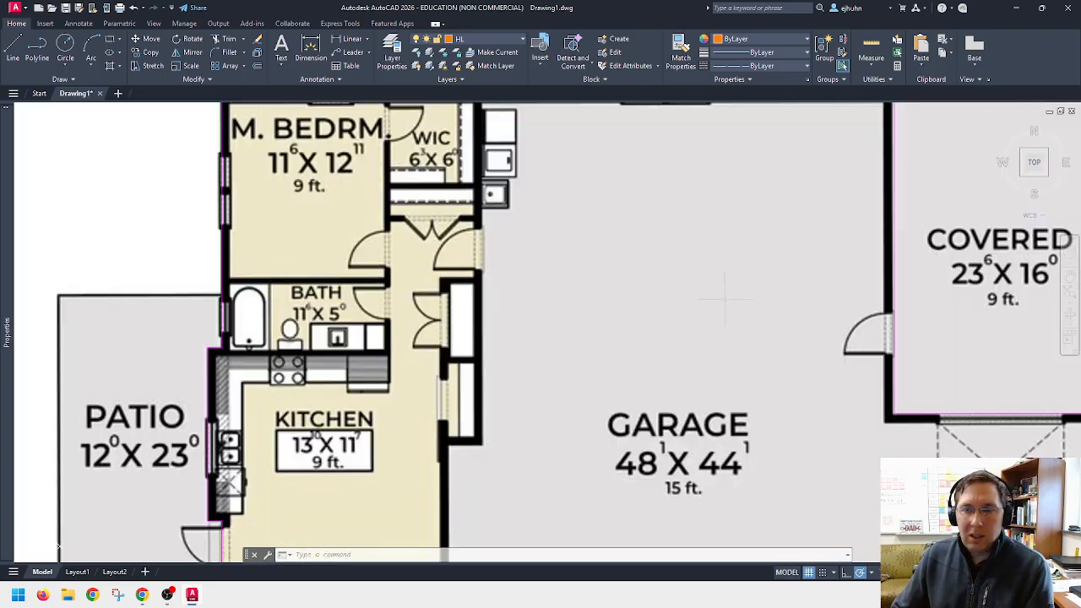
middle_drag(798, 367, 751, 366)
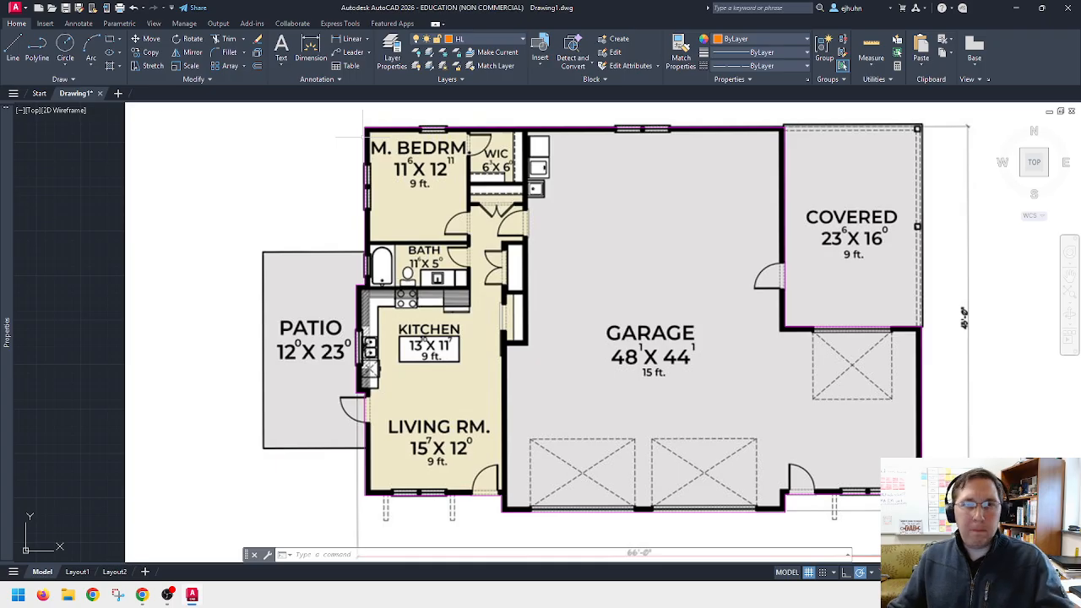
Step: Offset the upper exterior wall line and the master bedroom's outer side wall line inward by 6
text(o)
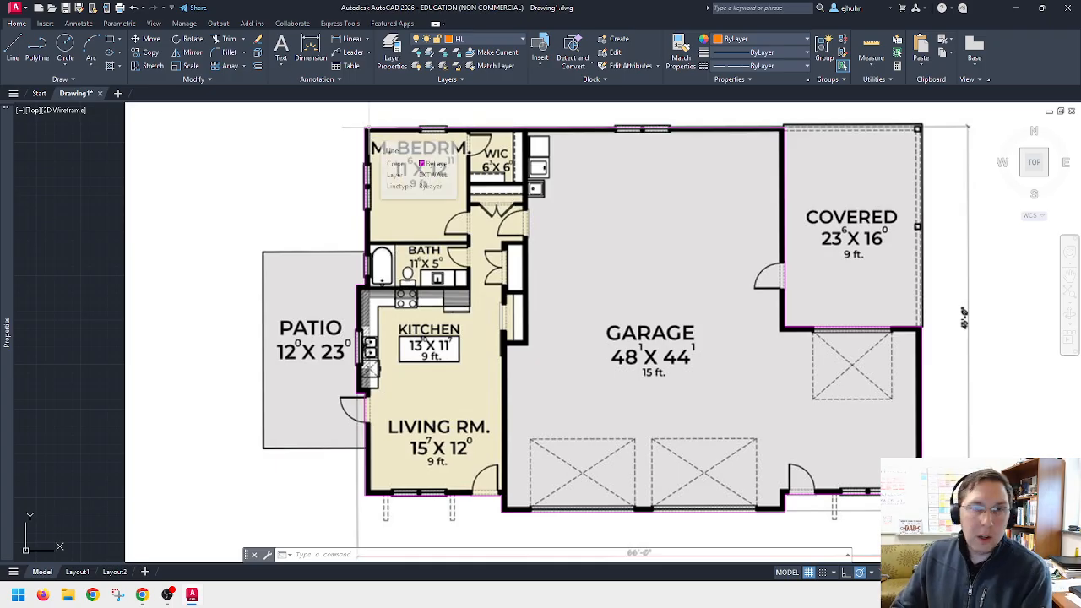
key(Return)
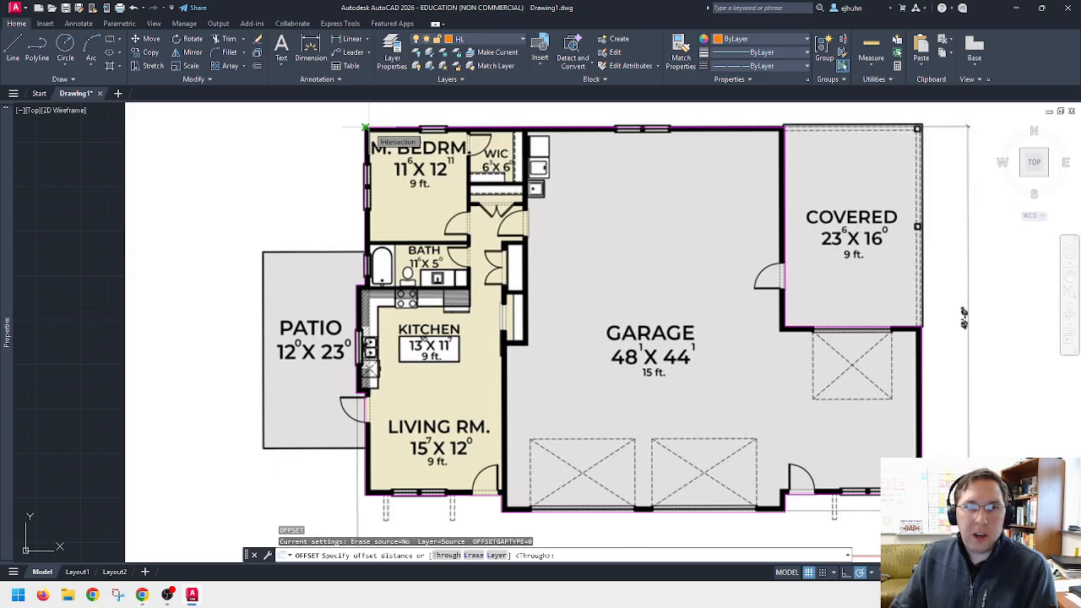
text(6)
key(Return)
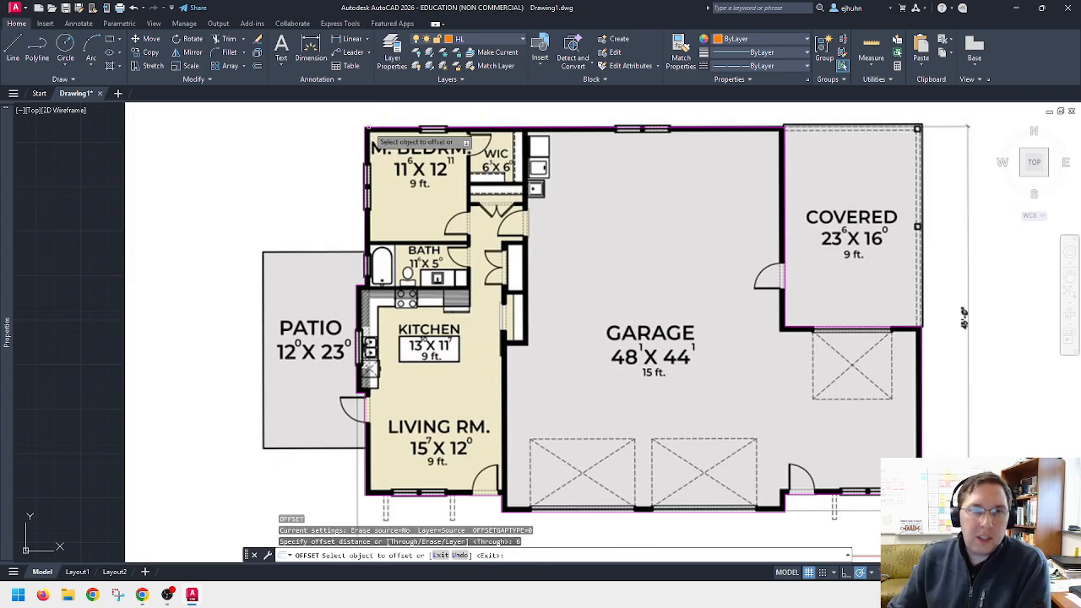
click(365, 128)
click(395, 146)
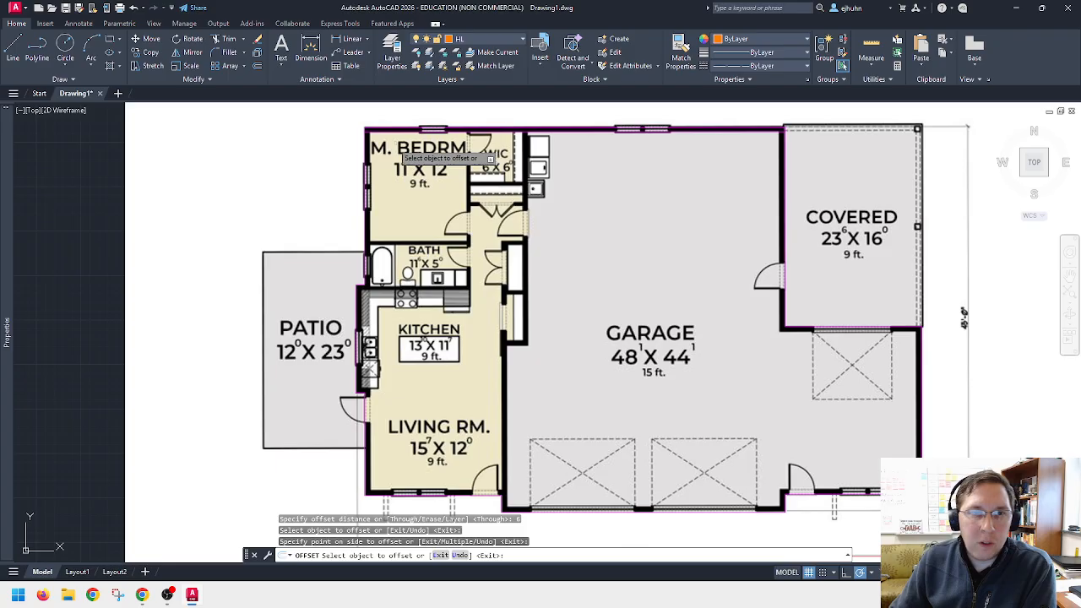
click(366, 145)
click(381, 145)
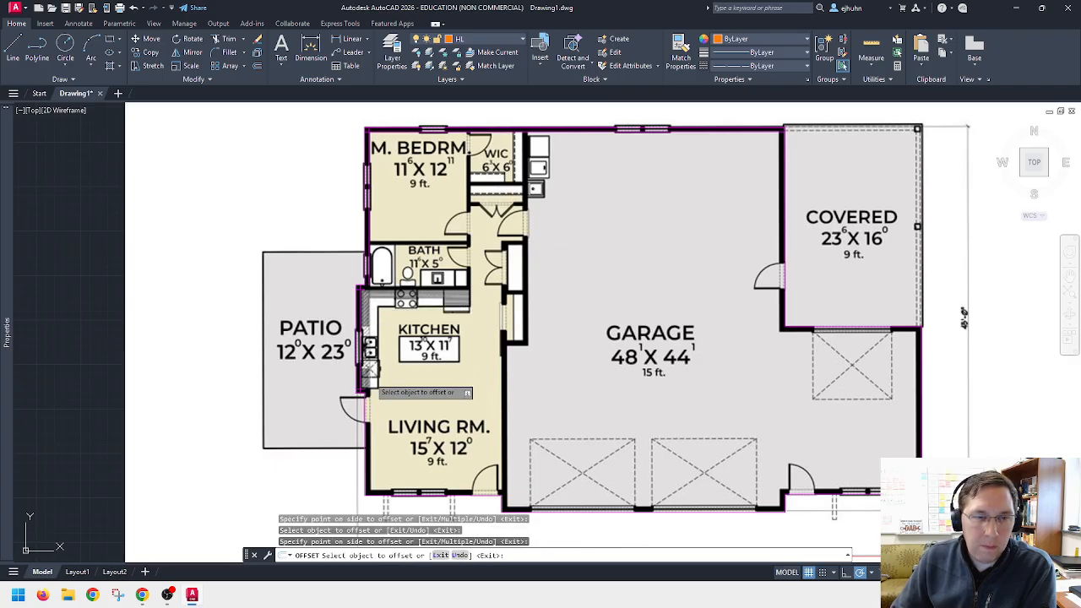
Step: Offset the remaining exterior wall lines inward by 6 around the living room, garage and covered area, and end the Offset command
click(368, 423)
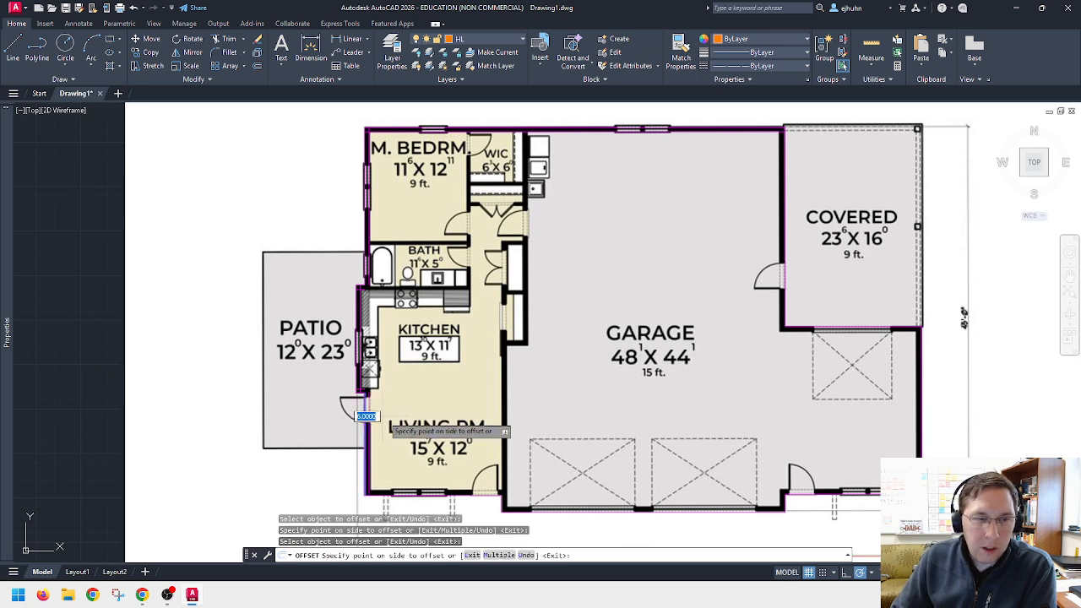
click(365, 495)
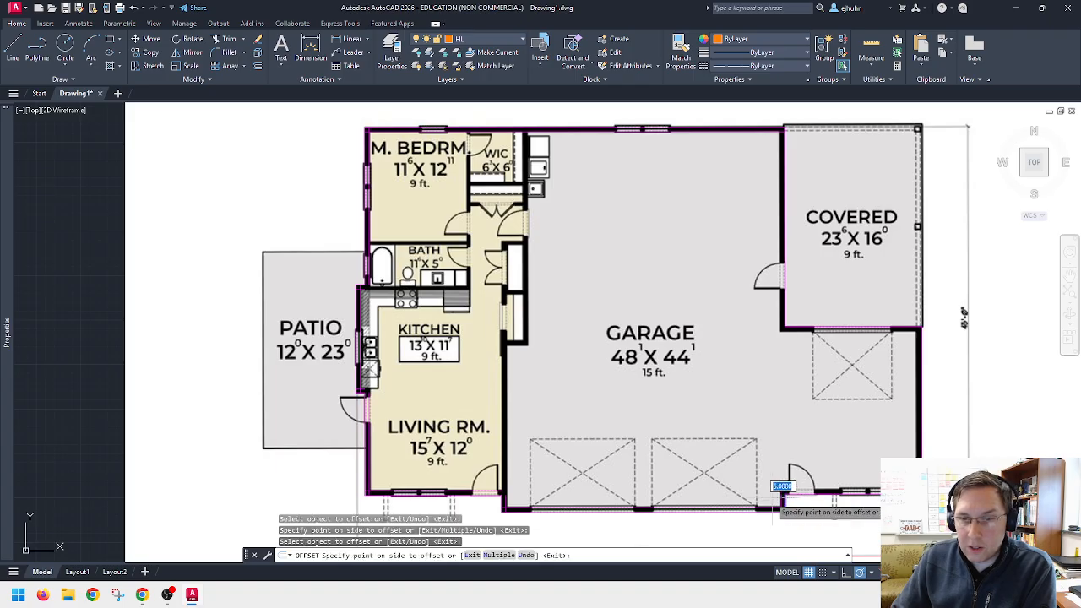
click(798, 494)
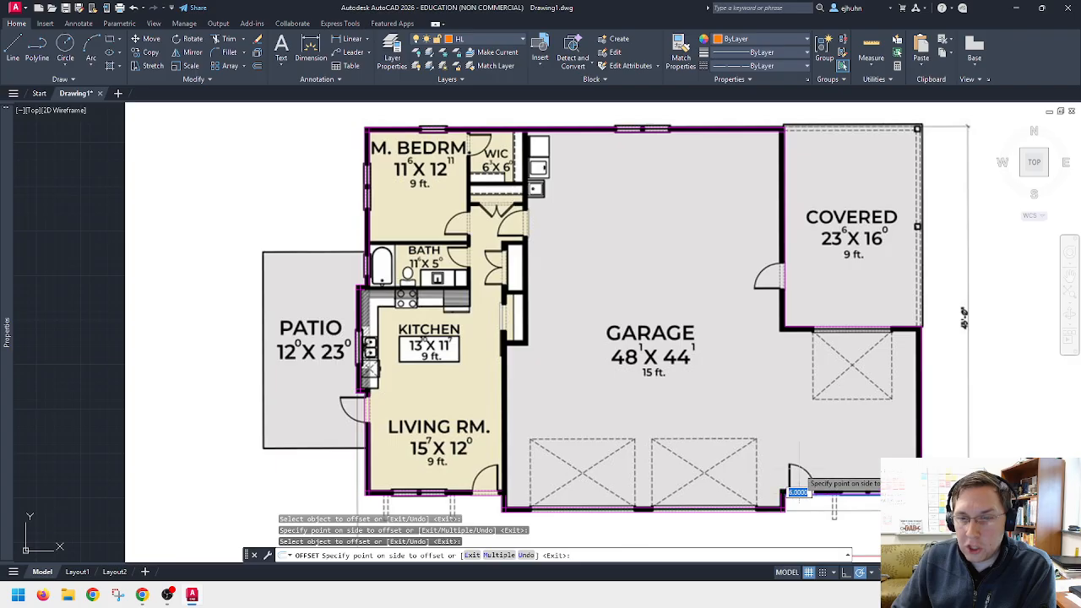
click(814, 470)
click(920, 443)
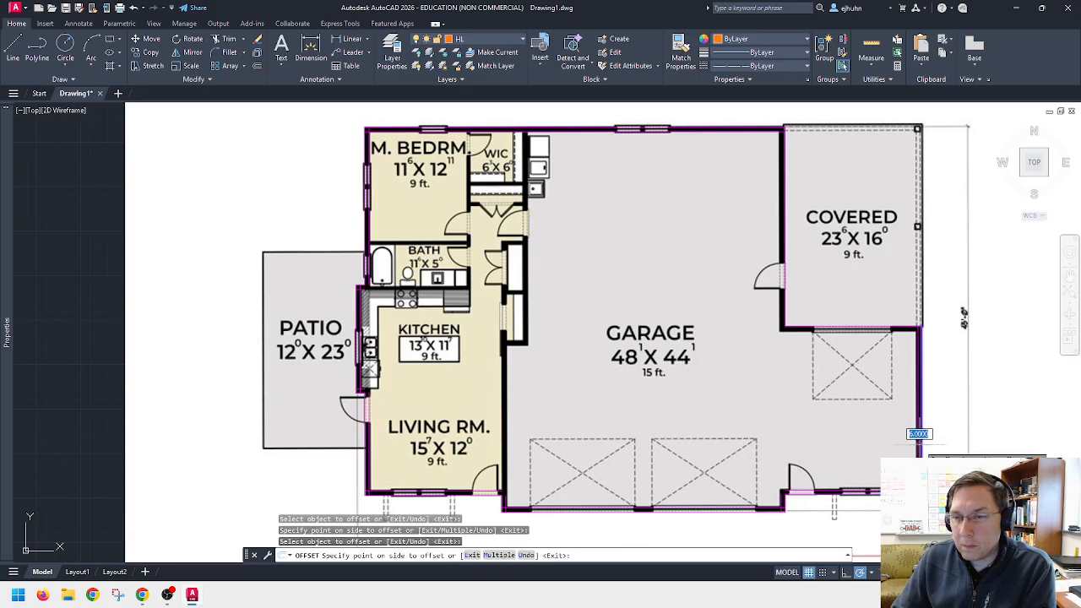
click(856, 329)
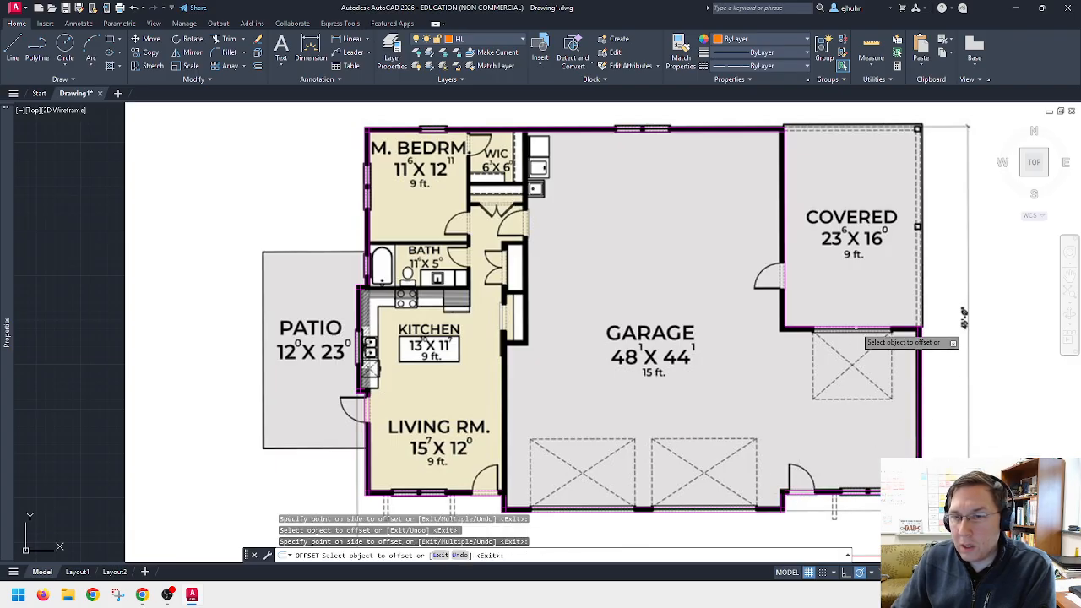
click(782, 255)
click(776, 256)
key(Escape)
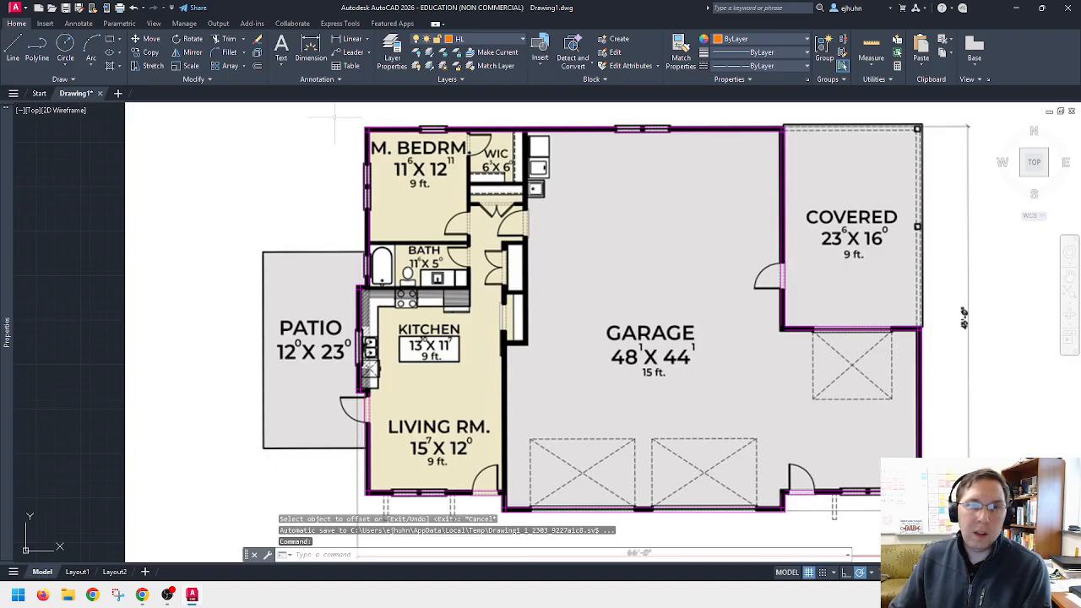
Step: Trim the overlapping ends of the inner wall lines at the master bedroom's upper outer corner
scroll(355, 119, up, 2)
scroll(355, 120, up, 4)
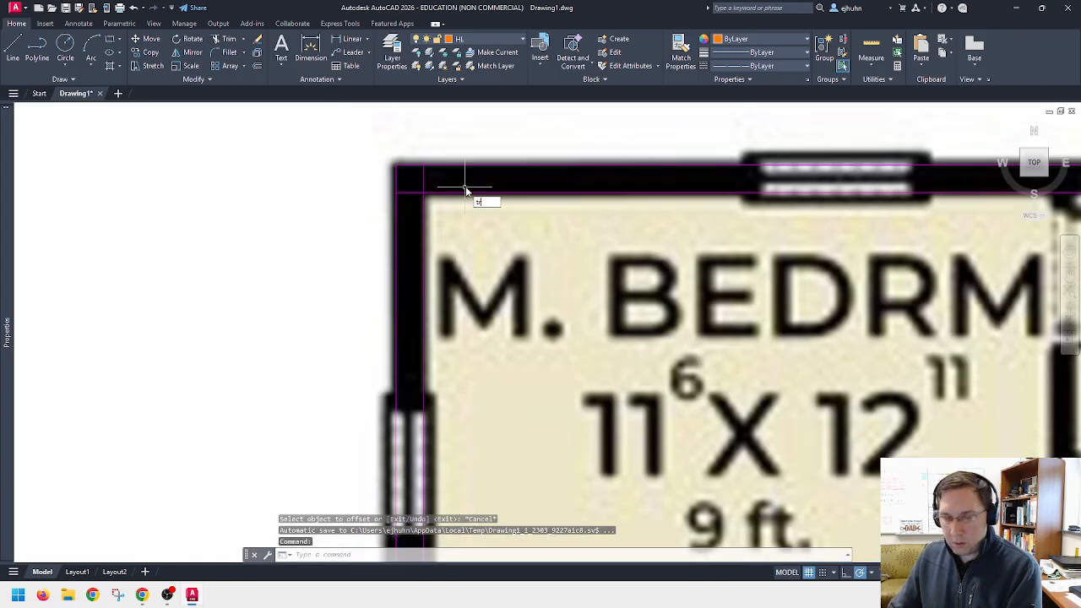
text(tr)
key(Return)
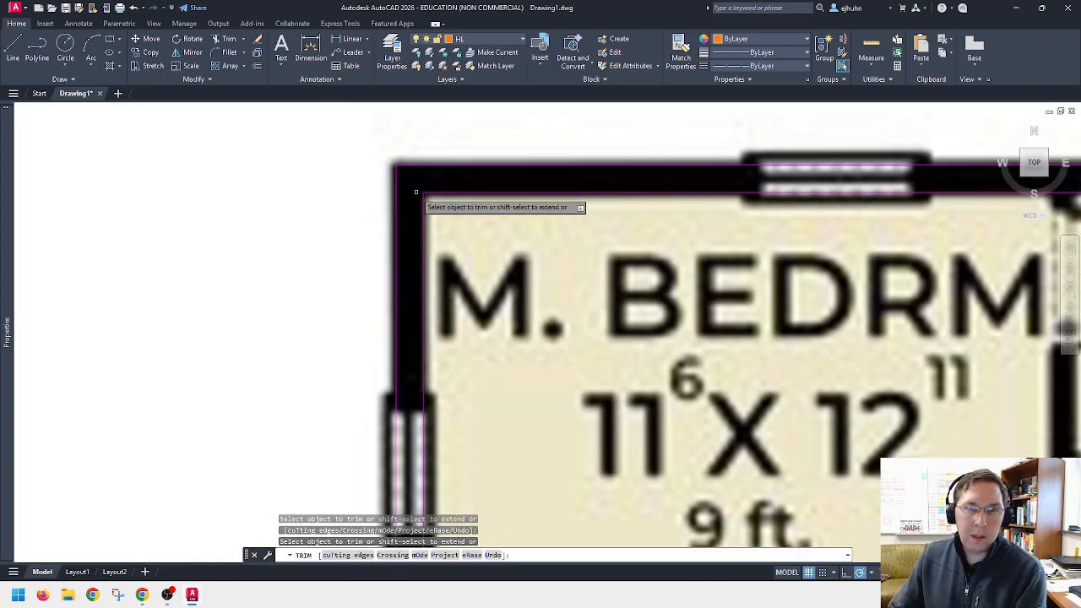
Step: Stretch the lower end of the bath's inner exterior wall line down past the kitchen jog's inner wall line
scroll(416, 193, down, 7)
scroll(425, 285, up, 7)
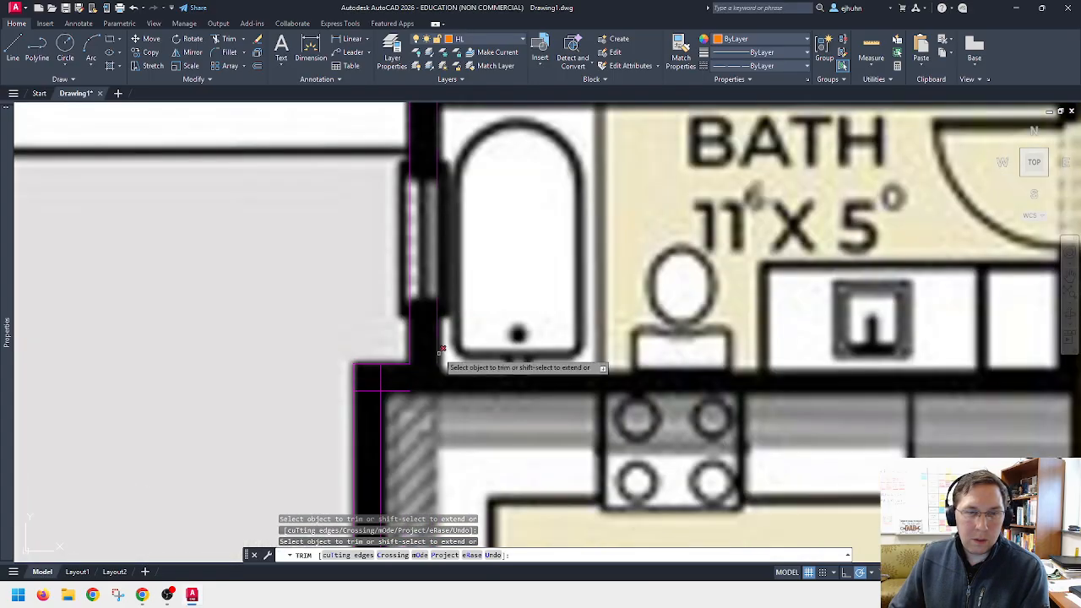
scroll(437, 359, up, 2)
key(Escape)
click(435, 358)
click(435, 366)
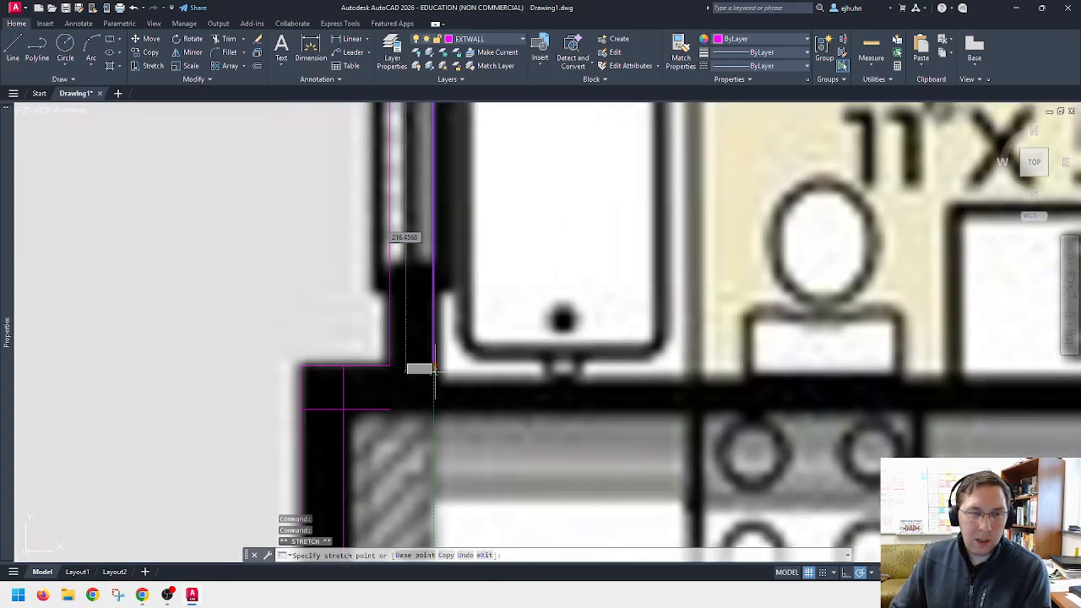
key(Escape)
Step: Extend the kitchen's upper inner wall line to the bath's inner wall line and snap that line's end to their intersection
text(e)
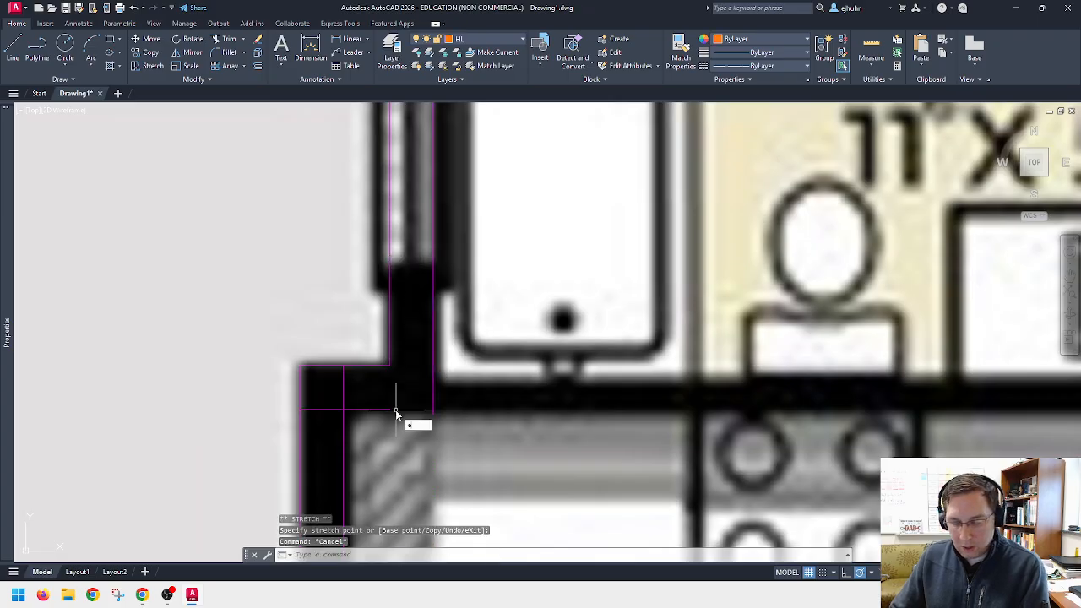
text(x)
key(Return)
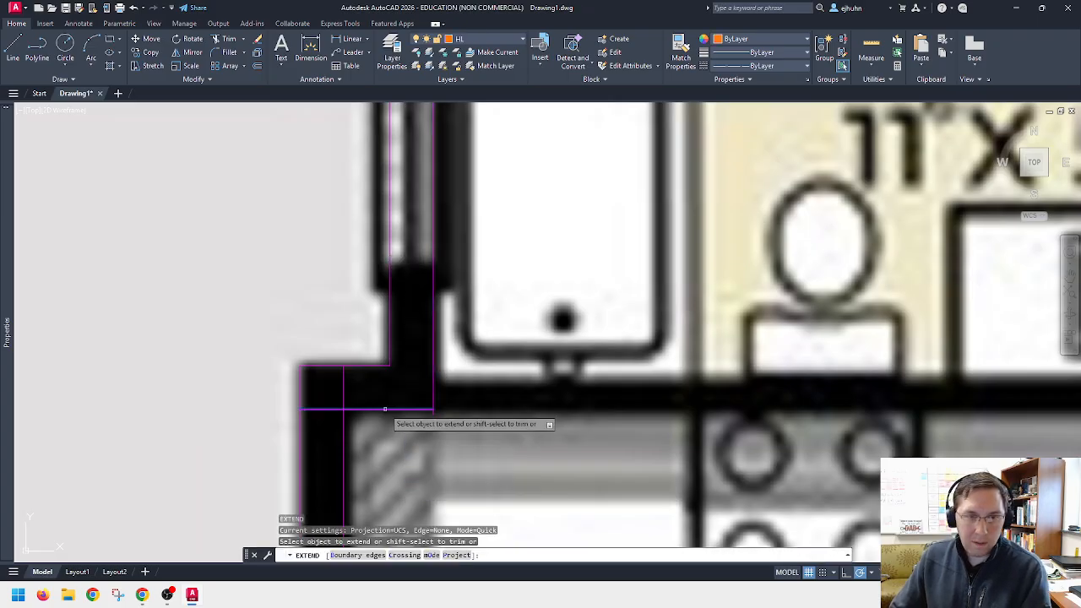
key(Escape)
click(433, 403)
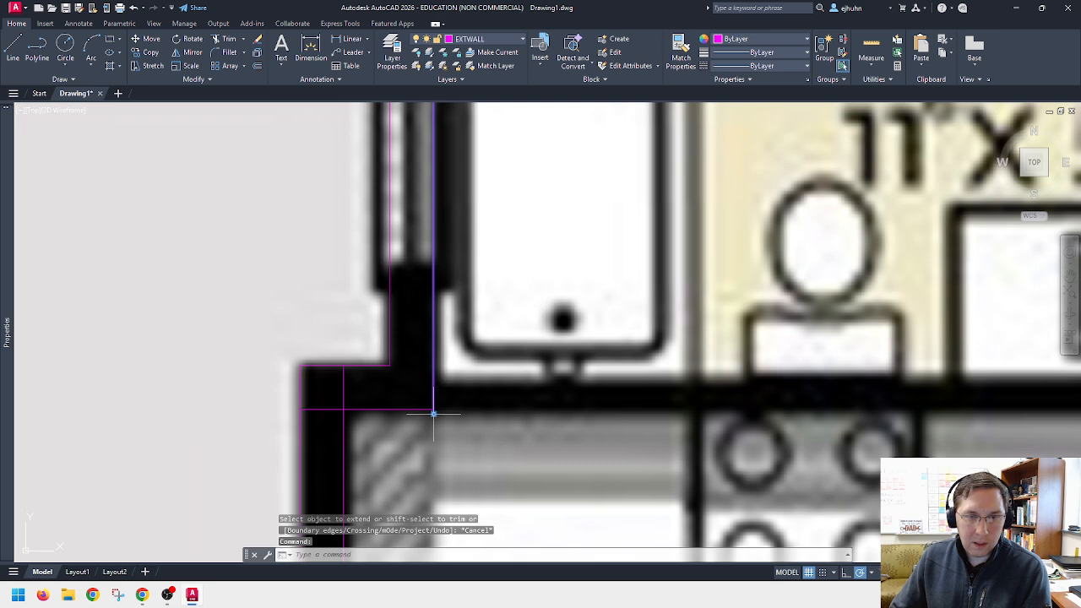
click(433, 413)
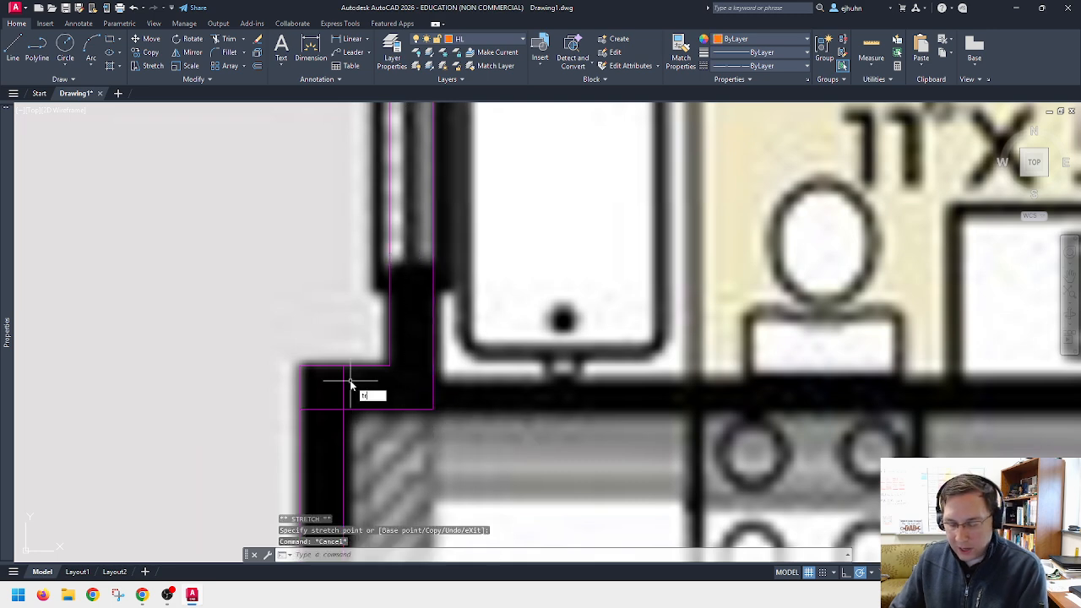
Step: Trim the overlapping inner wall line ends at the kitchen's upper outer corner beside the patio
key(Return)
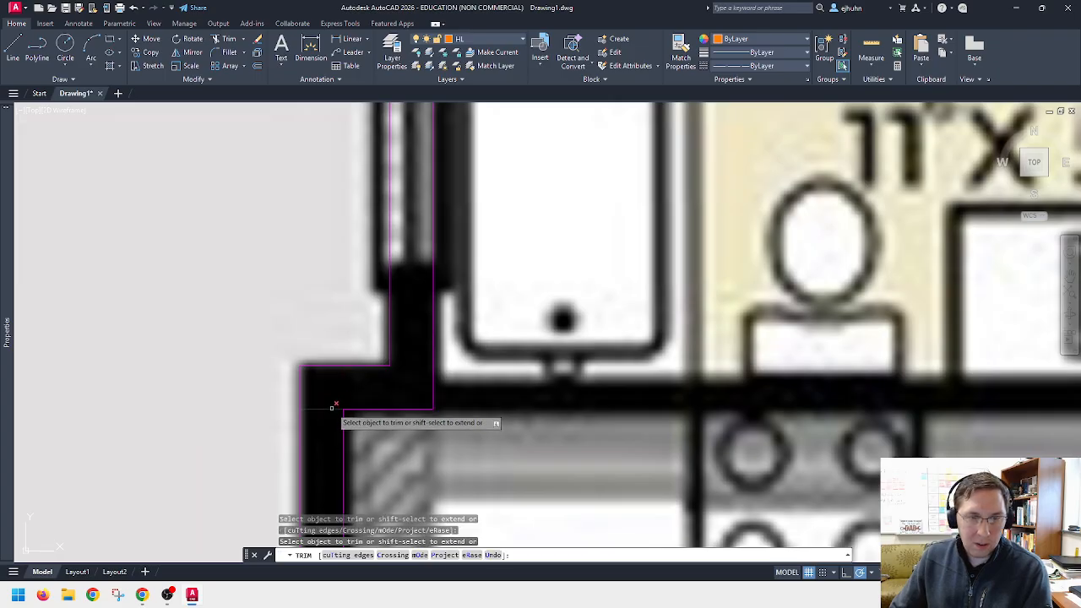
click(332, 409)
scroll(343, 377, down, 9)
key(Escape)
Step: Stretch the living room's inner side wall line up past the kitchen's lower jog and extend the jog's inner line to meet it
middle_drag(356, 463, 370, 299)
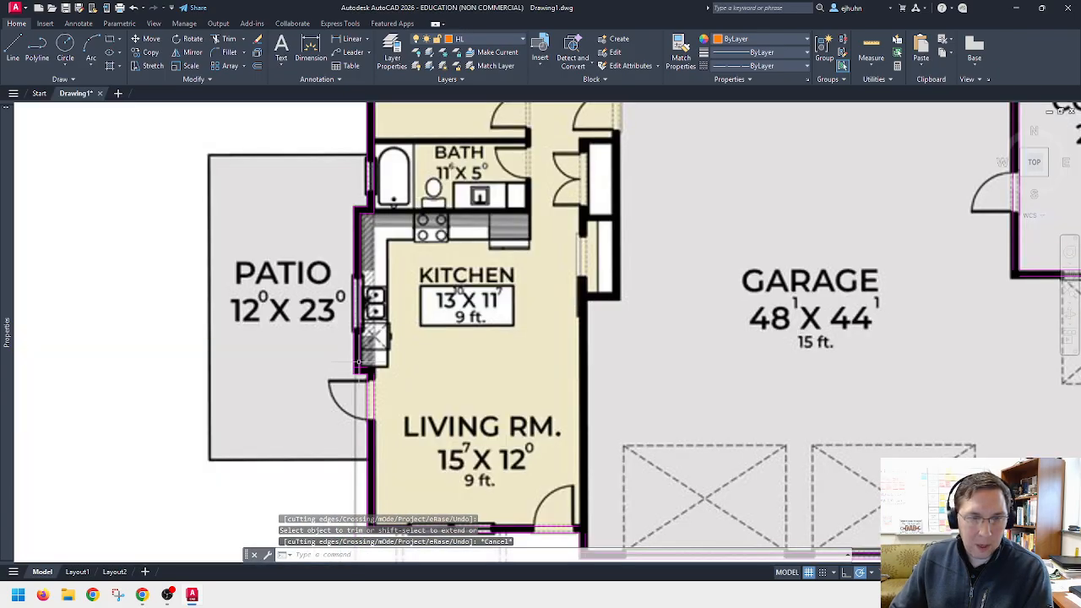
scroll(359, 362, up, 5)
click(404, 412)
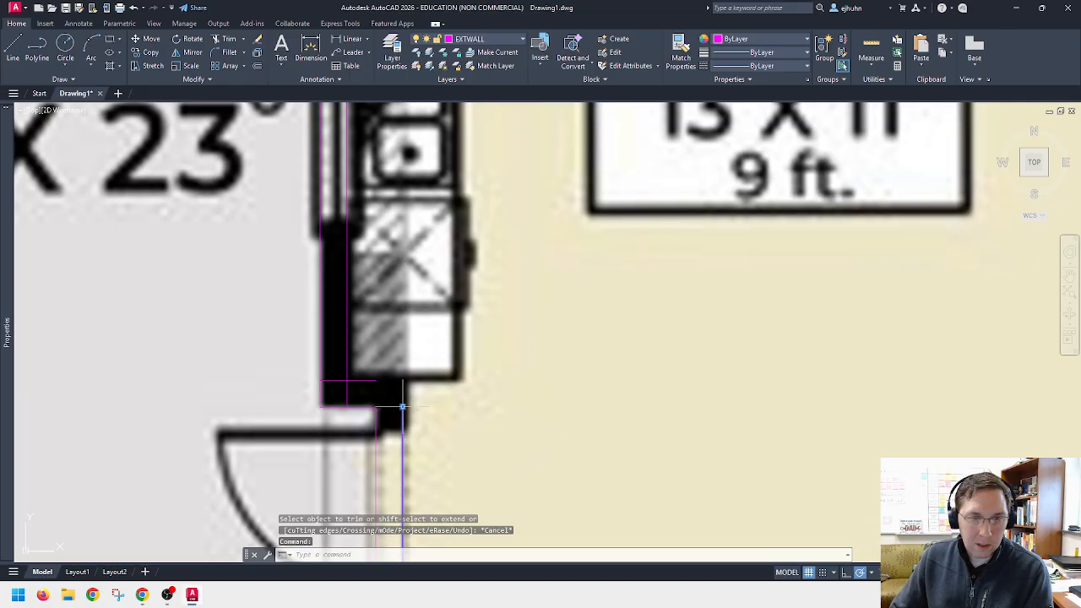
click(403, 407)
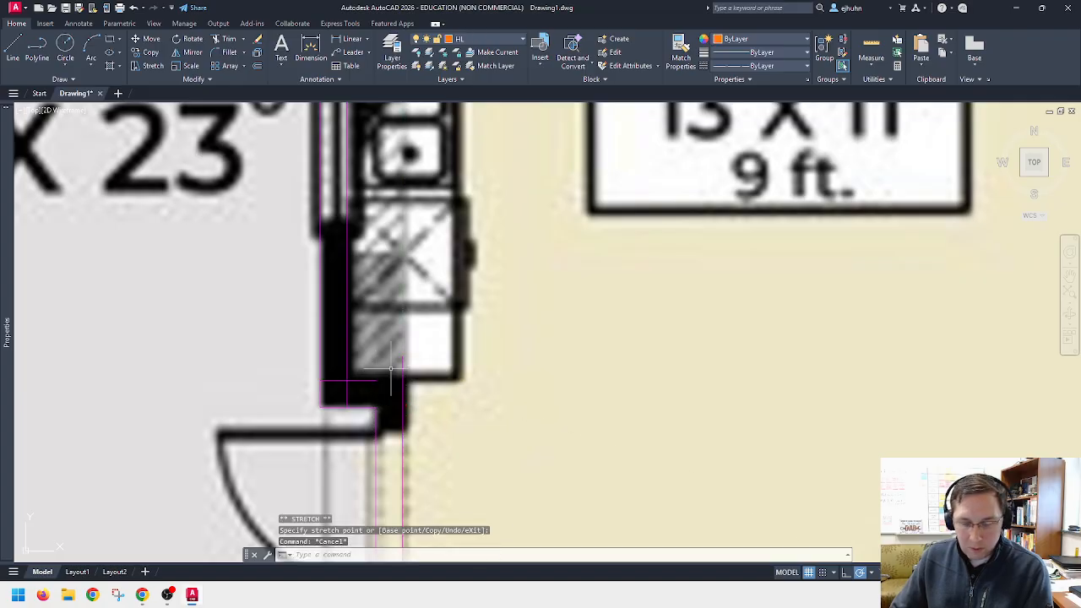
key(Return)
key(Escape)
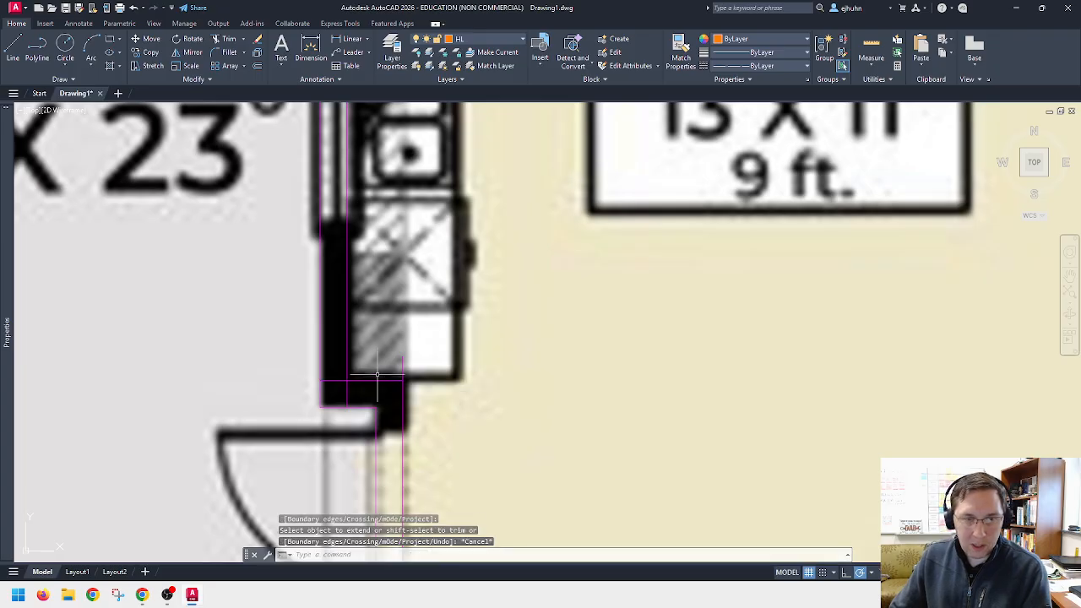
Step: Trim the overhanging inner wall line ends at both corners of the kitchen's lower jog above the patio door
text(tr)
key(Return)
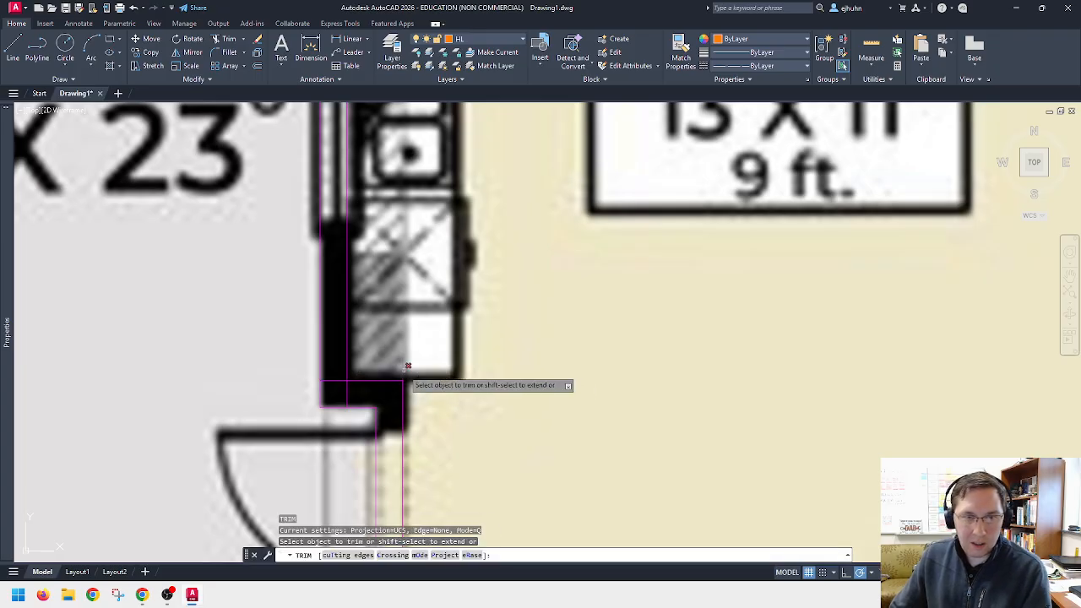
key(Escape)
key(Return)
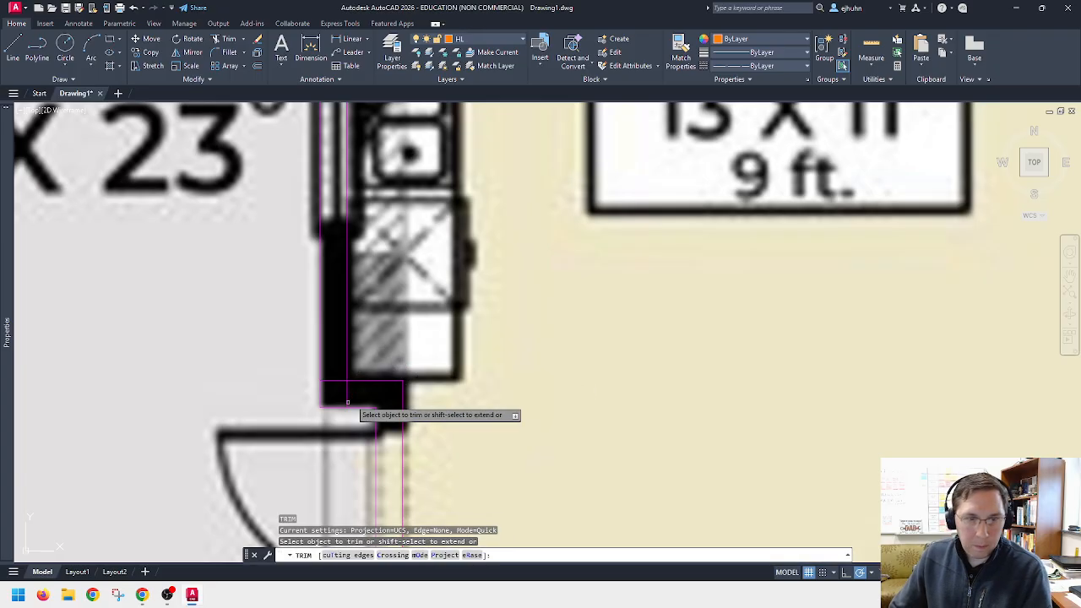
click(346, 395)
click(336, 381)
scroll(329, 317, down, 5)
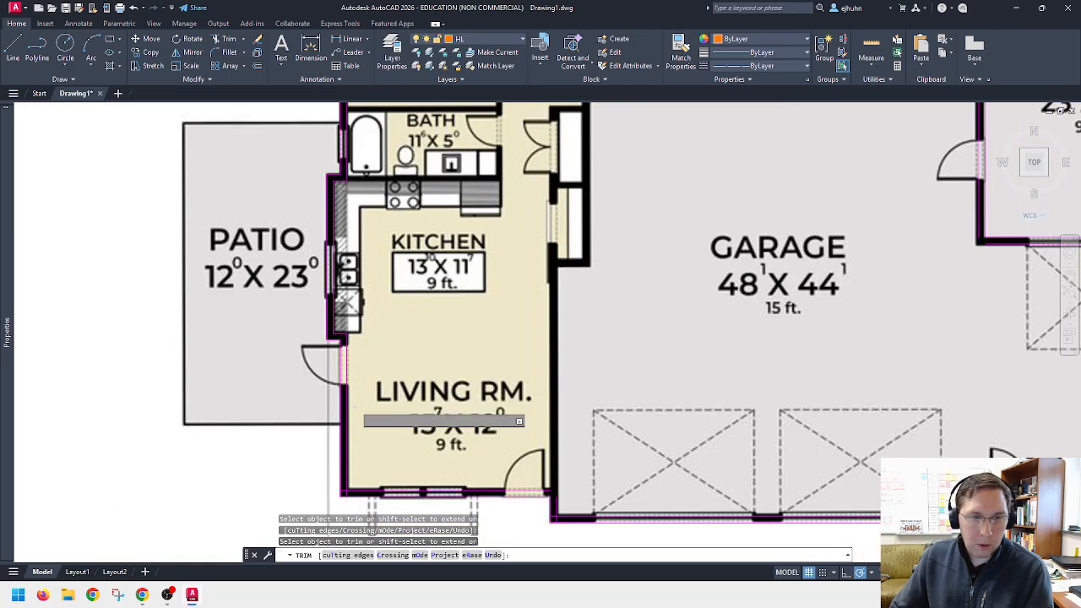
Step: Trim the overlapping inner wall line ends at the living room's lower outer corner and end the Trim command
scroll(335, 481, up, 6)
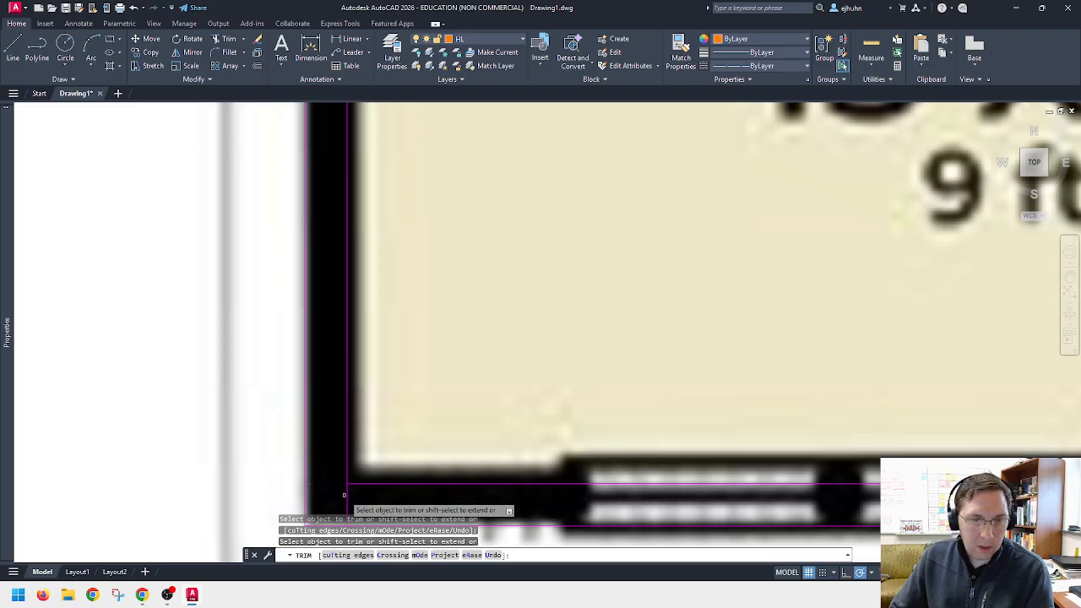
scroll(336, 480, down, 3)
scroll(806, 459, up, 4)
key(Escape)
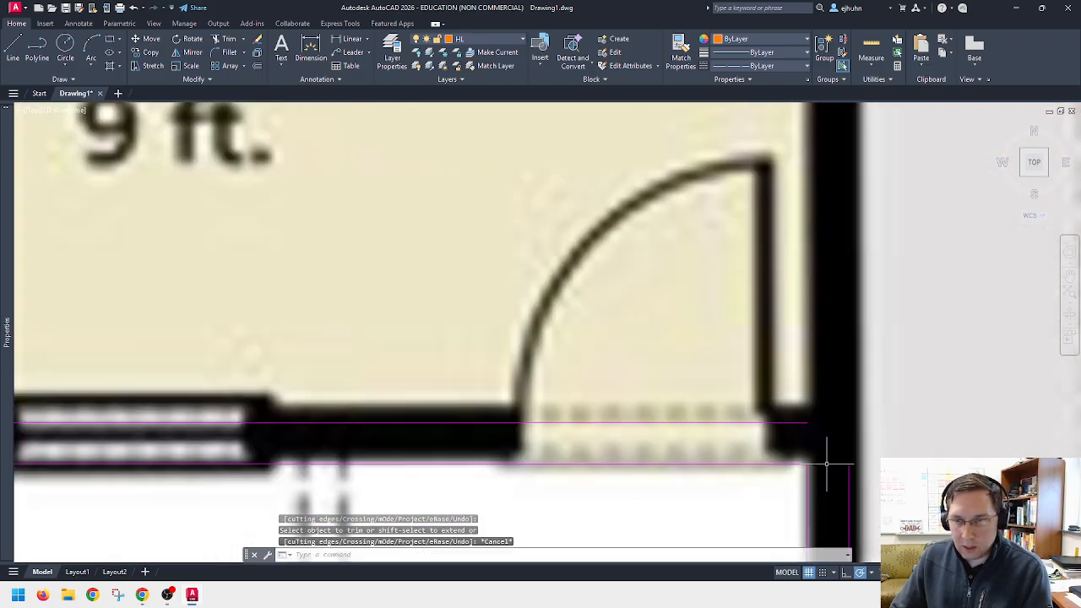
Step: Stretch the inner line of the short garage wall beside the living room door up past the living room's lower inner wall line
click(849, 479)
click(849, 464)
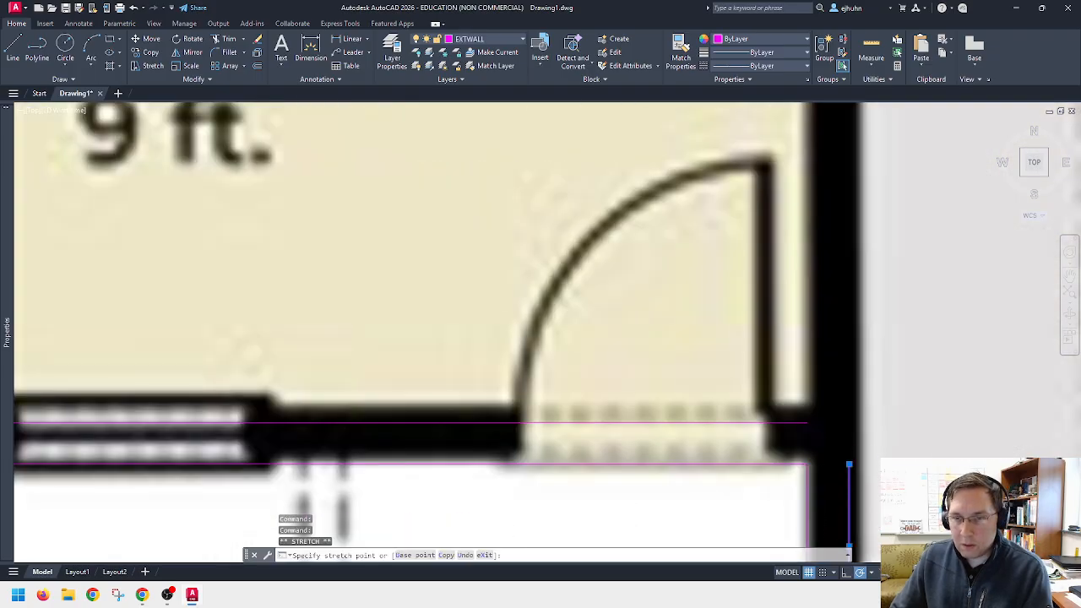
click(849, 406)
key(Escape)
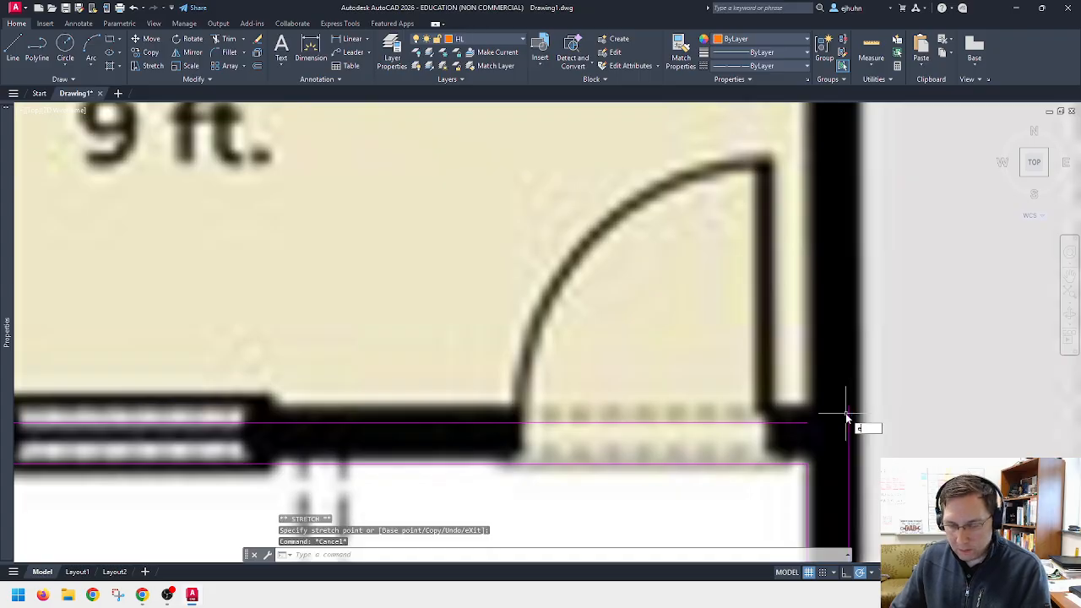
Step: Extend the living room's lower inner wall line to the short garage wall's inner line and snap the latter's end to the corner
text(ex)
key(Return)
key(Escape)
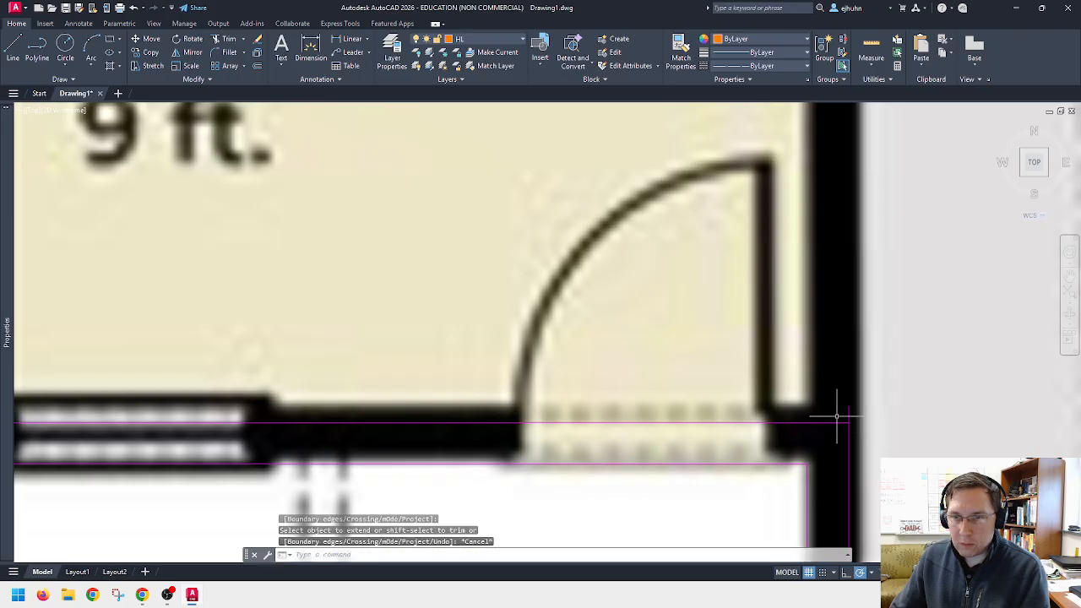
click(849, 416)
click(849, 406)
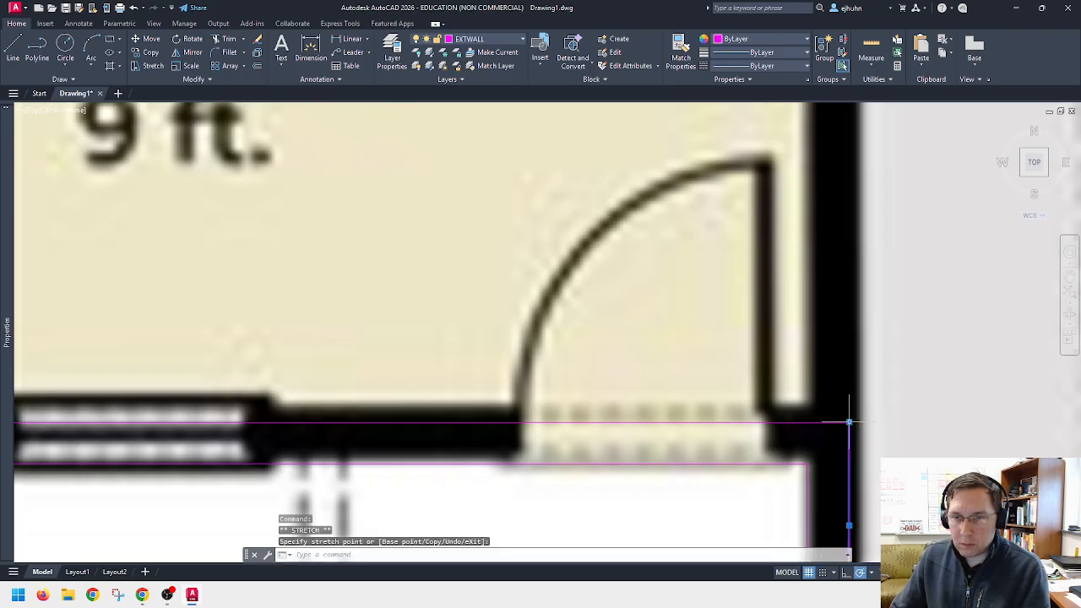
Step: Trim the overlapping inner wall line ends at the garage's lower corner next to the living room
scroll(850, 425, down, 5)
scroll(761, 397, down, 2)
scroll(653, 405, up, 8)
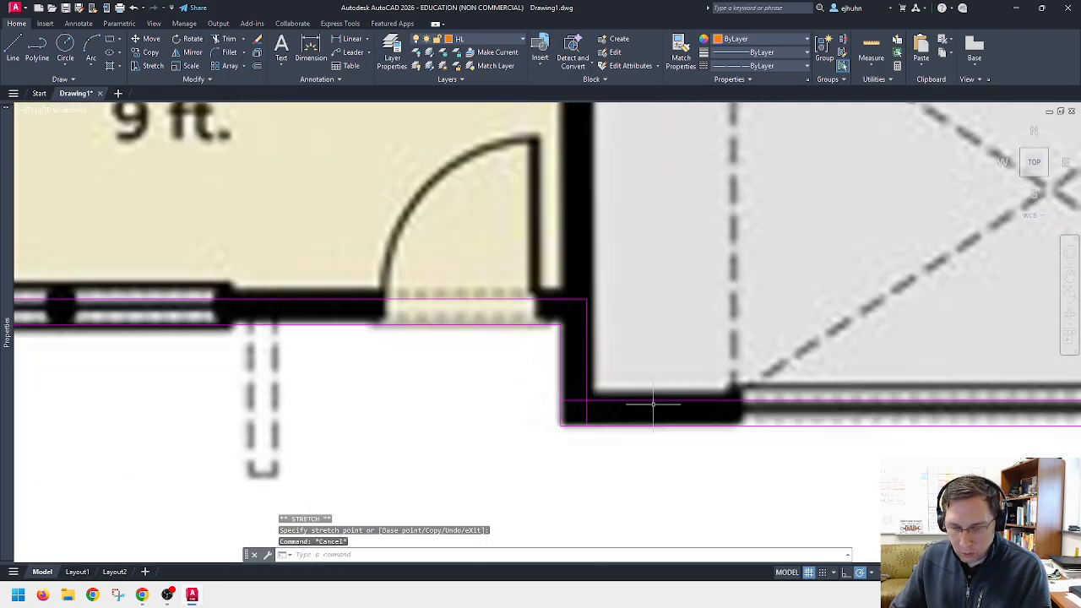
text(tr)
key(Return)
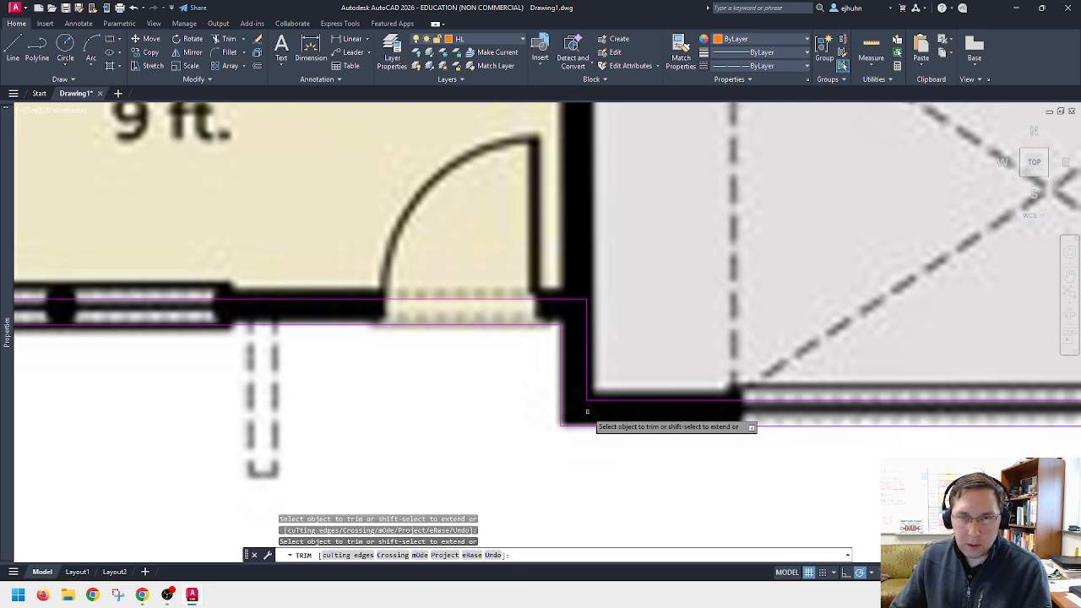
key(Escape)
Step: Stretch the inner line of the garage's short jog wall near the entry door up past the door wall's inner line
scroll(526, 404, down, 4)
middle_drag(835, 403, 484, 391)
scroll(884, 392, up, 6)
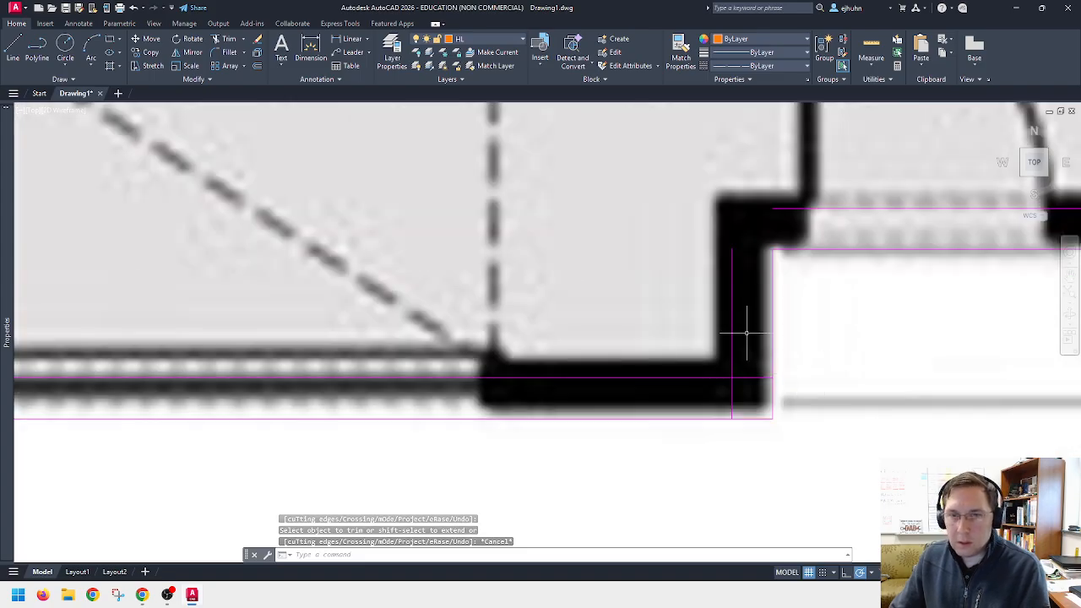
click(734, 304)
click(731, 249)
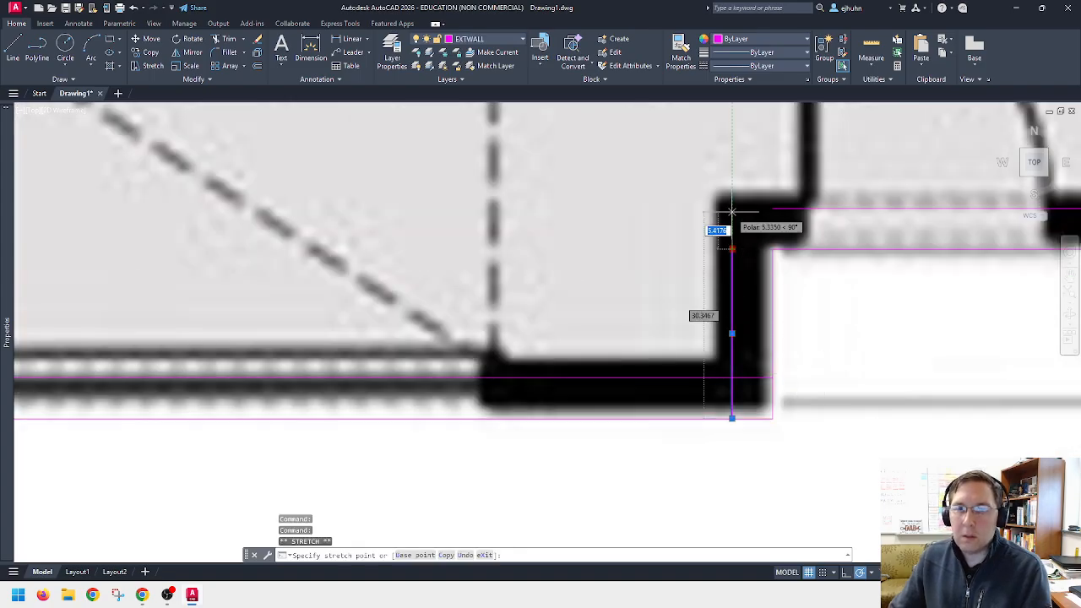
click(732, 197)
key(Escape)
Step: Stretch the door wall's inner line to the jog wall's inner line and snap the jog line's upper end to their intersection
click(803, 206)
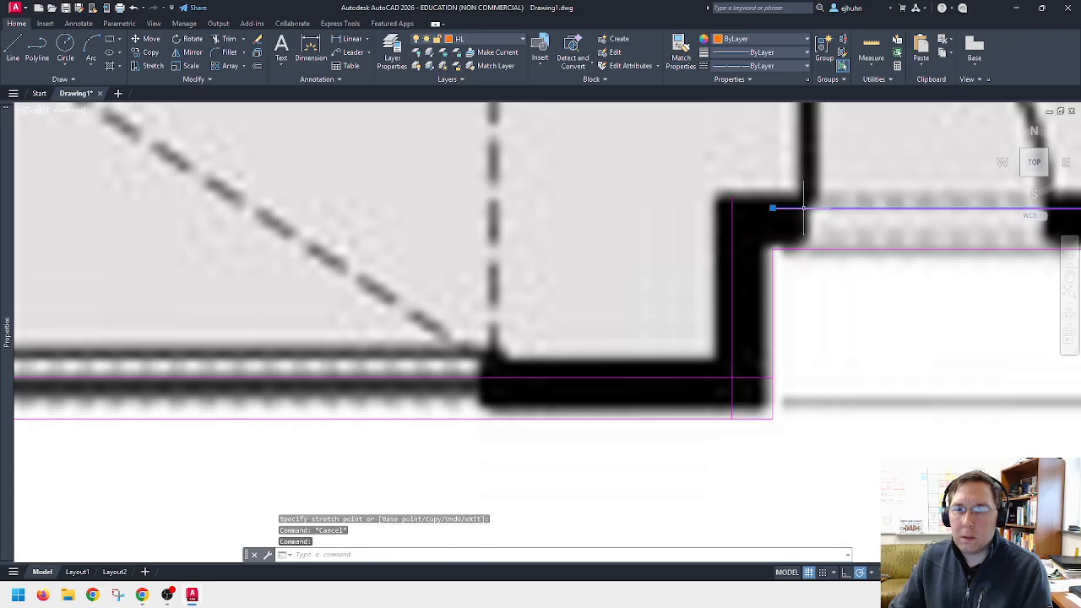
click(773, 208)
click(732, 207)
key(Escape)
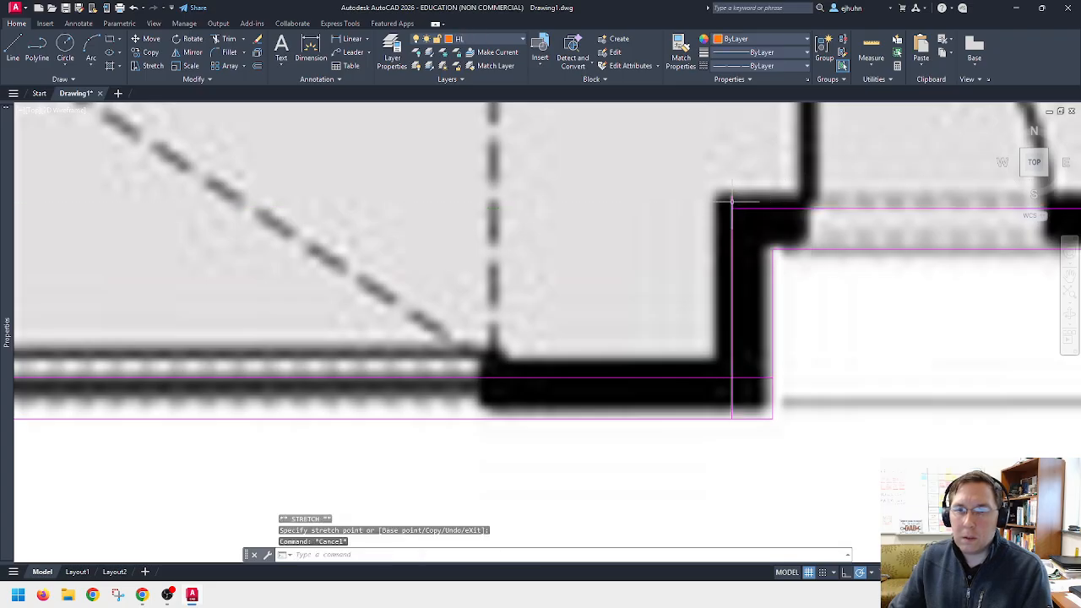
click(731, 199)
click(732, 197)
click(732, 210)
key(Escape)
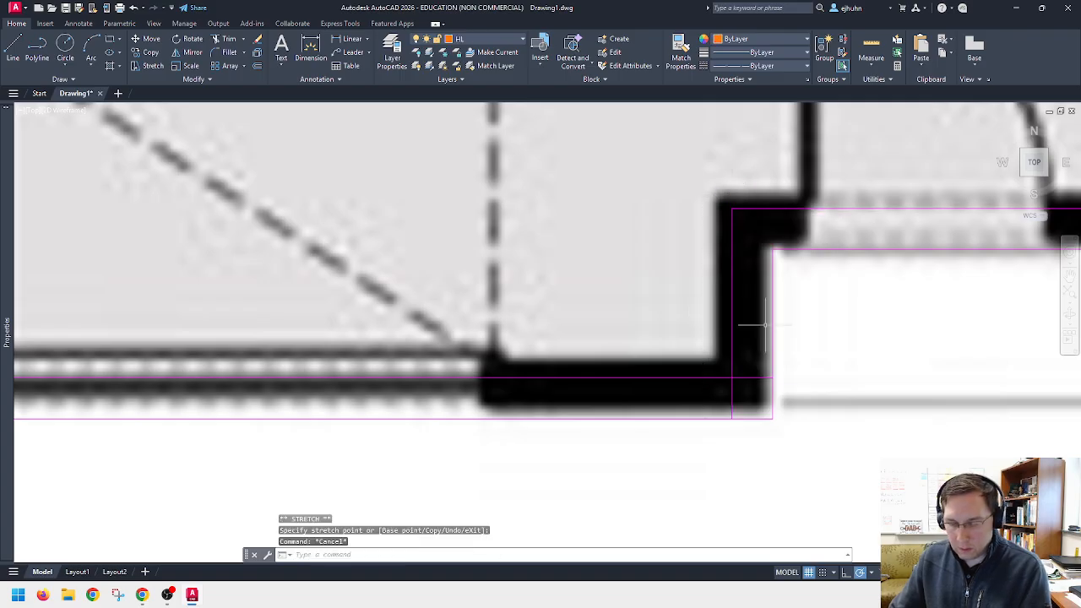
Step: Trim the overlapping inner wall line ends at the lower corner of the garage jog beside the entry door
key(Return)
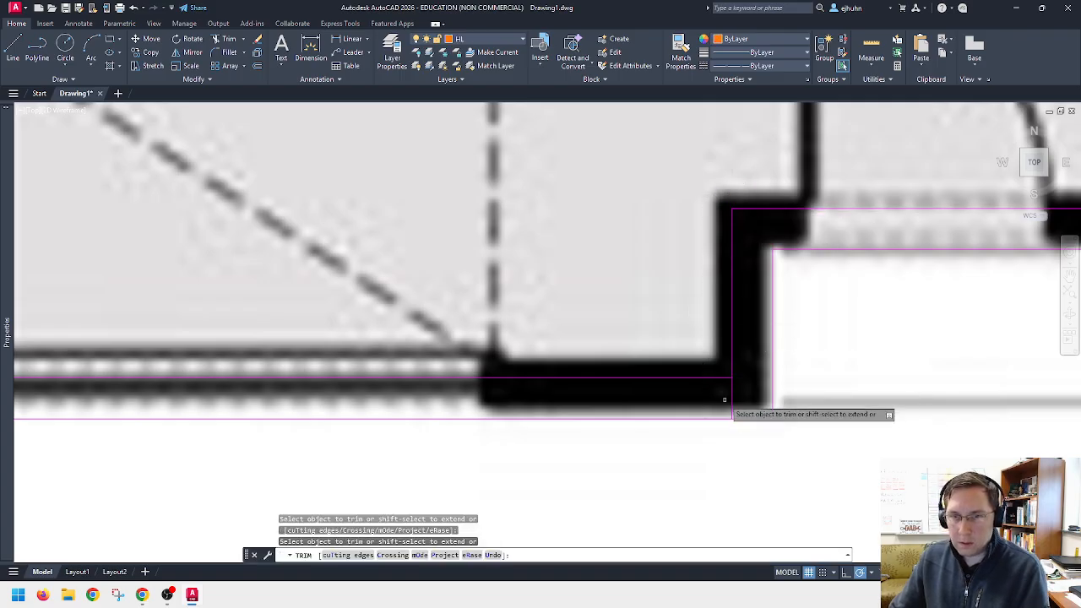
key(Escape)
scroll(623, 379, down, 3)
Step: Trim the overlapping inner wall line ends at the garage's far lower corner and at its outer corner below the covered area
middle_drag(922, 309, 427, 313)
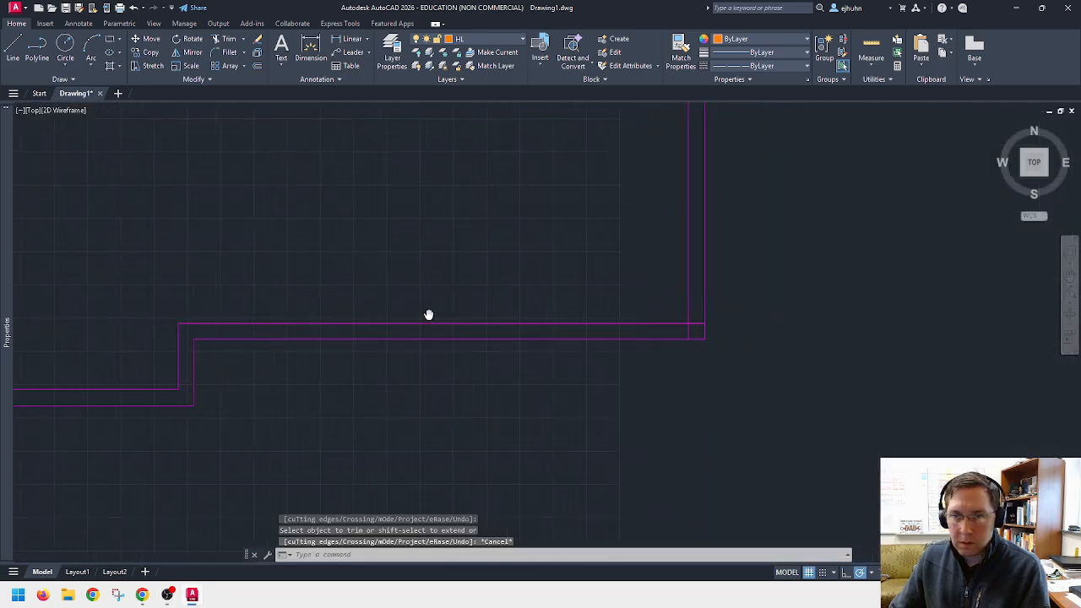
scroll(651, 322, up, 2)
key(space)
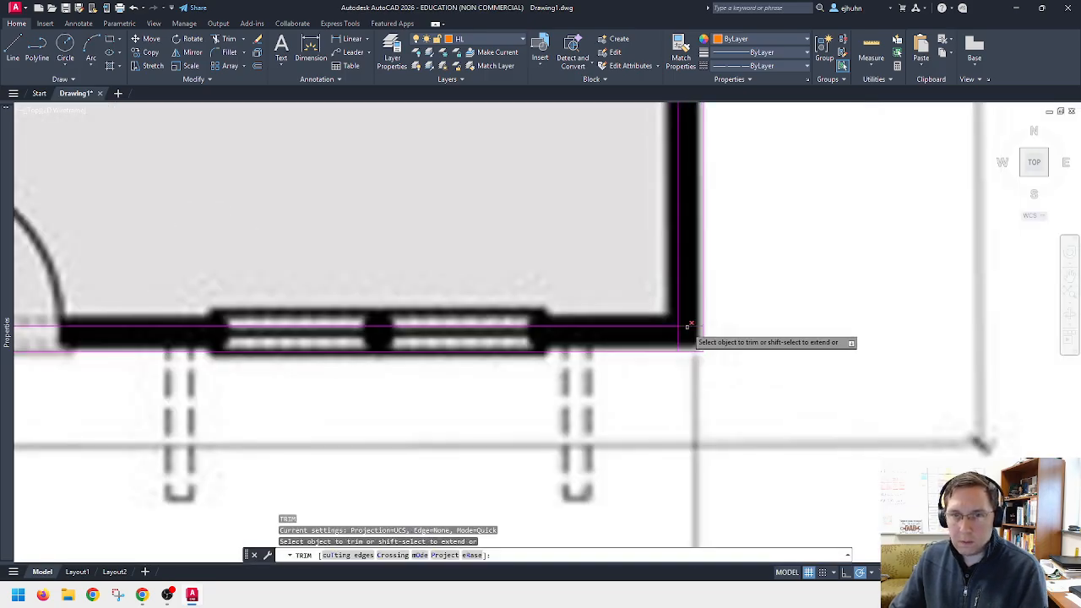
click(689, 322)
click(685, 332)
scroll(680, 338, down, 6)
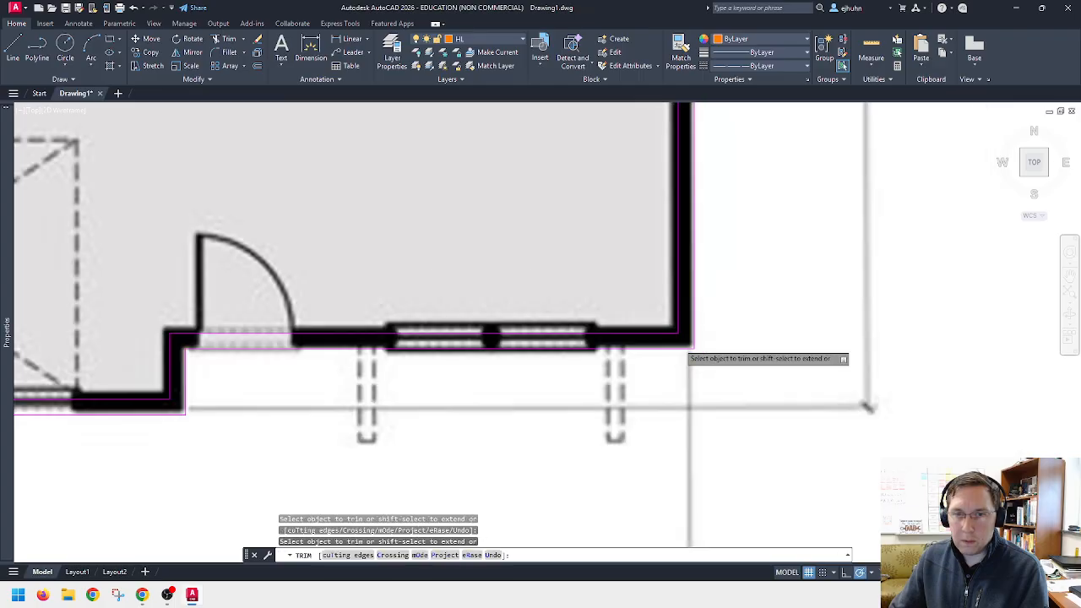
scroll(717, 191, up, 6)
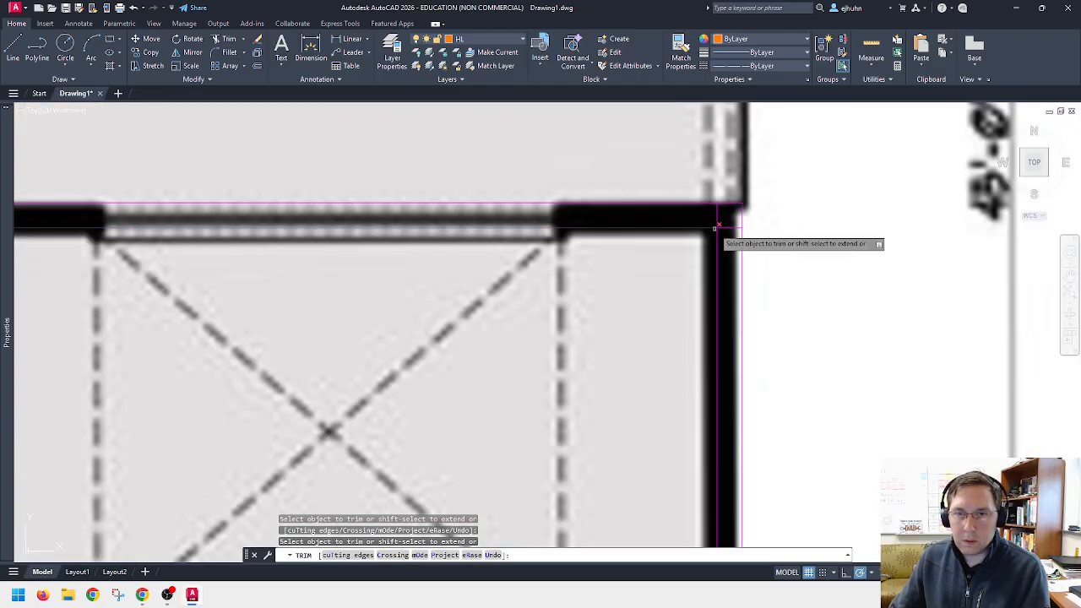
scroll(395, 223, down, 5)
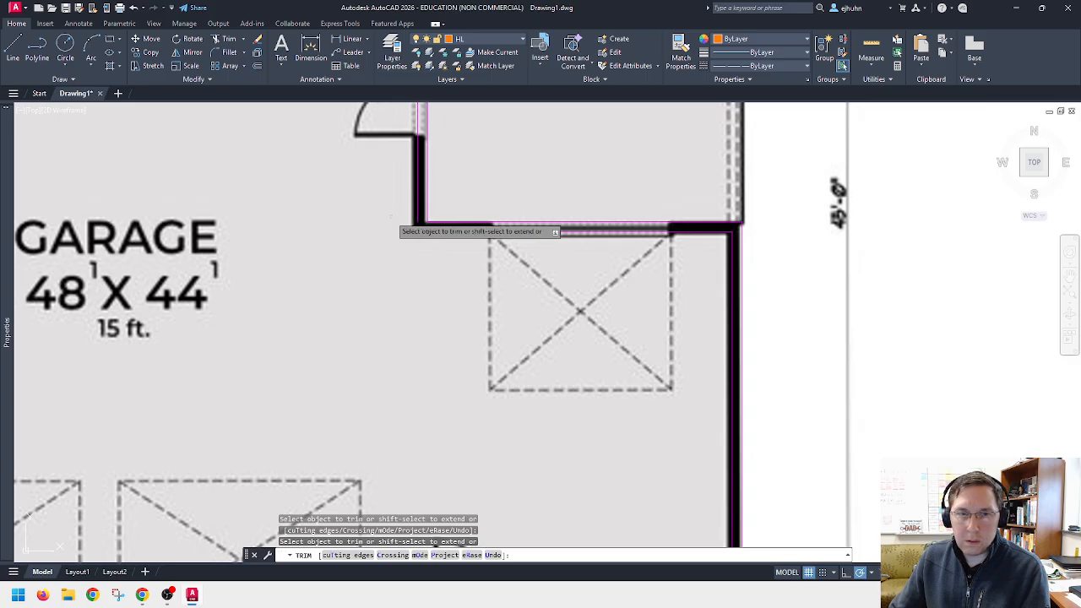
Step: Stretch the inner line of the garage wall beside the covered area down past the lower wall line, and extend that lower line to it
scroll(414, 233, up, 5)
key(Escape)
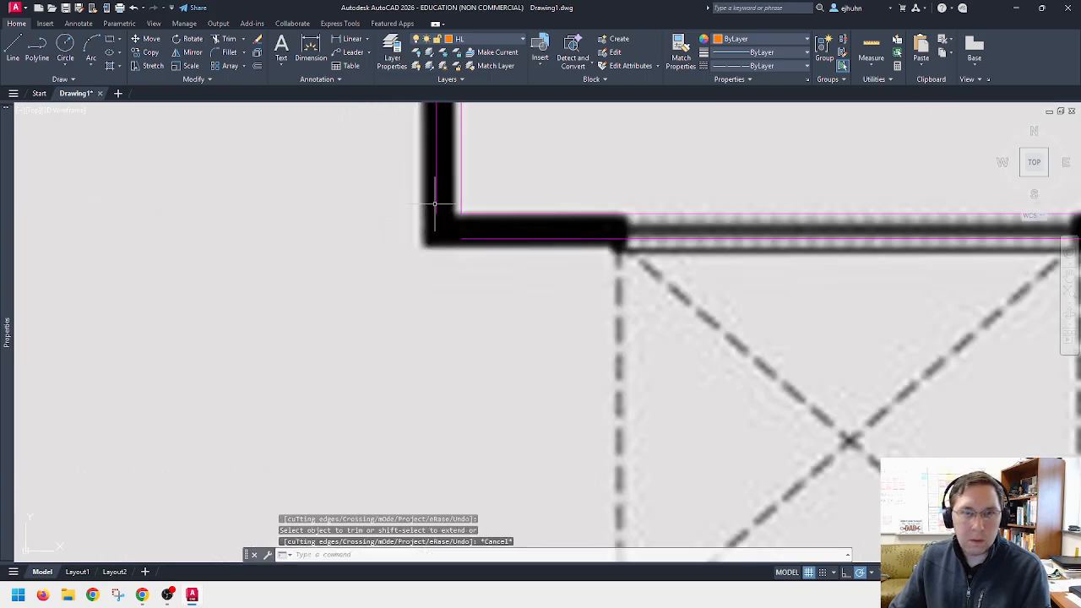
click(436, 205)
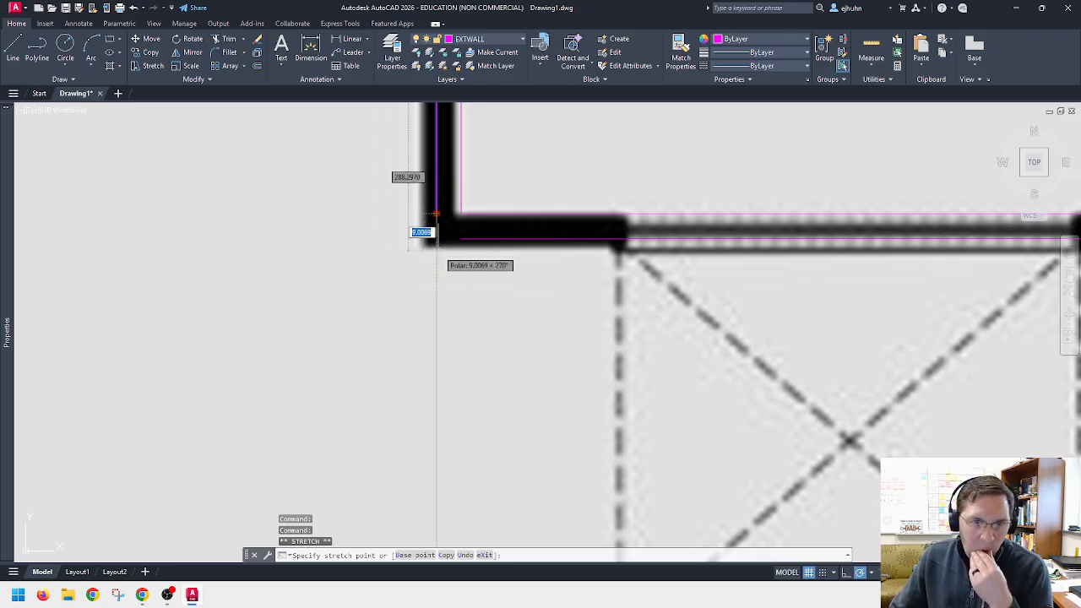
click(436, 213)
key(Escape)
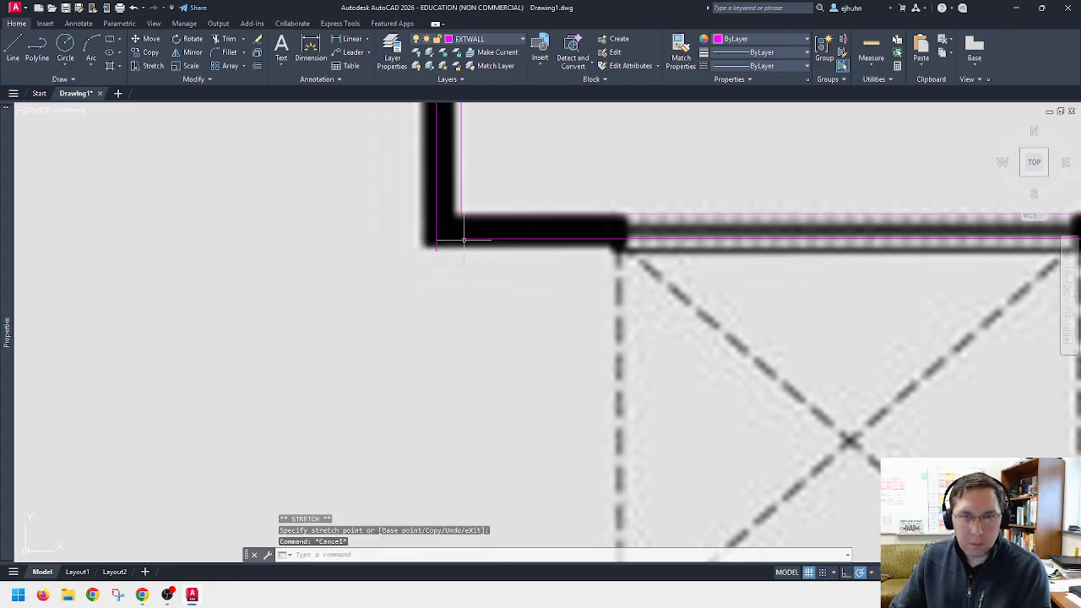
text(ex)
key(Return)
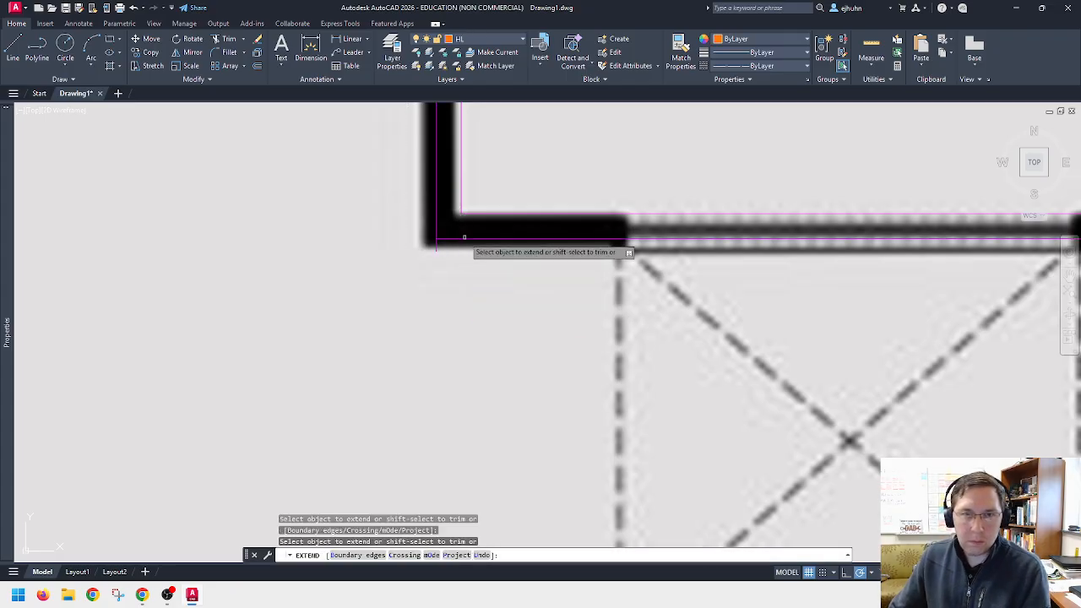
key(Escape)
Step: Snap the lower end of that vertical inner wall line back to its intersection with the lower wall's inner line
click(436, 246)
click(436, 249)
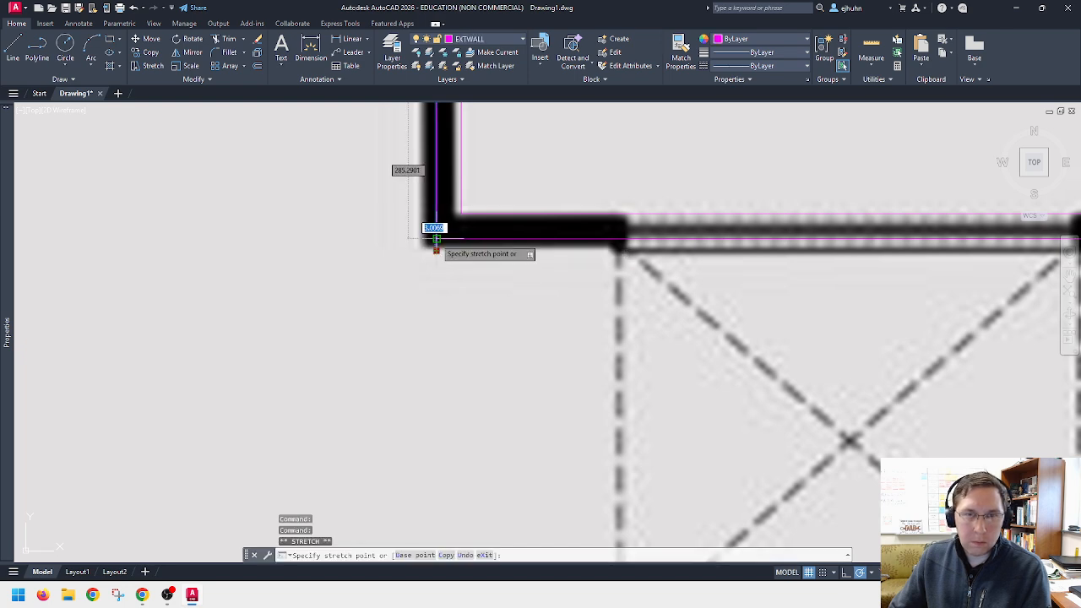
click(436, 239)
key(Escape)
Step: Trim the overlapping inner wall line ends at the garage's upper corner where it meets the covered area
scroll(485, 281, down, 6)
middle_drag(485, 179, 552, 340)
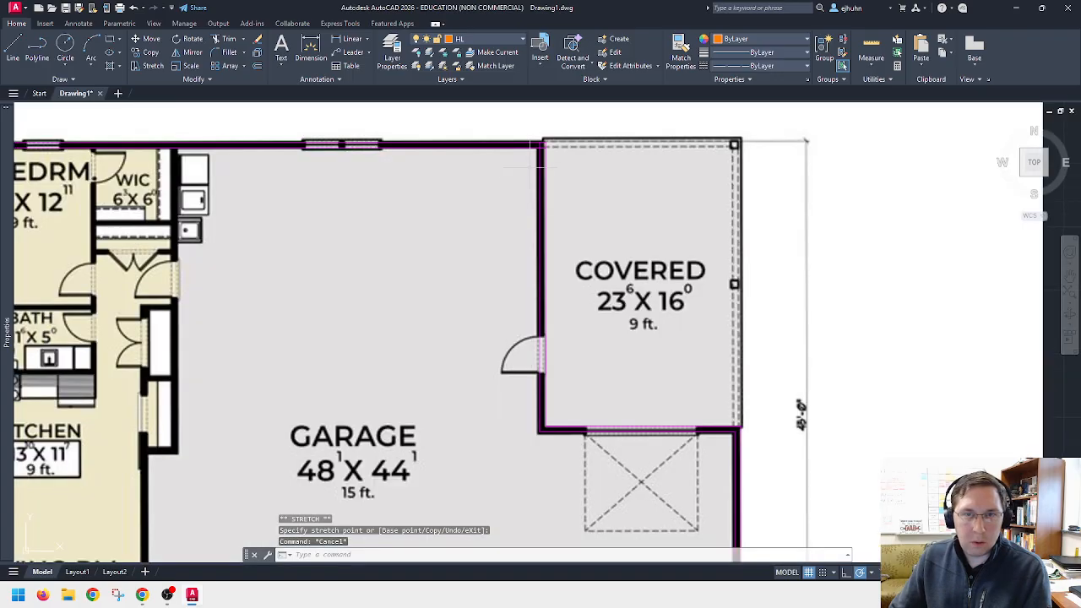
scroll(537, 145, up, 4)
text(tr)
key(Return)
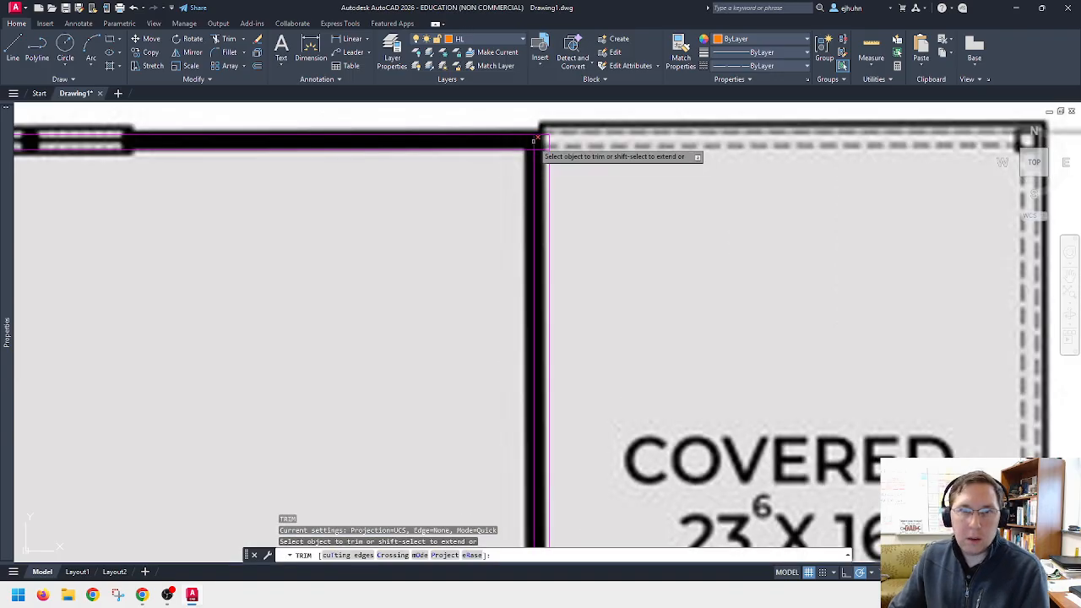
scroll(630, 177, down, 6)
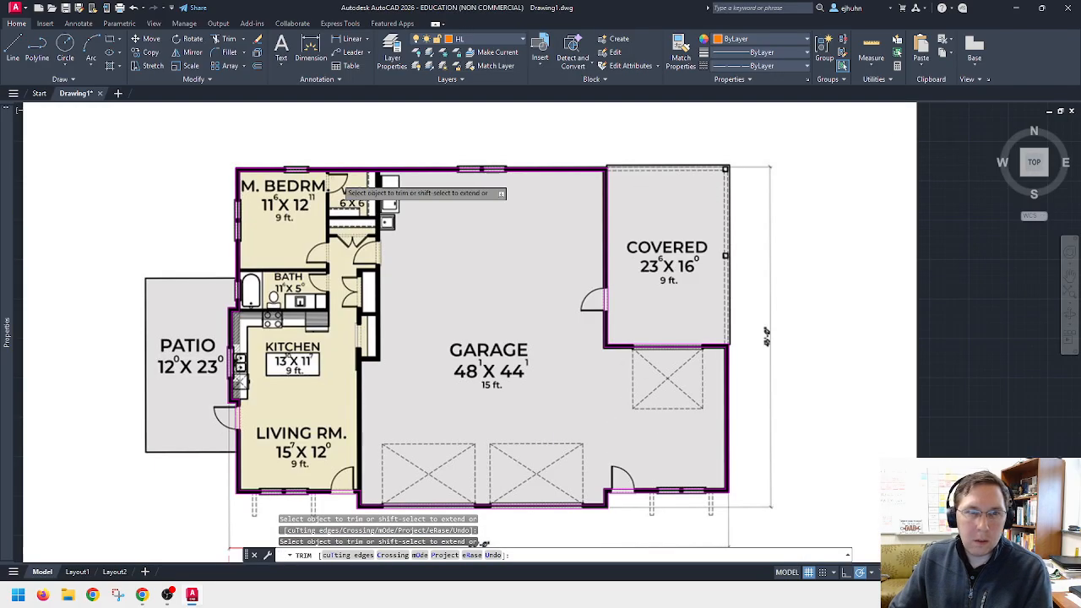
scroll(241, 173, up, 4)
scroll(236, 168, down, 2)
scroll(238, 174, down, 2)
key(Escape)
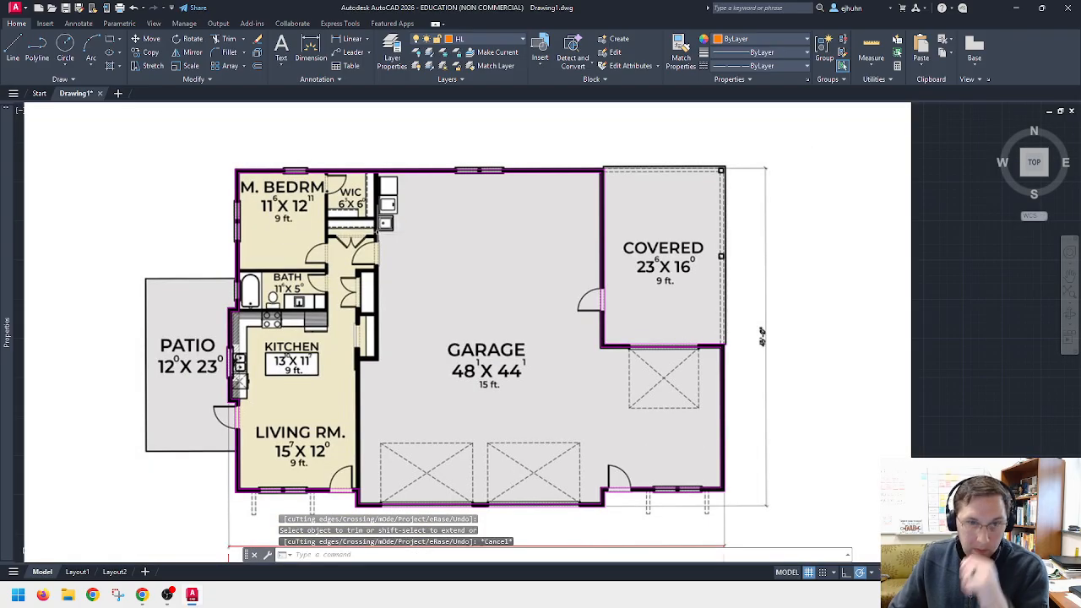
Step: Turn off layer 0 to check the traced exterior walls without the floor plan image
middle_drag(447, 277, 483, 244)
scroll(483, 243, up, 1)
scroll(483, 243, down, 3)
scroll(485, 243, up, 1)
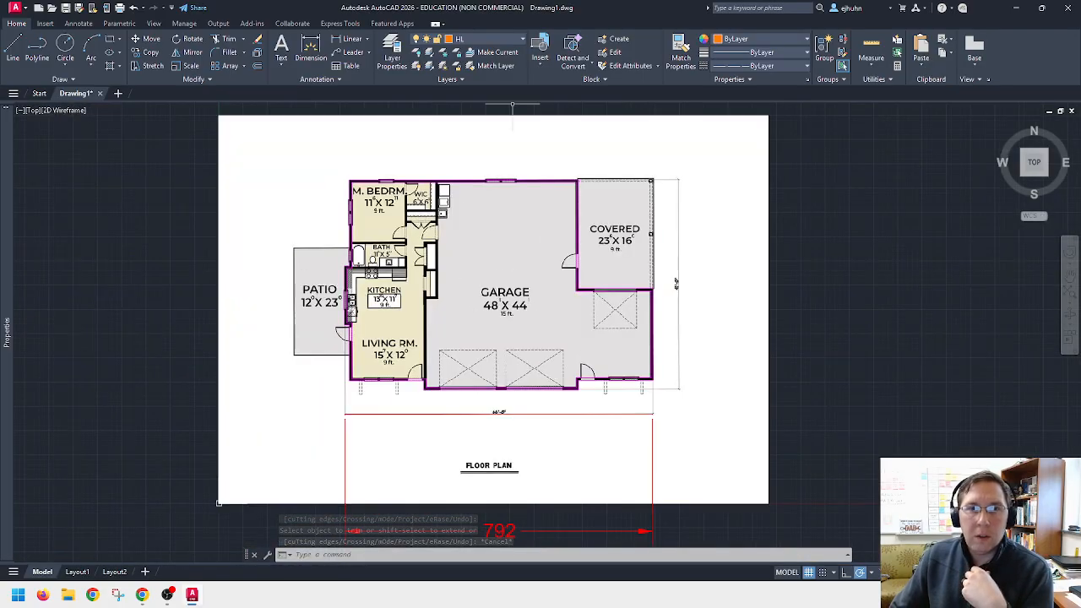
click(467, 39)
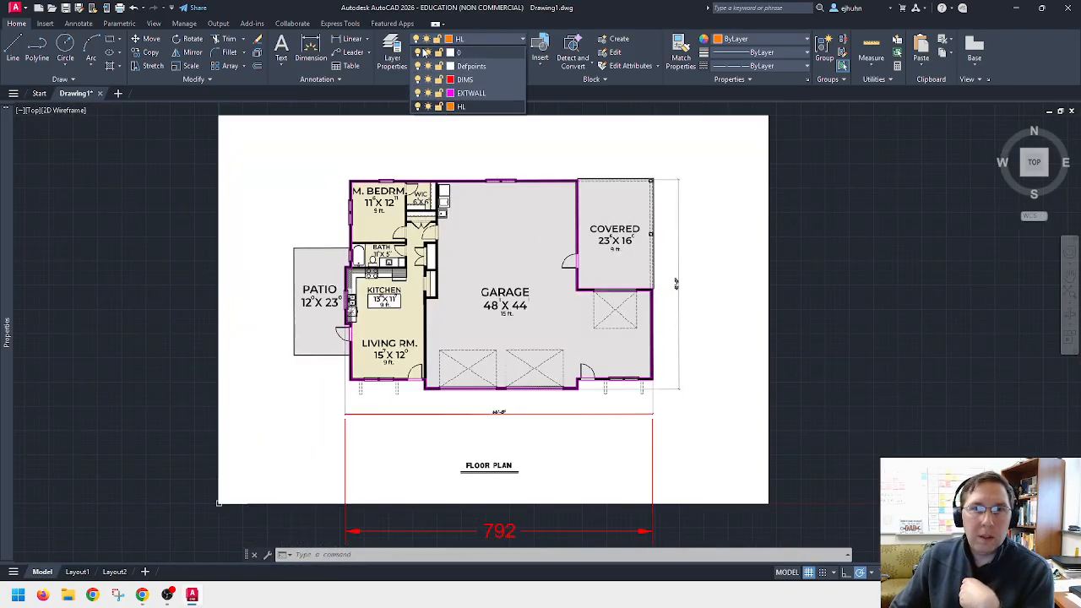
click(418, 52)
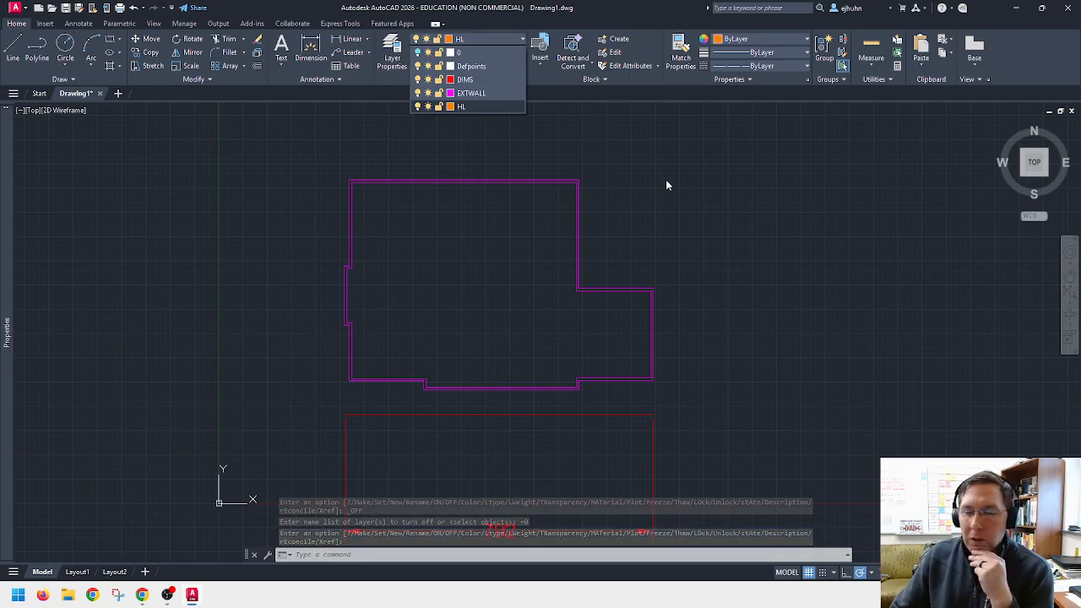
Step: Make EXTWALL the current layer and turn layer 0 back on
click(472, 94)
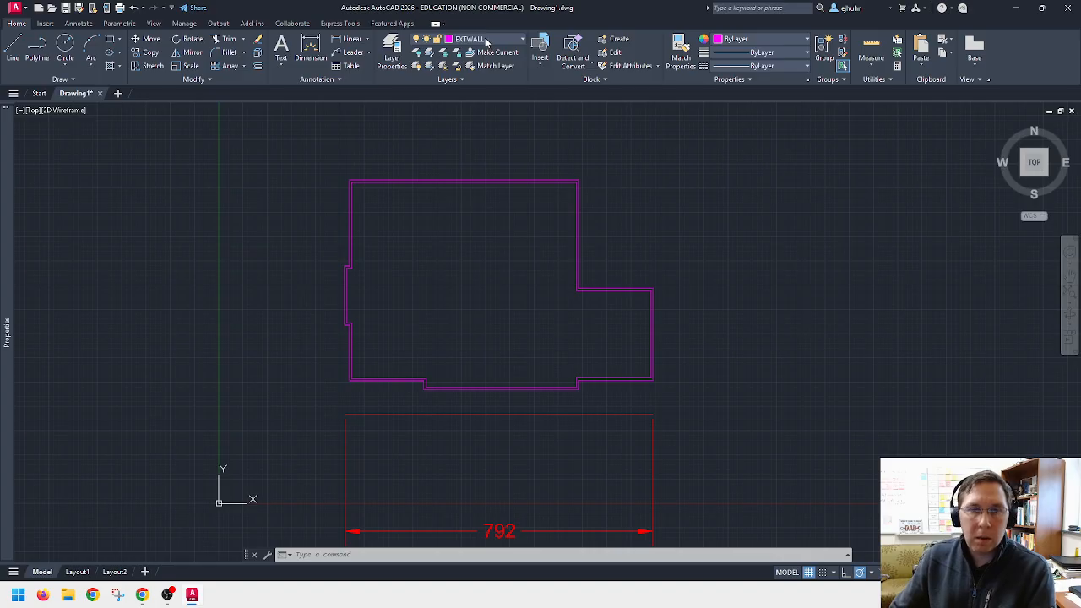
click(486, 43)
click(418, 52)
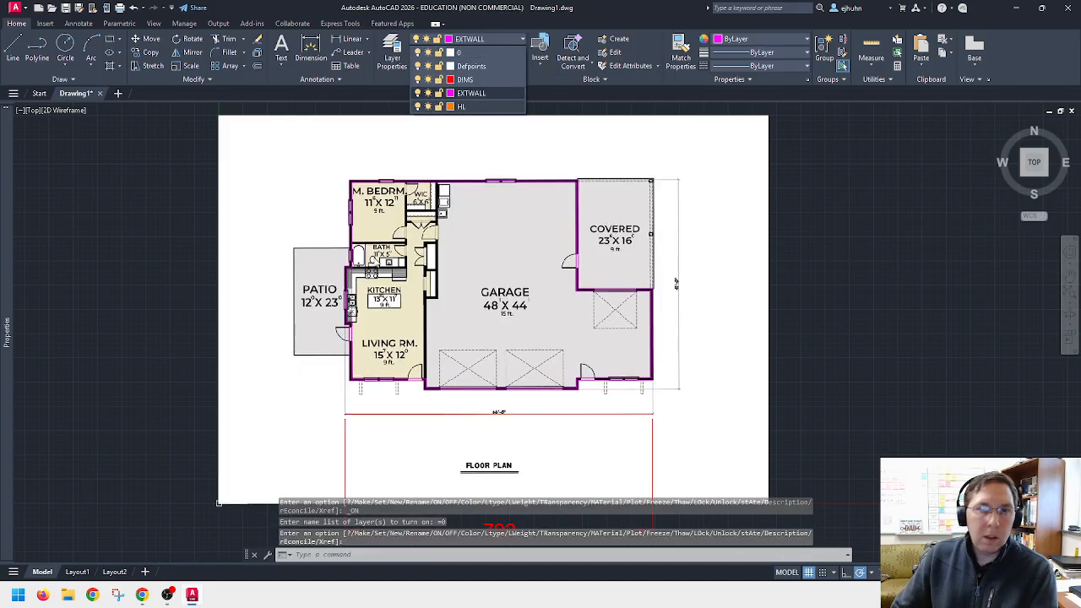
Step: Draw the garage-side wall line from the corner beside the living room entry door up to the closet jog and across its lower edge
scroll(367, 332, up, 3)
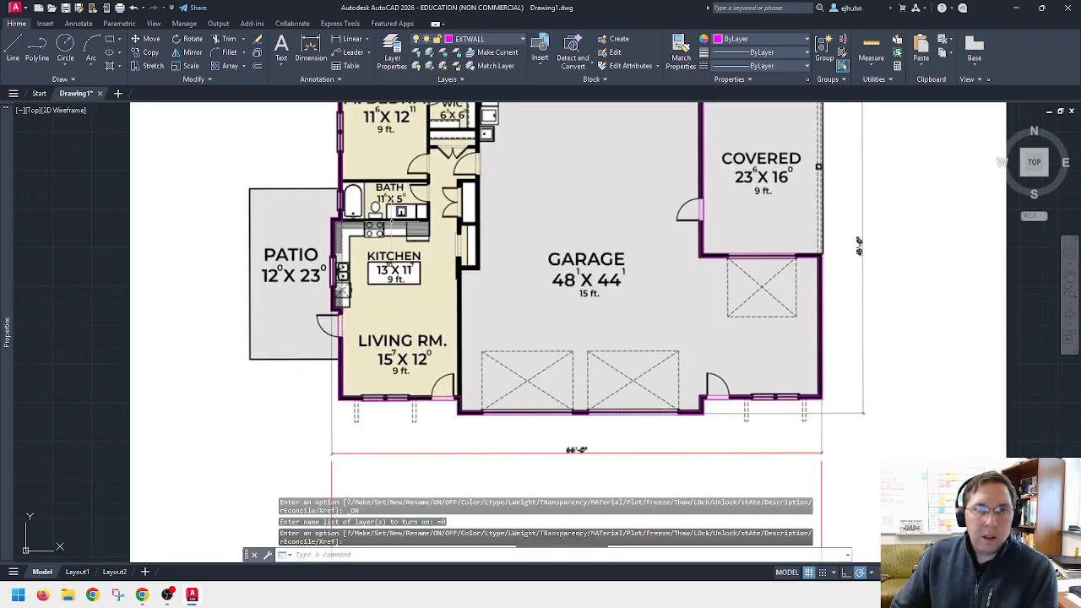
mouse_move(391, 227)
middle_down()
mouse_move(381, 309)
mouse_move(369, 229)
mouse_move(373, 251)
middle_up()
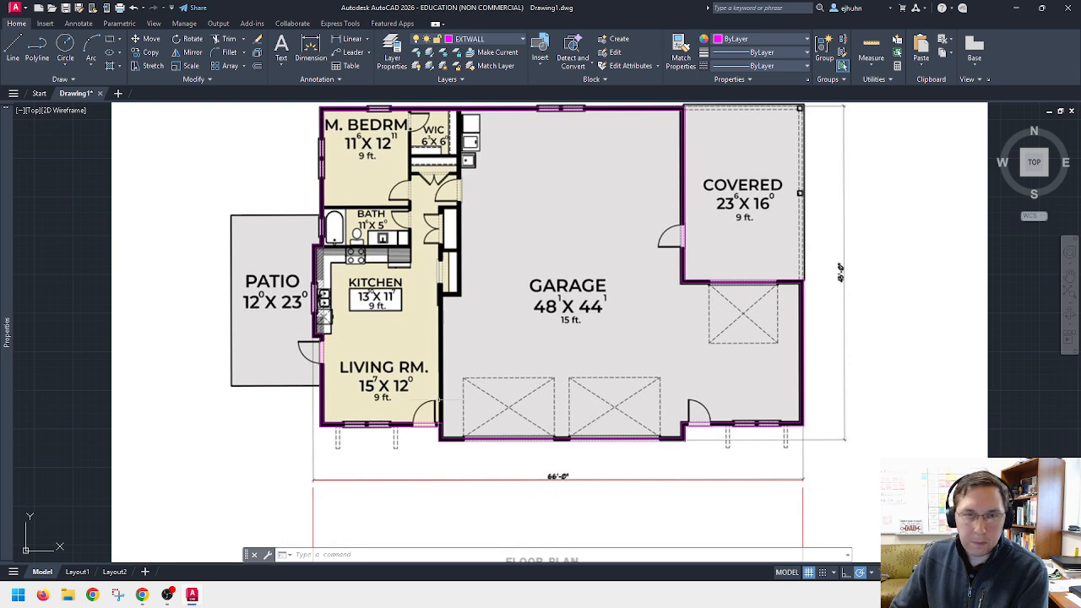
scroll(441, 407, up, 4)
text(l)
key(Return)
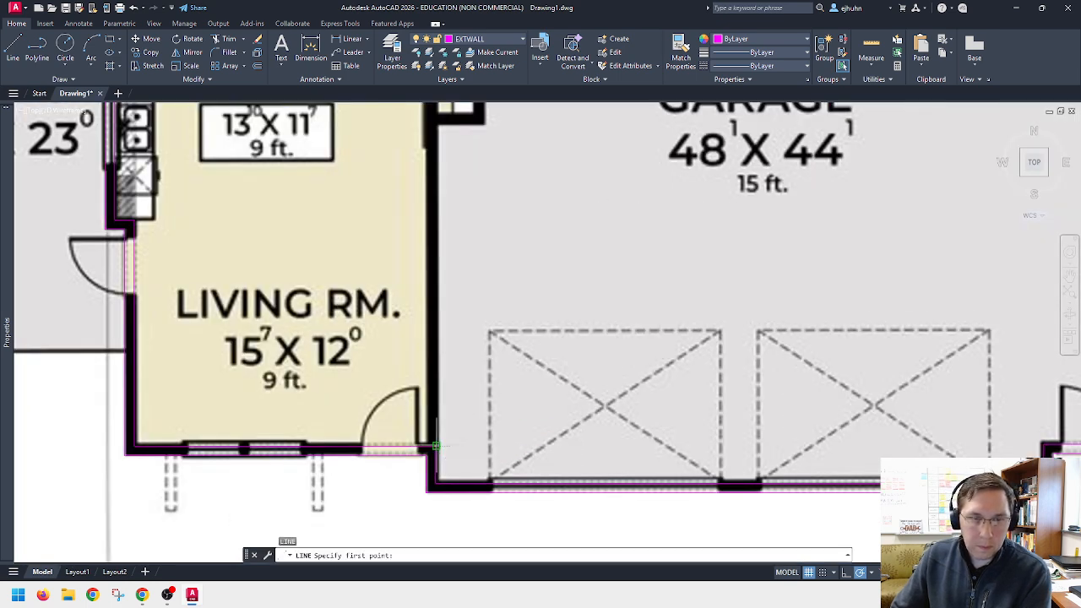
click(436, 446)
middle_drag(429, 178, 448, 236)
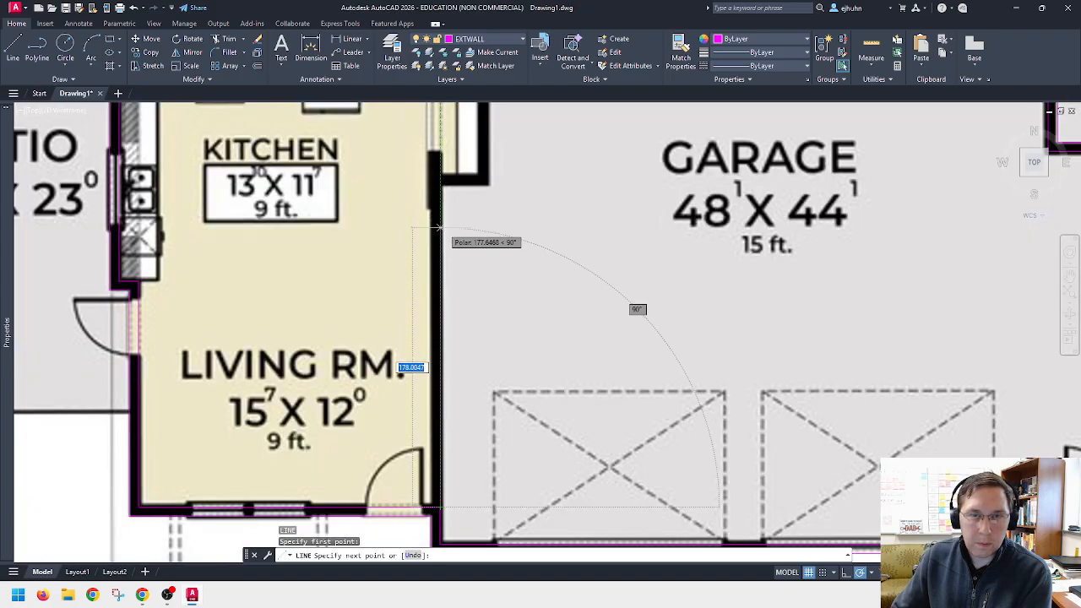
click(438, 184)
click(488, 194)
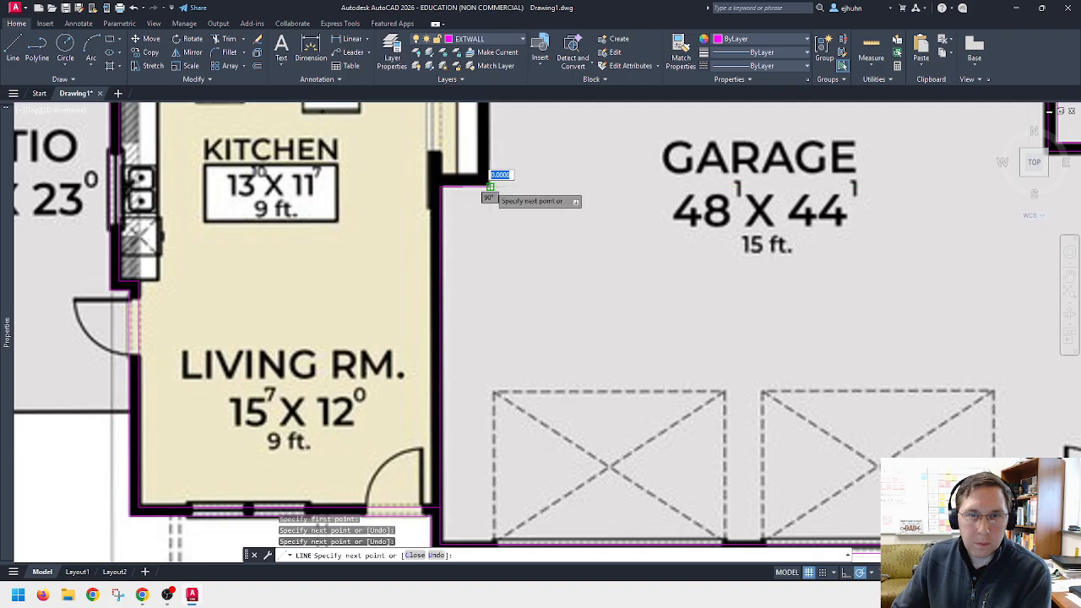
Step: Continue the garage-side wall line from the closet jog's outer corner straight up to the upper exterior wall's inner line
middle_drag(487, 151, 511, 362)
middle_drag(504, 189, 514, 337)
scroll(534, 259, down, 2)
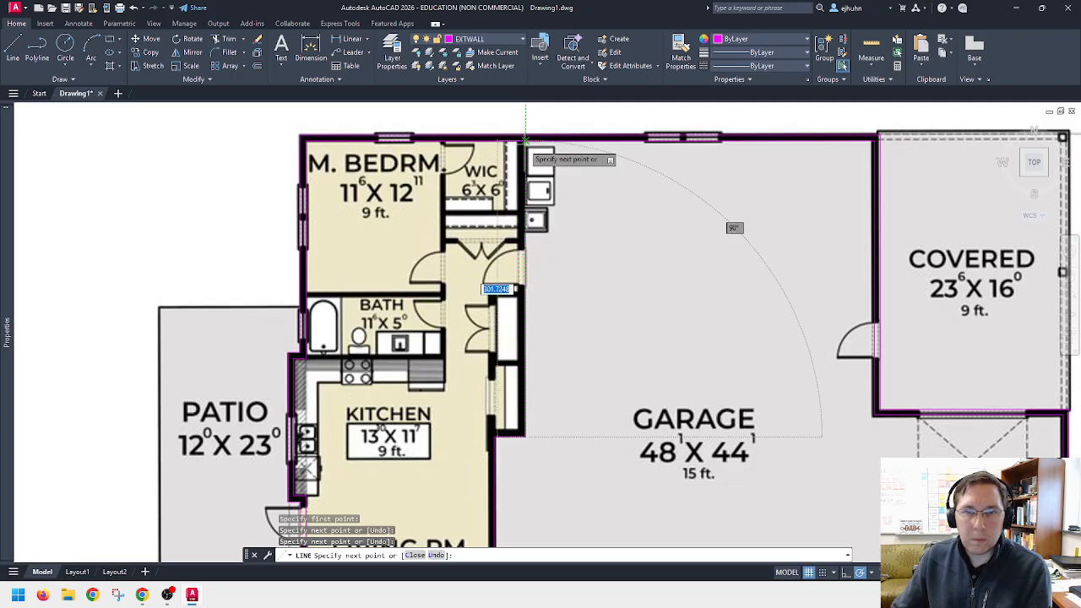
key(Escape)
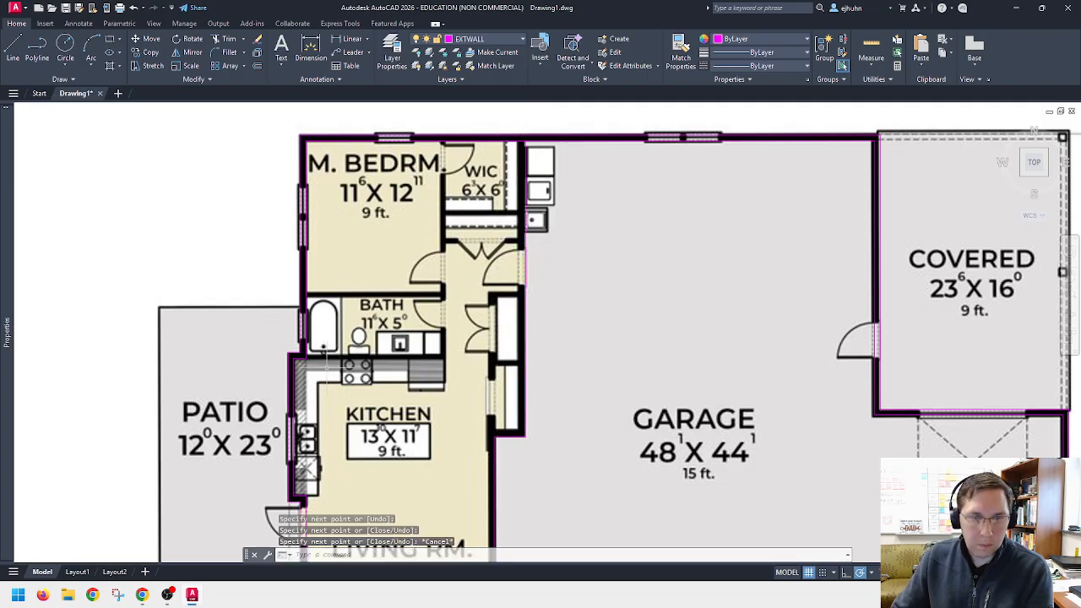
Step: Draw a wall line about 143 long between bath and kitchen to the hallway, and continue it up to the upper exterior wall's inner line
key(Return)
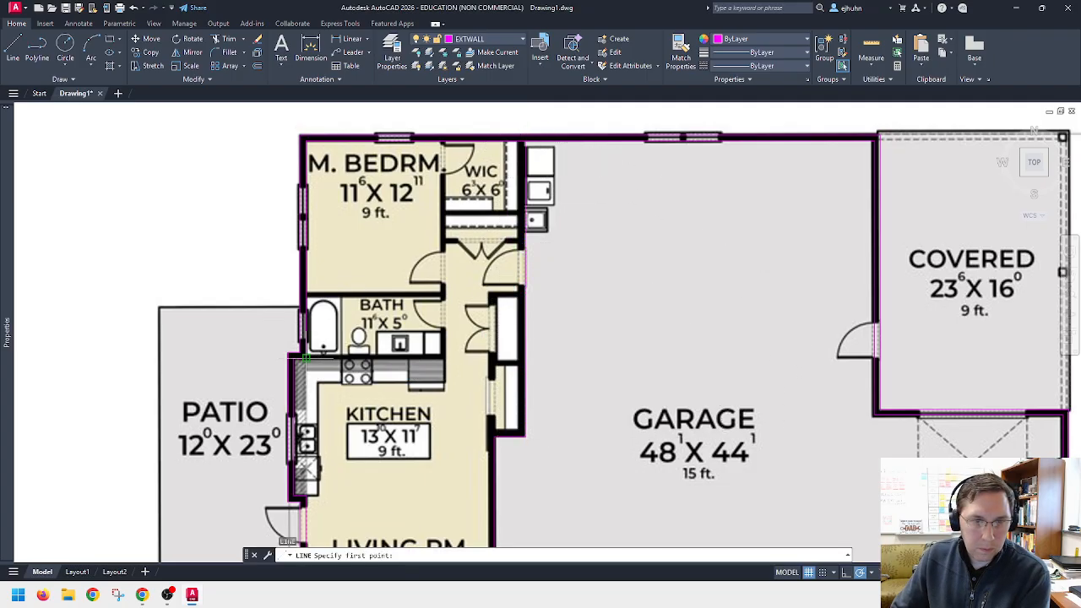
click(306, 357)
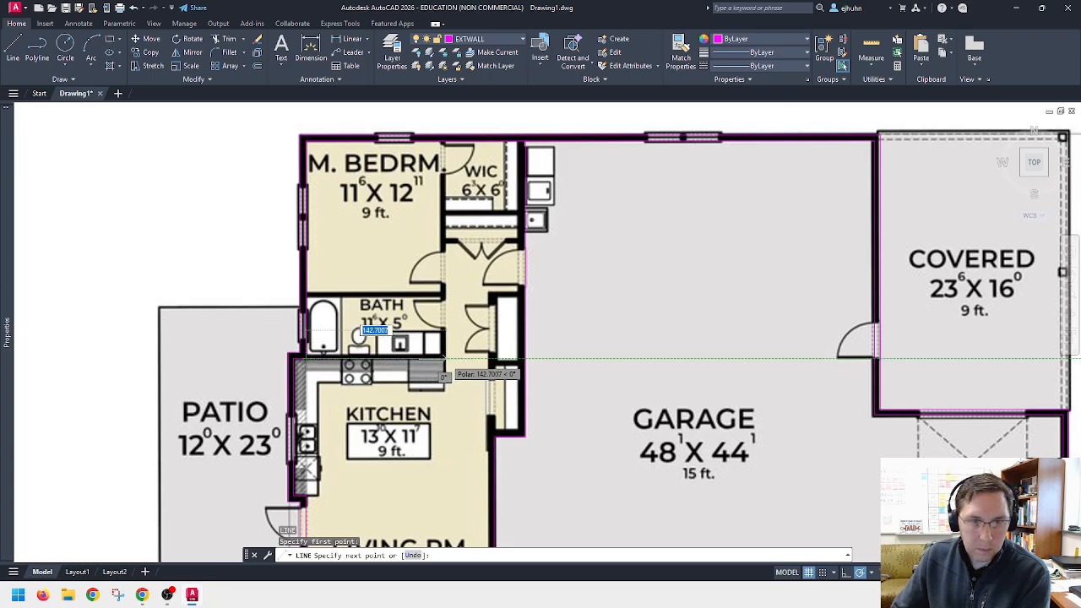
click(444, 358)
click(446, 140)
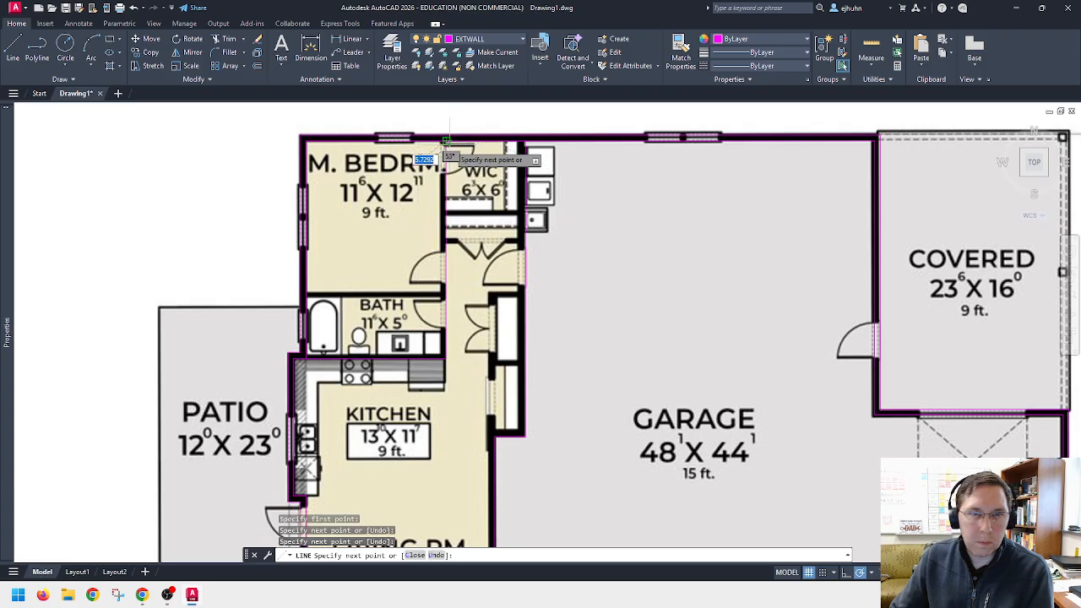
key(Escape)
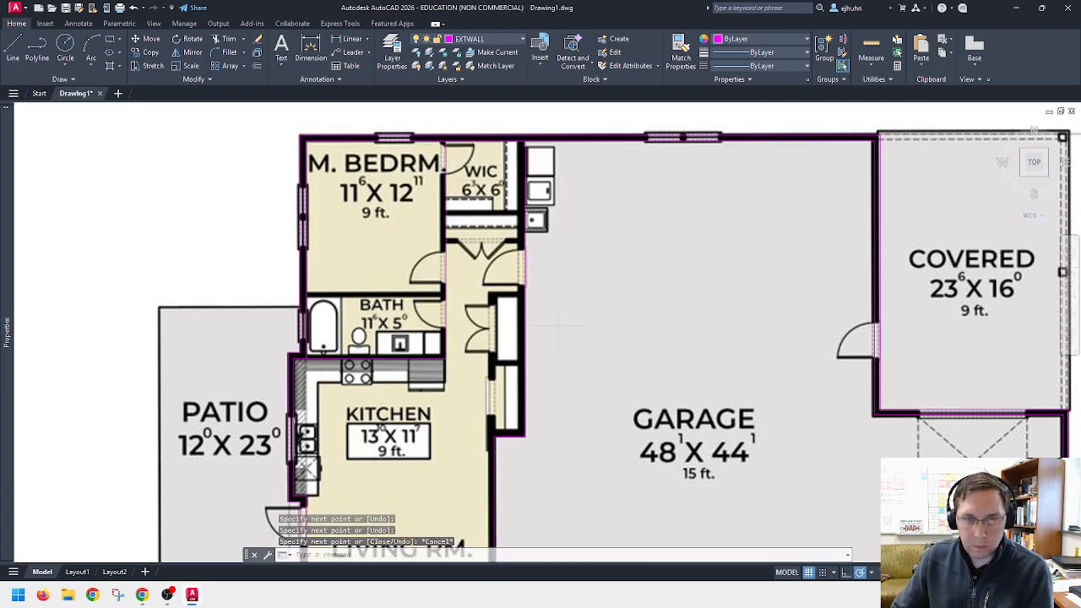
Step: Examine the interior walls between house and garage, including the wall thickness near the closet and the hallway walls
mouse_move(557, 324)
middle_down()
mouse_move(557, 237)
mouse_move(559, 322)
middle_up()
middle_drag(557, 252, 558, 280)
middle_drag(547, 356, 550, 202)
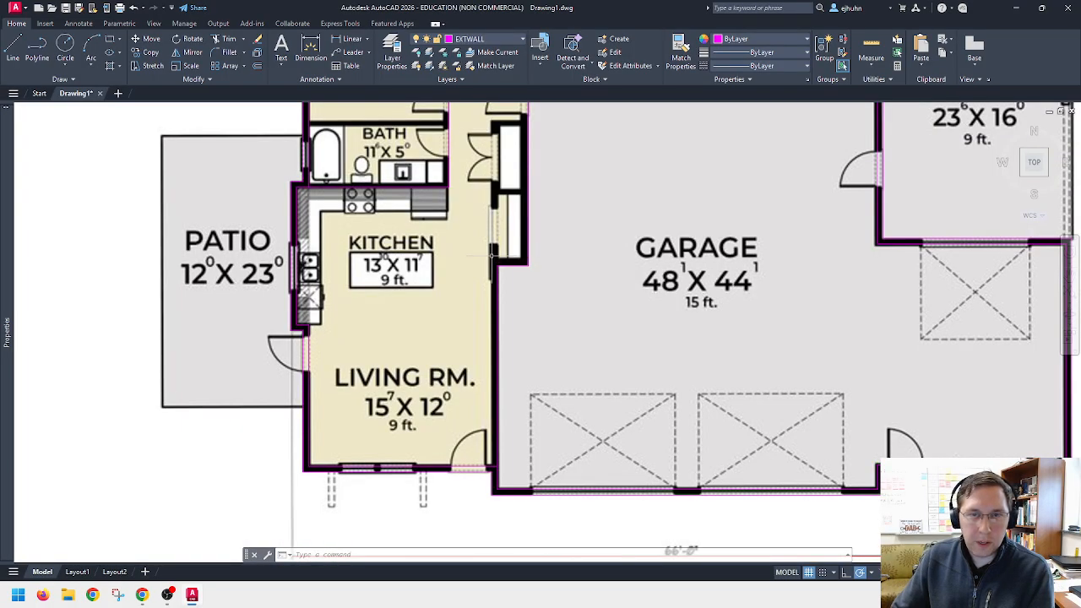
scroll(487, 273, up, 4)
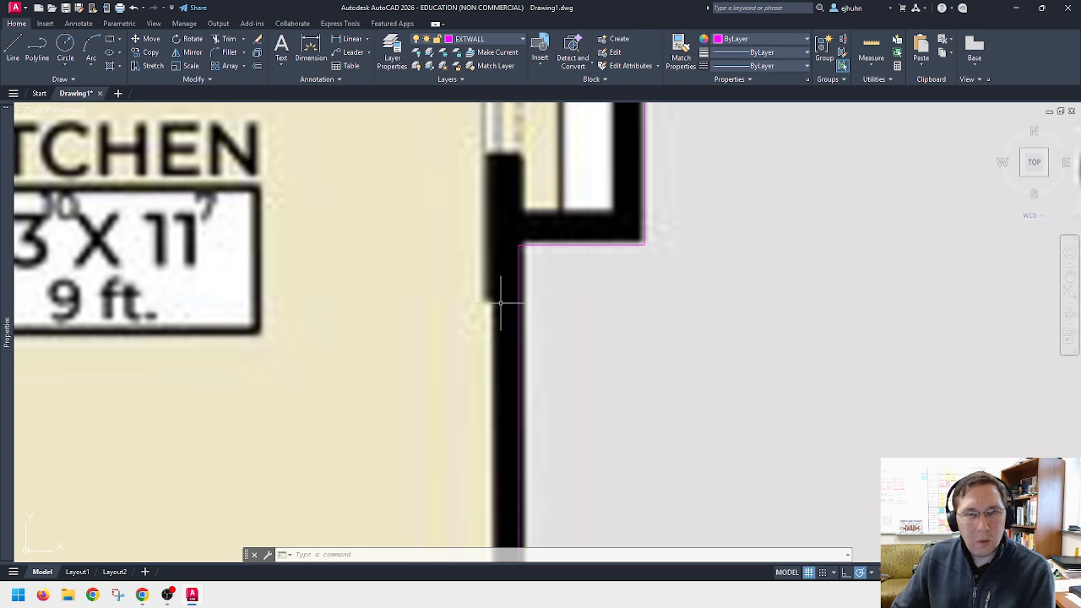
scroll(500, 302, down, 3)
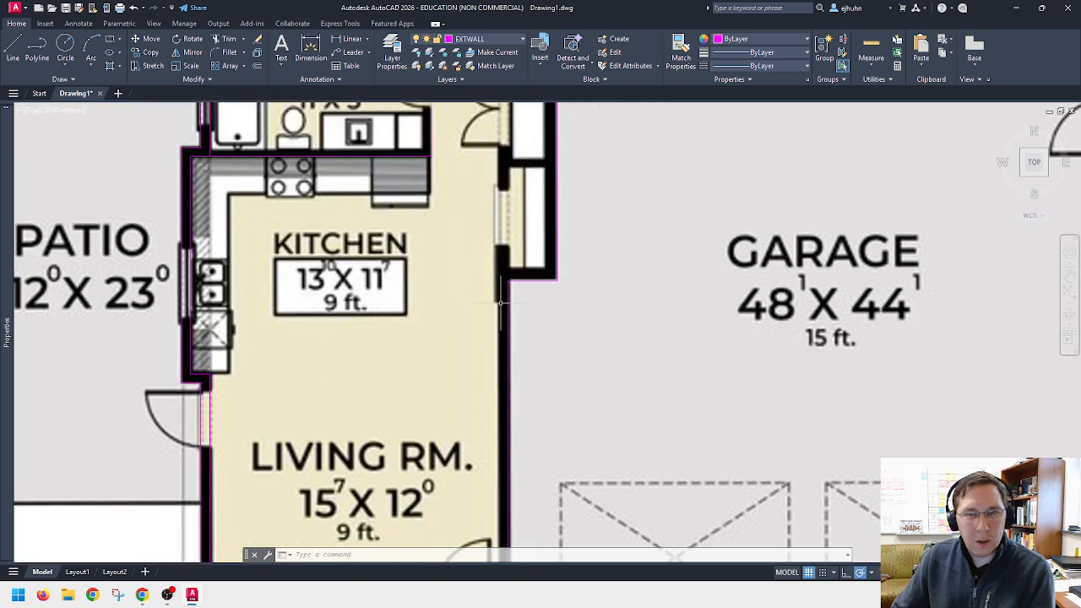
scroll(500, 303, down, 2)
middle_drag(517, 273, 519, 295)
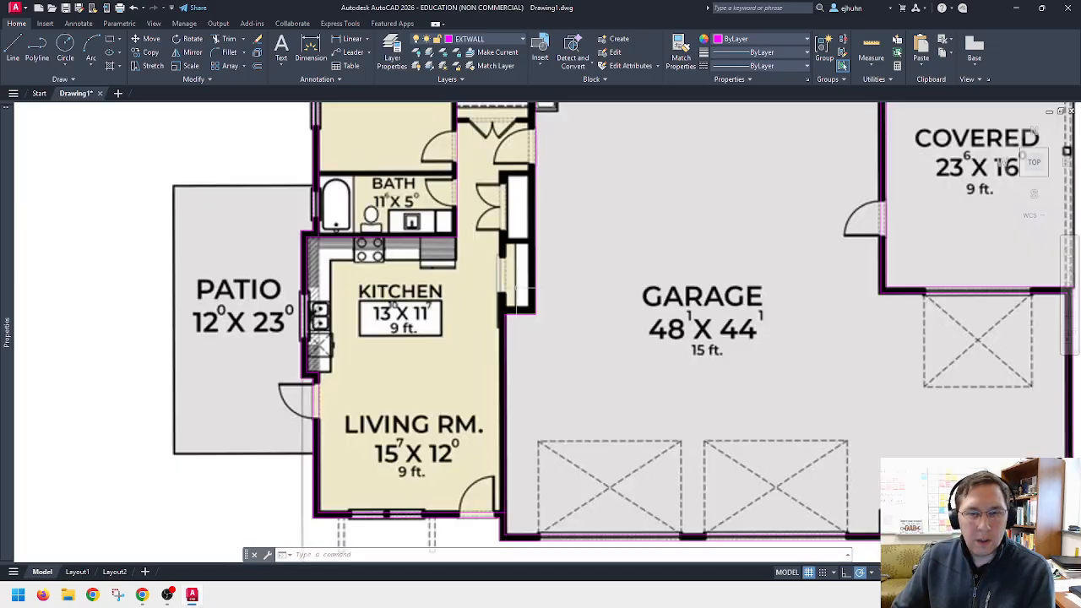
middle_drag(517, 253, 513, 316)
middle_drag(517, 255, 511, 317)
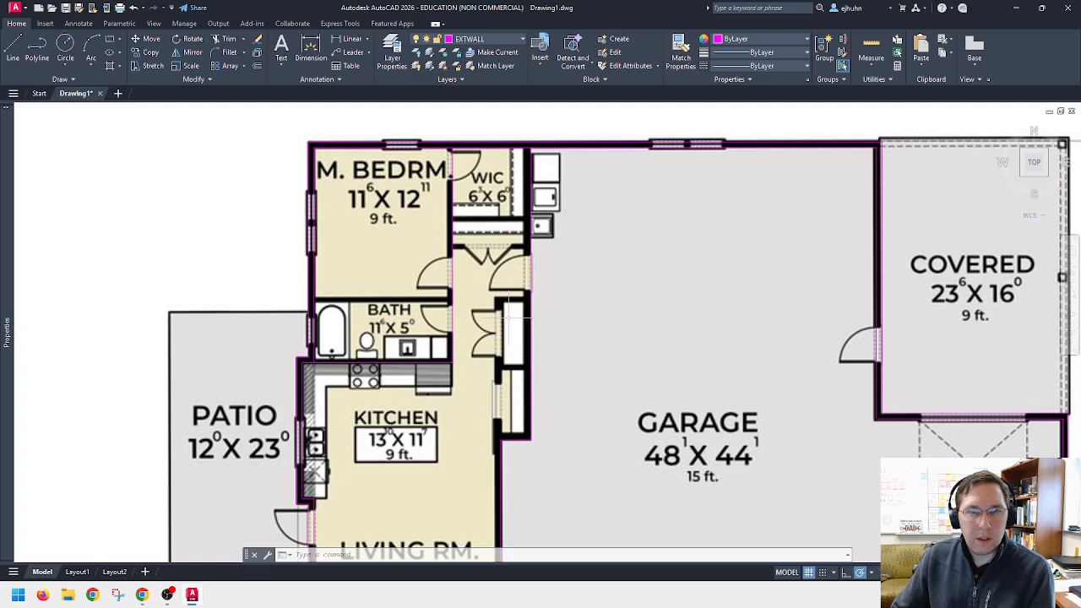
middle_drag(513, 318, 507, 266)
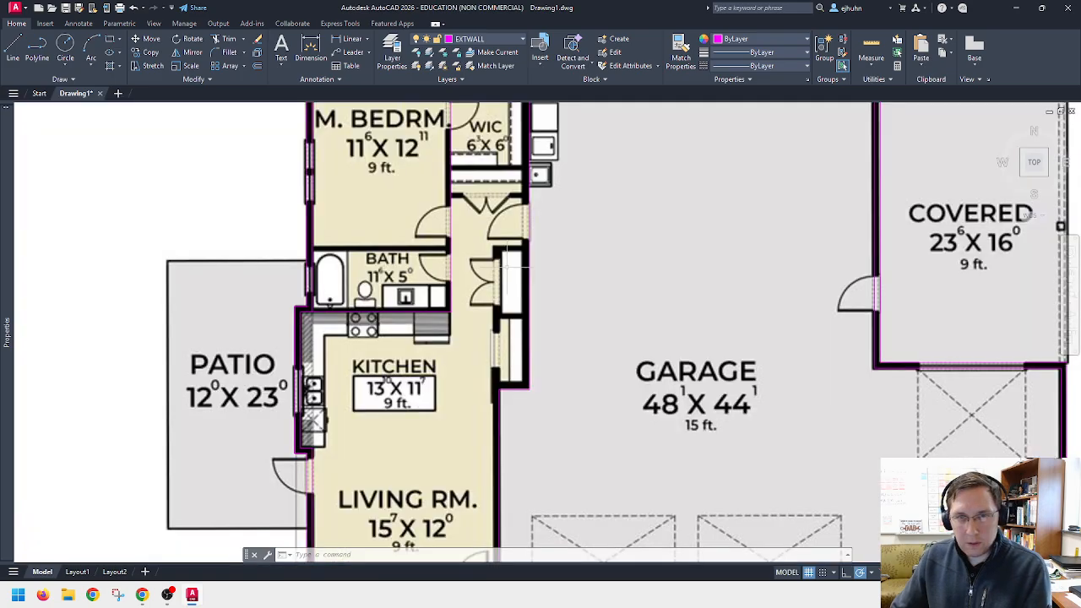
scroll(526, 200, down, 5)
scroll(522, 193, up, 3)
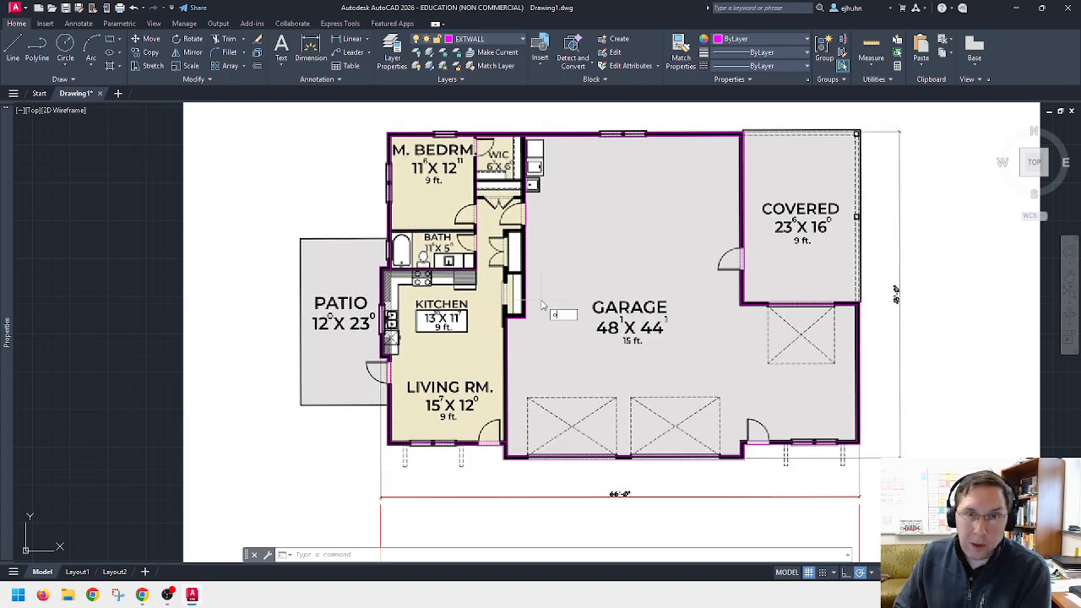
Step: Offset the garage-side wall line, the closet jog line and the wall line below it 6 toward the house
key(Return)
text(6)
key(Return)
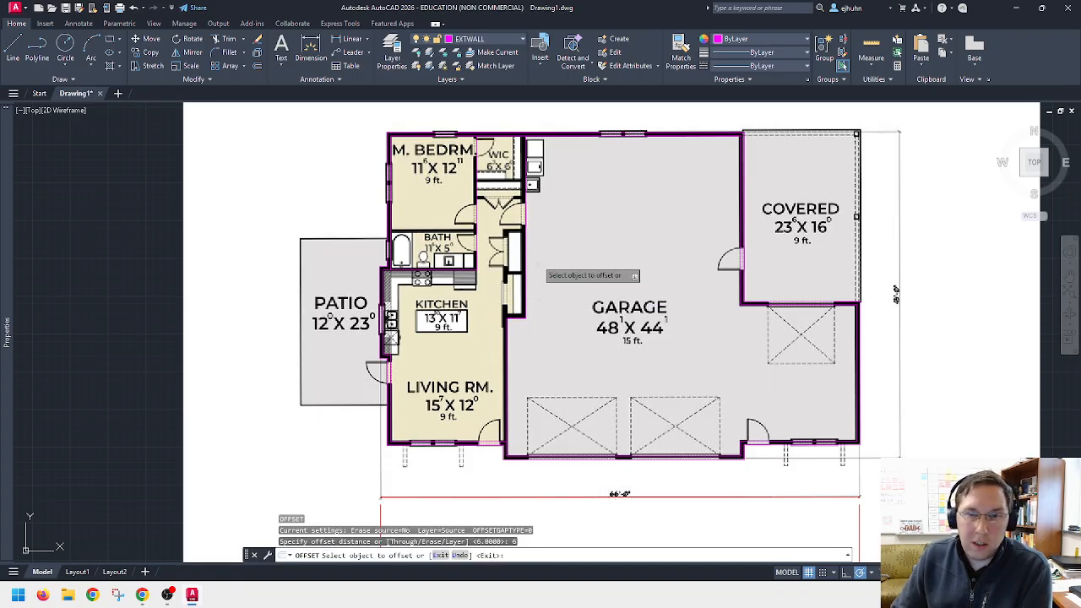
click(524, 250)
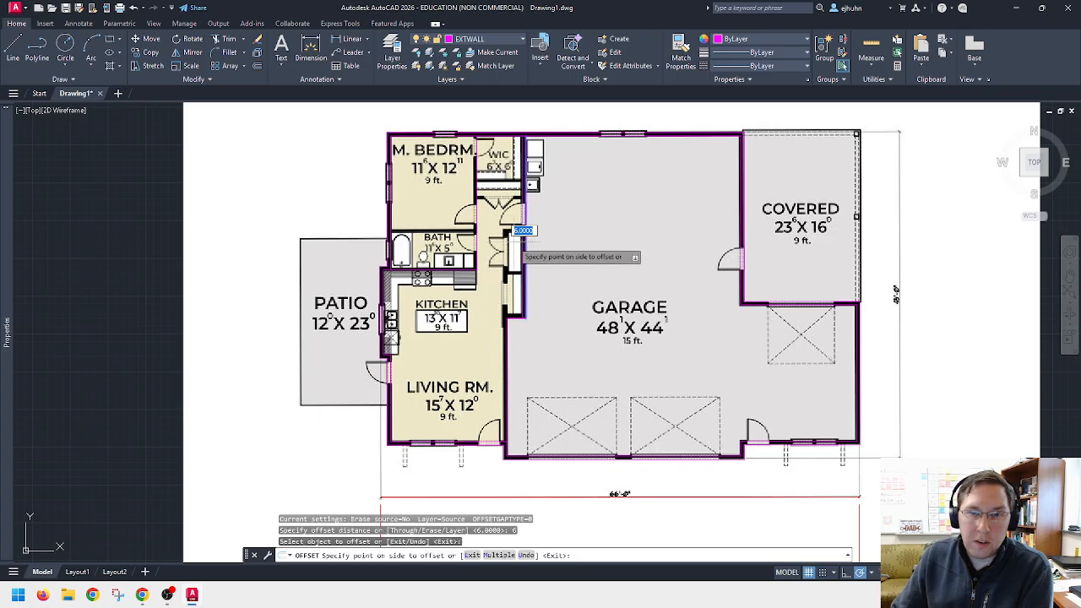
click(516, 319)
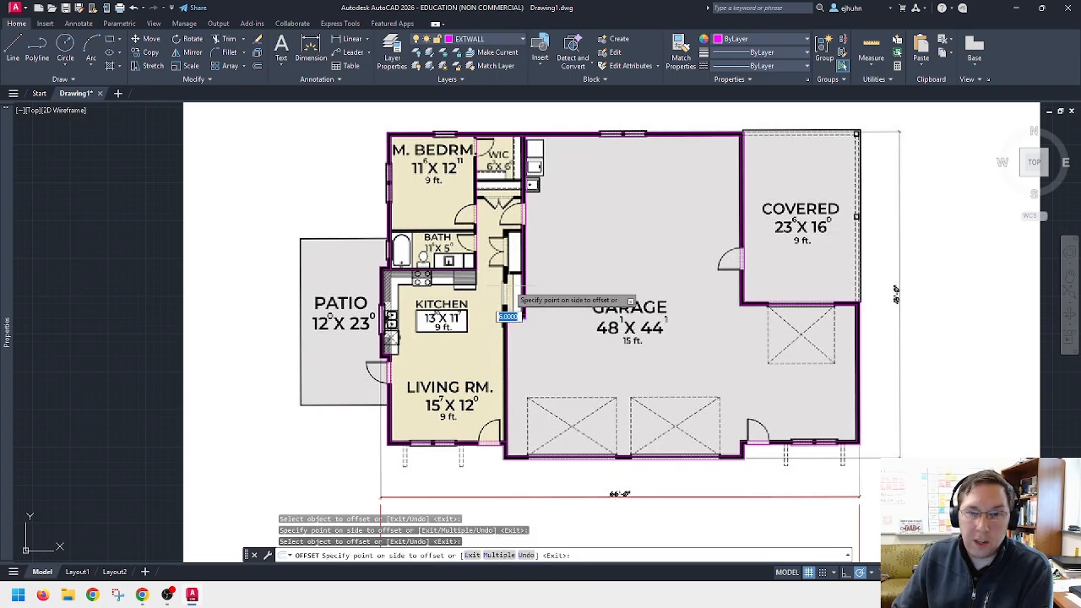
click(509, 287)
click(506, 342)
click(504, 336)
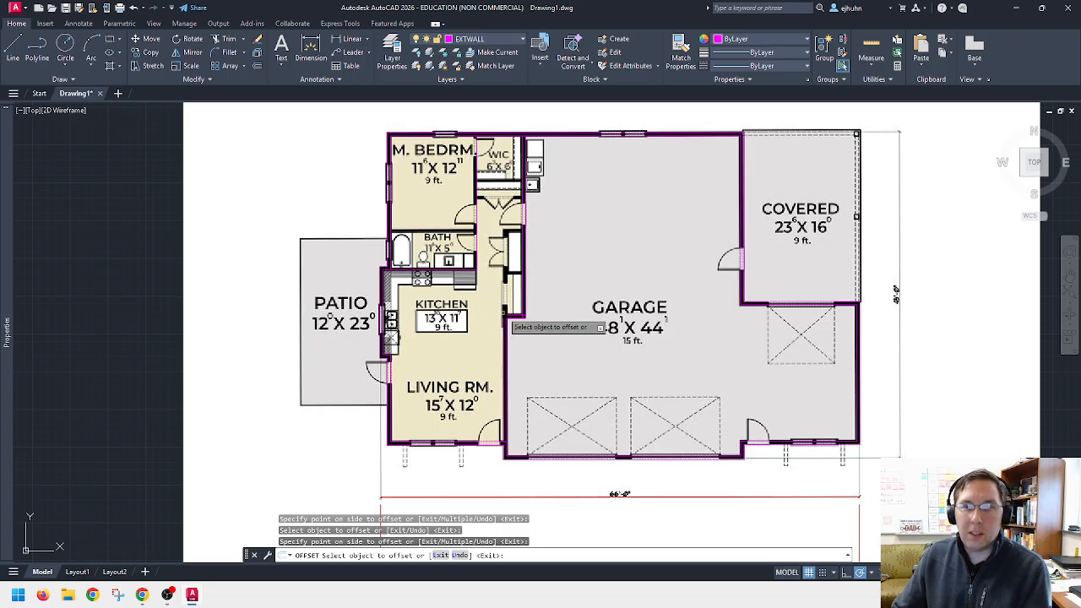
key(Escape)
Step: Join the offset jog line and the inner wall line below it into a clean corner, extending and stretching their ends
scroll(508, 328, up, 10)
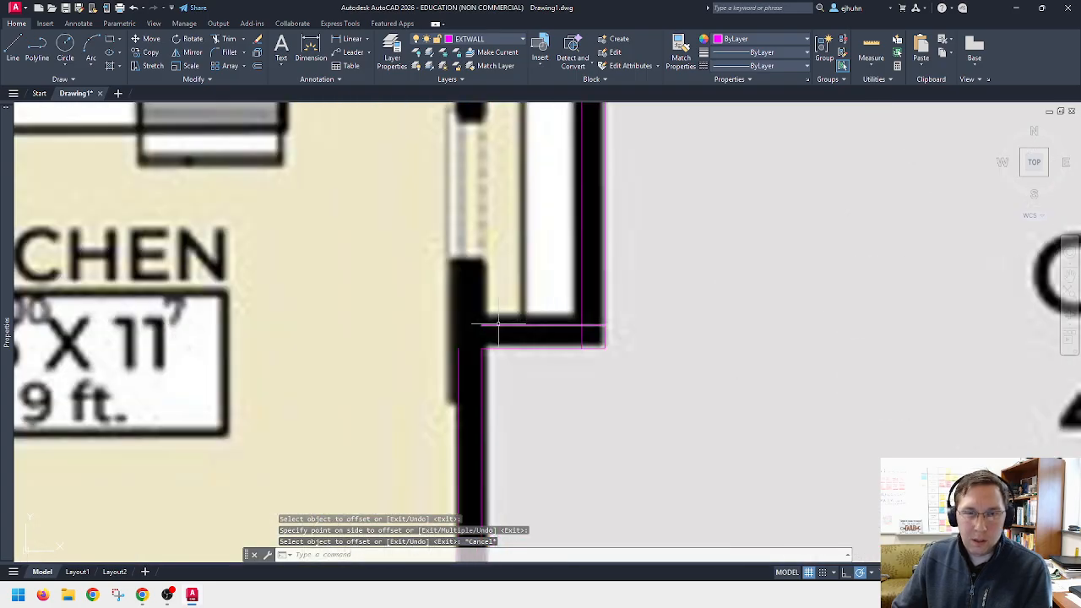
click(499, 324)
click(455, 325)
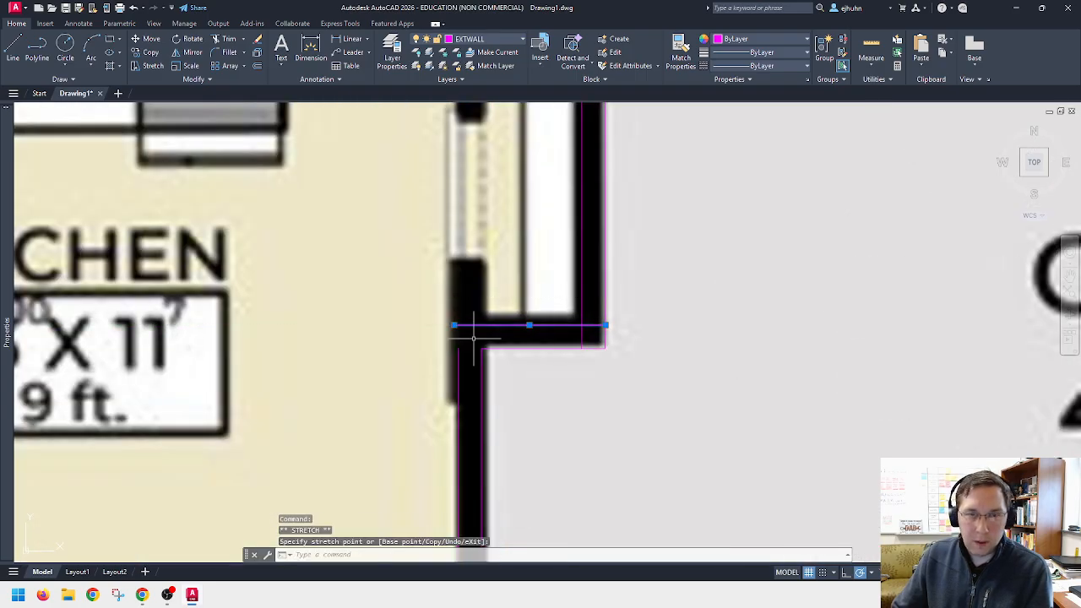
key(Escape)
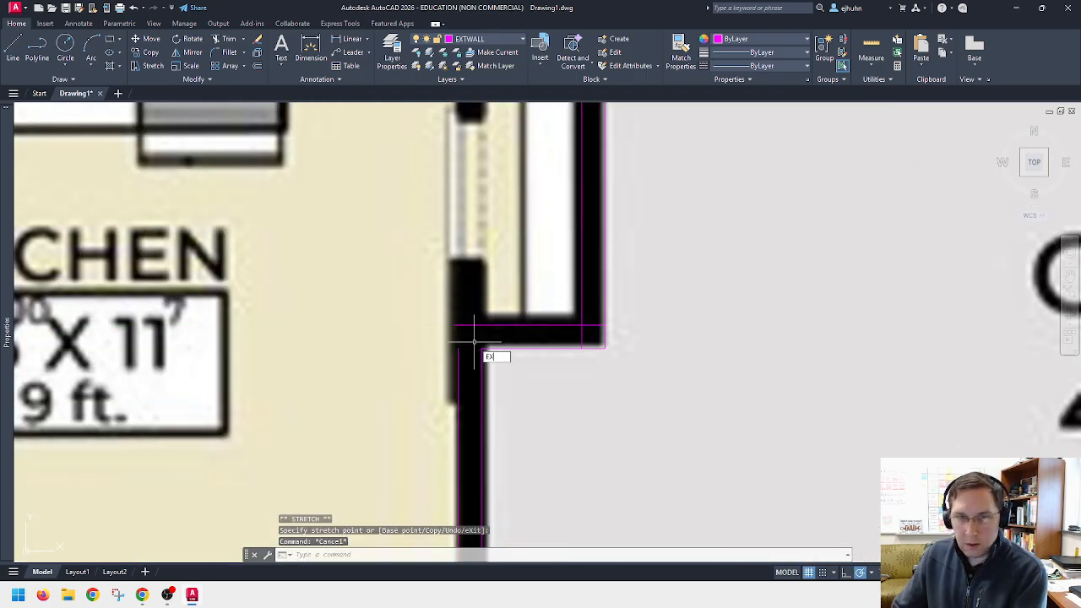
text(EX)
key(Return)
key(Escape)
click(462, 325)
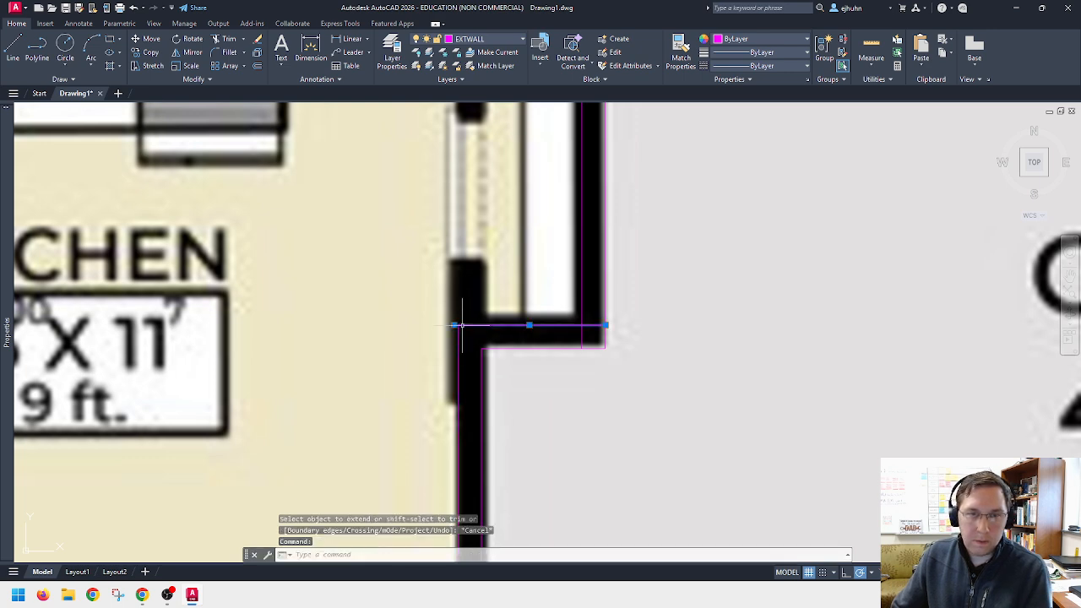
click(456, 325)
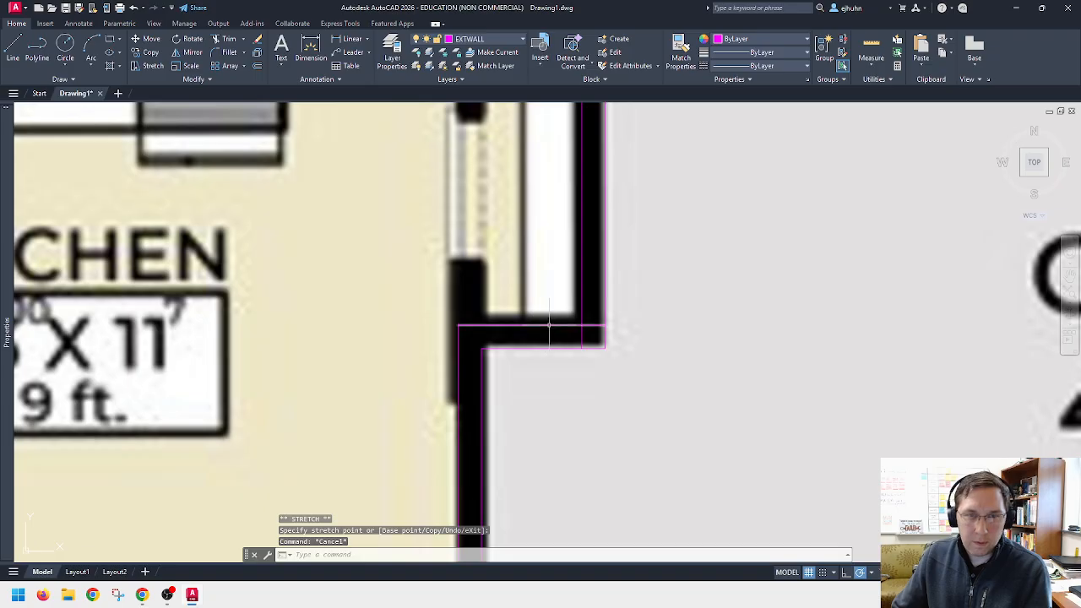
Step: Trim the overlapping ends of the offset wall lines at the closet jog's outer corner
text(TR)
key(Return)
click(593, 325)
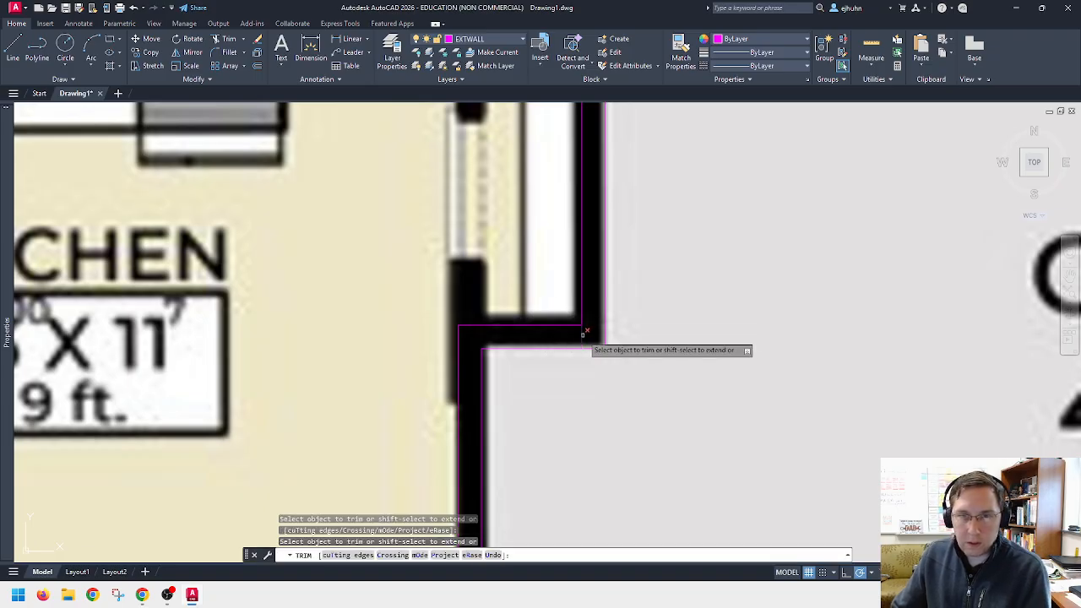
click(583, 335)
key(Escape)
Step: Offset the hallway wall line 5 toward the bedroom and the bath-kitchen wall line 5 toward the bath
scroll(590, 350, down, 8)
scroll(537, 233, up, 3)
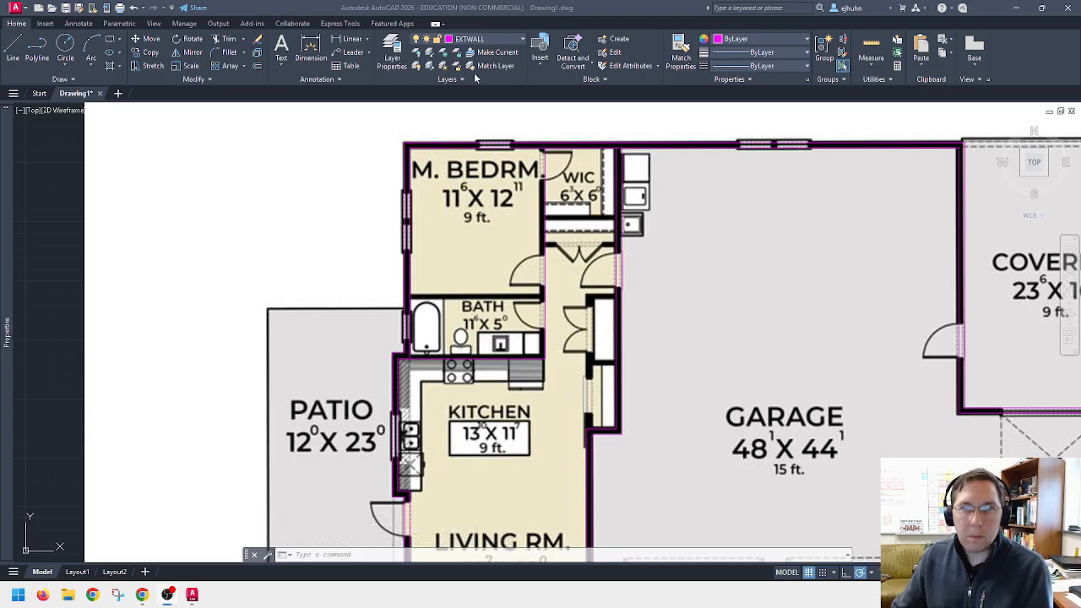
key(Return)
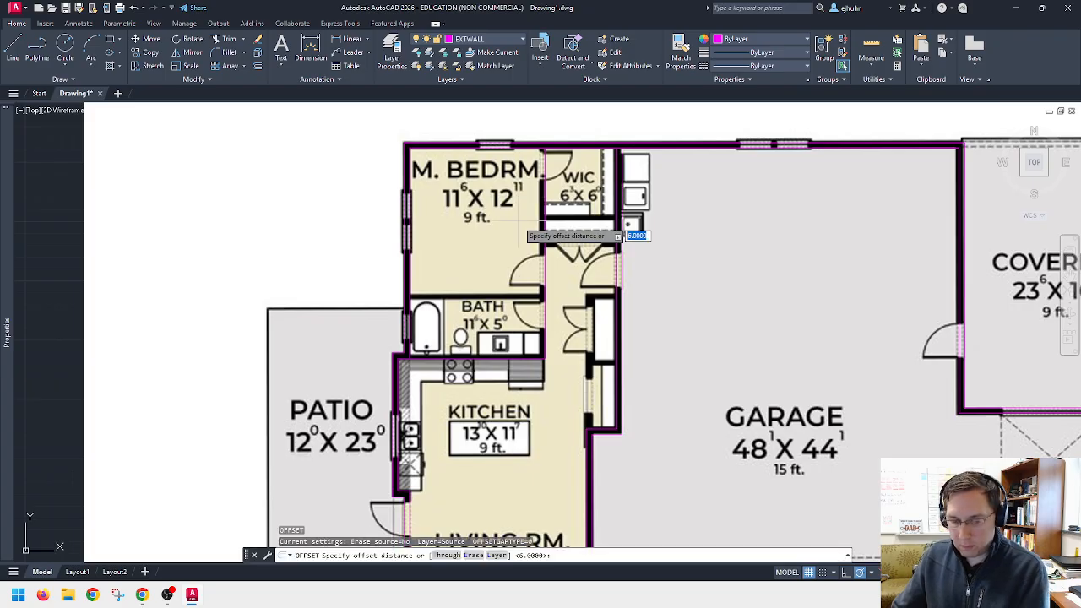
text(5)
key(Return)
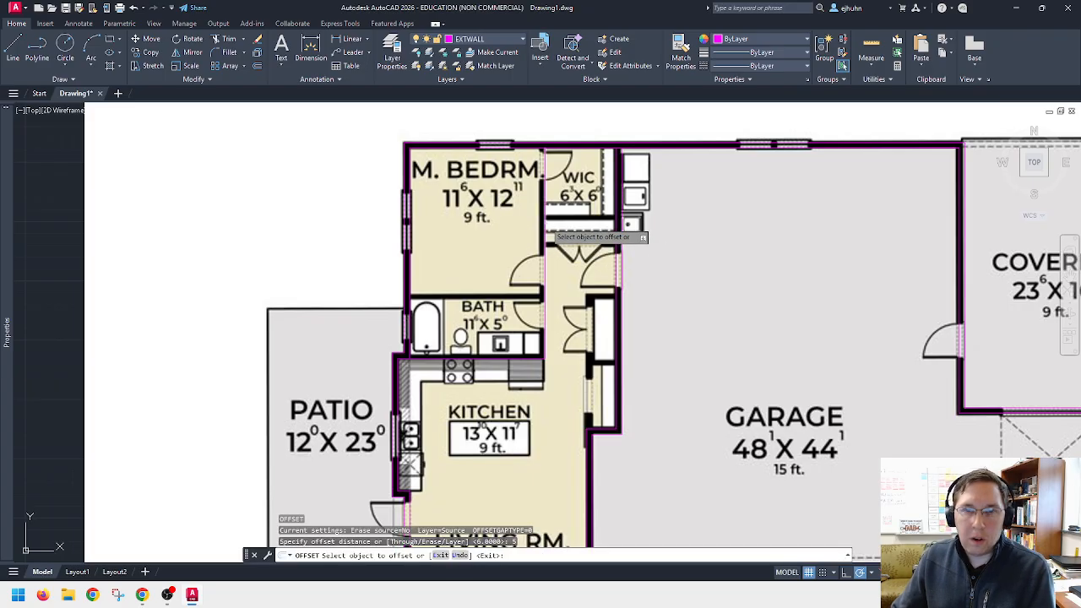
click(541, 227)
click(531, 212)
click(501, 356)
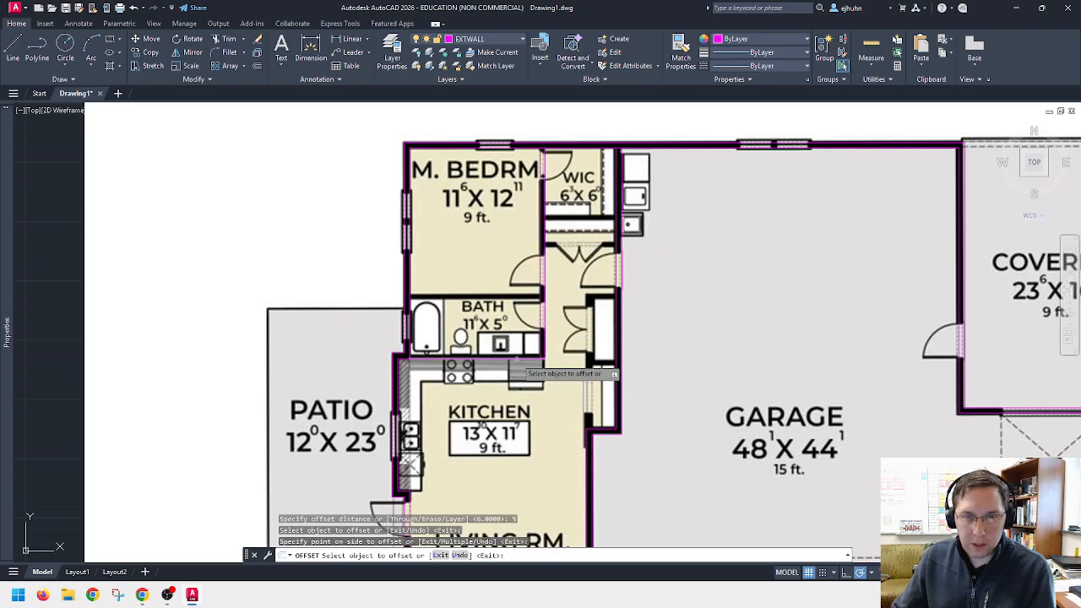
click(512, 343)
key(Escape)
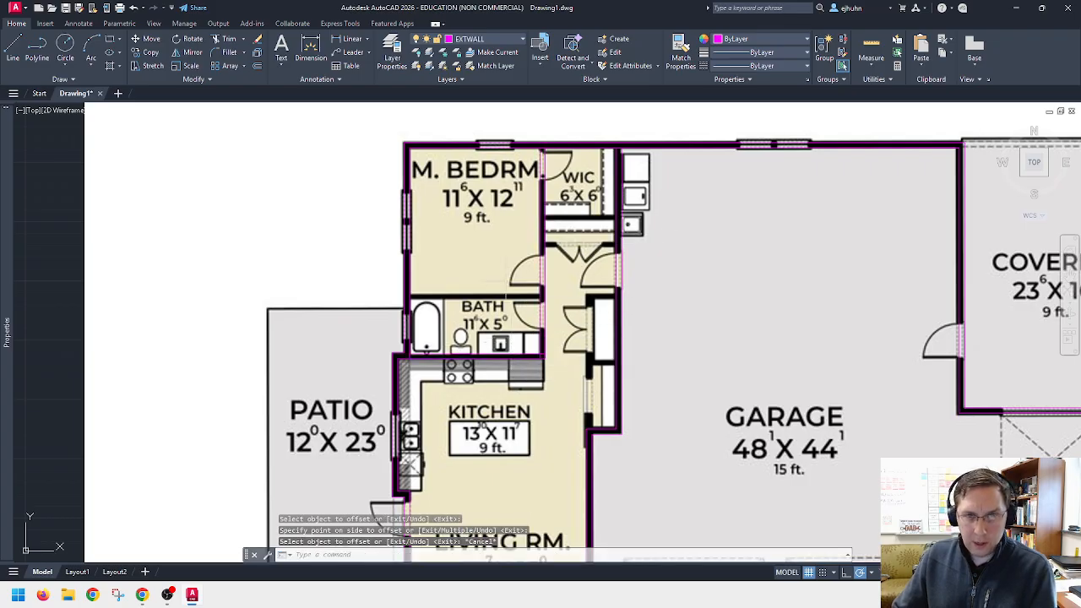
Step: Draw the bath-side line of the bedroom-bath wall, from the nearest point on the exterior wall's inner line to the hallway wall
scroll(509, 292, up, 2)
text(l)
key(Return)
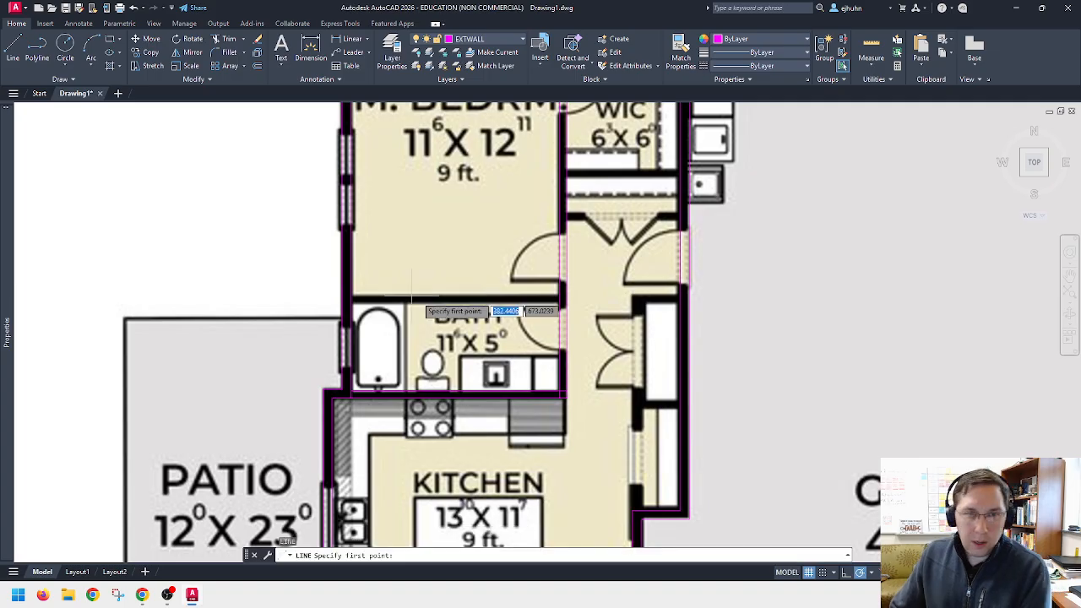
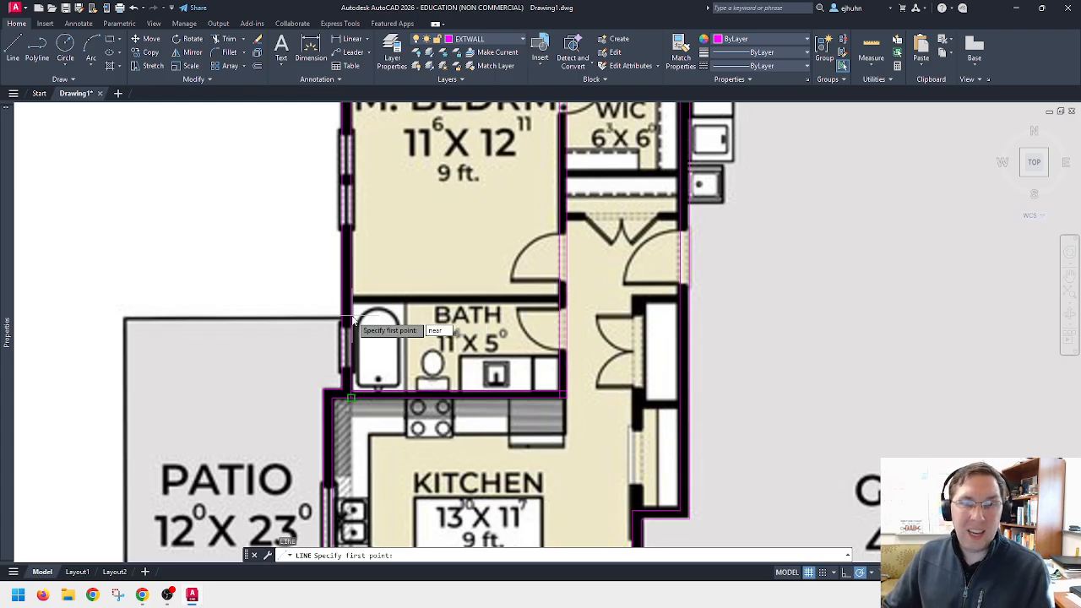
key(Return)
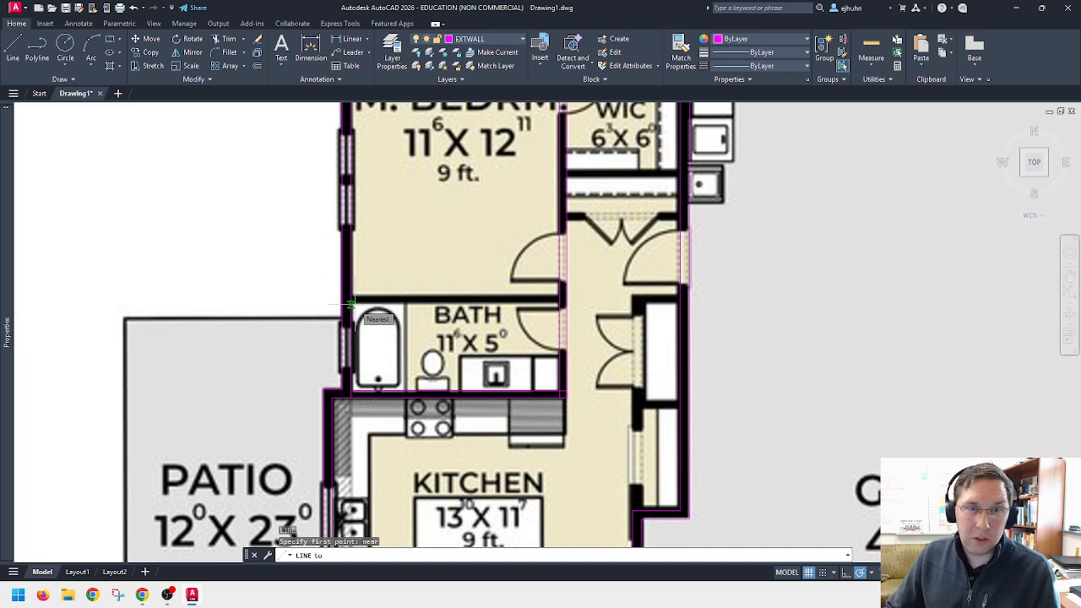
click(349, 305)
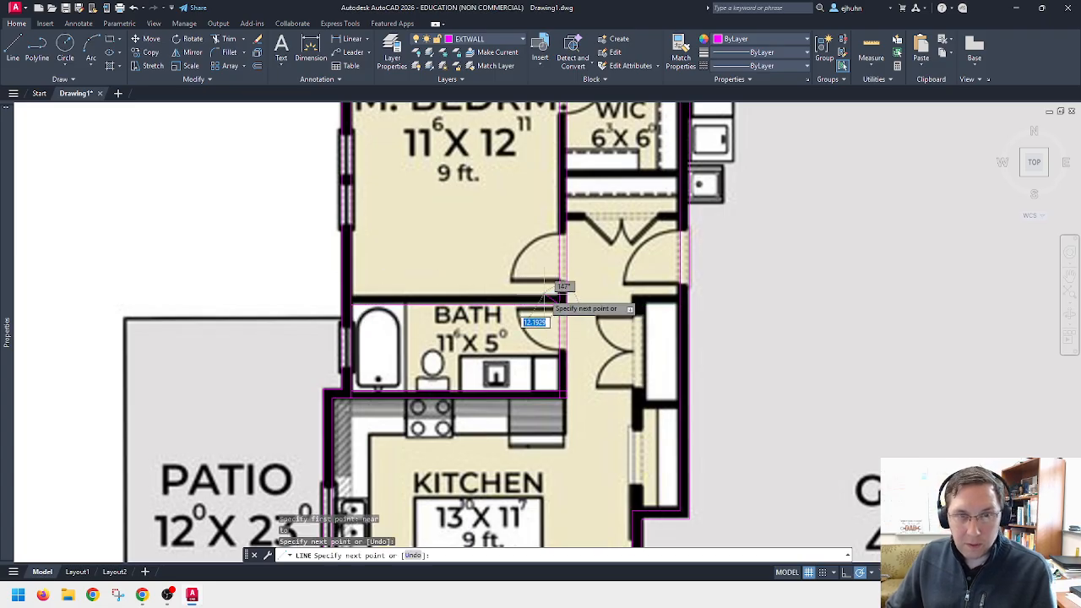
key(Escape)
Step: Offset the line between bedroom and bath 5 toward the bedroom
text(o)
key(Return)
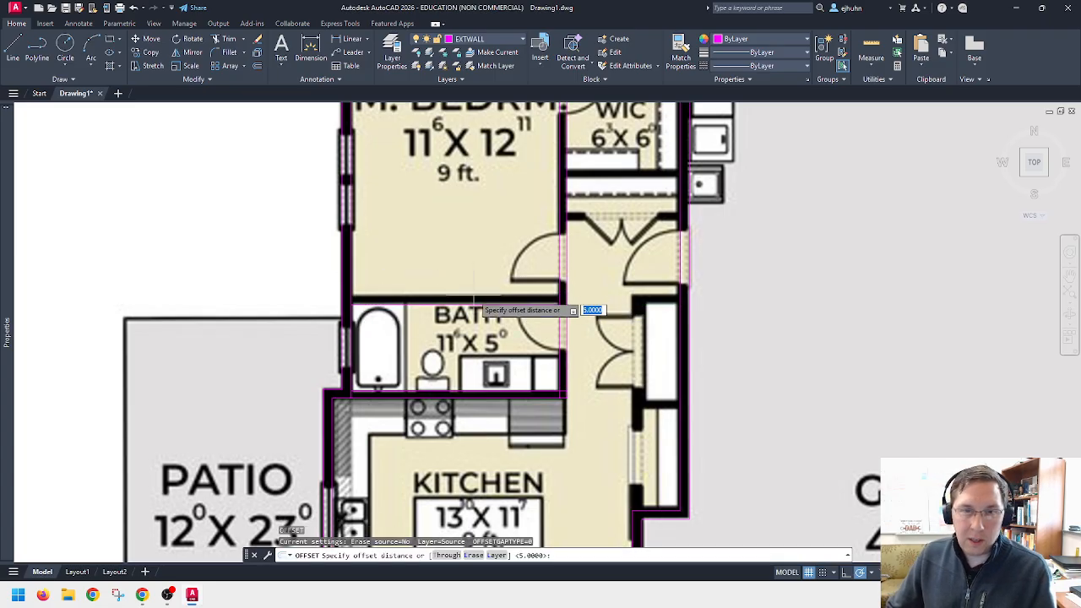
key(Return)
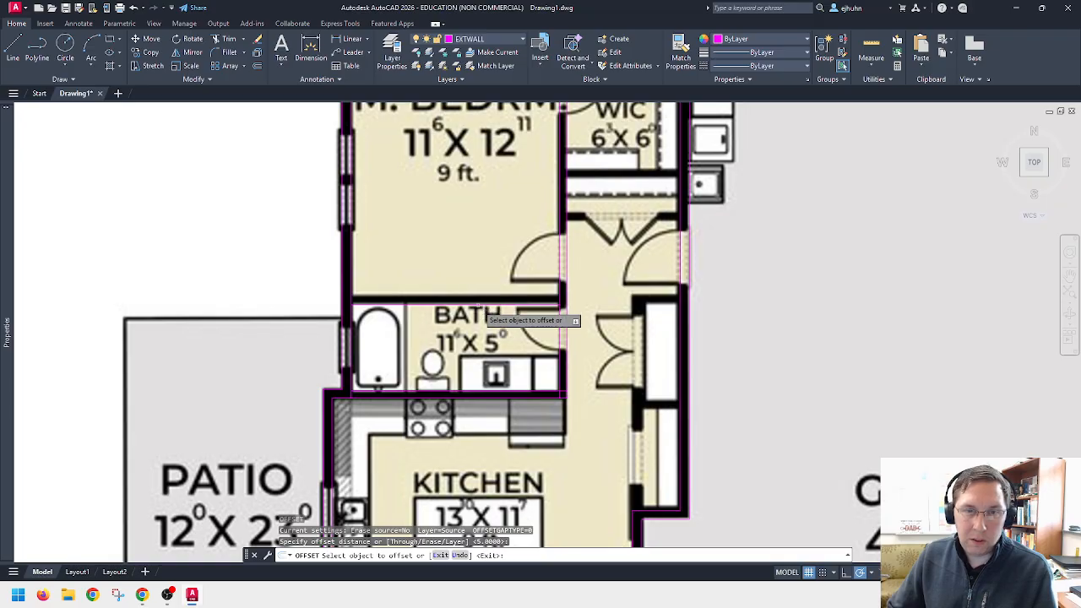
click(498, 300)
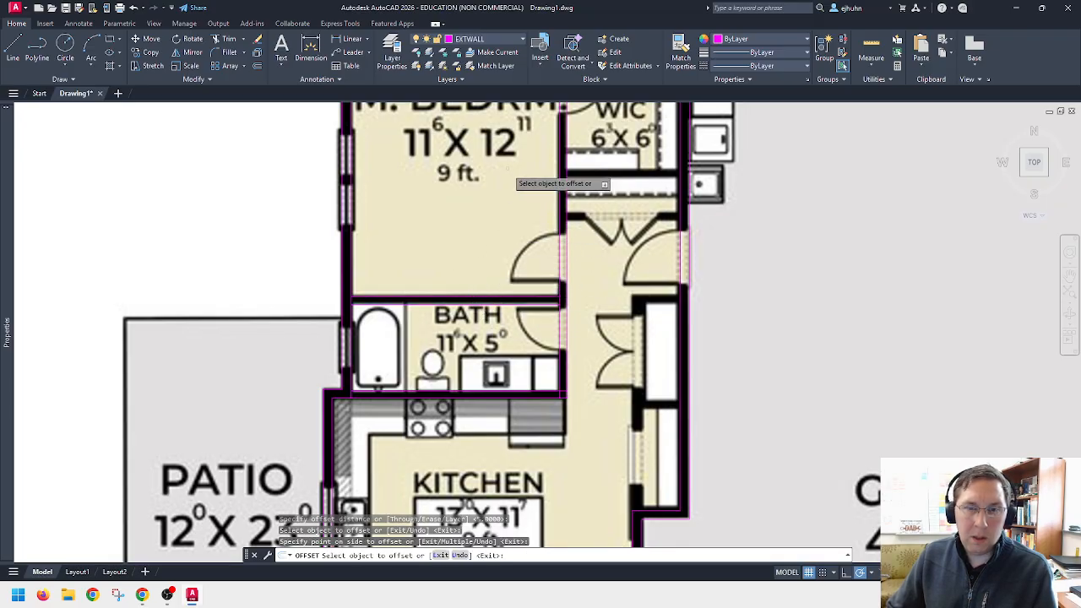
click(511, 173)
key(Escape)
Step: Draw a horizontal wall line along the double-door closet front, from the hallway wall to the garage wall's inner line
middle_drag(510, 173, 509, 266)
text(l)
key(Return)
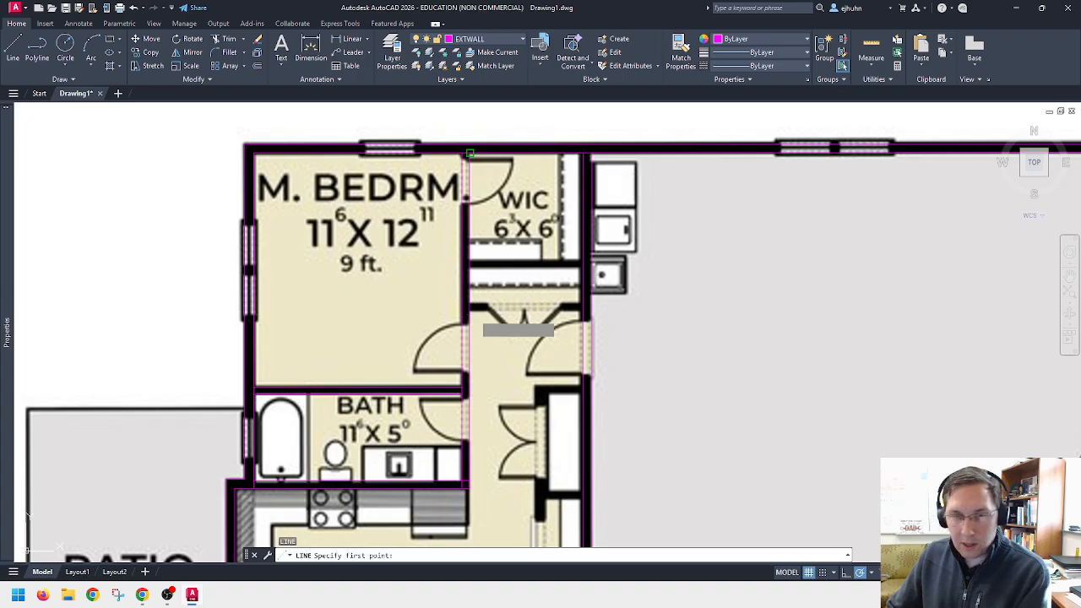
key(Return)
click(461, 315)
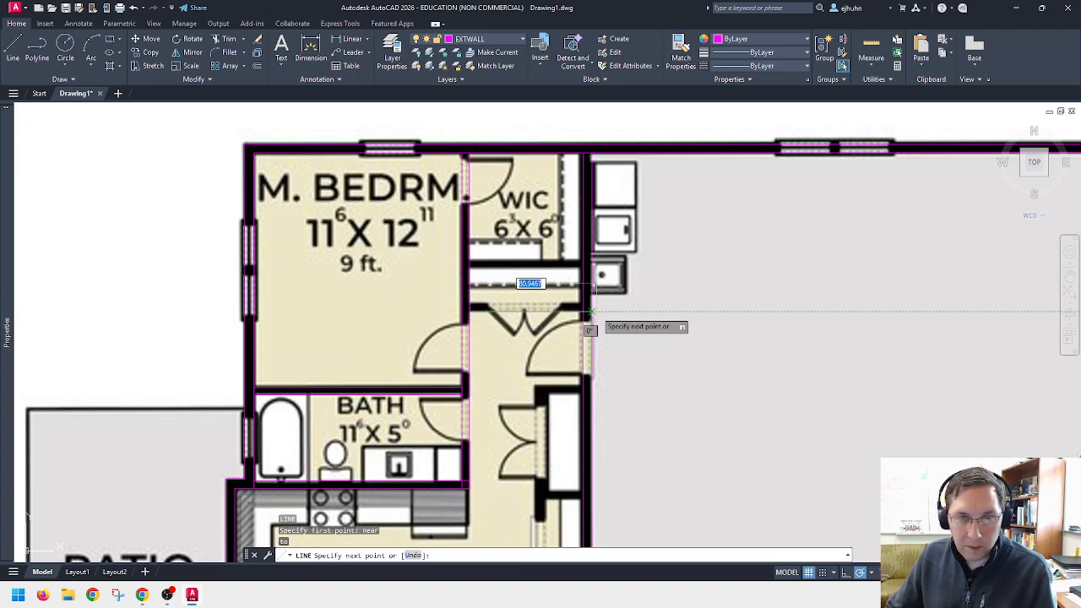
click(583, 311)
key(Escape)
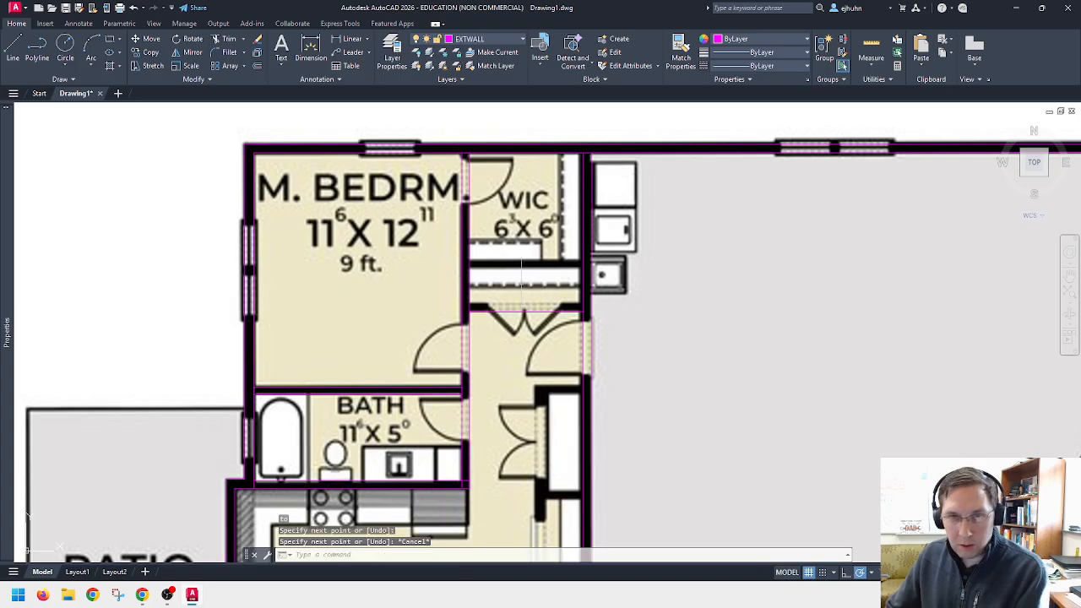
Step: Draw a horizontal line along the lower face of the WIC wall, from the hallway wall to the garage wall's inner line
key(Return)
key(Return)
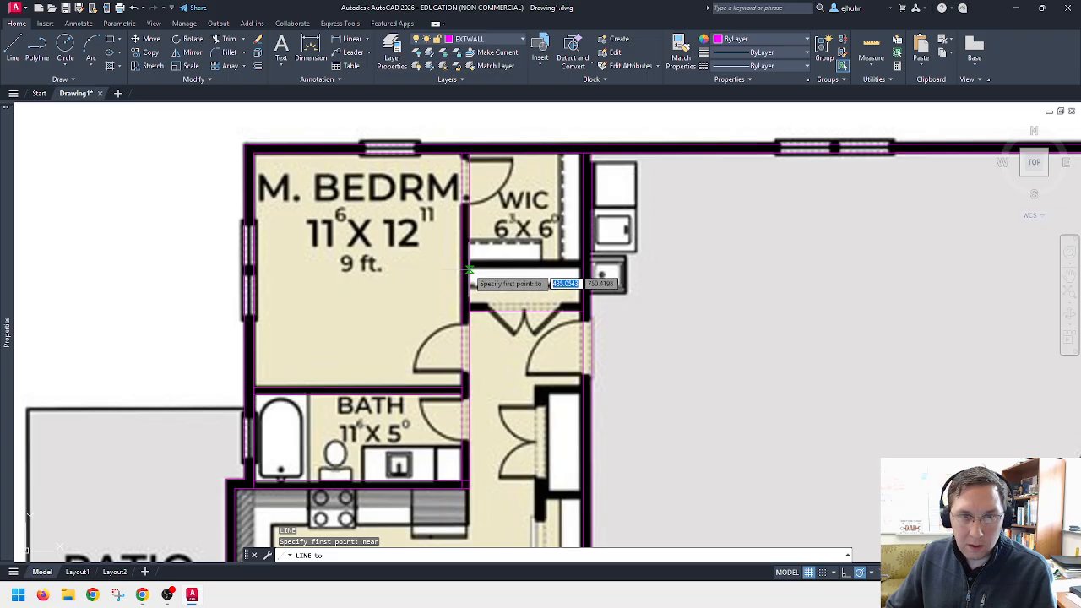
click(470, 269)
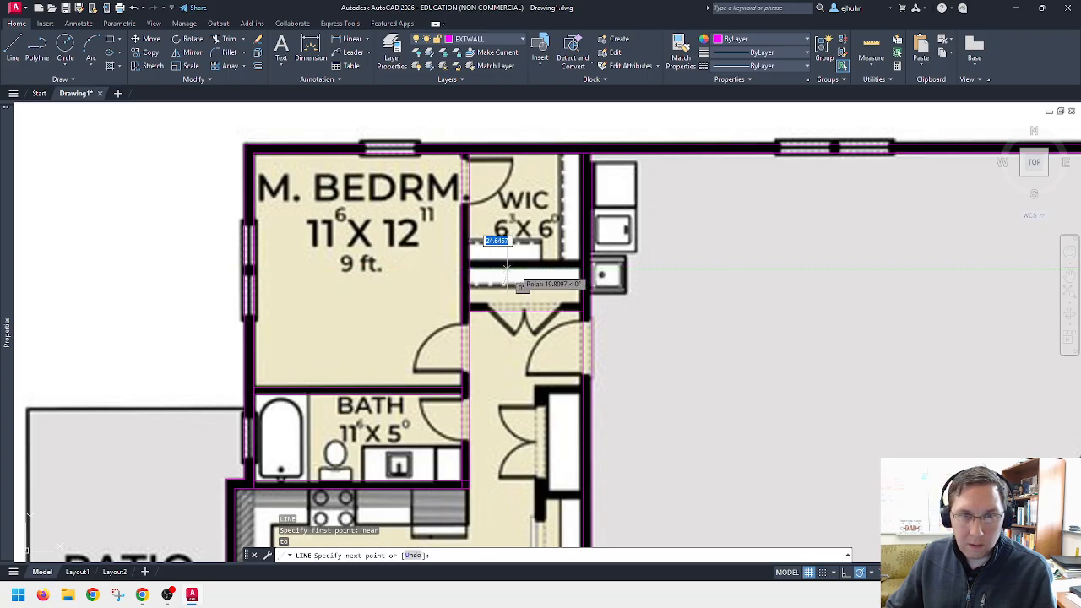
click(583, 268)
key(Escape)
Step: Draw the hall closets' outer wall line from the garage wall's inner line across to the hallway and down to the jog's inner line
mouse_move(552, 374)
middle_down()
mouse_move(560, 251)
mouse_move(571, 267)
middle_up()
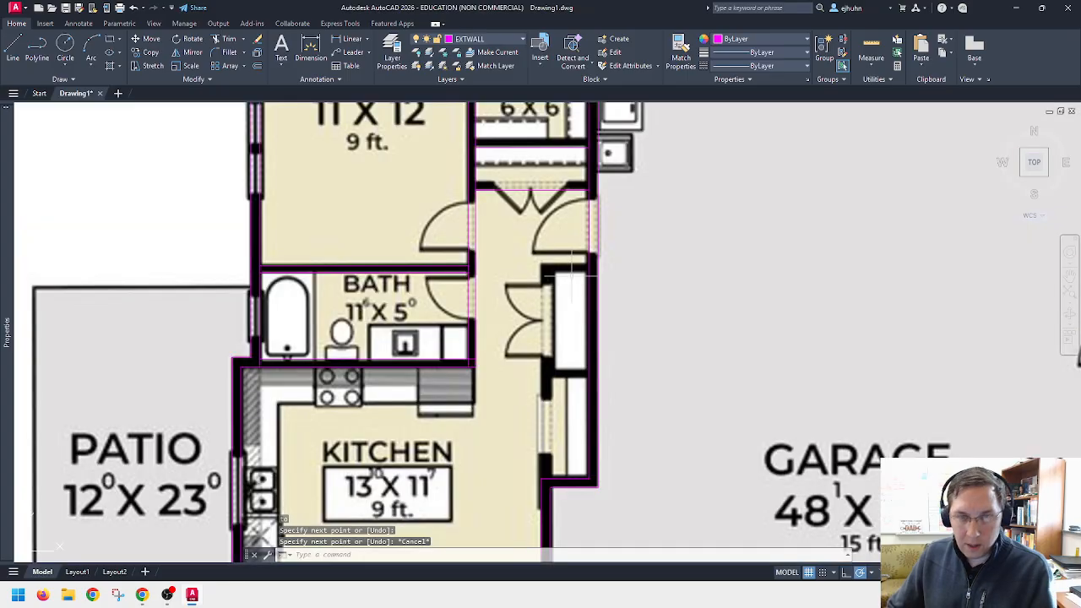
text(l)
key(Return)
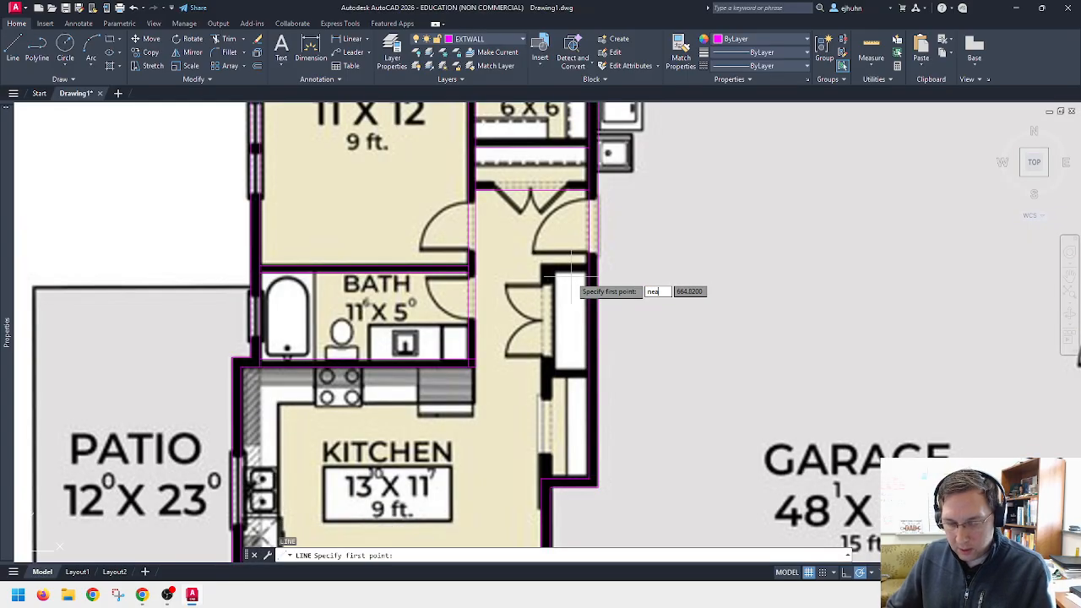
key(Return)
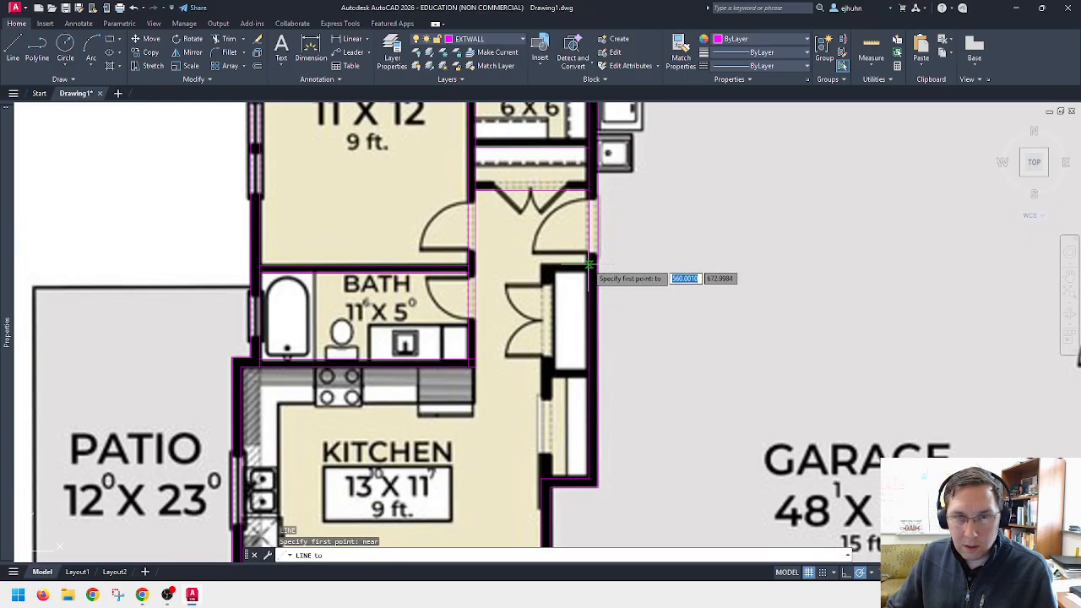
click(589, 263)
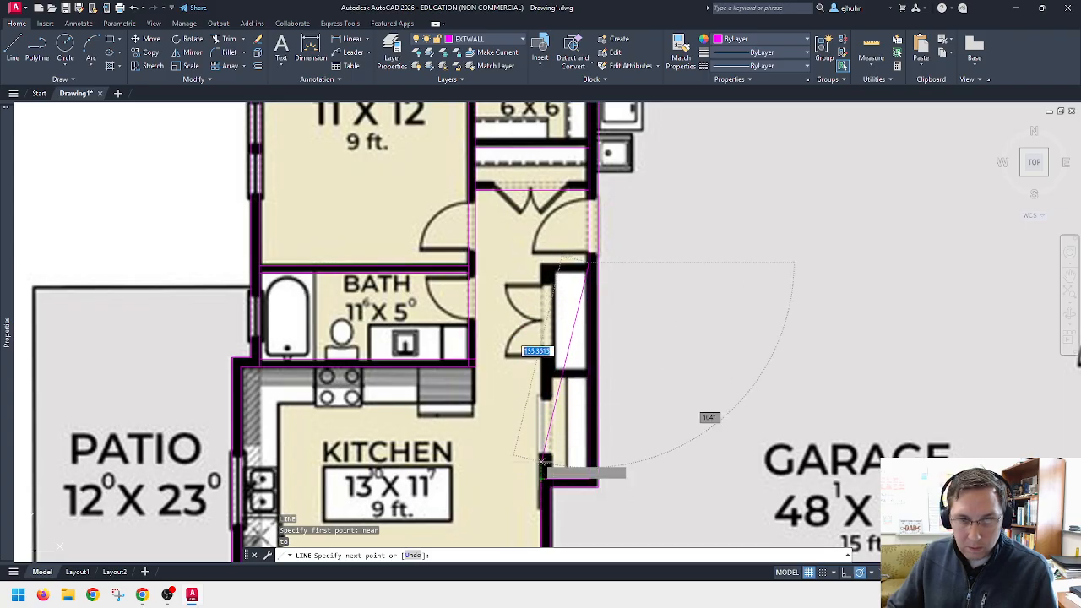
click(542, 267)
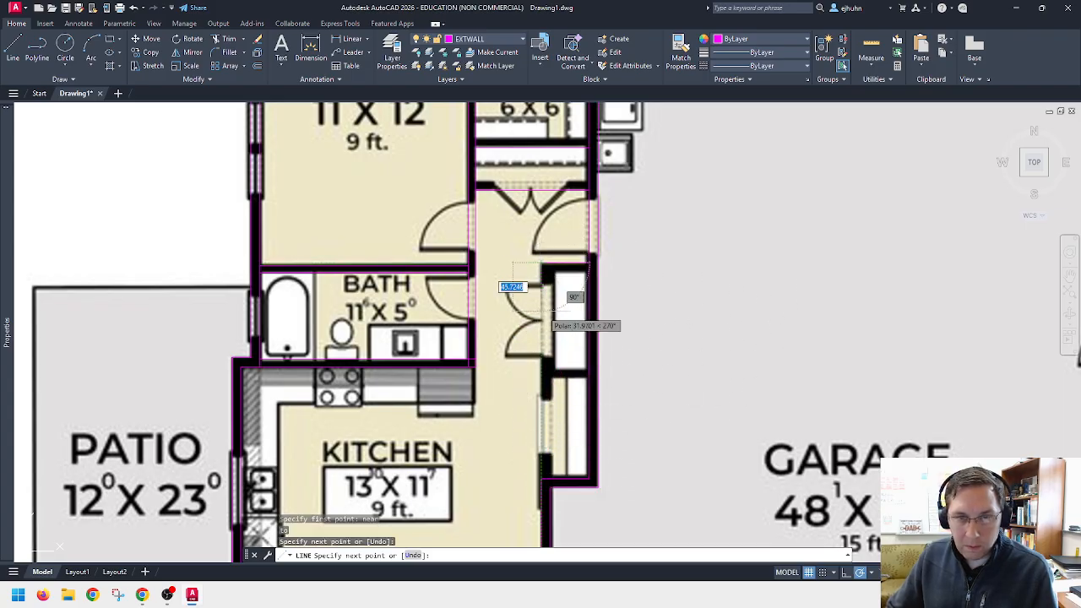
click(541, 477)
key(Escape)
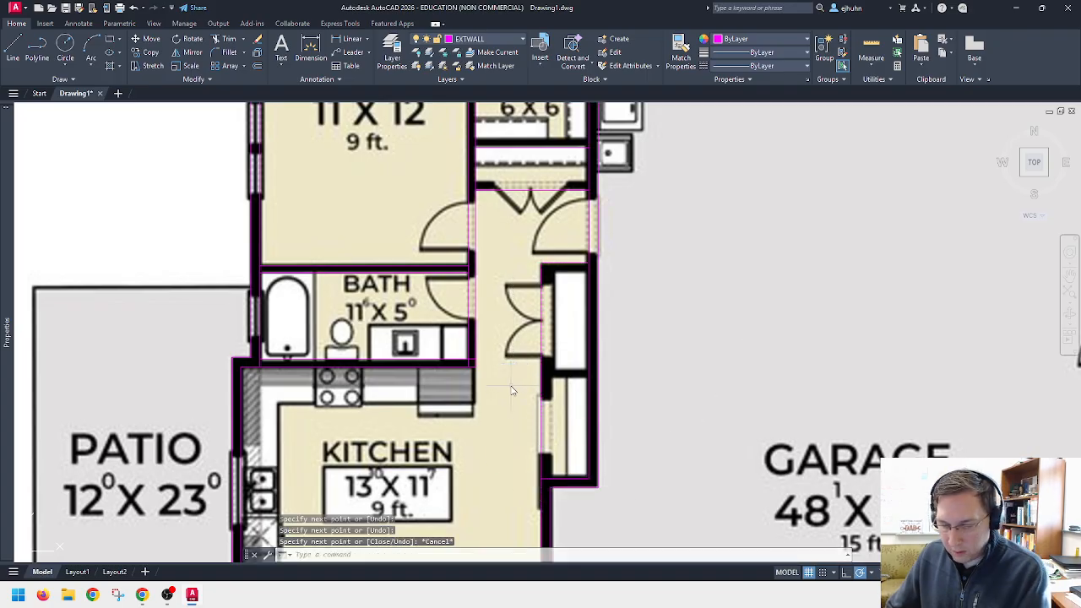
Step: Offset the hall closets' outer wall lines 5 toward the inside of the closets
text(o)
key(Return)
key(Return)
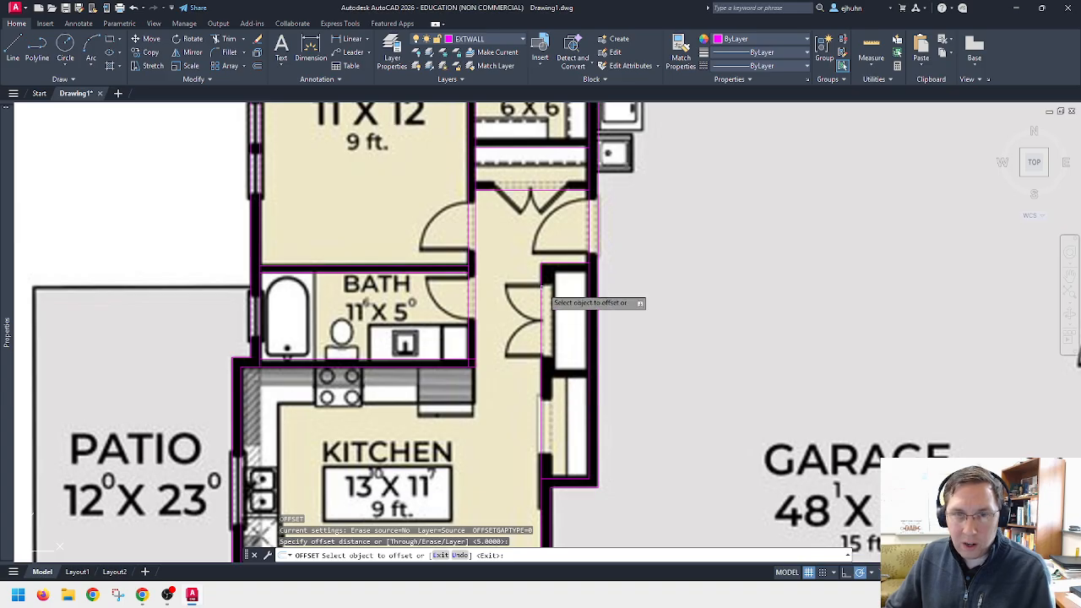
click(574, 267)
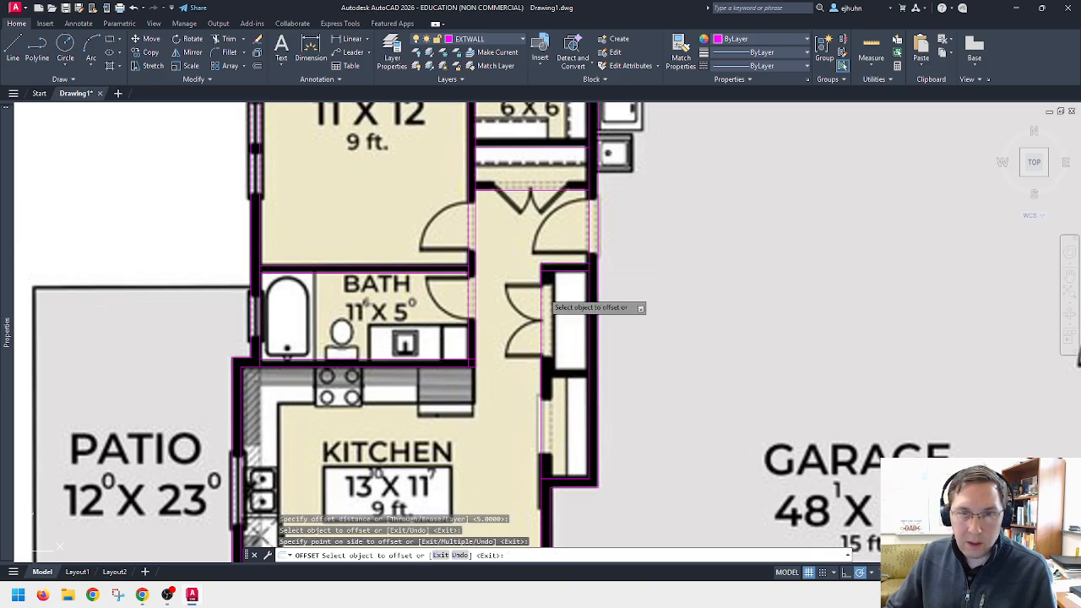
click(569, 304)
key(Escape)
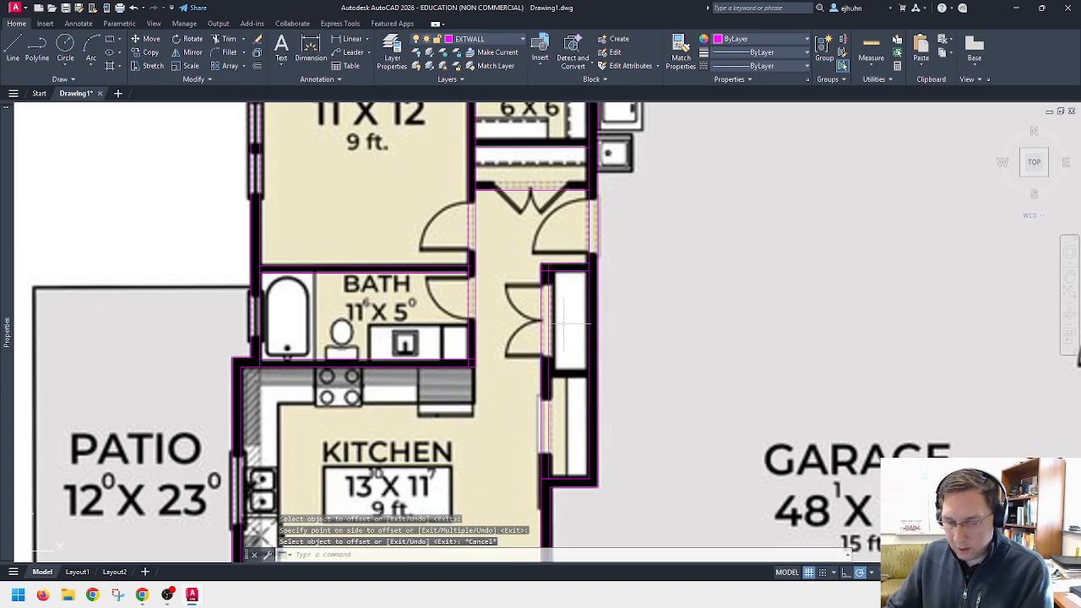
Step: Draw a horizontal line along the upper face of the wall between the two hall closets, from the garage wall's inner line to the closet front wall
text(l)
key(Return)
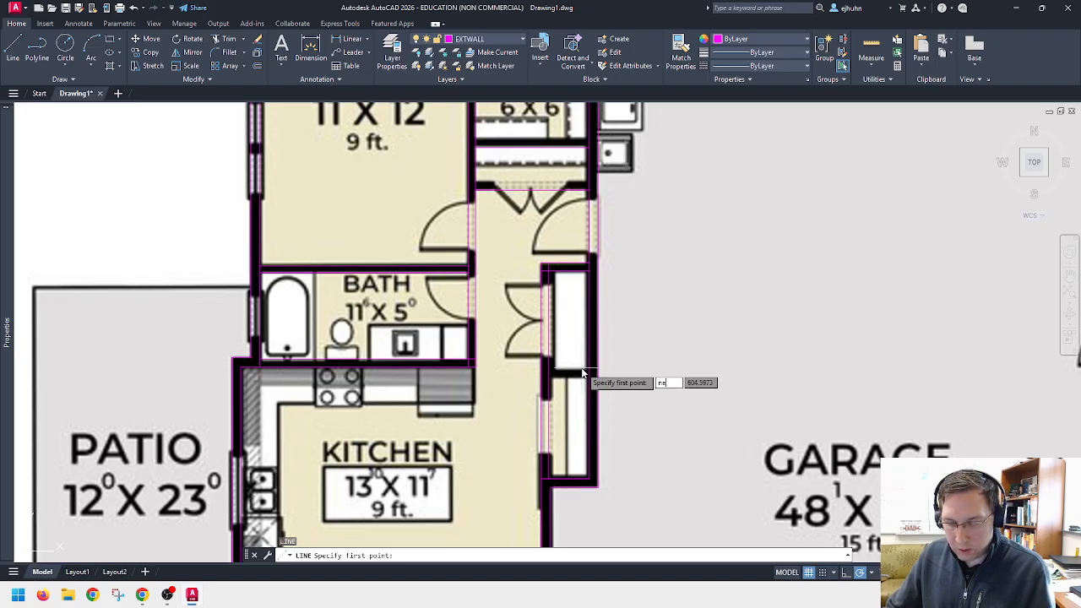
key(Return)
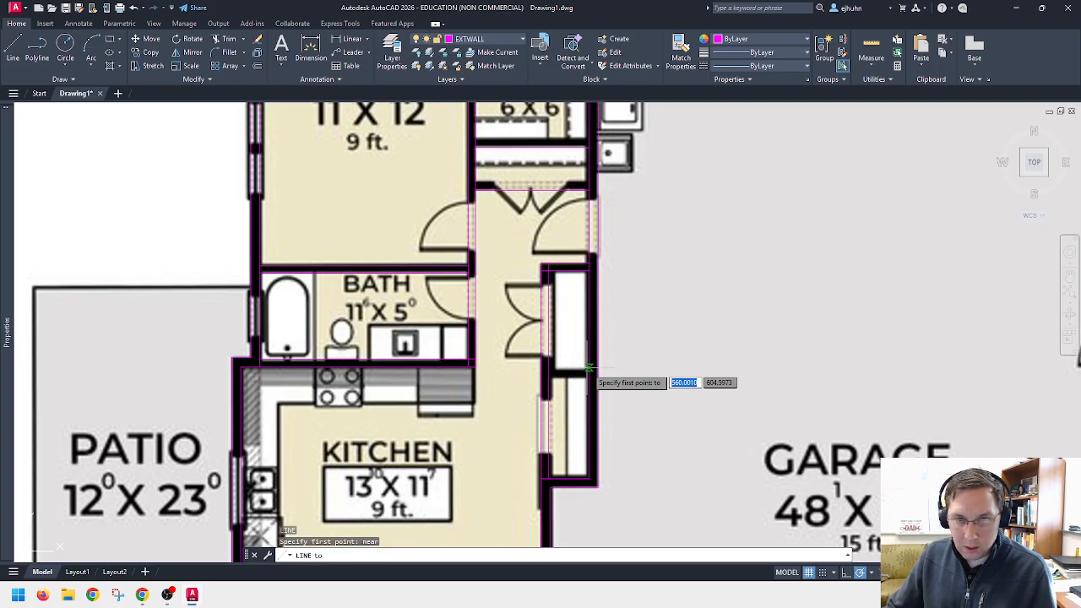
click(589, 368)
key(Escape)
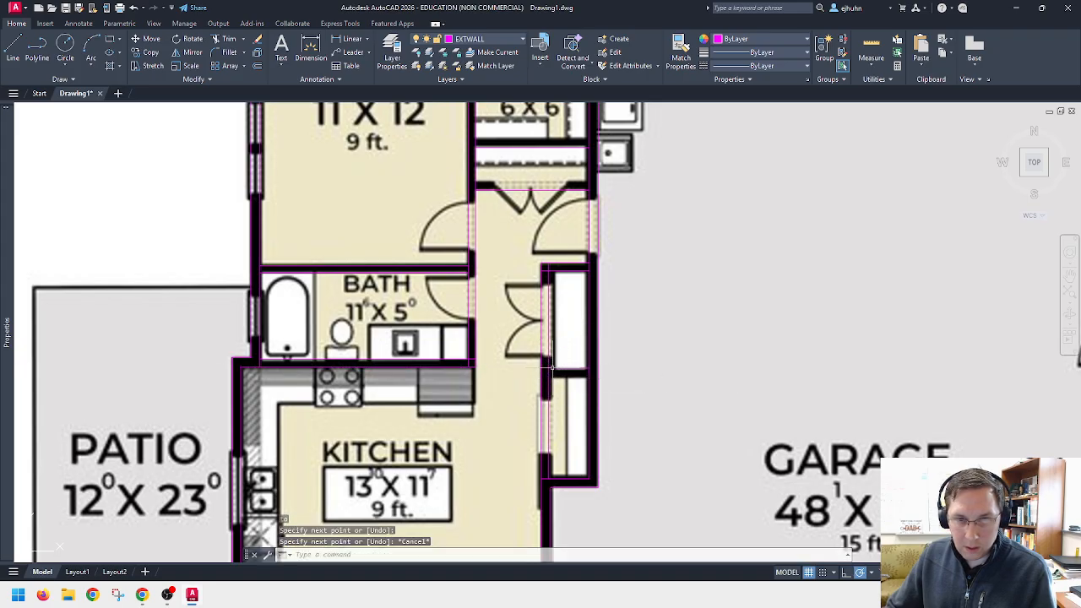
Step: Offset the line between the two hall closets 5 downward
text(o)
key(Return)
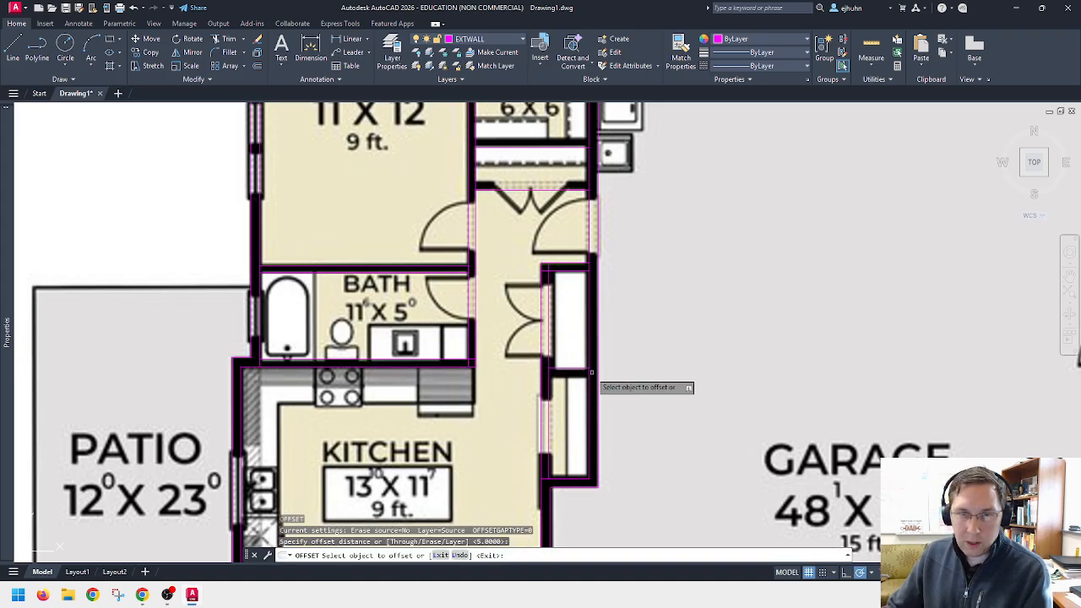
key(Return)
click(571, 369)
click(570, 373)
key(Escape)
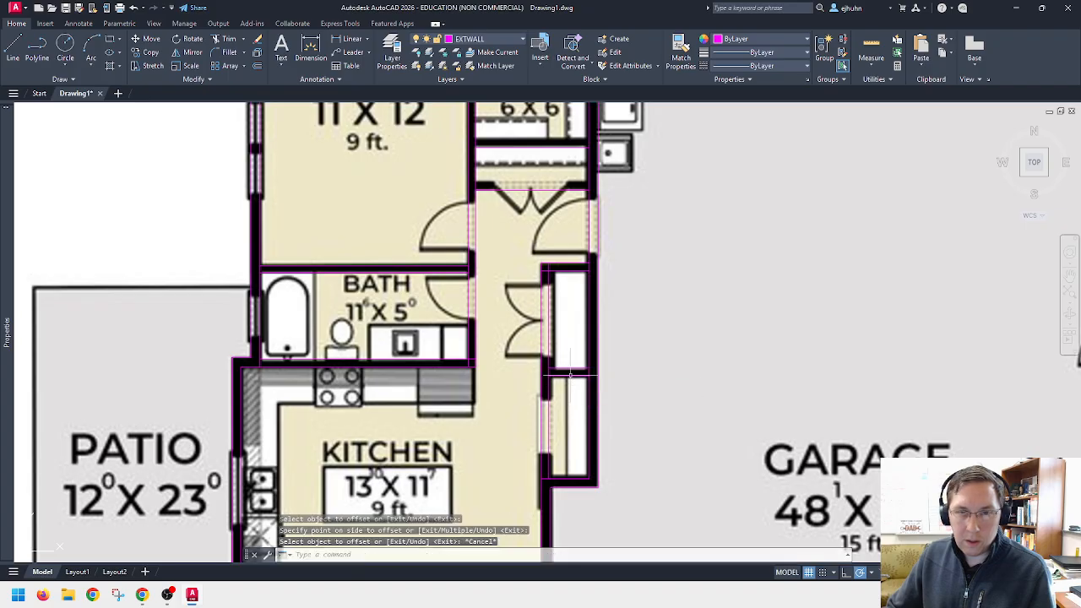
Step: Trim the overlapping line segments where the bath-kitchen wall meets the exterior wall and the hallway wall
scroll(568, 358, down, 8)
scroll(594, 374, up, 2)
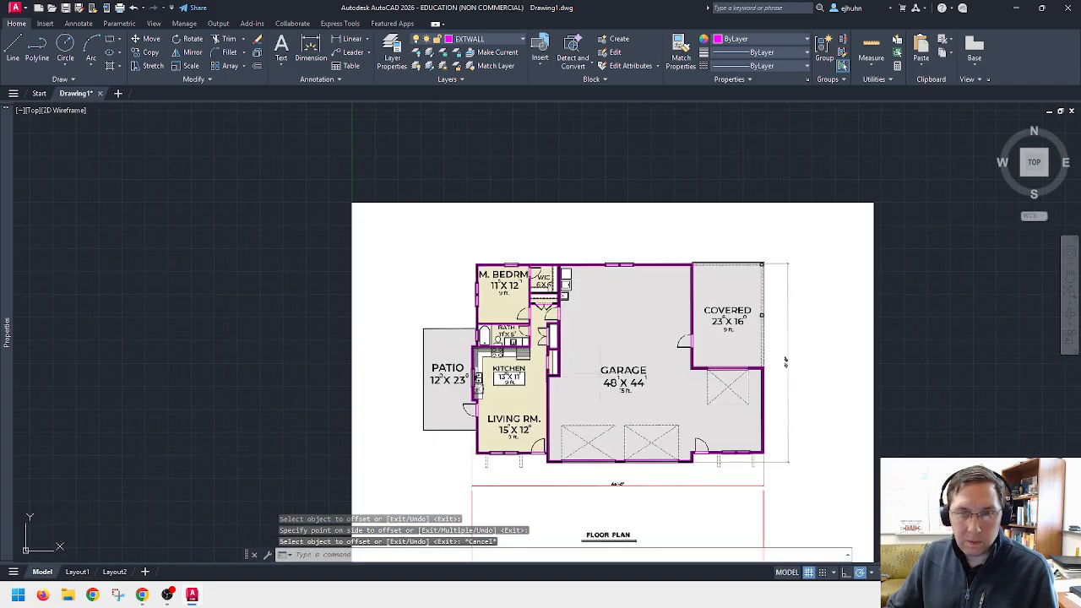
middle_drag(619, 372, 588, 352)
scroll(457, 355, up, 3)
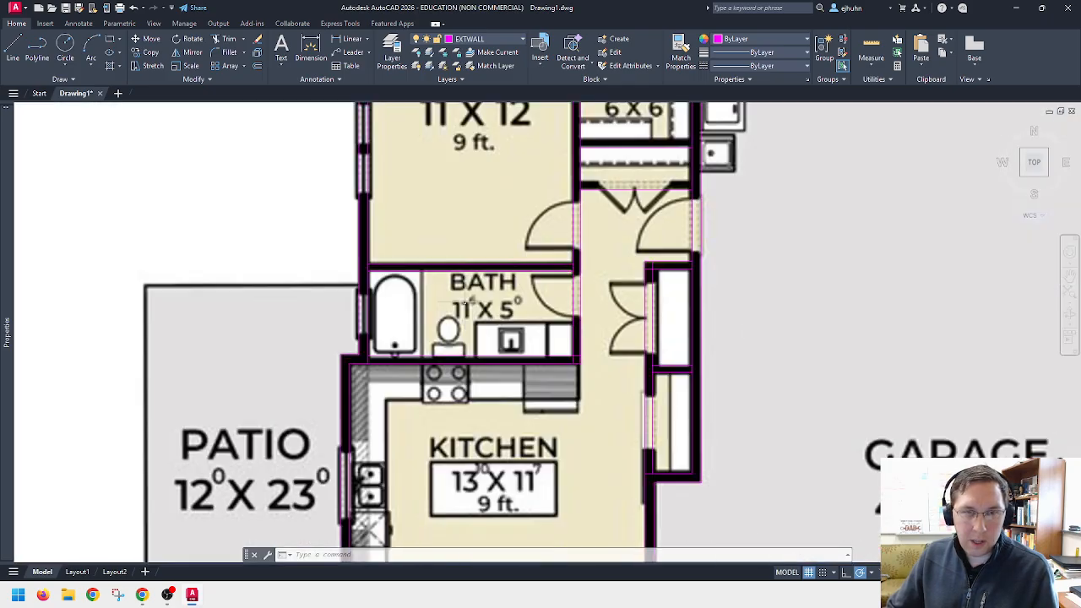
scroll(387, 365, up, 4)
text(tr)
key(Return)
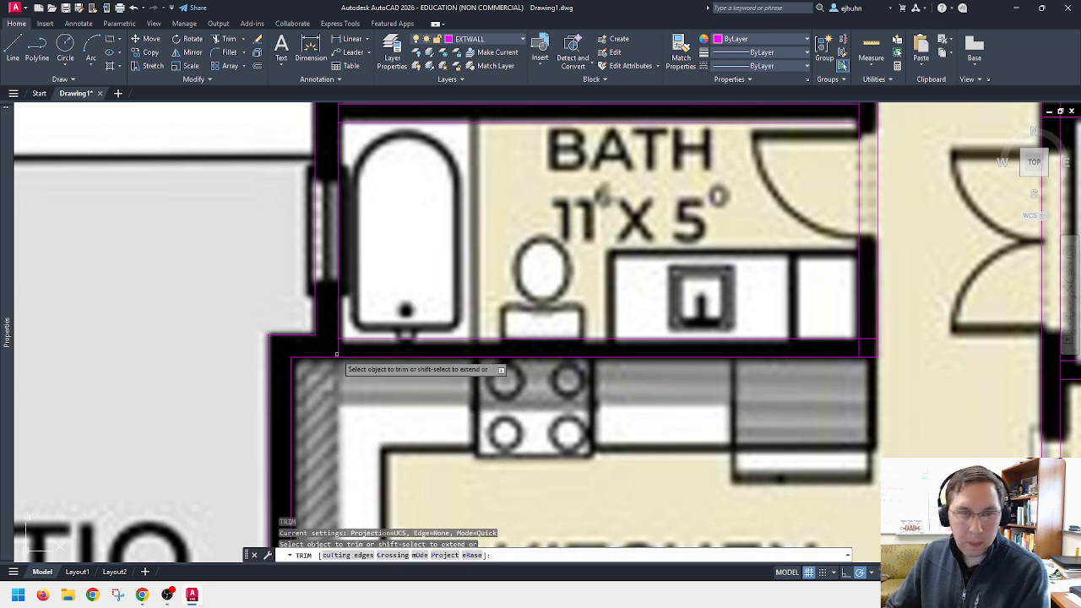
click(338, 350)
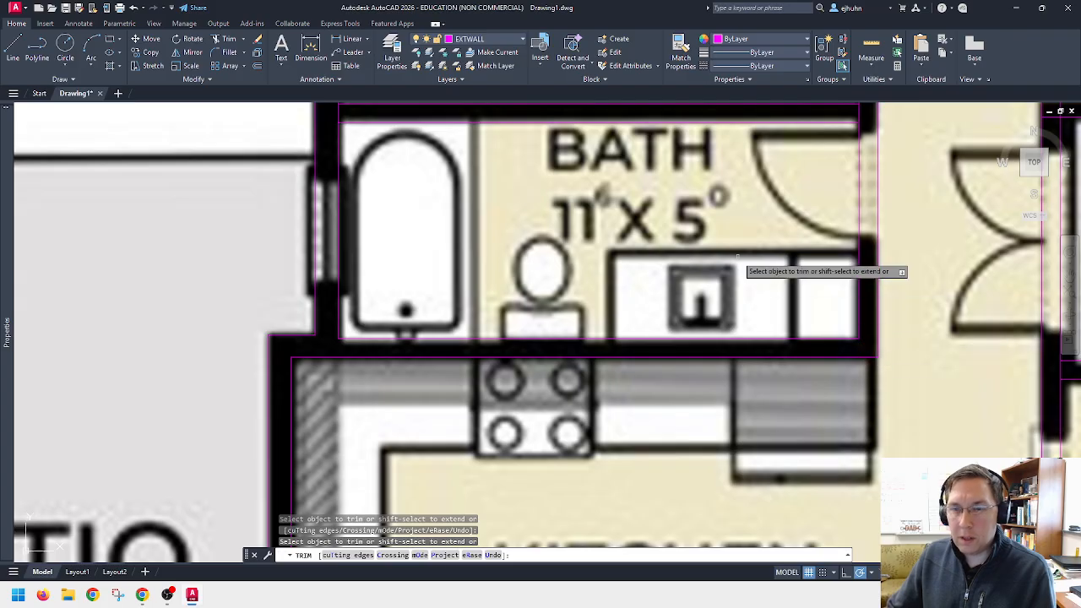
middle_drag(739, 253, 759, 372)
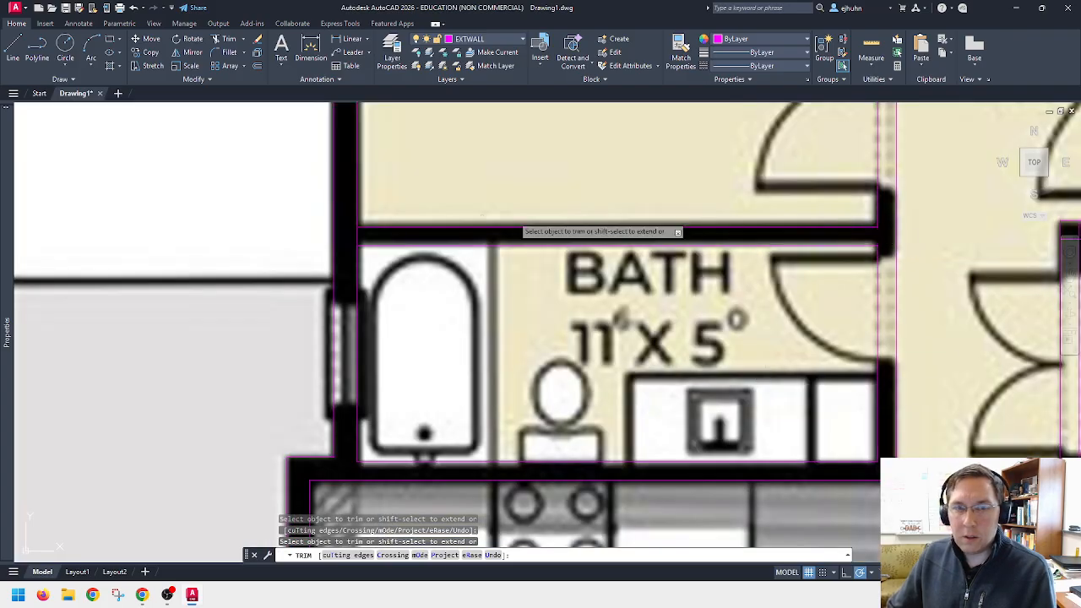
Step: Trim the overlapping line ends at the hall closets' upper corner and at both ends of their dividing wall
scroll(352, 238, down, 4)
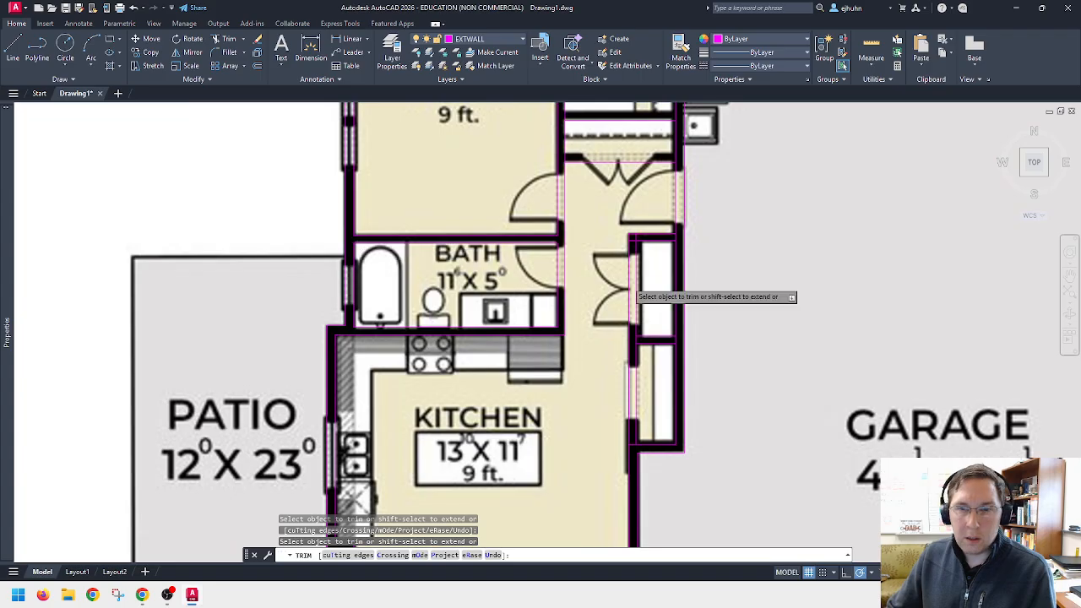
scroll(640, 256, up, 4)
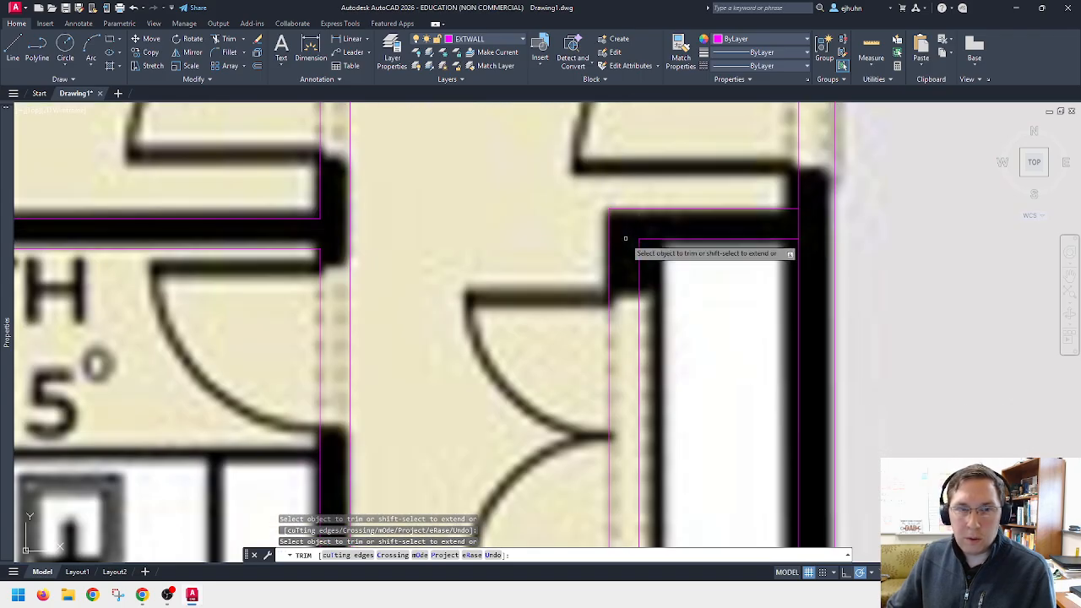
scroll(630, 242, down, 4)
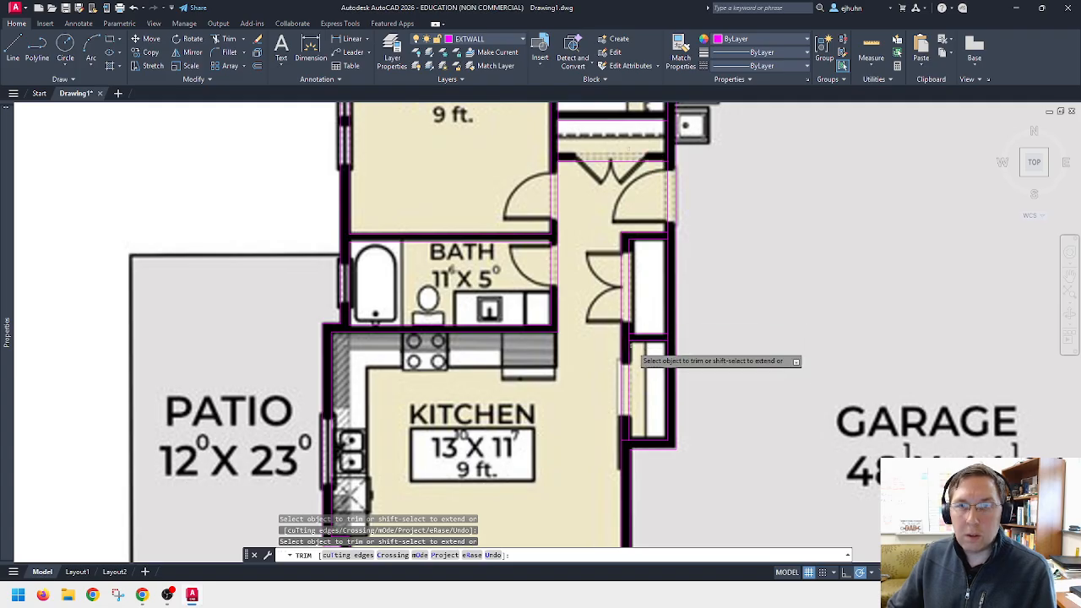
scroll(610, 333, up, 2)
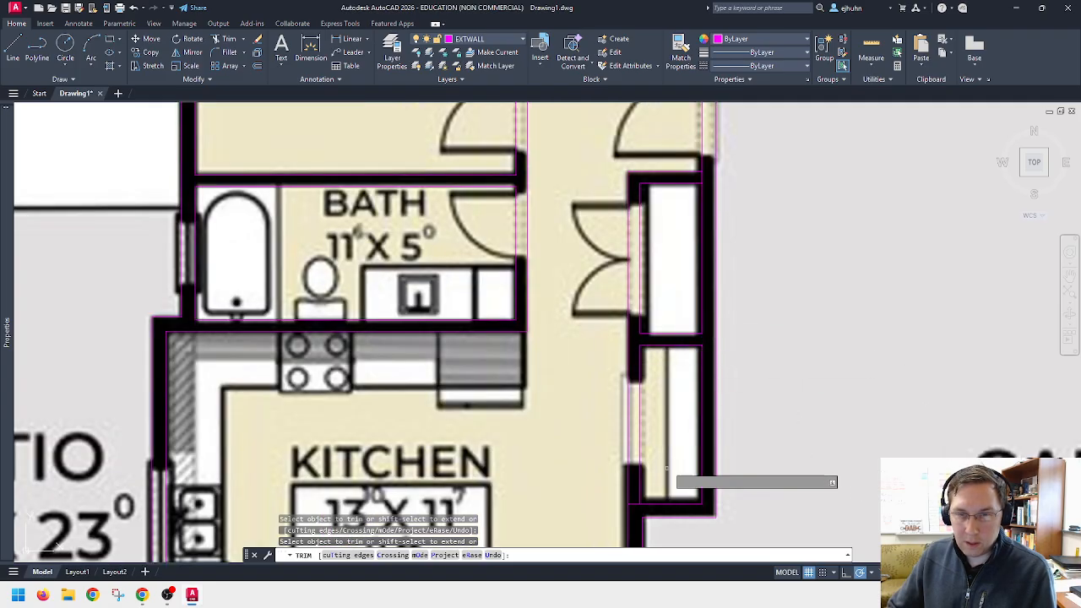
scroll(640, 499, down, 5)
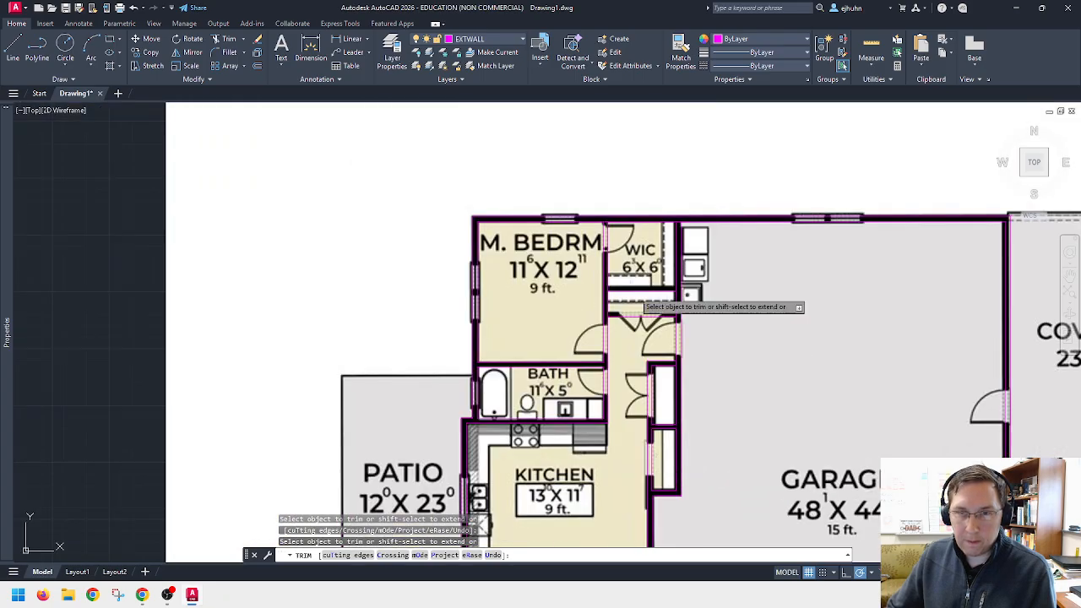
scroll(635, 288, up, 3)
scroll(635, 289, up, 2)
key(Escape)
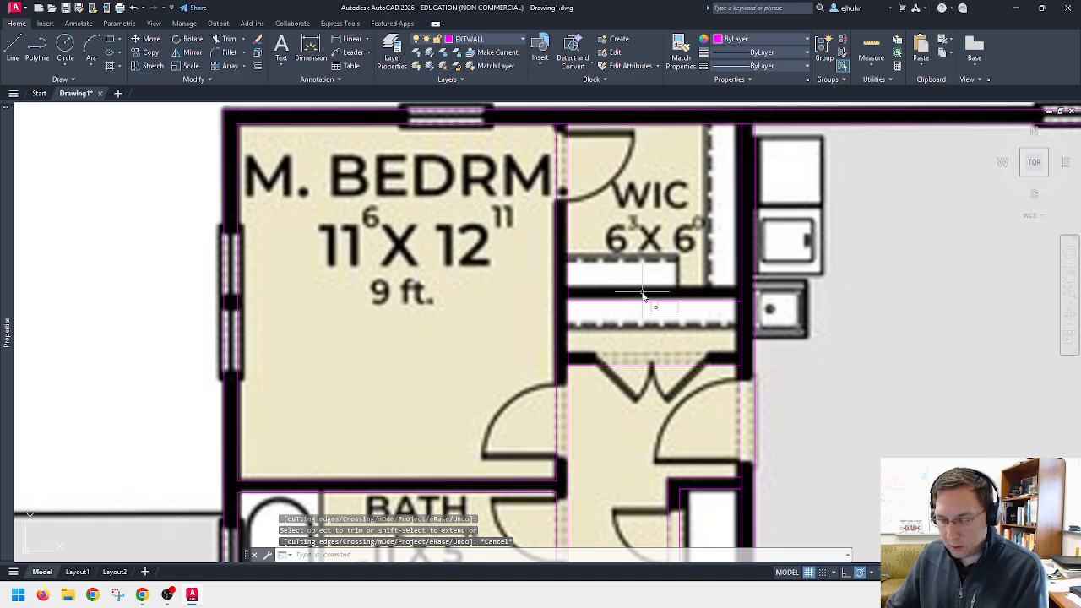
Step: Offset the line below the WIC and the double-door closet's front line 5 upward each
text(o)
key(Return)
key(Return)
click(650, 303)
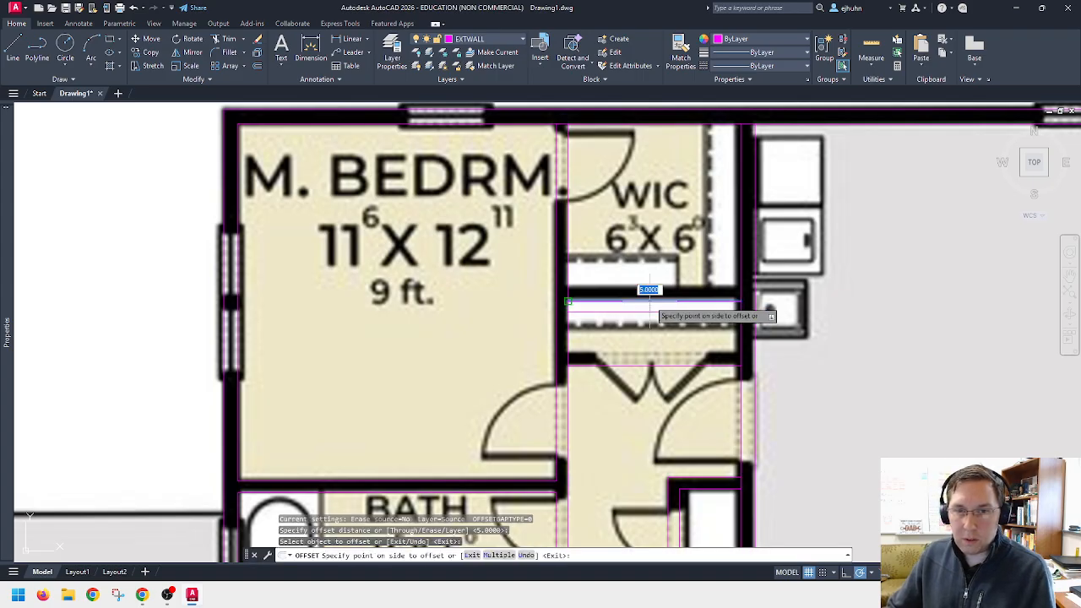
click(651, 297)
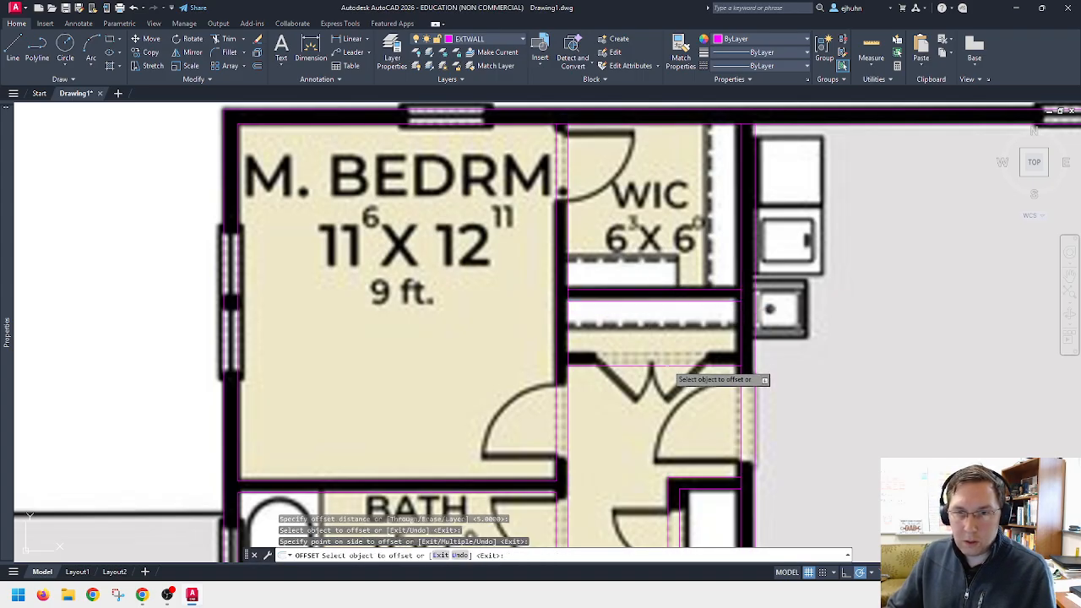
key(Escape)
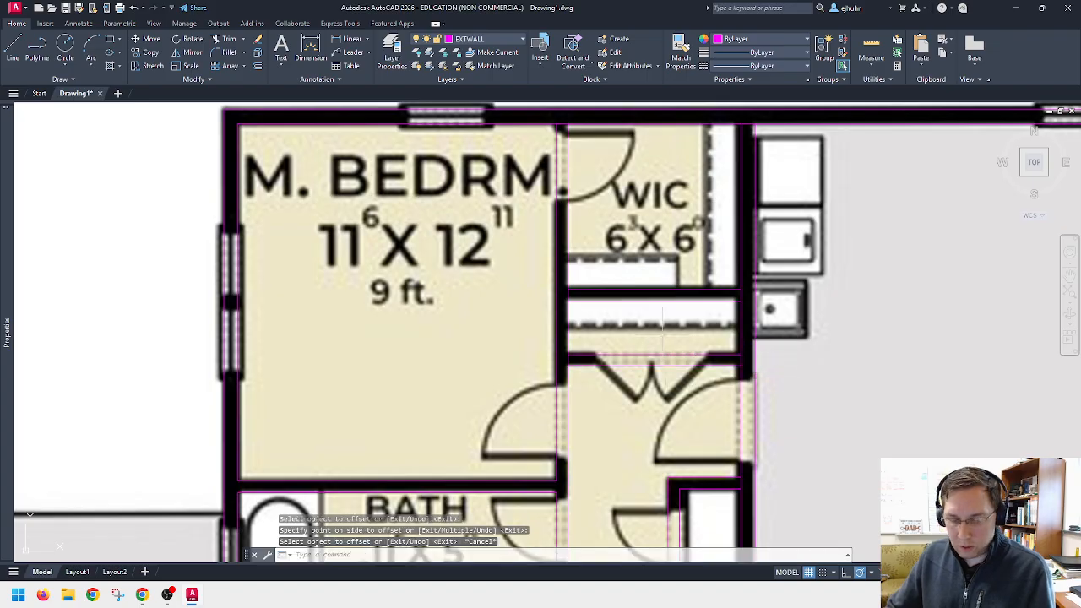
Step: Trim the line segments where the WIC wall and closet front wall meet the hallway and garage walls
key(Return)
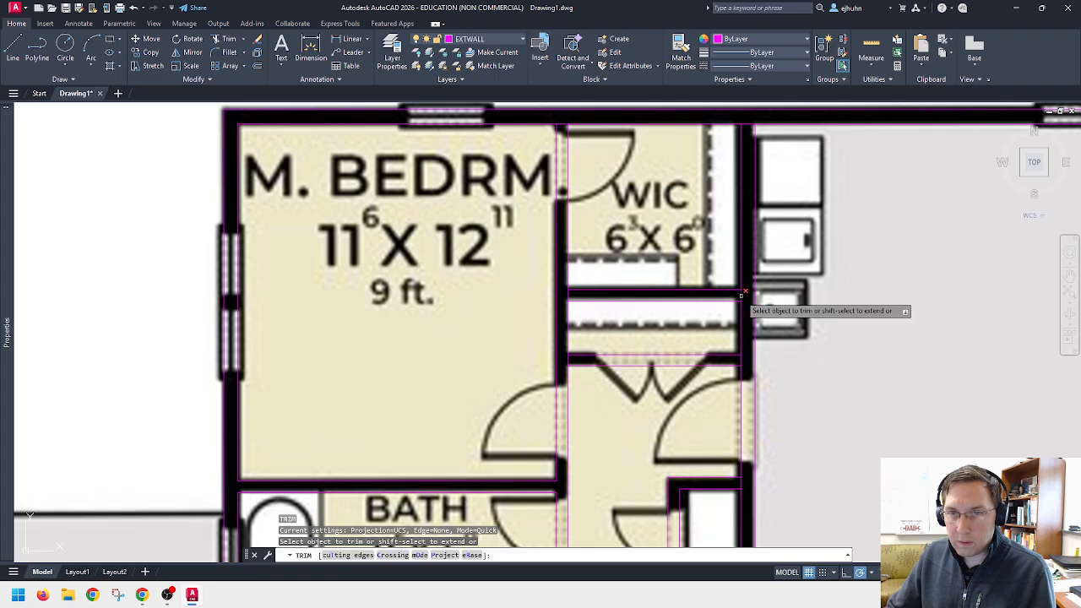
click(572, 296)
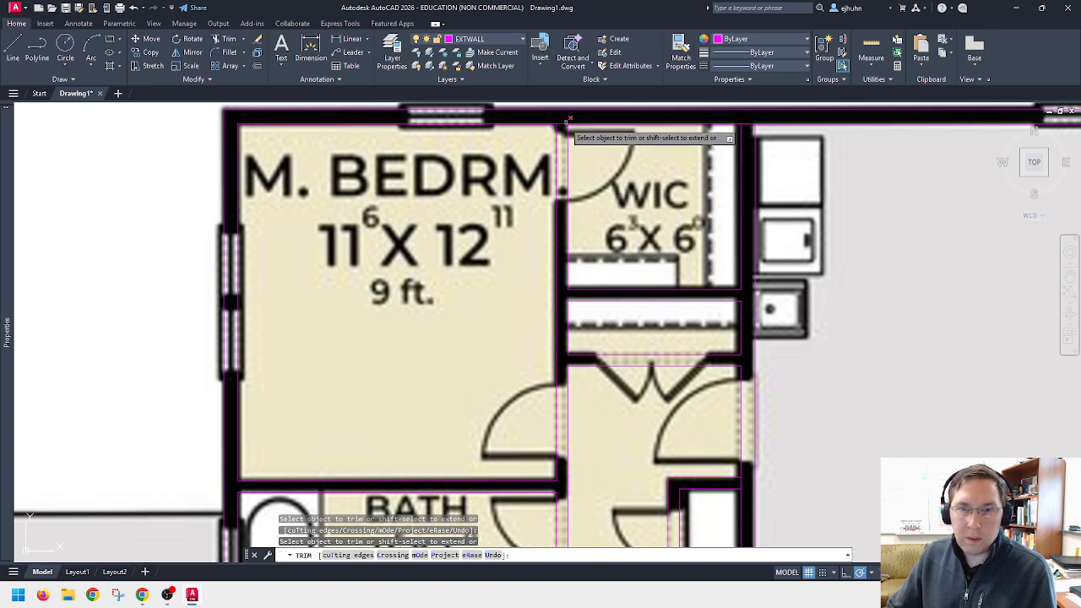
scroll(733, 210, down, 3)
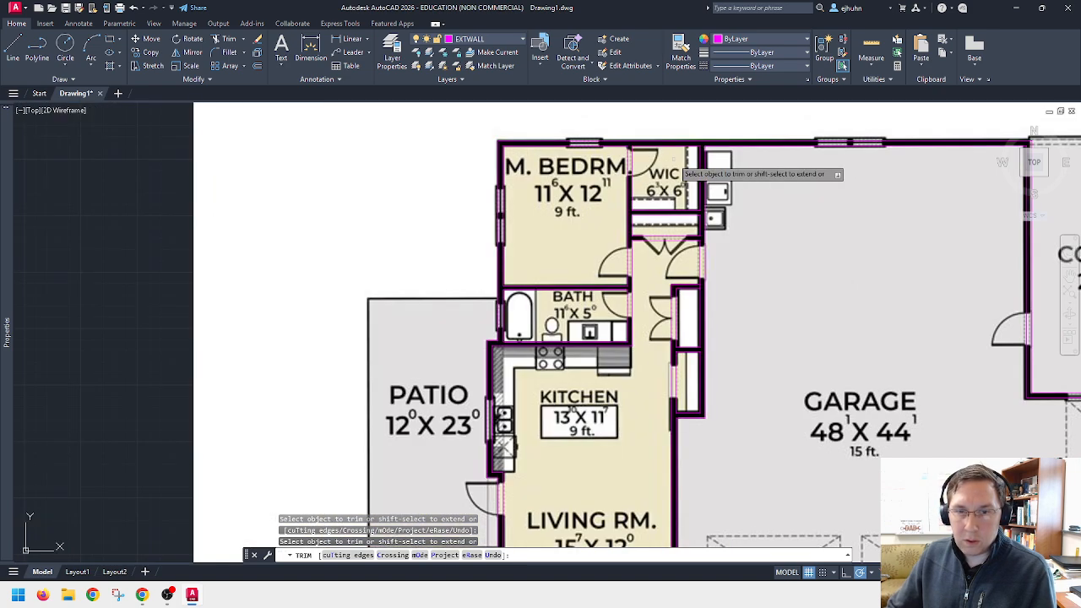
key(Escape)
Step: Trim the garage wall's inner line where the hall closets' upper wall joins it
middle_drag(687, 249, 636, 247)
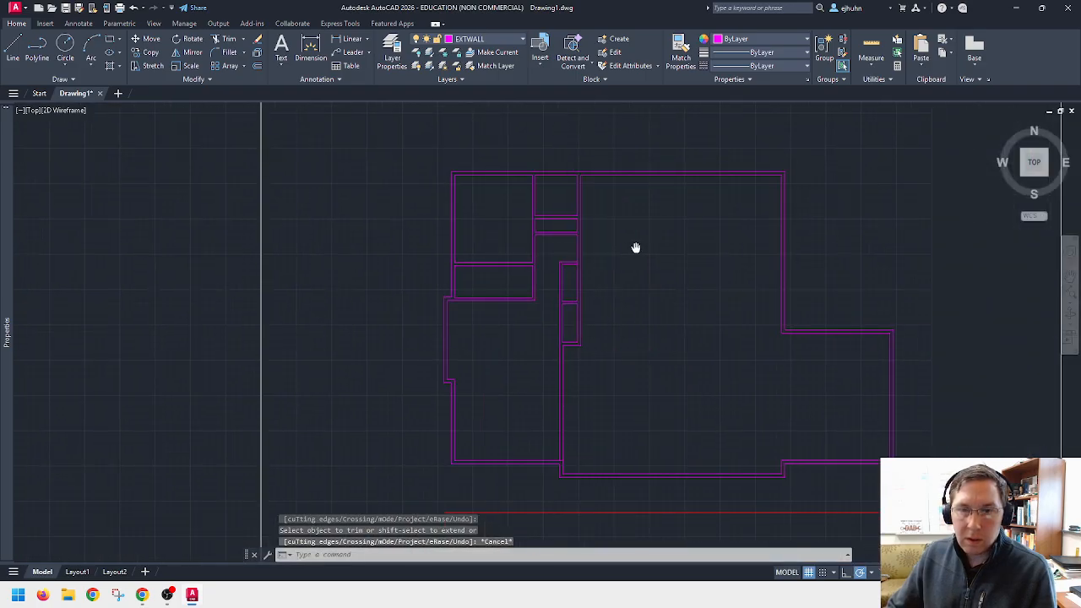
scroll(570, 287, up, 8)
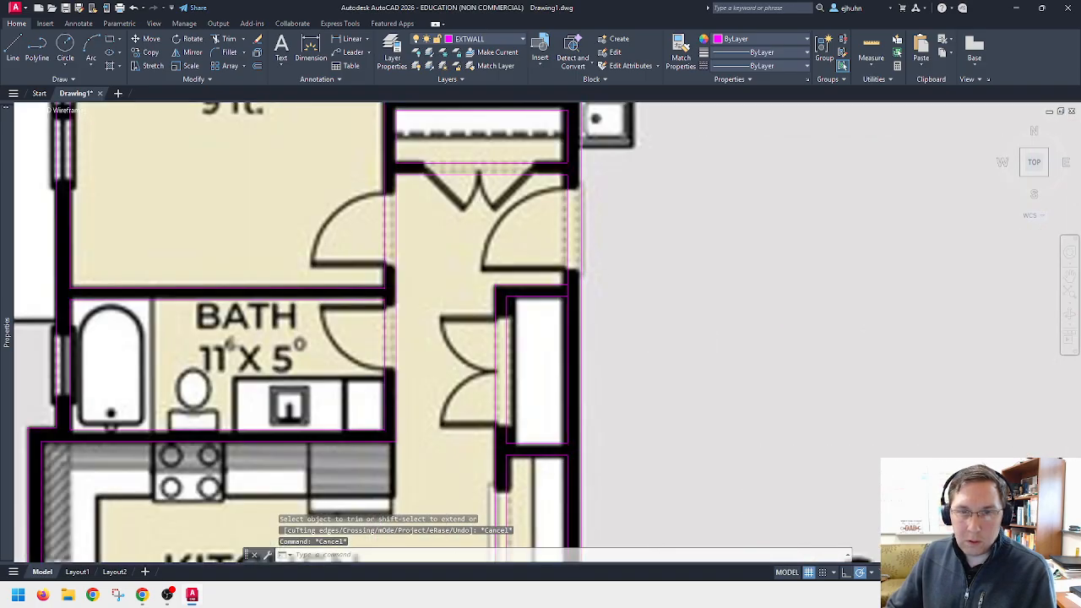
key(Return)
click(564, 295)
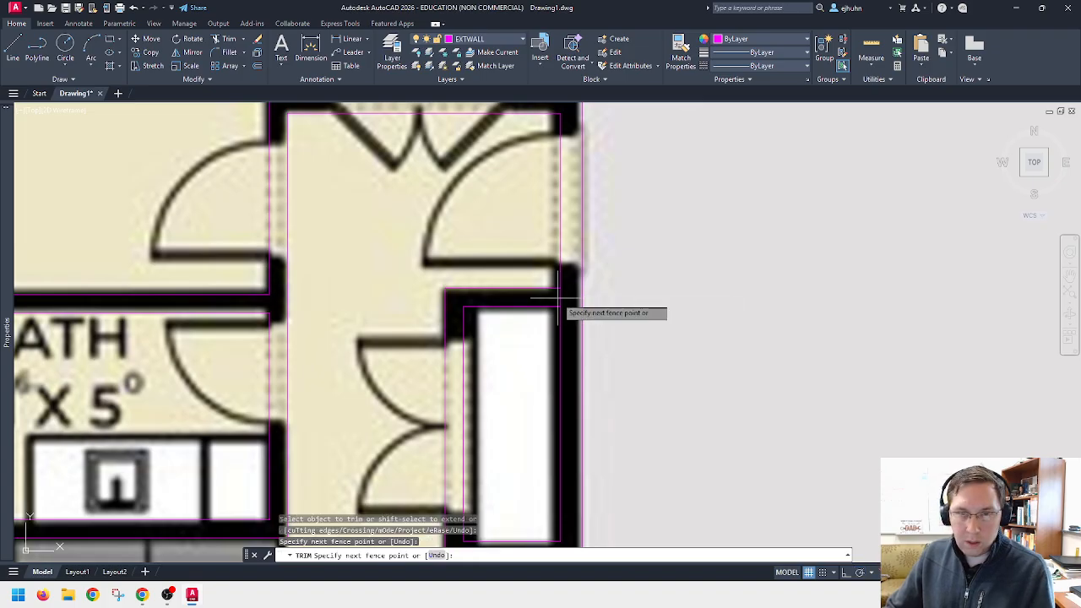
scroll(562, 295, down, 8)
middle_drag(622, 291, 603, 274)
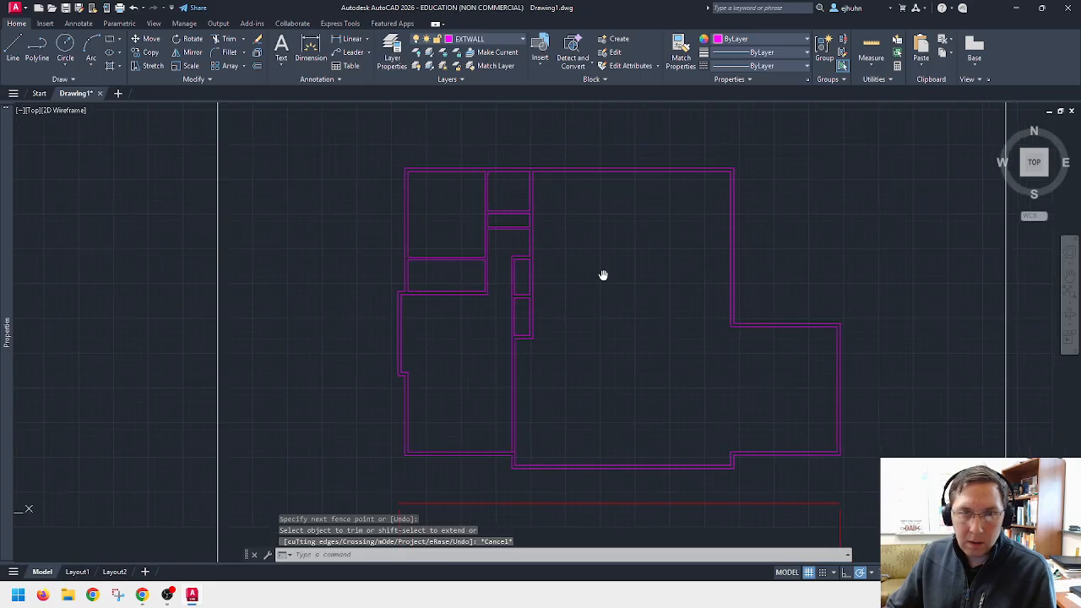
Step: Trim the line segment where the living room's front wall meets the house-garage wall
scroll(490, 456, up, 7)
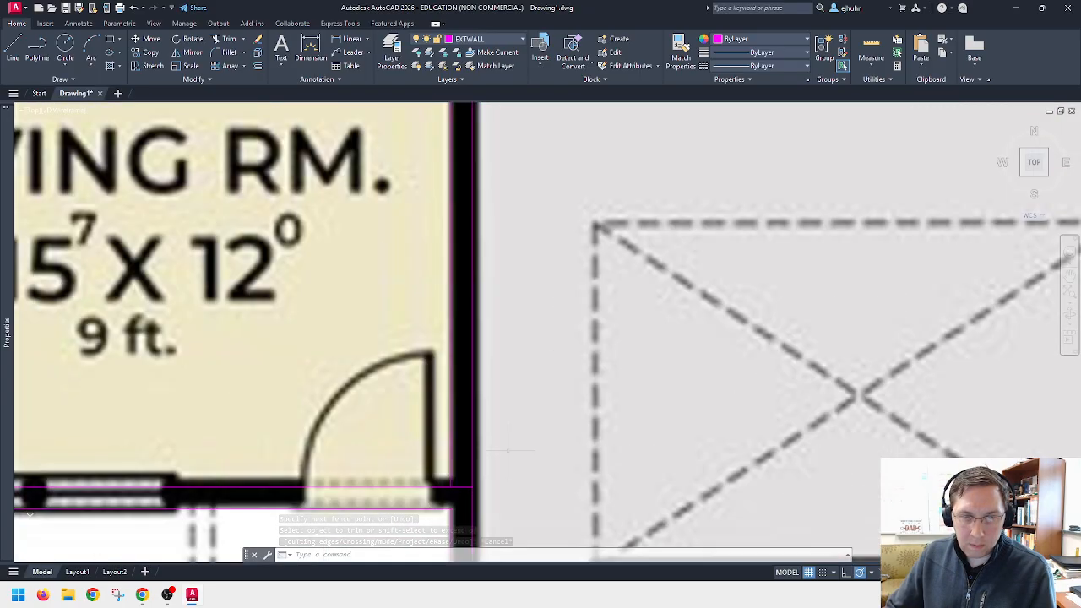
key(Escape)
text(tr)
key(Return)
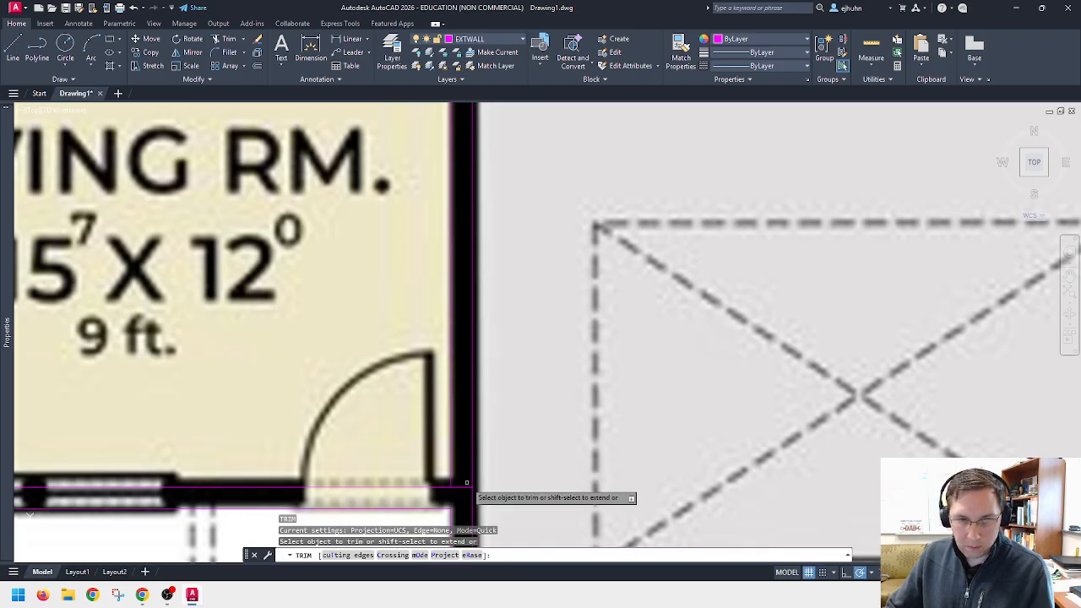
click(463, 486)
key(Escape)
scroll(452, 453, down, 7)
middle_drag(576, 267, 587, 261)
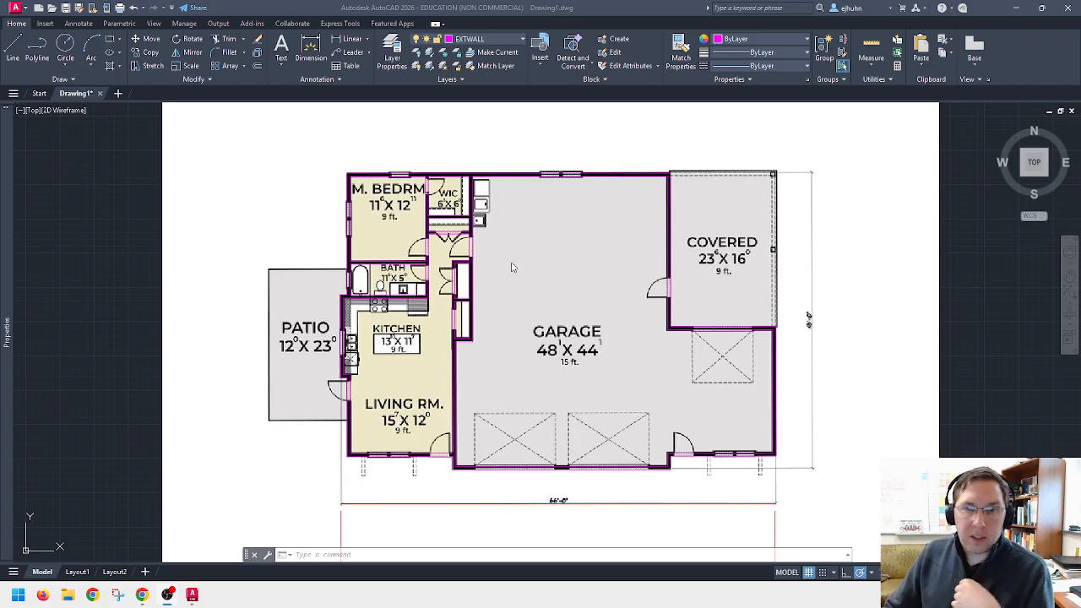
Step: Open the drawing symbols.dwg file and locate its door symbols
middle_drag(571, 313, 565, 273)
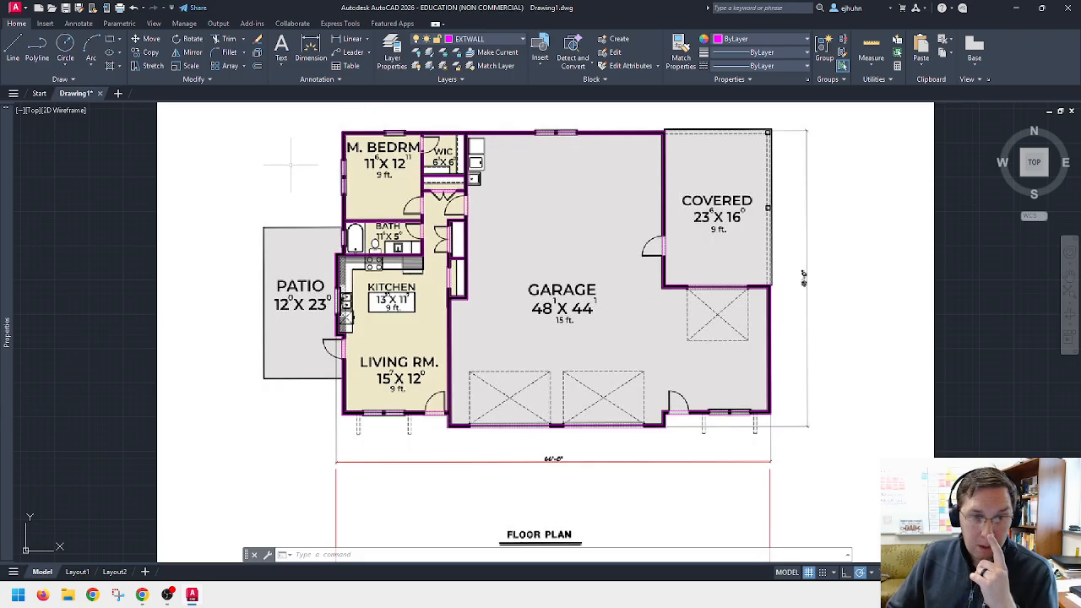
click(53, 7)
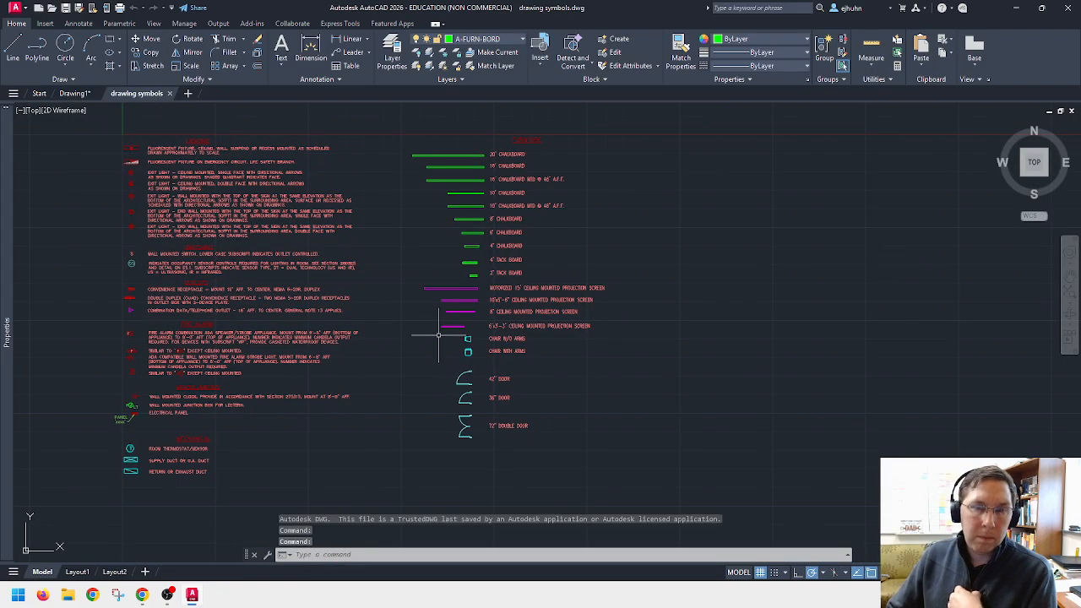
scroll(438, 335, up, 5)
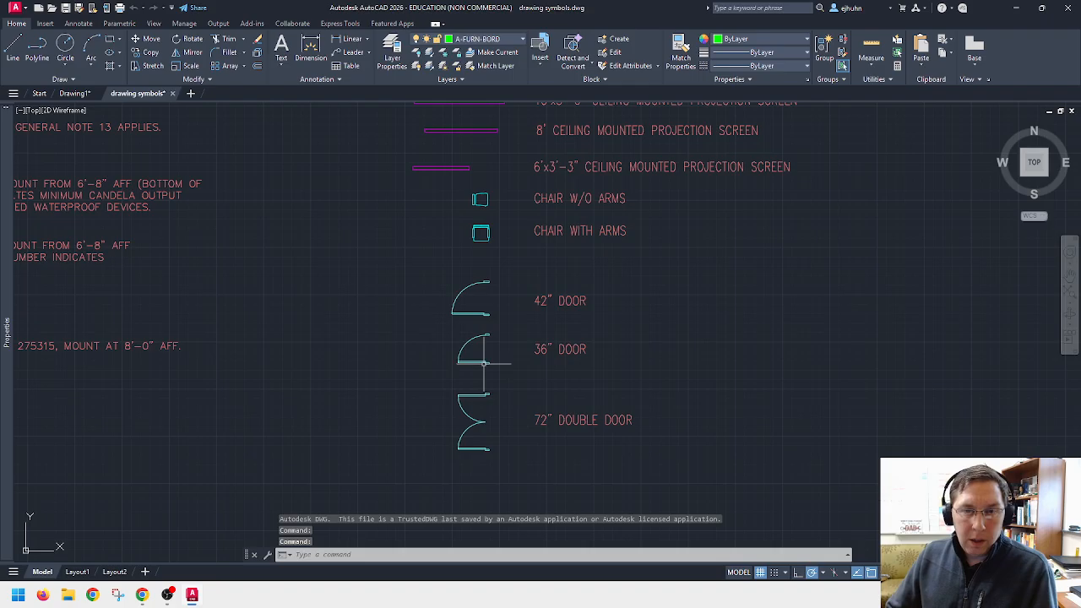
Step: Copy the 36" door symbol from drawing symbols.dwg and paste it into Drawing1 above the garage's front entry door
click(484, 362)
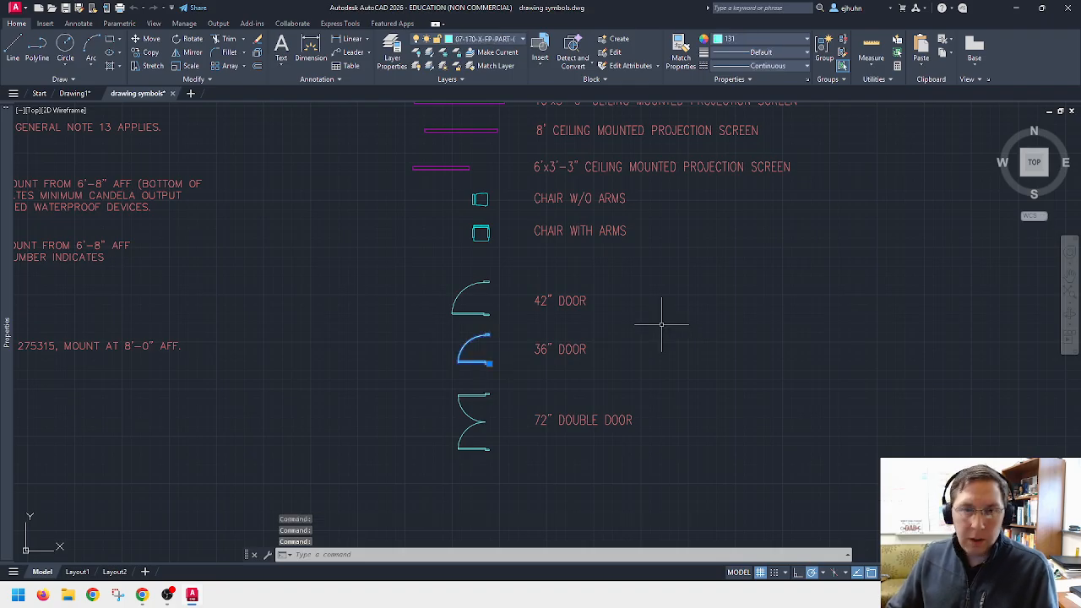
key(ctrl+c)
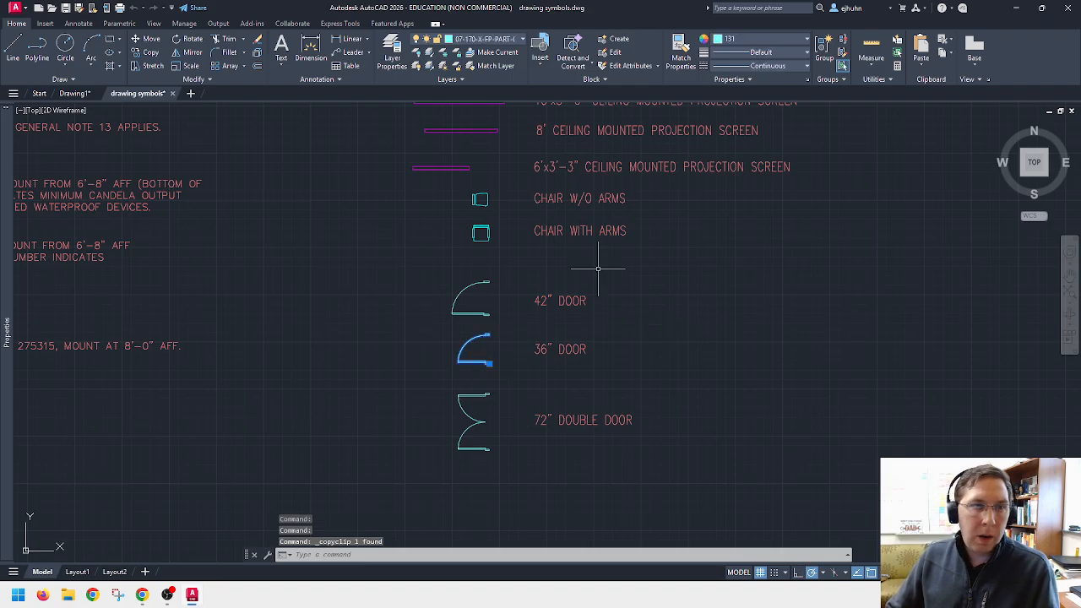
click(74, 94)
key(ctrl+v)
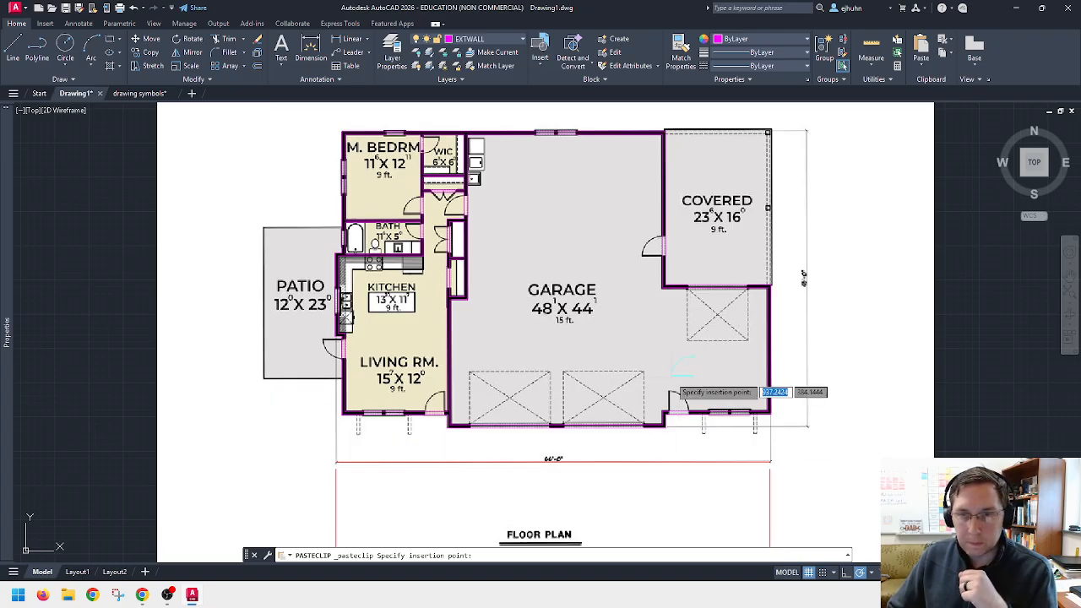
click(682, 380)
Step: Rotate the pasted 36" door symbol to 270° so that it matches the garage front door's orientation
scroll(689, 380, up, 2)
scroll(682, 381, up, 2)
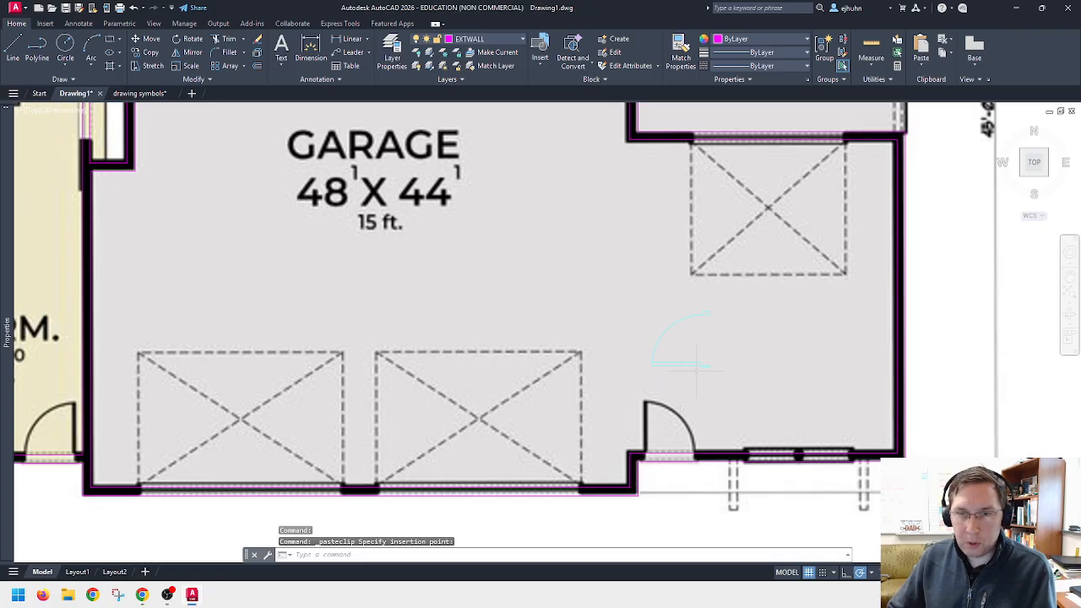
text(ro)
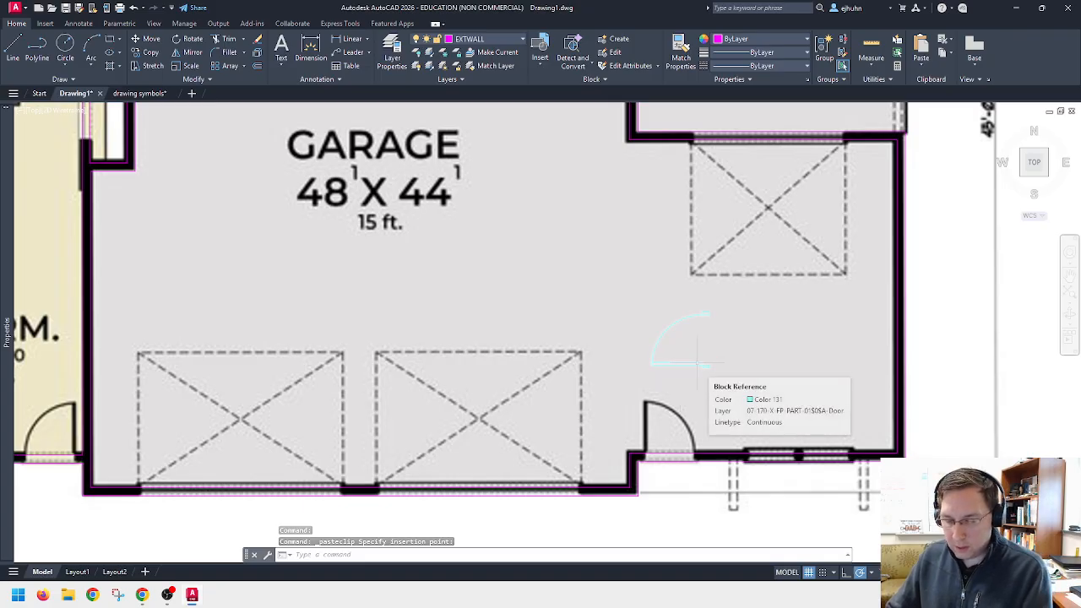
key(Return)
click(710, 345)
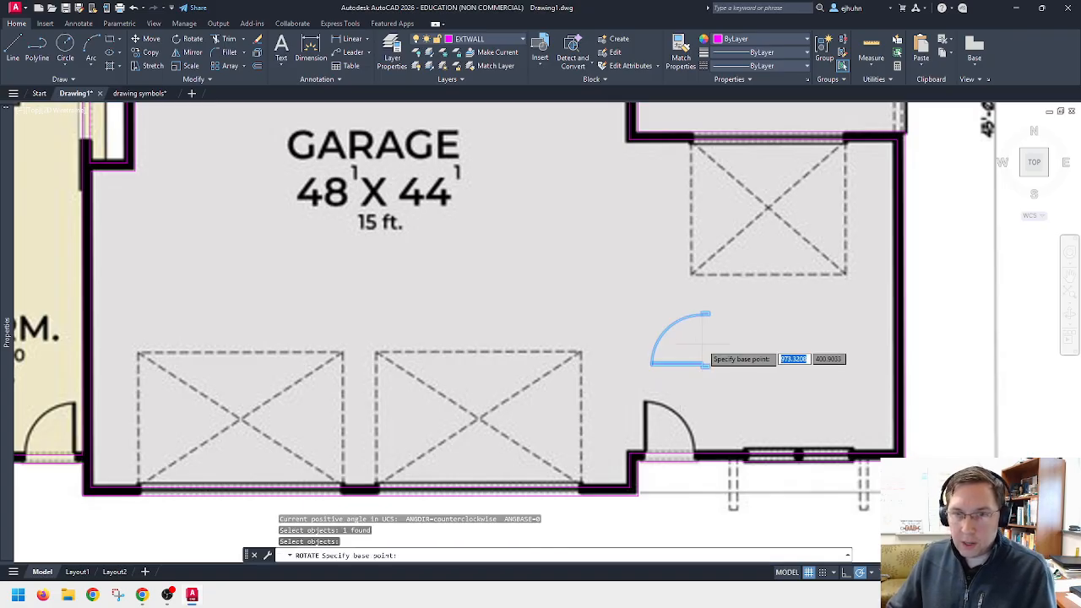
key(Return)
click(710, 340)
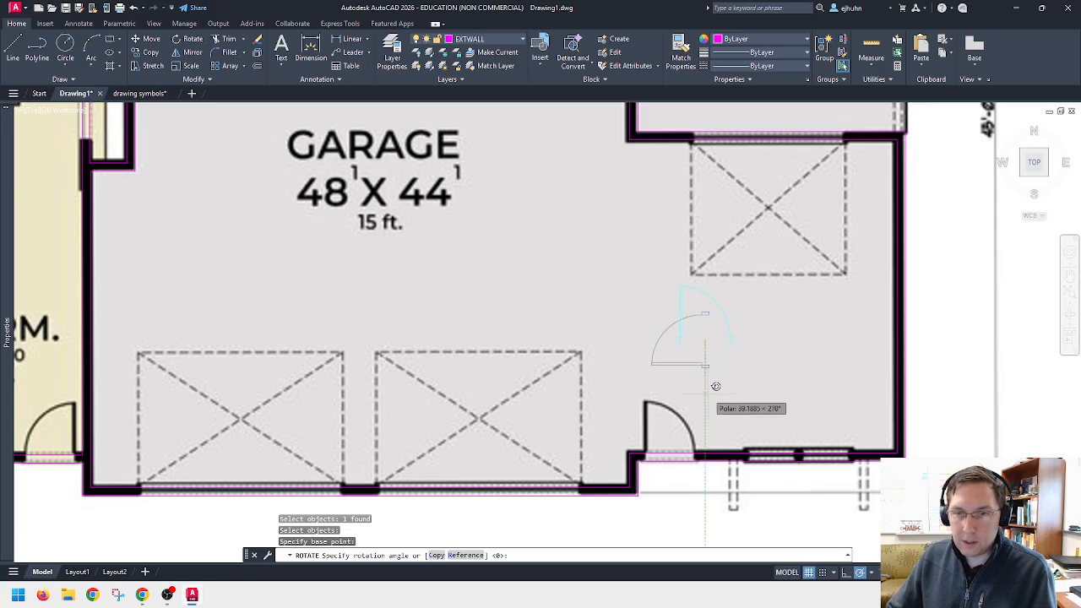
key(Escape)
Step: Draw a jamb line across the exterior wall at the left edge of the garage's front door opening
scroll(670, 470, up, 2)
scroll(670, 471, up, 1)
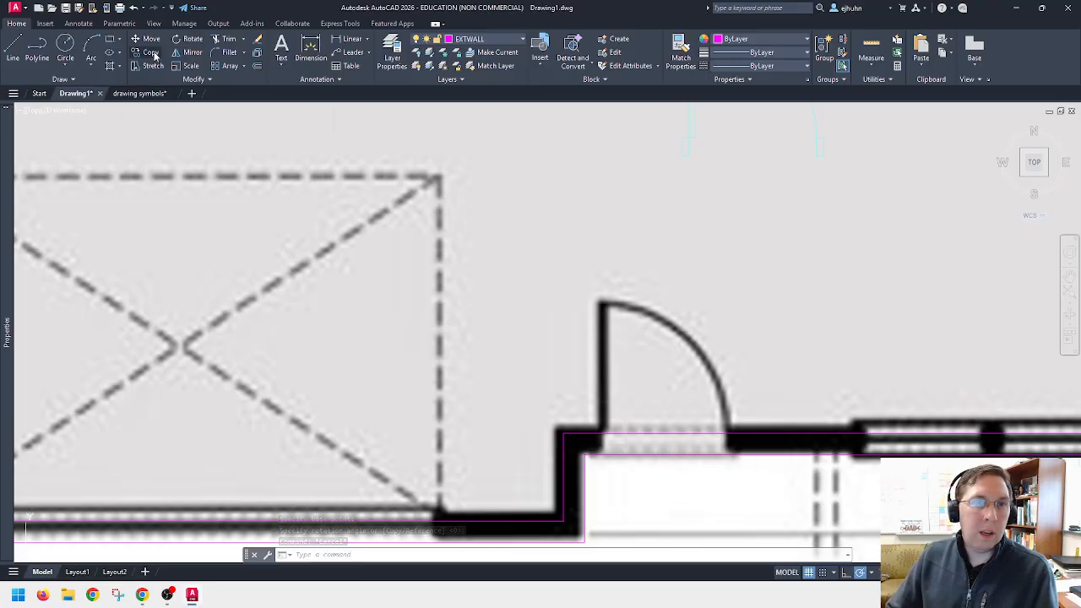
click(13, 49)
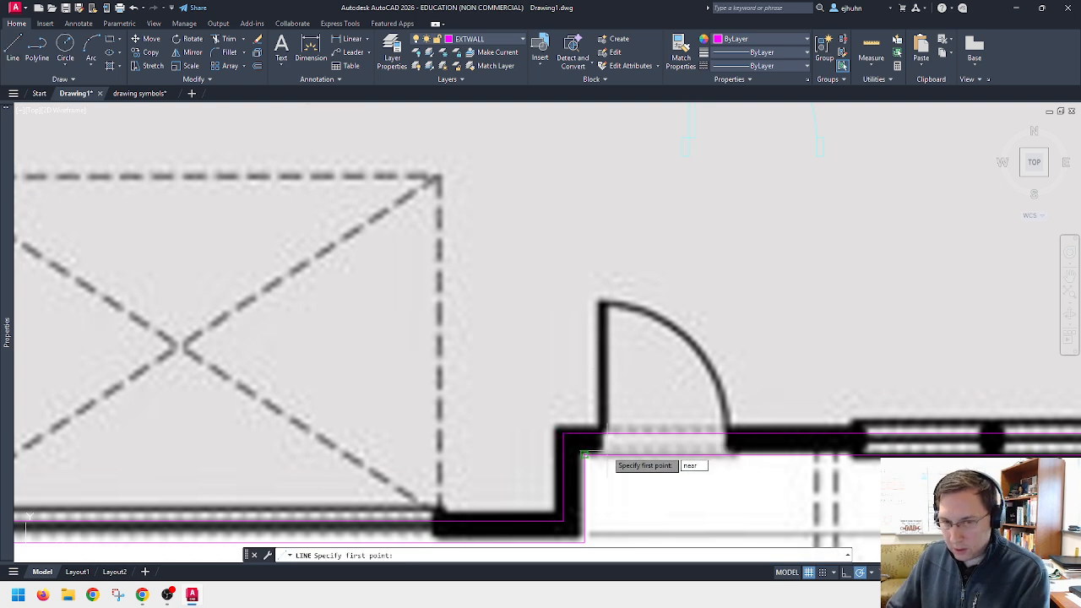
text(near)
key(Return)
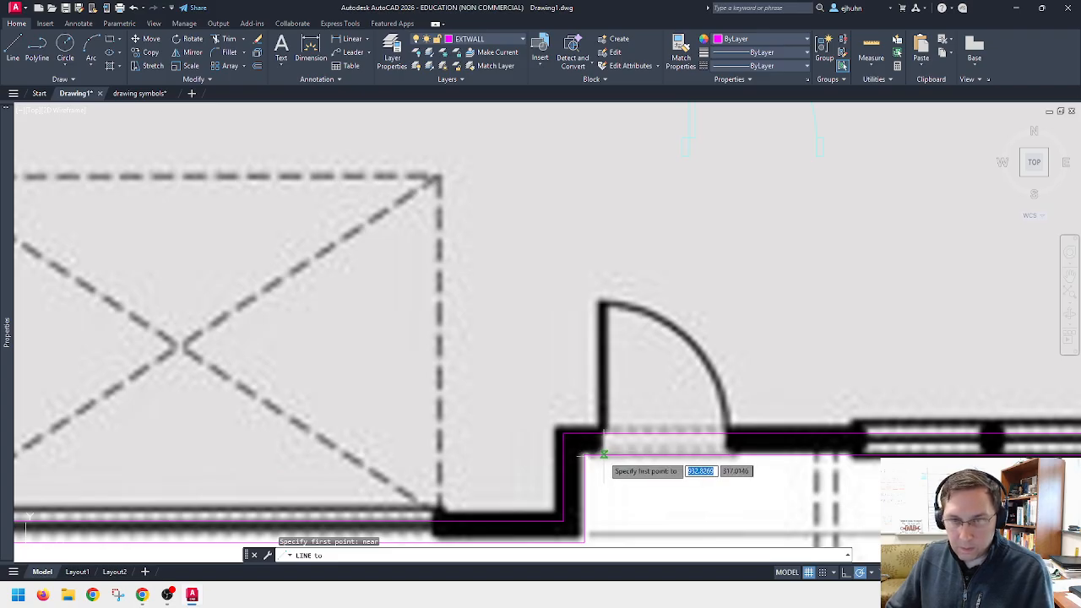
click(603, 455)
key(Escape)
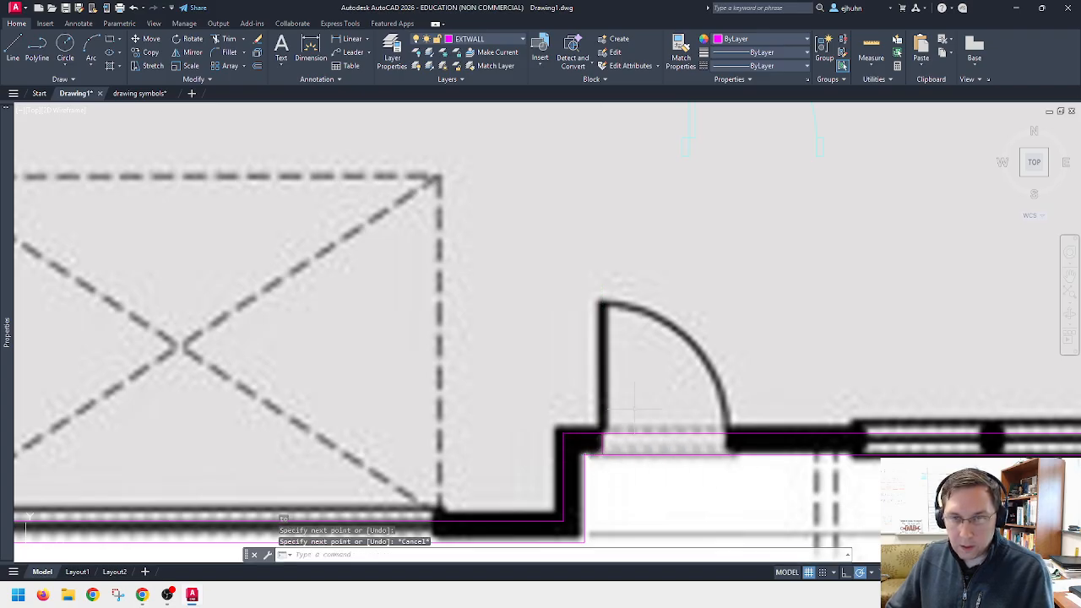
Step: Offset the left jamb line 36 to the right to mark the opposite side of the door opening
text(o)
key(Return)
text(36)
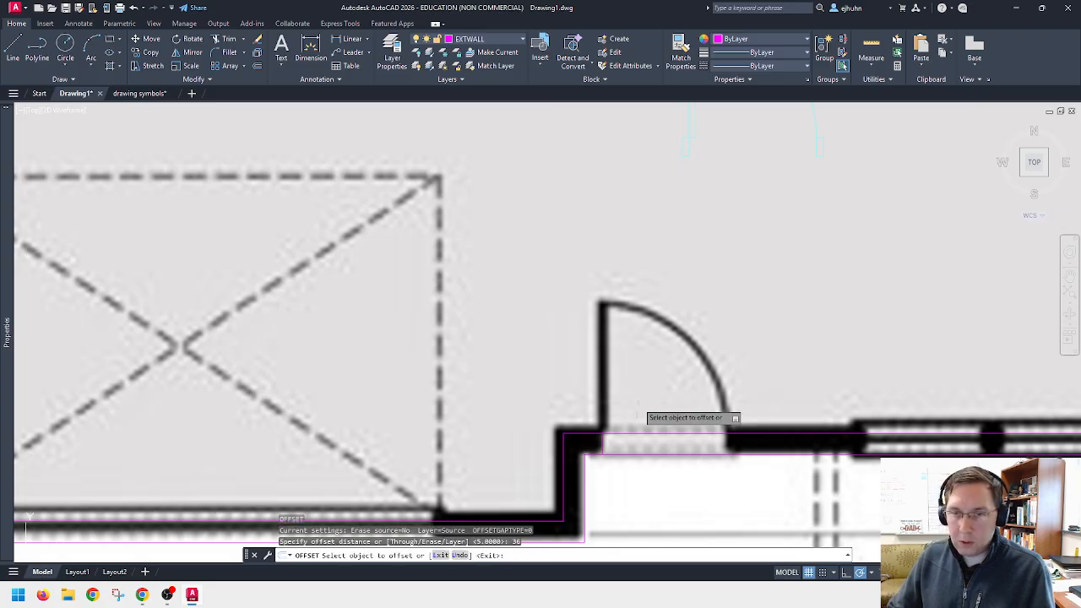
key(Return)
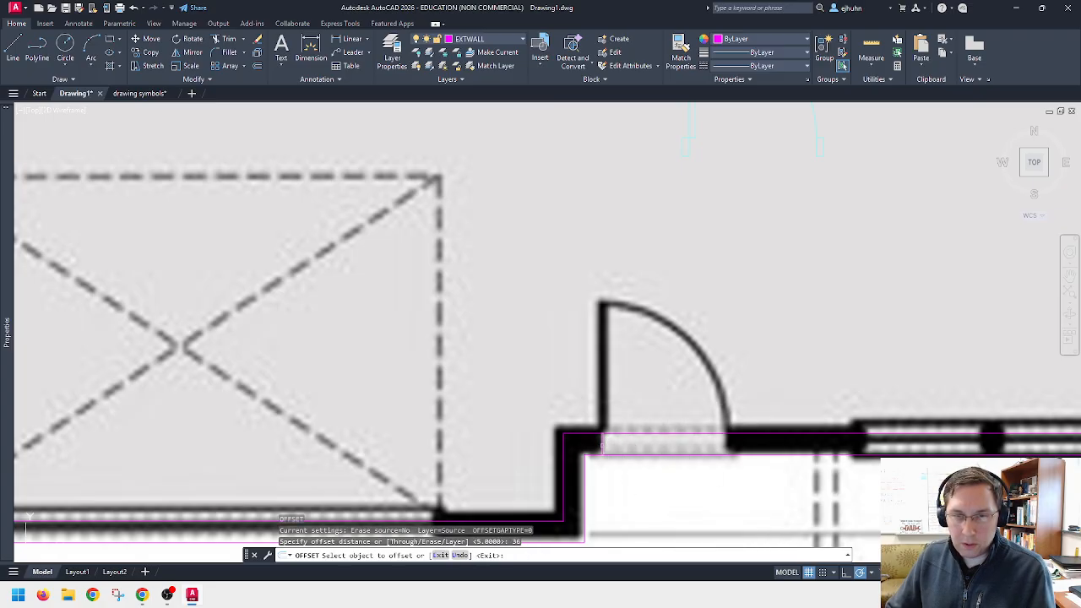
click(603, 444)
click(700, 441)
key(Escape)
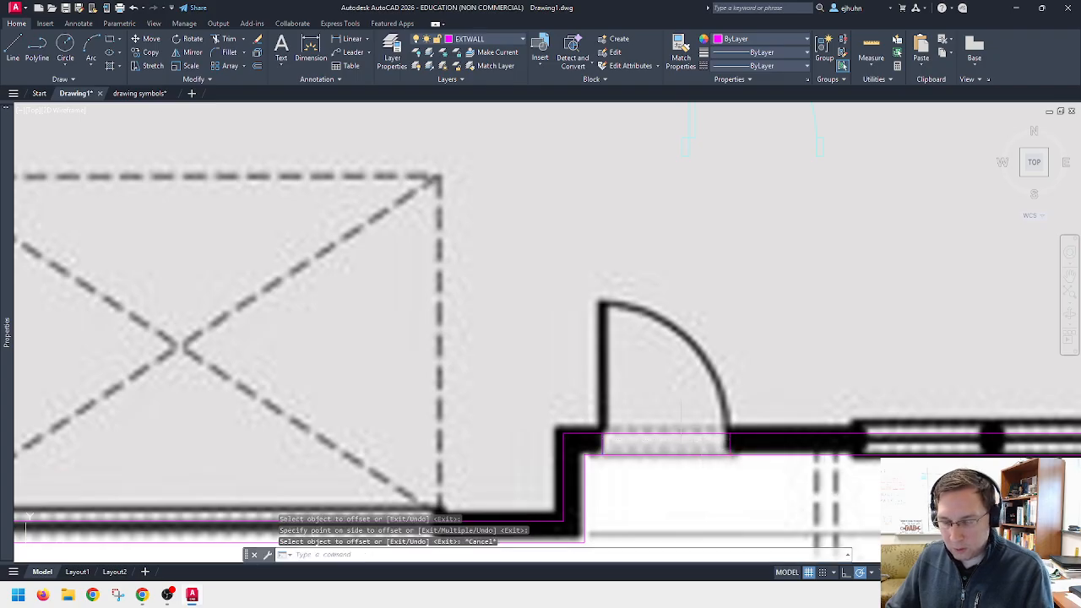
Step: Trim both wall lines between the two jamb lines to open the wall for the garage's front door
text(tr)
key(Return)
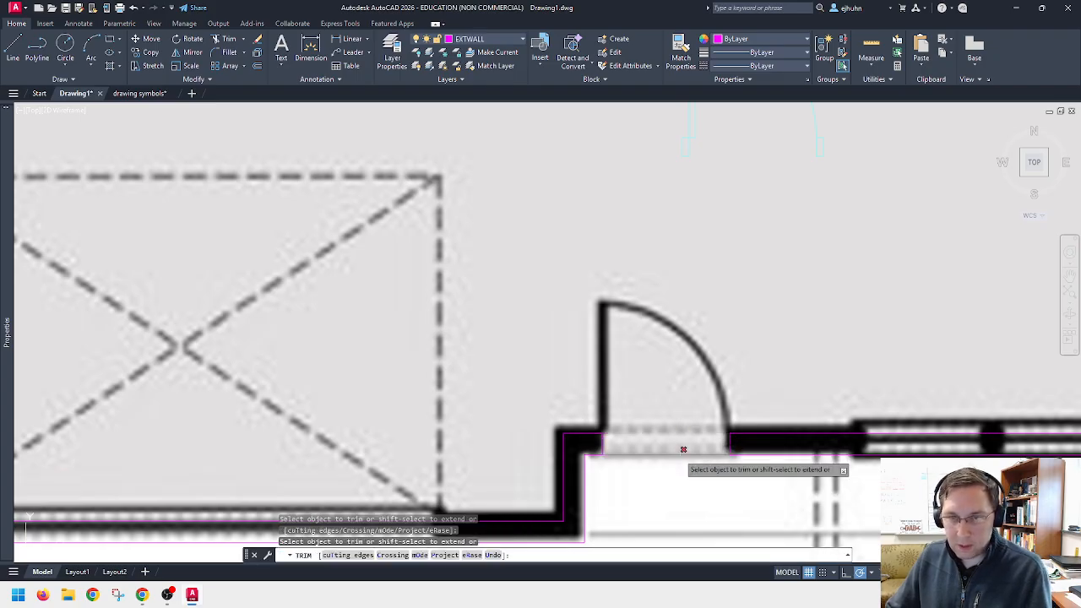
scroll(689, 456, down, 2)
key(Escape)
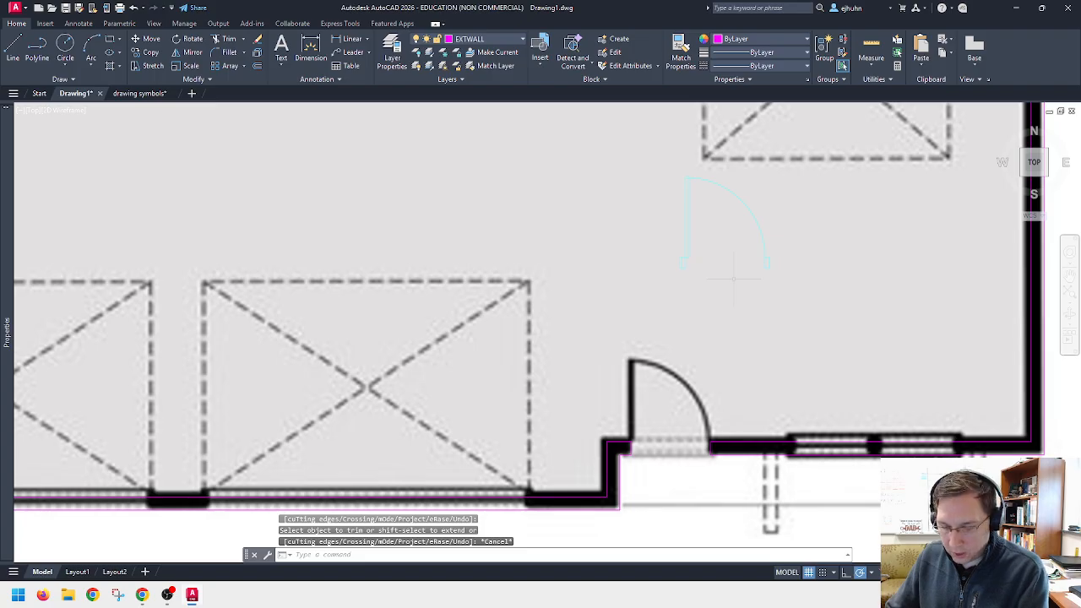
text(m)
key(space)
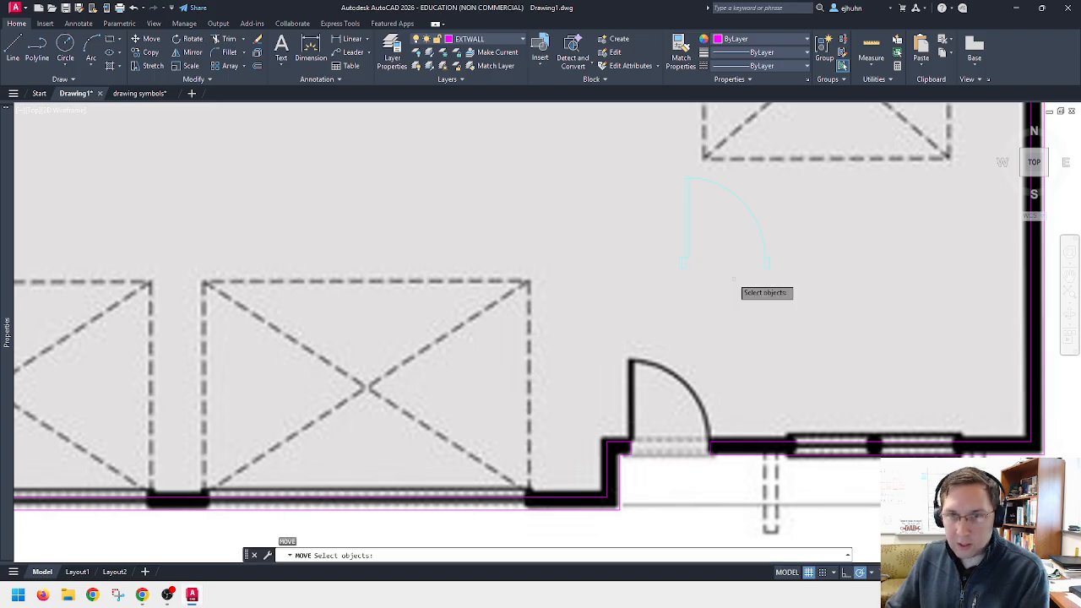
click(685, 262)
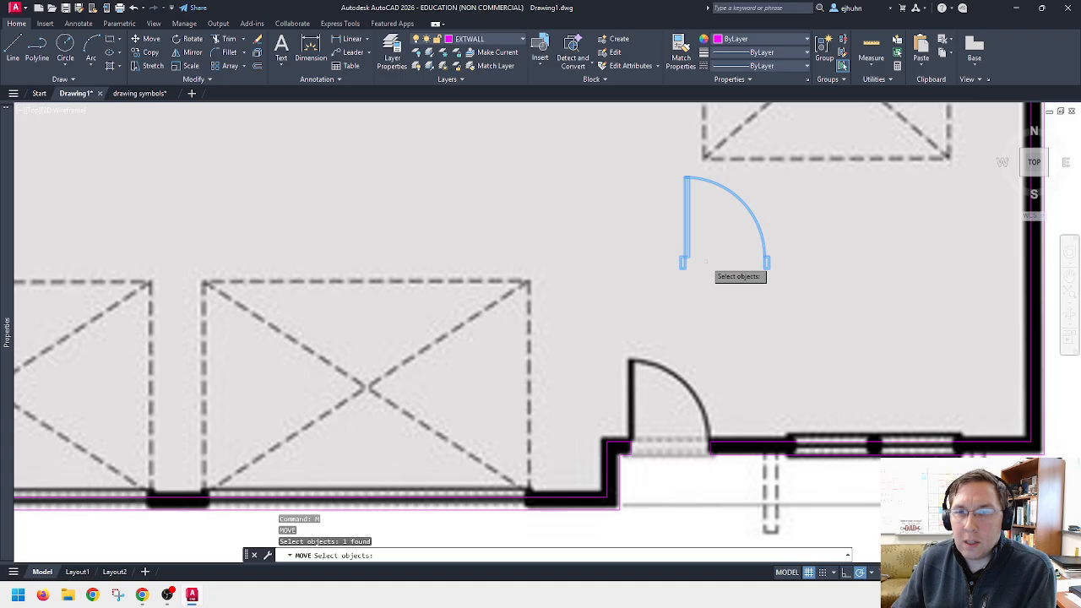
key(Return)
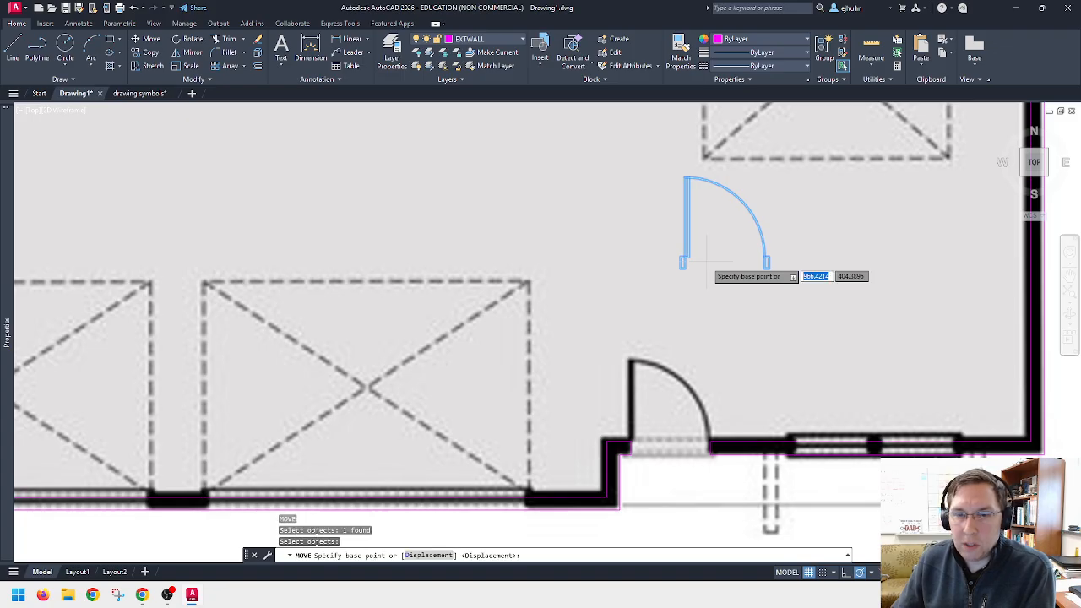
scroll(707, 249, up, 4)
scroll(710, 254, down, 4)
scroll(718, 258, up, 2)
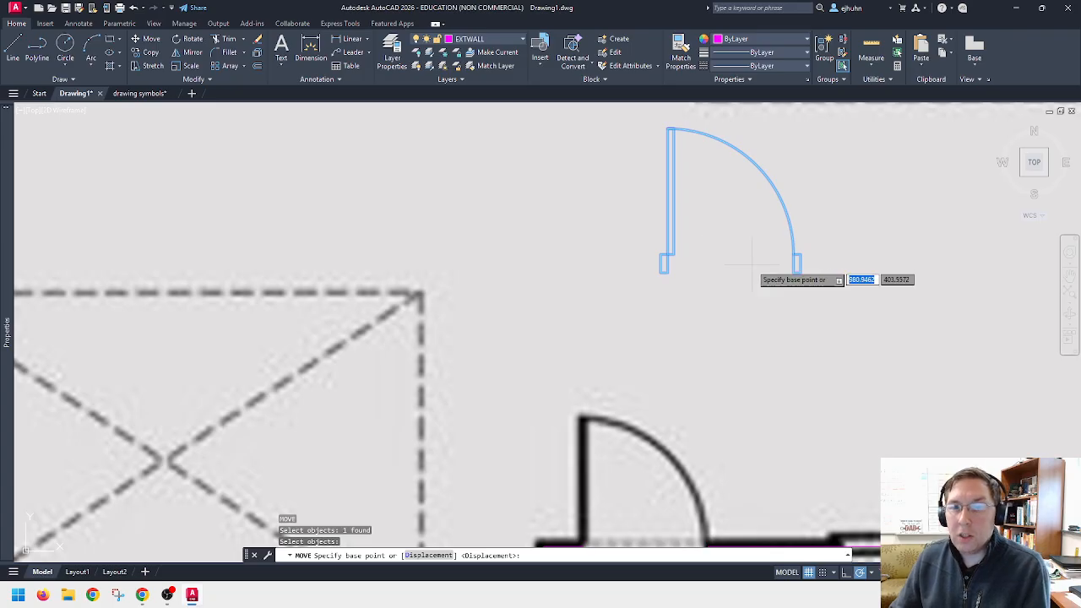
key(Escape)
Step: Move the door symbol from the midpoint of its left frame's inner edge to the midpoint of the opening's left jamb line
scroll(754, 255, down, 3)
scroll(754, 257, up, 4)
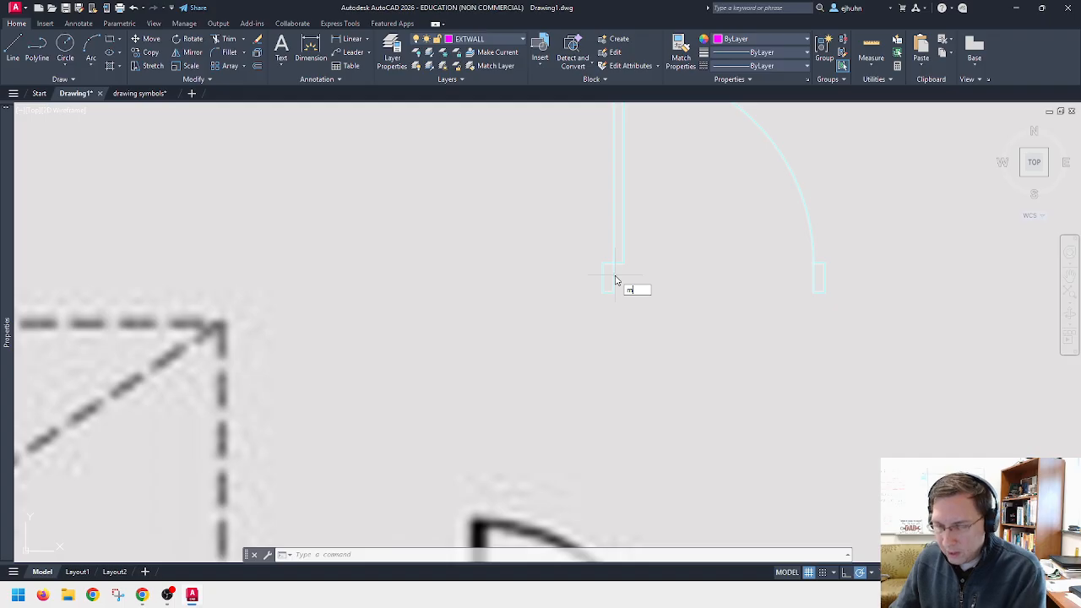
key(Return)
click(615, 278)
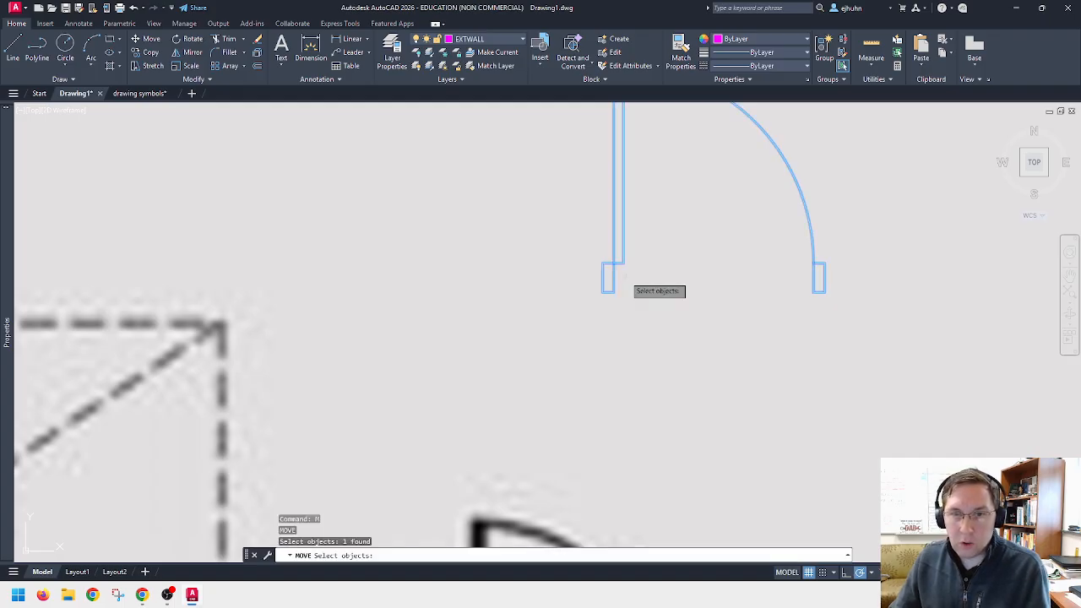
key(Return)
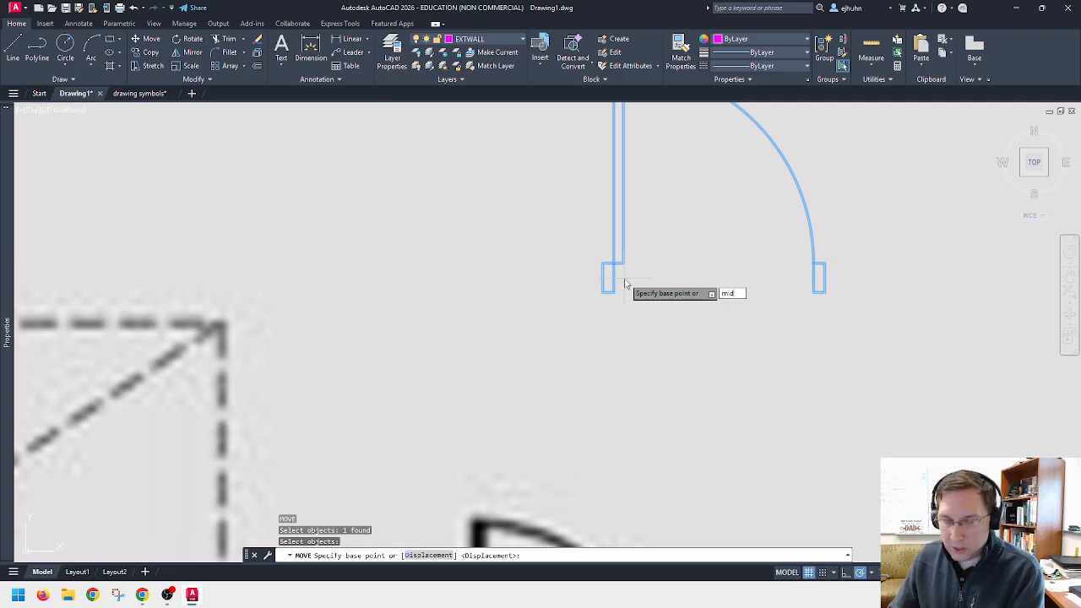
text(mid)
key(Return)
click(613, 282)
scroll(625, 252, down, 2)
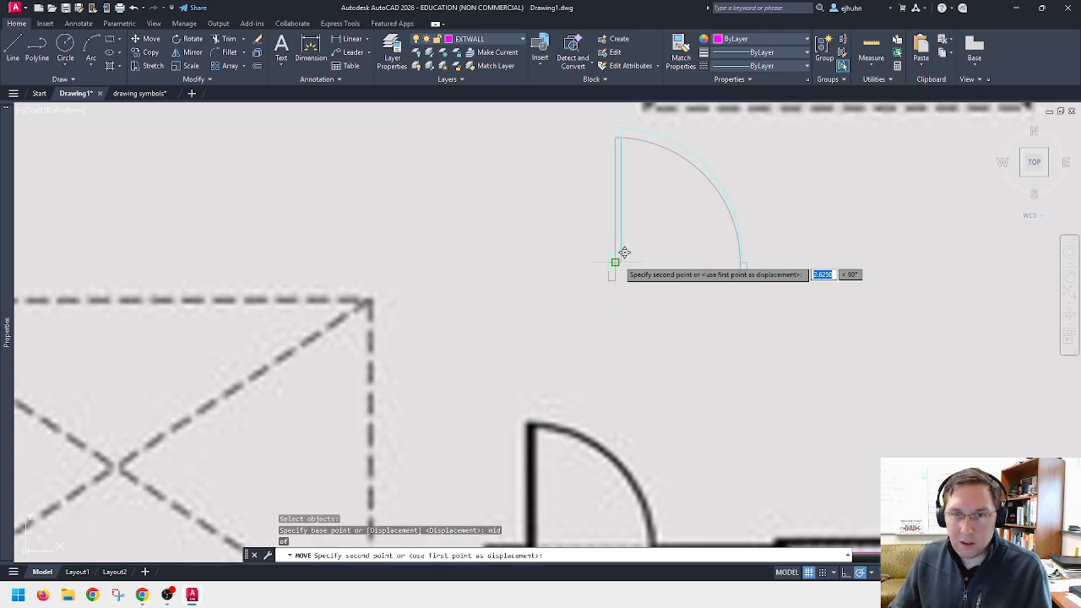
middle_drag(599, 367, 600, 229)
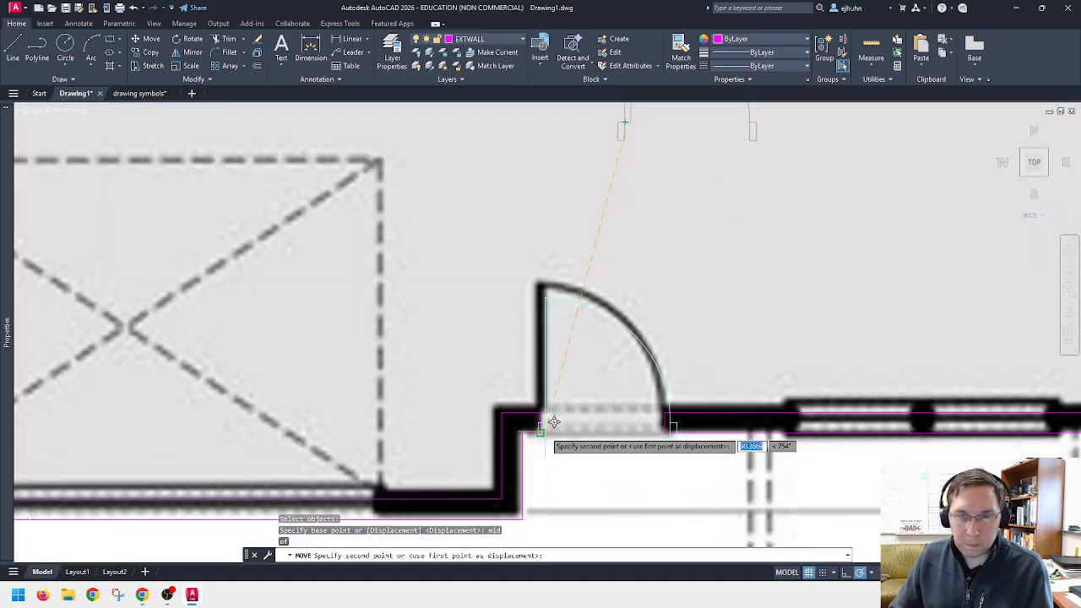
scroll(553, 423, up, 4)
text(m)
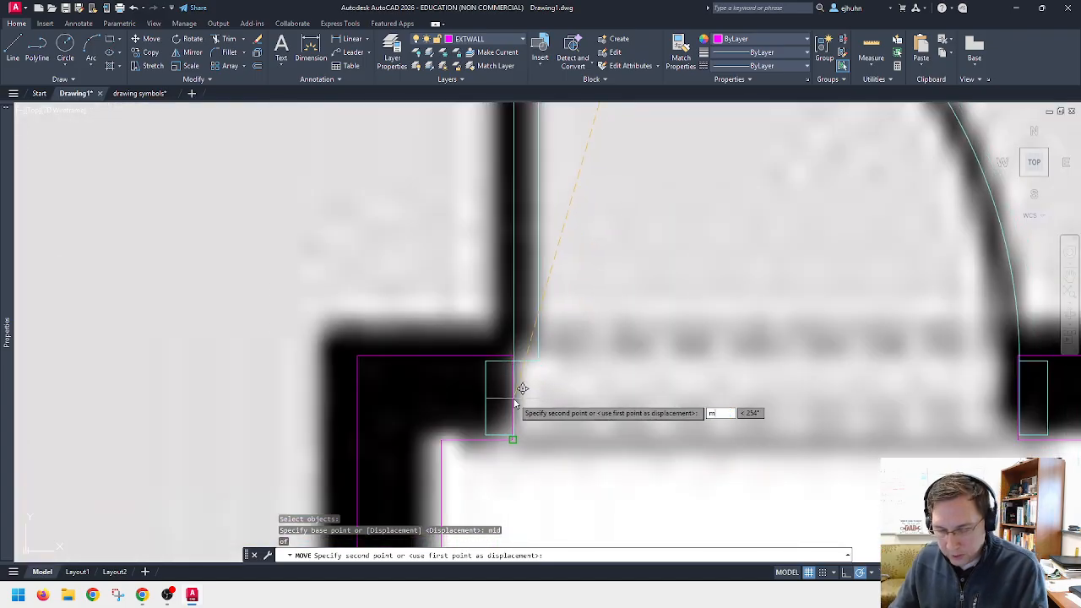
key(Return)
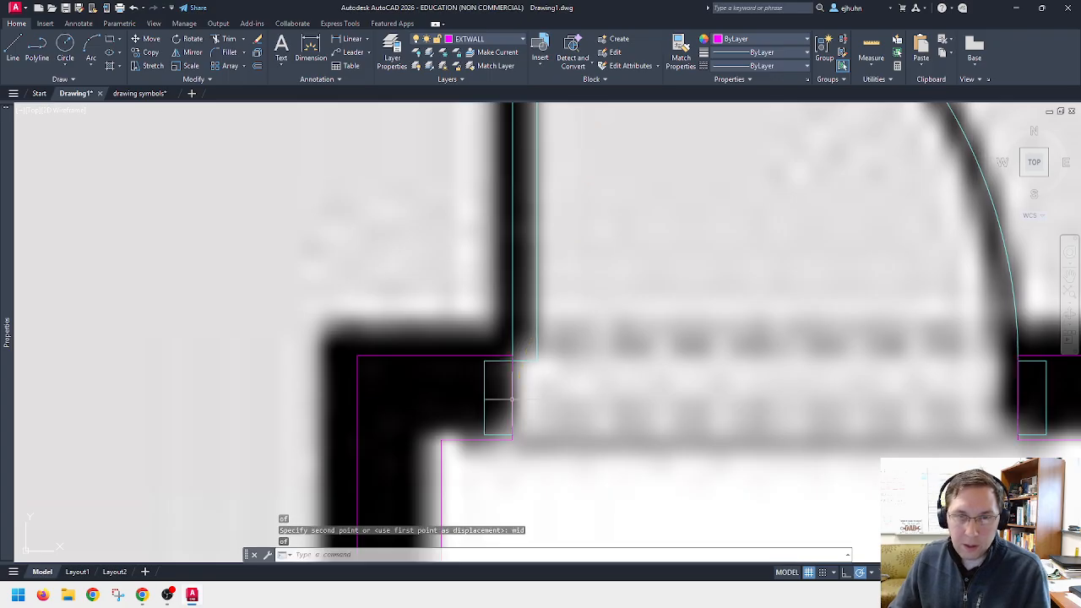
key(Escape)
Step: Move the left jamb line by its midpoint onto the outer edge of the door symbol's left frame
text(m)
key(Return)
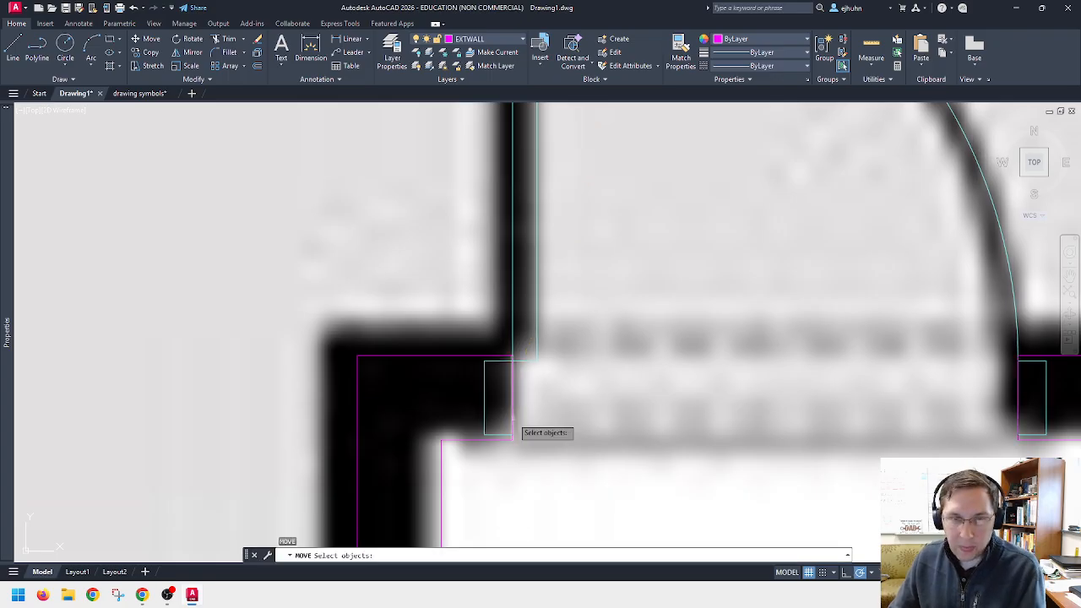
click(513, 435)
key(Return)
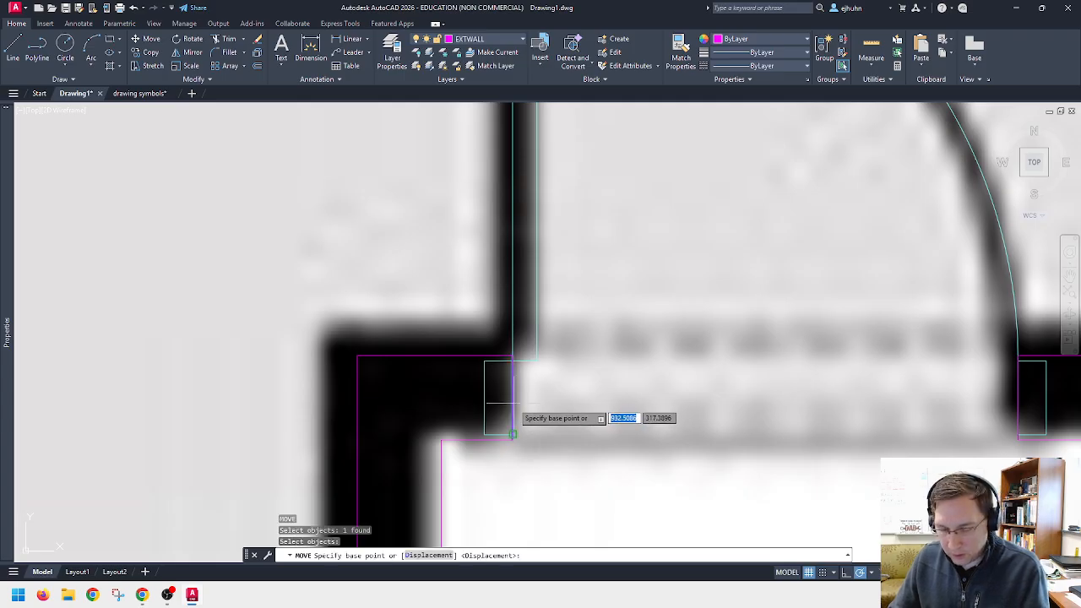
text(mid)
key(Return)
click(488, 394)
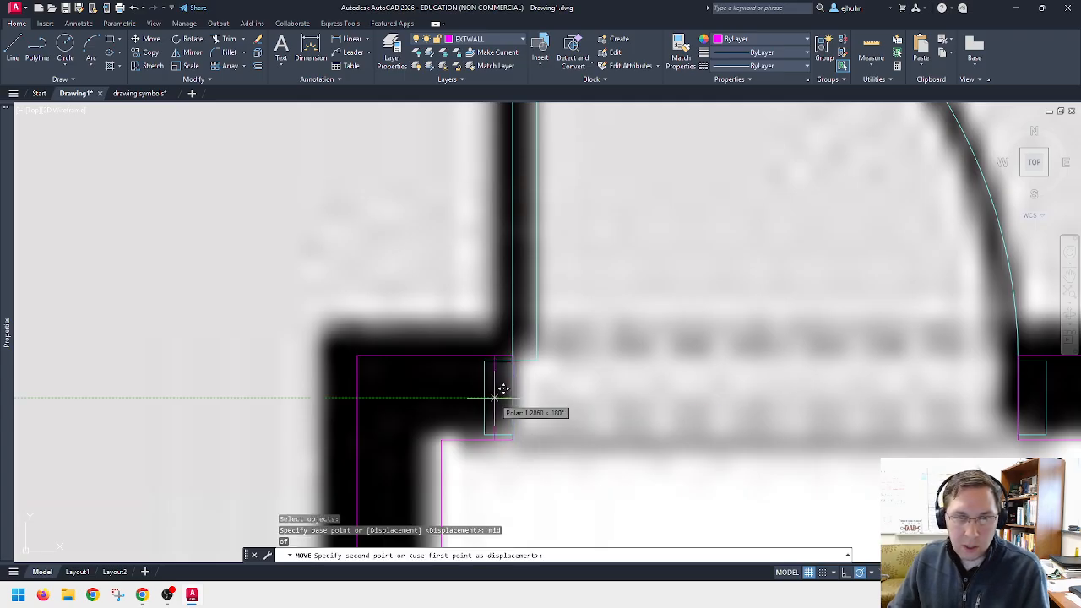
key(Escape)
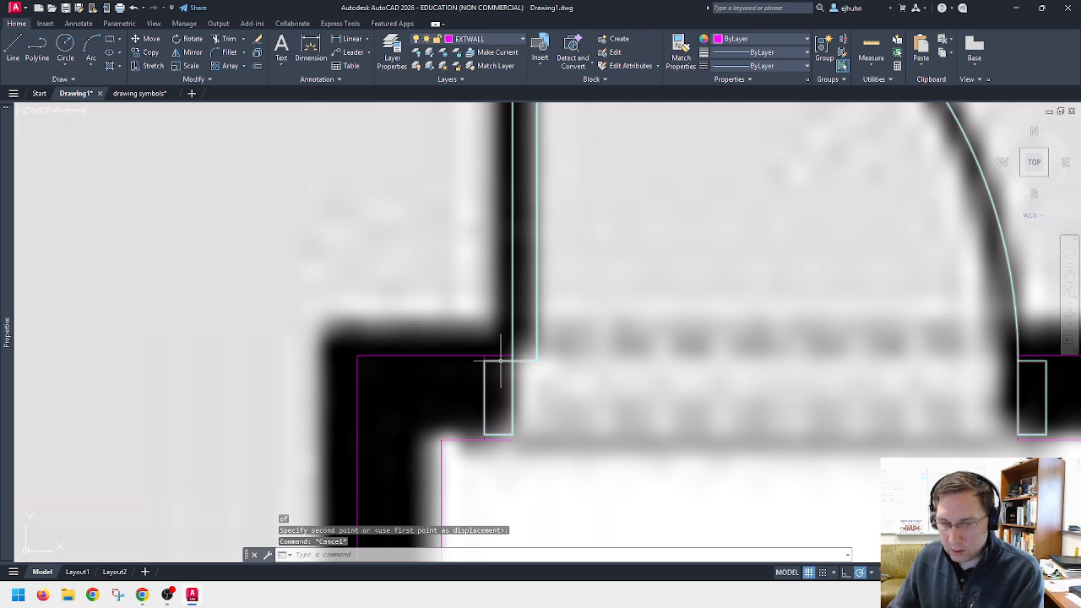
Step: Trim the two wall line stubs that extend past the left jamb line over the door frame
text(tr)
key(Return)
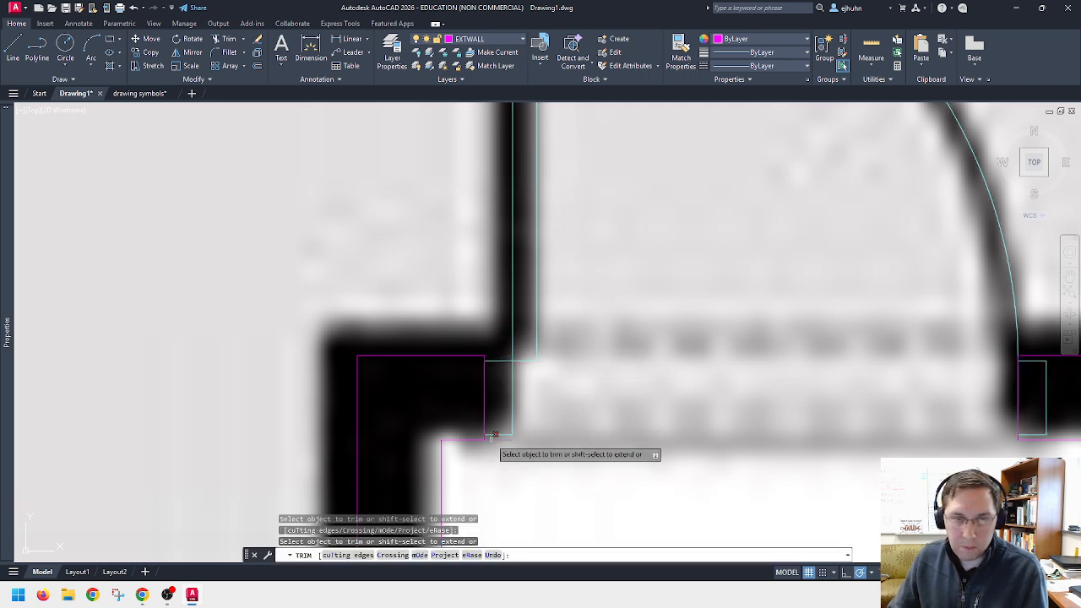
key(Escape)
Step: Move the right jamb line by its midpoint onto the outer edge of the door symbol's right frame
middle_drag(847, 398, 443, 392)
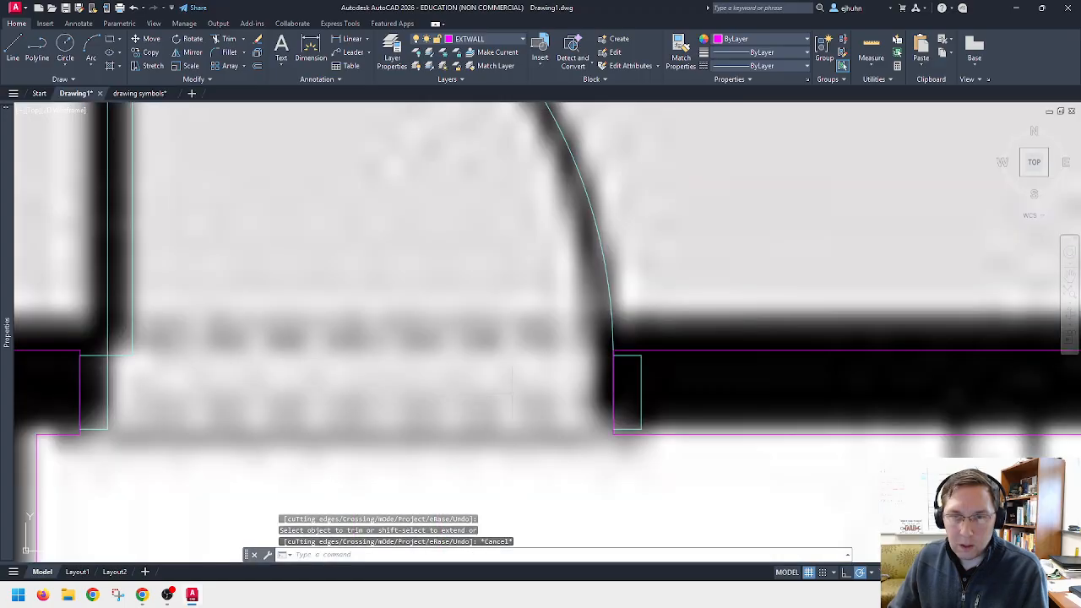
text(m)
key(Return)
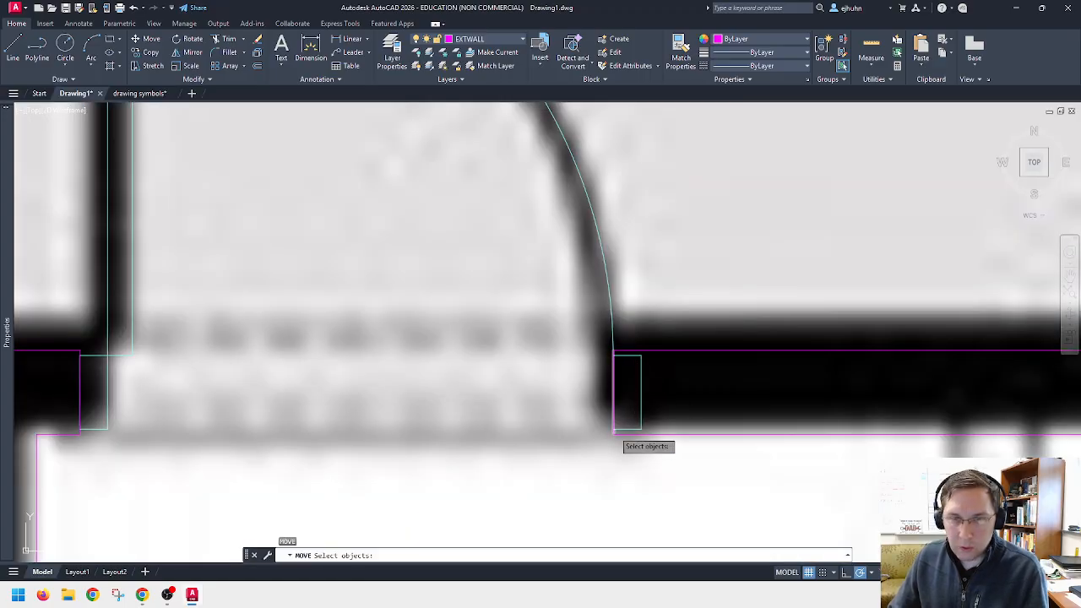
click(614, 431)
key(Return)
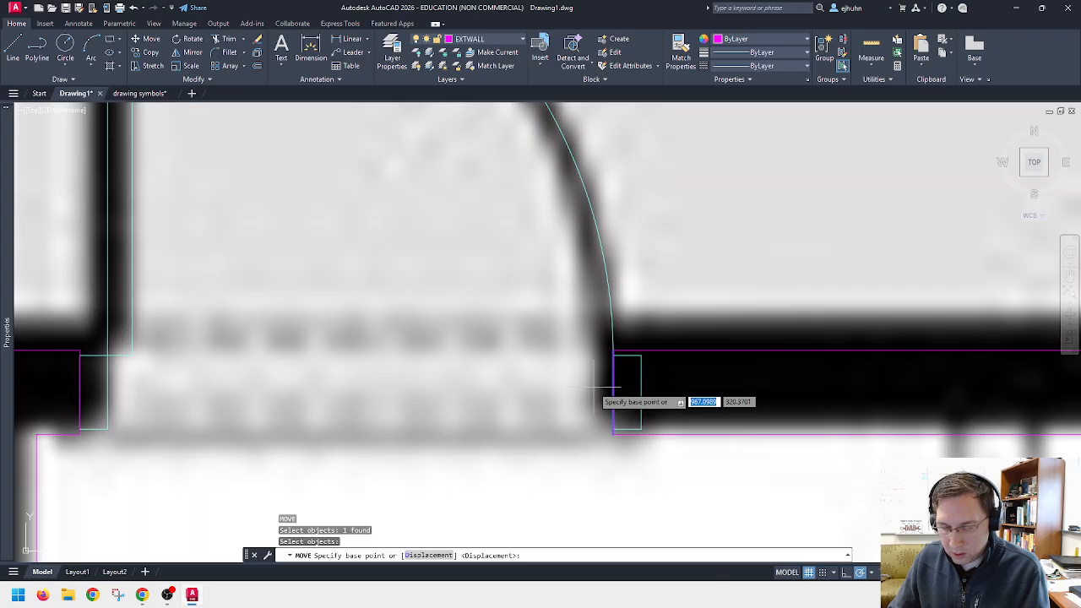
key(Return)
click(613, 392)
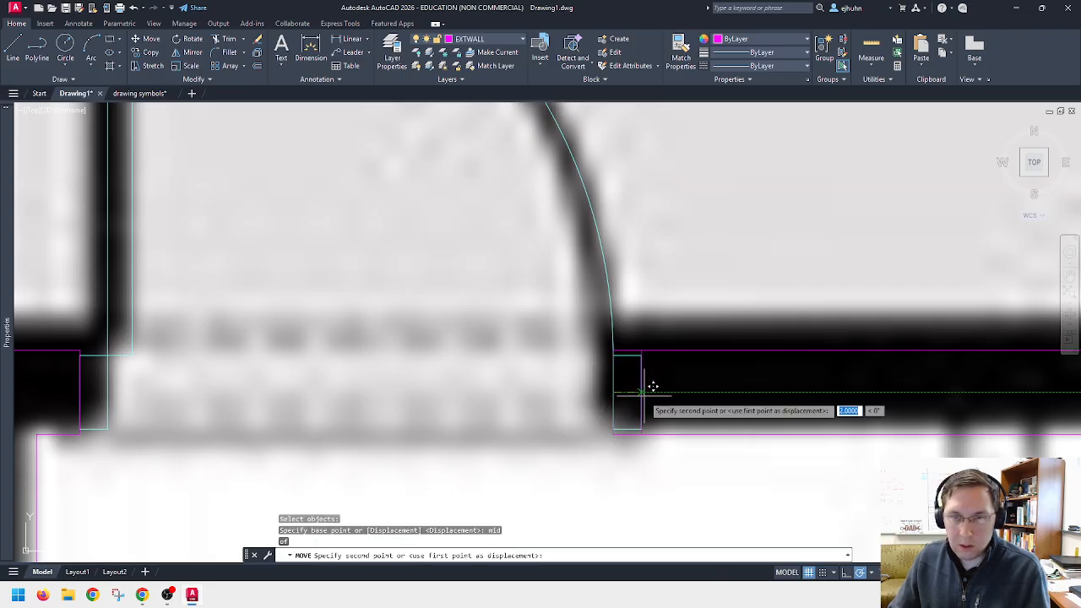
click(641, 392)
key(Escape)
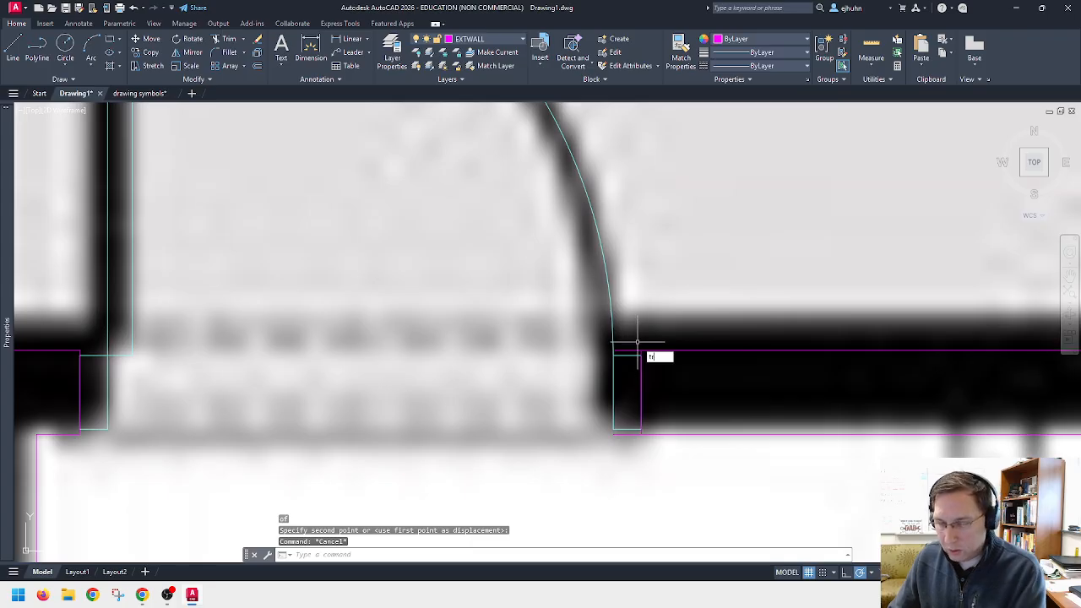
Step: Trim the two wall line stubs between the right jamb line and the door opening, above and below the right frame
key(Return)
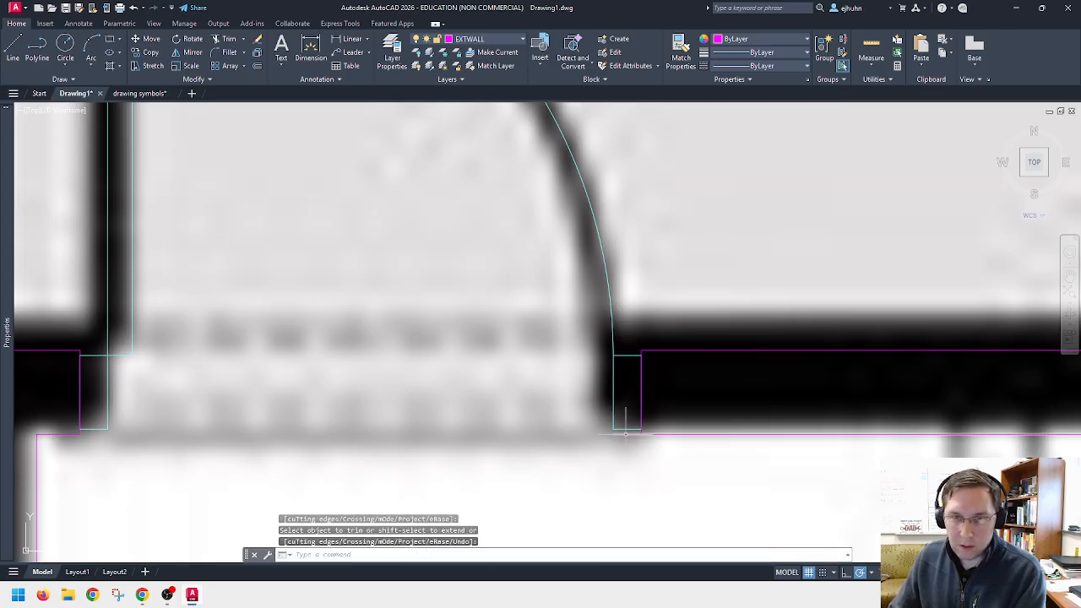
key(Escape)
text(r)
key(Return)
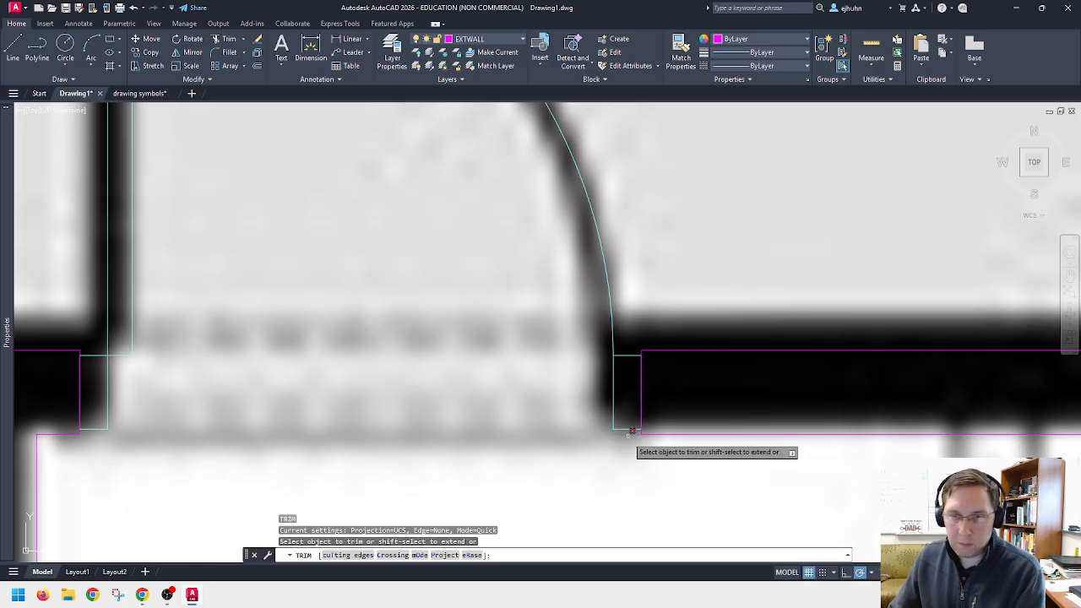
key(Escape)
Step: Start a copy of the garage's front door symbol, selecting the symbol and the jamb line at its left frame
scroll(626, 431, down, 5)
middle_drag(651, 414, 624, 377)
scroll(624, 377, down, 2)
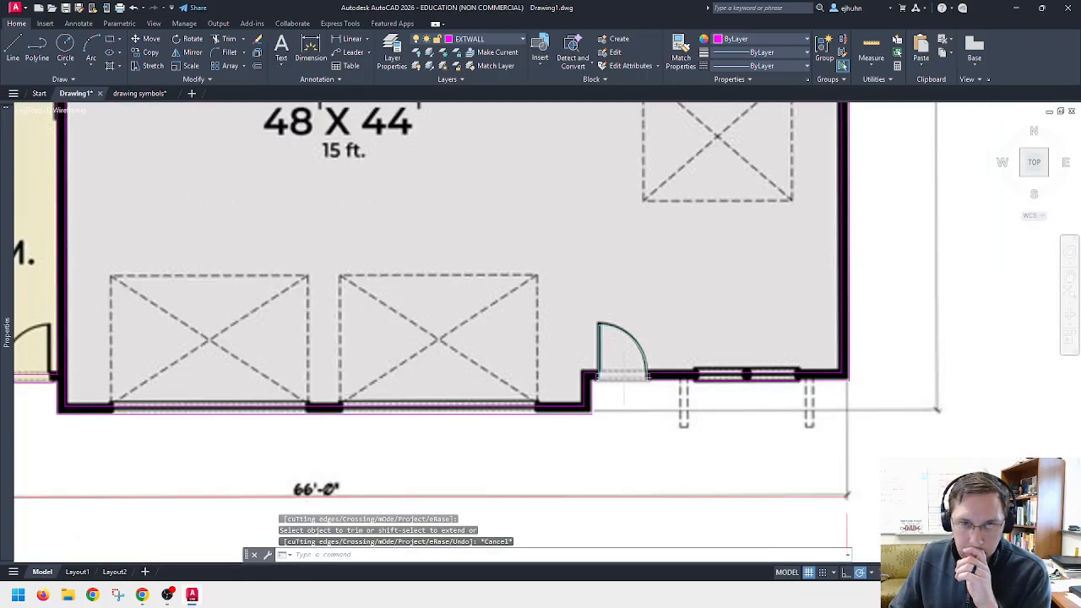
middle_drag(305, 369, 540, 377)
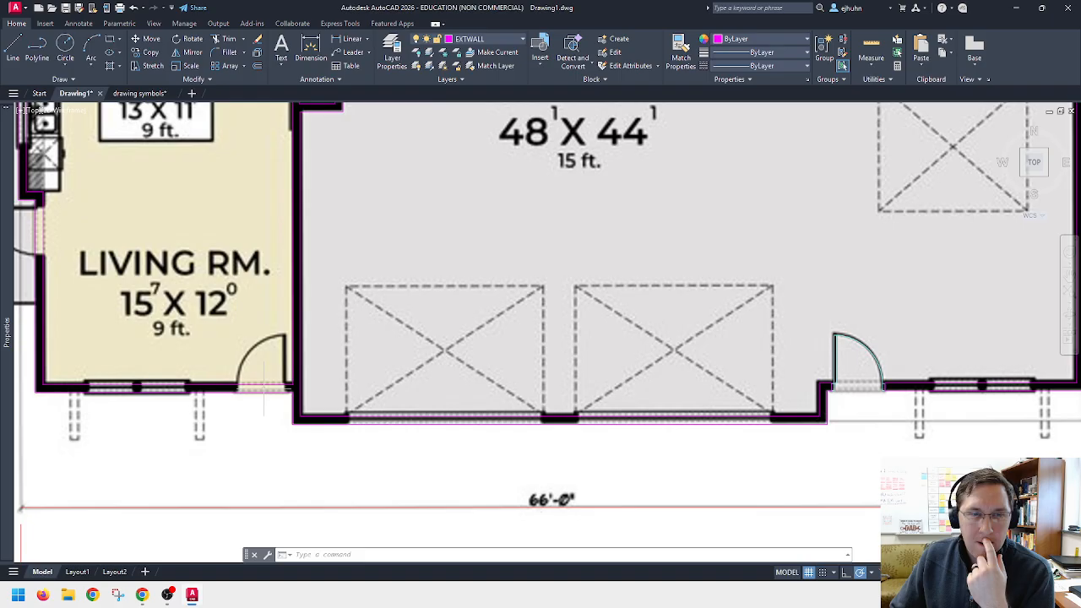
scroll(804, 372, up, 2)
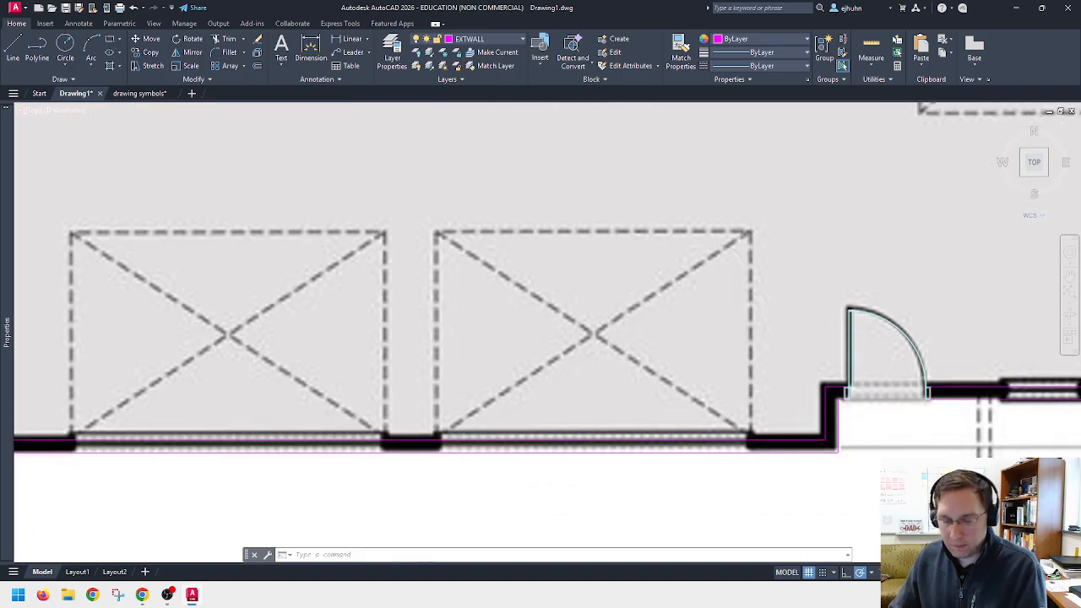
text(co)
key(Return)
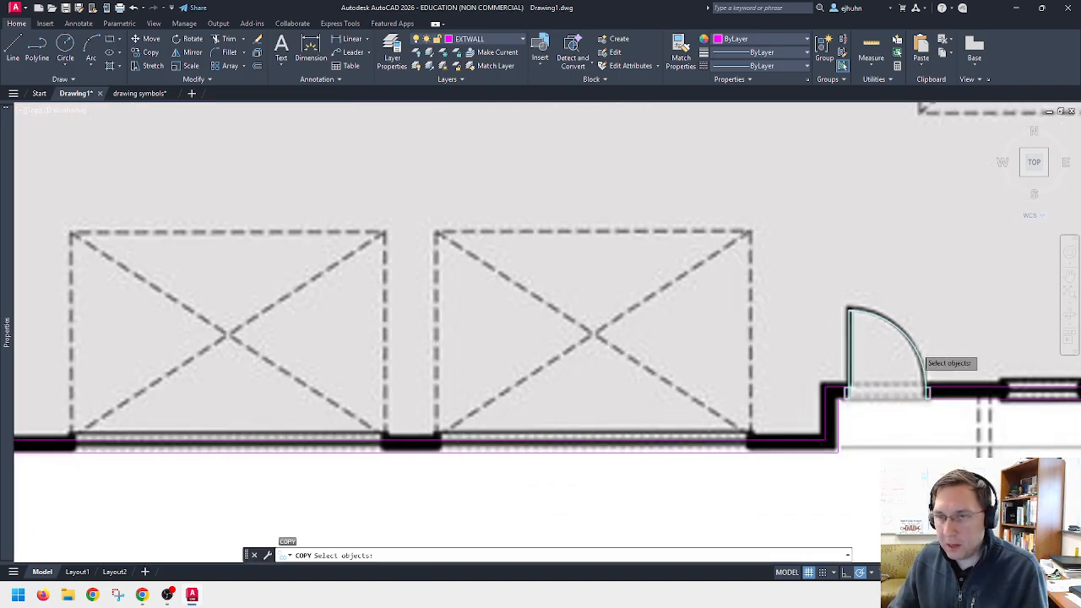
click(919, 359)
click(840, 376)
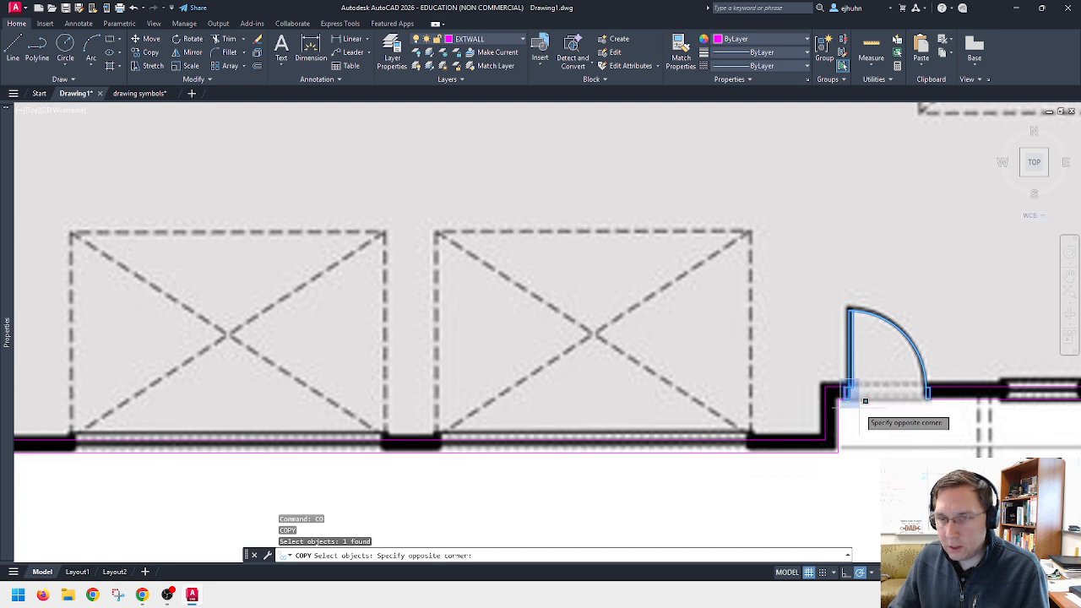
click(861, 409)
click(903, 370)
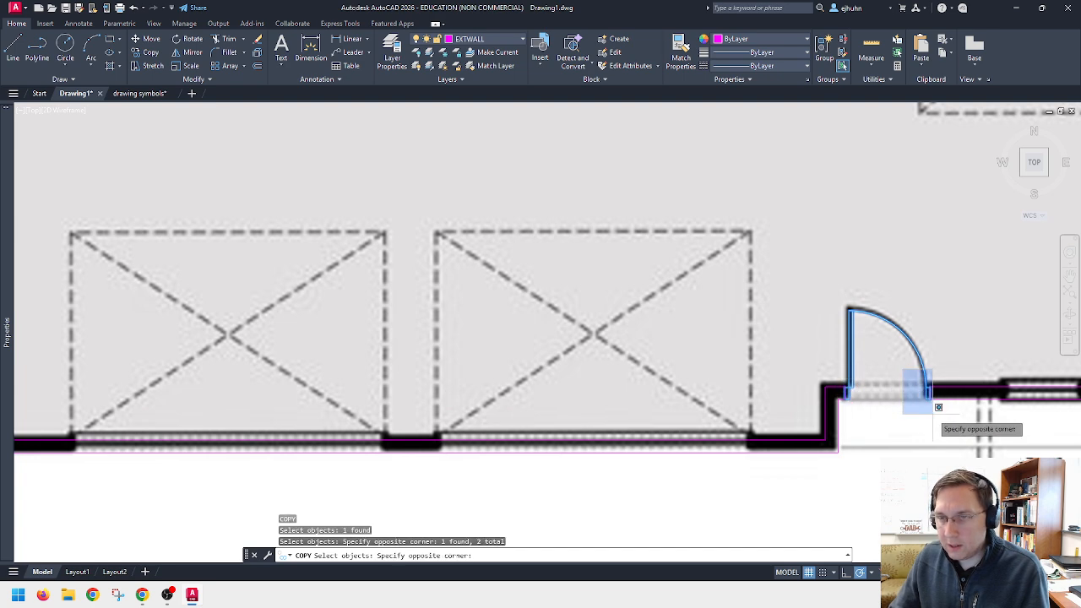
click(932, 407)
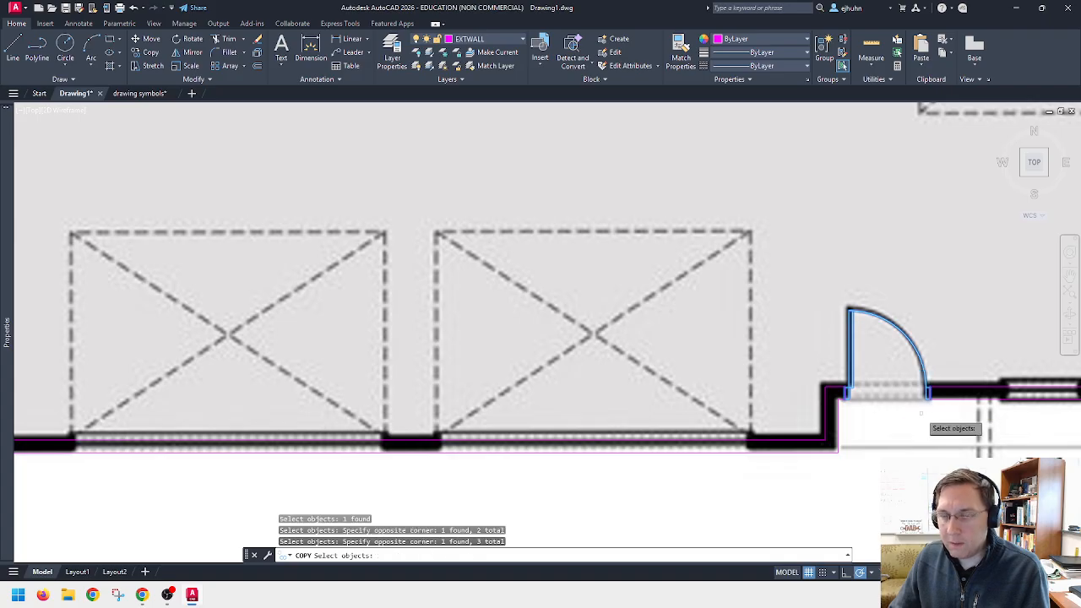
key(Escape)
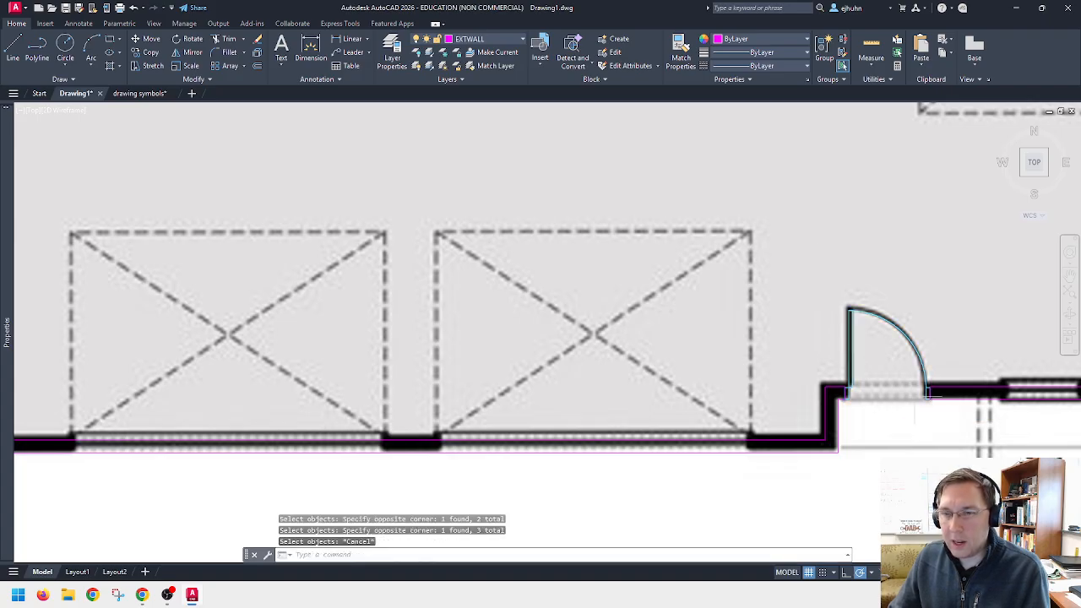
Step: Make HL the current layer and draw a line across the garage front door opening between the midpoints of its two jambs
click(504, 42)
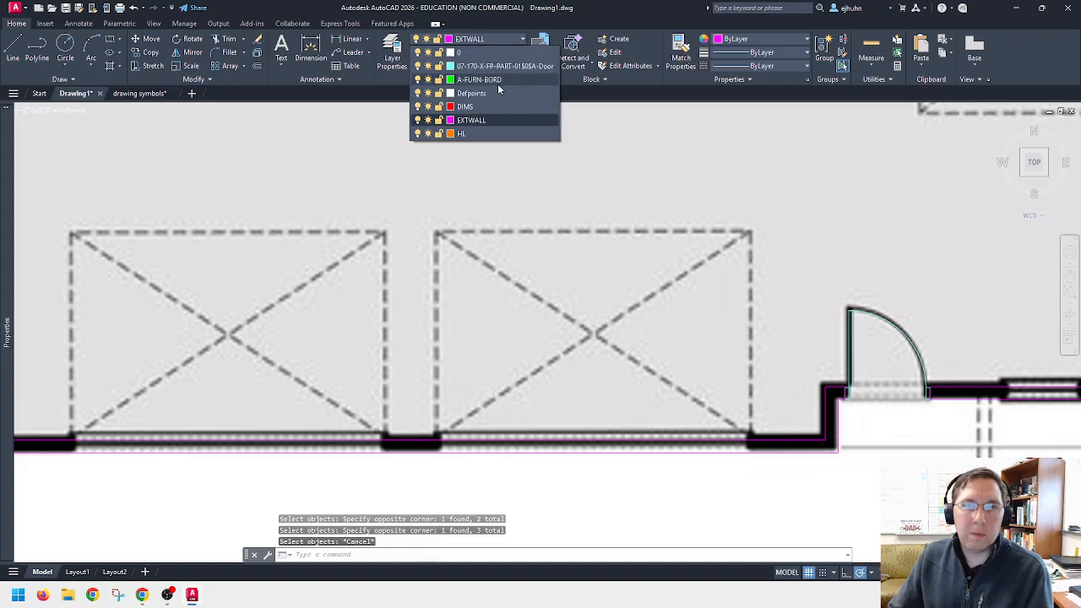
click(495, 135)
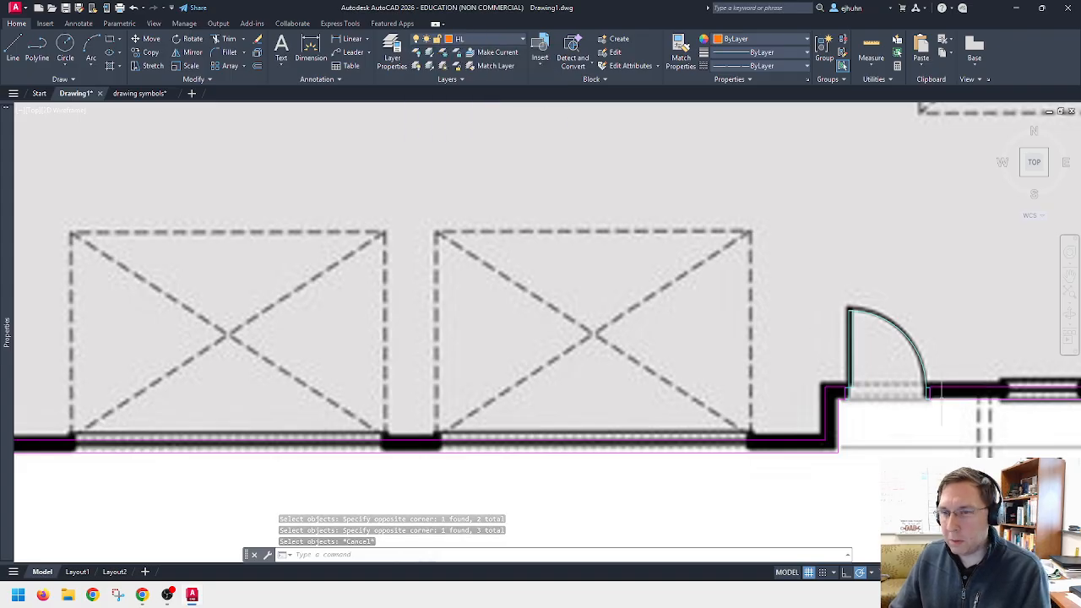
scroll(940, 397, up, 2)
text(l)
key(Return)
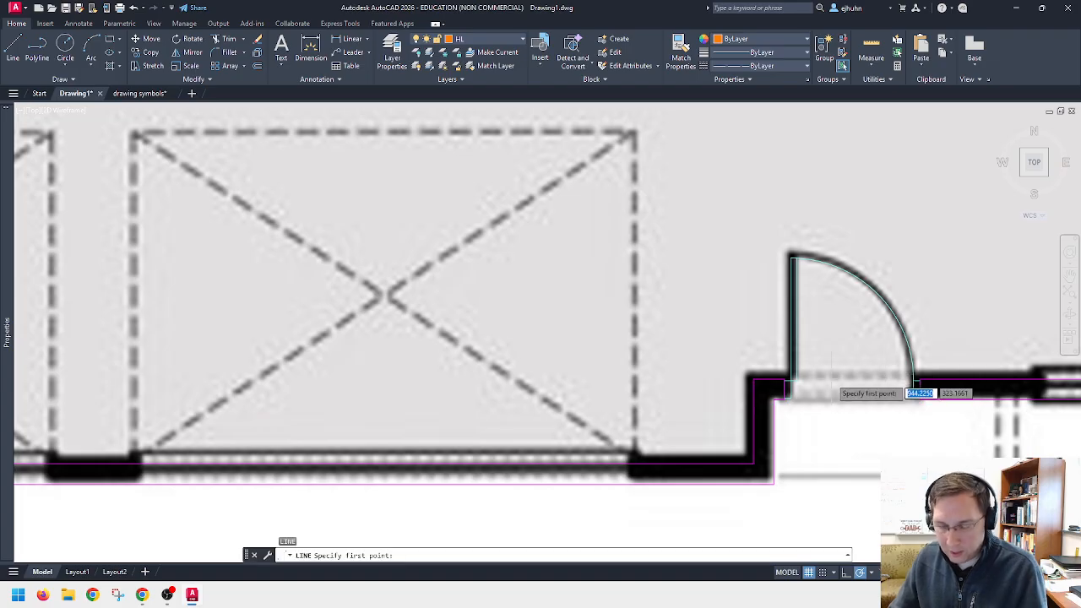
text(mid)
key(Return)
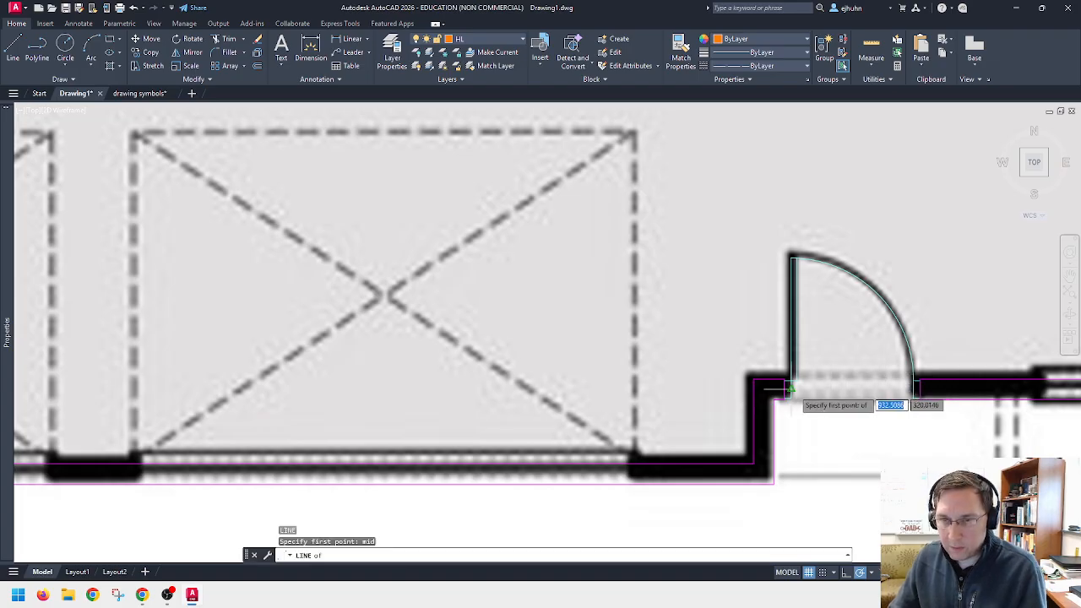
click(793, 390)
click(916, 390)
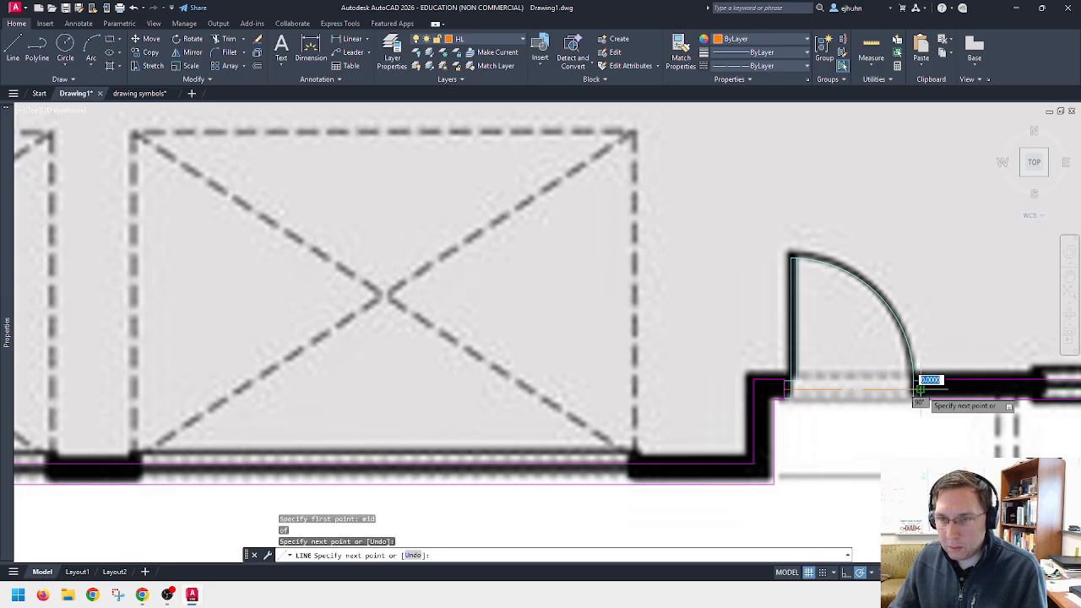
key(Escape)
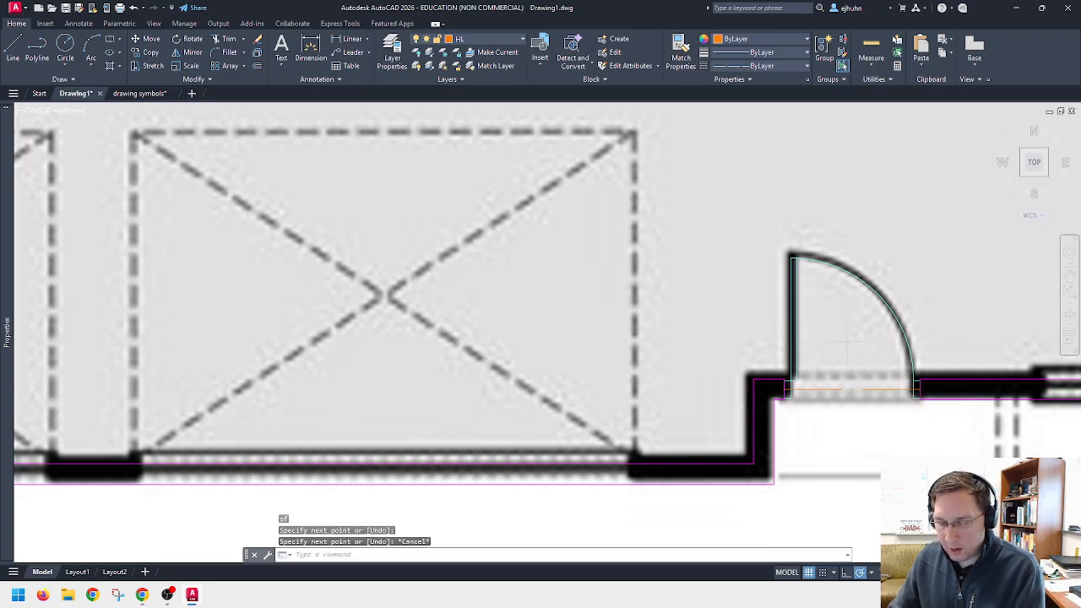
text(co)
key(Return)
click(790, 346)
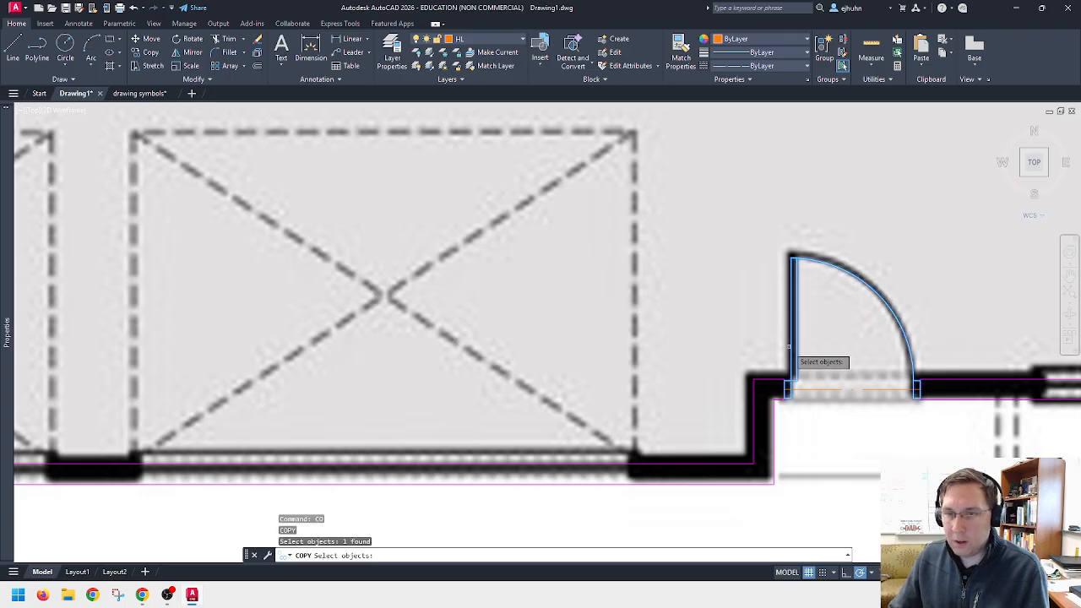
click(784, 363)
click(926, 408)
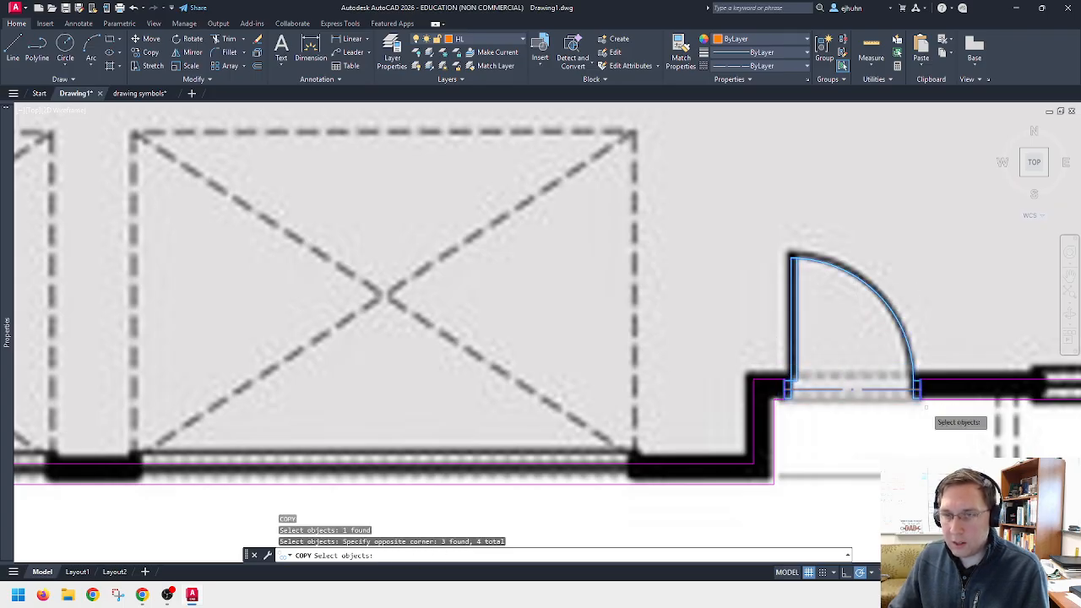
key(Return)
text(m)
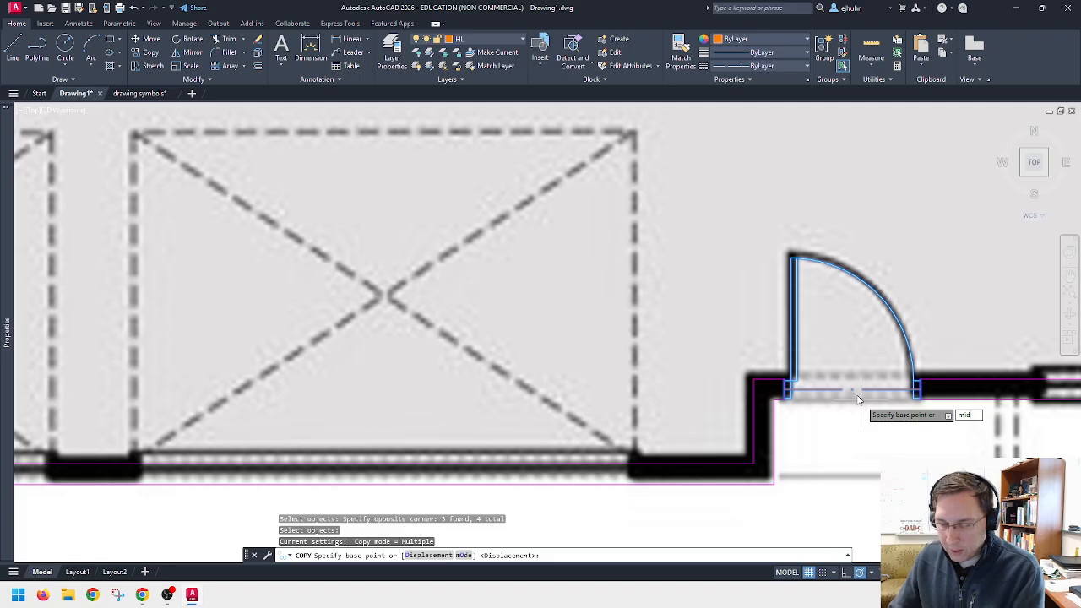
text(id)
key(Return)
click(851, 391)
scroll(853, 389, down, 6)
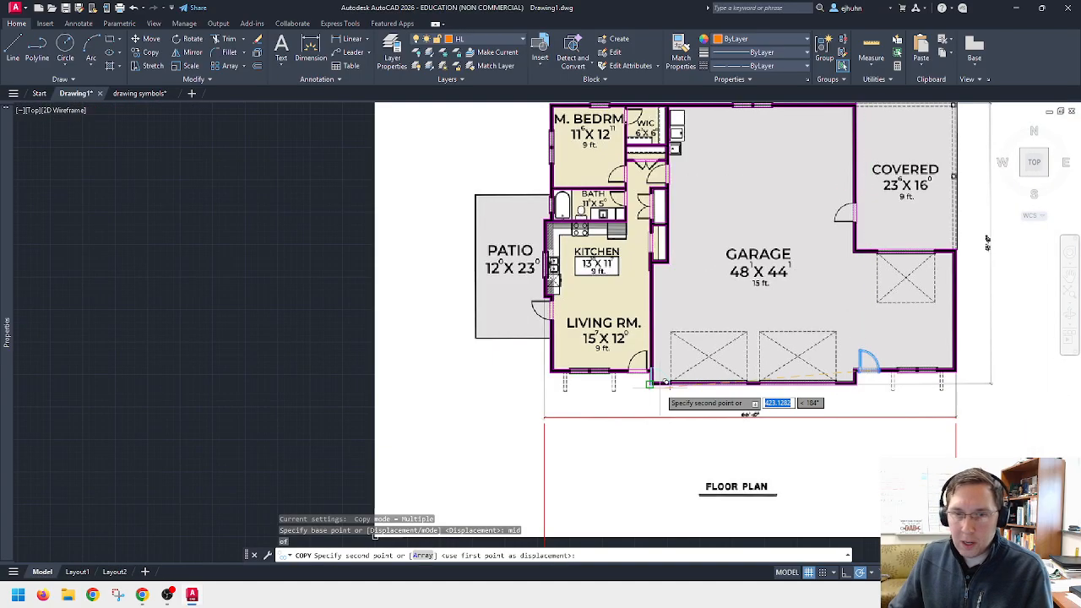
scroll(650, 385, up, 6)
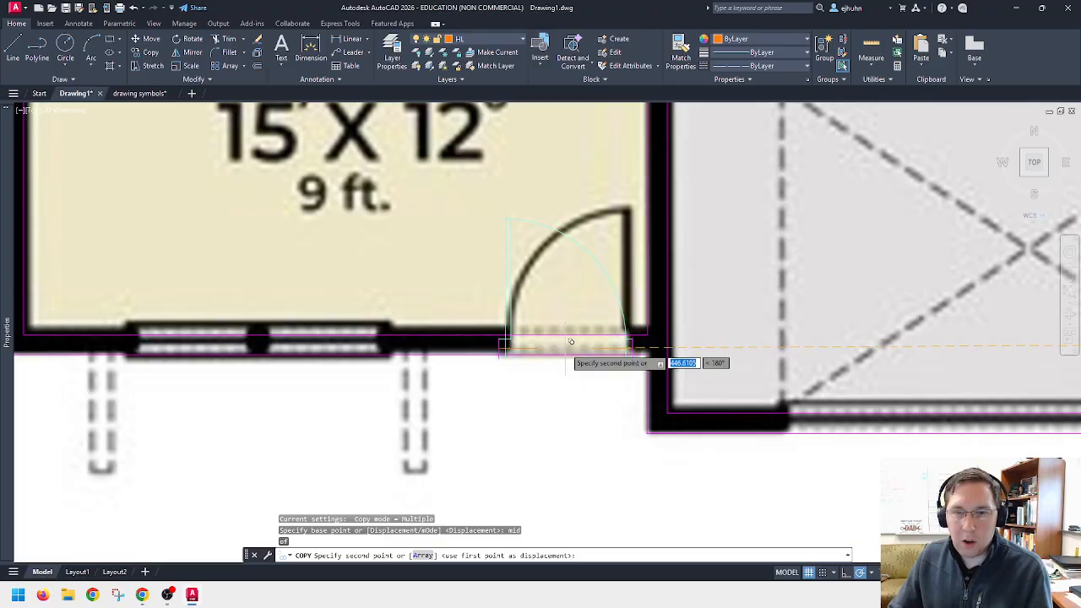
scroll(571, 341, down, 5)
key(Escape)
Step: Delete the HL line across the garage front door opening
middle_drag(842, 372, 517, 384)
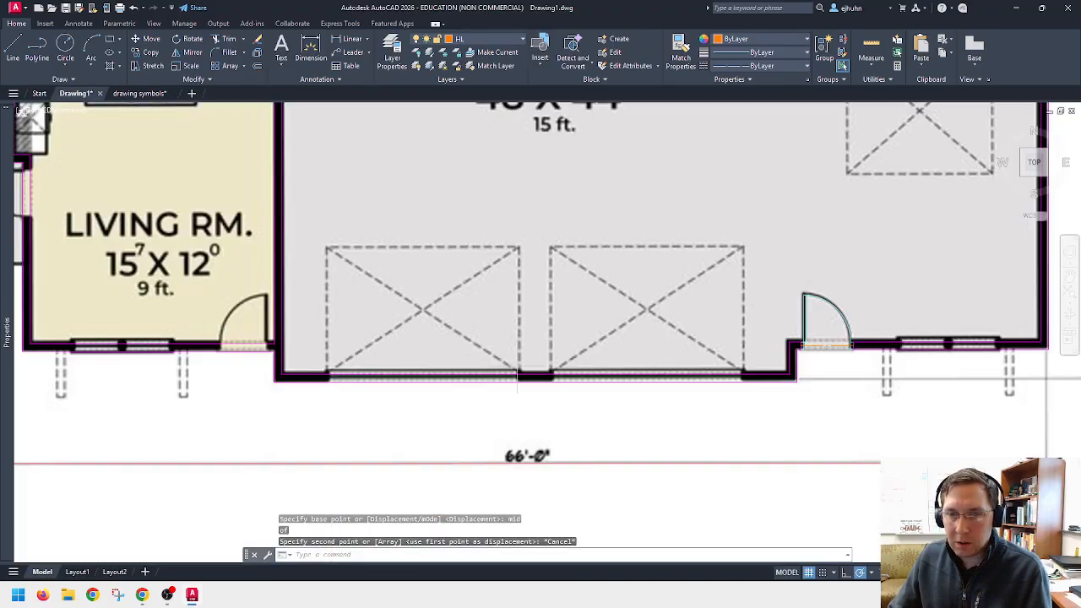
click(833, 348)
key(Escape)
key(Escape)
click(834, 346)
key(Delete)
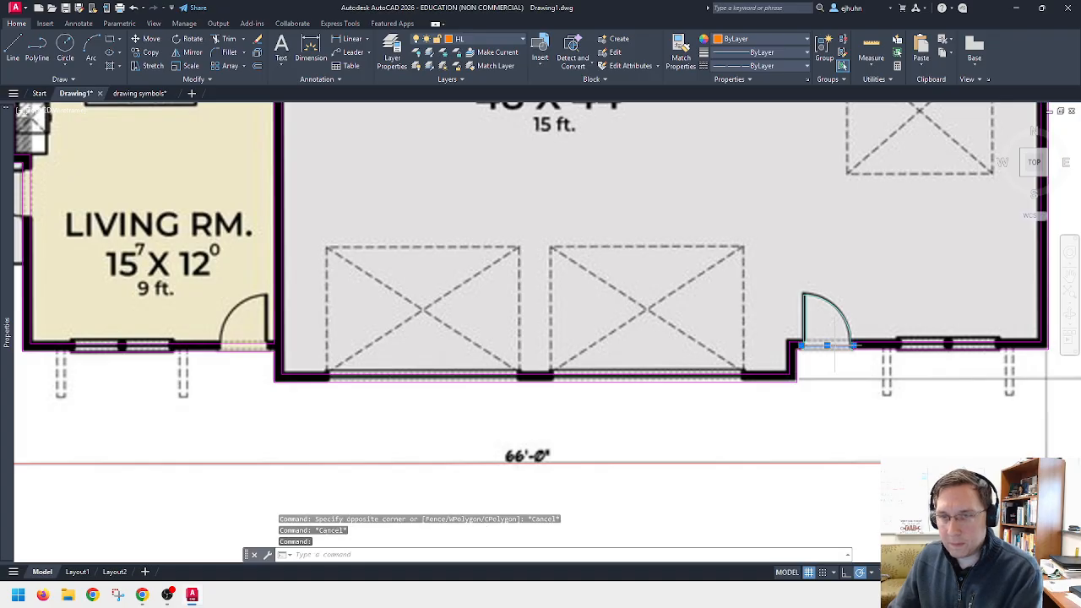
Step: Copy the garage front door and jambs from the right jamb's inner-wall corner to the living room front door opening with a Nearest snap
key(Return)
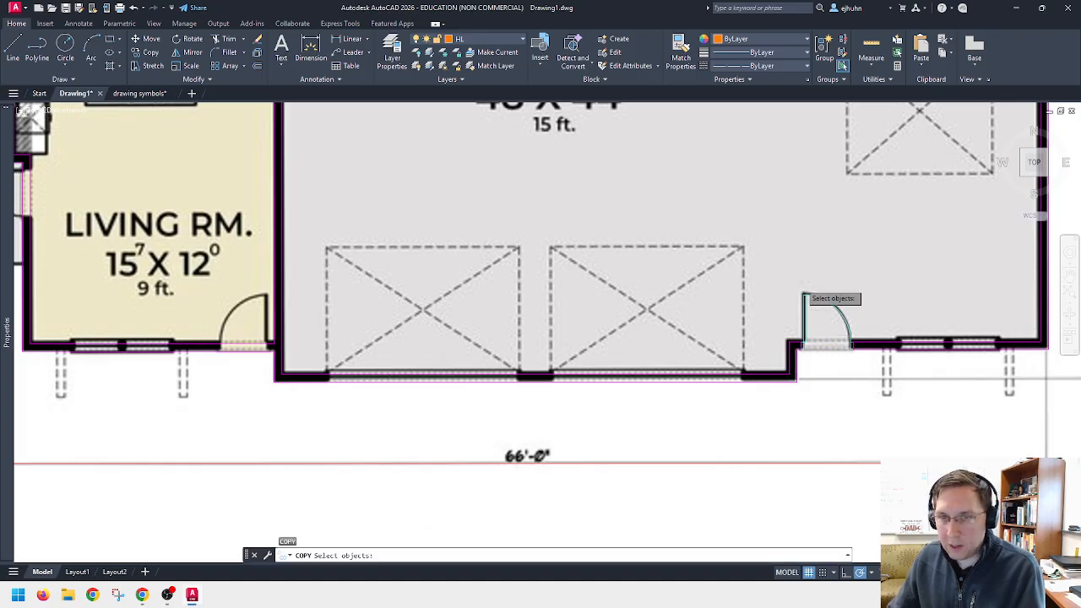
click(798, 284)
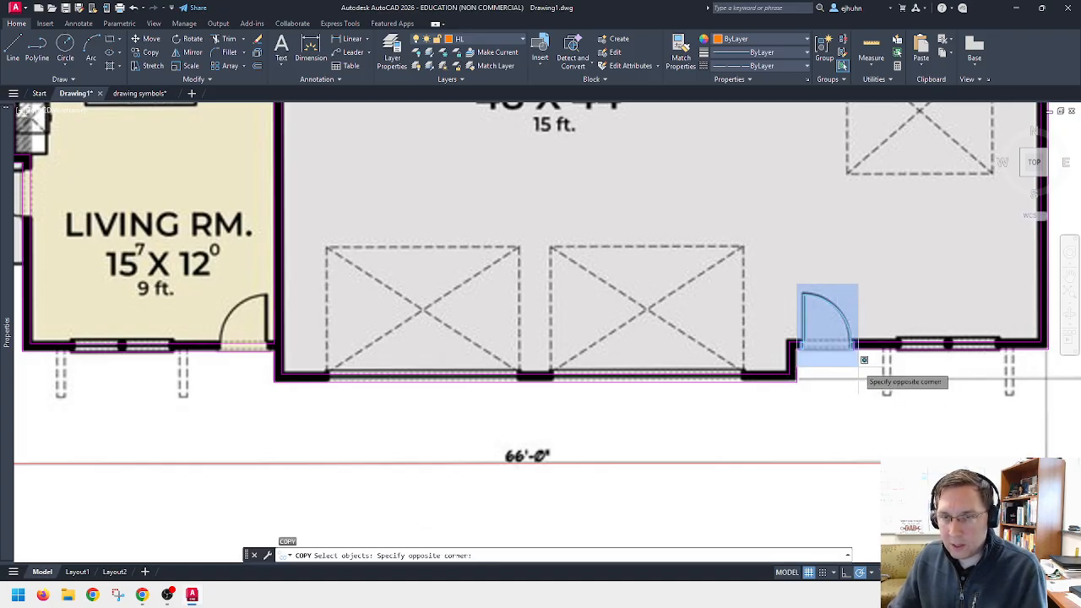
click(857, 368)
key(Return)
scroll(847, 355, up, 5)
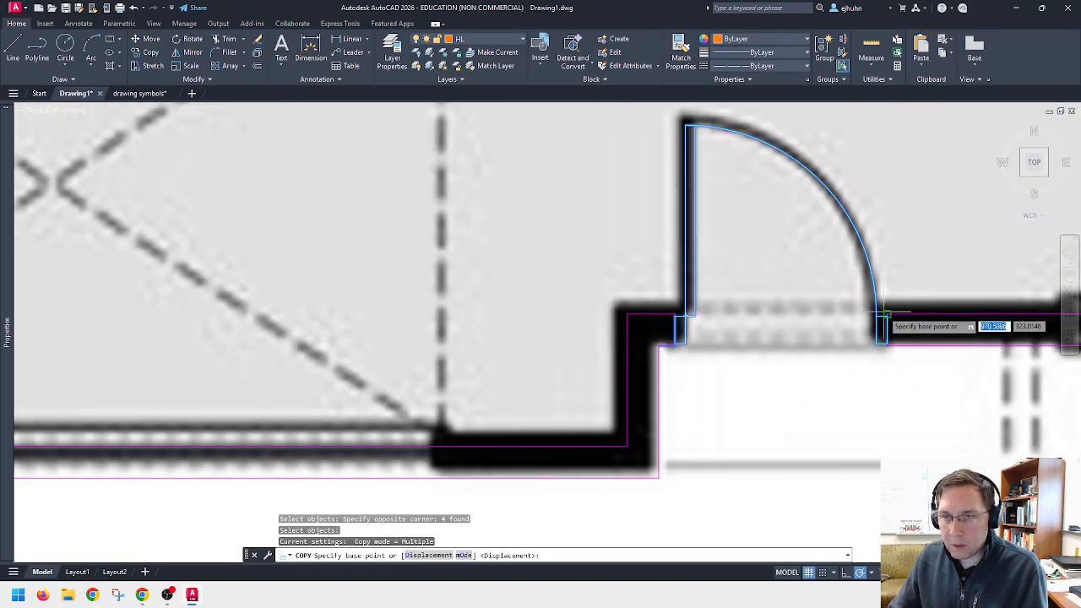
click(882, 326)
scroll(882, 326, down, 5)
scroll(533, 332, up, 5)
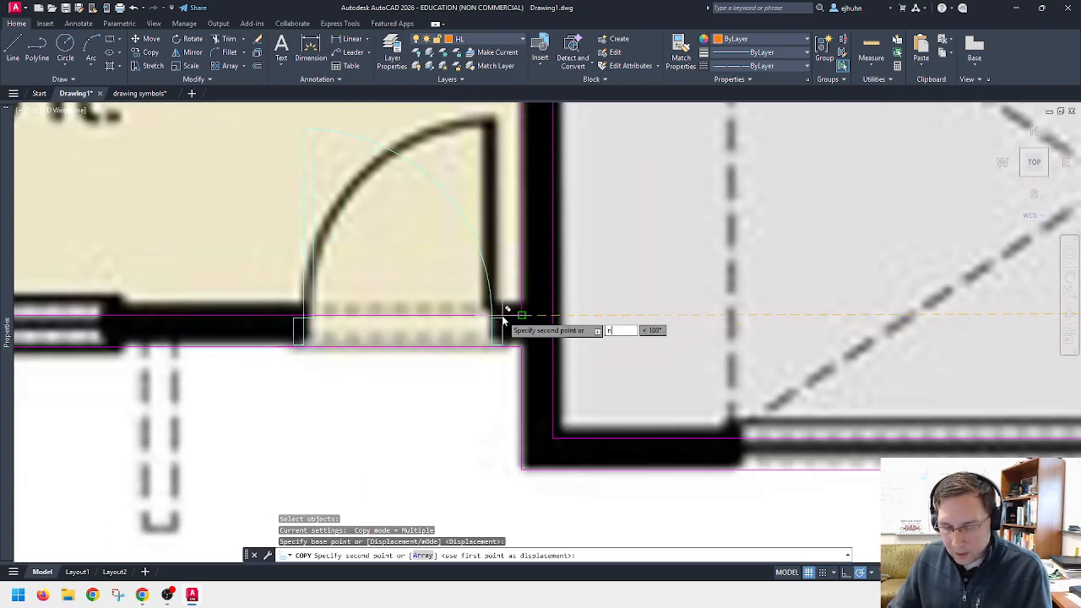
key(Return)
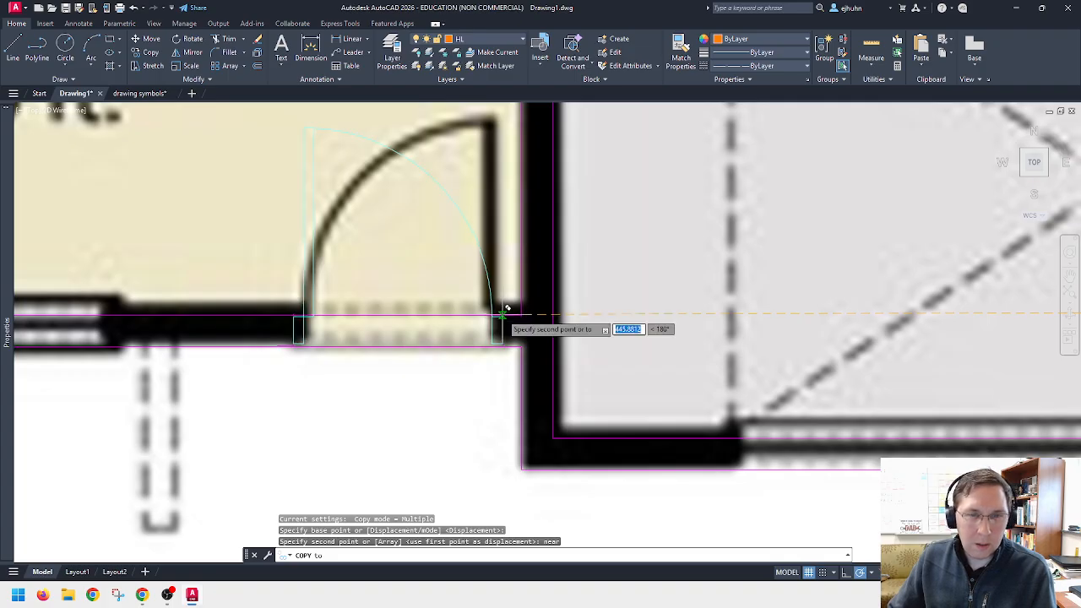
click(506, 311)
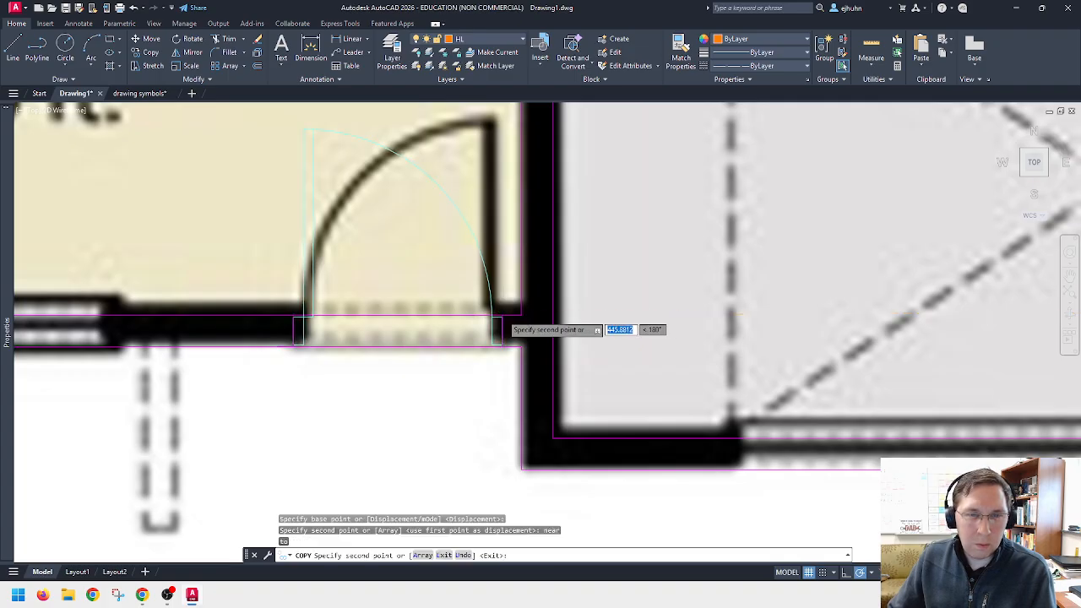
key(Escape)
Step: Copy the living room front door and its jambs to an open spot on the patio beside the patio door
scroll(541, 328, down, 2)
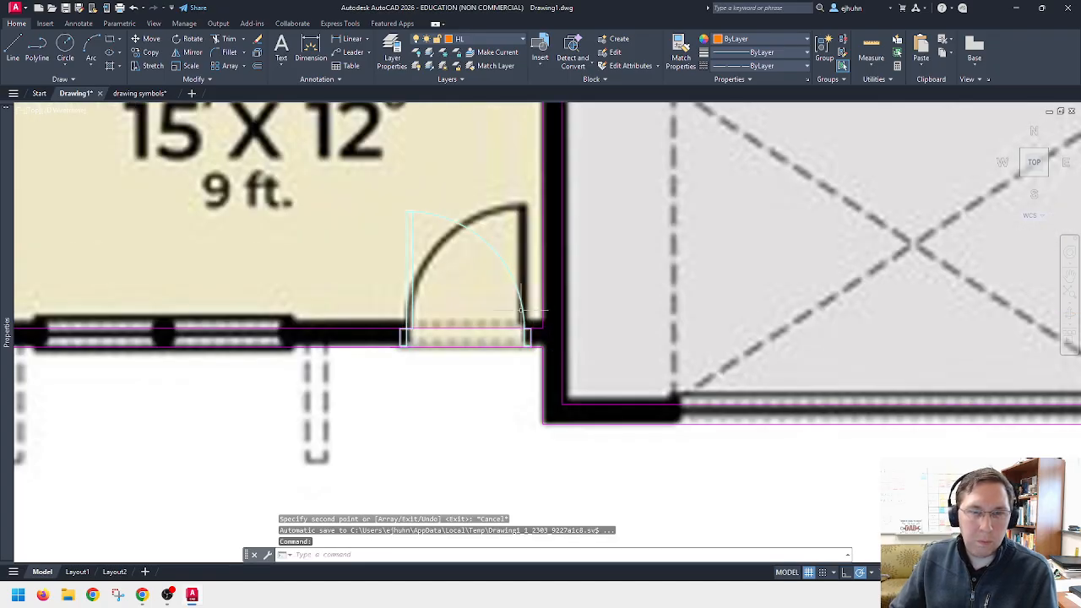
scroll(566, 336, down, 3)
scroll(517, 272, down, 5)
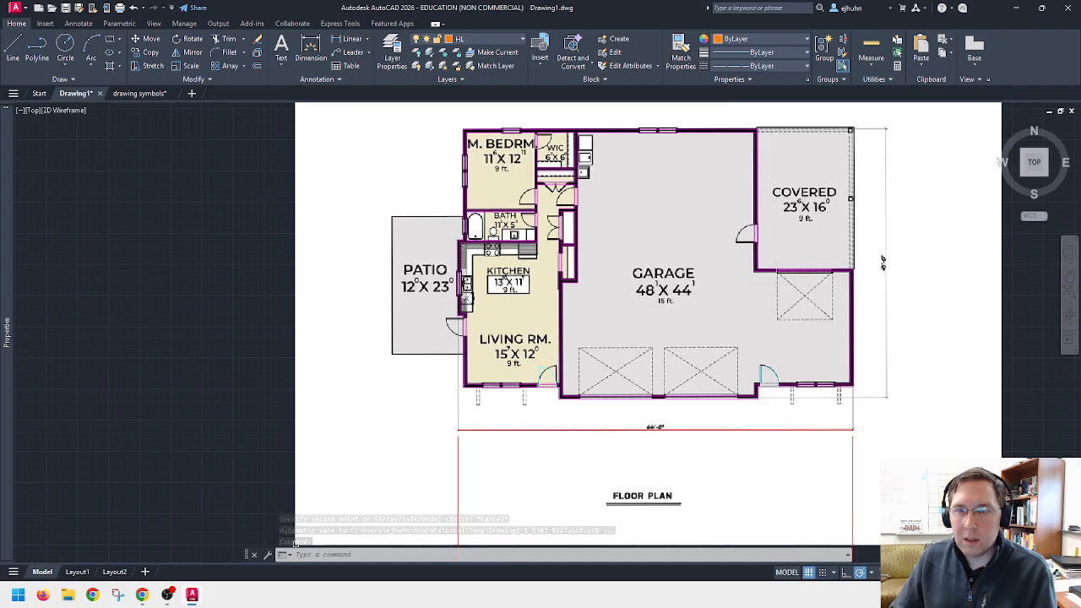
scroll(568, 380, up, 4)
scroll(548, 380, up, 2)
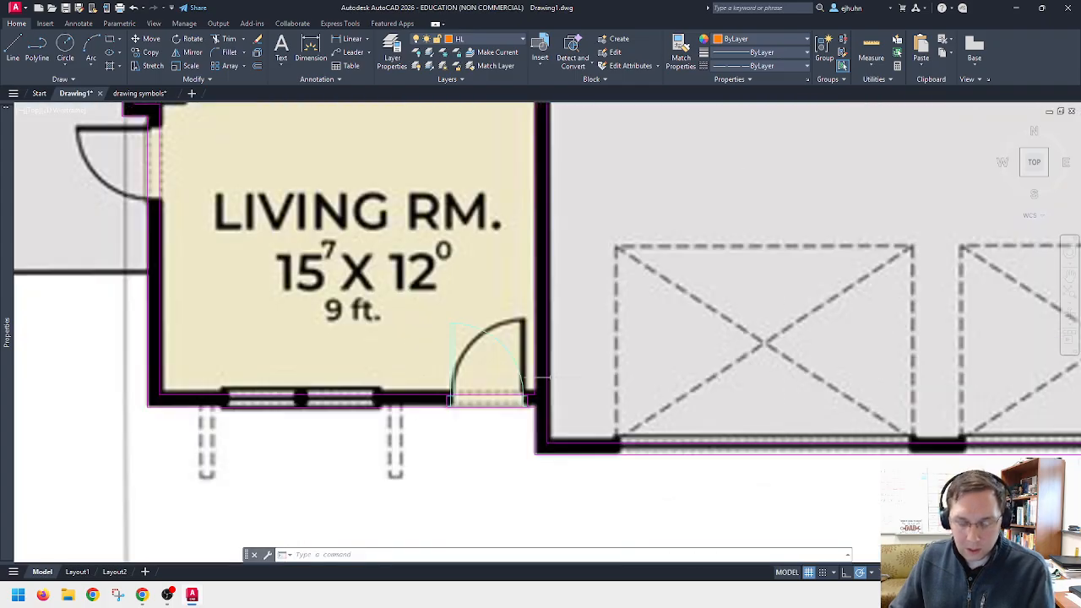
key(Return)
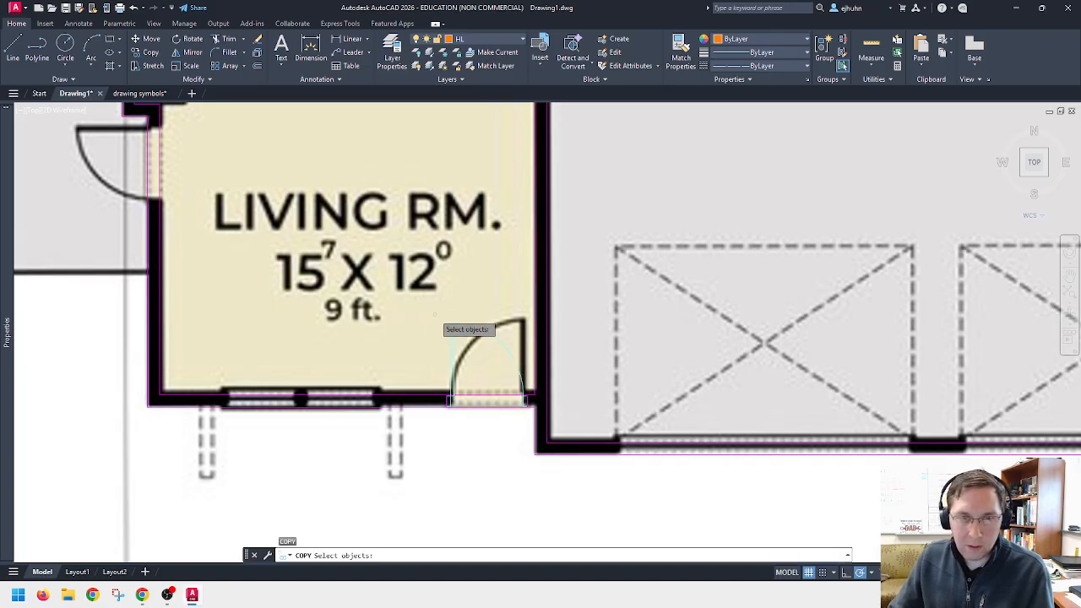
click(435, 314)
click(533, 420)
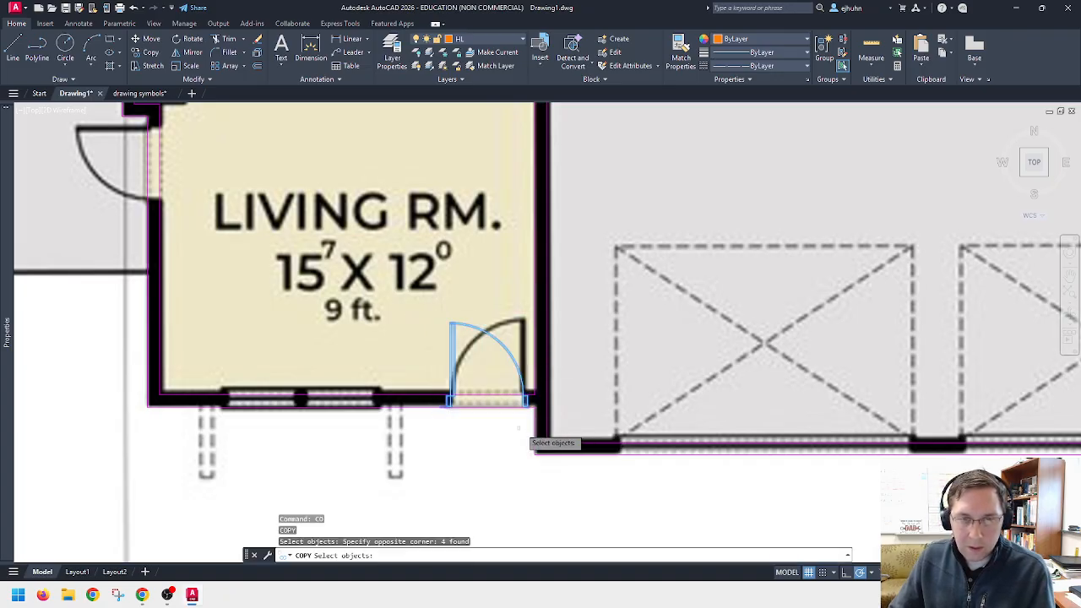
key(Return)
click(512, 373)
middle_drag(260, 309, 503, 415)
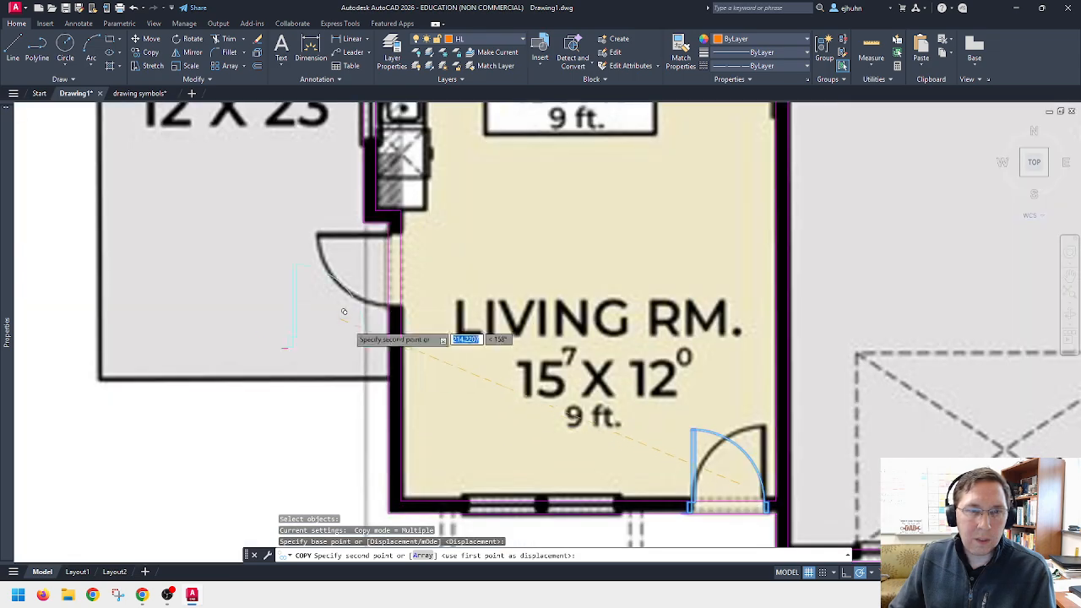
click(298, 300)
key(Escape)
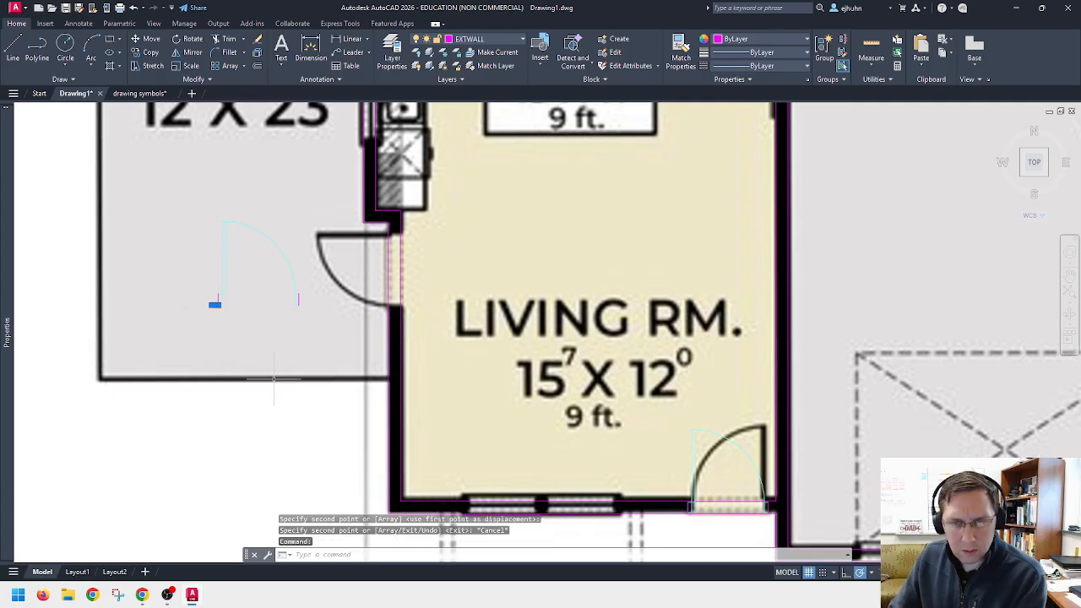
Step: Erase the stray short horizontal line at the left jamb of the door copy on the patio
scroll(714, 517, down, 5)
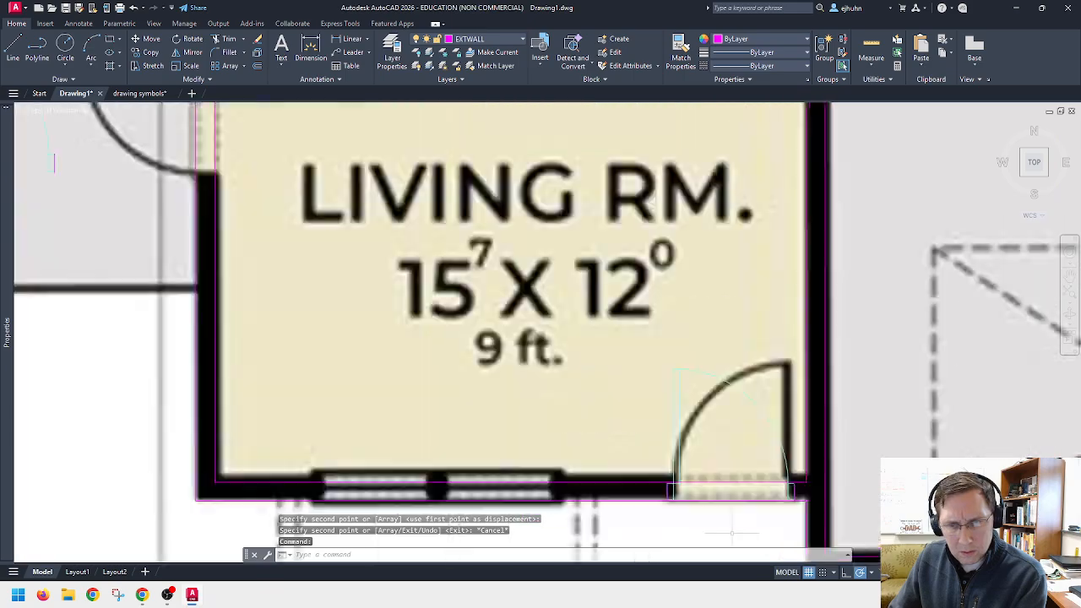
scroll(709, 517, up, 8)
scroll(711, 517, down, 6)
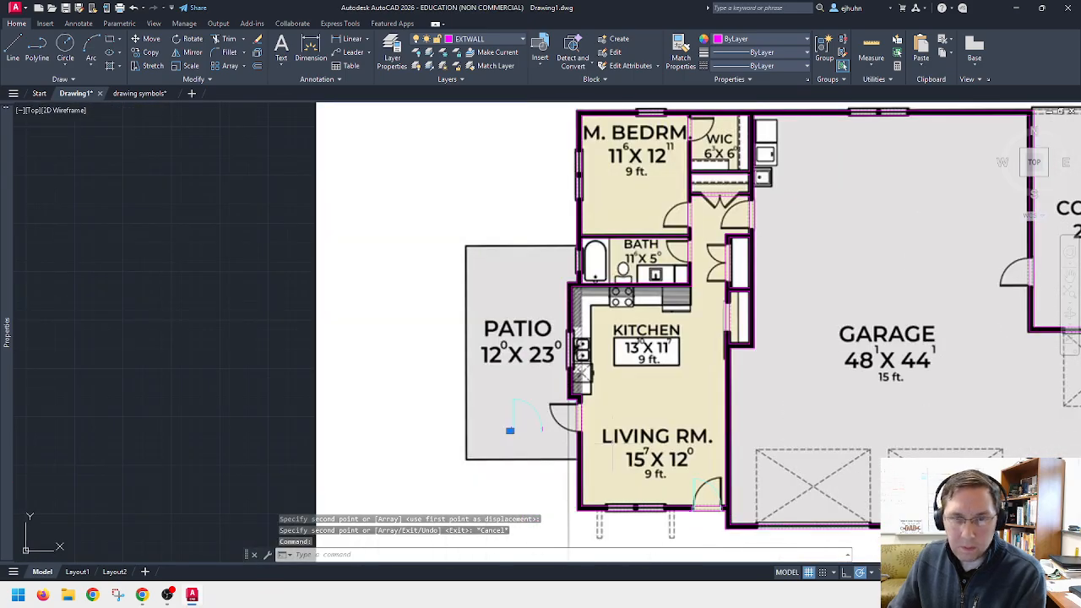
scroll(621, 461, up, 4)
key(Escape)
scroll(403, 414, down, 4)
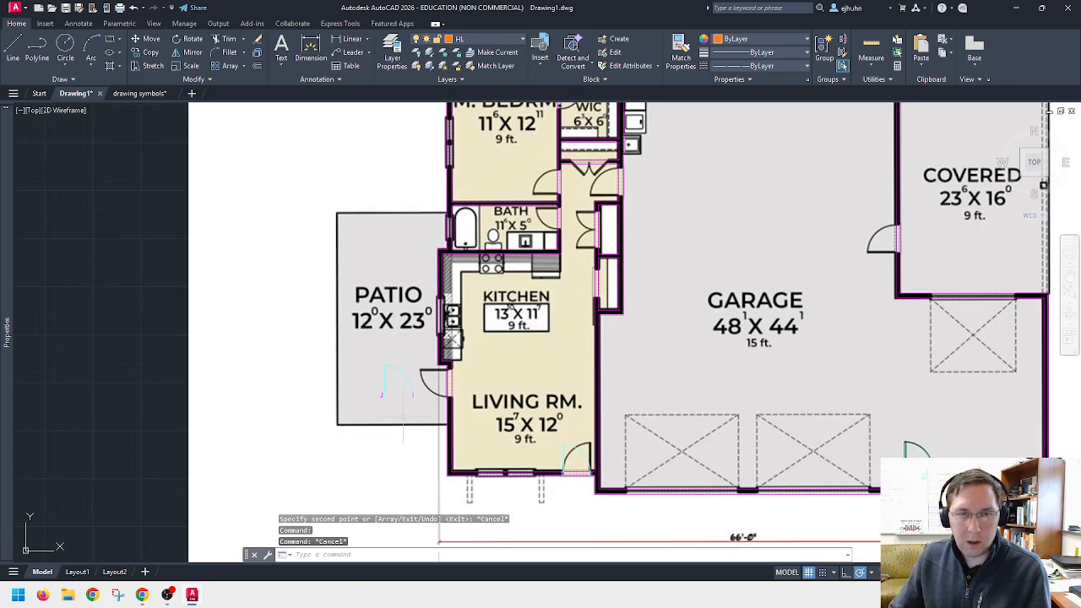
scroll(404, 418, up, 8)
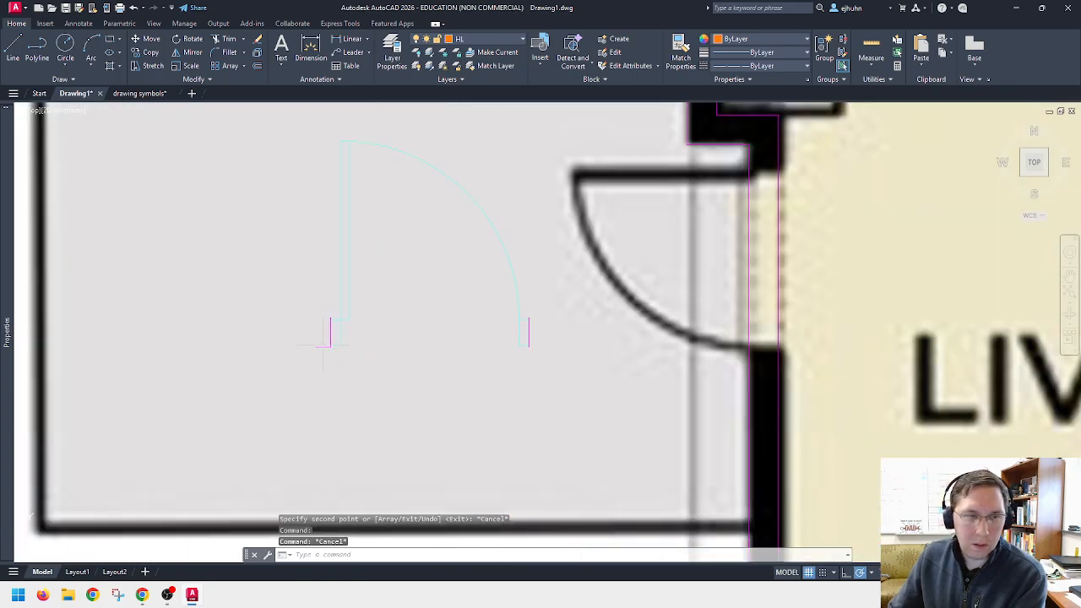
click(322, 347)
key(Delete)
Step: Erase the stray short EXTWALL line at the left jamb of the living room front door
scroll(305, 343, down, 6)
scroll(580, 463, up, 6)
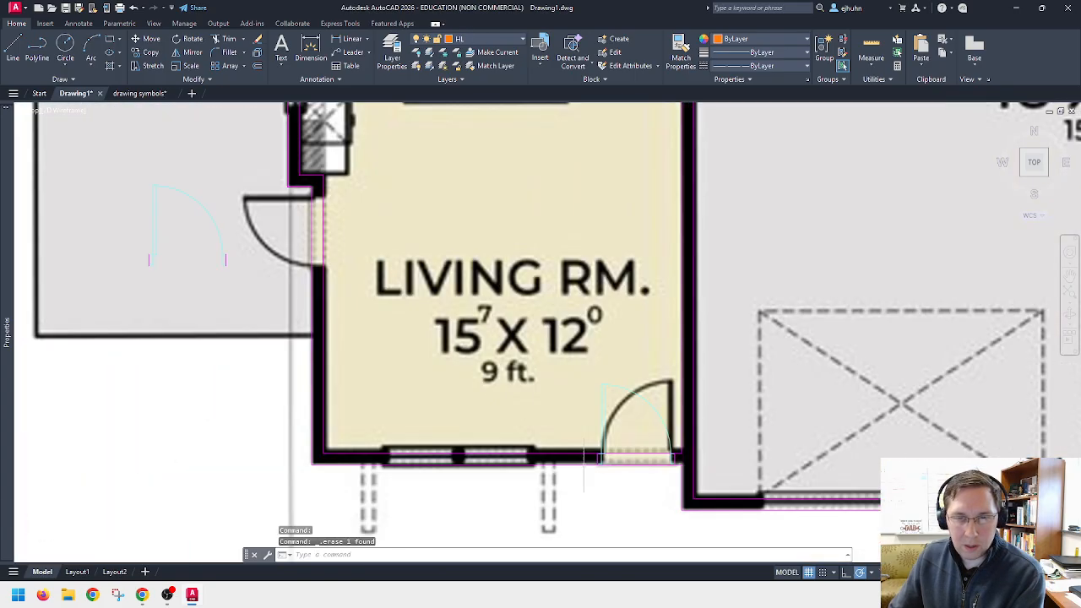
scroll(606, 463, down, 6)
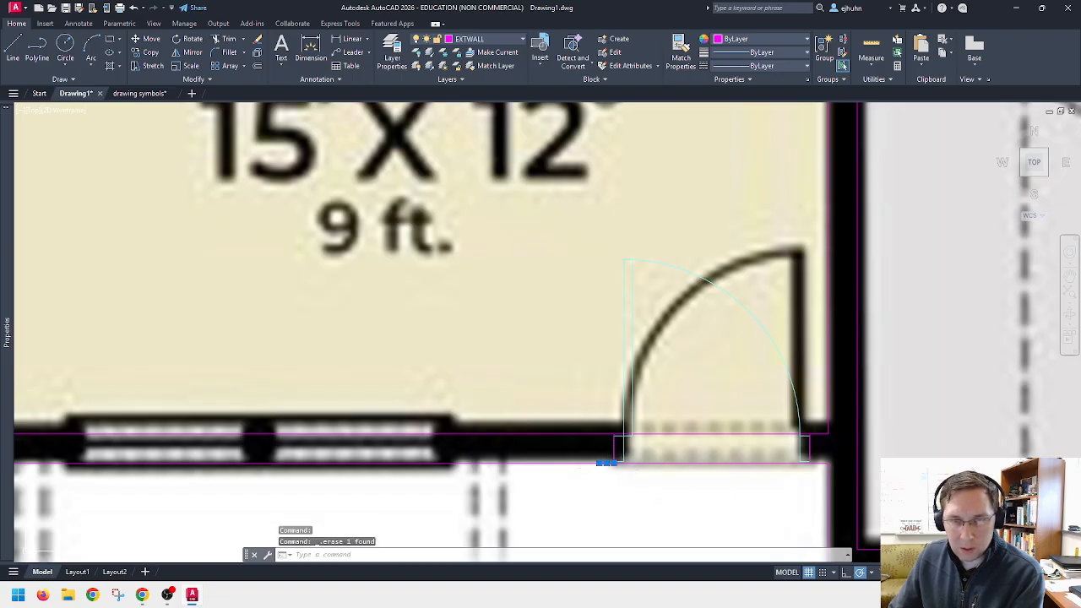
scroll(302, 309, up, 4)
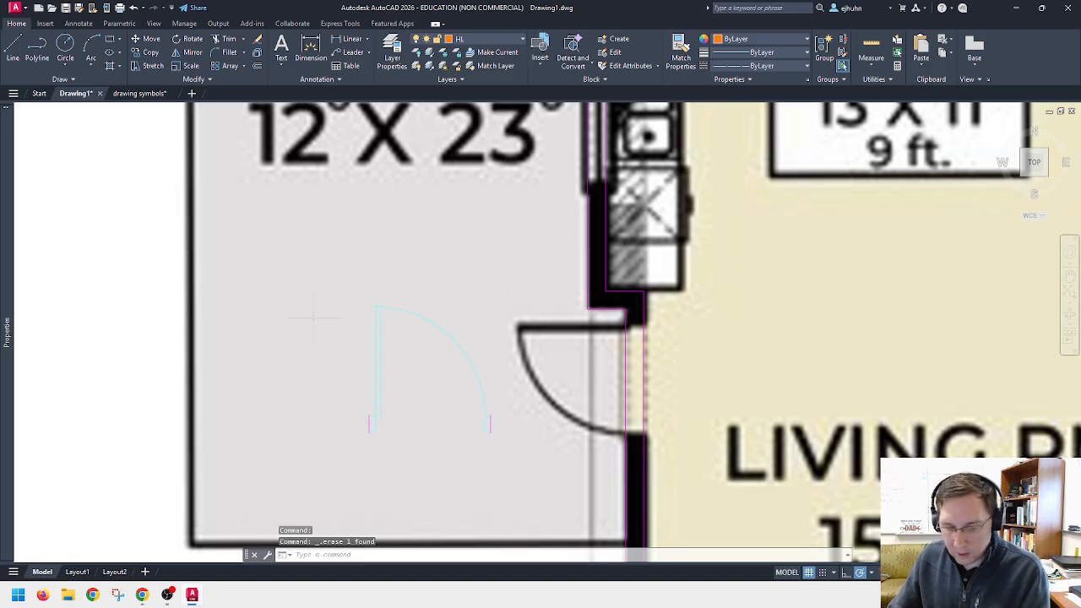
Step: Rotate the door copy on the patio and its jamb lines 90 degrees counterclockwise about a point inside the door swing
key(Return)
click(313, 285)
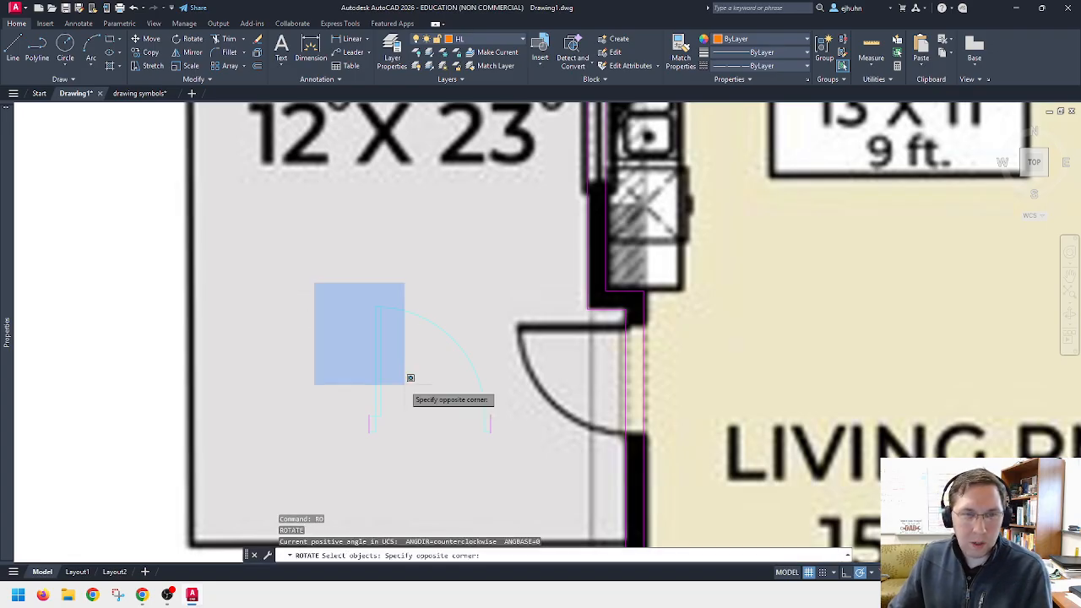
click(526, 477)
key(Return)
click(402, 353)
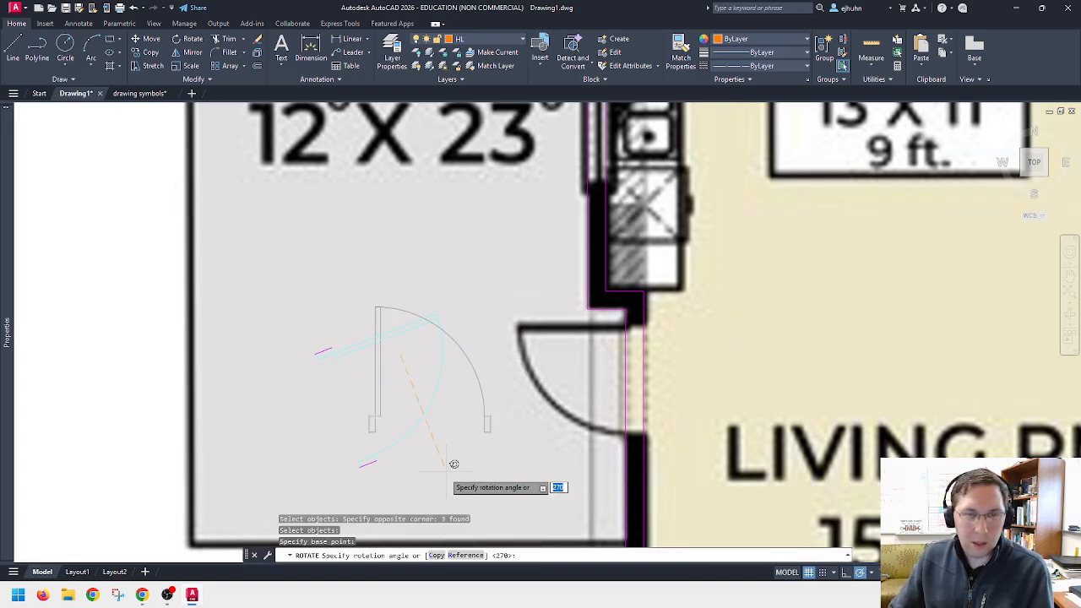
click(408, 260)
Step: Mirror the rotated patio door copy across a horizontal line along its lower jamb's outer edge, erasing the source objects
middle_drag(451, 298, 412, 319)
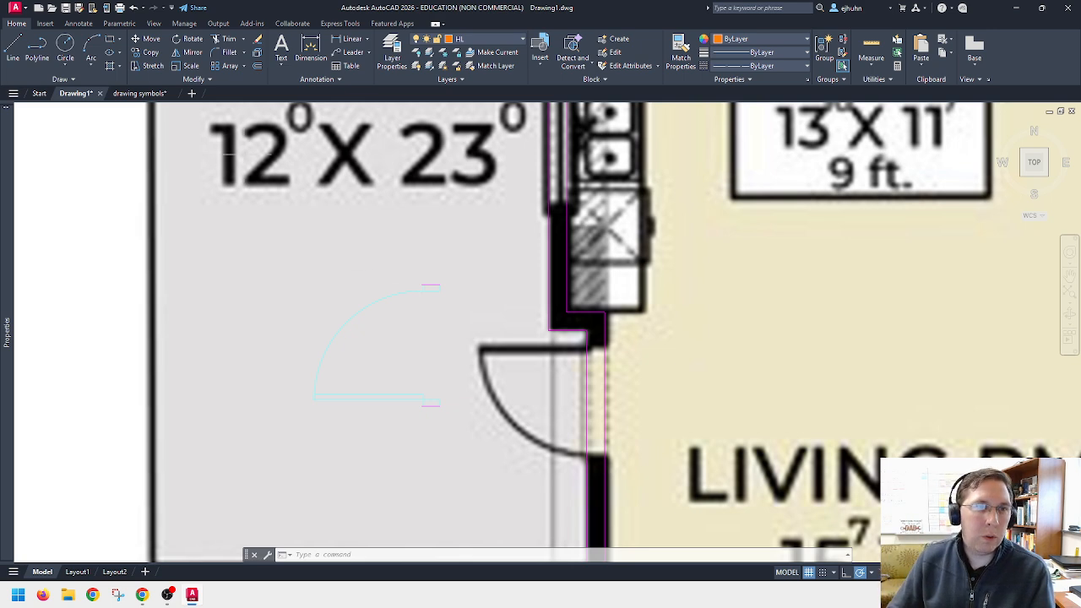
click(190, 53)
click(276, 245)
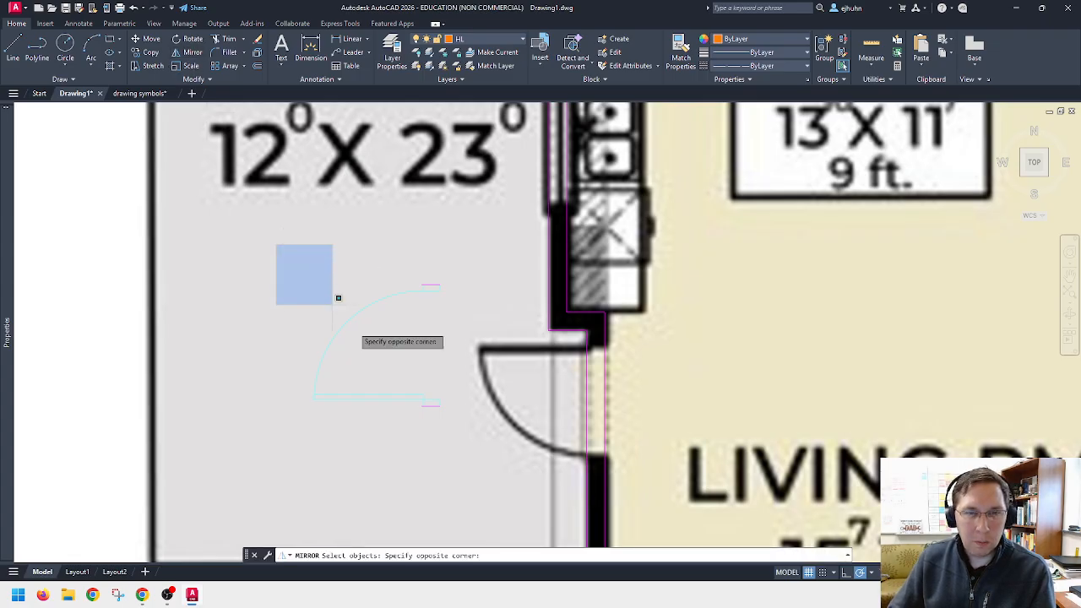
click(471, 443)
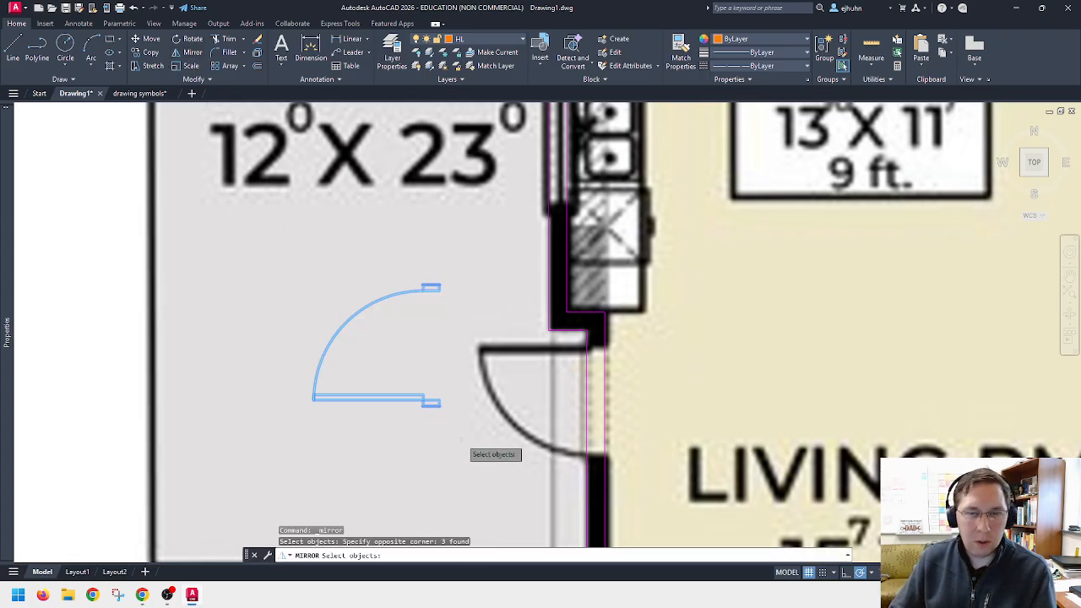
key(Return)
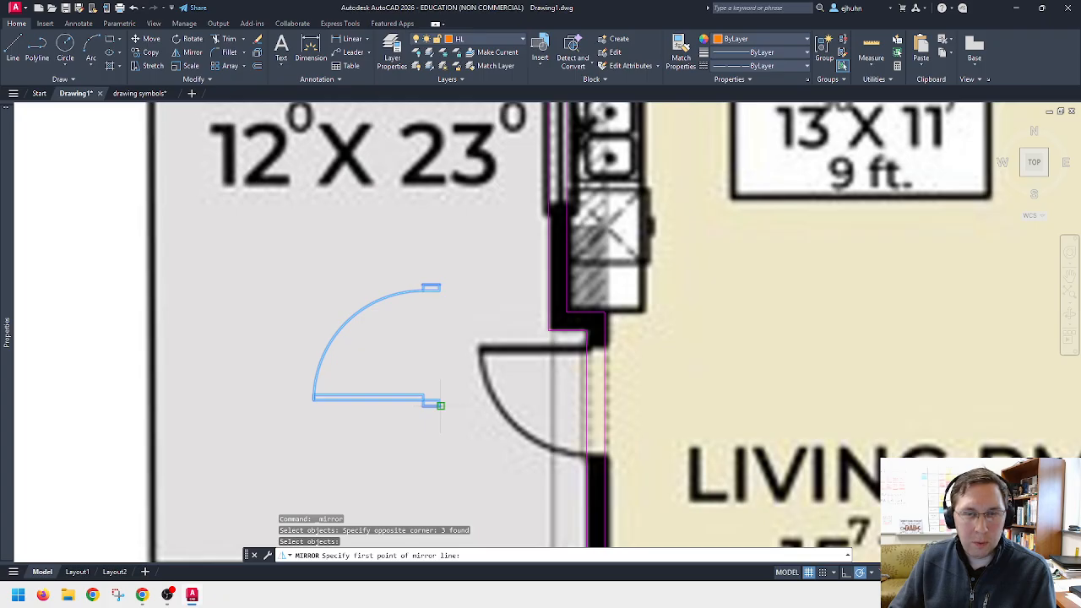
click(441, 404)
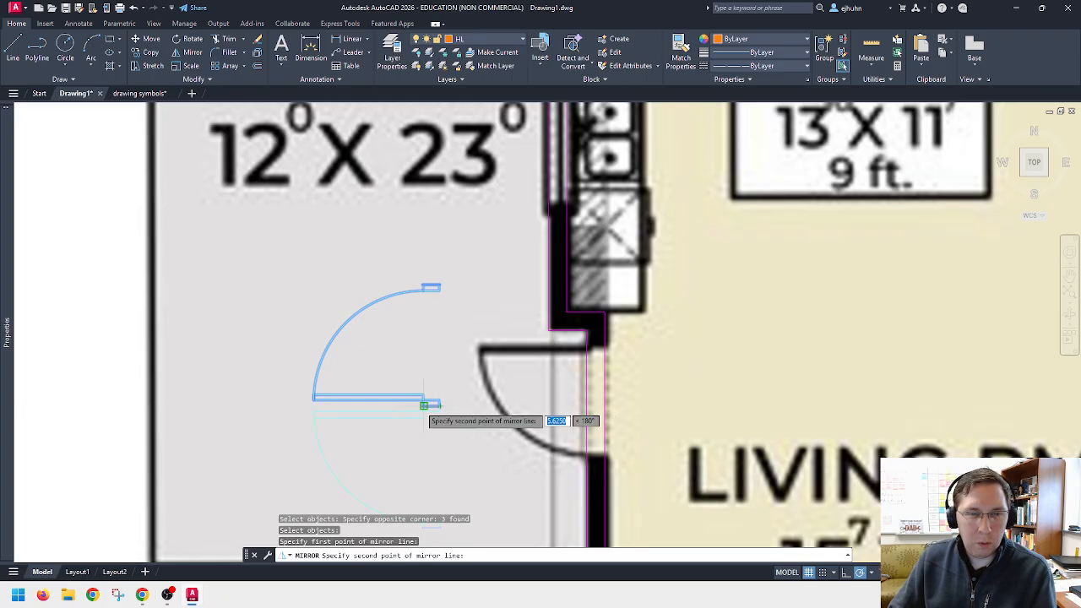
click(424, 405)
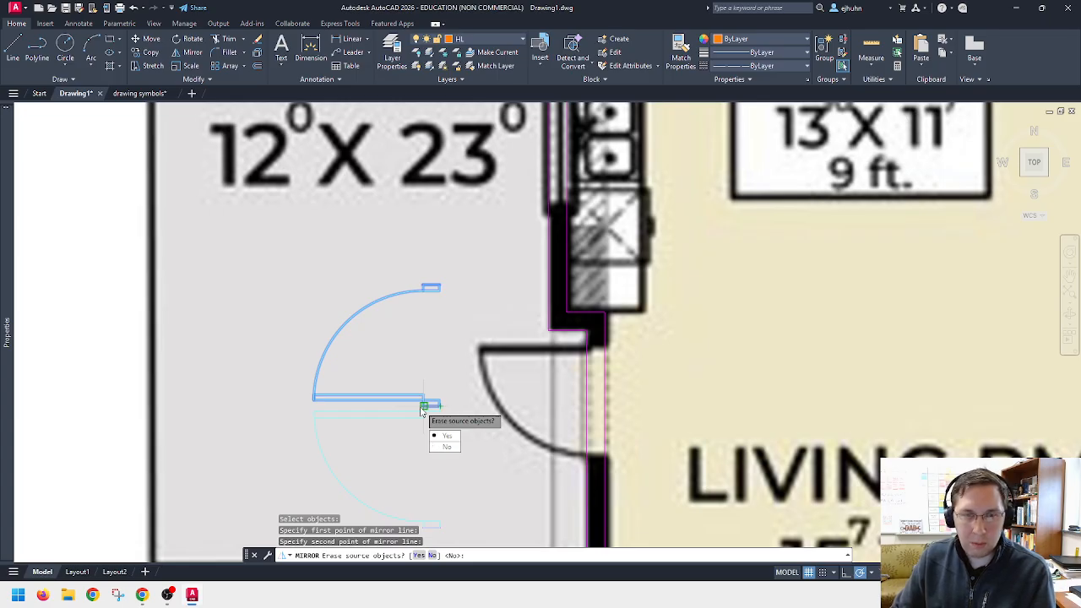
text(y)
key(Return)
Step: Move the mirrored door and jambs by the upper jamb's outer right corner to the living room's patio door opening, using a Nearest snap on the inner wall line
middle_drag(434, 433, 432, 324)
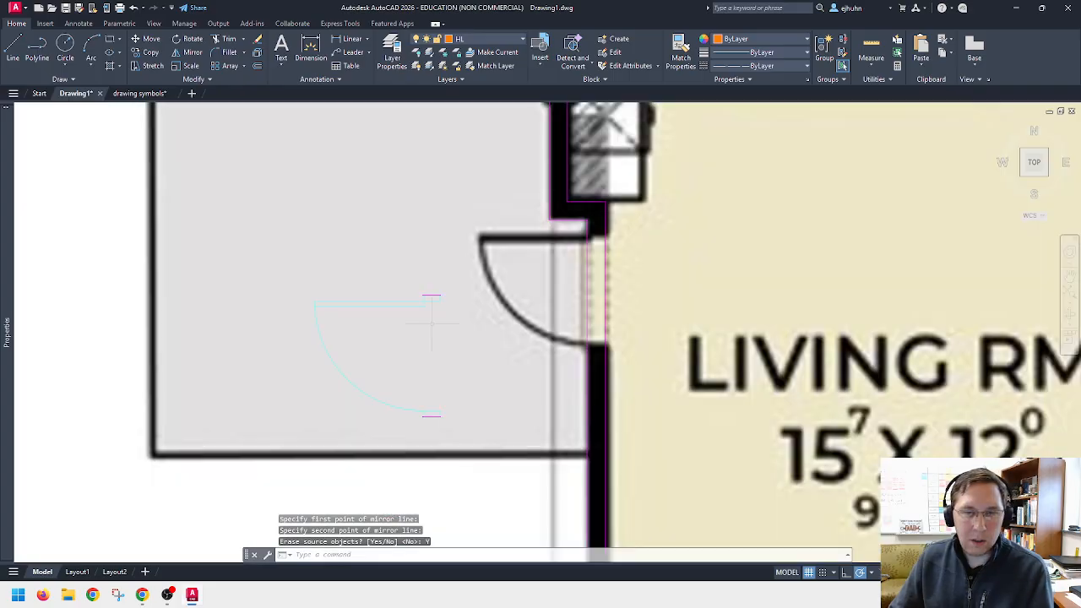
text(m)
key(Return)
click(280, 234)
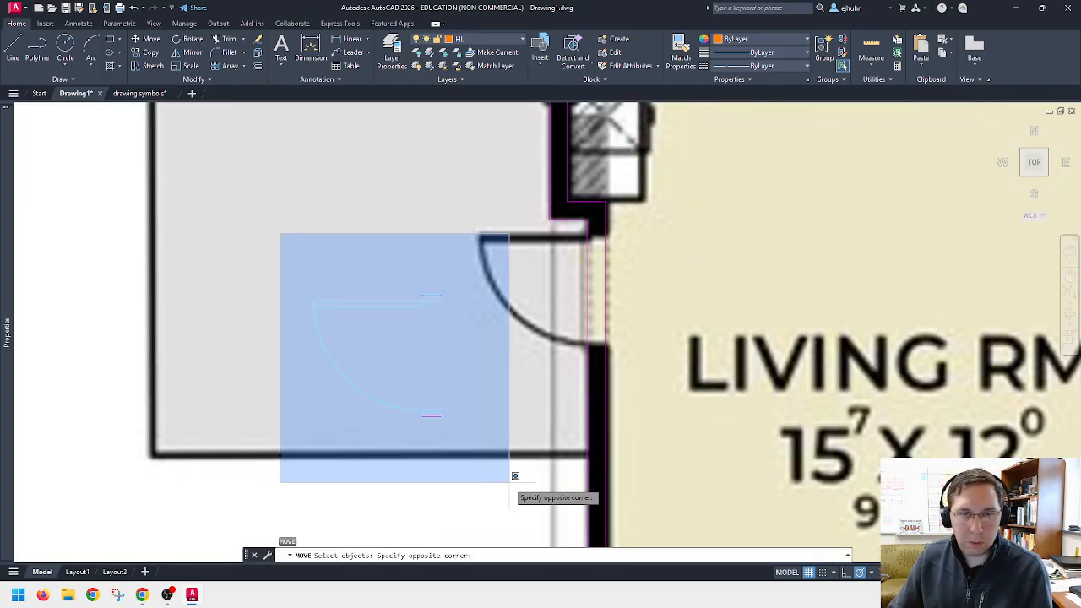
click(512, 475)
key(Return)
scroll(434, 301, up, 6)
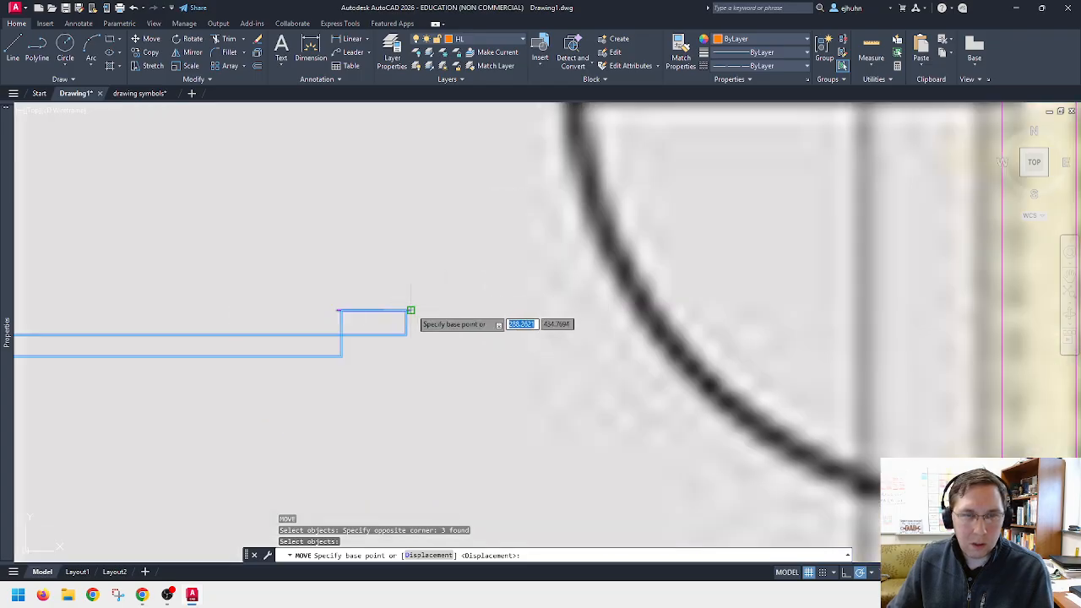
click(411, 309)
scroll(423, 300, down, 5)
scroll(583, 238, up, 3)
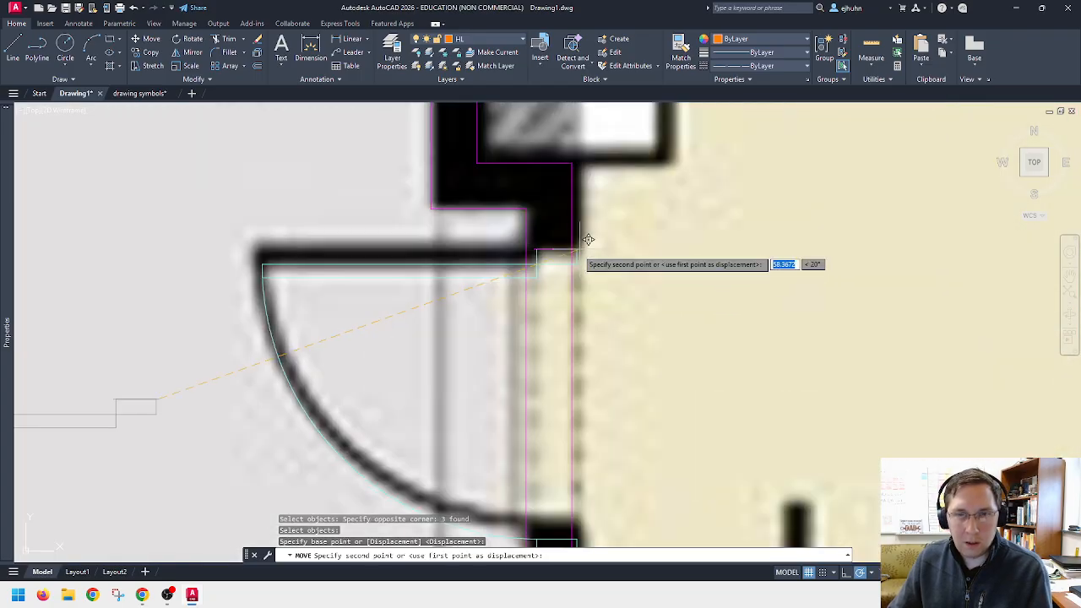
text(near)
key(Return)
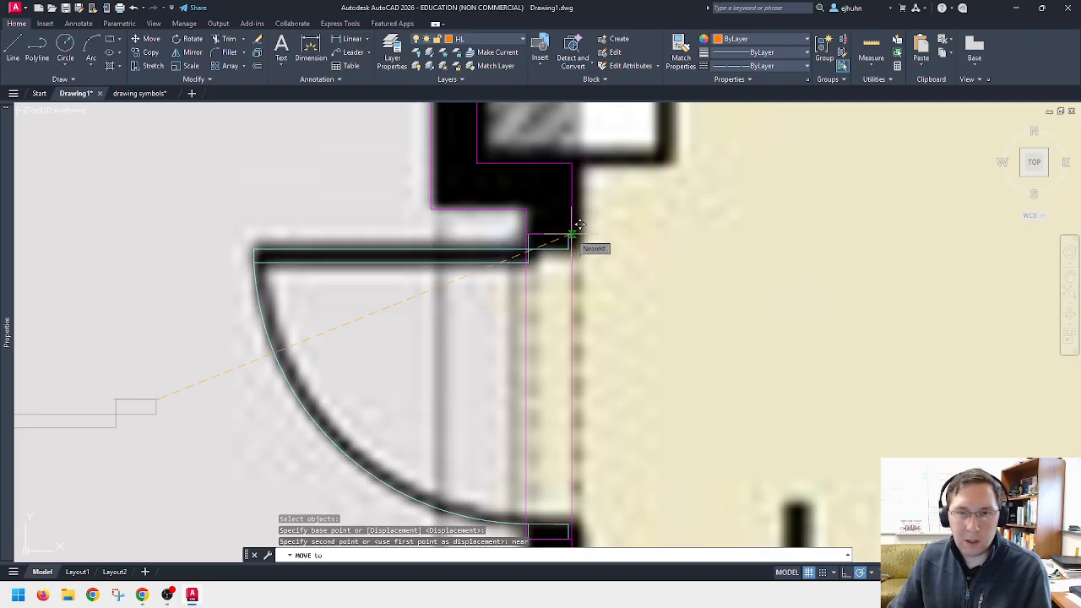
click(575, 233)
Step: Mirror the living room front door across a vertical line at its left jamb, erasing the source object
scroll(495, 225, down, 3)
scroll(497, 245, down, 2)
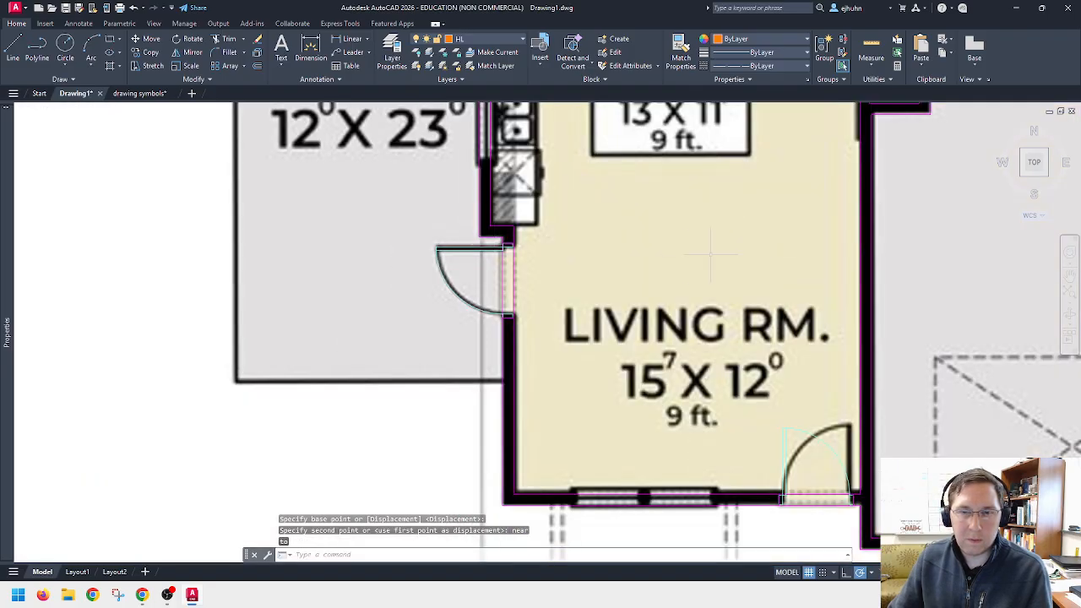
scroll(650, 312, down, 4)
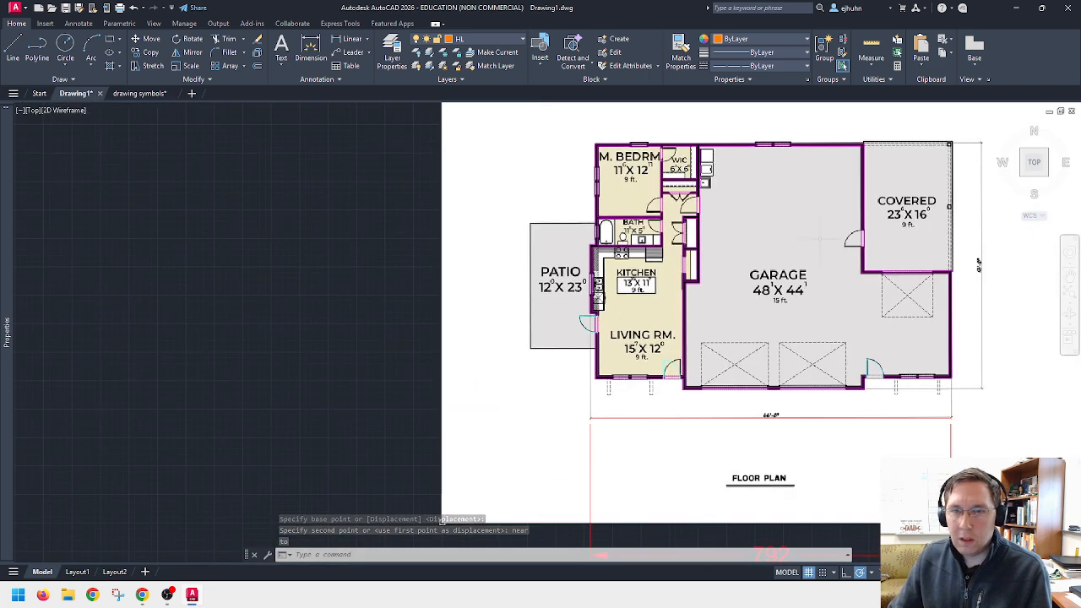
middle_drag(819, 240, 698, 242)
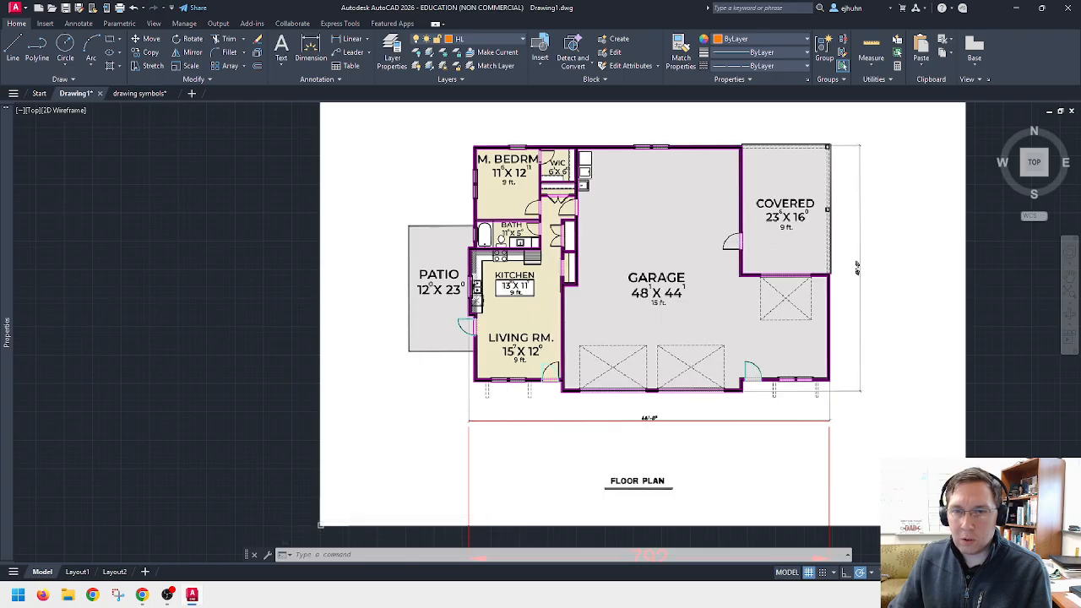
scroll(498, 330, up, 4)
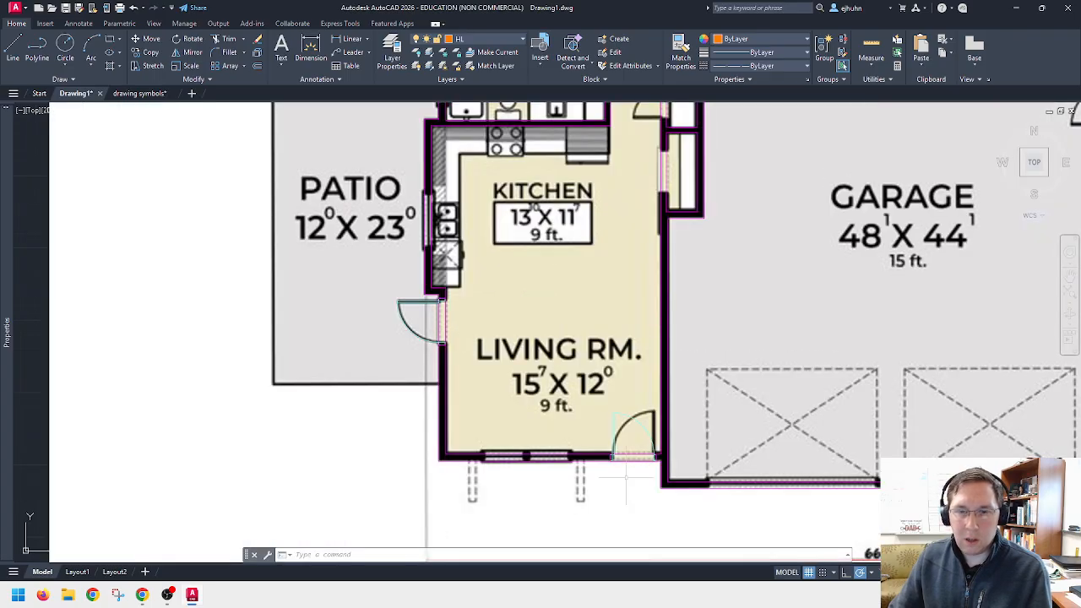
scroll(632, 452, up, 5)
scroll(632, 408, down, 2)
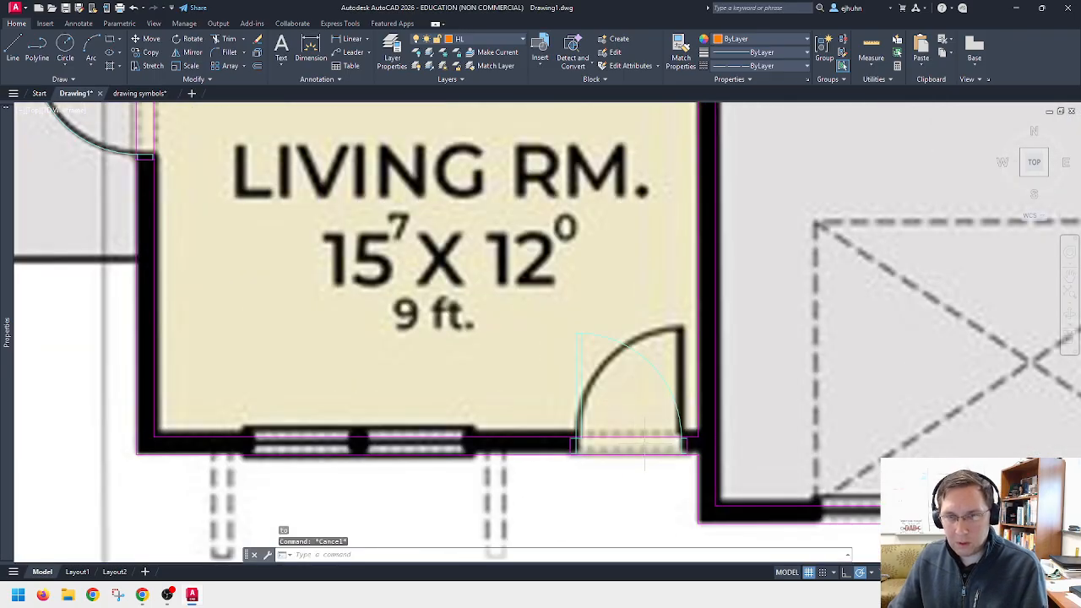
middle_drag(644, 444, 644, 429)
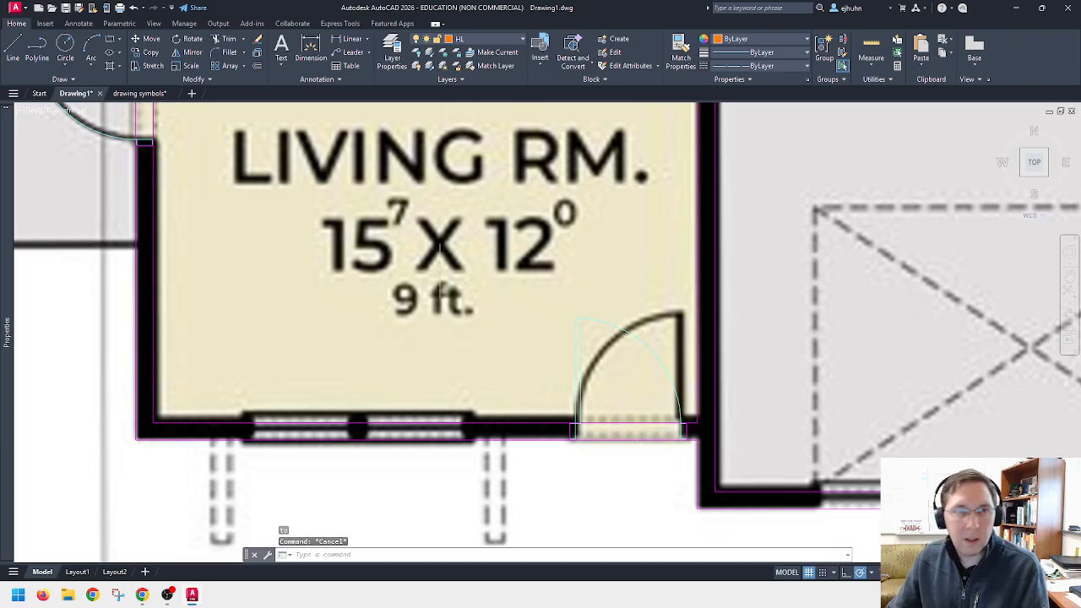
click(187, 51)
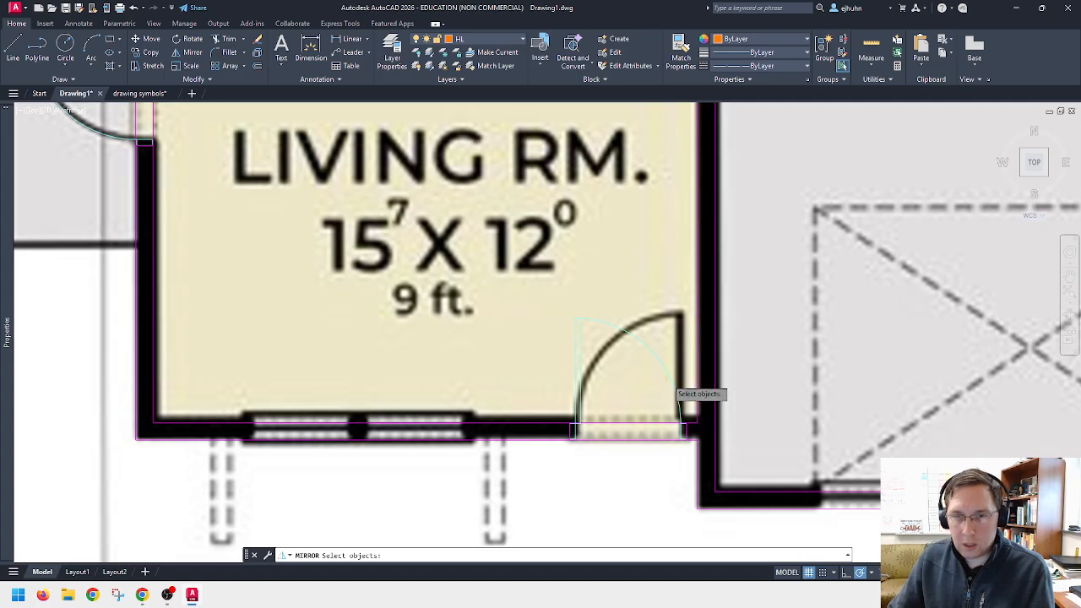
click(677, 388)
key(Return)
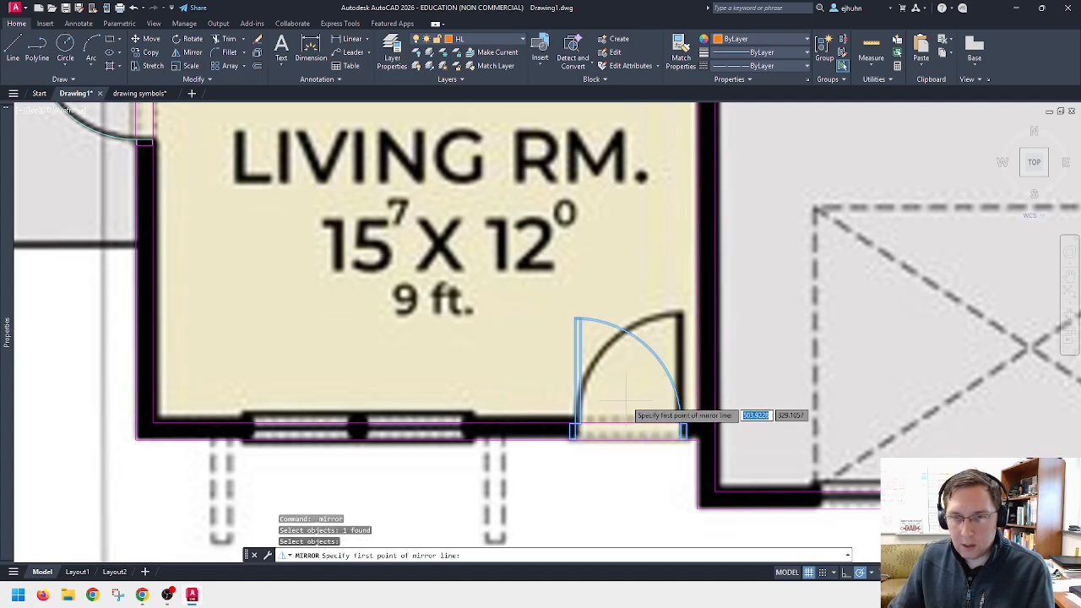
click(575, 433)
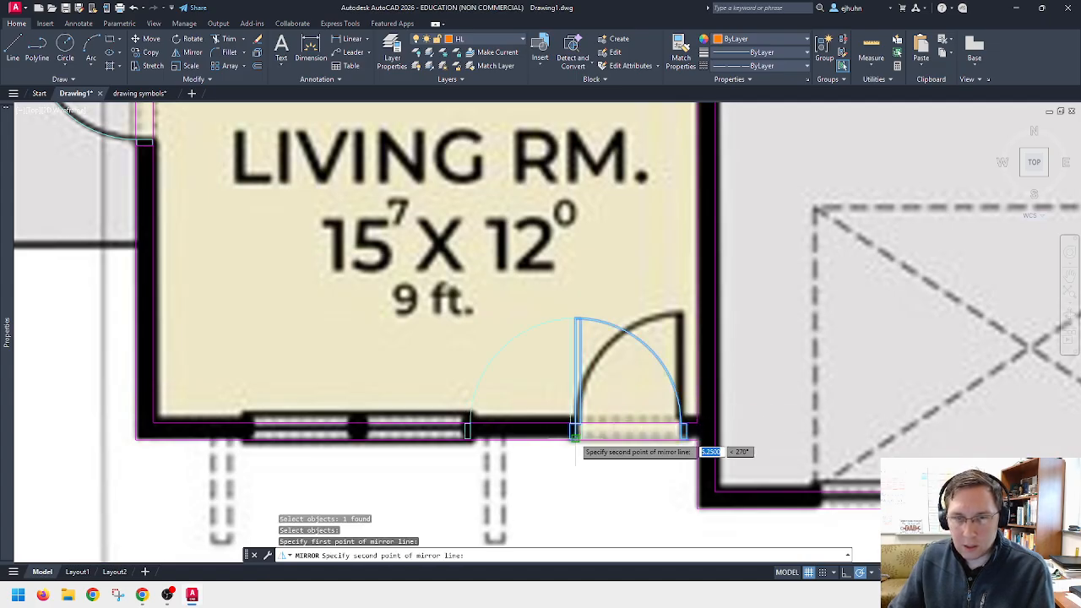
click(576, 438)
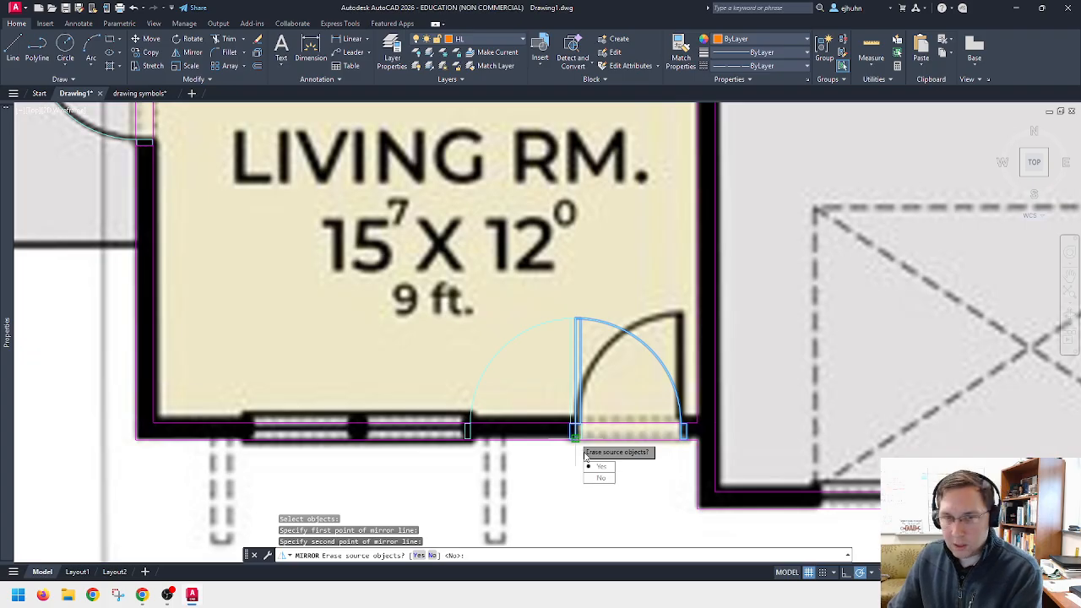
text(y)
key(Return)
Step: Move the mirrored living room front door from the midpoint of its left jamb's outer edge to the left edge of the front door opening
scroll(497, 435, up, 2)
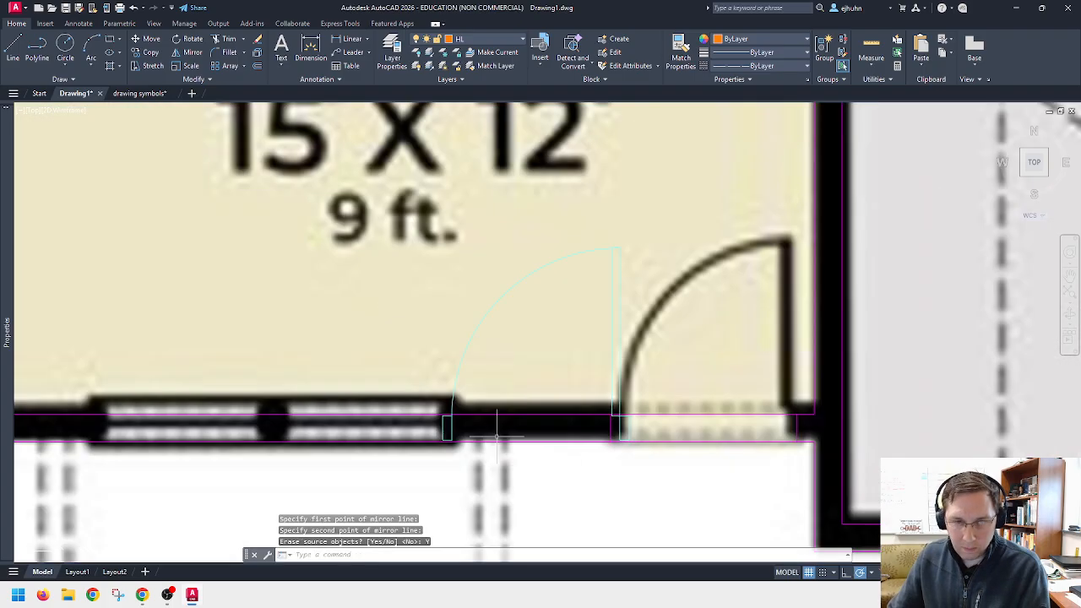
text(m)
key(Return)
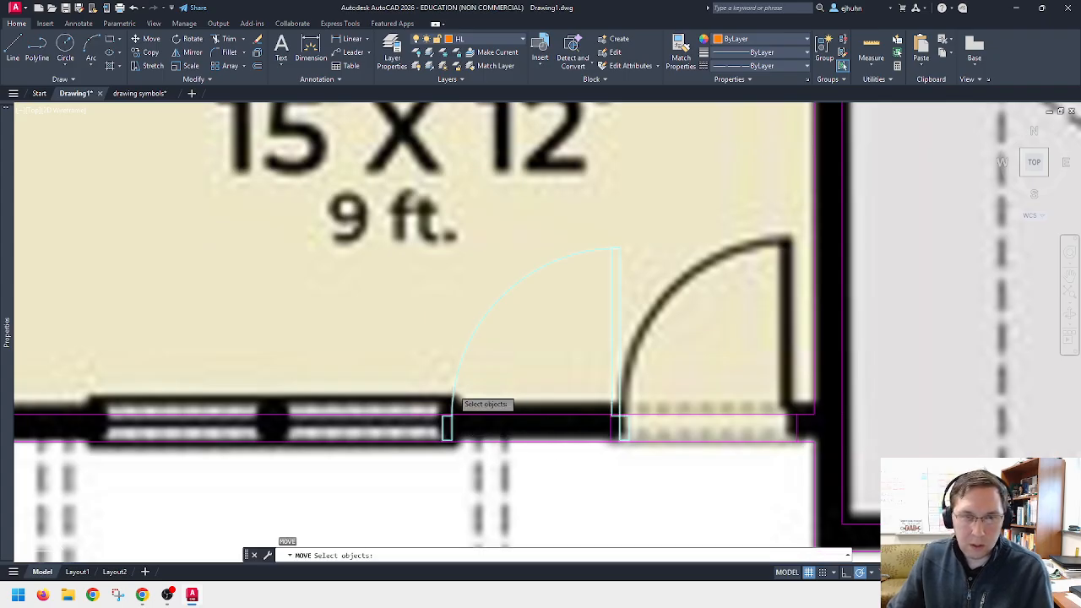
click(453, 407)
key(Return)
text(m)
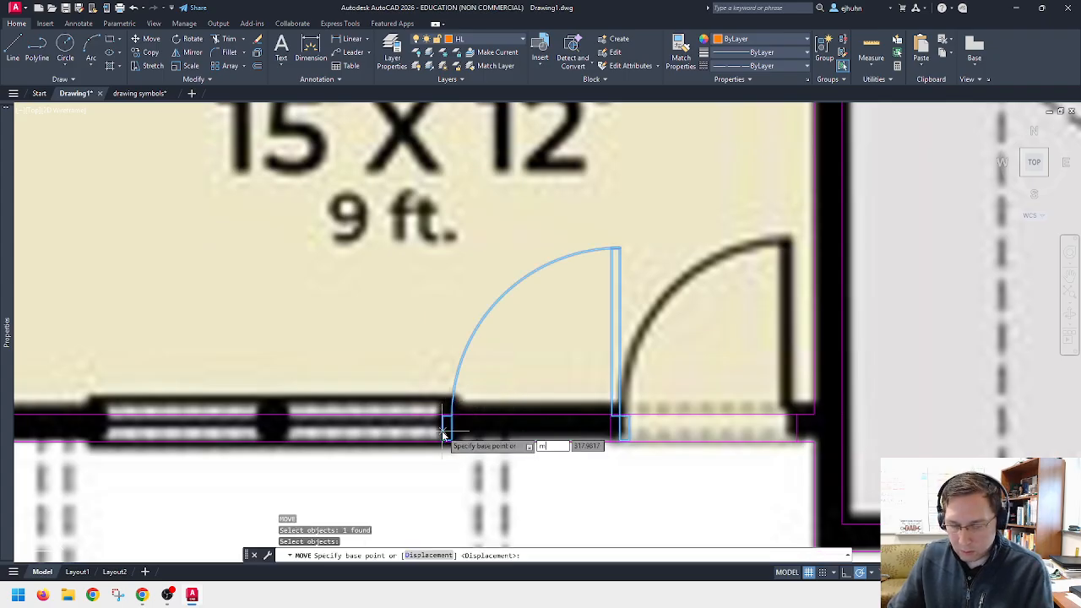
text(id)
key(Return)
click(446, 430)
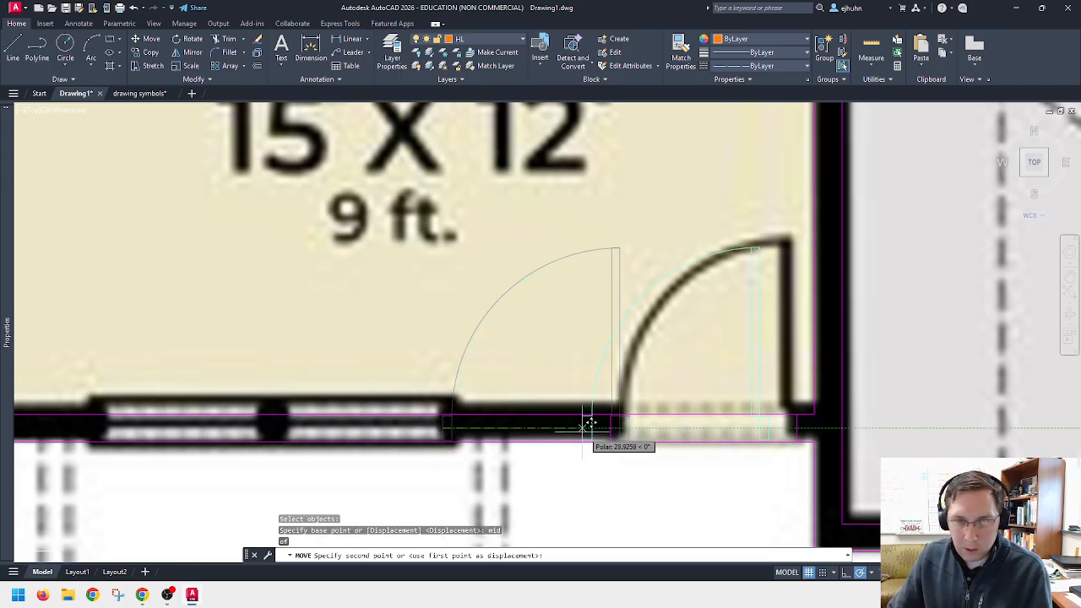
click(618, 420)
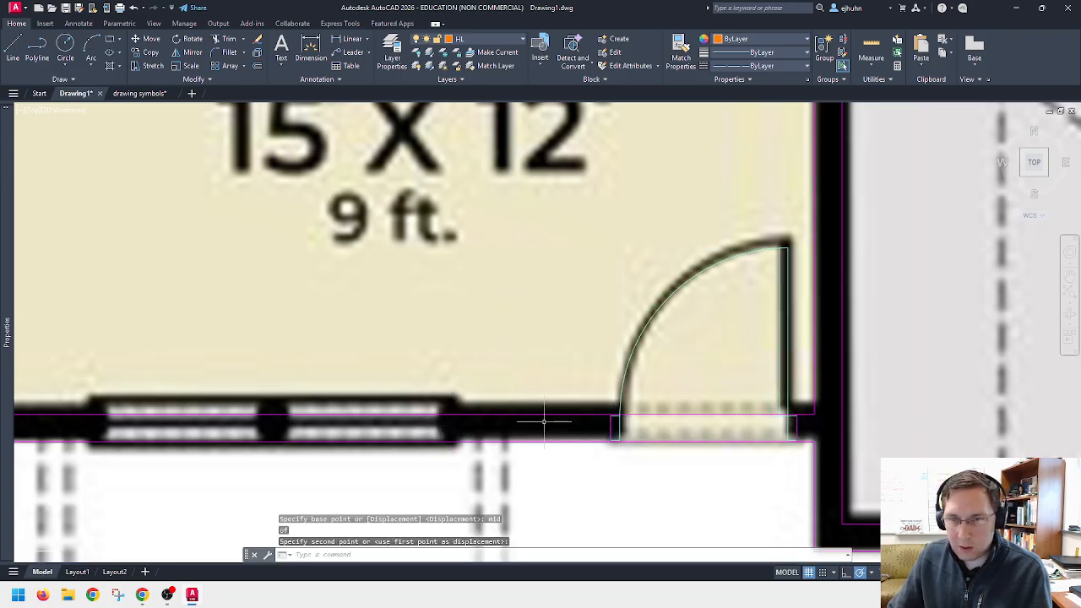
Step: Copy the garage front door with both jambs from its right jamb to an open spot in the covered area, beside the garage side door
scroll(544, 420, down, 3)
scroll(544, 420, down, 2)
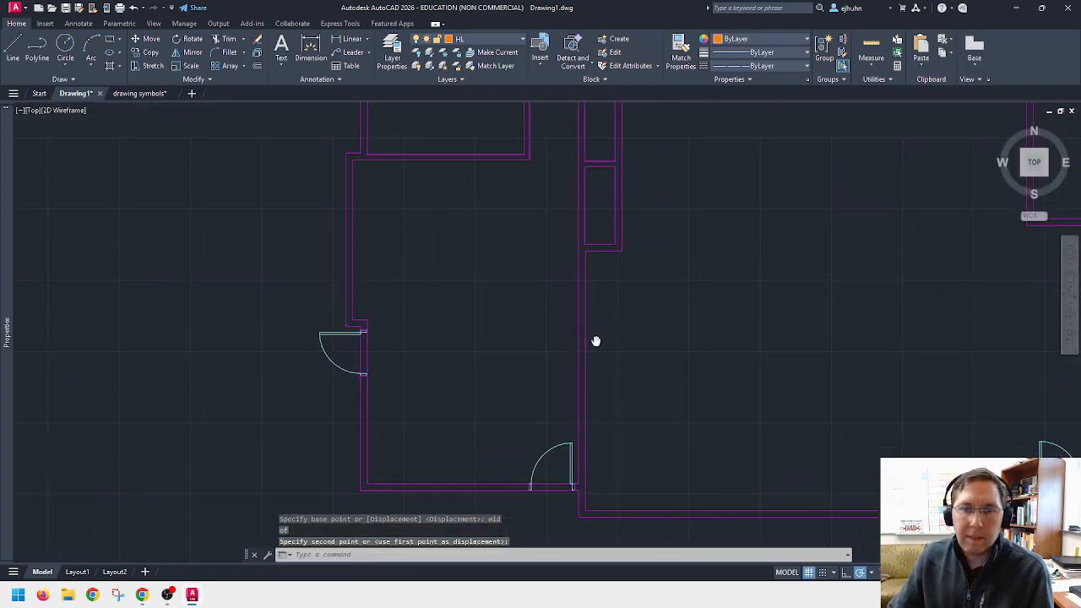
scroll(877, 312, down, 3)
scroll(990, 365, up, 8)
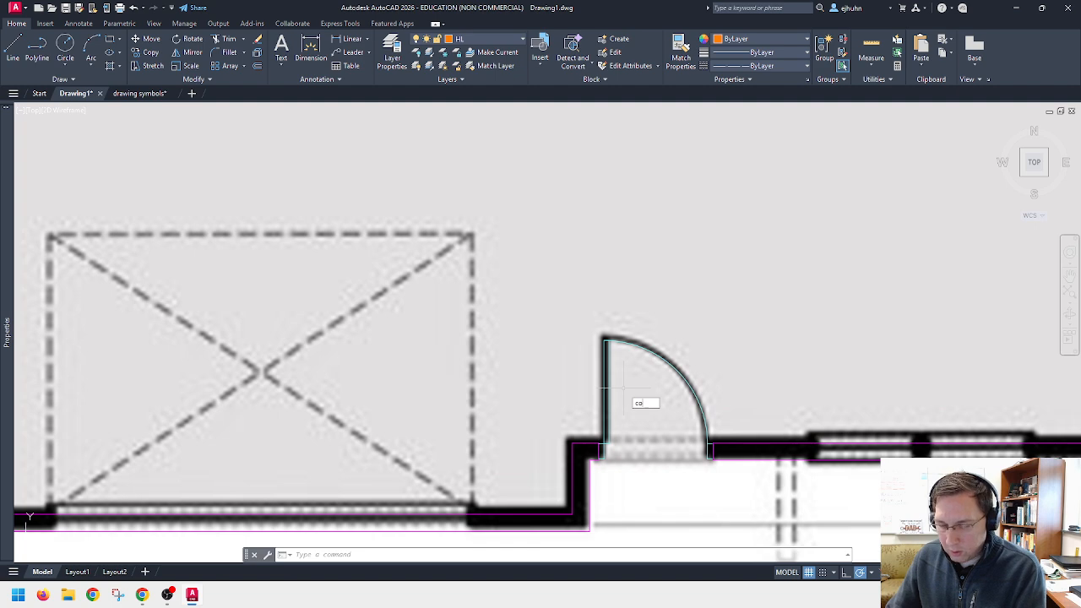
key(Return)
click(585, 319)
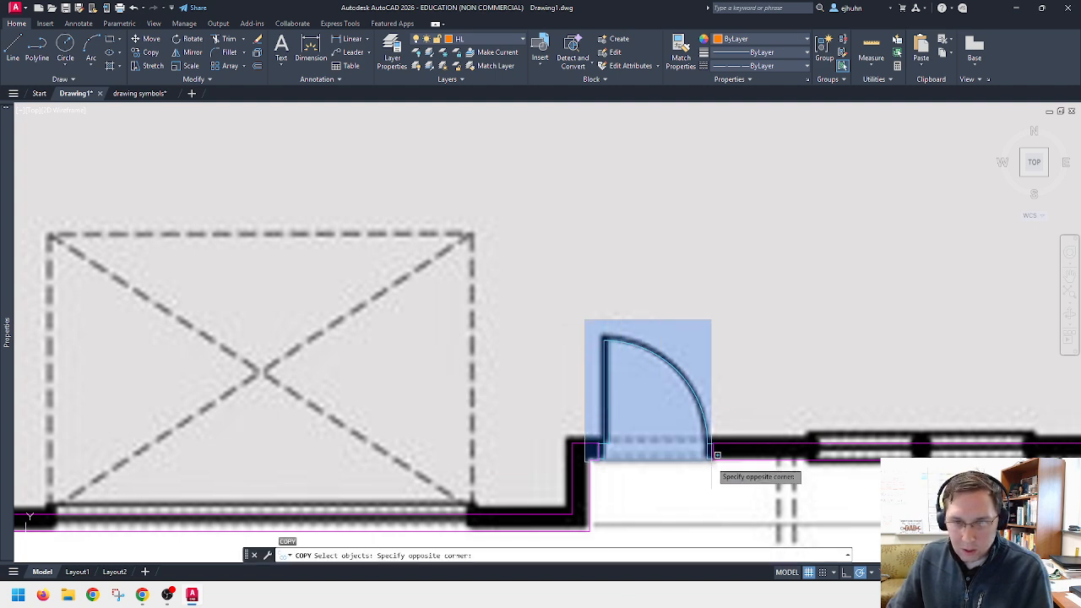
click(717, 405)
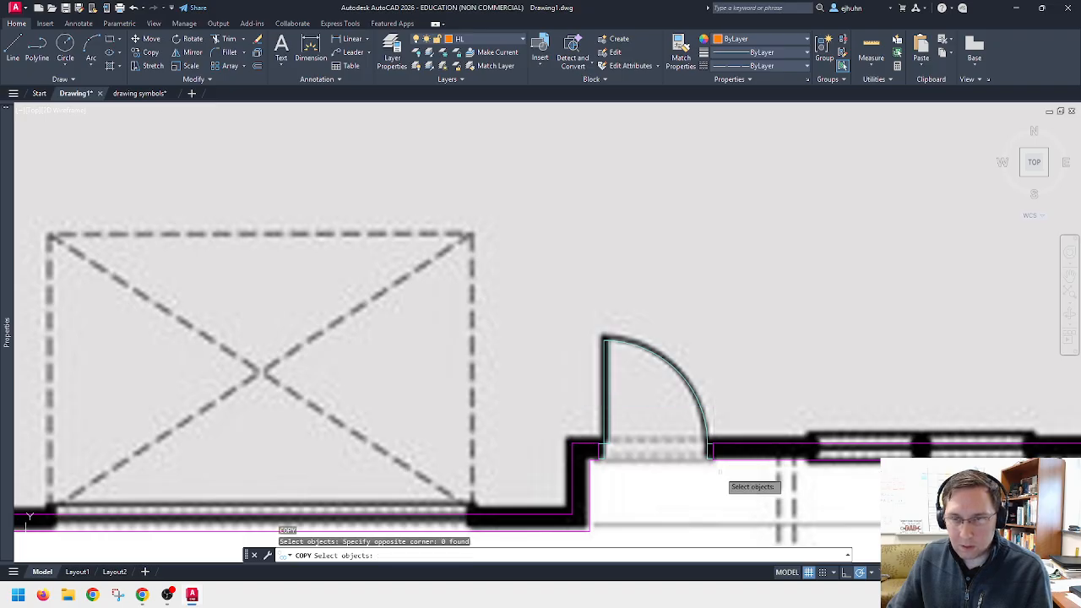
click(598, 463)
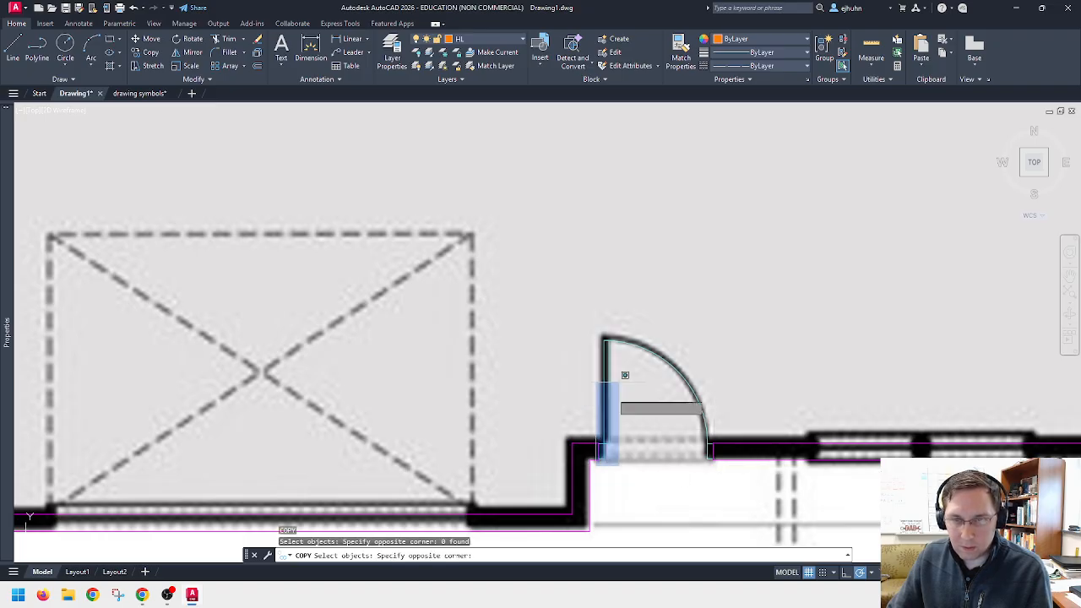
click(751, 304)
key(Return)
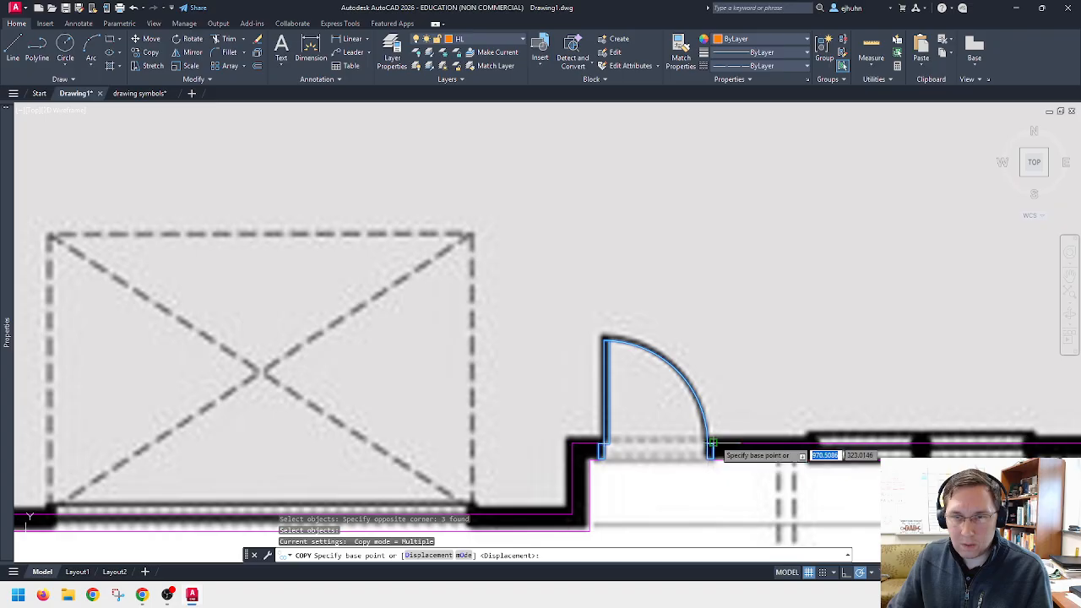
click(709, 451)
scroll(709, 452, down, 5)
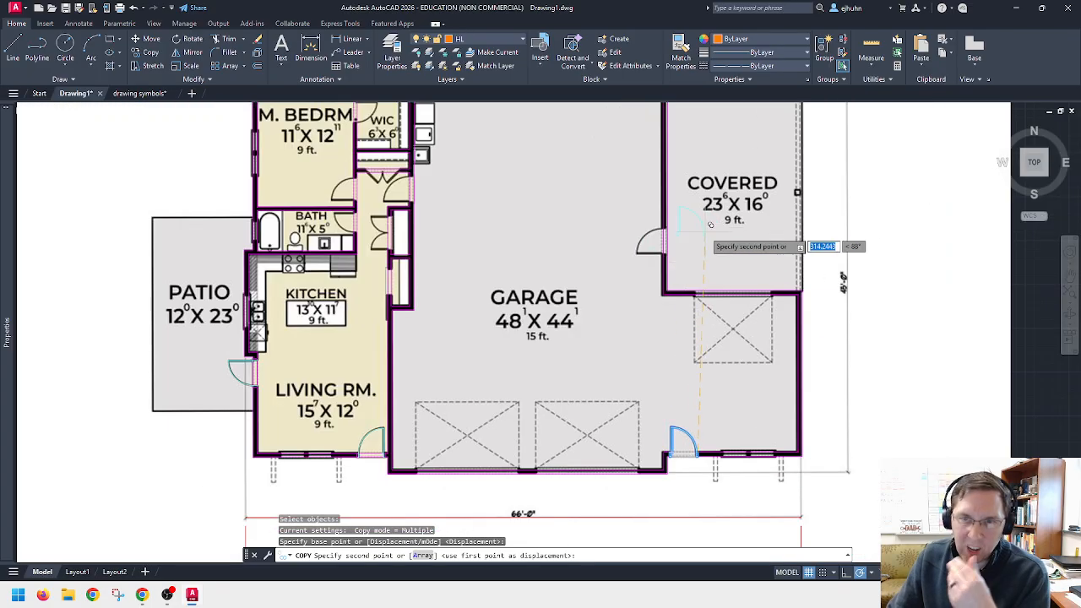
scroll(712, 233, up, 5)
key(Escape)
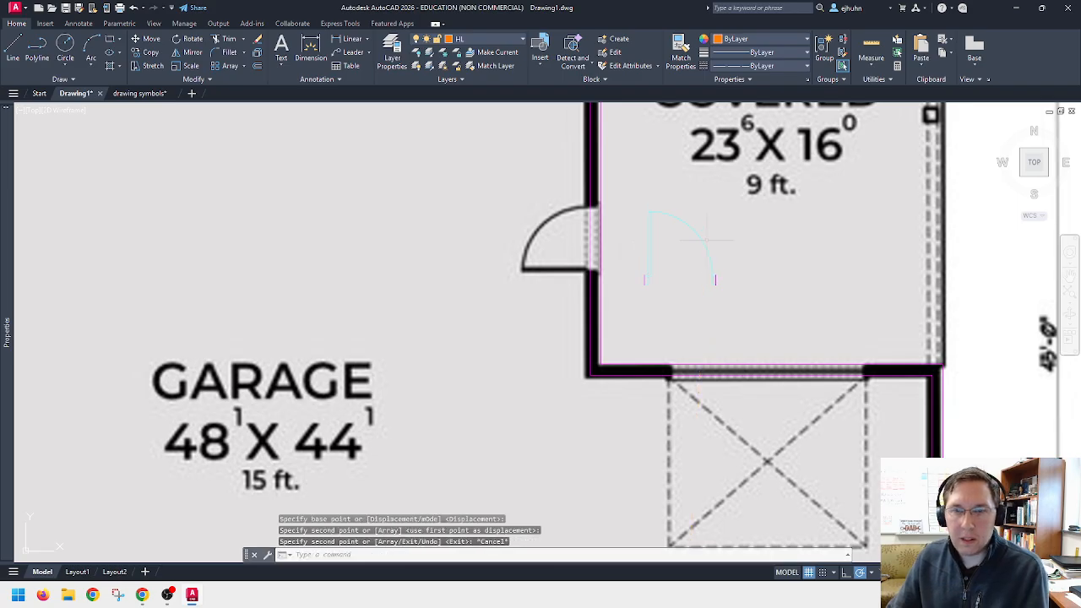
Step: Rotate the door copy in the covered area 90° about the lower outer corner of its left jamb
text(ro)
key(Return)
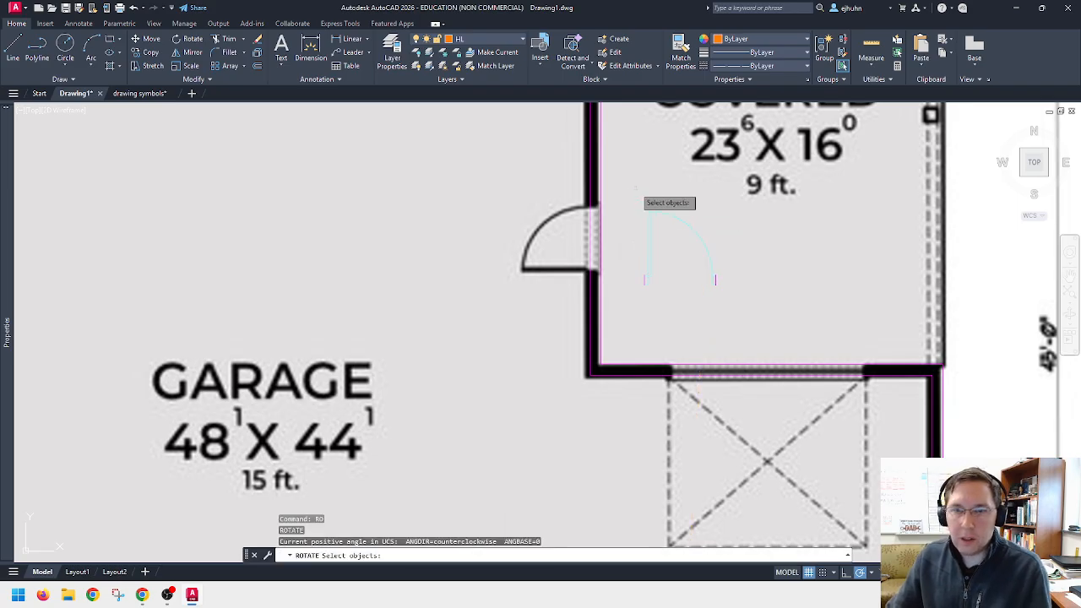
click(630, 192)
click(735, 307)
key(Return)
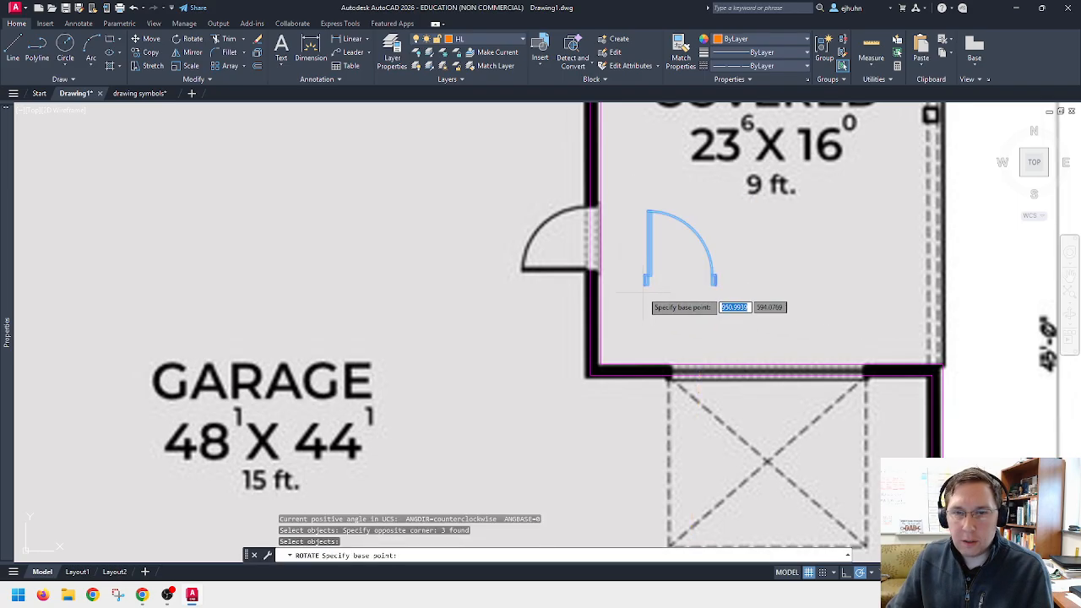
click(645, 281)
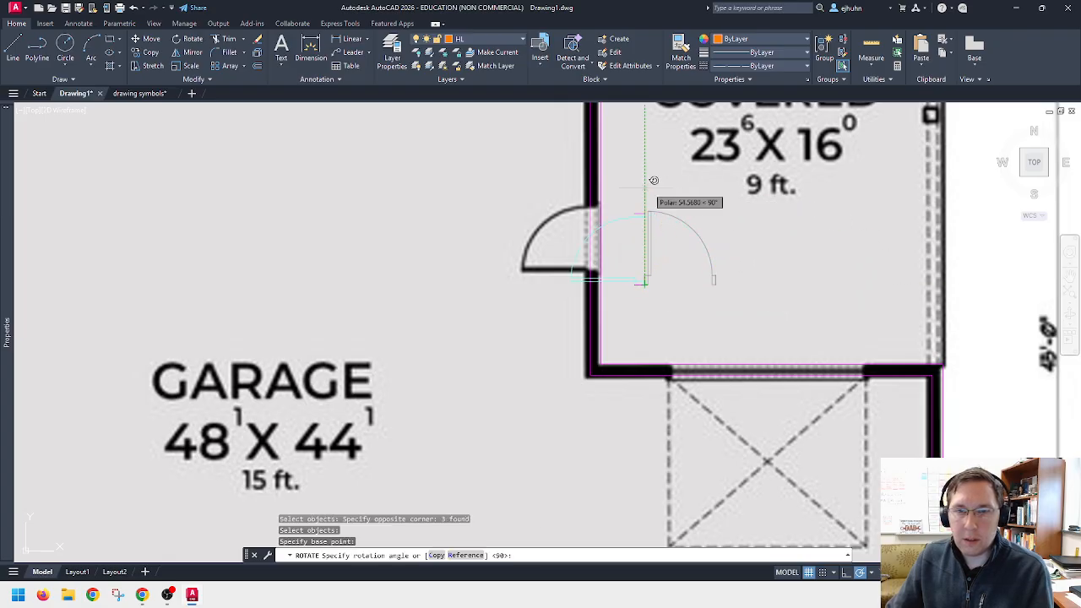
key(Escape)
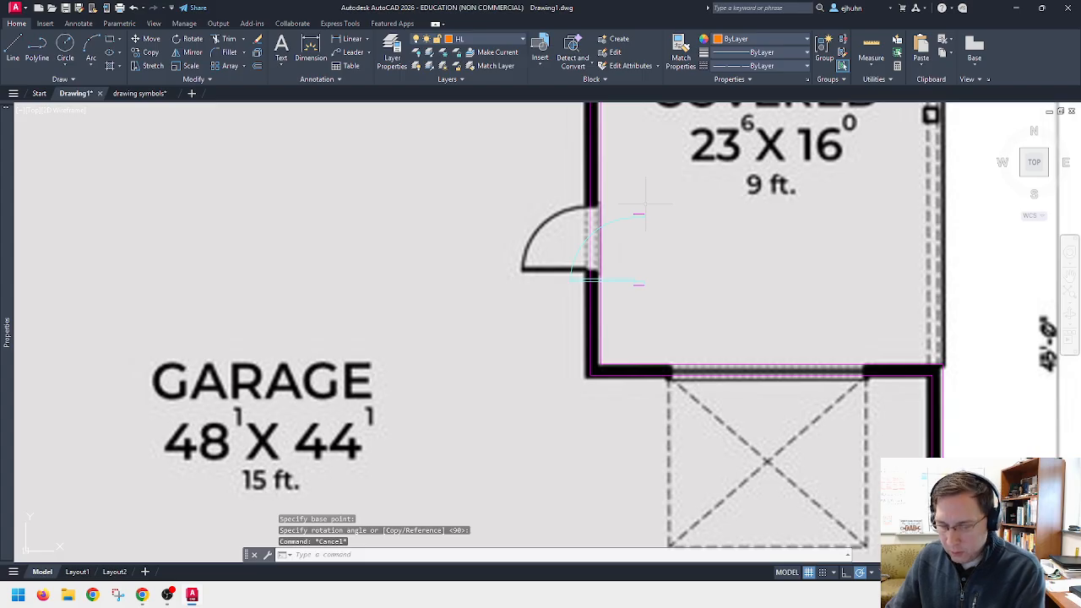
Step: Move the rotated door by the upper jamb's outer left corner to the top of the garage-to-covered-area opening, using a Nearest snap on the left wall line
text(m)
key(Return)
click(523, 198)
click(696, 299)
key(Return)
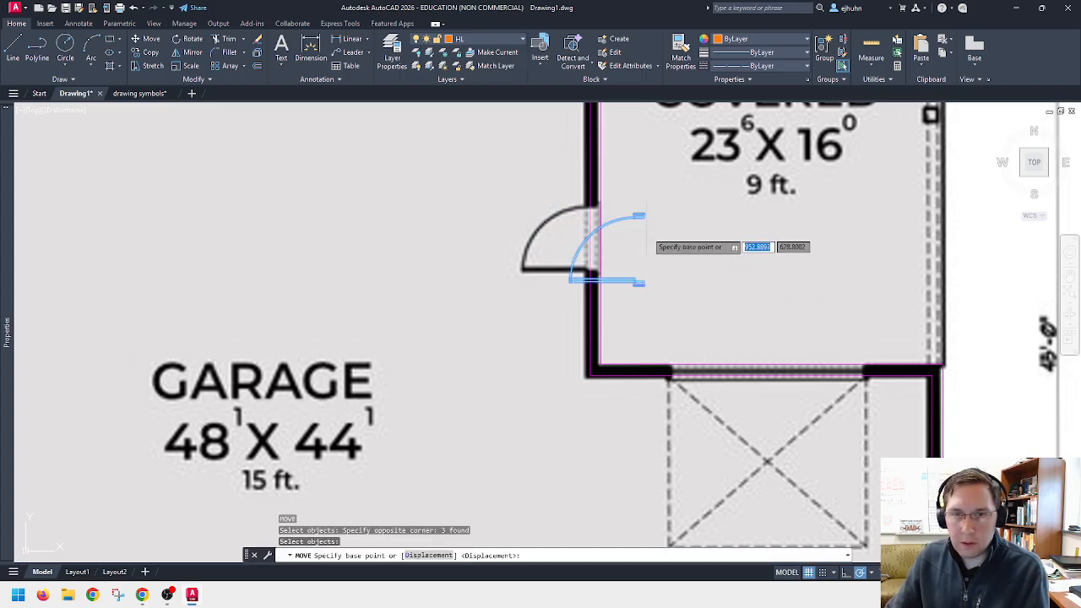
scroll(639, 218, up, 5)
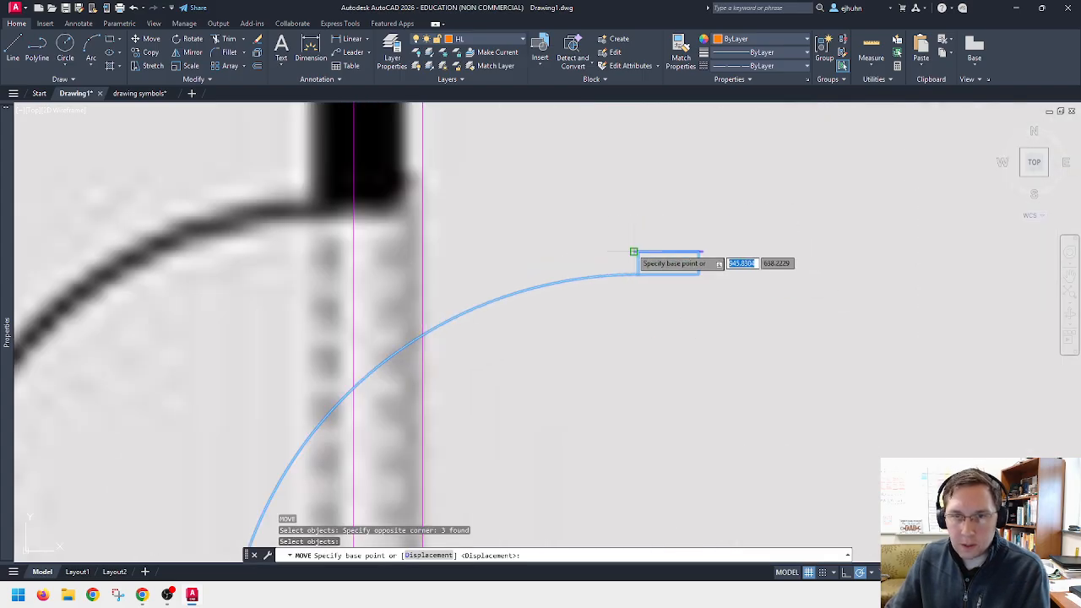
click(633, 252)
scroll(366, 228, down, 3)
middle_drag(367, 229, 446, 221)
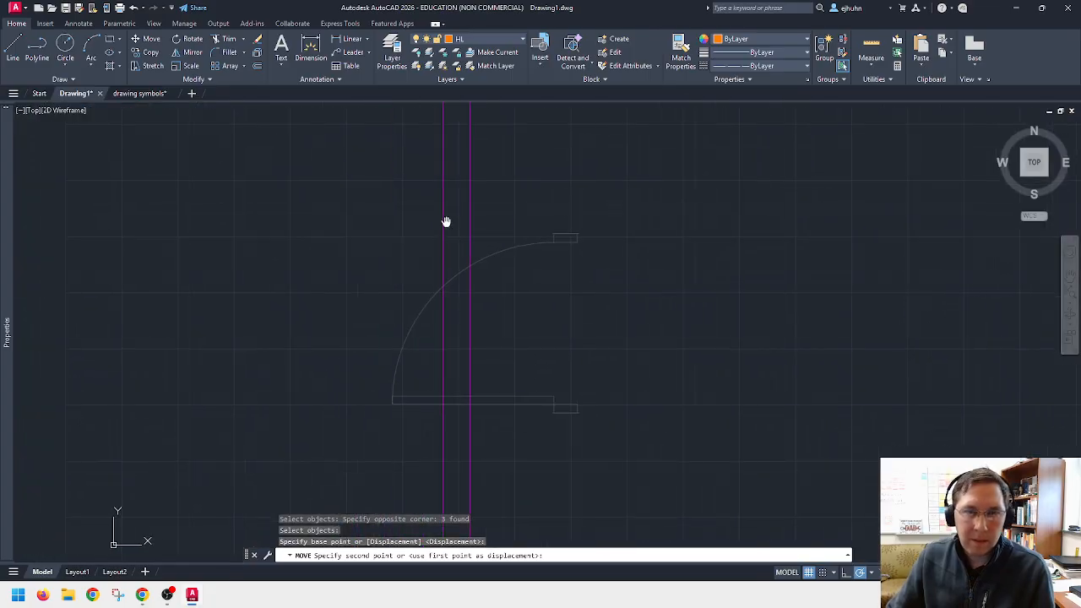
key(Return)
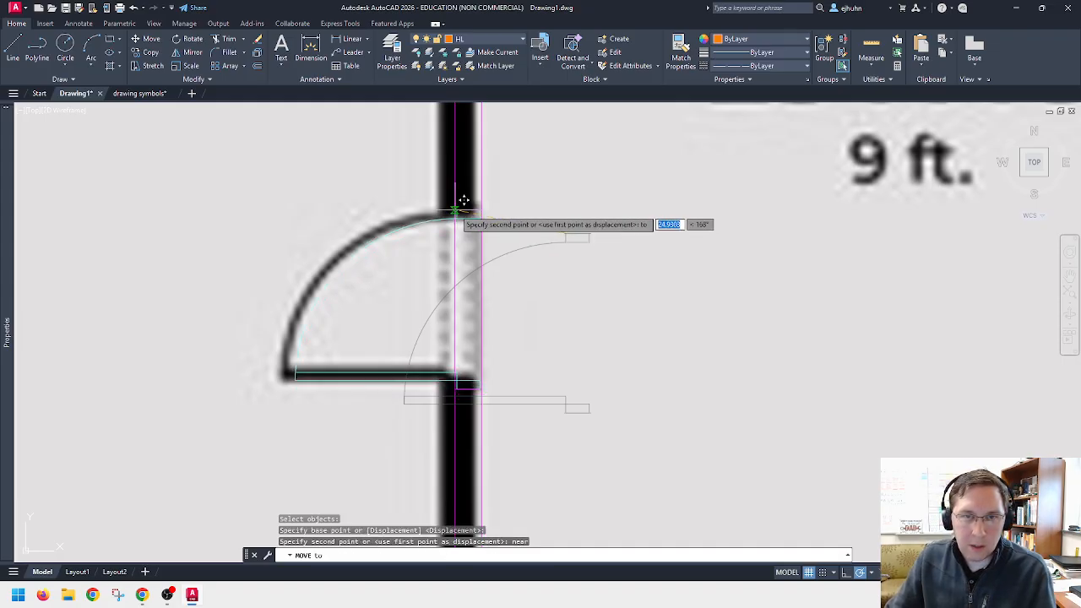
click(456, 208)
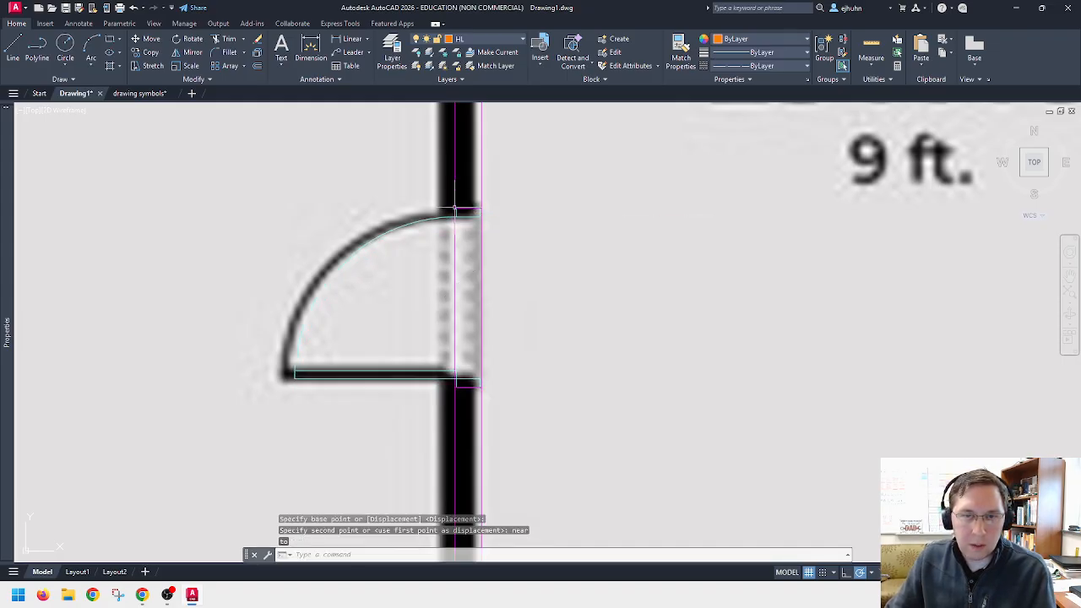
key(Escape)
Step: Draw a vertical line across the garage's front wall at the left edge of the first overhead door opening, starting with a Nearest snap
scroll(642, 309, down, 6)
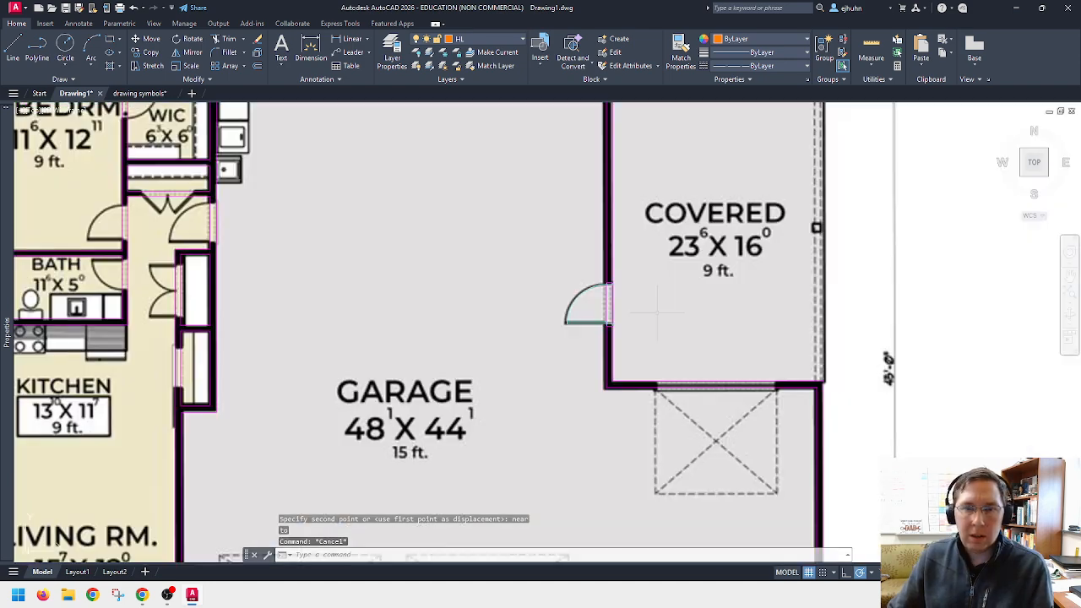
scroll(658, 317, down, 2)
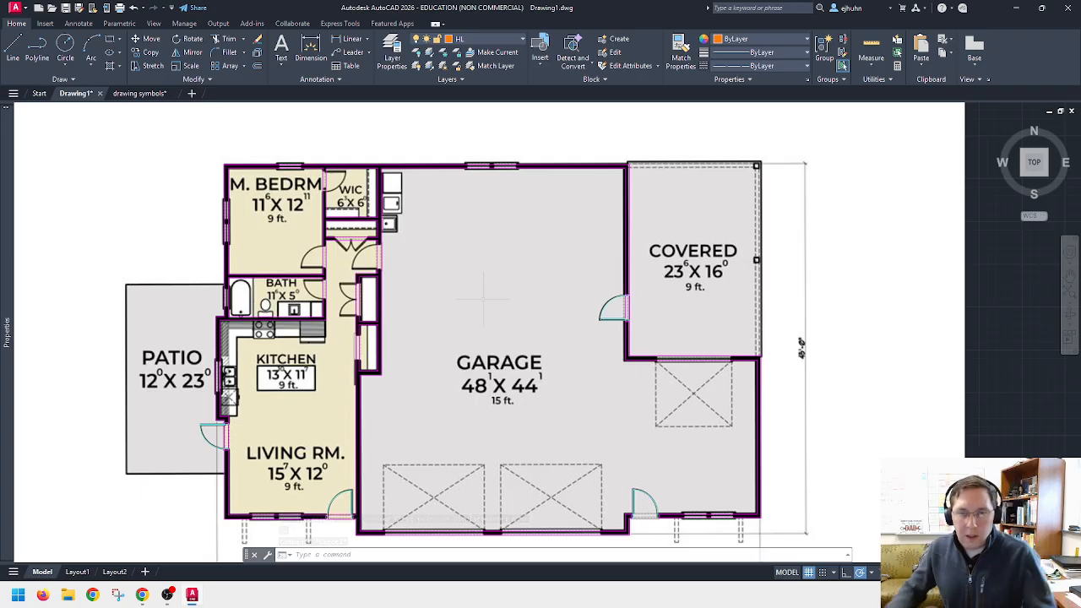
middle_drag(519, 515, 643, 259)
scroll(573, 239, up, 6)
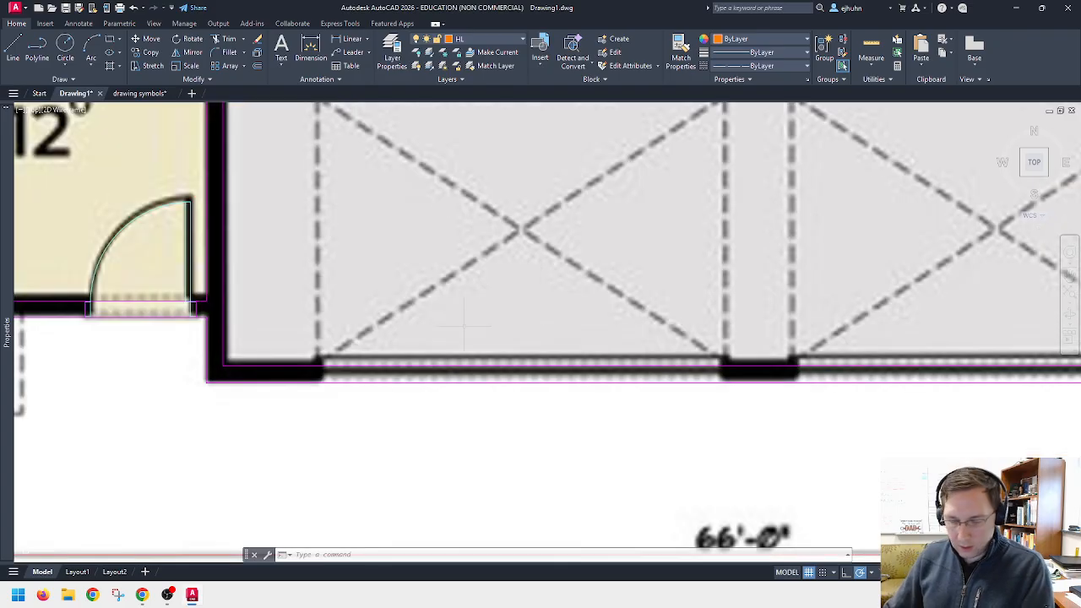
text(l)
key(Return)
text(n)
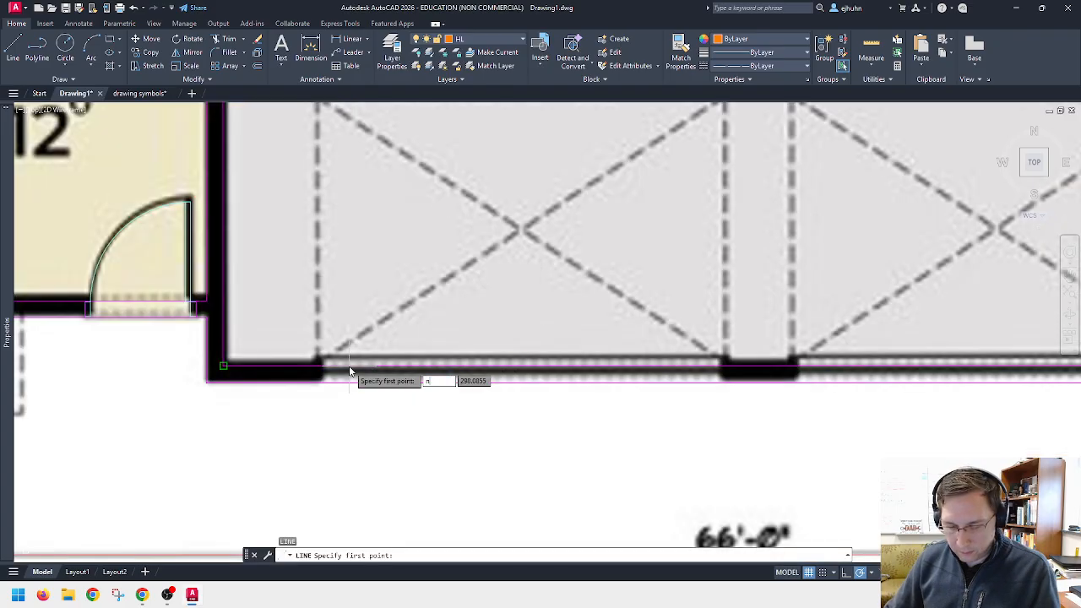
text(ear)
key(Return)
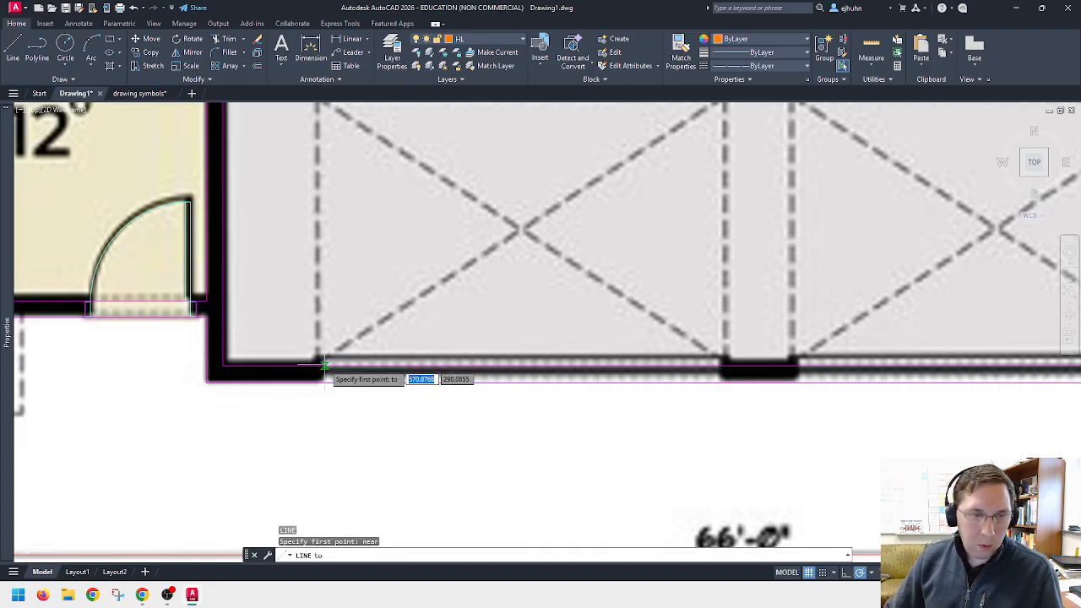
click(323, 375)
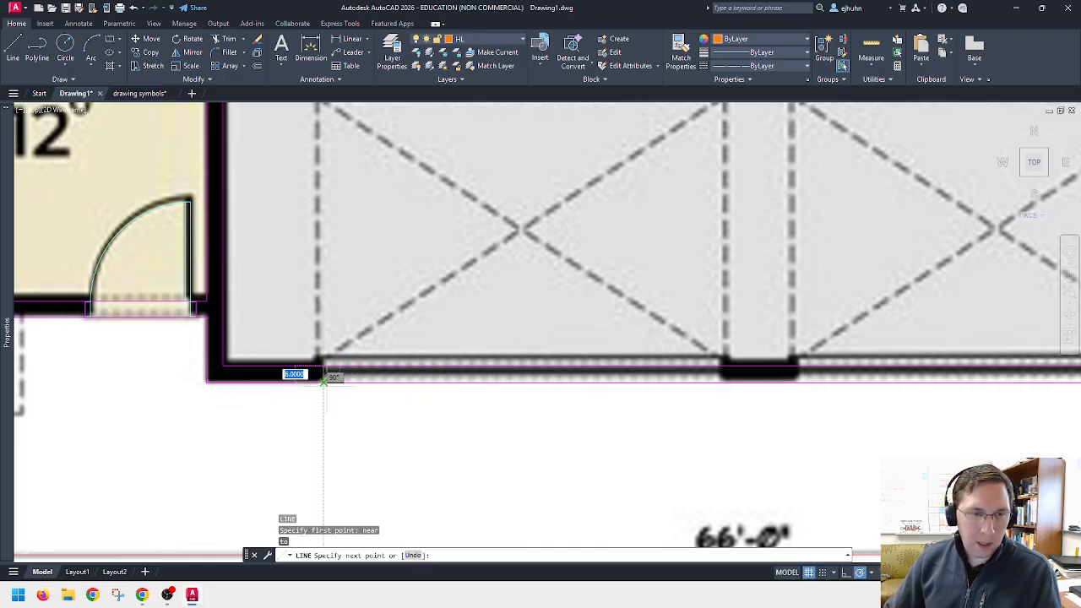
key(Escape)
key(Escape)
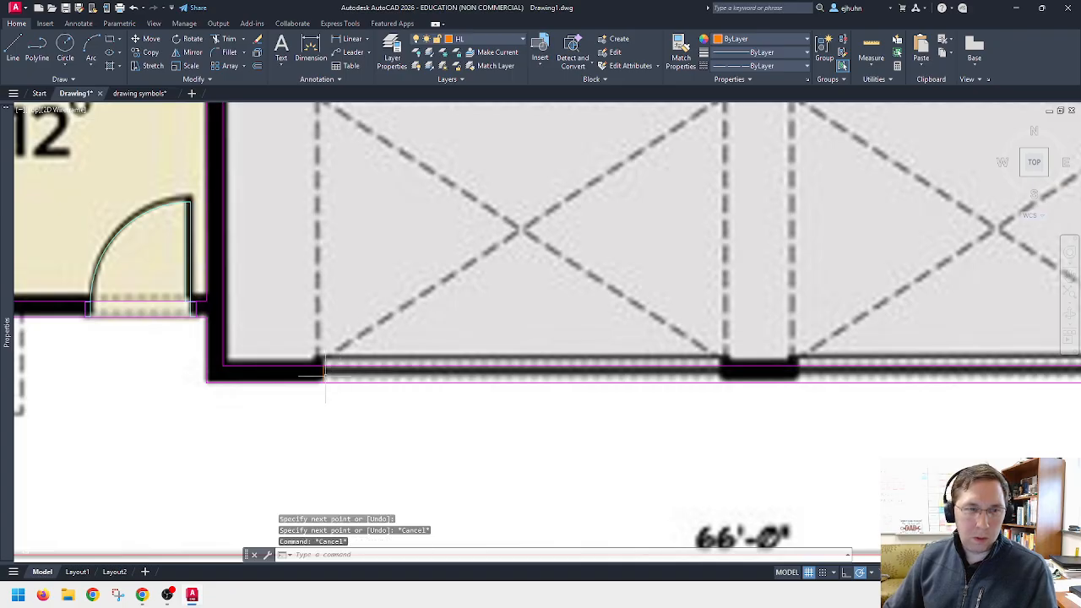
Step: Put the new overhead door jamb line on the EXTWALL layer and make EXTWALL the current layer
click(323, 378)
click(509, 41)
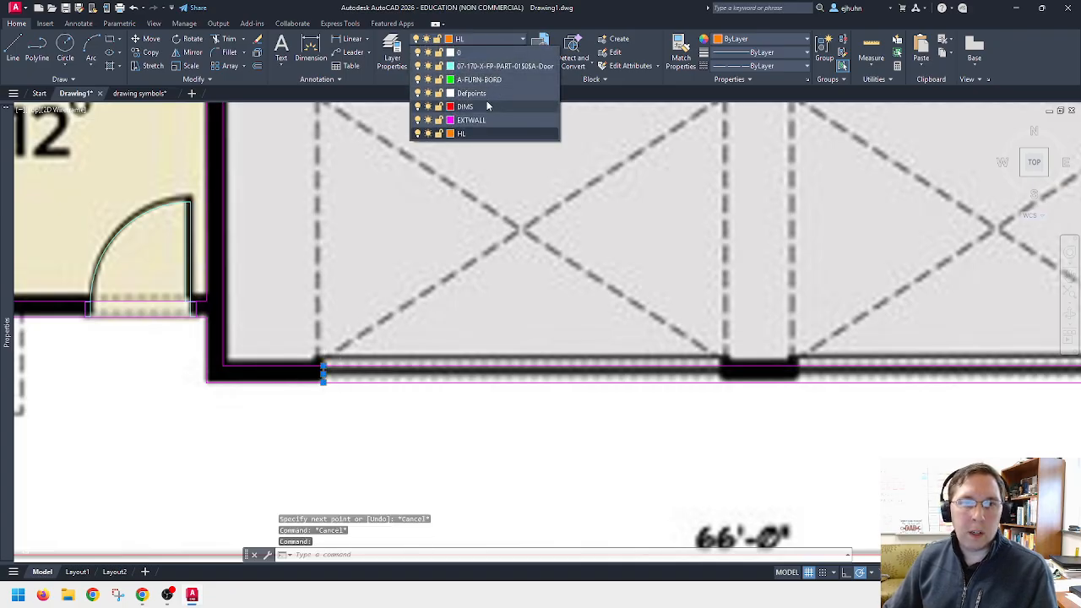
key(Escape)
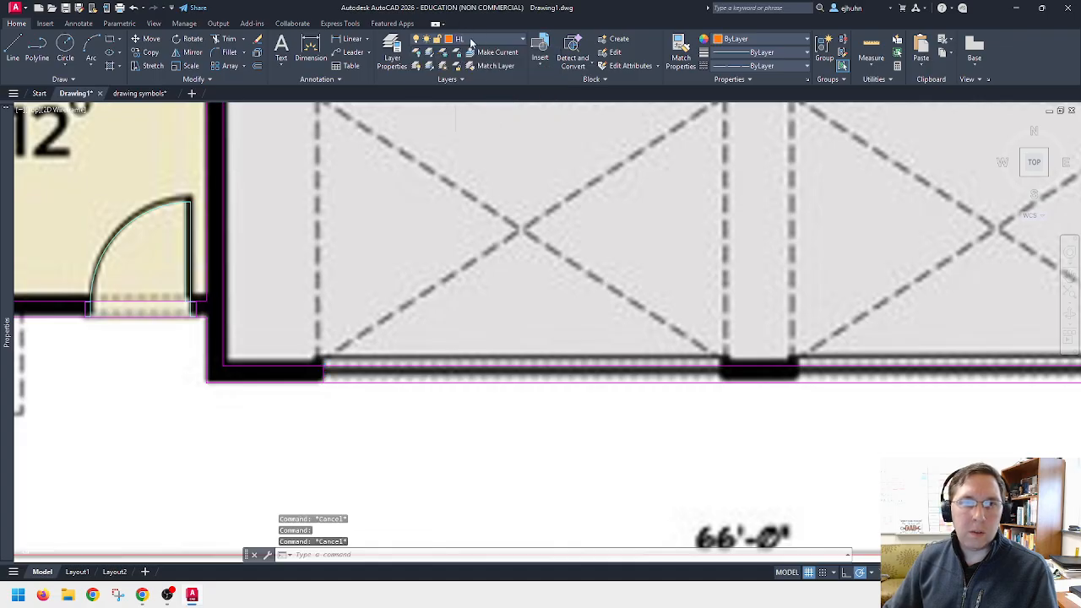
click(471, 42)
click(478, 112)
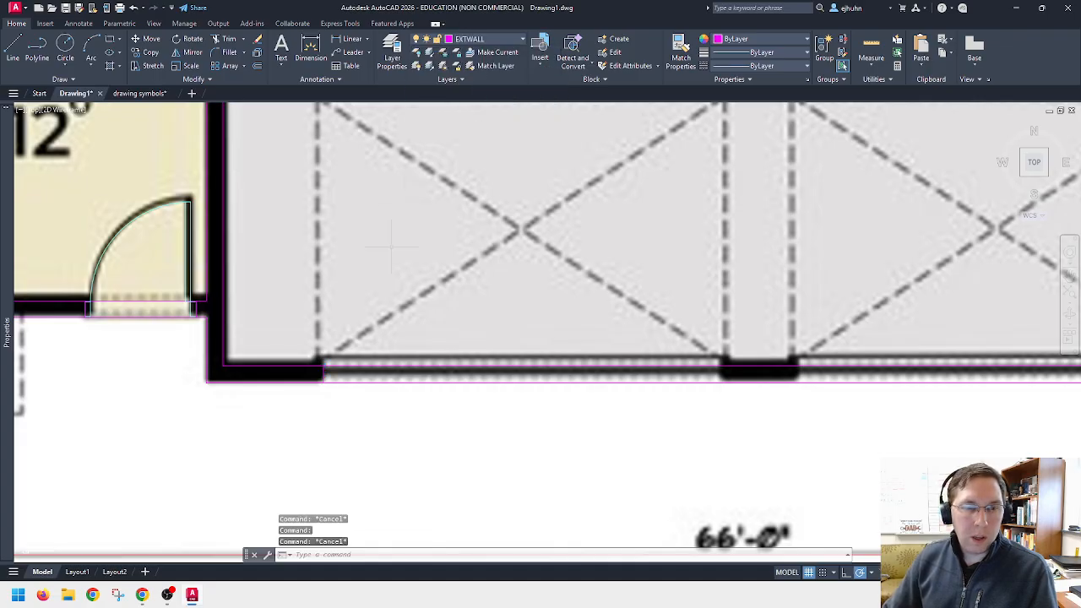
Step: Offset the left jamb line of the first overhead garage door 144 to the right
scroll(683, 331, down, 5)
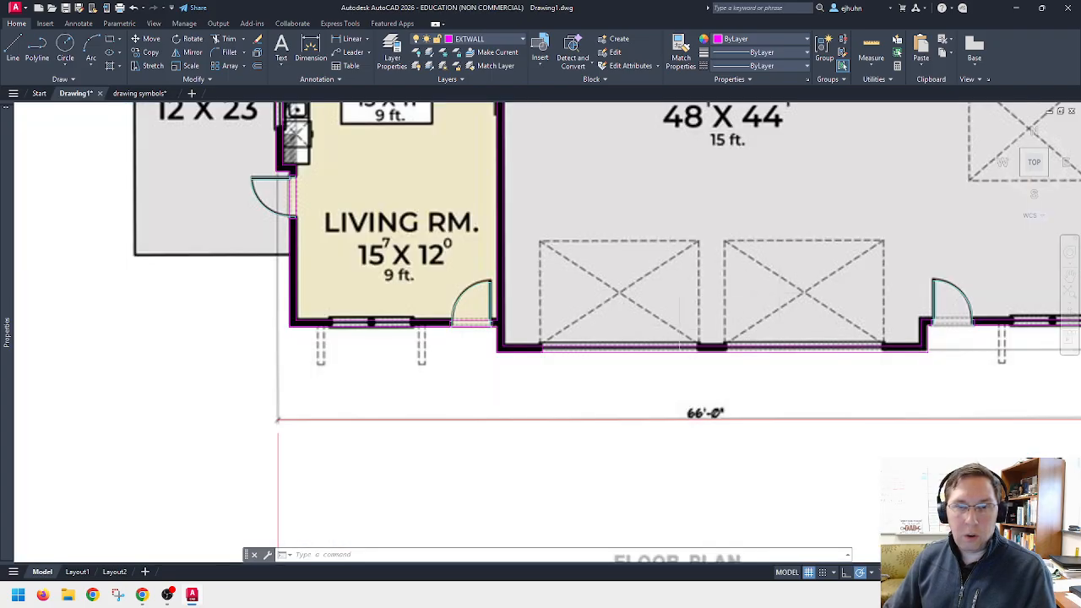
scroll(622, 334, up, 3)
text(o)
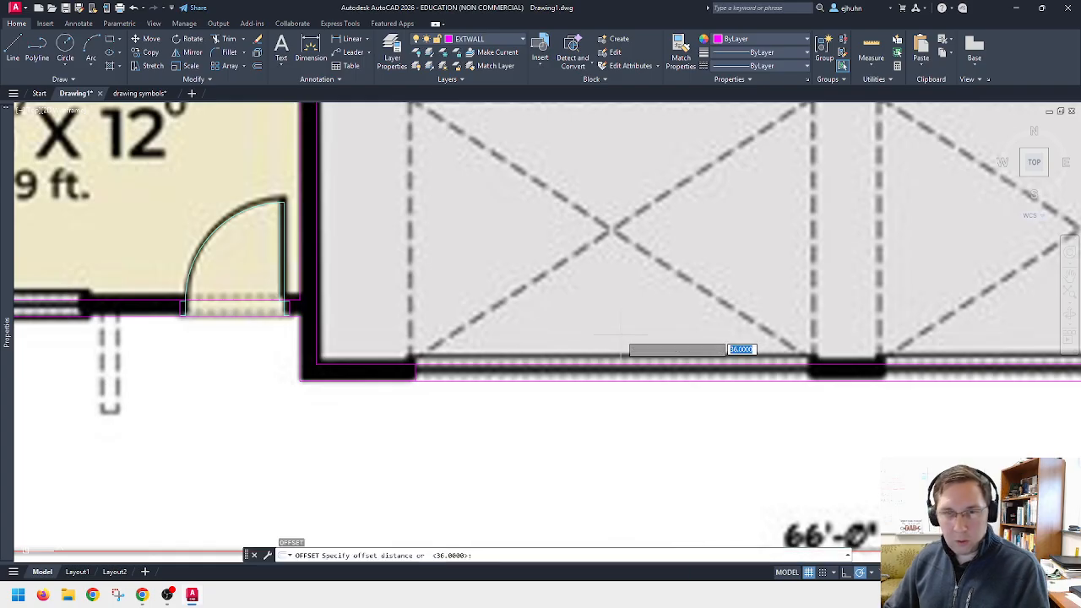
key(Return)
text(144)
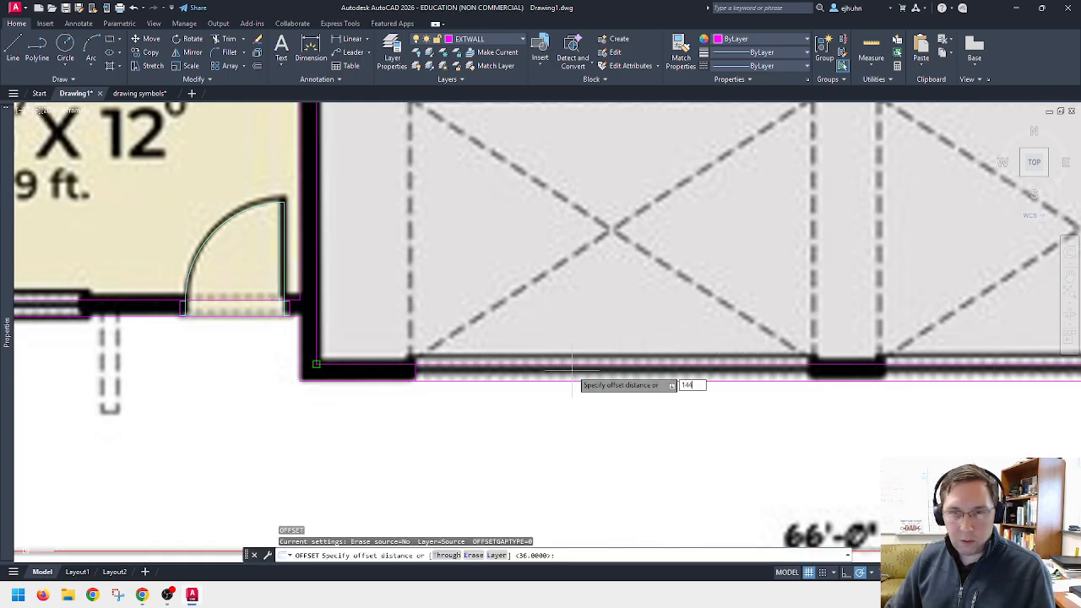
key(Return)
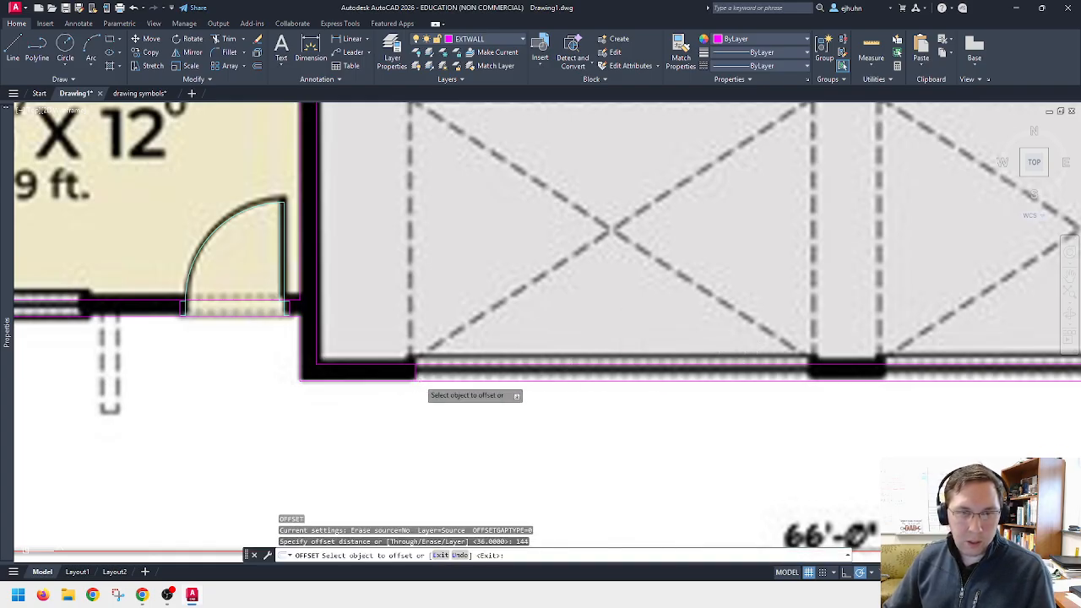
click(416, 371)
click(781, 376)
middle_drag(931, 377, 625, 373)
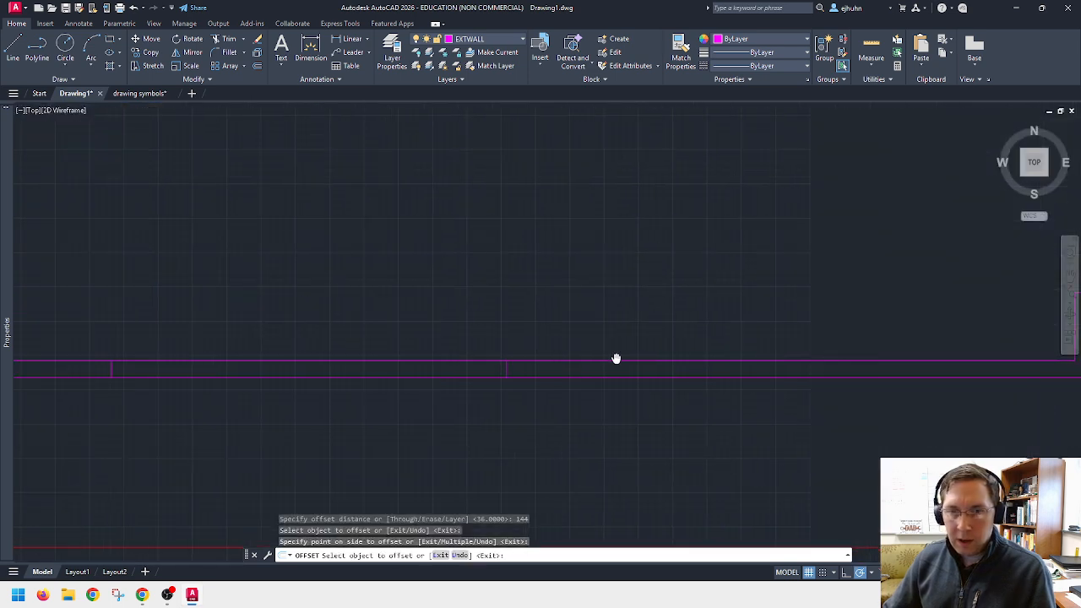
key(Escape)
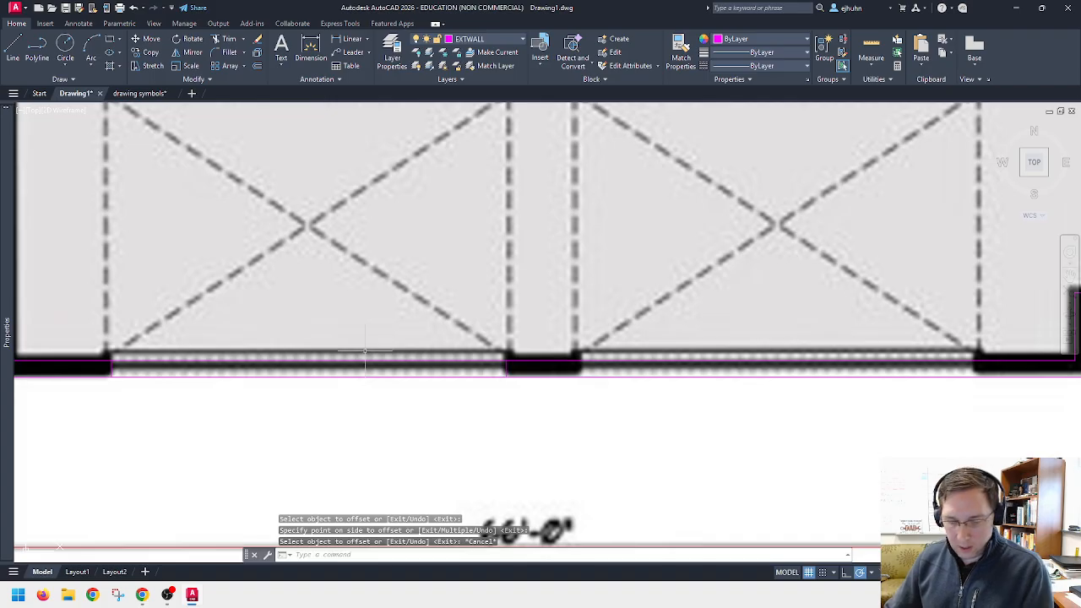
Step: Copy both jamb lines of the first overhead garage door from the left jamb's upper end to the second opening's left edge
text(co)
key(Return)
click(97, 334)
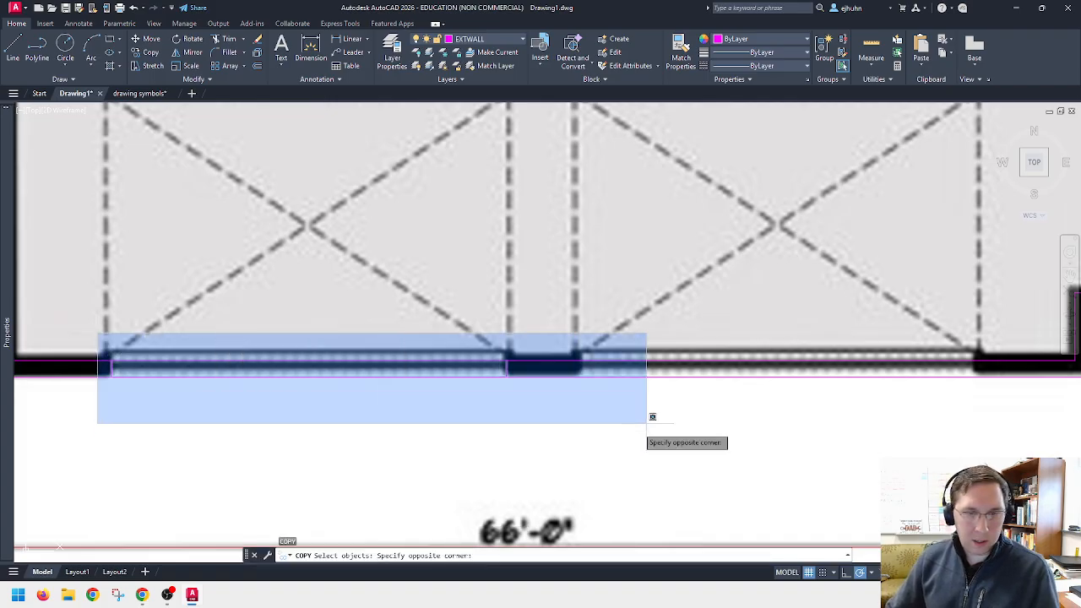
click(520, 419)
key(Return)
click(112, 353)
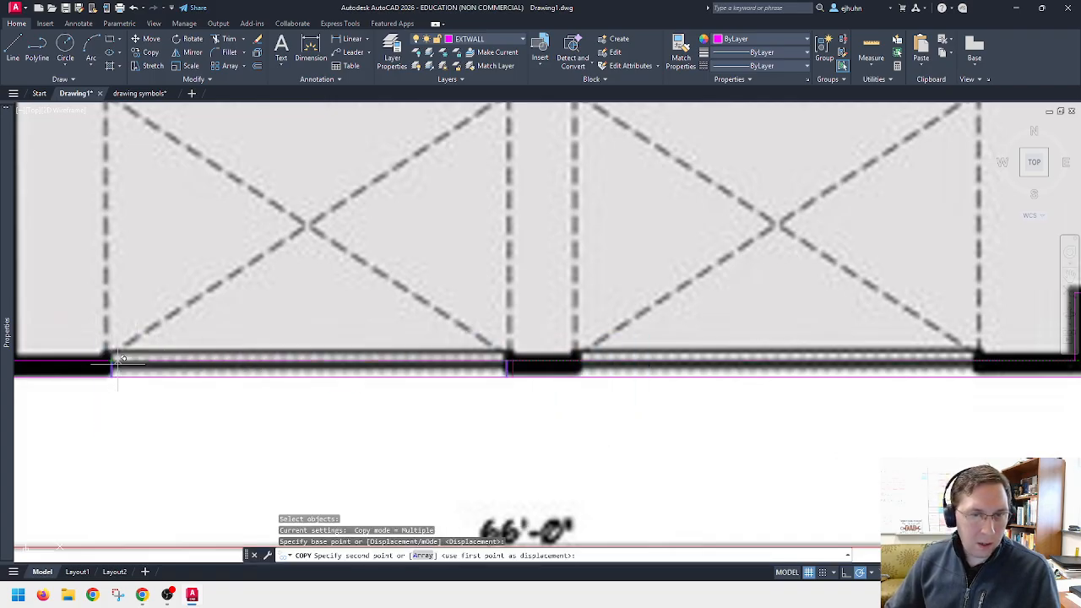
click(585, 356)
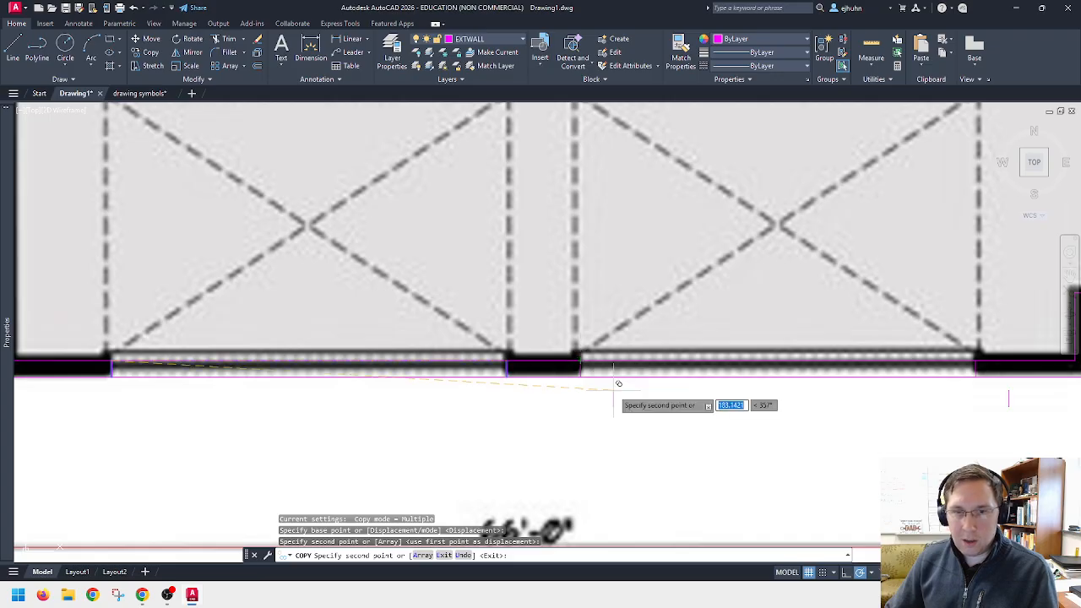
key(Escape)
Step: Make the 07-170-X-FP-PART-0150SA-Door layer current and draw a 144 by 3 rectangle from the first overhead opening's left jamb at the inner wall line
scroll(614, 390, down, 2)
middle_drag(501, 367, 553, 369)
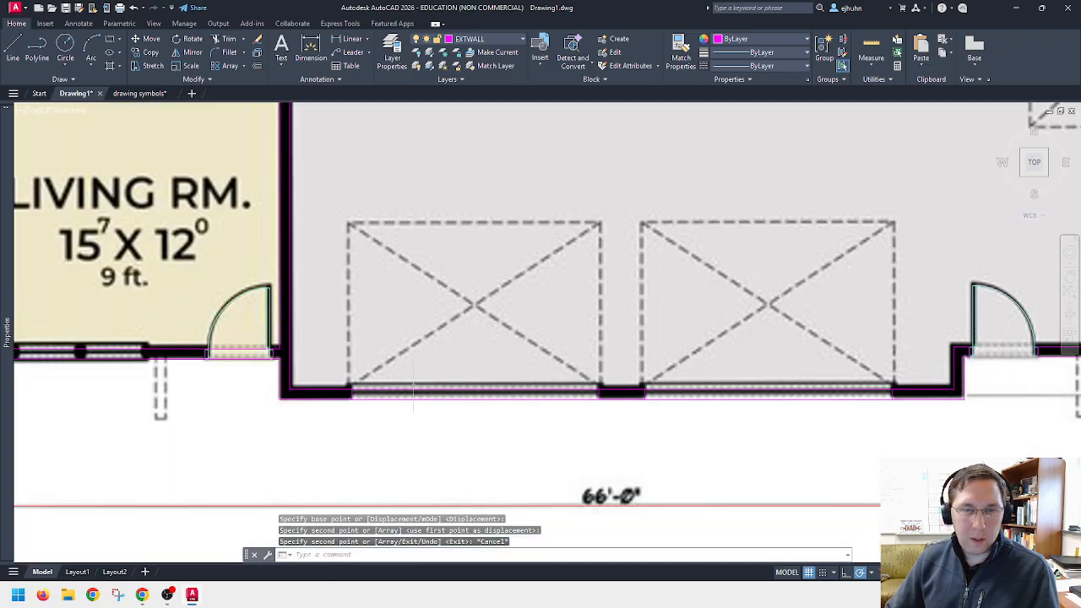
click(521, 38)
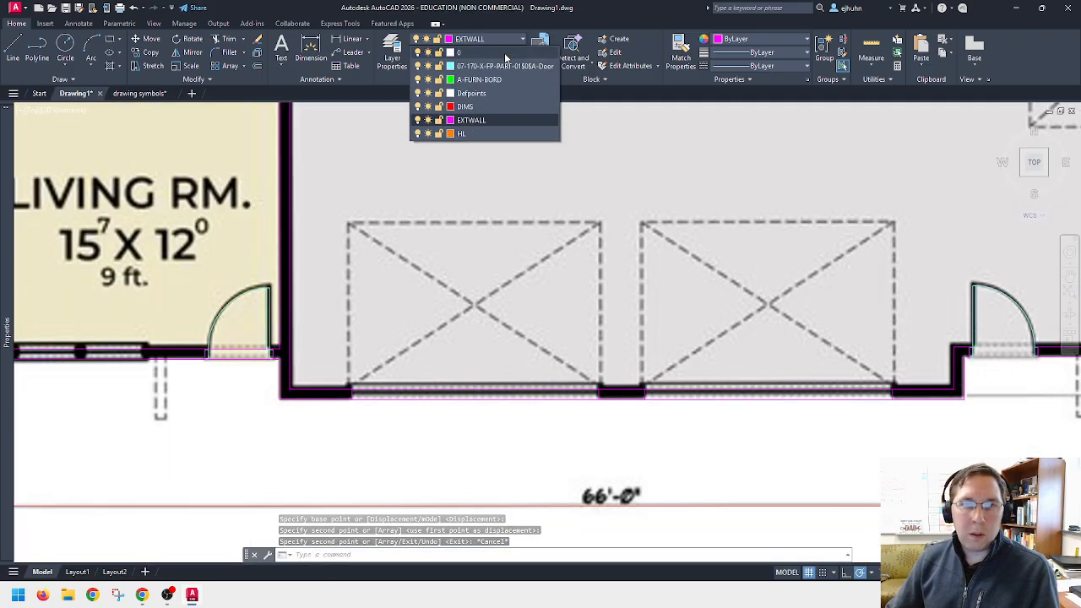
click(500, 73)
scroll(364, 418, up, 3)
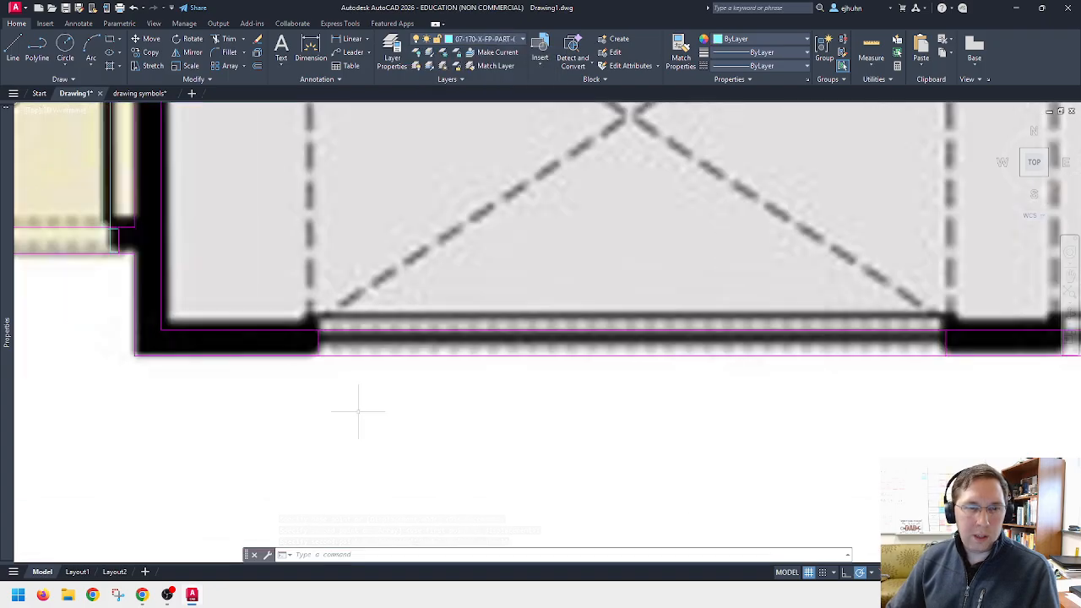
click(106, 39)
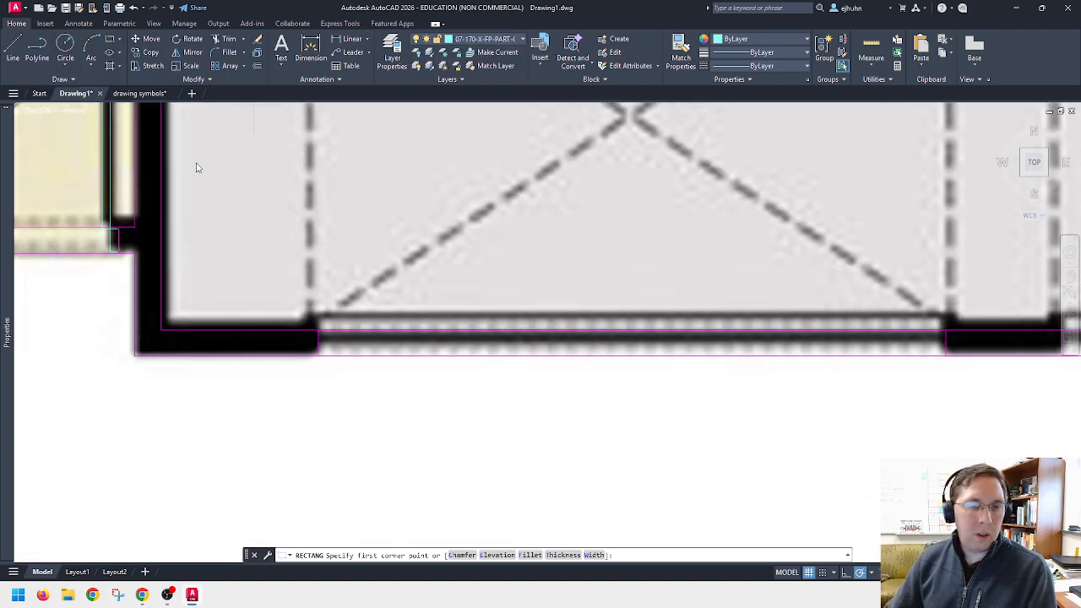
click(319, 329)
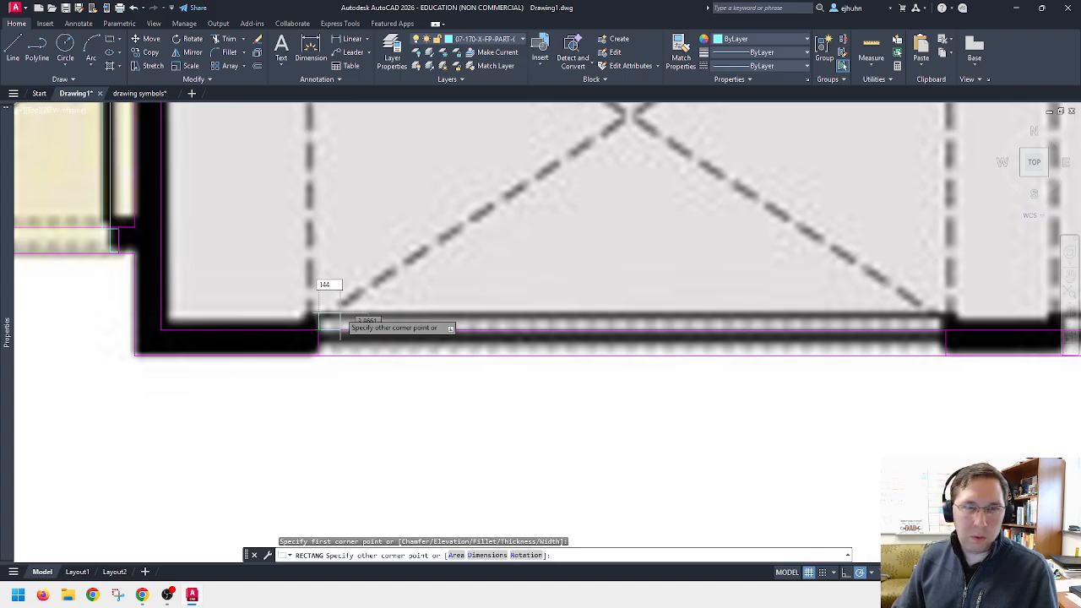
key(Tab)
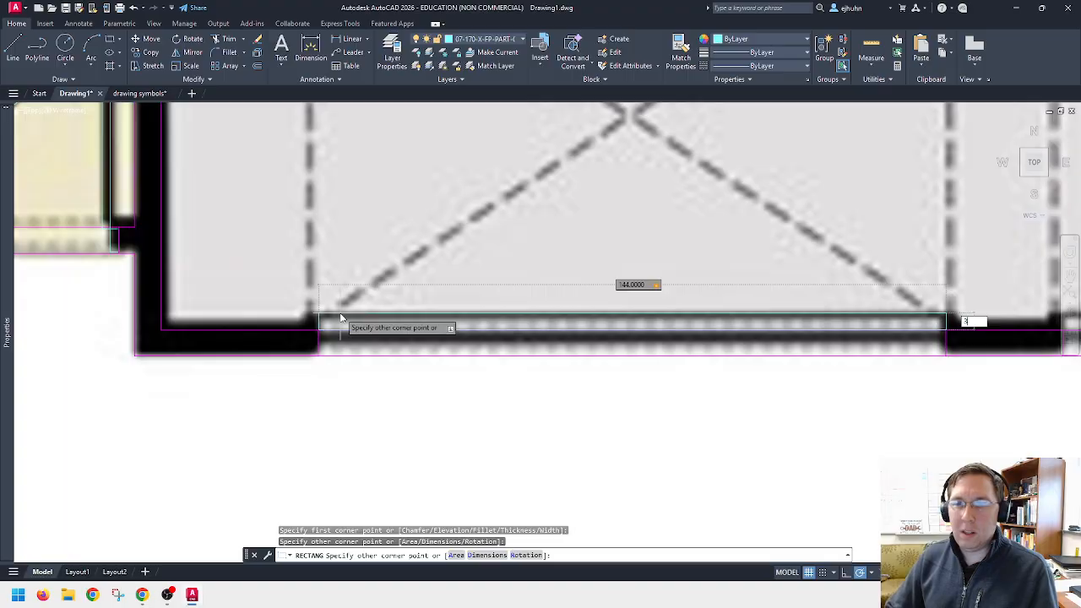
text(3)
key(Return)
scroll(340, 316, down, 3)
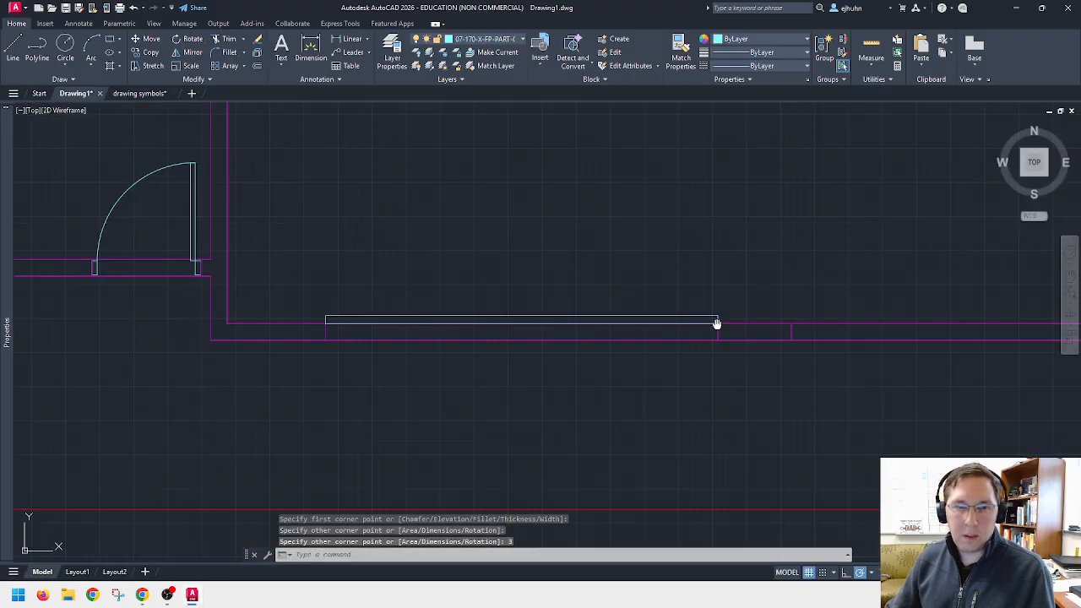
Step: Copy the overhead door rectangle by its lower-left corner to the left jamb of the second overhead opening at the inner wall line
scroll(665, 347, up, 2)
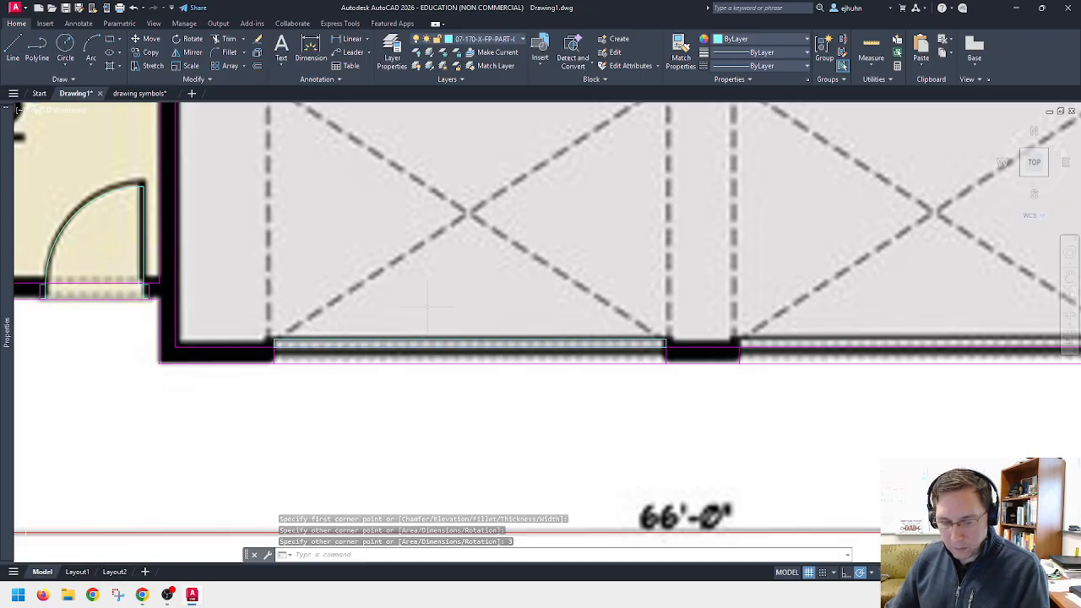
text(co)
key(Return)
click(441, 343)
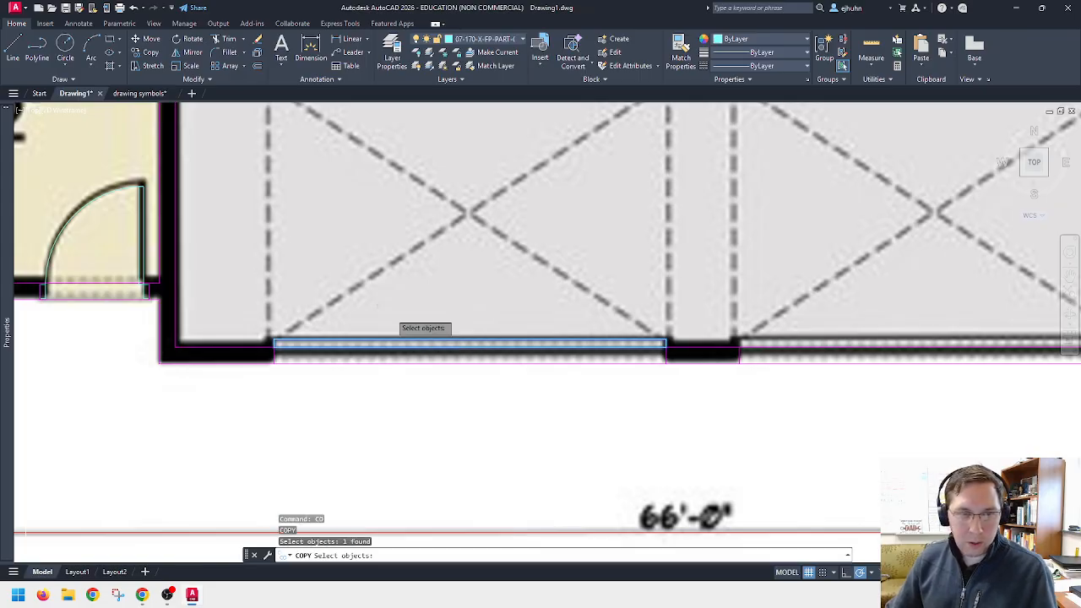
key(Return)
click(275, 345)
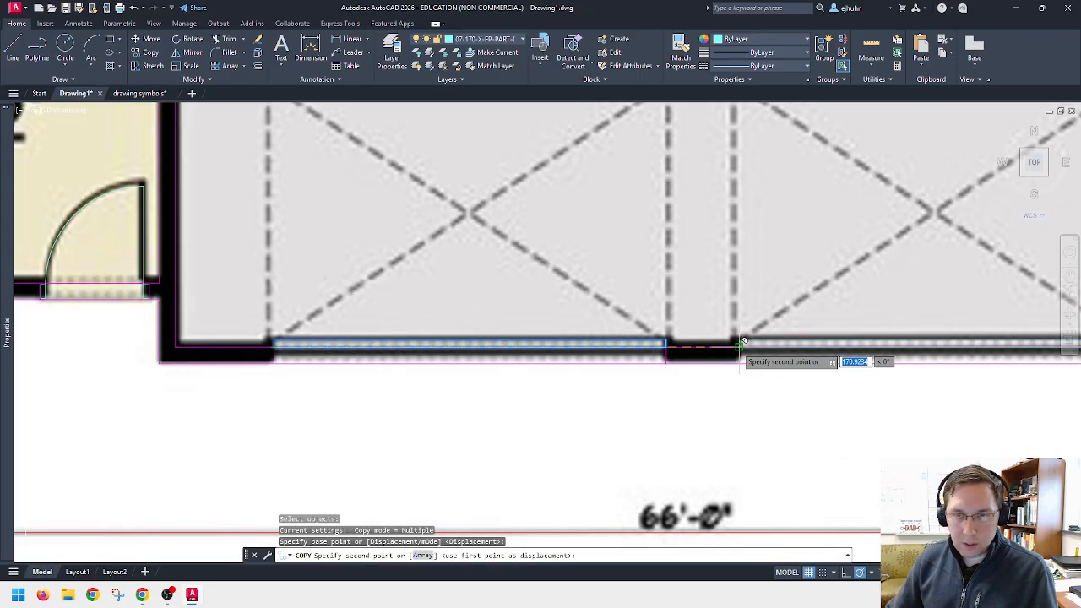
click(740, 344)
key(Escape)
Step: Check both overhead garage doors against the plan image, and look over the whole floor plan
scroll(578, 372, down, 4)
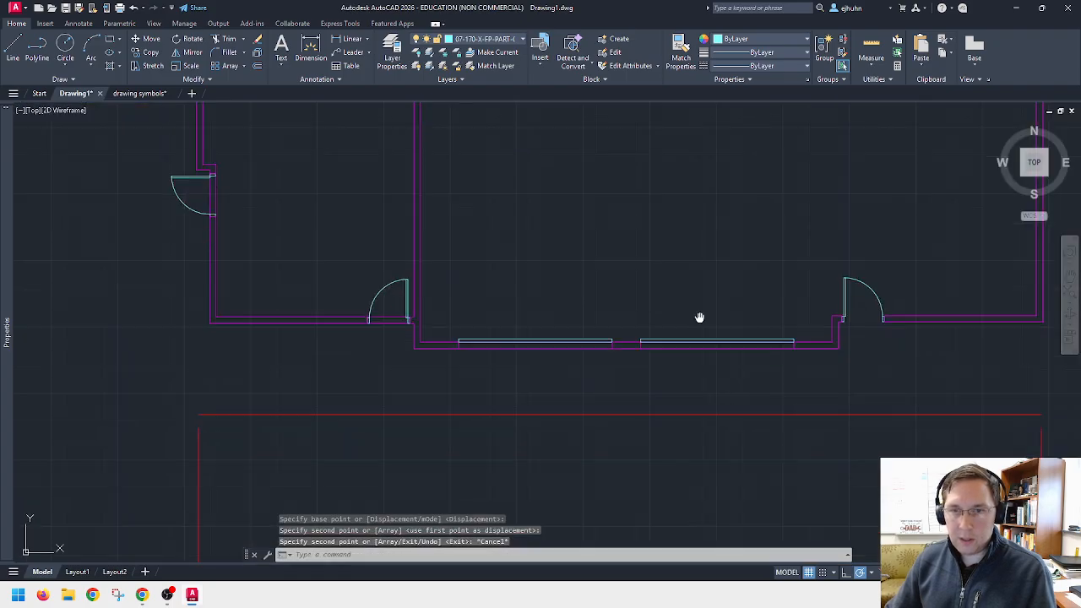
mouse_move(701, 314)
middle_down()
mouse_move(699, 348)
mouse_move(657, 394)
mouse_move(661, 410)
middle_up()
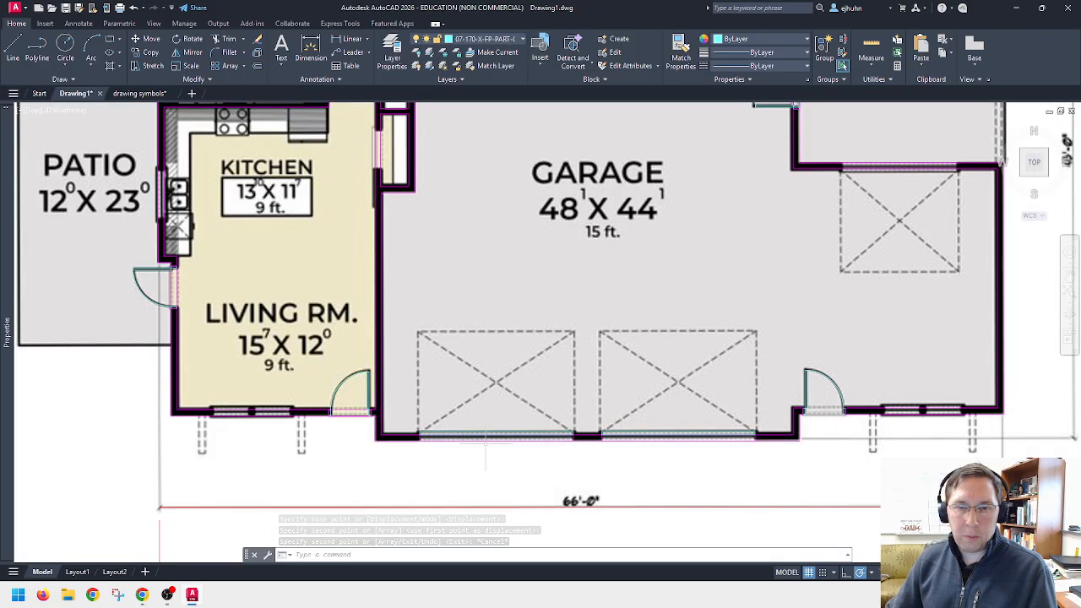
scroll(485, 443, up, 6)
scroll(486, 444, down, 8)
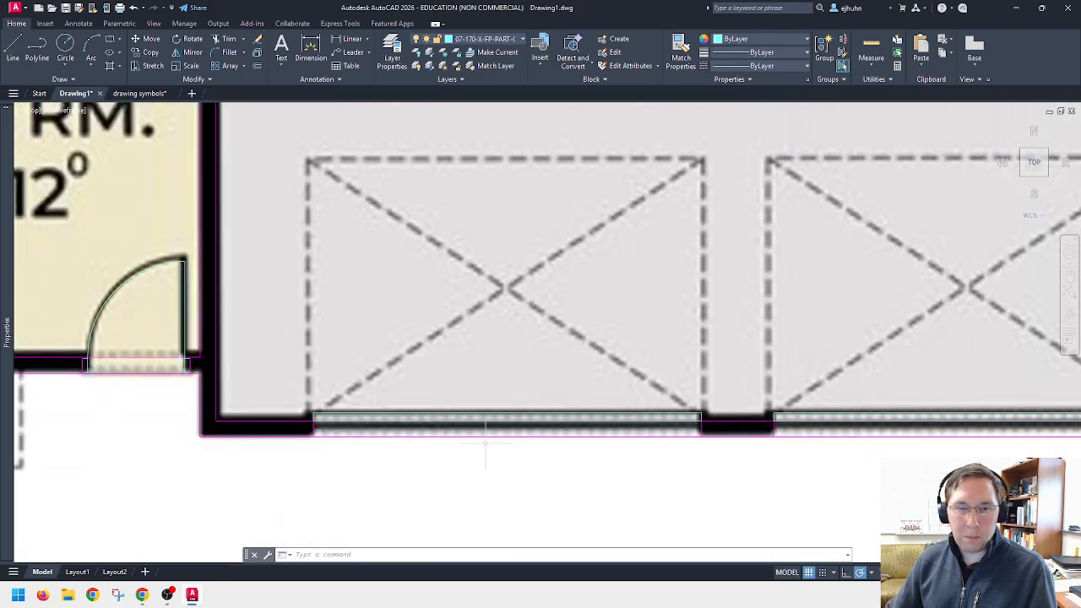
scroll(490, 447, up, 2)
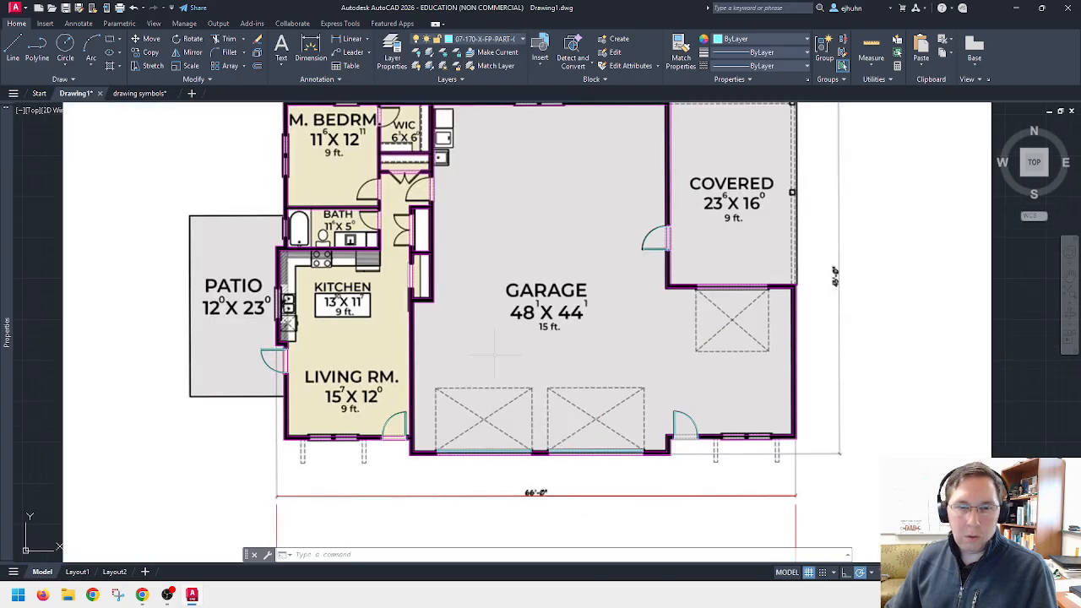
scroll(495, 355, up, 2)
scroll(468, 336, down, 2)
middle_drag(461, 235, 511, 324)
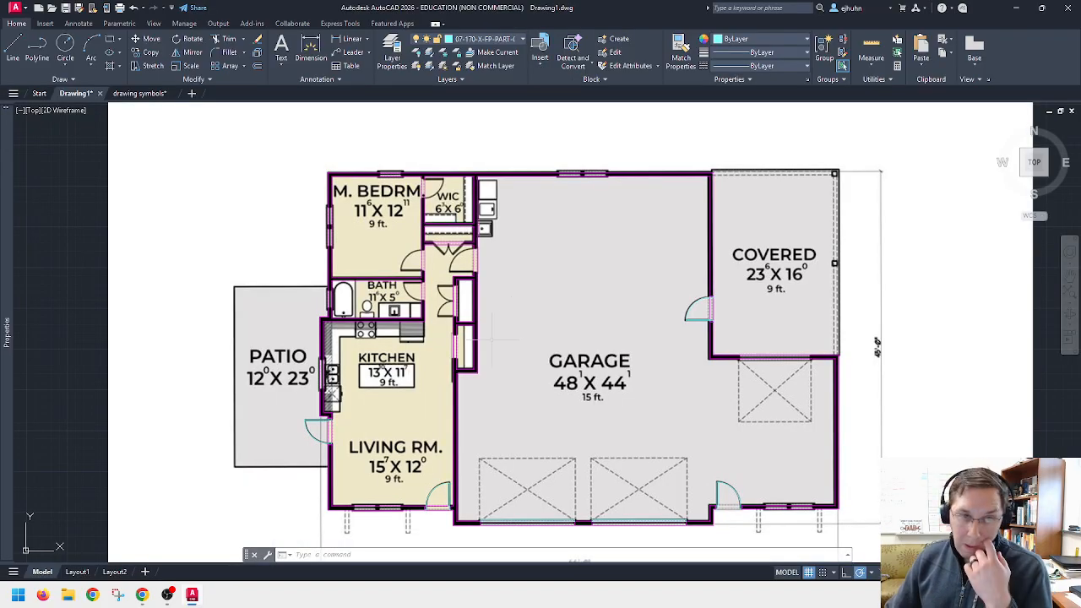
Step: Trim the exterior wall lines between the jambs of the living room's patio door and erase the leftover segment
scroll(319, 448, up, 8)
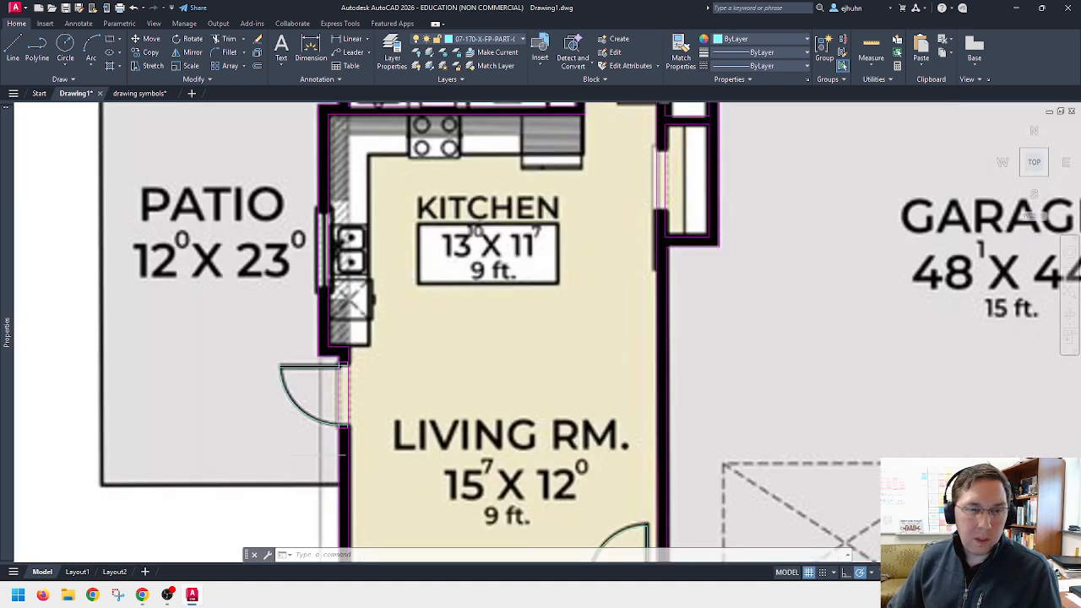
scroll(324, 236, up, 2)
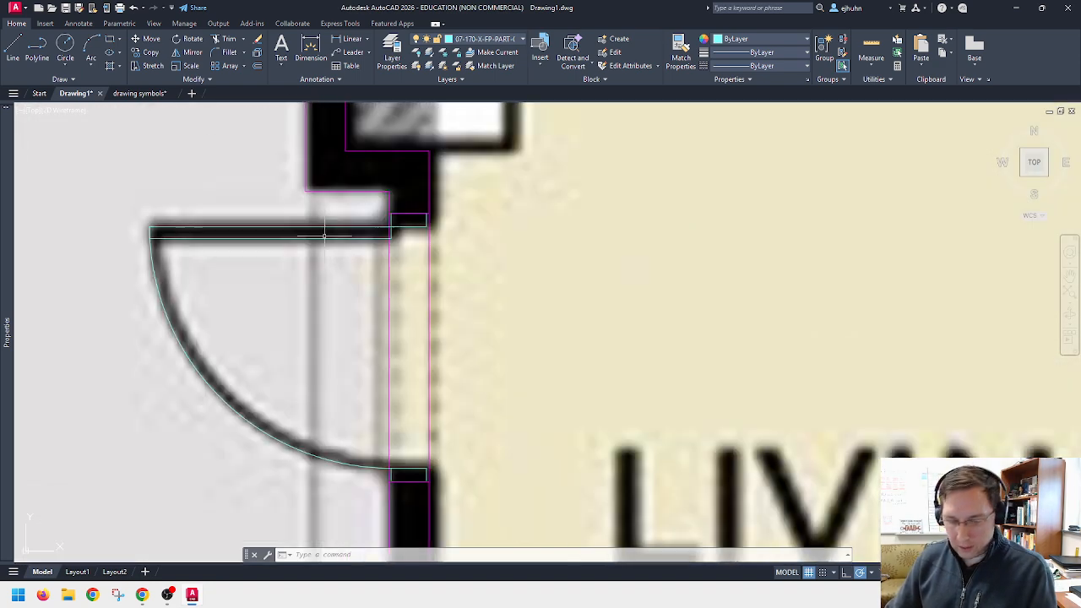
text(tr)
key(Return)
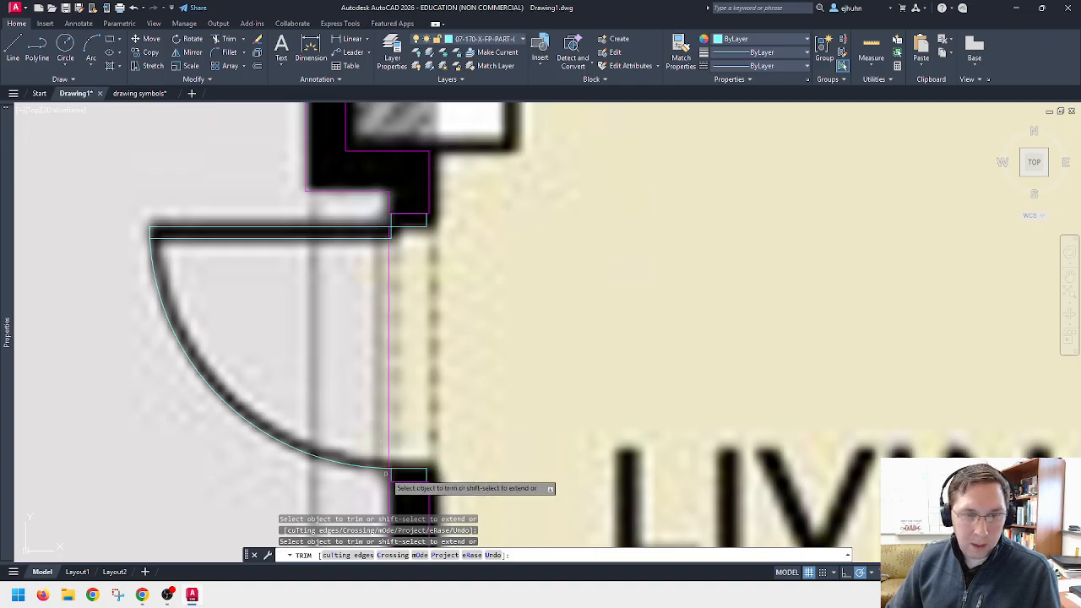
key(Escape)
key(Delete)
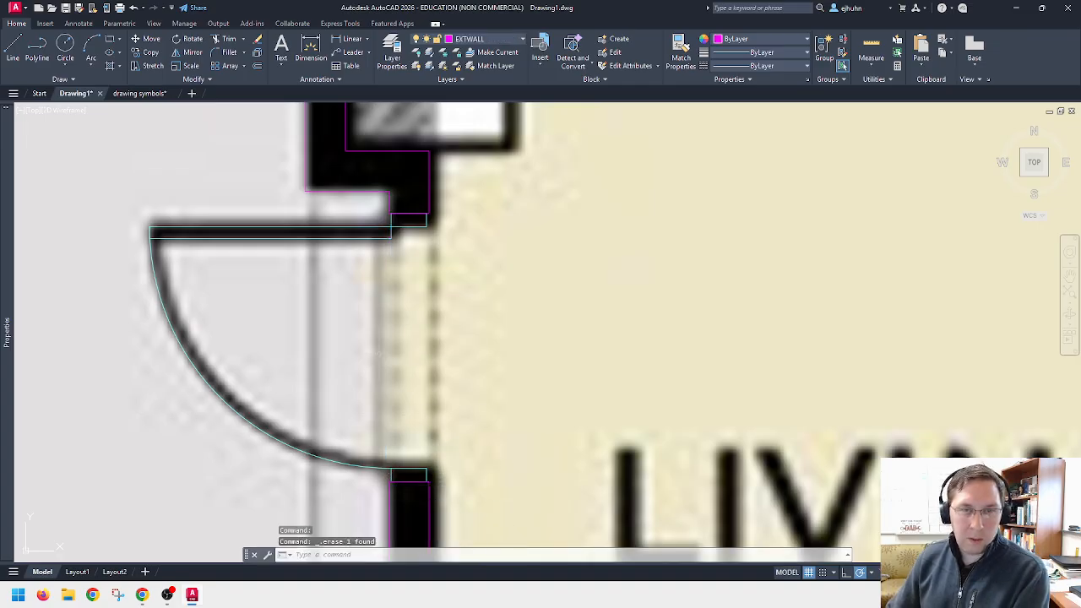
Step: Trim the exterior wall lines across the living room's front door opening and erase the leftover inner wall segment
scroll(389, 353, down, 2)
scroll(617, 459, down, 3)
scroll(629, 439, up, 3)
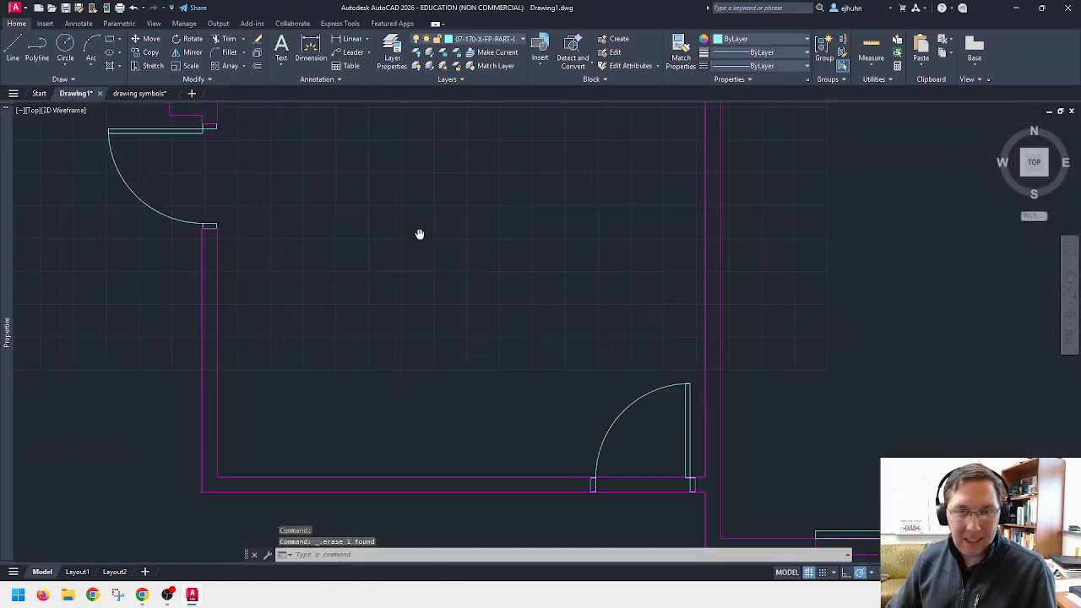
scroll(564, 477, up, 4)
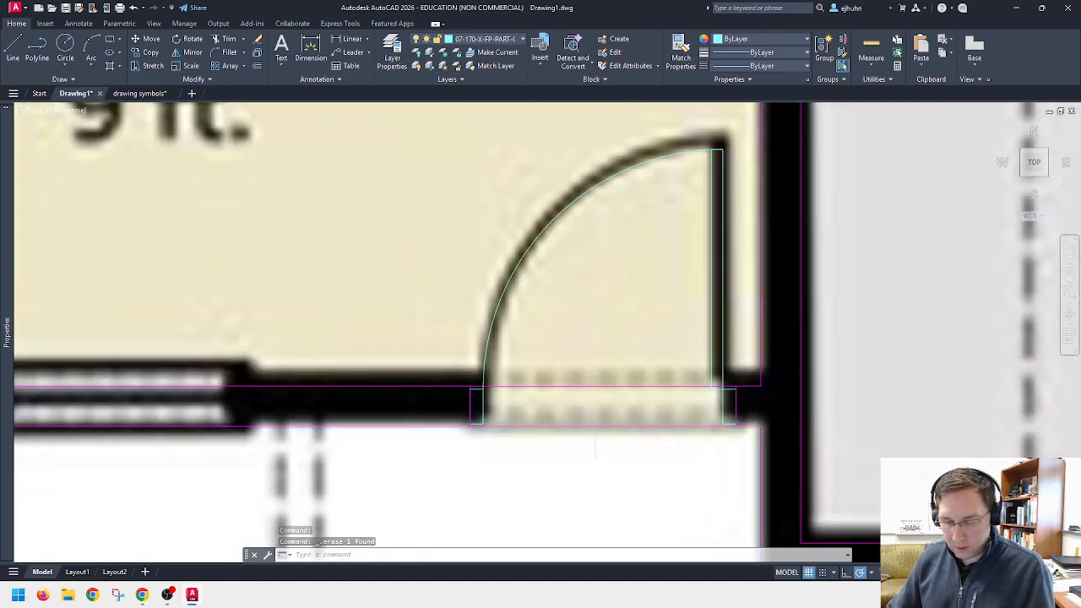
text(tr)
key(Return)
click(593, 423)
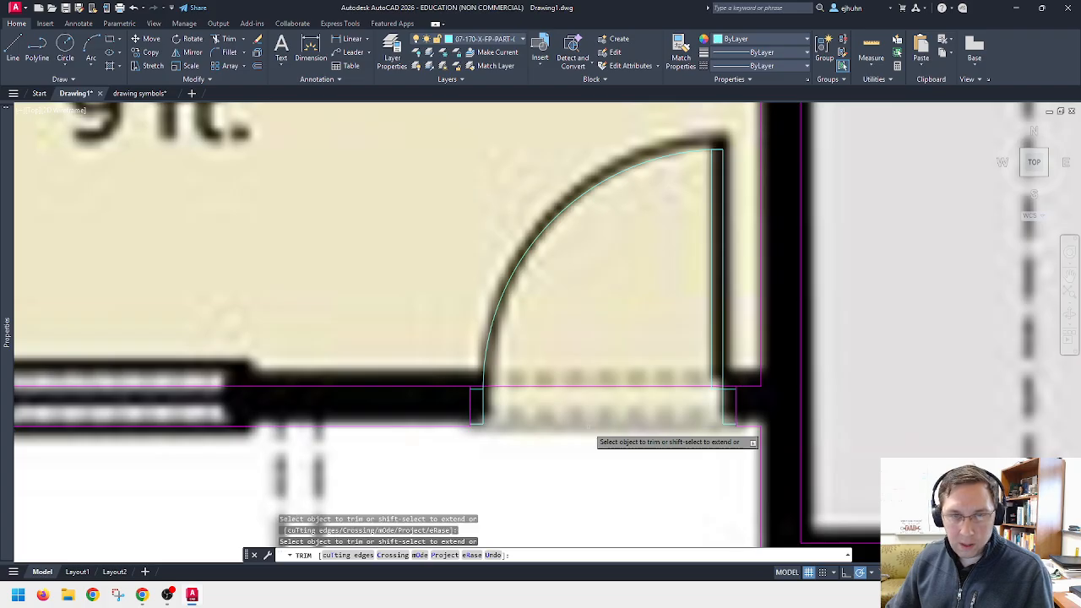
click(478, 385)
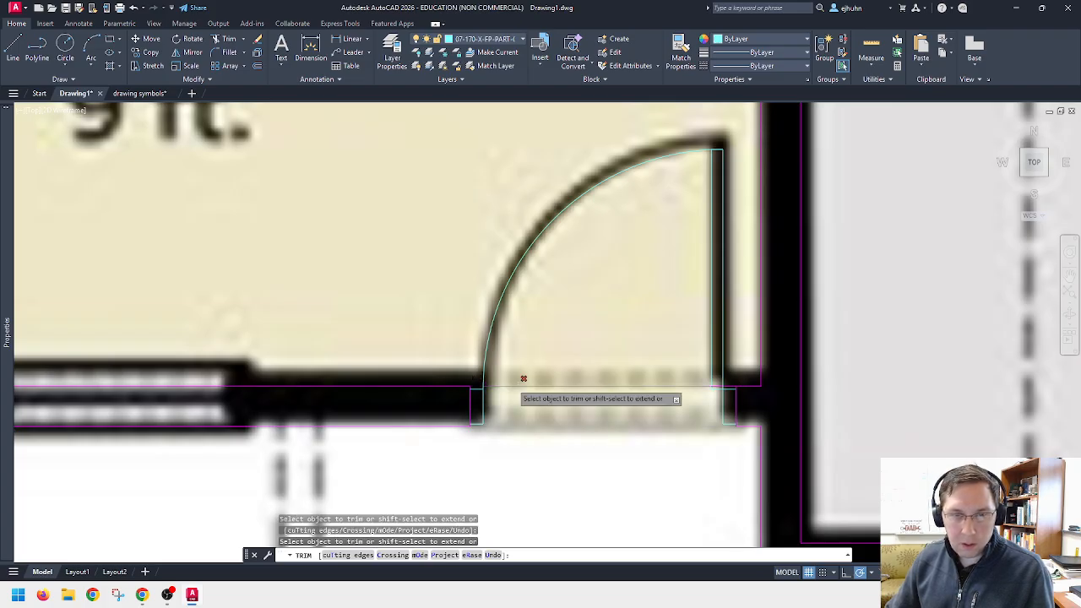
key(Escape)
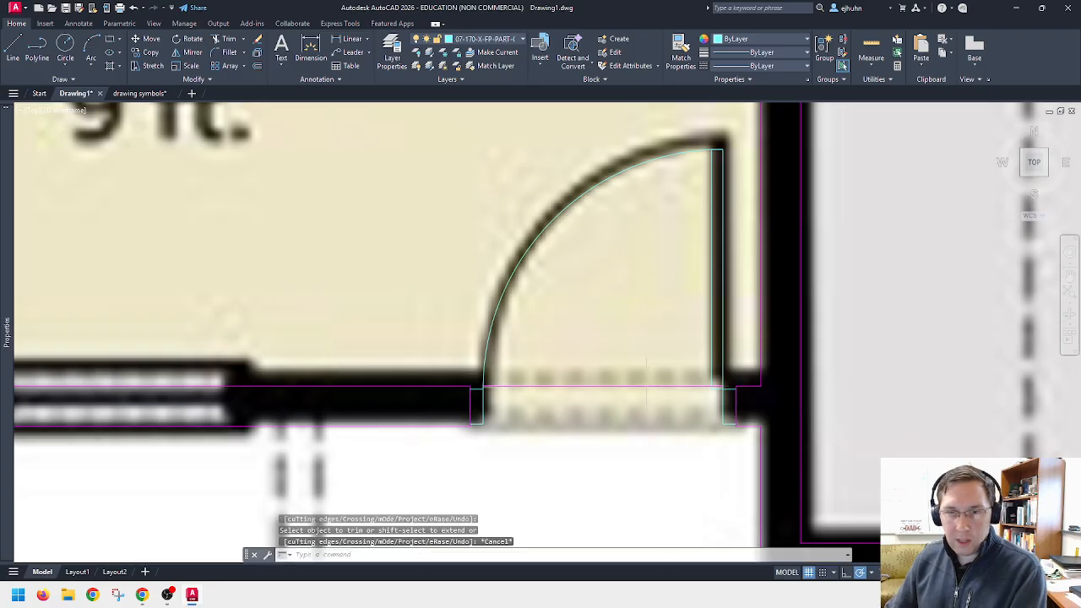
click(648, 386)
key(Delete)
Step: Trim the wall lines across the garage-to-covered-area door opening and erase the leftover segment between the jambs
scroll(528, 364, down, 6)
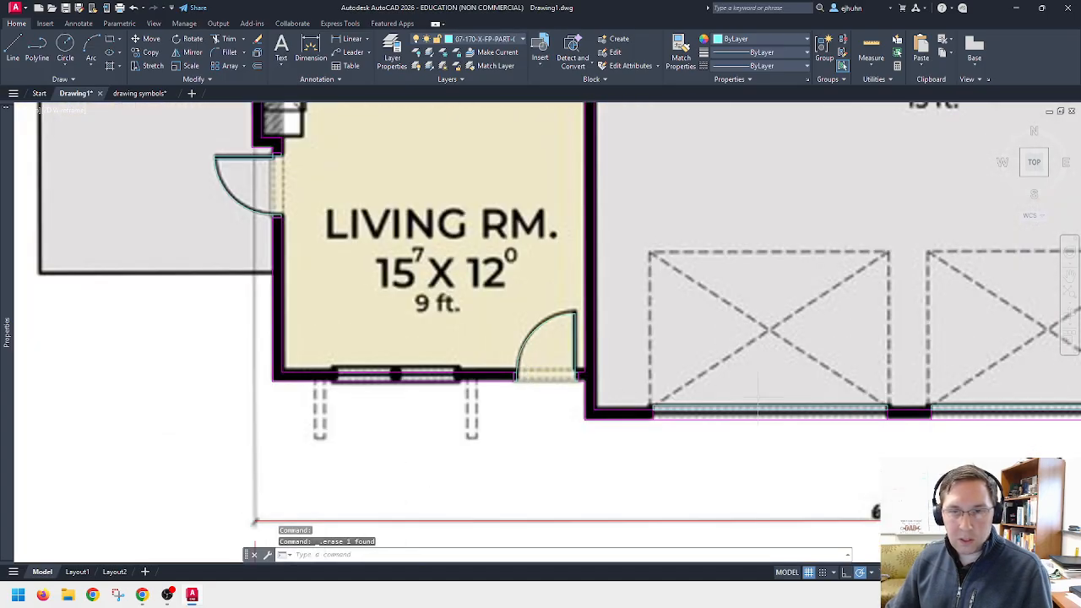
middle_drag(937, 394, 497, 397)
scroll(842, 362, up, 4)
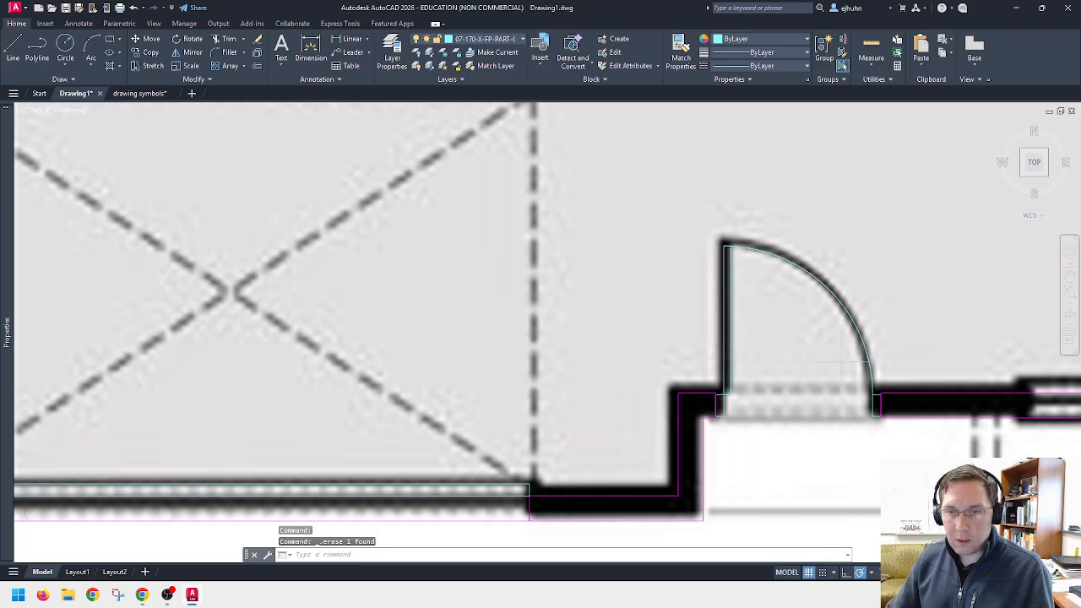
scroll(842, 362, down, 4)
middle_drag(846, 270, 823, 478)
middle_drag(772, 171, 772, 333)
scroll(760, 262, up, 4)
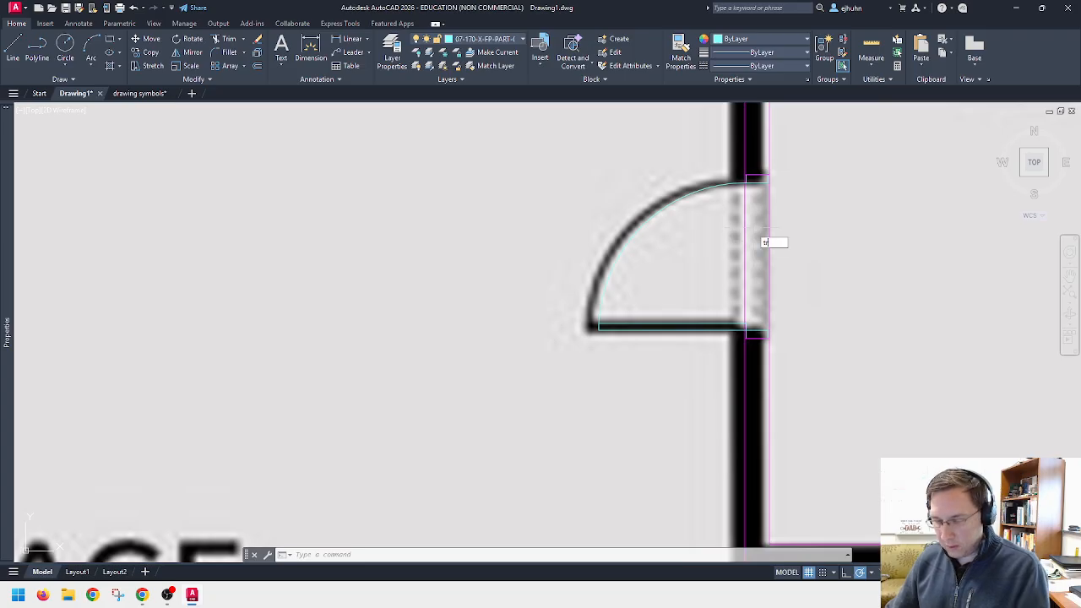
text(tr)
key(Return)
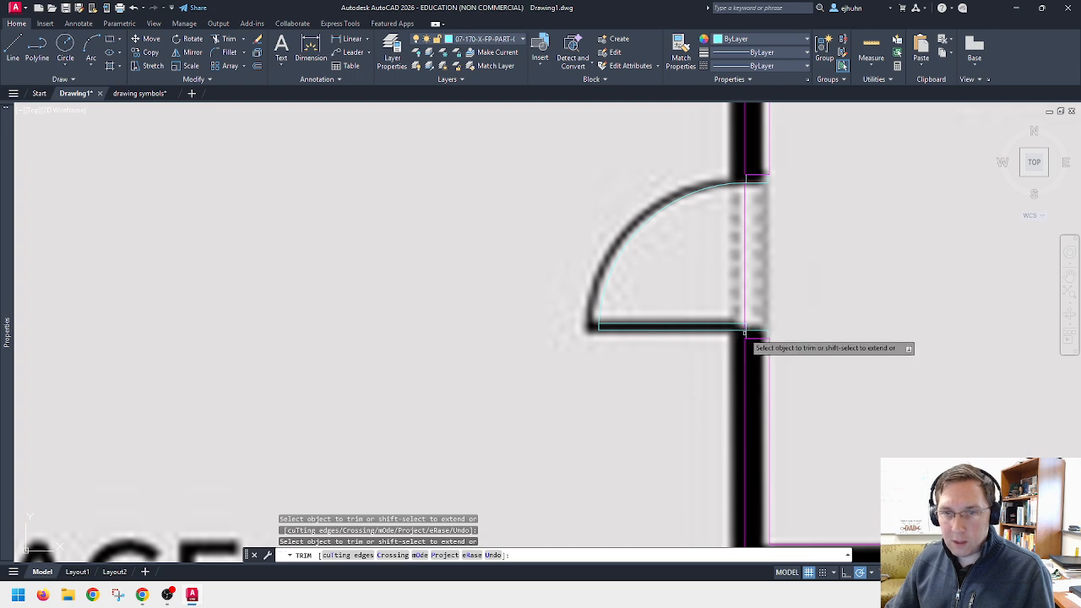
key(Escape)
scroll(749, 271, down, 6)
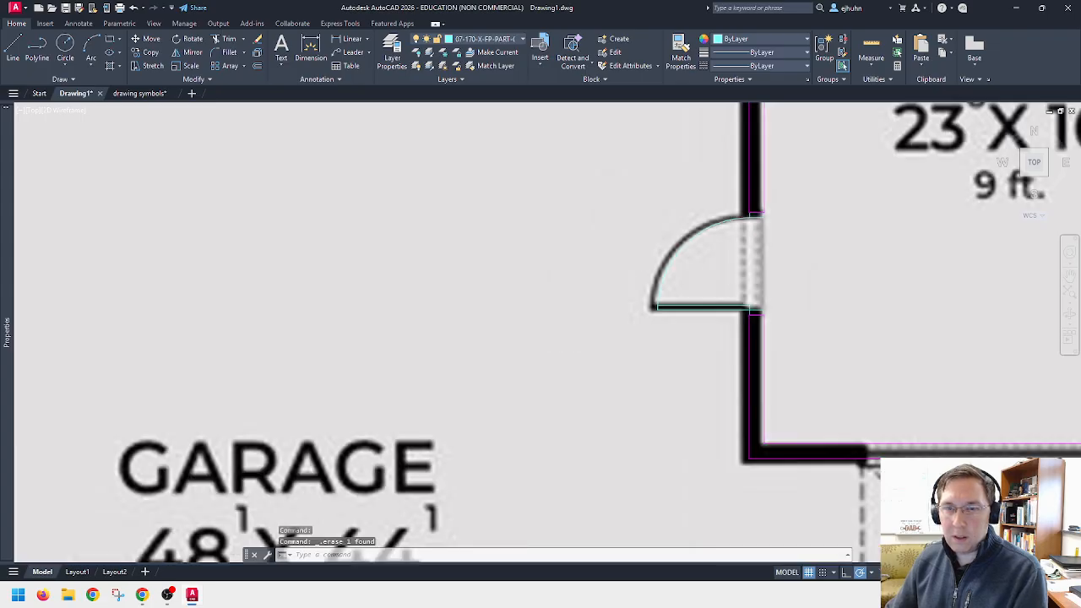
key(Delete)
Step: Move a front overhead garage door rectangle slightly up into the garage, clear of the inner wall line
scroll(581, 395, up, 10)
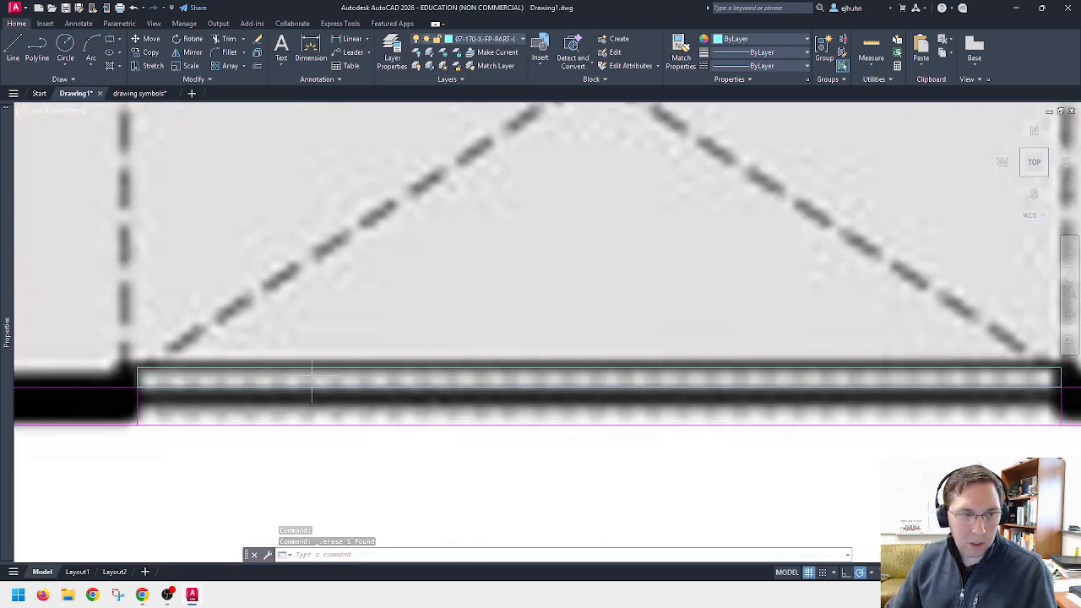
text(m)
key(Return)
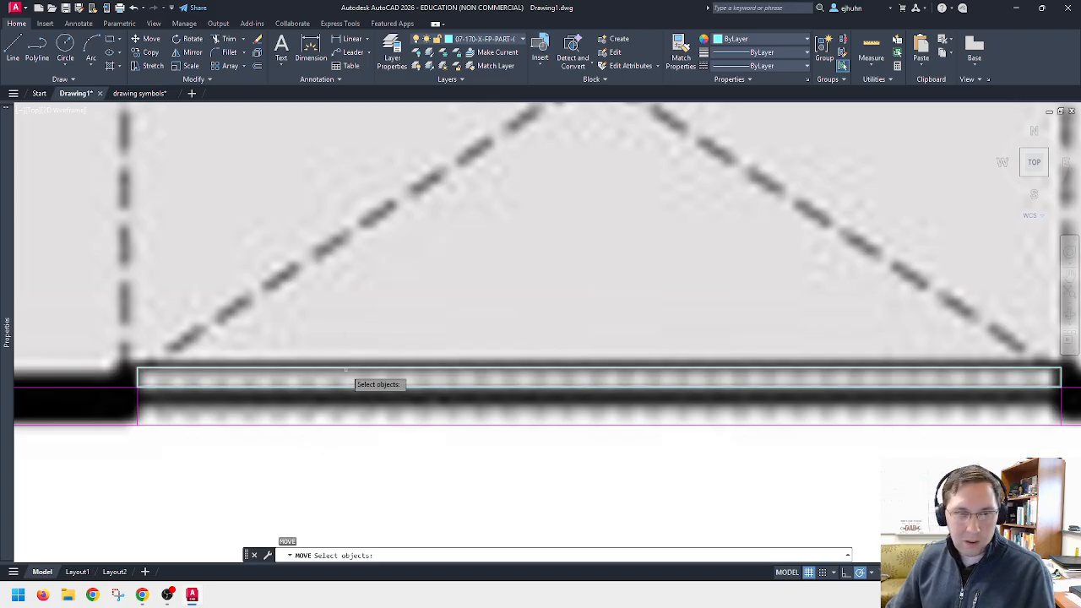
click(345, 365)
key(Return)
click(346, 363)
click(346, 334)
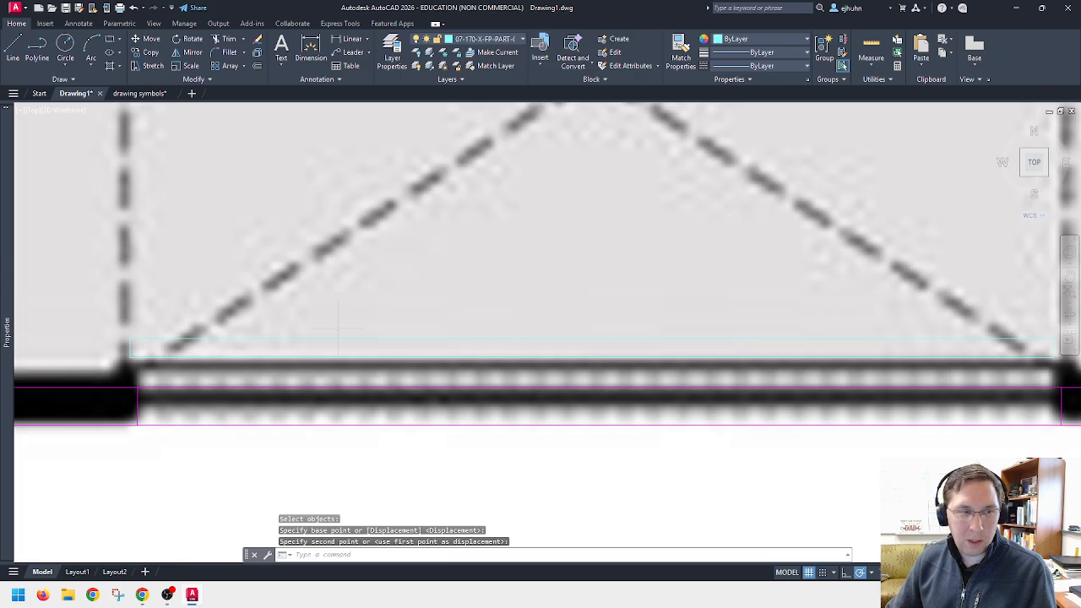
Step: Move the east front overhead garage door rectangle slightly up into the garage, clear of the inner wall line
scroll(346, 334, down, 4)
scroll(843, 308, up, 2)
key(Return)
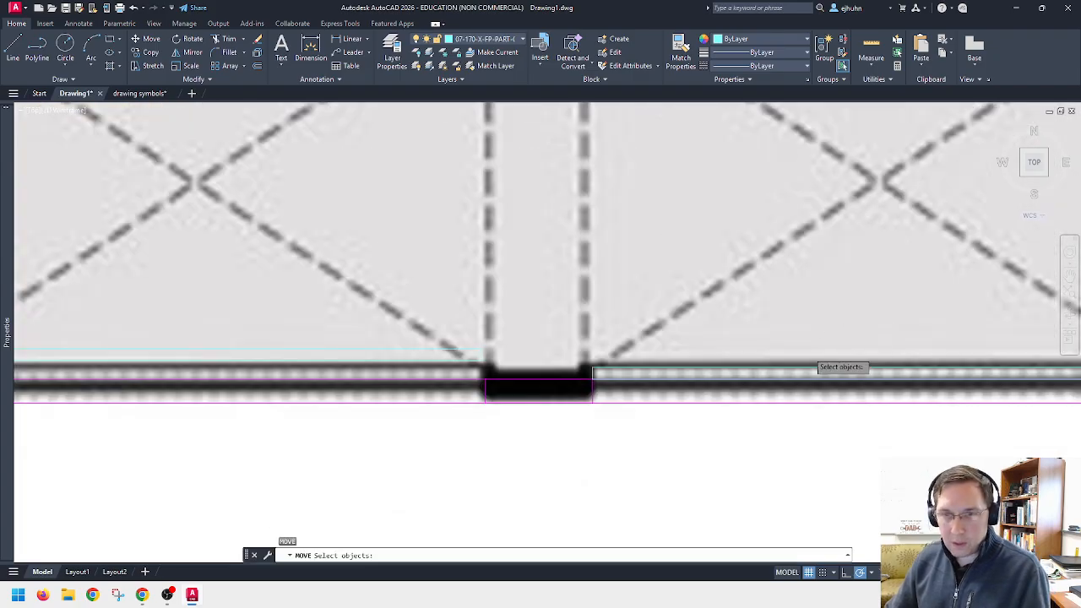
click(801, 365)
key(Return)
click(801, 363)
key(Escape)
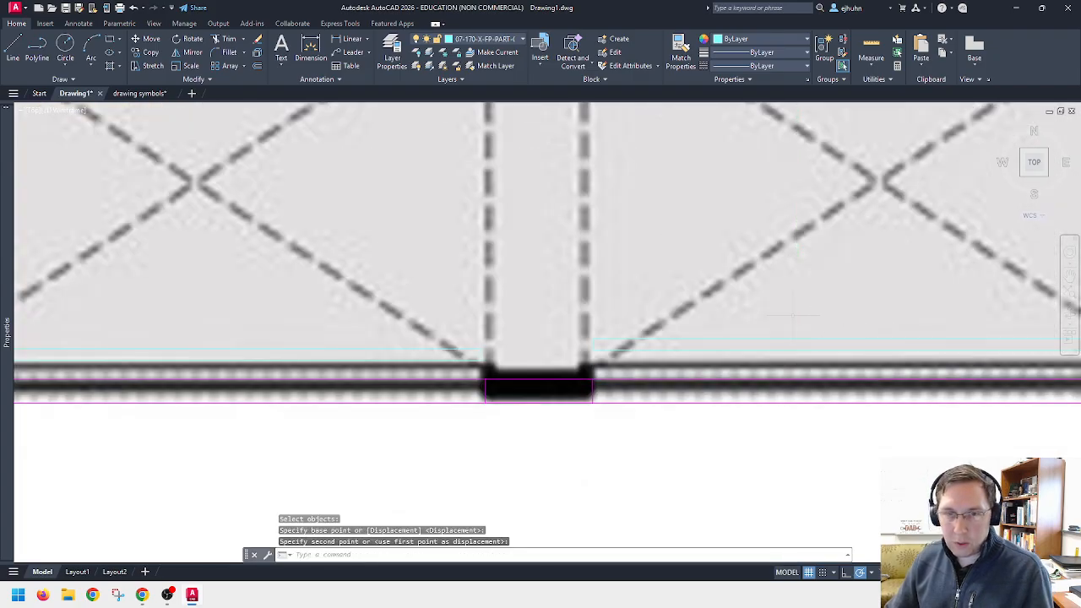
Step: Trim the inner and outer exterior wall lines between the jambs of both front overhead garage door openings
scroll(249, 416, down, 3)
scroll(519, 403, up, 3)
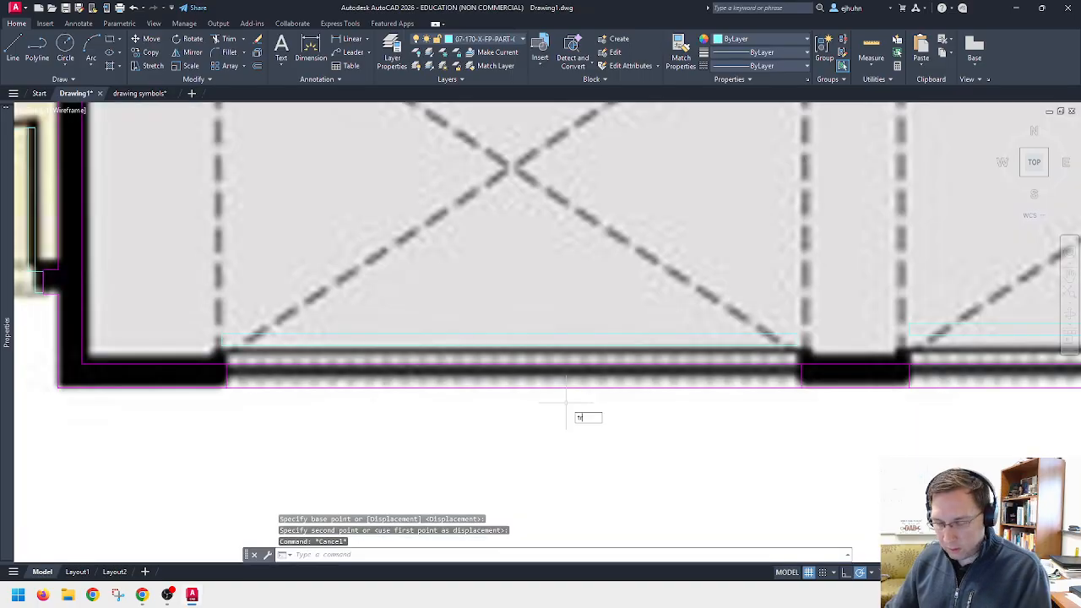
key(Return)
click(549, 409)
click(547, 359)
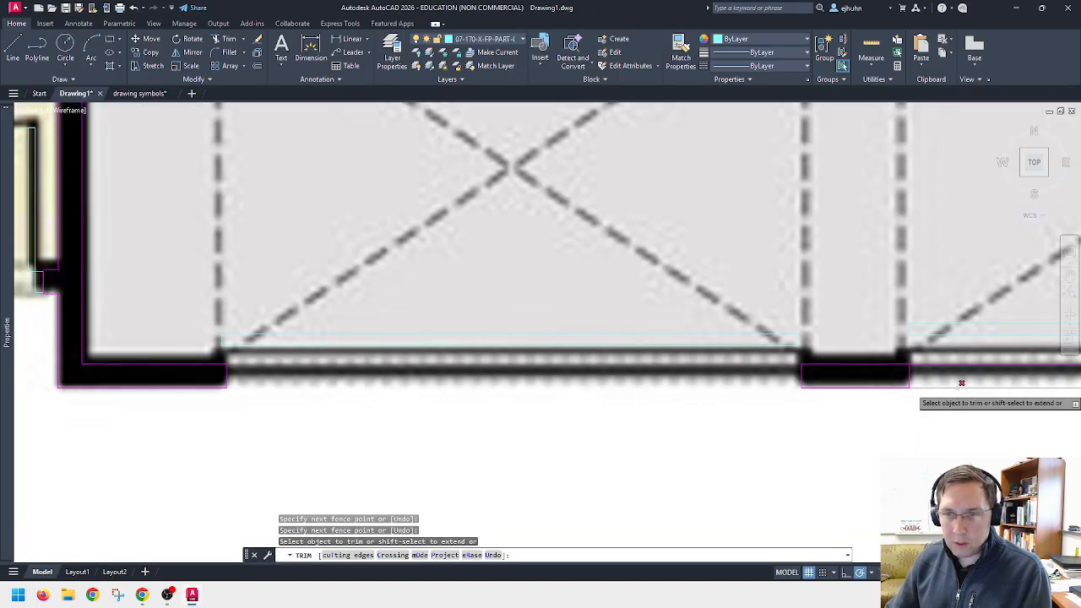
key(Escape)
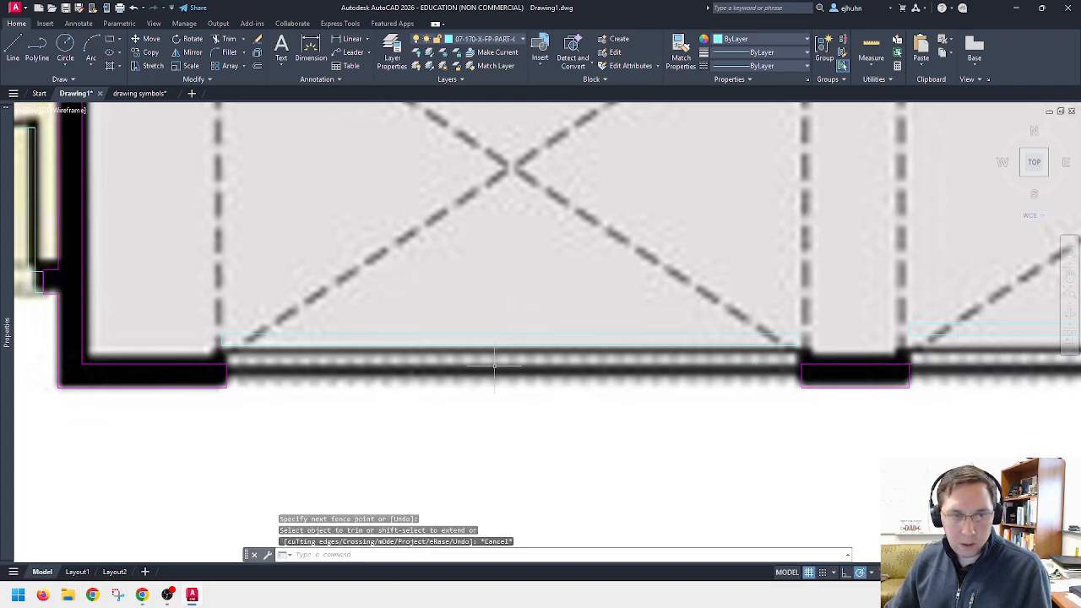
Step: Move the west overhead garage door rectangle down so its lower corner meets the inner end of the opening's west jamb
text(m)
key(Return)
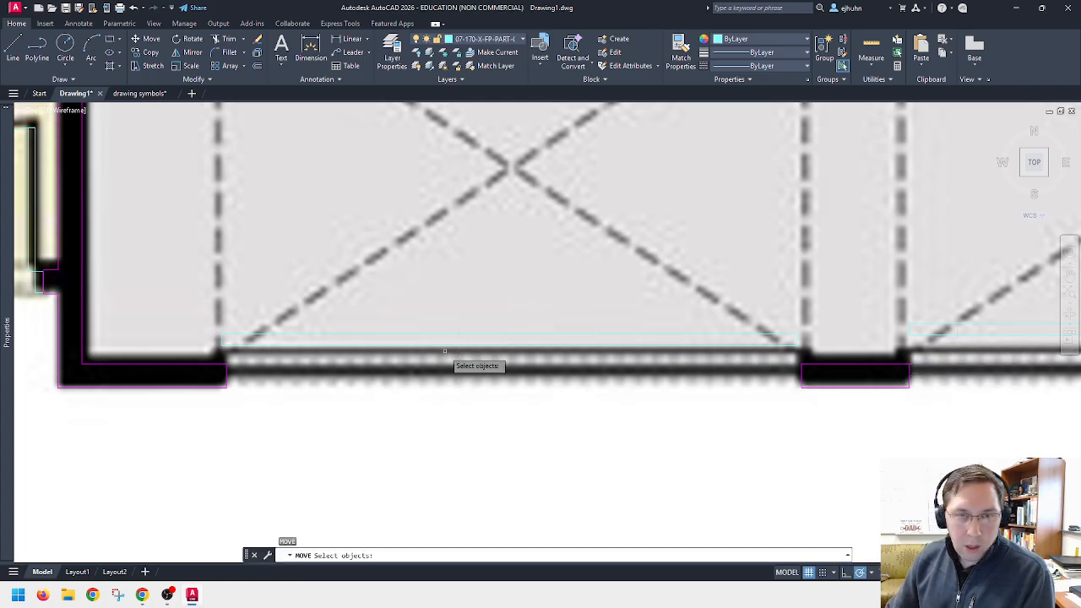
click(442, 347)
key(Return)
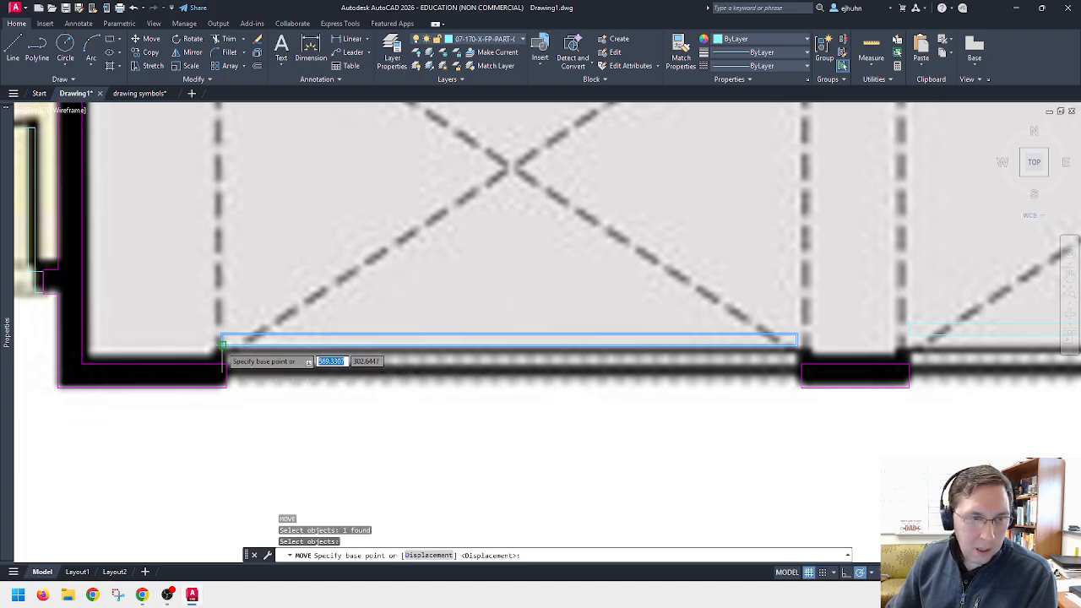
click(222, 346)
click(224, 359)
Step: Move the east overhead garage door rectangle down so its lower corner meets the inner corner of the pier between the doors
scroll(882, 373, down, 5)
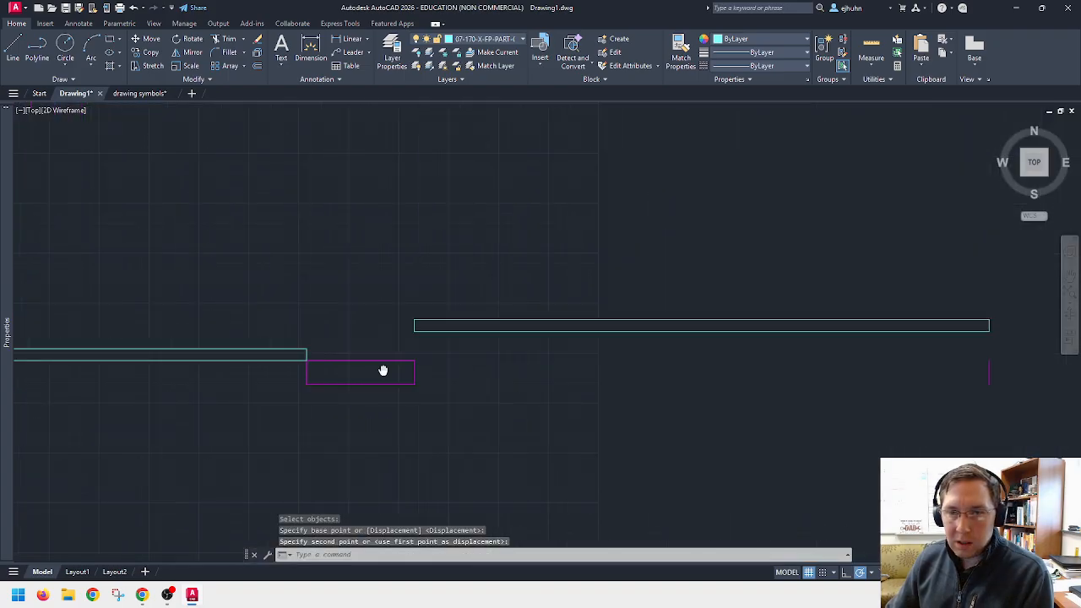
scroll(381, 369, up, 5)
key(Return)
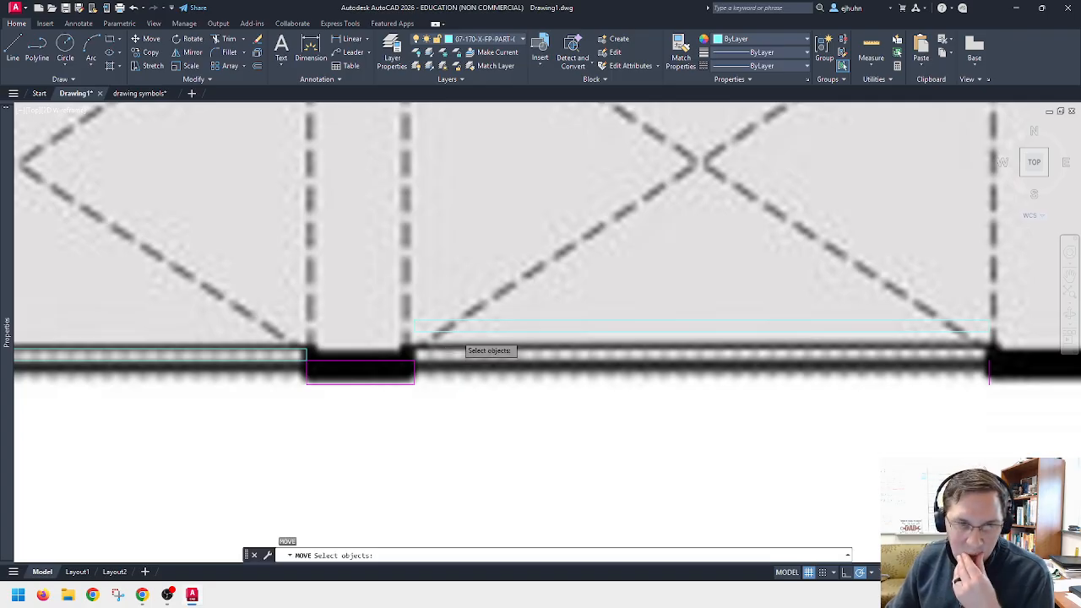
click(457, 331)
key(Return)
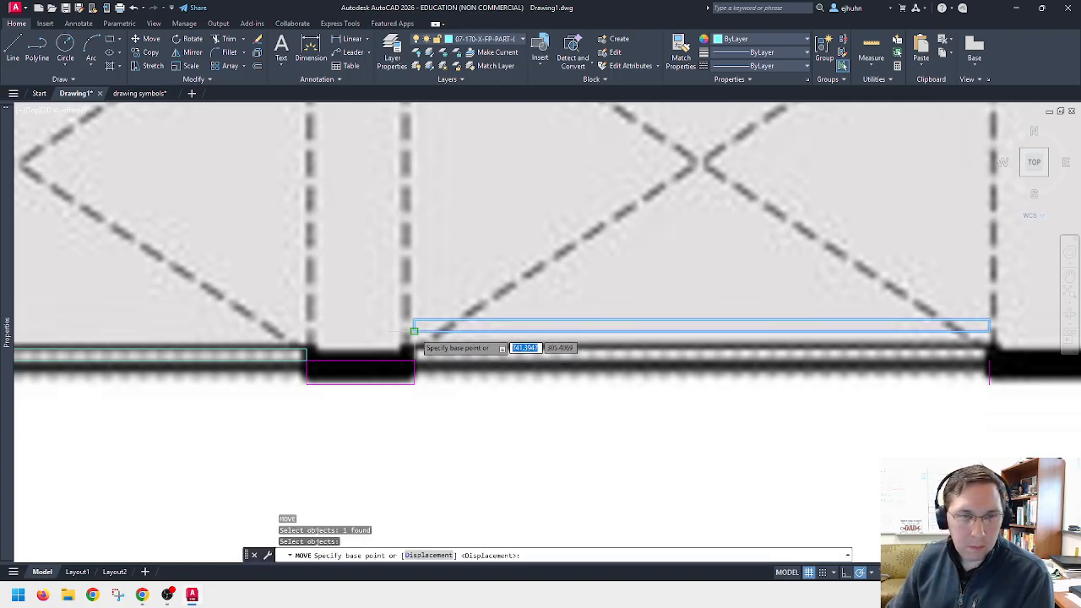
click(414, 328)
click(414, 354)
key(Escape)
Step: Make EXTWALL the current layer and draw the missing inner and outer wall lines from the east garage door jamb to the wall corner
scroll(619, 415, down, 4)
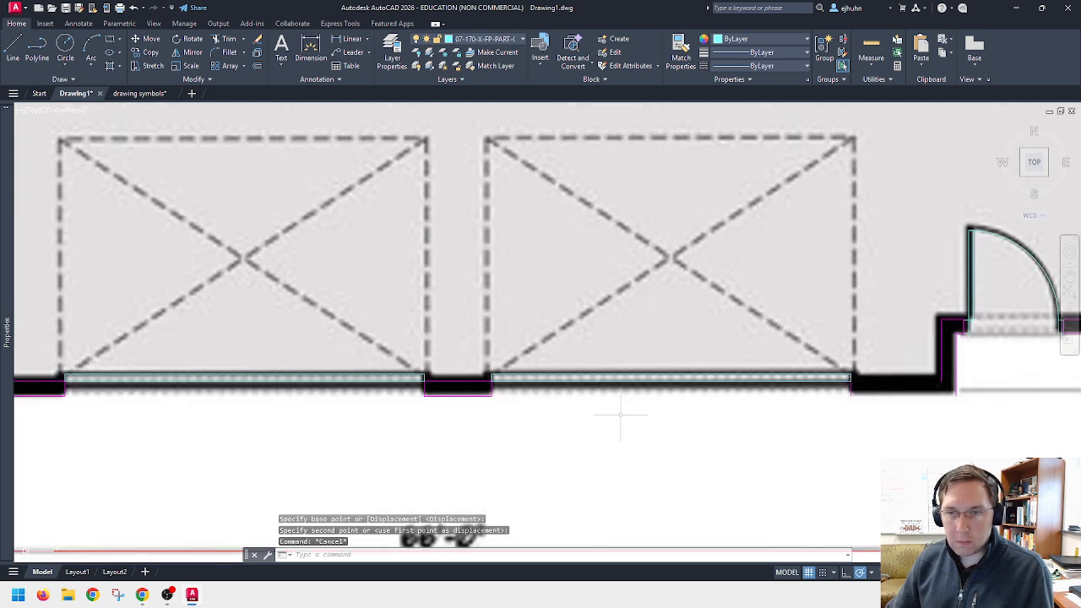
scroll(817, 406, up, 6)
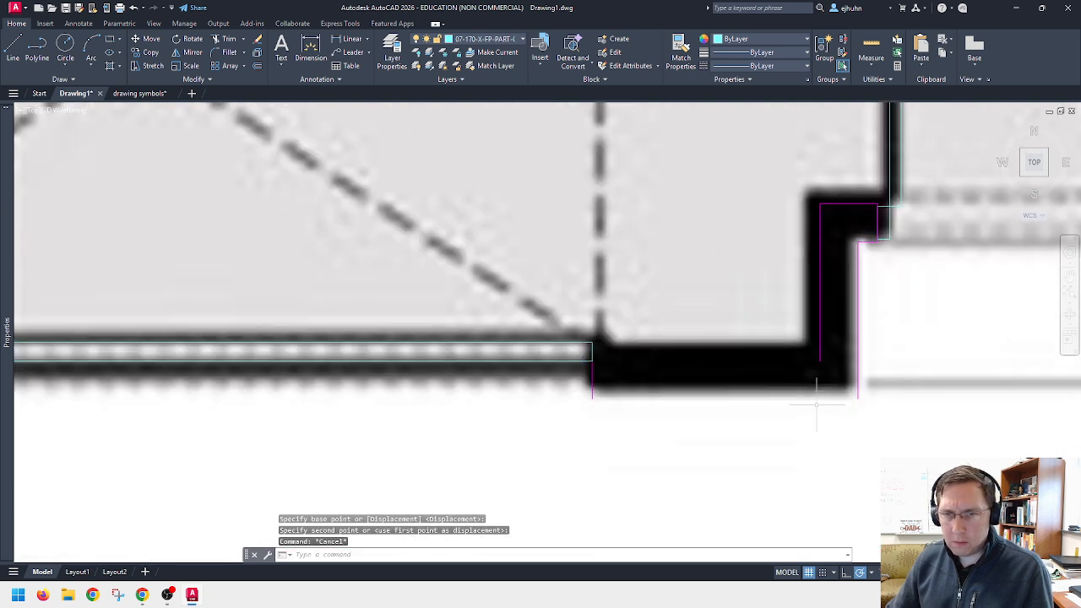
click(494, 39)
click(479, 119)
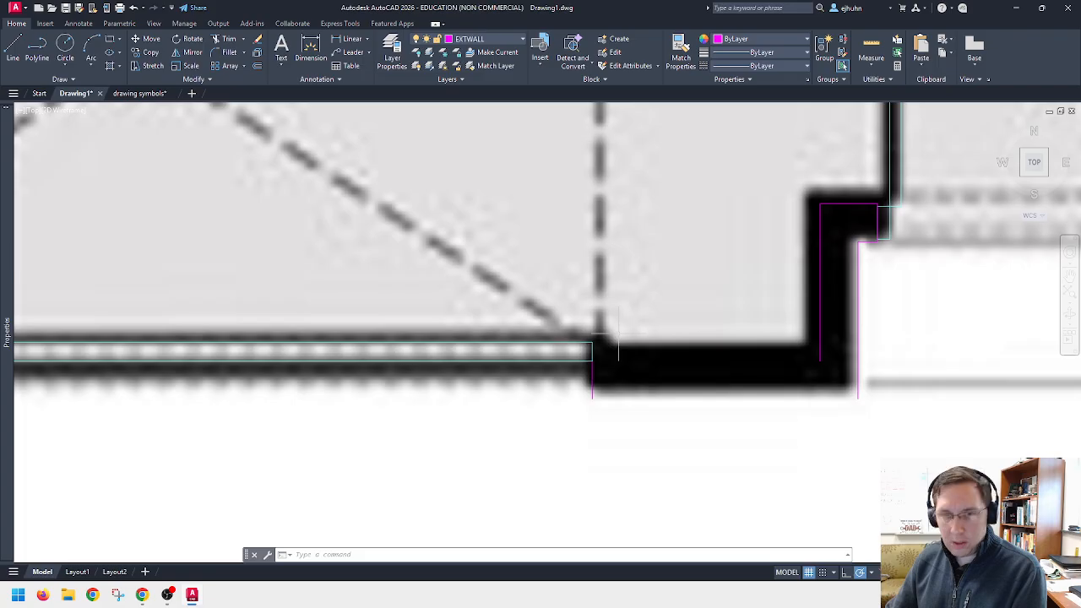
key(l)
key(Return)
click(596, 359)
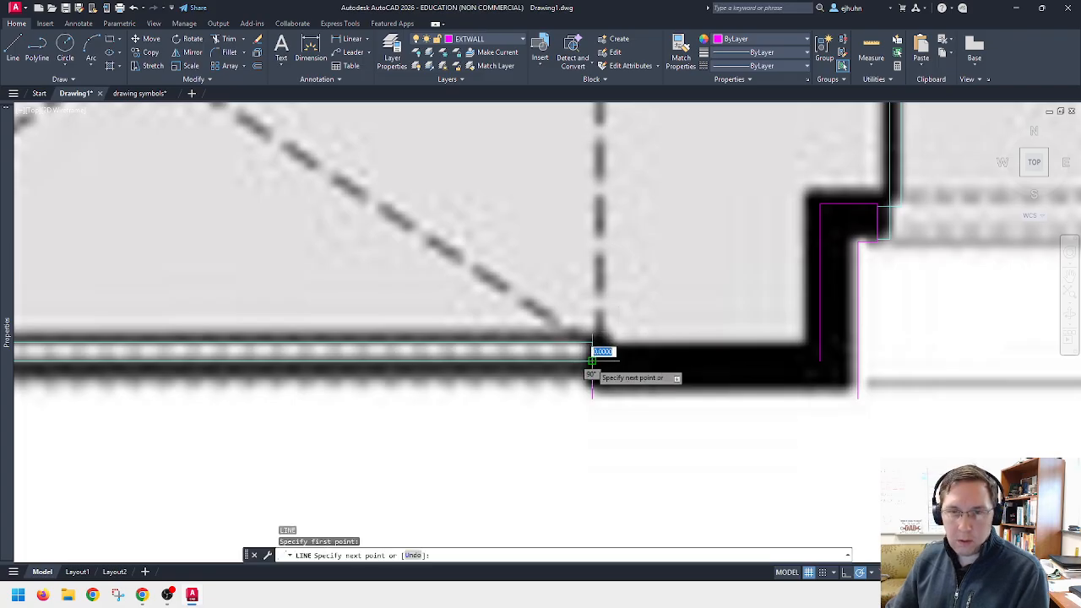
click(820, 361)
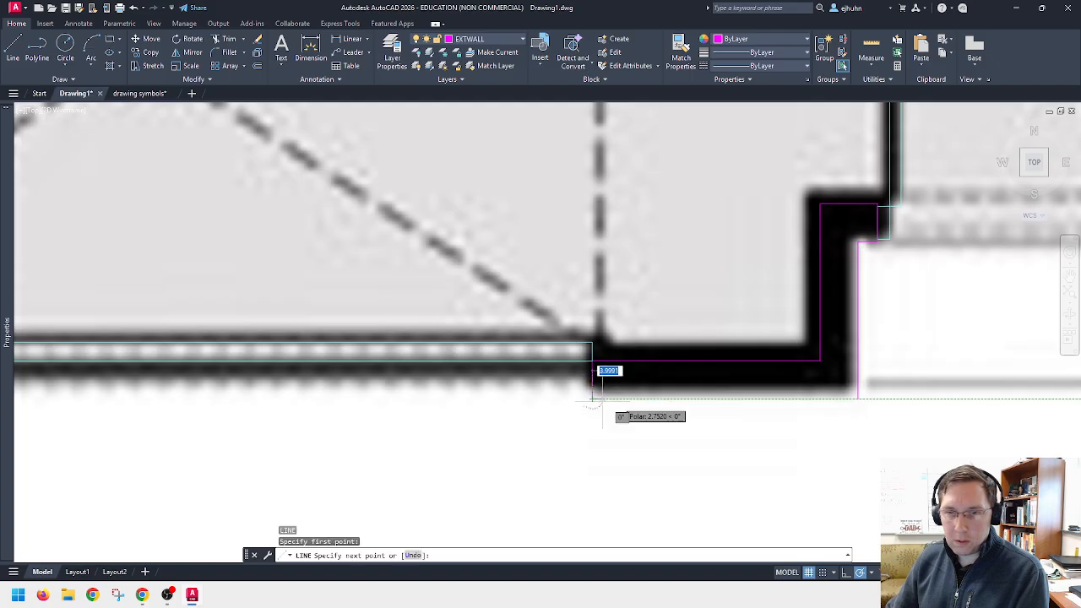
click(594, 397)
click(858, 397)
key(Return)
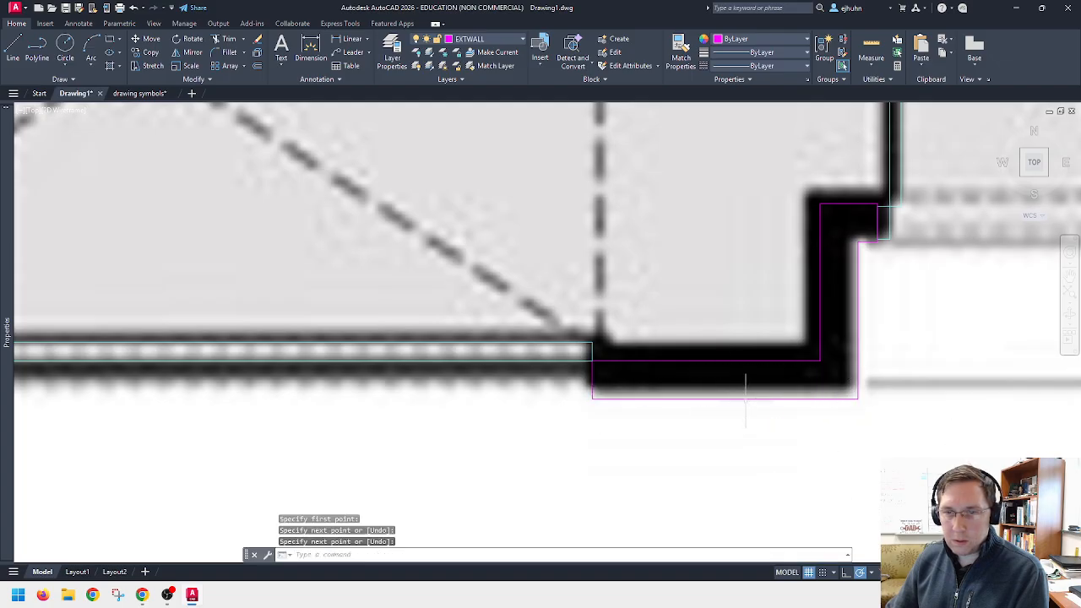
Step: Turn off layer 0 to hide the floor plan image and review the traced walls and doors
scroll(746, 401, down, 6)
mouse_move(793, 380)
middle_down()
mouse_move(729, 370)
mouse_move(887, 384)
middle_up()
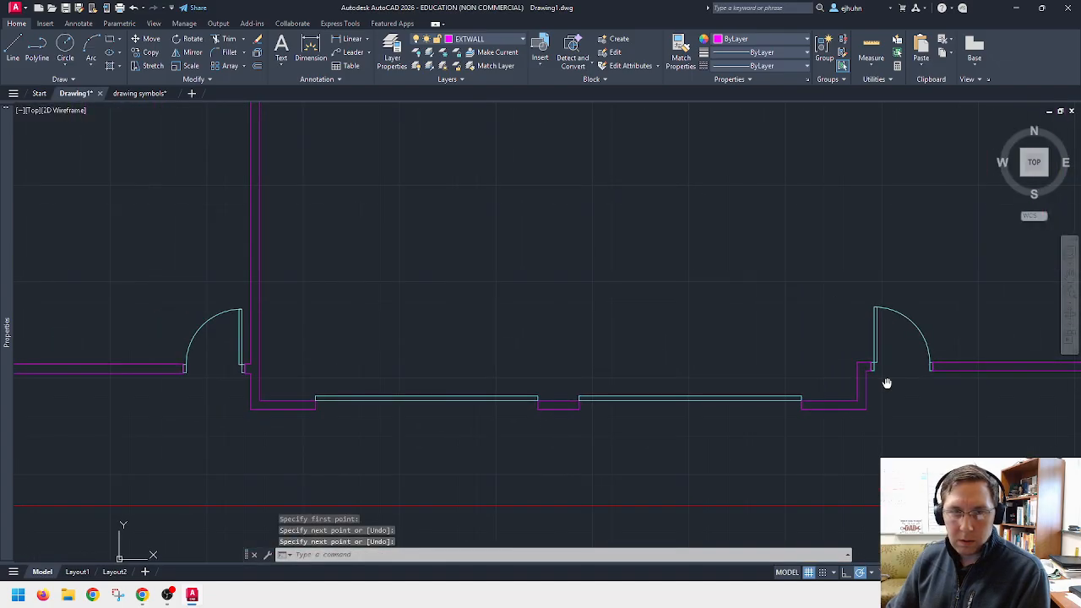
scroll(889, 384, down, 4)
scroll(511, 267, up, 4)
mouse_move(550, 267)
middle_down()
mouse_move(575, 268)
mouse_move(408, 292)
middle_up()
scroll(409, 293, down, 4)
scroll(428, 290, up, 2)
scroll(430, 290, down, 4)
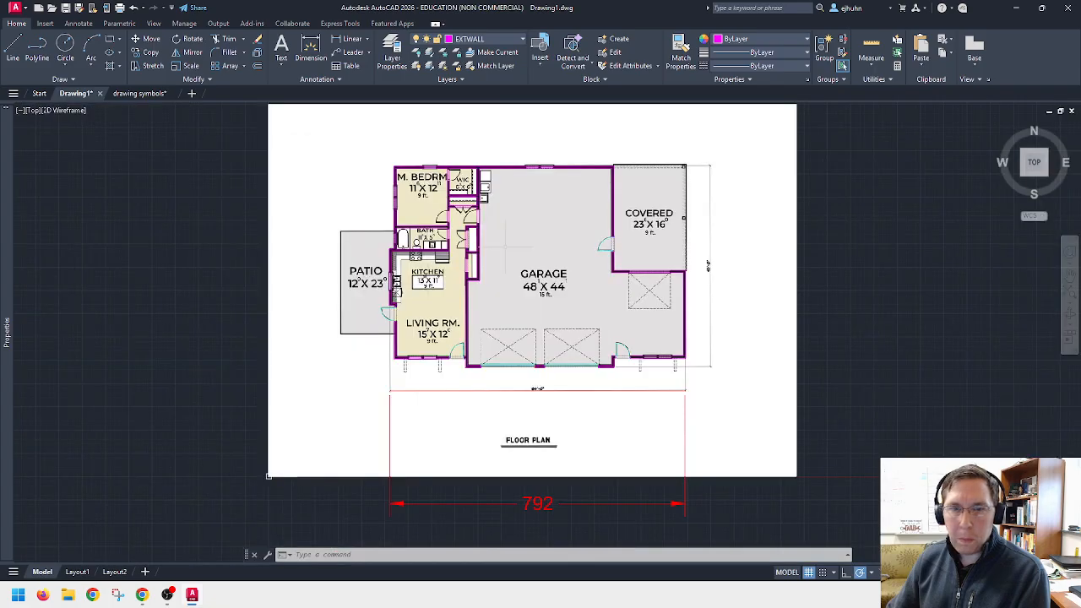
scroll(814, 286, up, 2)
click(436, 42)
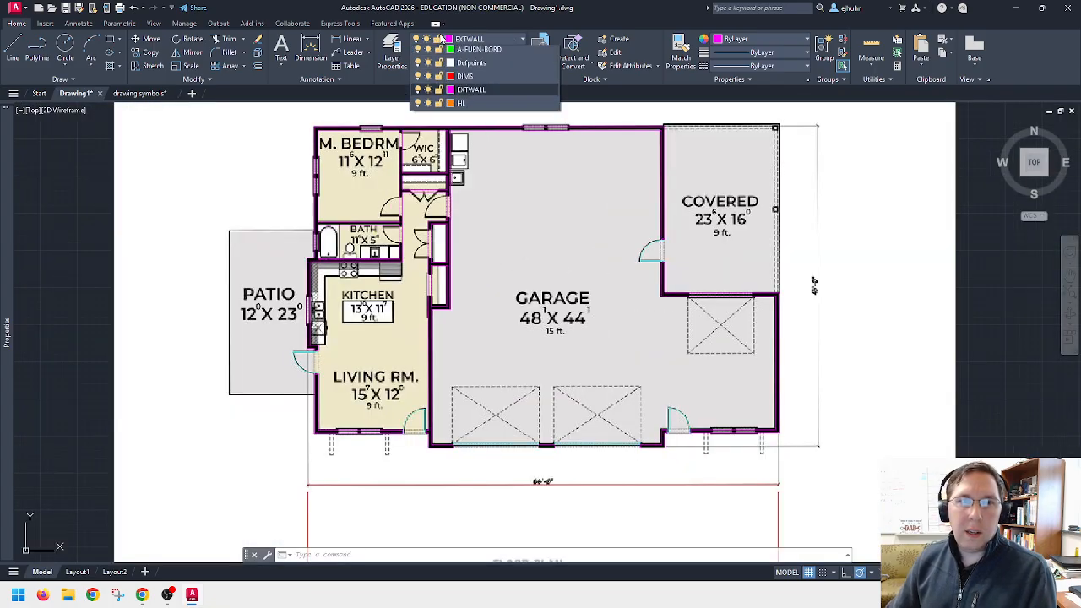
click(418, 52)
click(476, 42)
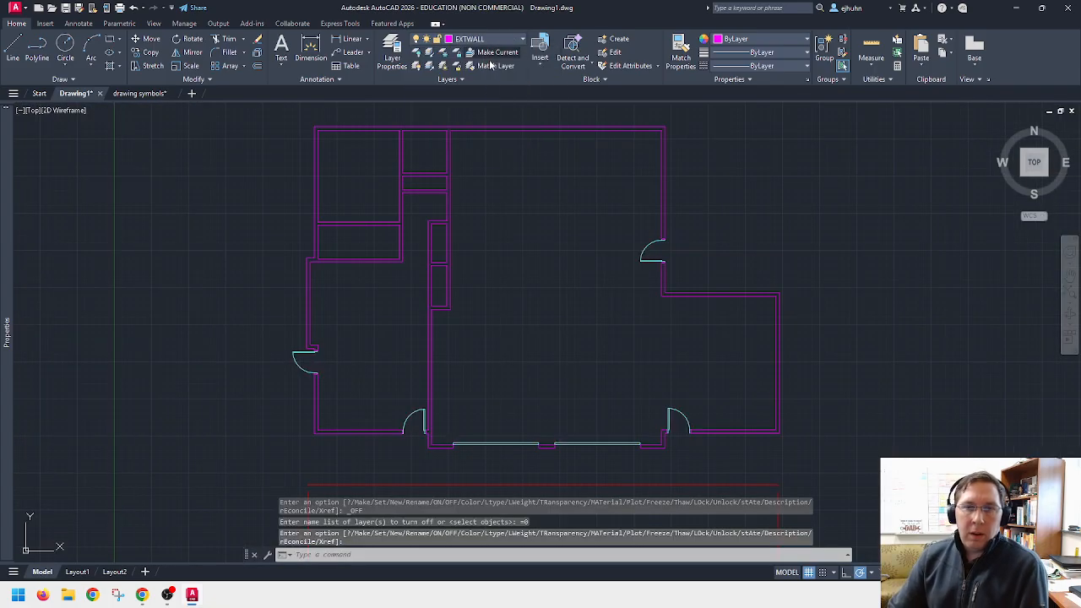
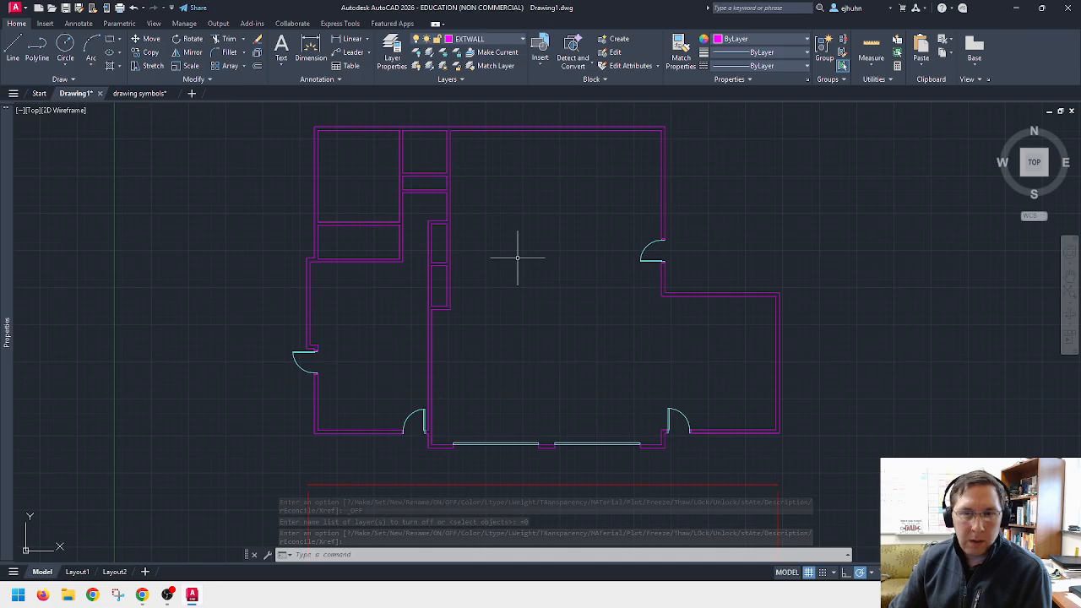
Step: Turn layer 0 back on to show the floor plan image
click(498, 43)
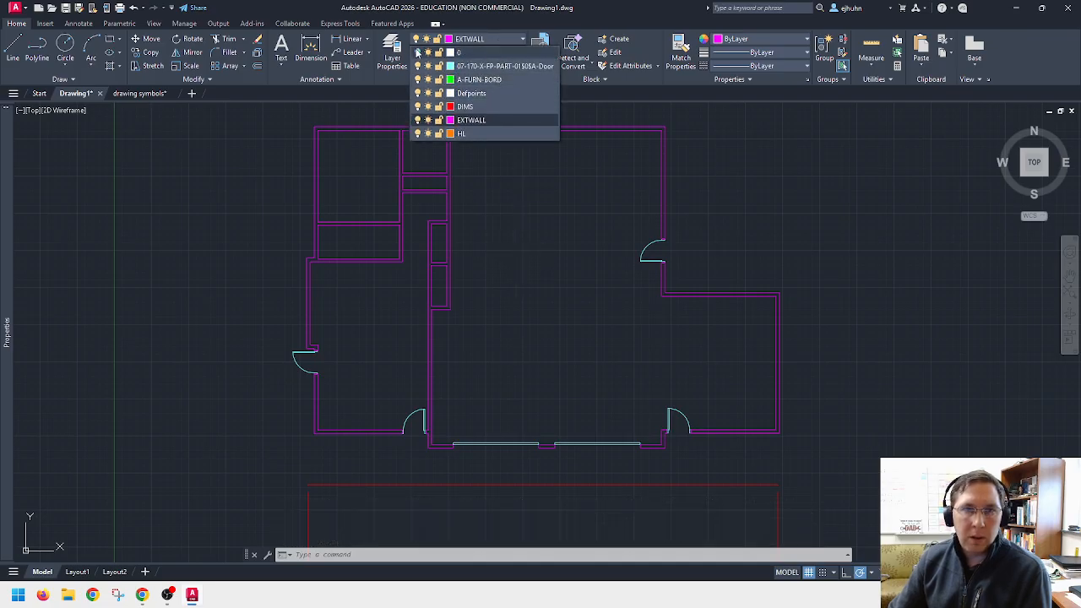
click(416, 52)
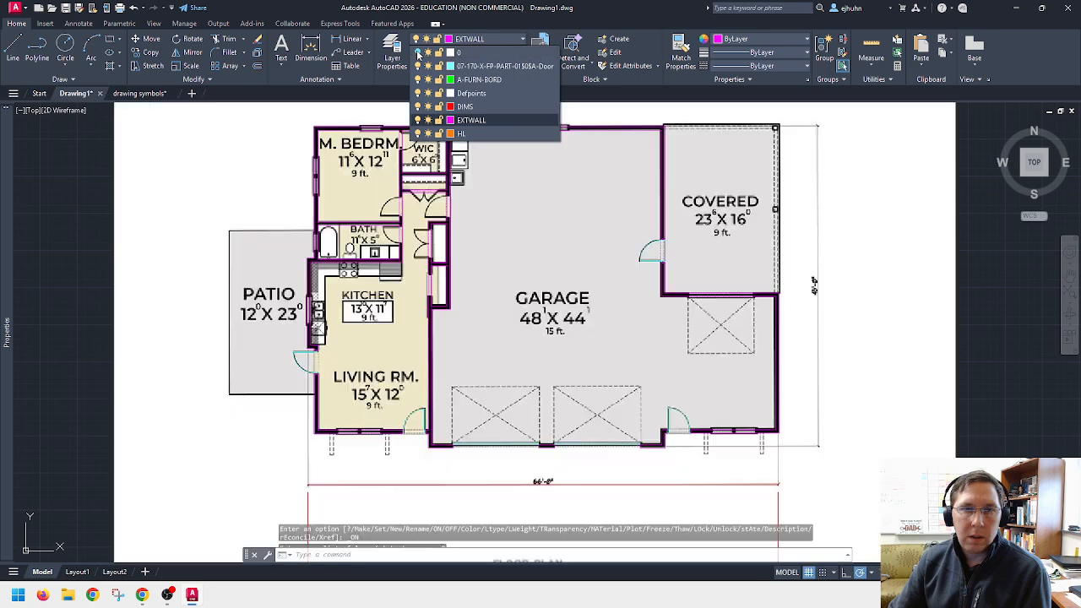
click(479, 40)
Step: Draw a jamb line across the bath's east wall at the lower edge of the door opening, starting with the Nearest snap
scroll(322, 243, up, 2)
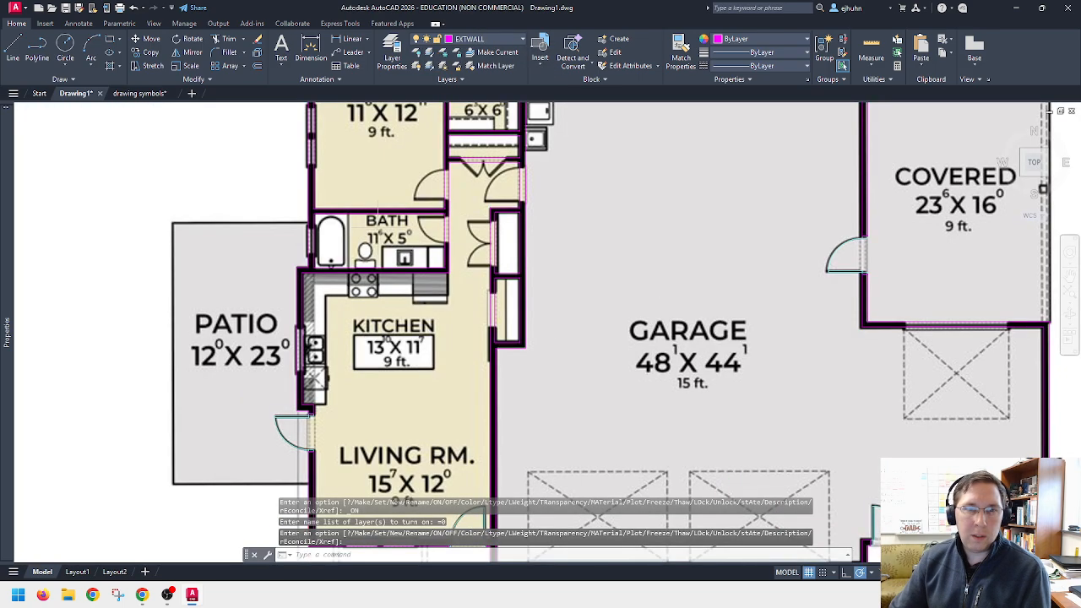
scroll(430, 216, up, 2)
scroll(429, 216, down, 4)
scroll(427, 223, up, 2)
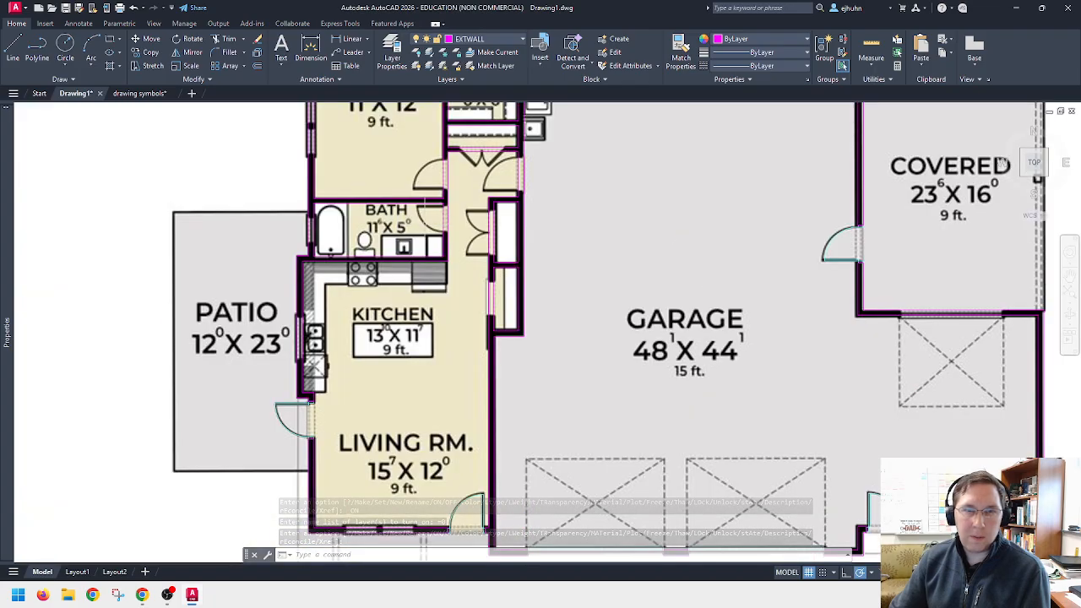
scroll(428, 217, up, 2)
mouse_move(366, 262)
middle_down()
mouse_move(490, 236)
mouse_move(486, 250)
middle_up()
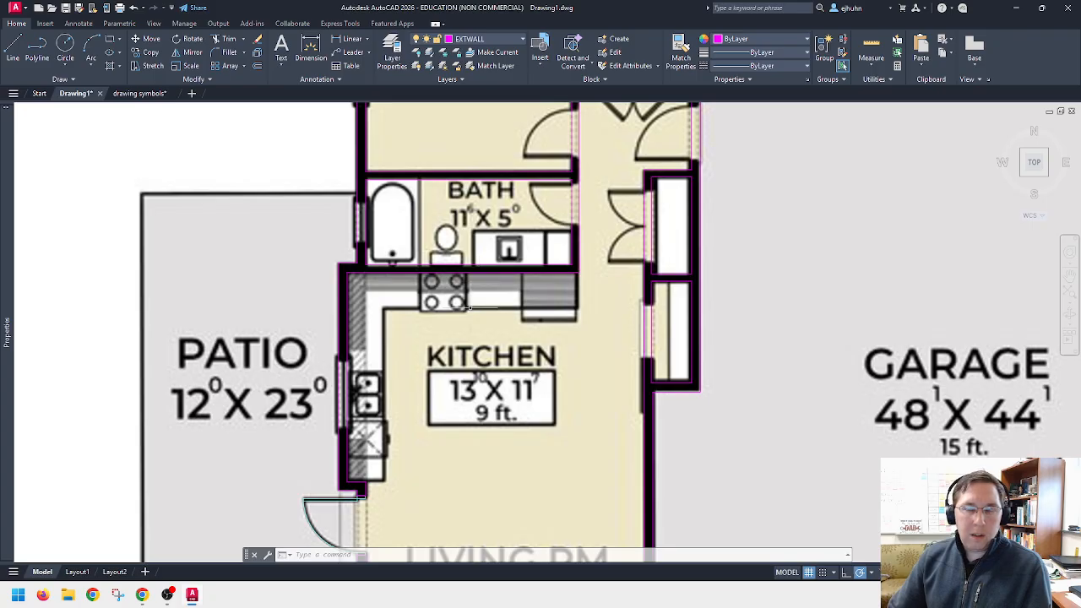
scroll(469, 308, down, 1)
scroll(557, 185, up, 5)
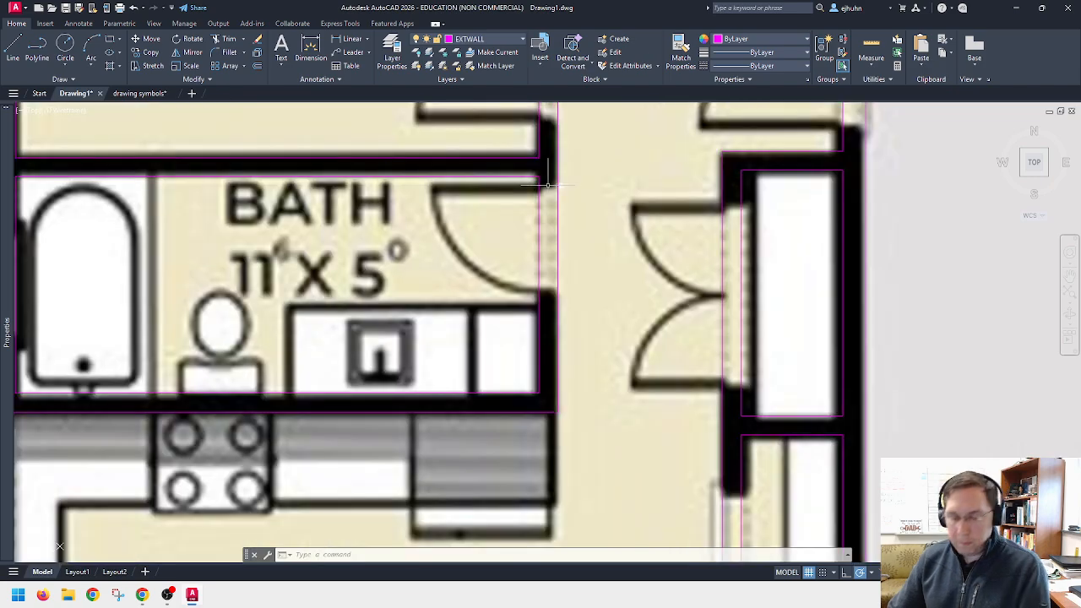
text(l)
key(Return)
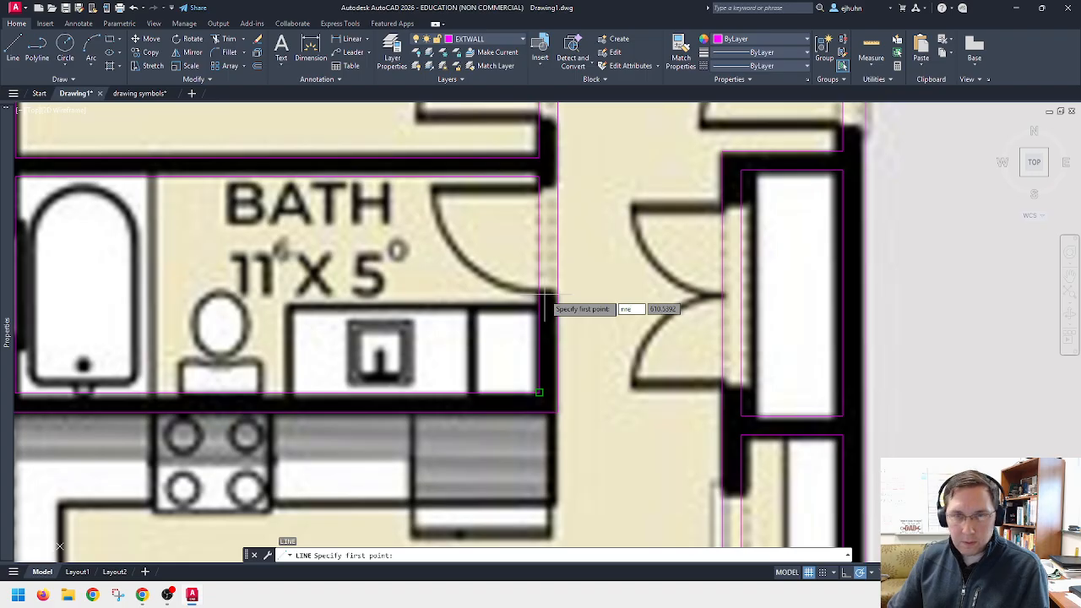
text(near)
key(Return)
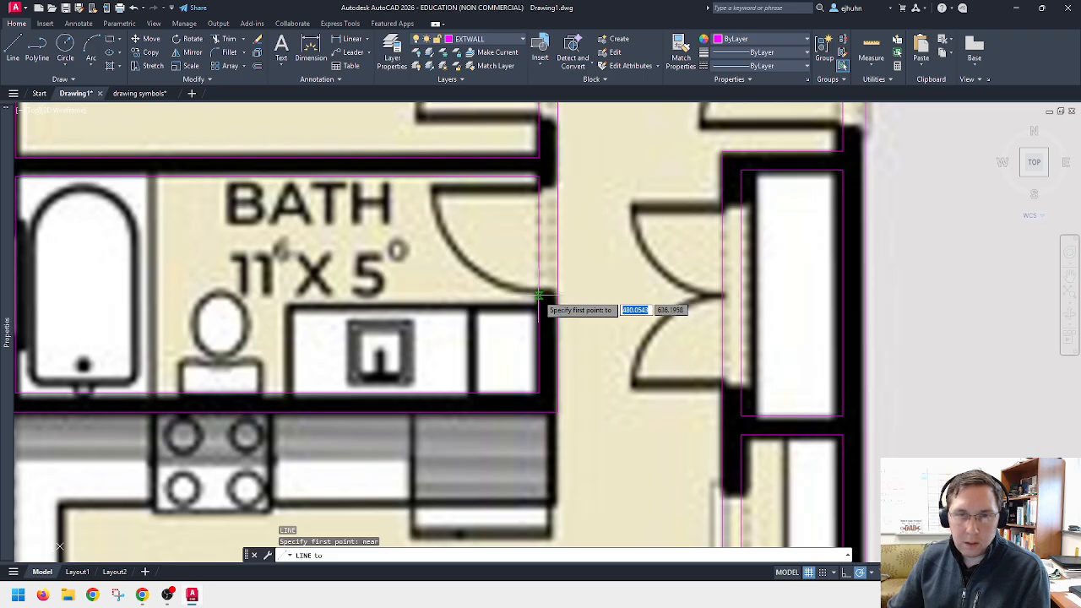
click(557, 294)
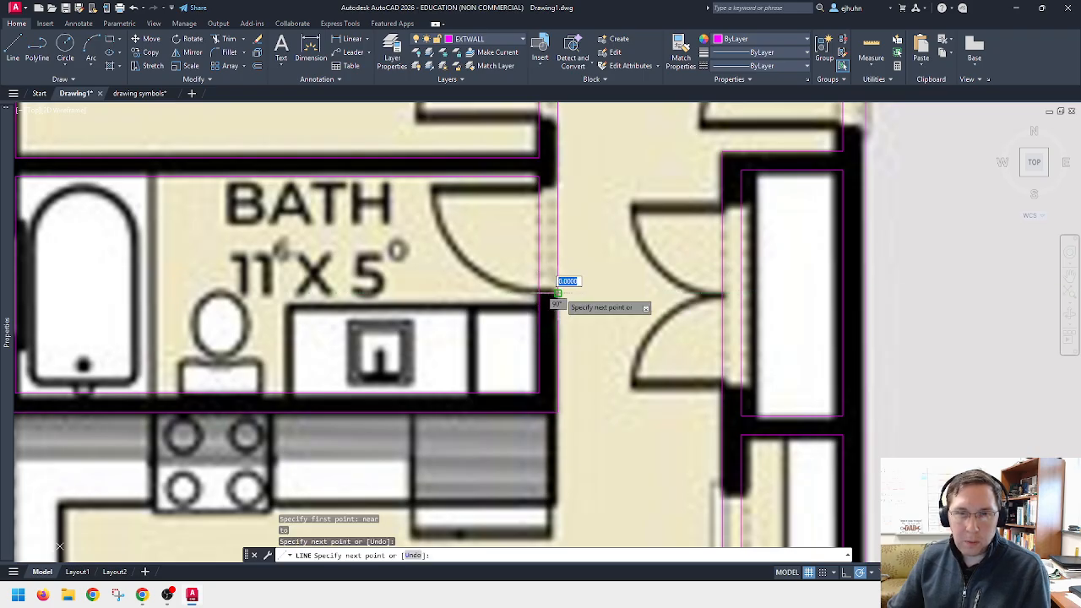
key(Escape)
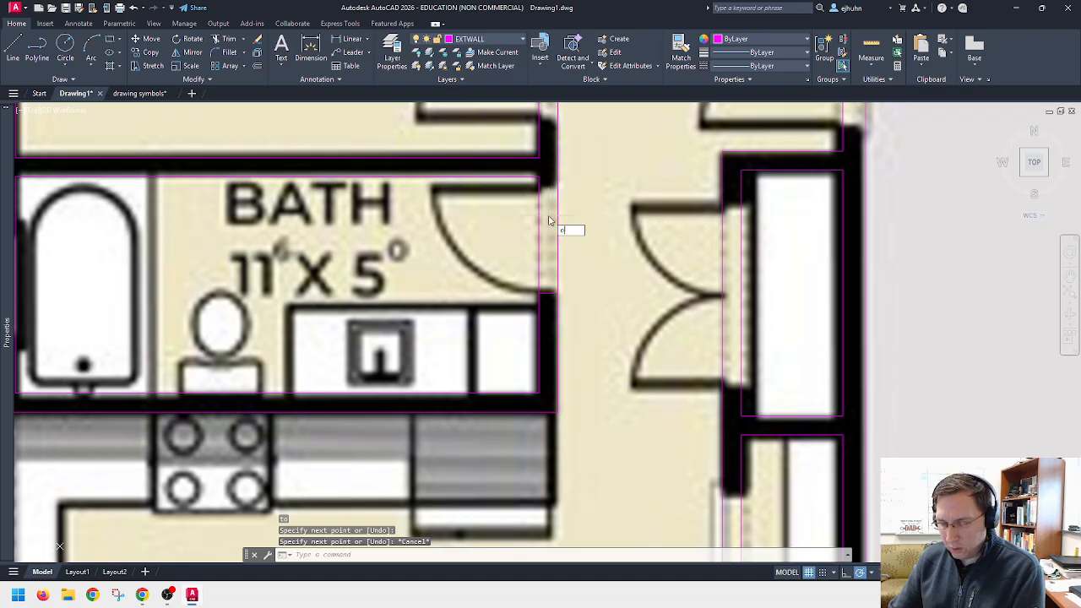
Step: Offset the bath door's lower jamb line 30 units upward to mark the opposite jamb
text(o)
key(Return)
text(30)
key(Return)
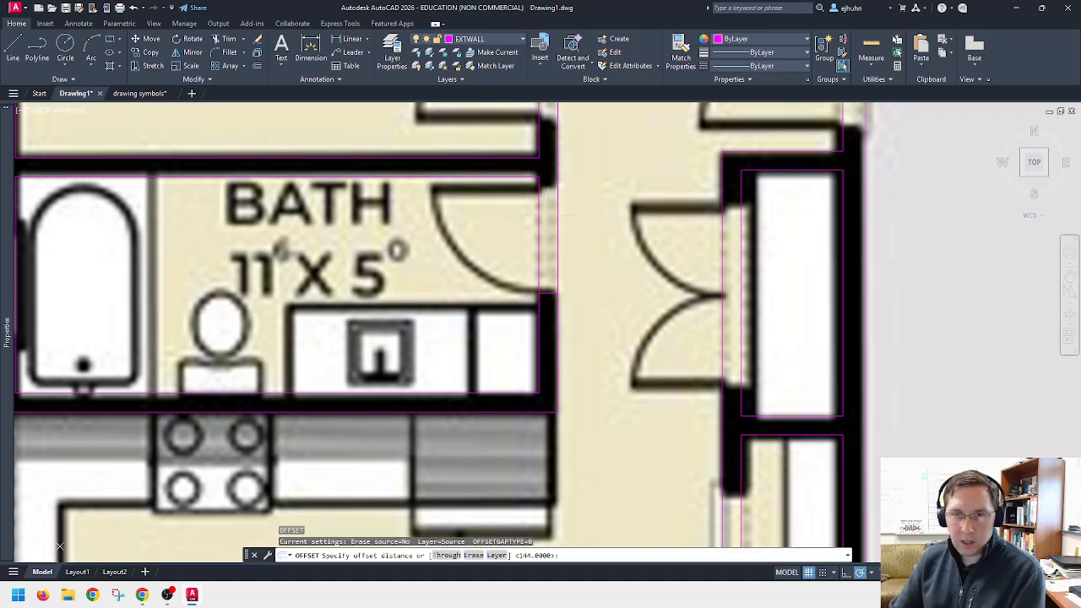
click(547, 294)
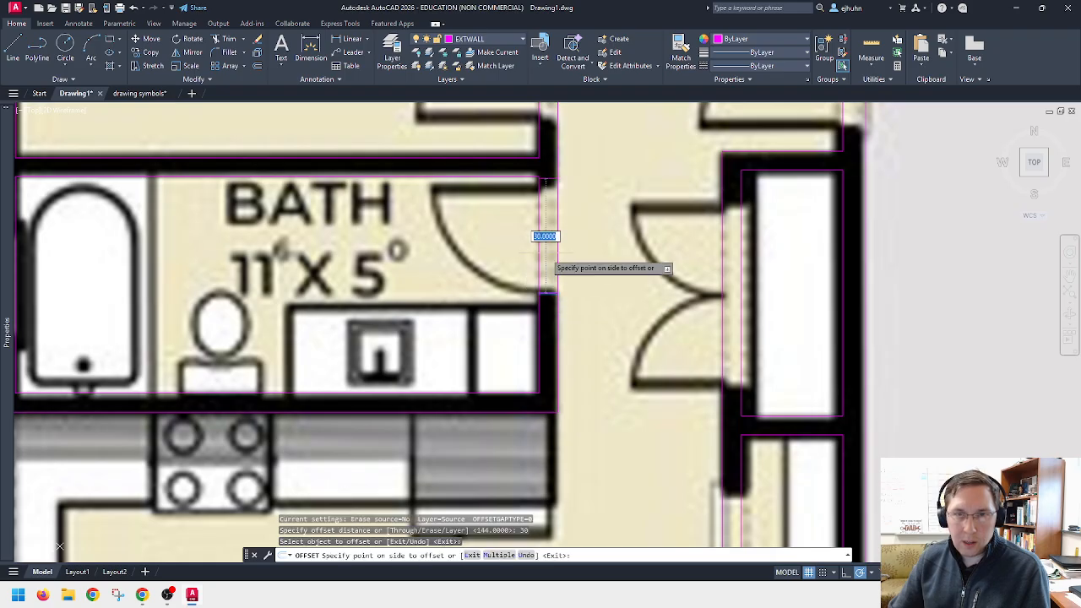
click(549, 245)
key(Escape)
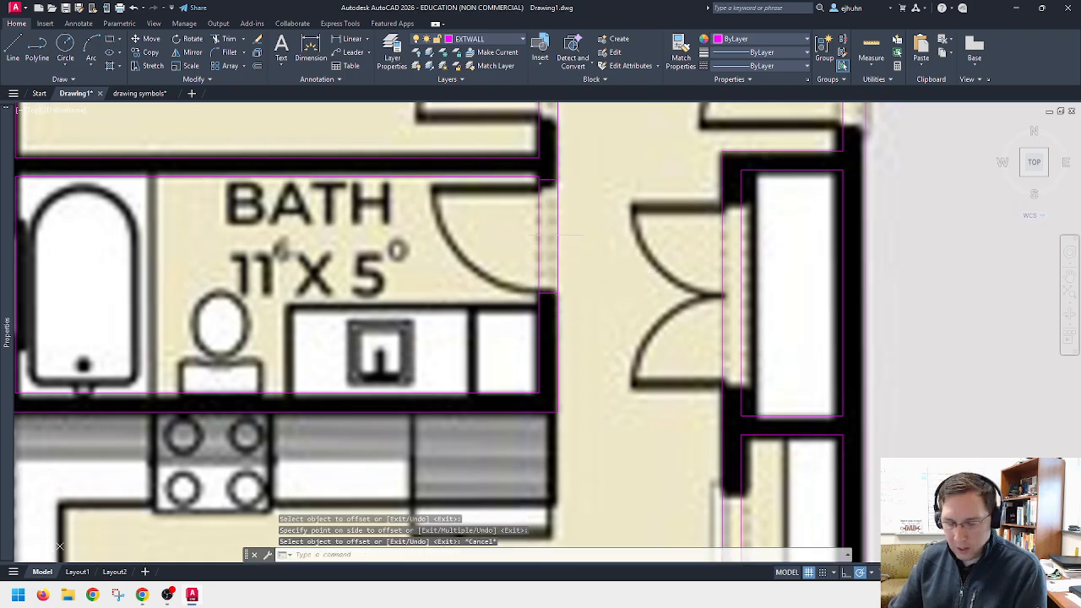
Step: Move both jamb lines of the bath door straight down about 0.7 units to align with the opening in the floor plan image
text(m)
key(Return)
click(549, 283)
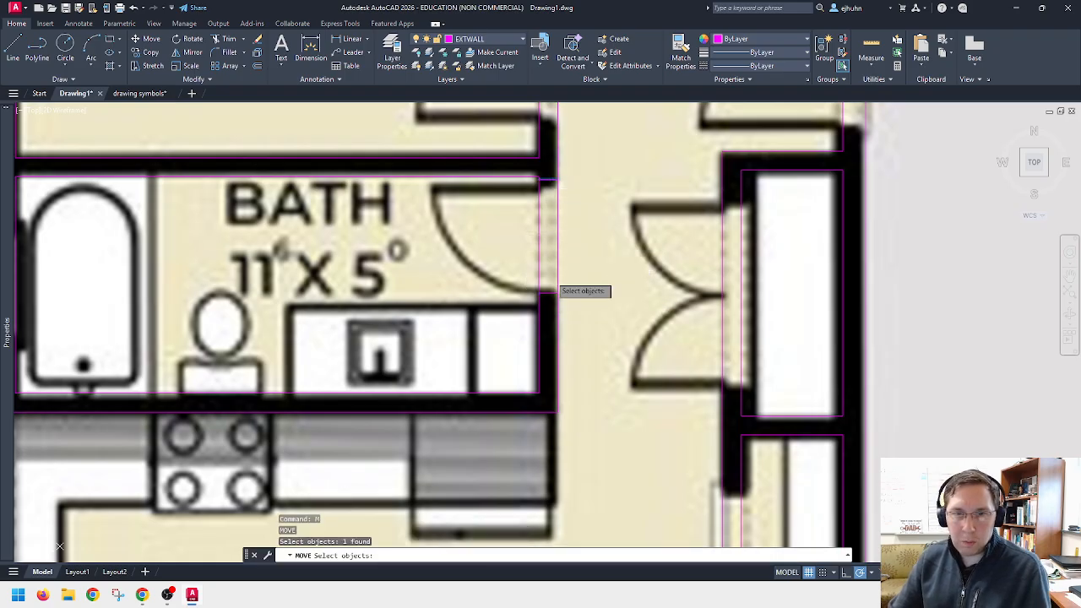
click(549, 292)
click(549, 296)
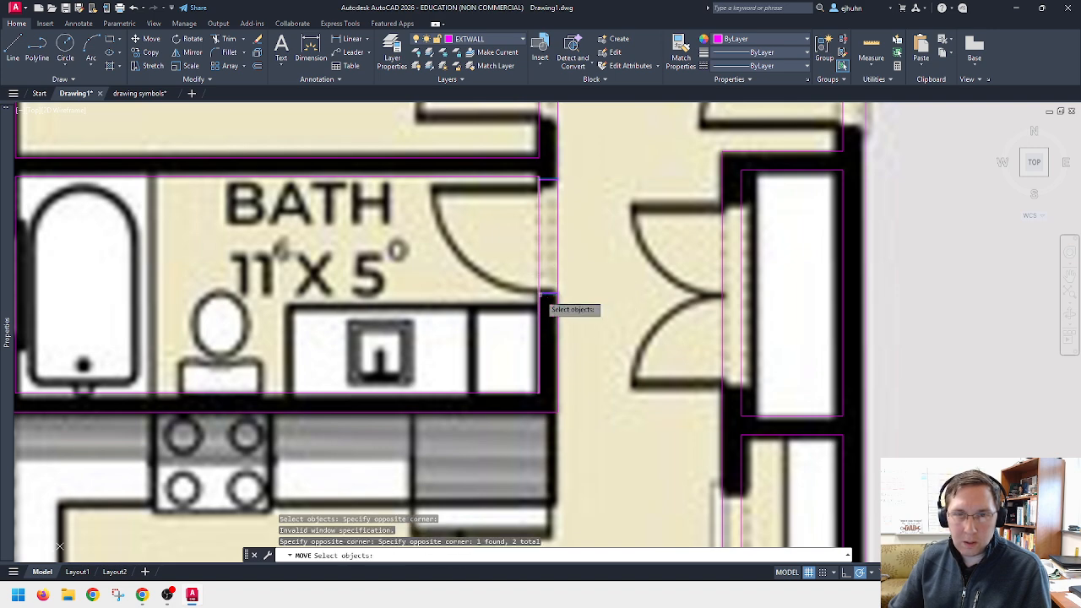
key(Return)
click(546, 295)
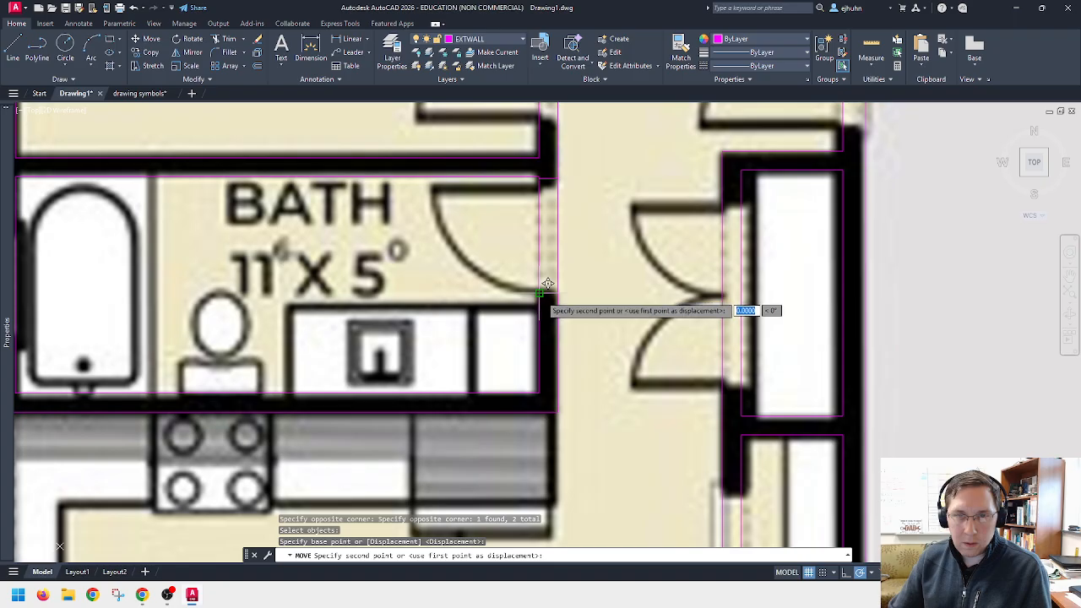
scroll(547, 287, up, 4)
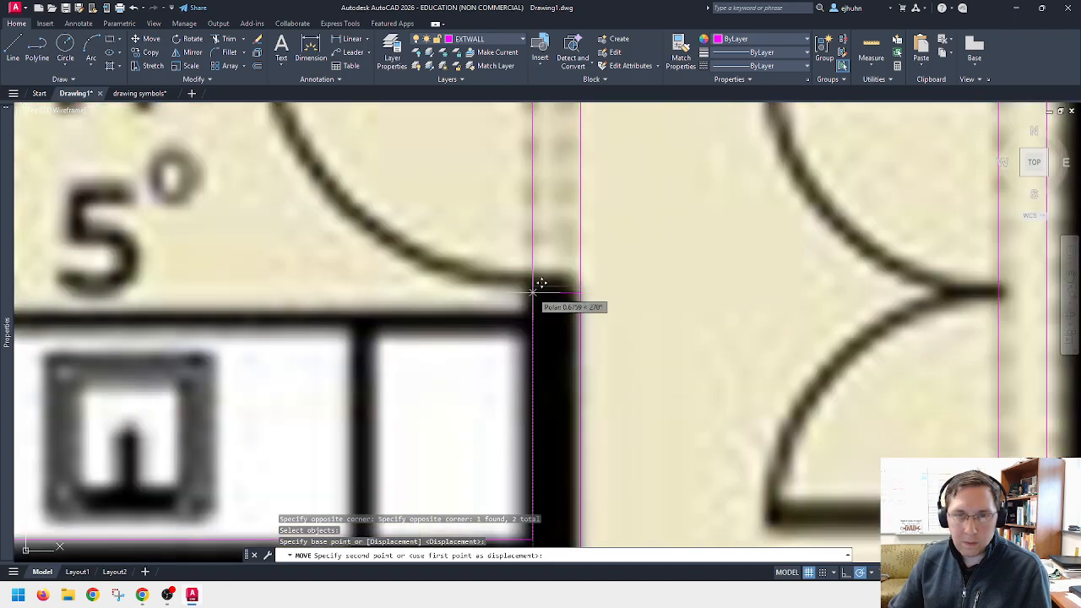
click(534, 292)
scroll(534, 295, down, 4)
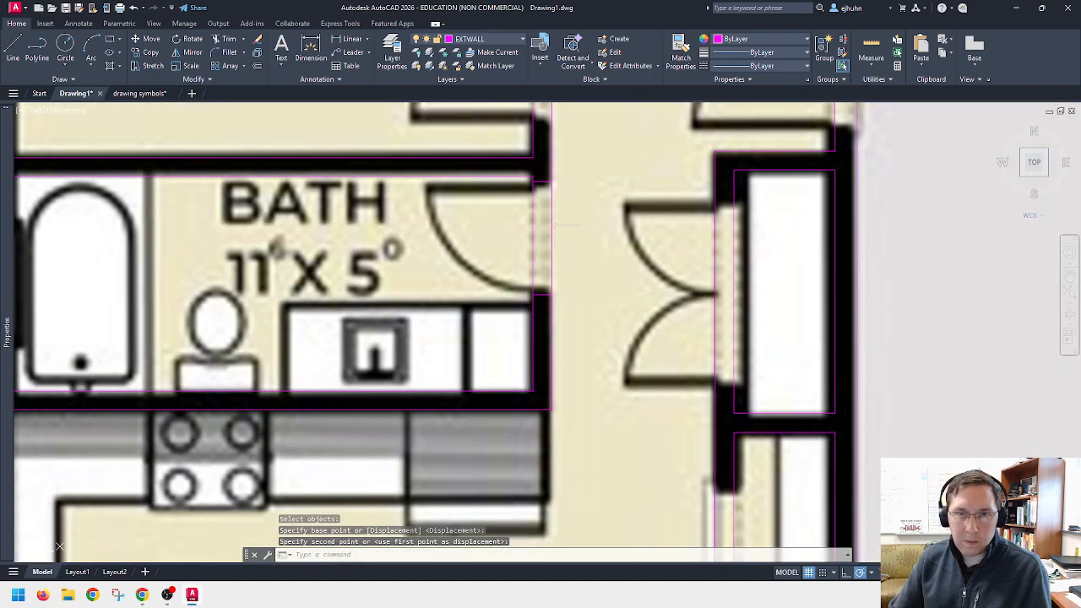
scroll(551, 273, down, 3)
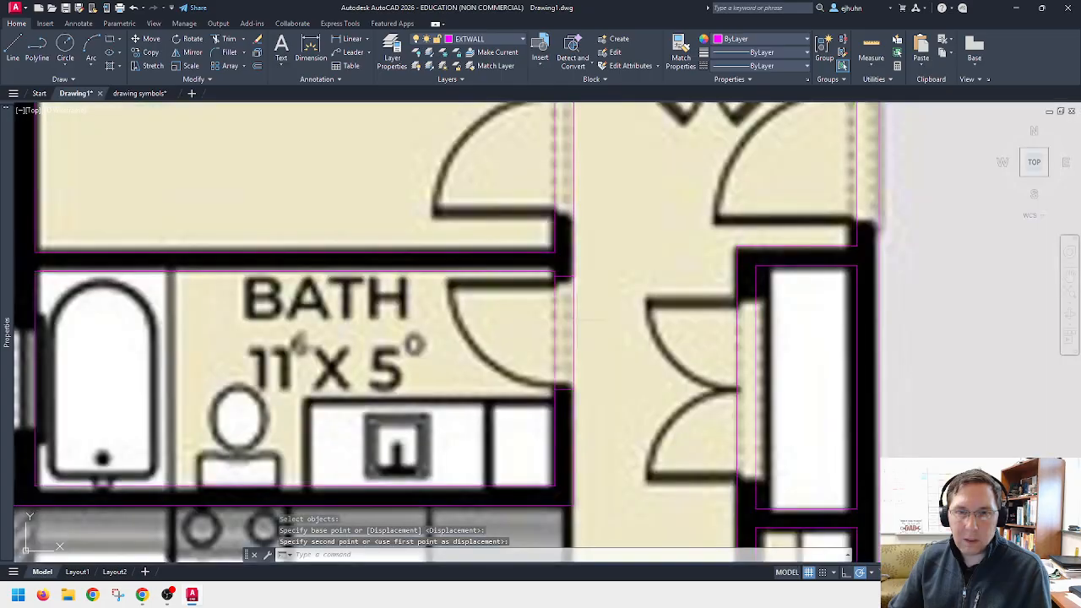
key(Escape)
Step: Draw a jamb line across the master bedroom's east wall at the lower edge of the hall door opening, starting with the Nearest snap
scroll(568, 174, up, 4)
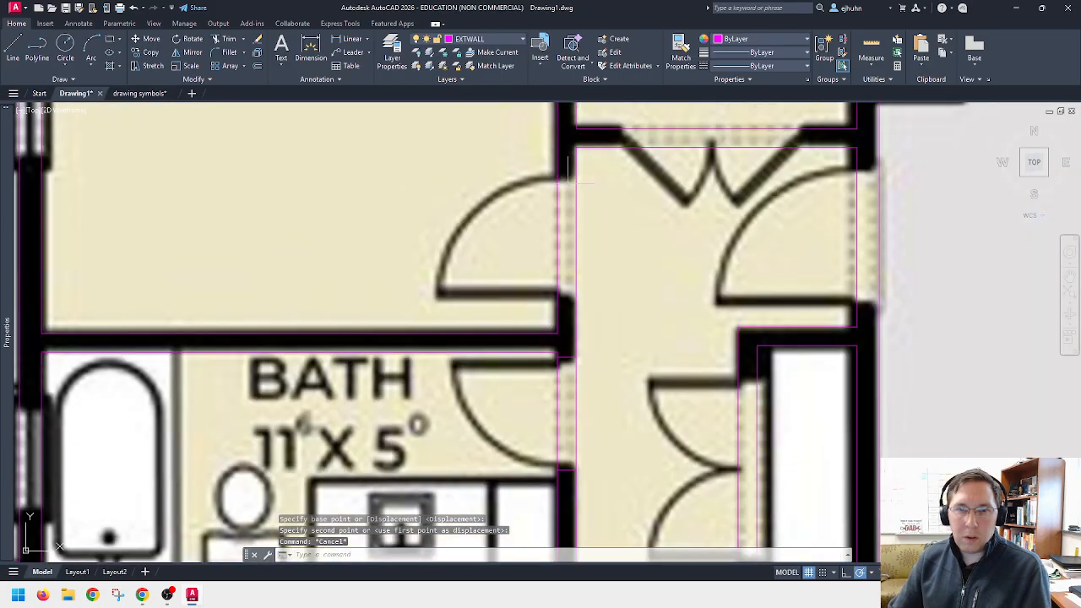
text(l)
key(Return)
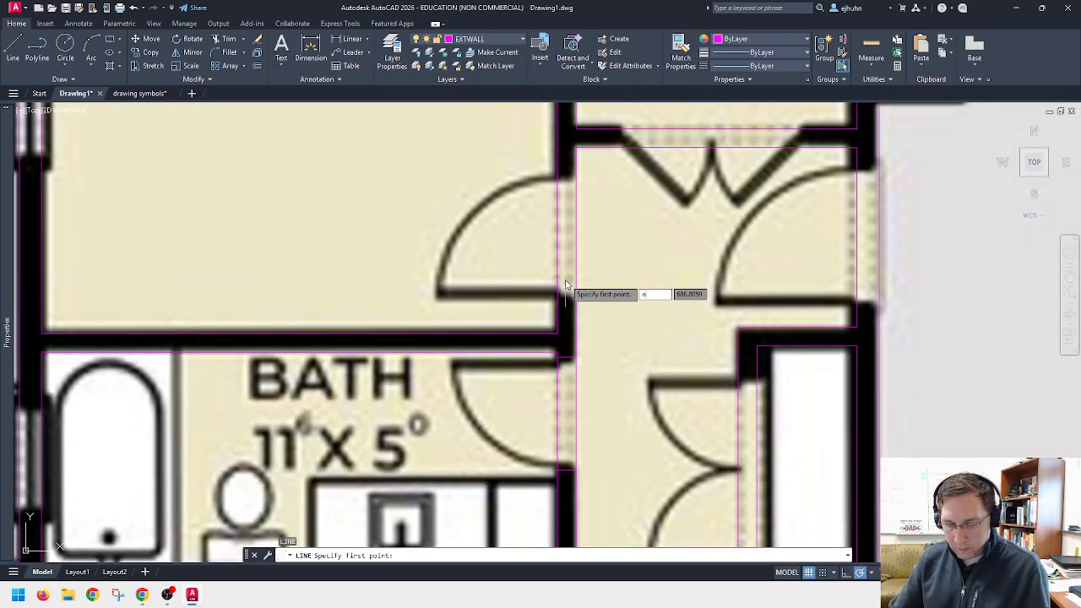
key(Return)
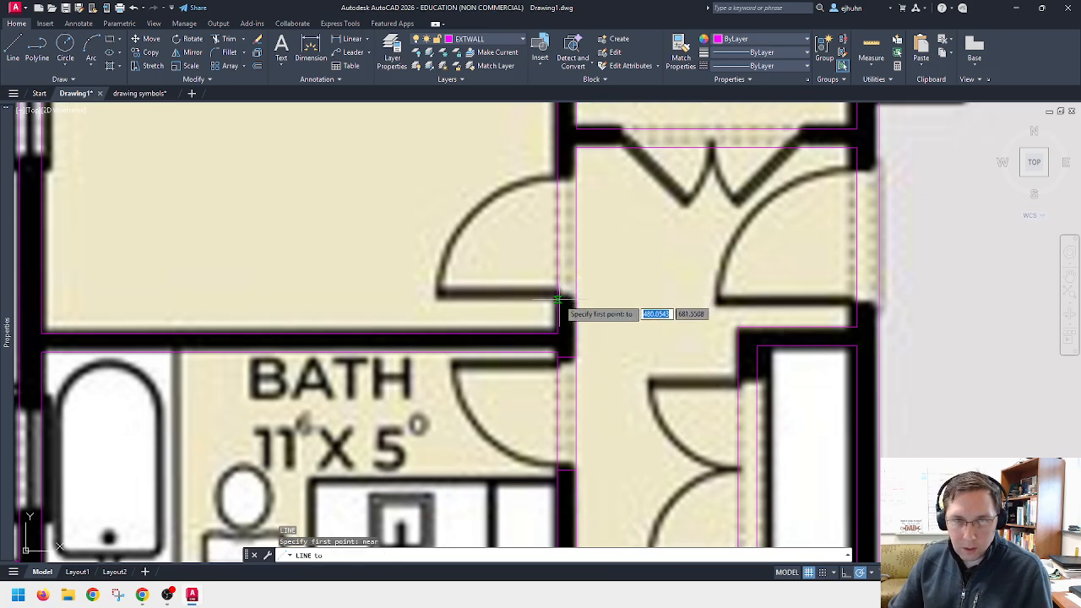
click(557, 297)
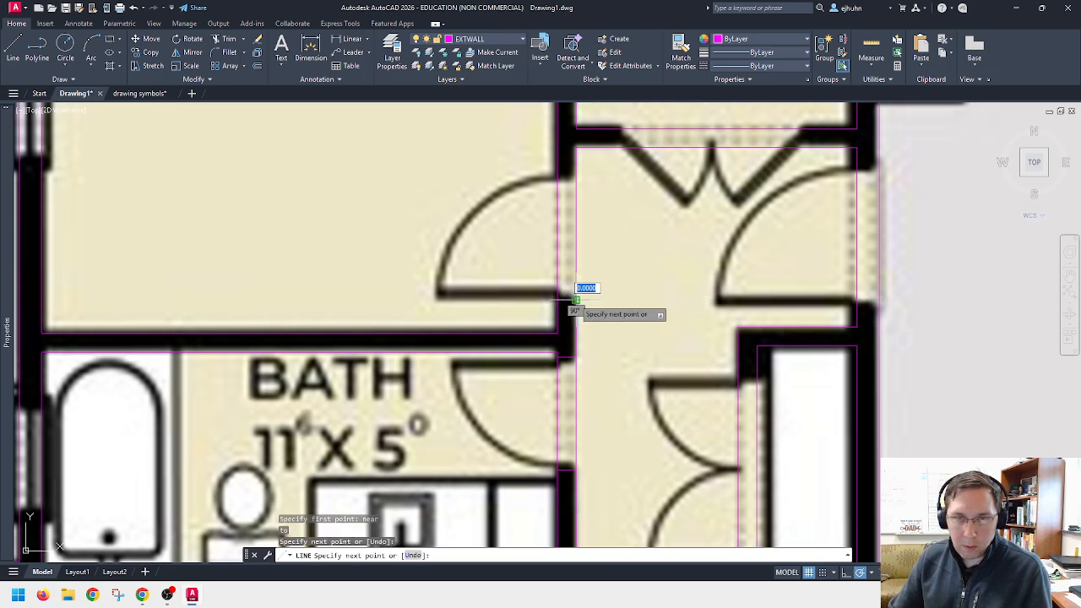
key(Escape)
Step: Try offsetting the master bedroom door's lower jamb line 30 units upward, and erase the trial line
text(o)
key(Return)
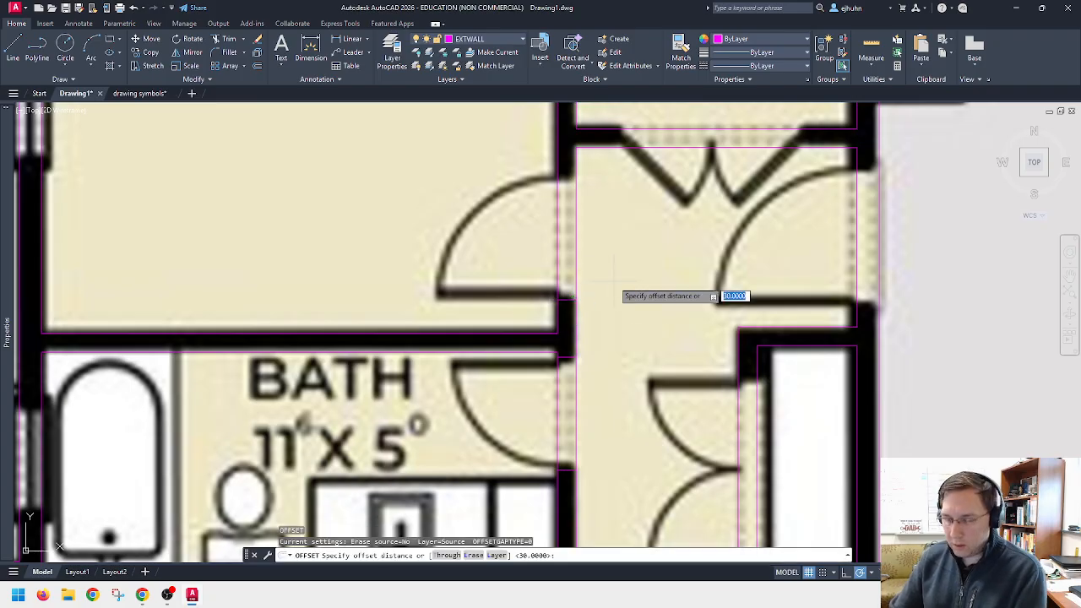
key(Return)
click(564, 292)
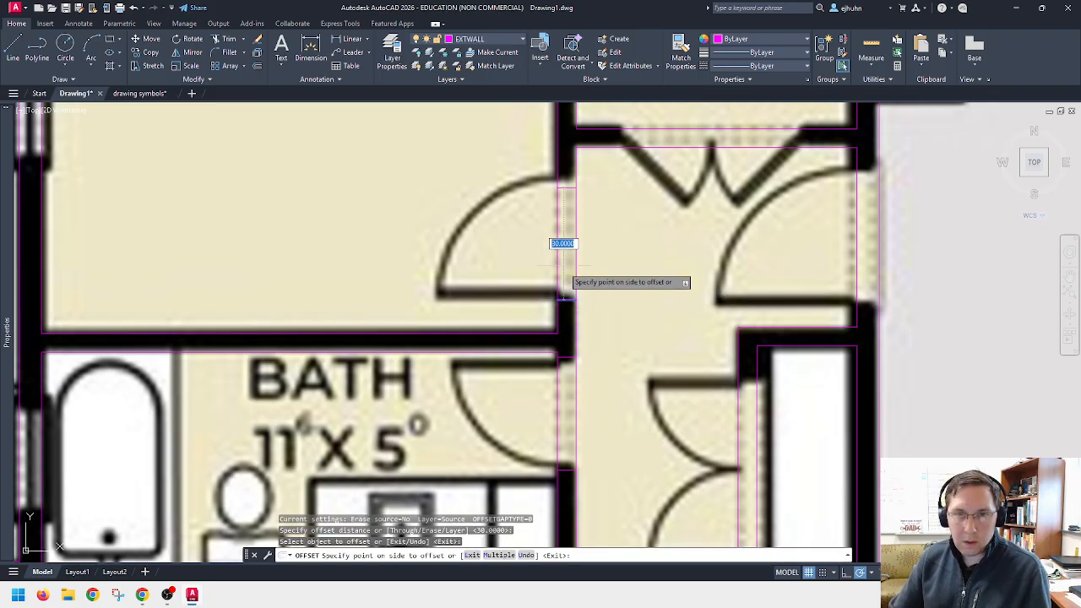
click(565, 244)
key(Escape)
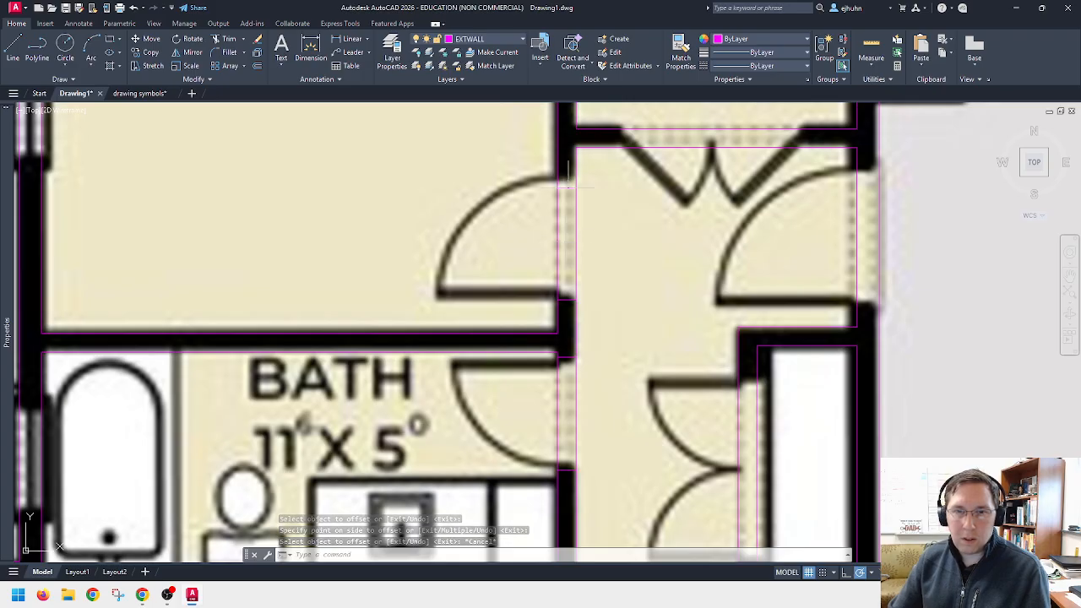
key(Delete)
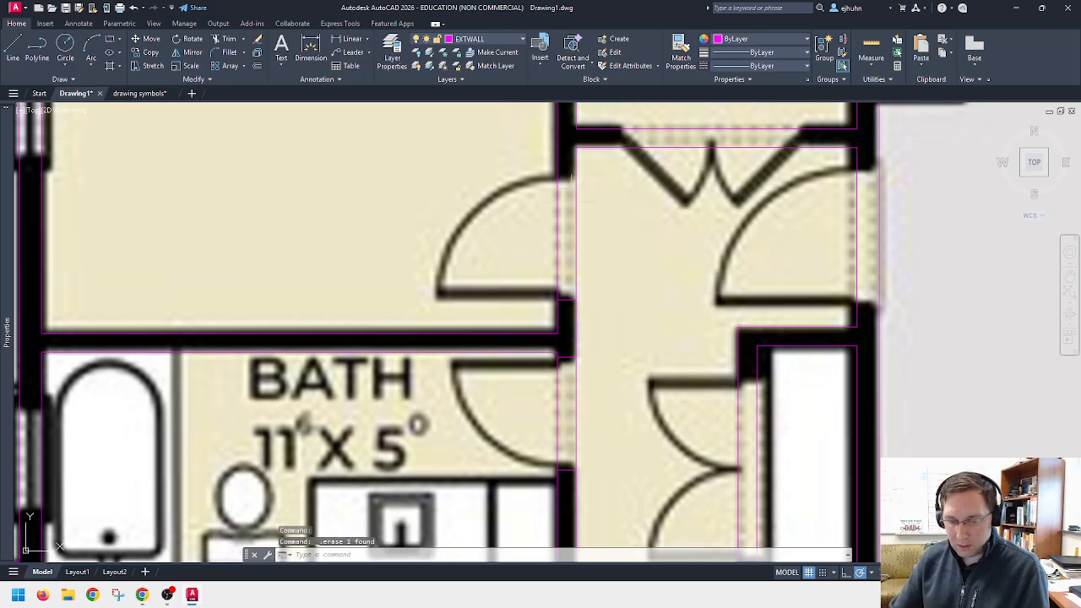
key(Return)
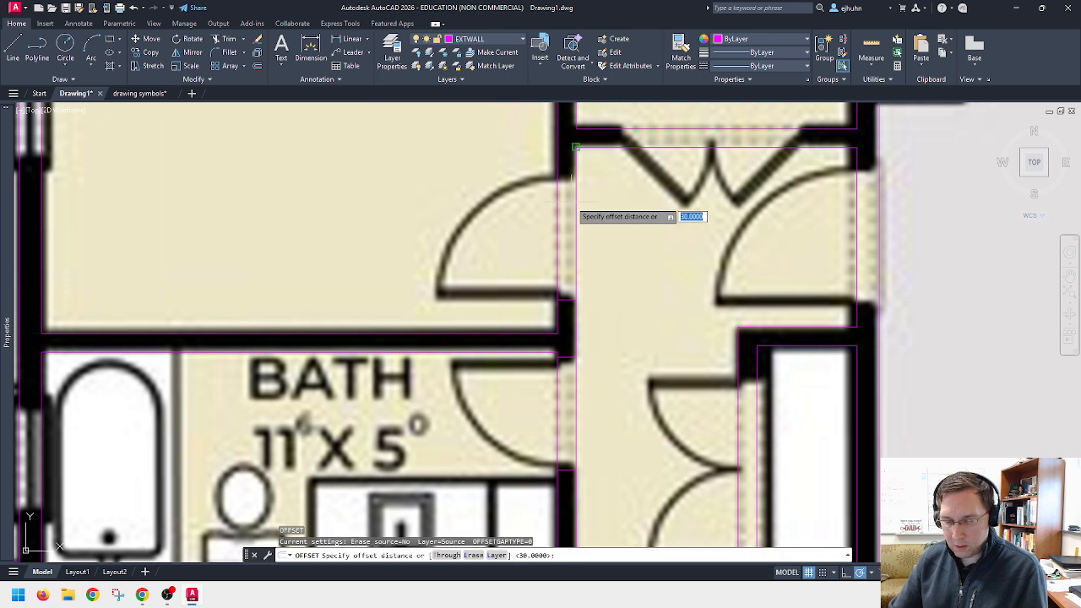
text(36)
key(Return)
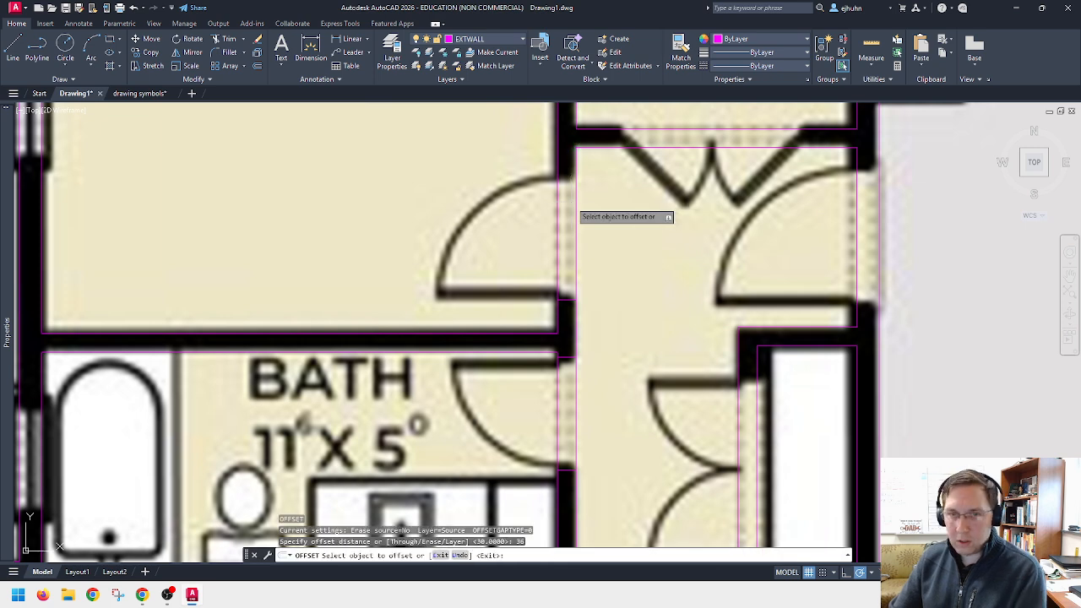
click(563, 300)
key(Escape)
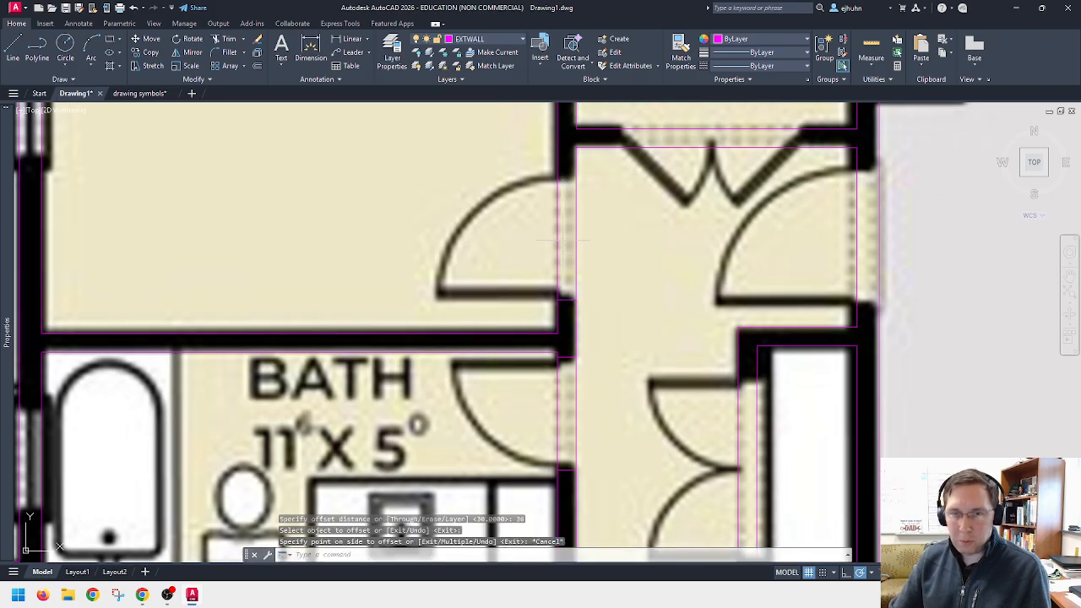
Step: Offset the master bedroom door's lower jamb line 32 units upward to mark the opposite jamb
key(Return)
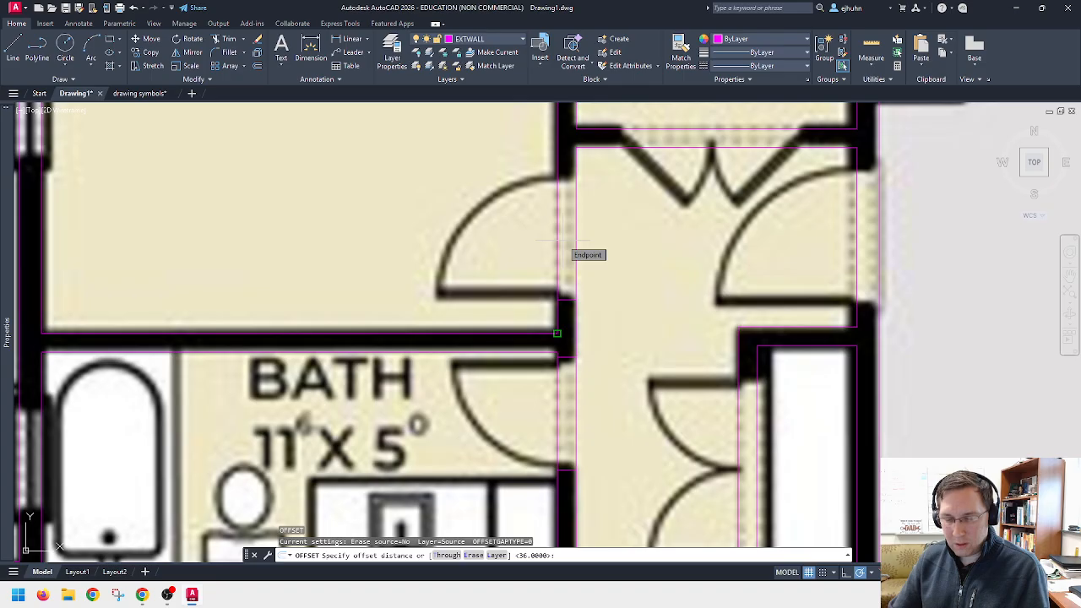
text(32)
key(Return)
click(561, 299)
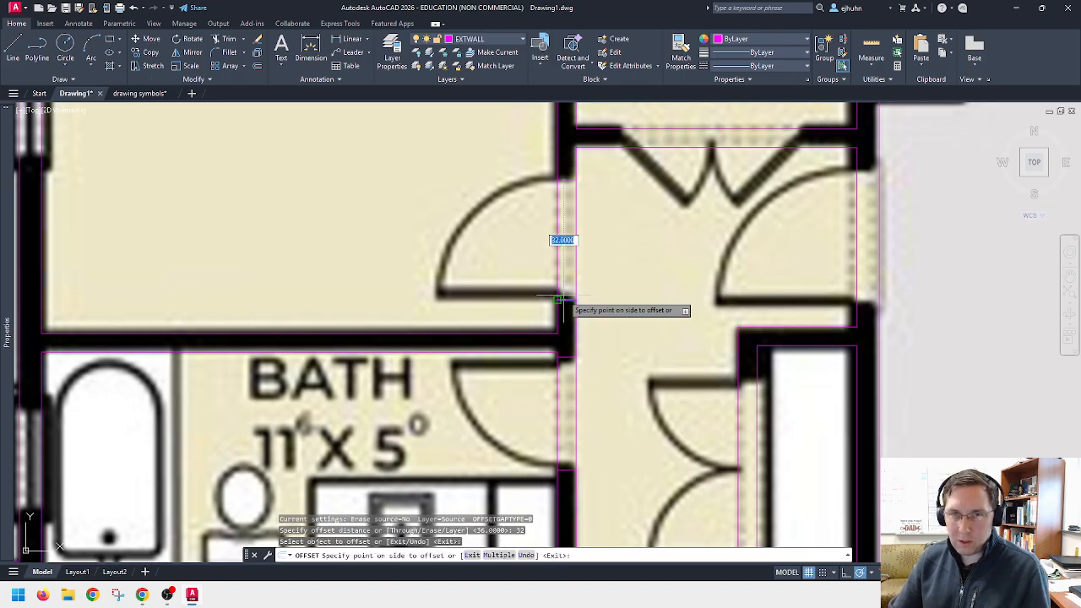
click(564, 243)
key(Escape)
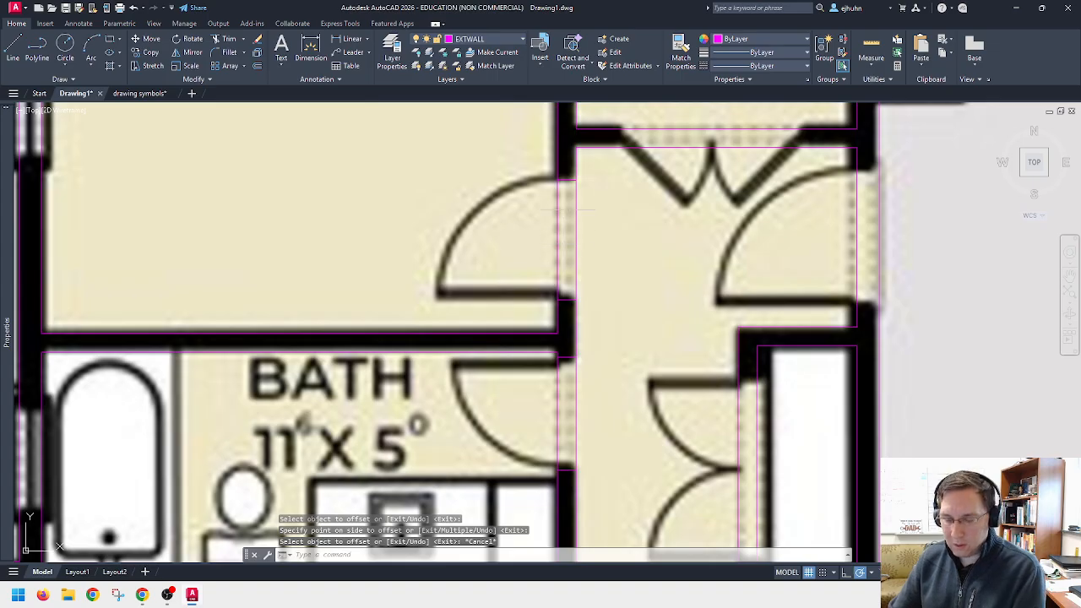
Step: Move both jamb lines of the master bedroom's hall door slightly upward to align with the opening in the floor plan image
text(m)
key(Return)
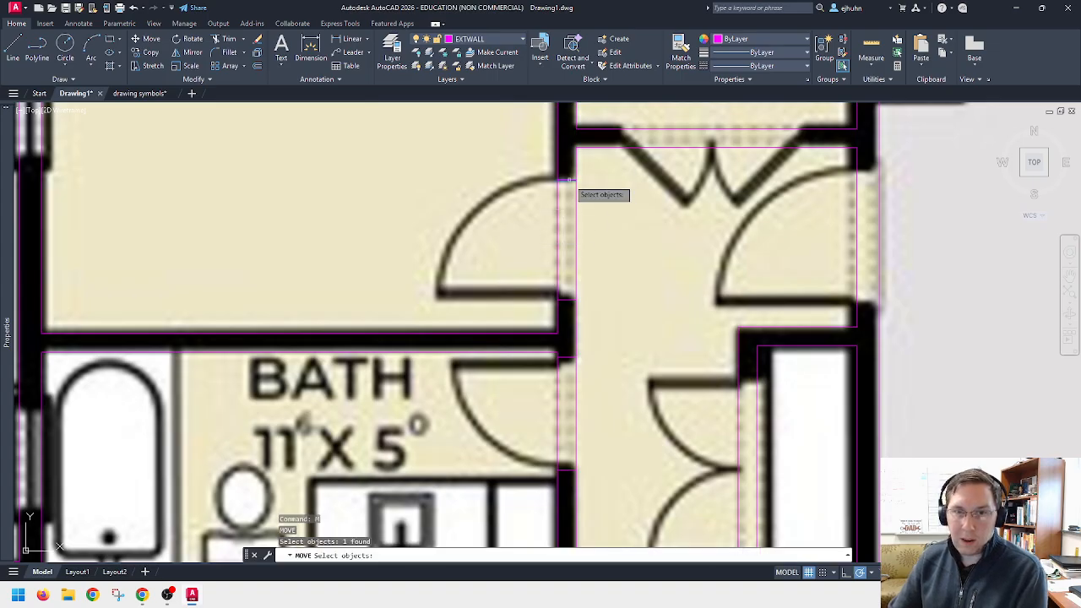
click(565, 293)
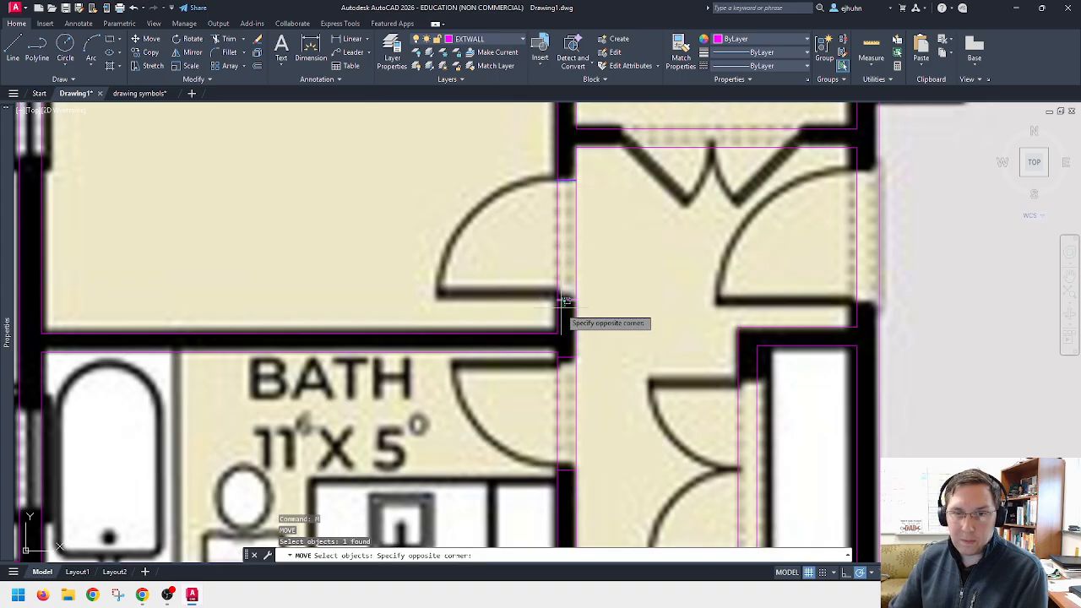
click(562, 309)
key(Return)
click(562, 176)
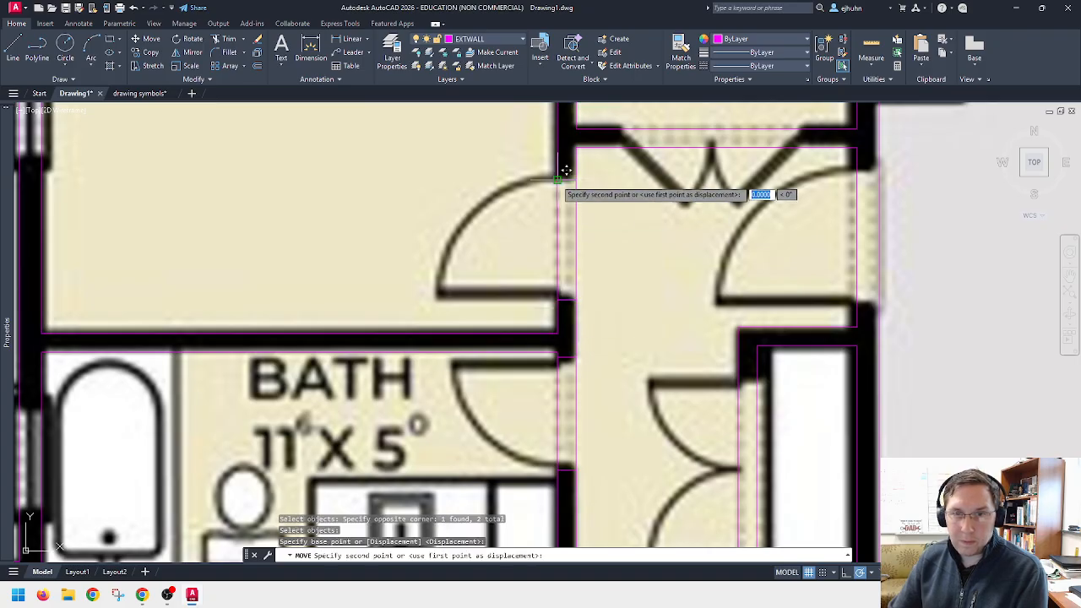
scroll(563, 169, up, 4)
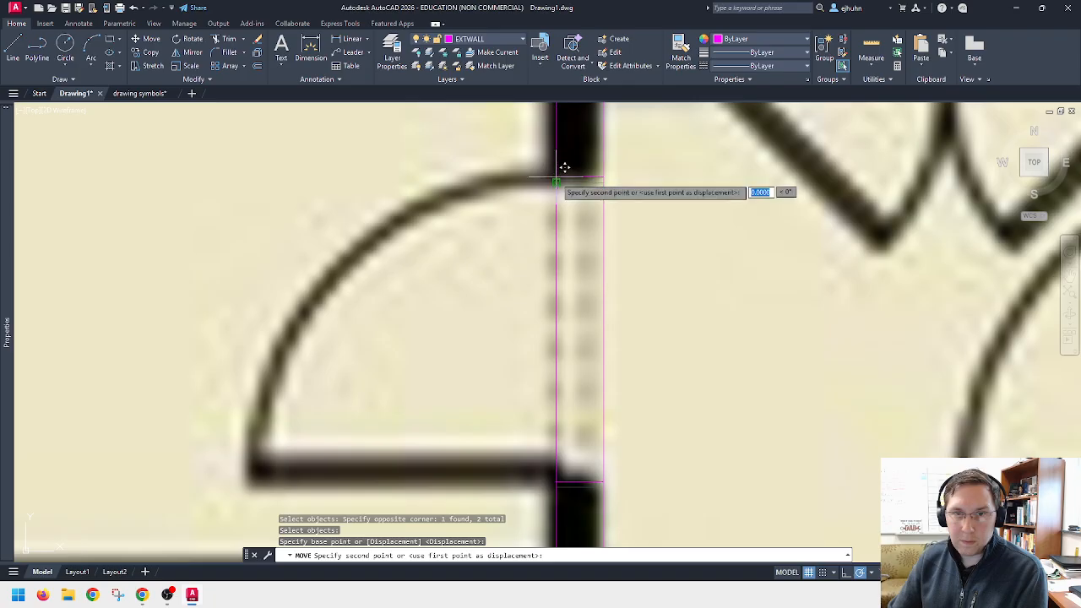
click(556, 178)
scroll(557, 181, down, 4)
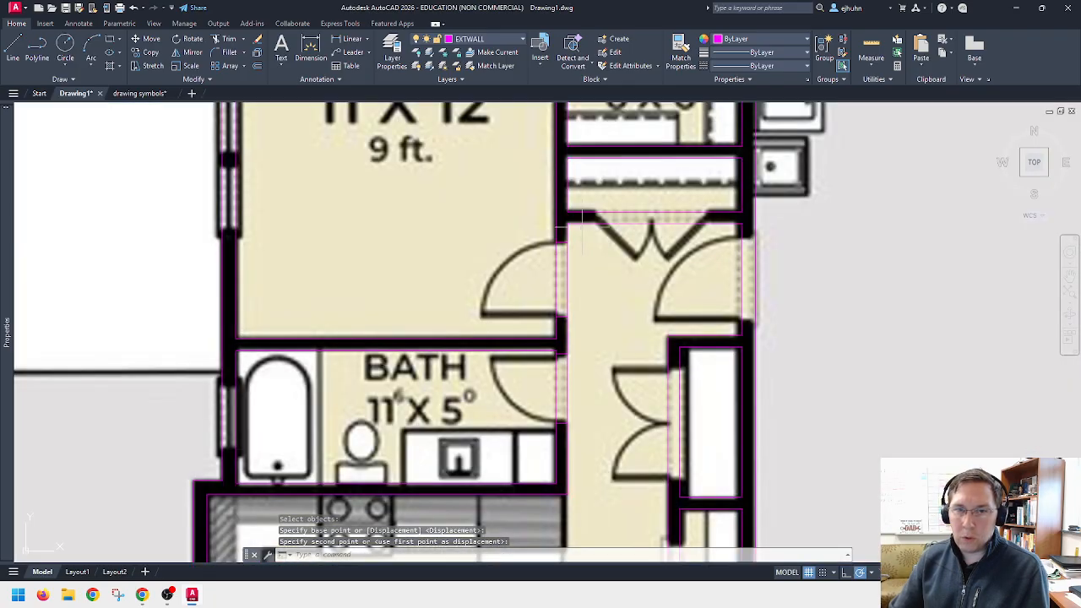
Step: Draw a jamb line across the wall between the master bedroom and WIC at the door opening's upper edge, starting with the Nearest snap
middle_drag(578, 215, 578, 343)
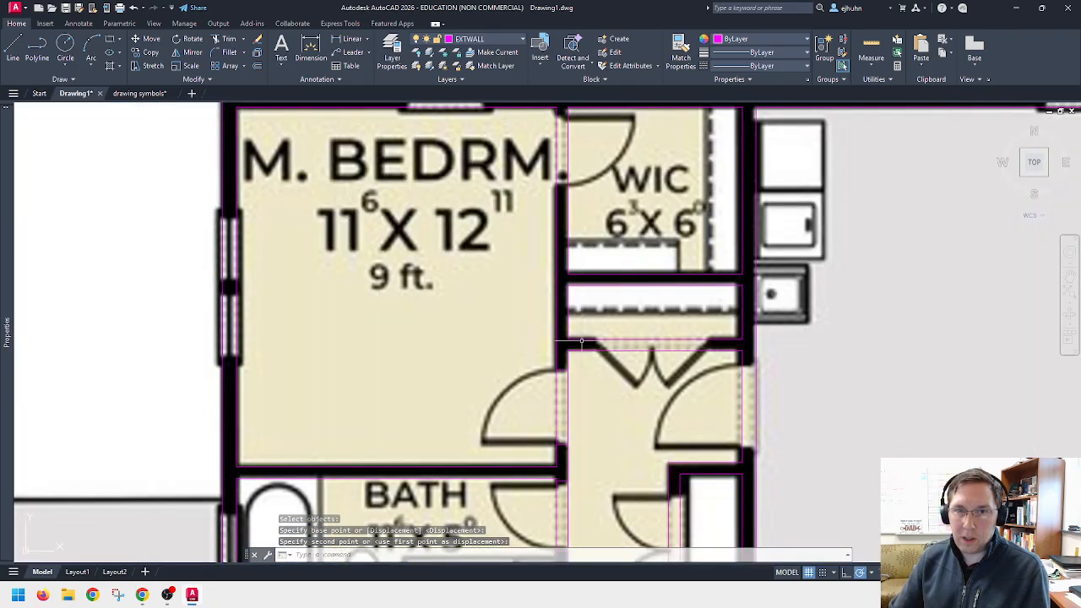
middle_drag(579, 147, 582, 229)
scroll(561, 190, up, 4)
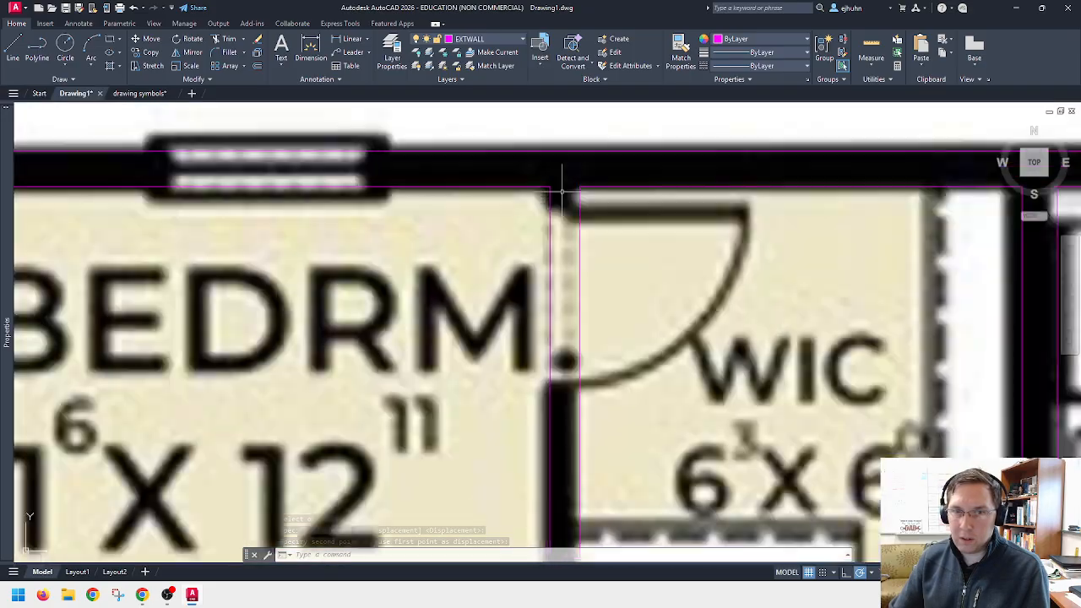
key(Escape)
text(l)
key(Return)
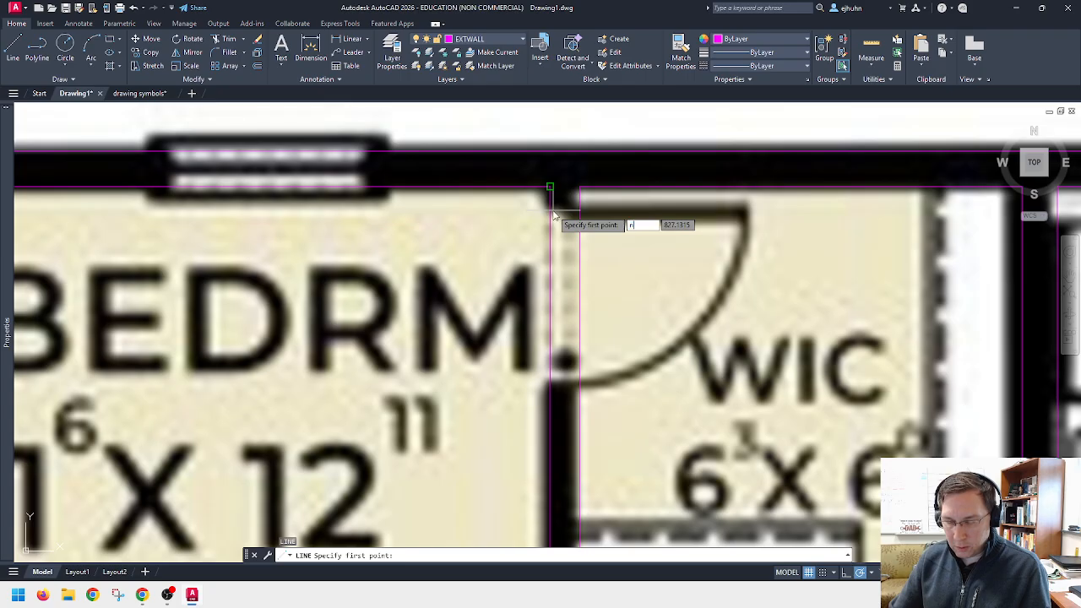
text(near)
key(Return)
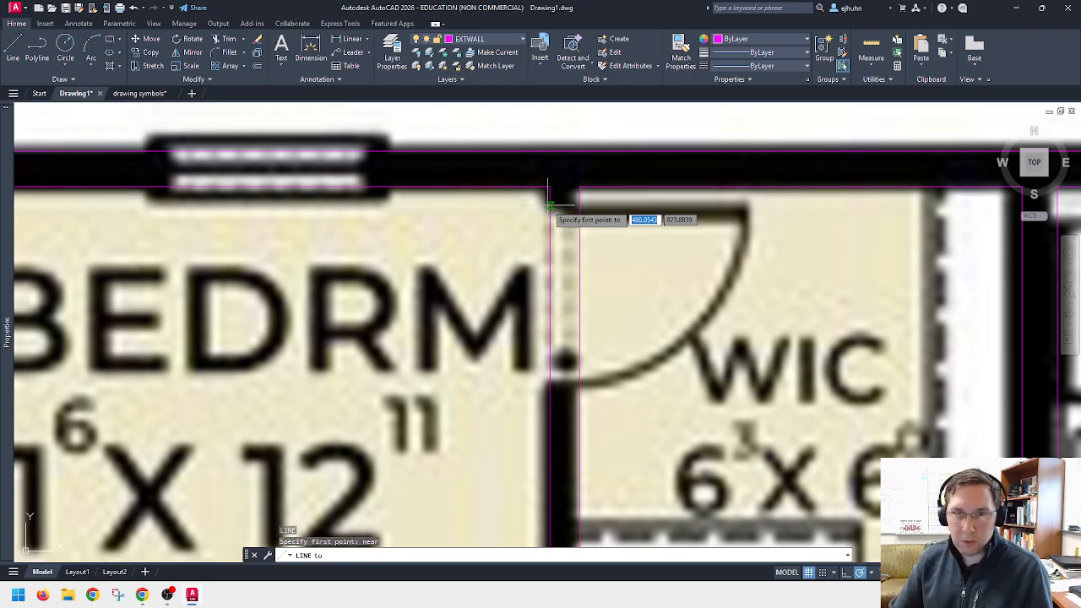
click(549, 205)
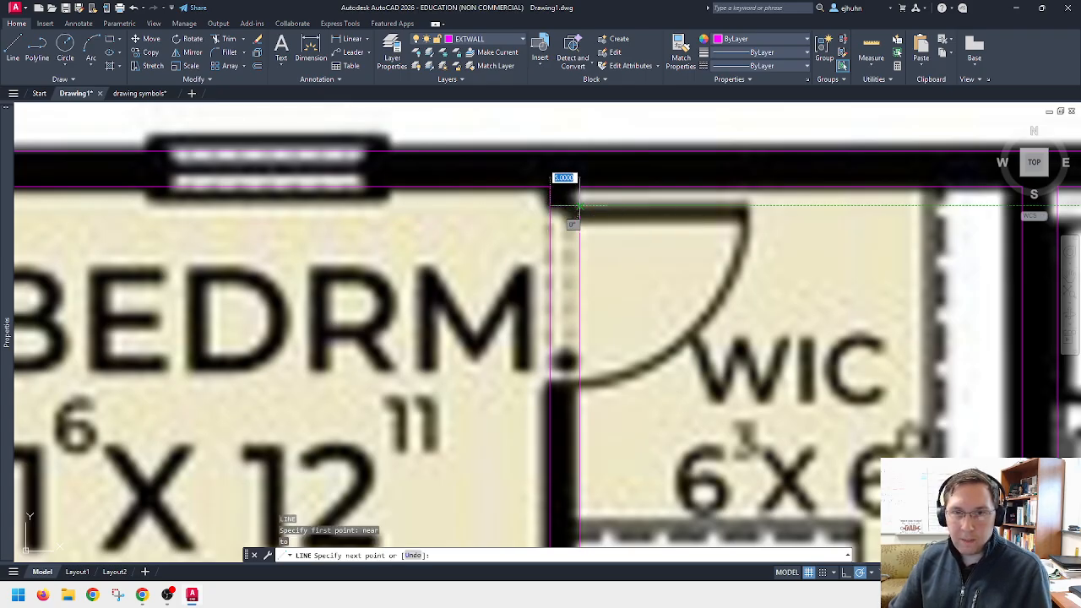
key(Escape)
scroll(561, 193, down, 2)
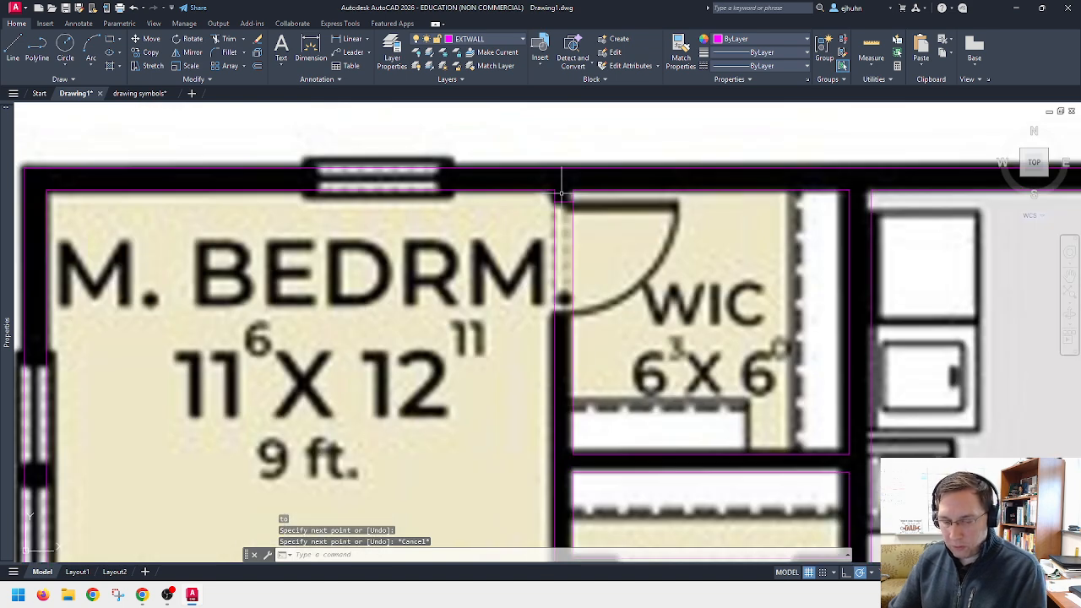
text(o)
key(Return)
key(Return)
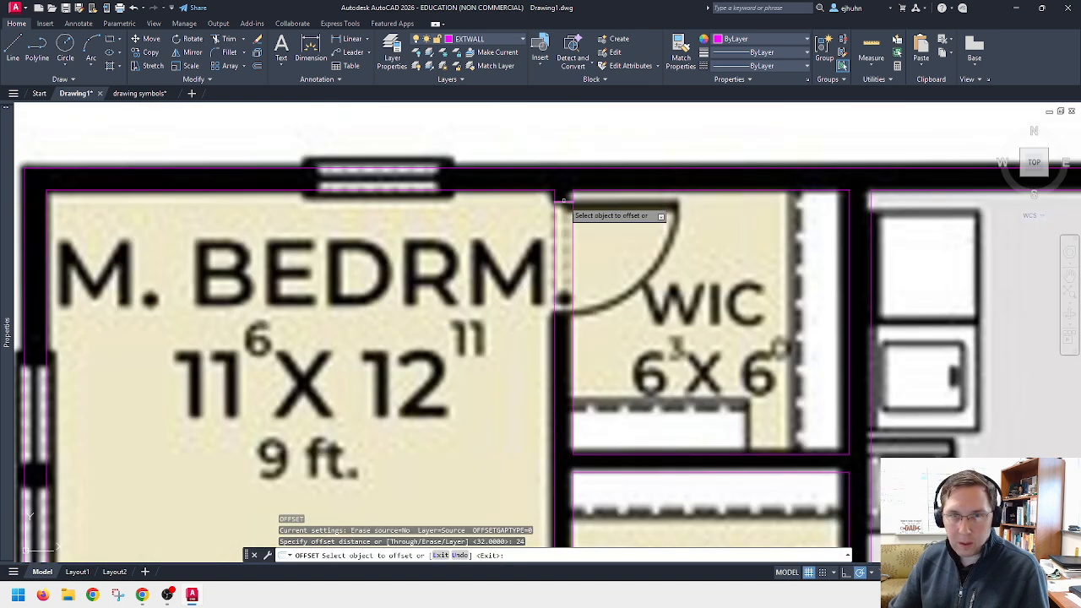
click(558, 239)
key(Escape)
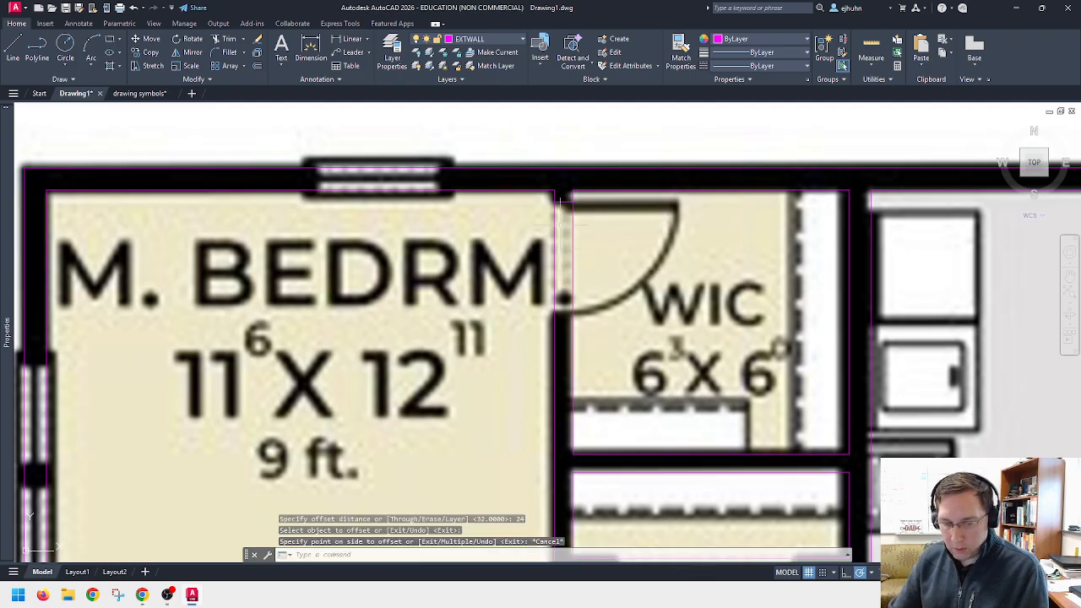
Step: Offset the WIC door's upper jamb line 30 units downward to mark the opposite jamb
key(Return)
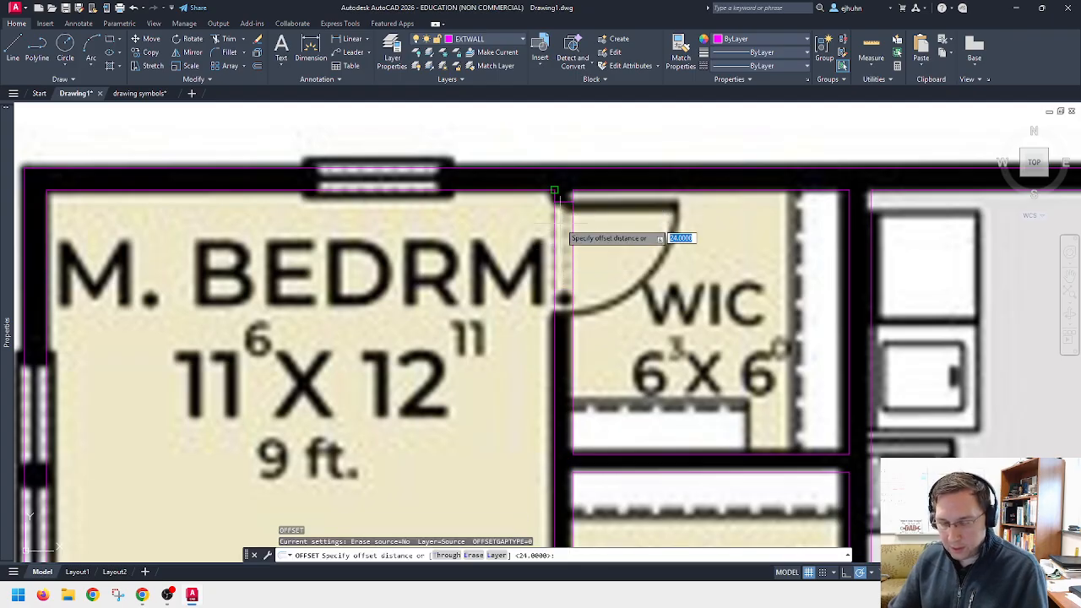
text(30)
key(Return)
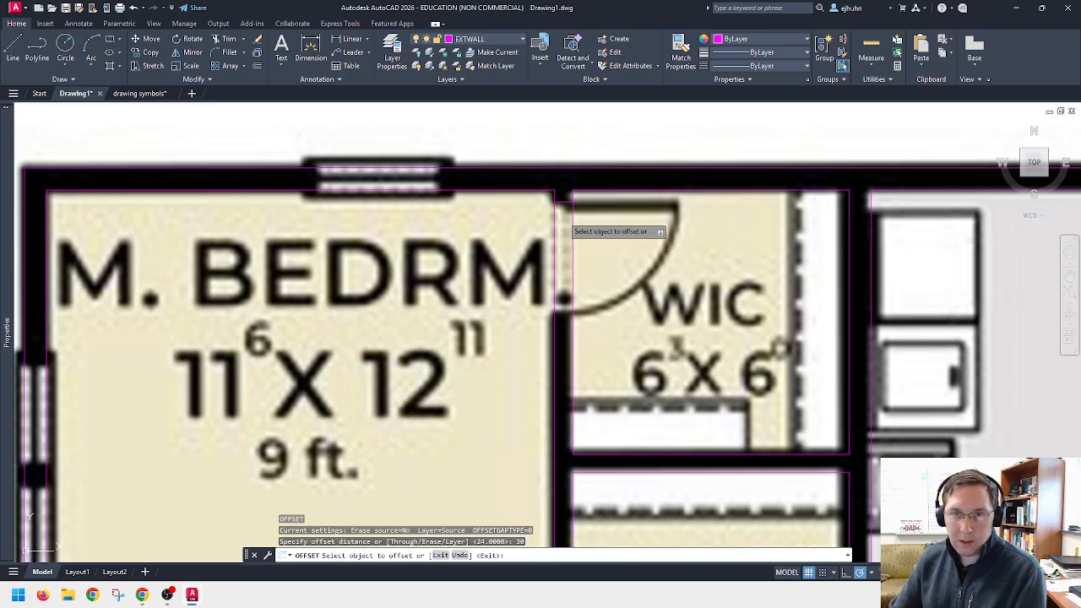
click(565, 215)
click(571, 251)
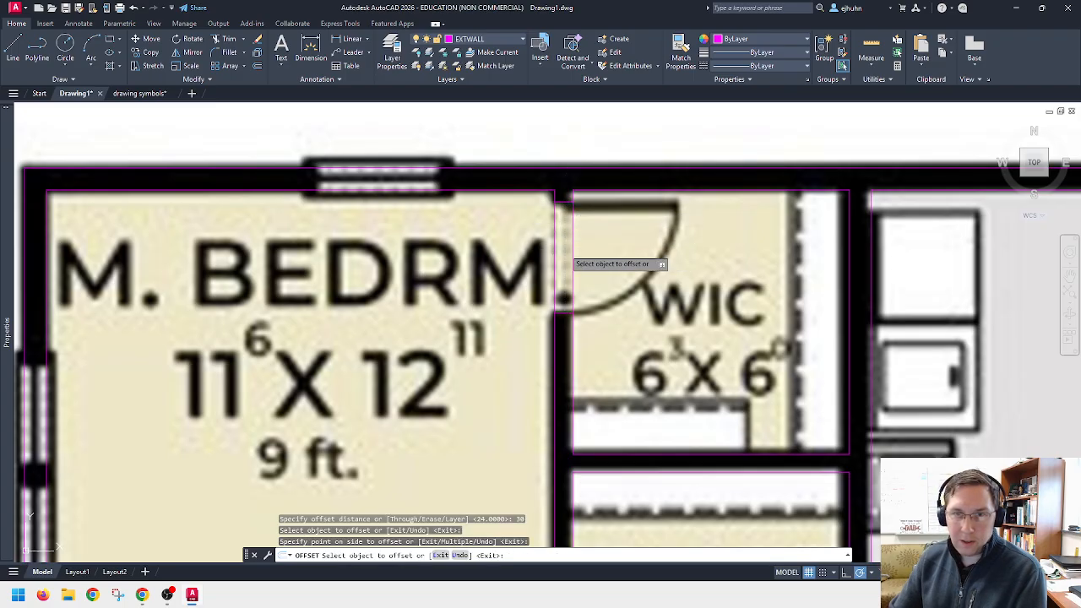
scroll(572, 255, down, 2)
middle_drag(610, 296, 608, 237)
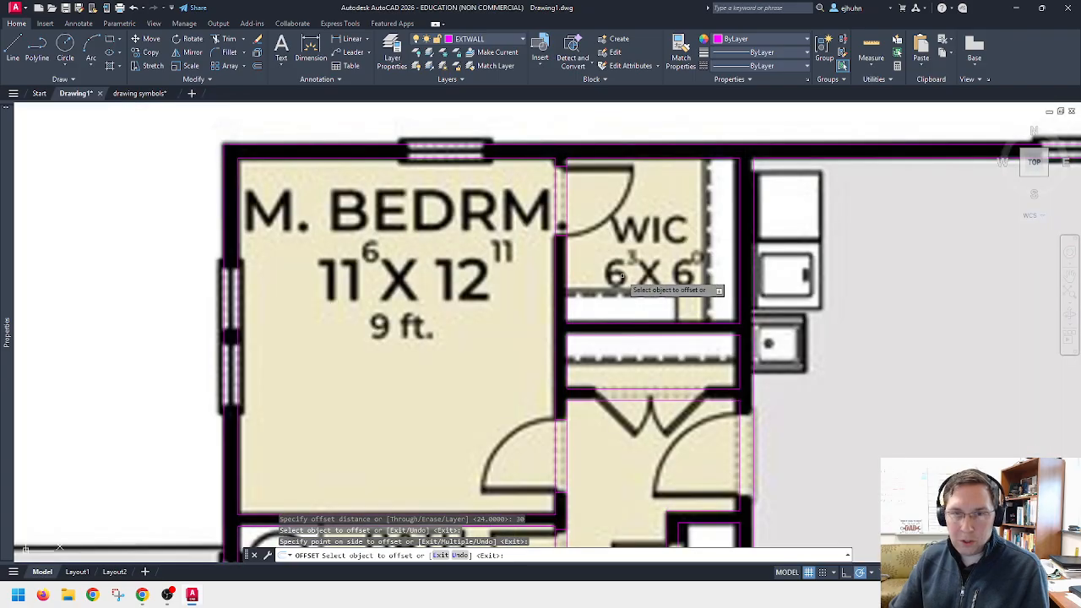
key(Escape)
Step: Draw a center line across the hall closet wall at the middle of the bifold door opening, starting with the Nearest snap
middle_drag(620, 301, 617, 237)
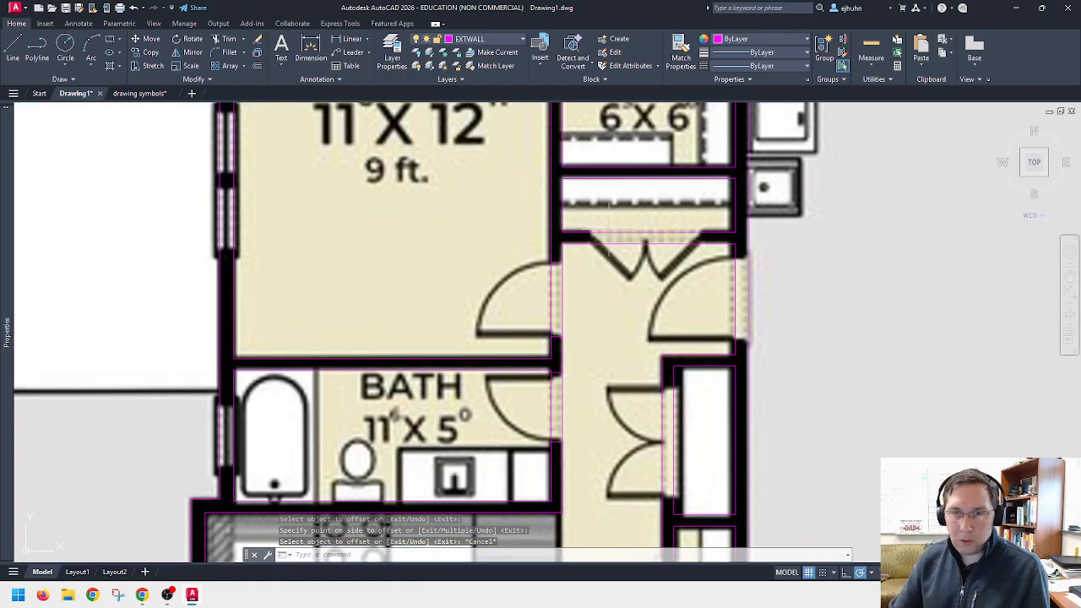
mouse_move(641, 281)
middle_down()
mouse_move(626, 375)
mouse_move(637, 243)
middle_up()
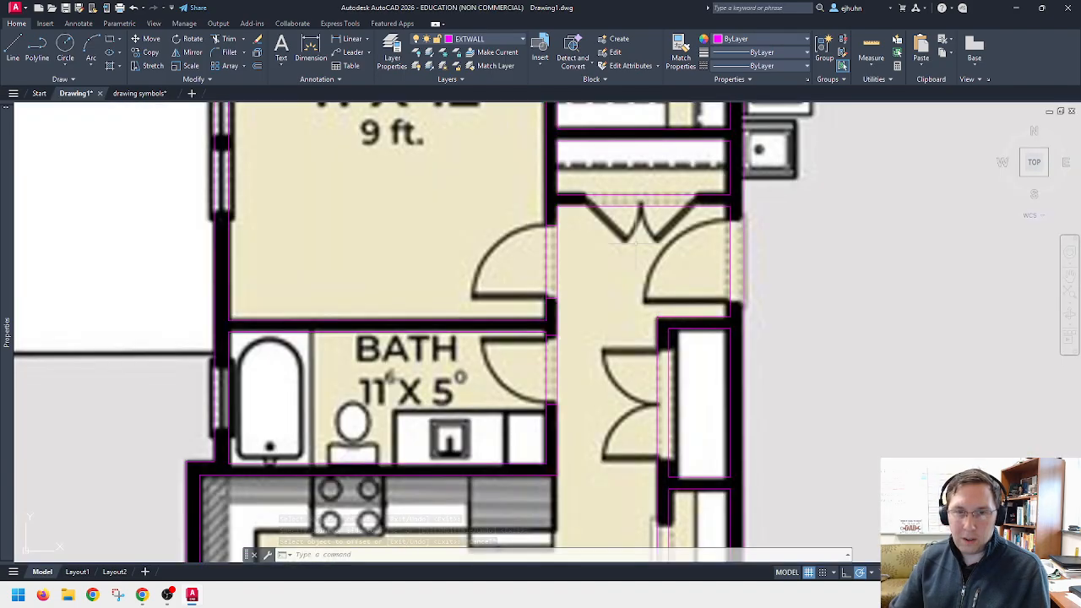
middle_drag(635, 198, 624, 309)
mouse_move(632, 233)
middle_down()
mouse_move(627, 307)
mouse_move(616, 190)
middle_up()
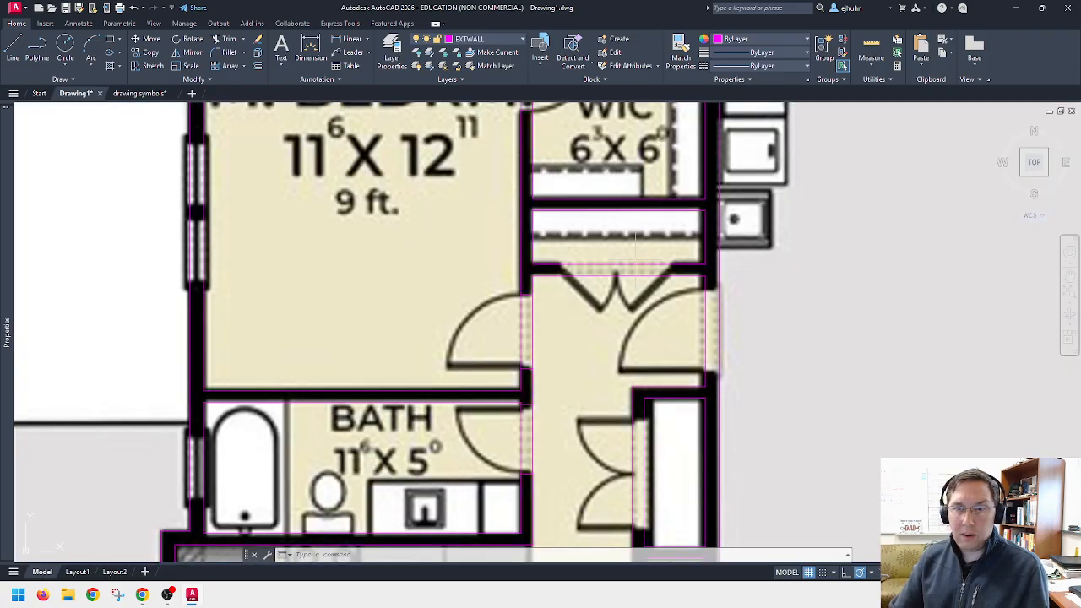
scroll(638, 253, up, 2)
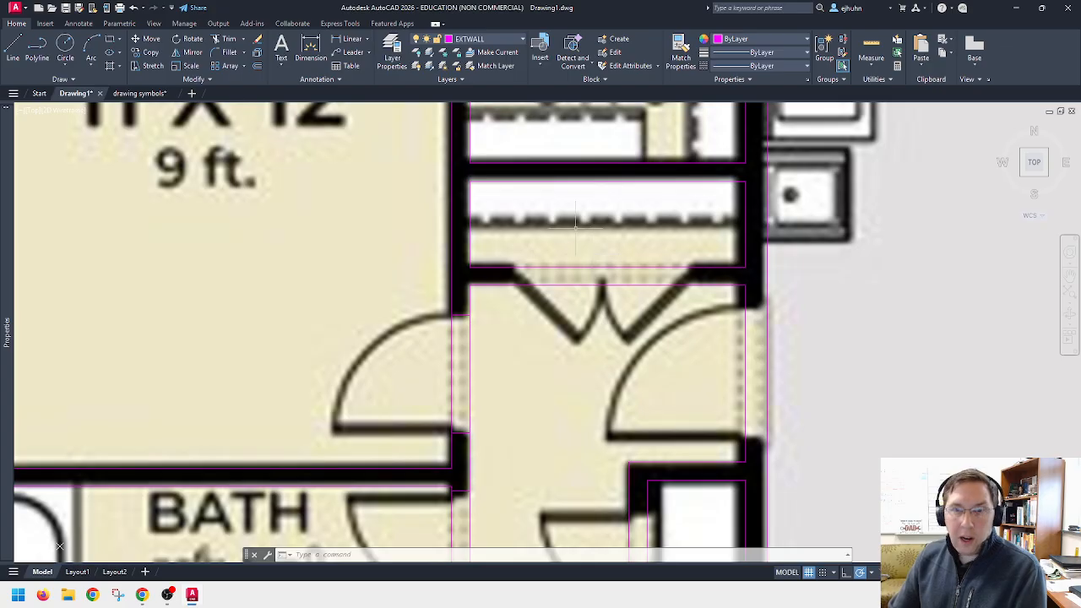
middle_drag(602, 292, 600, 177)
middle_drag(600, 343, 588, 168)
middle_drag(584, 308, 594, 384)
middle_drag(597, 217, 593, 365)
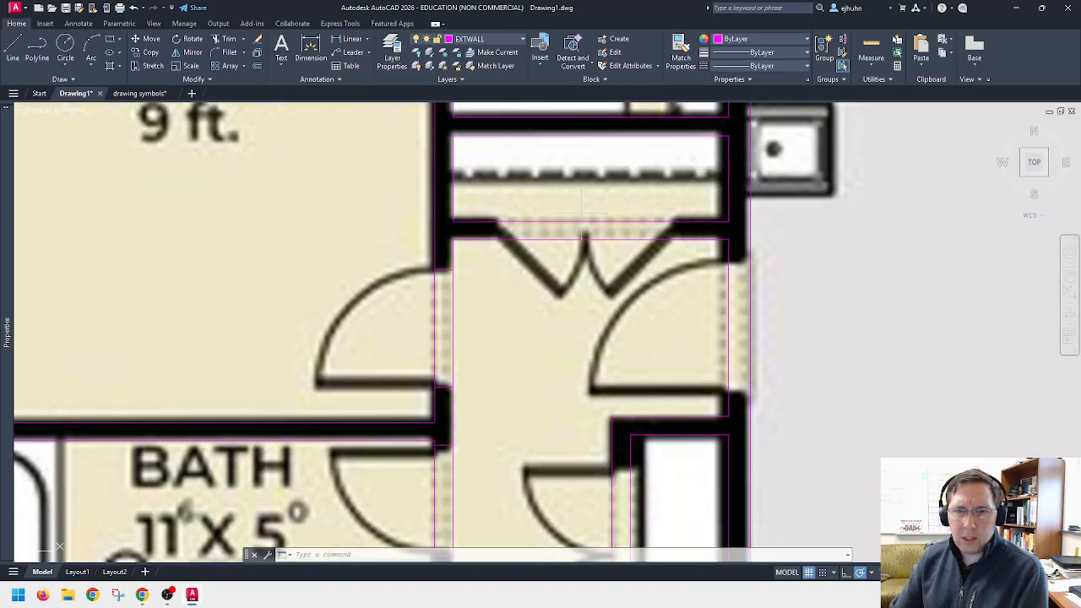
scroll(583, 212, up, 2)
text(l)
key(Return)
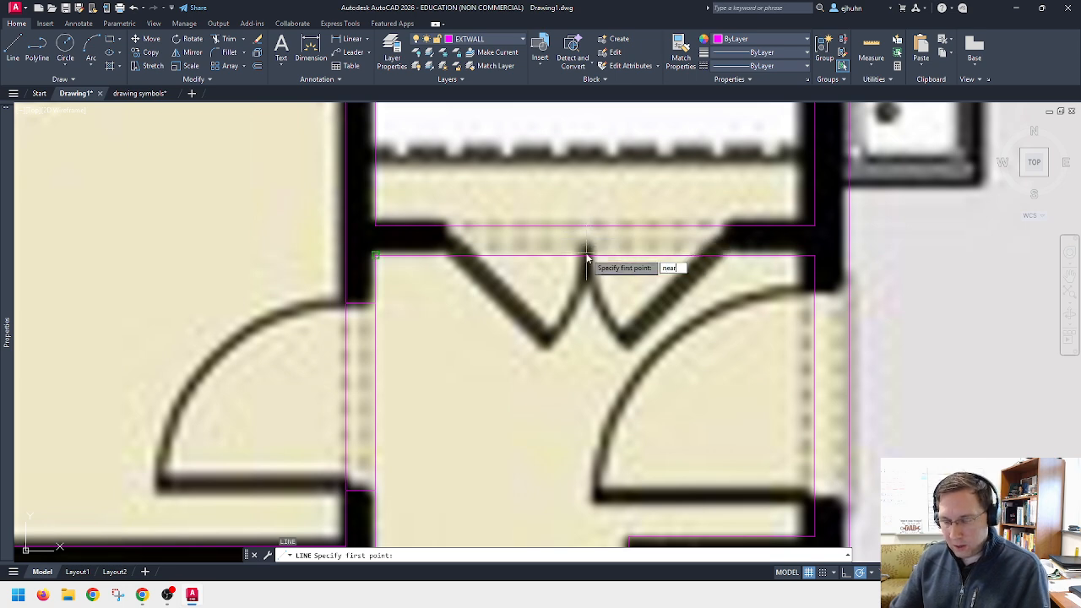
text(near)
key(Return)
click(587, 255)
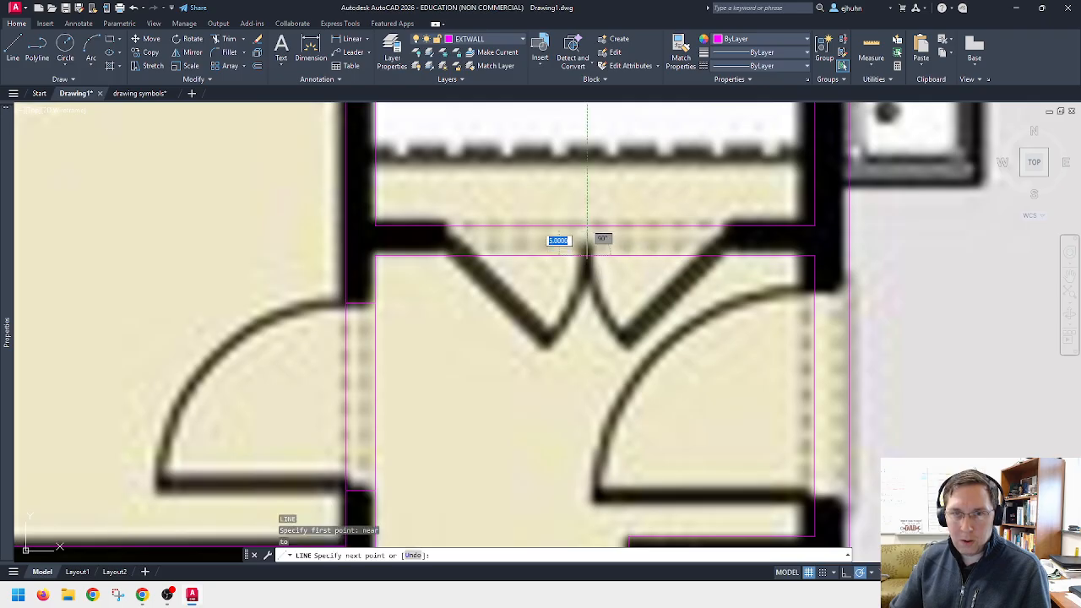
click(588, 226)
key(Escape)
Step: Offset the bifold closet opening's center line 24 units to both sides to mark its two jambs
text(o)
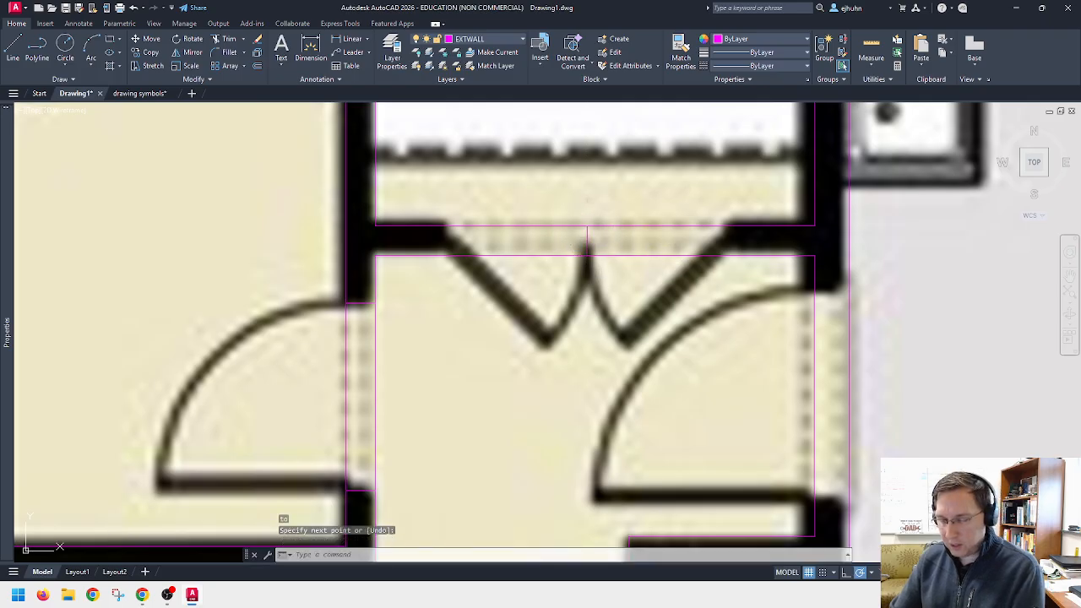
key(Return)
text(24)
key(Return)
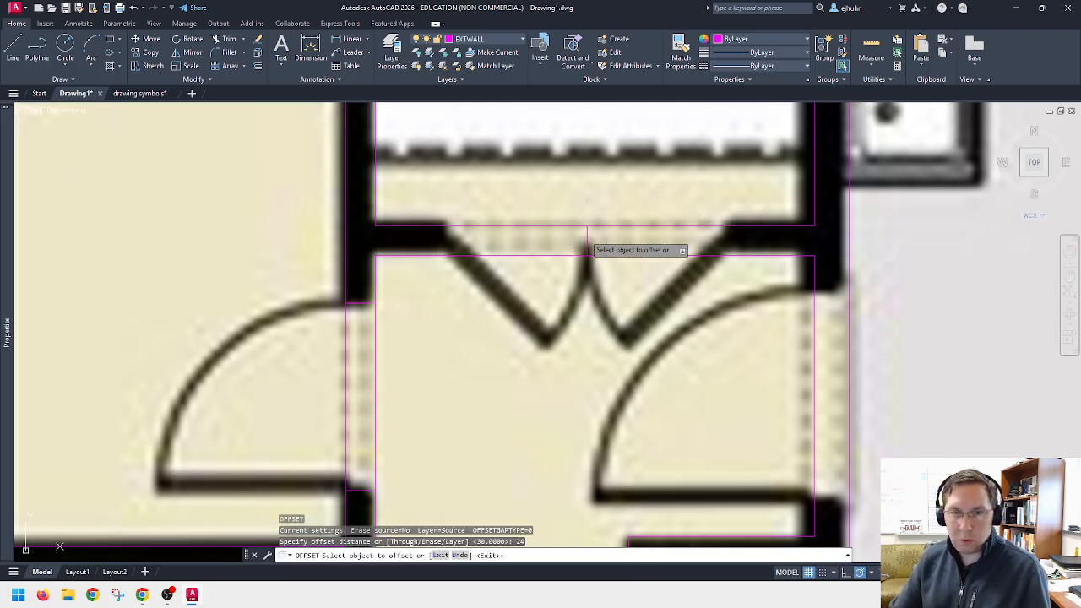
click(623, 251)
click(624, 239)
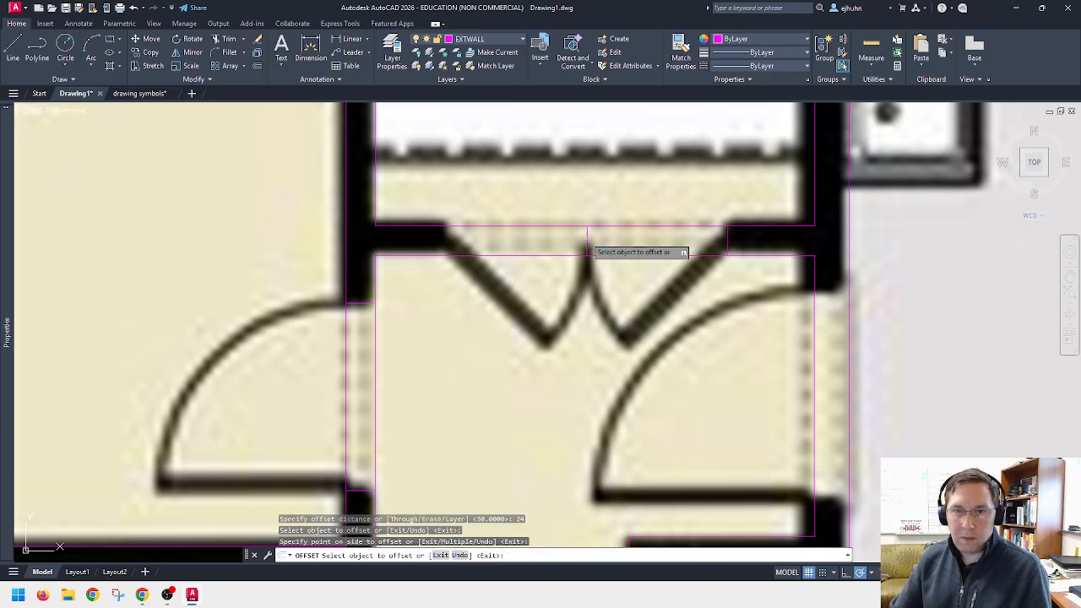
click(588, 238)
click(533, 233)
scroll(534, 236, down, 5)
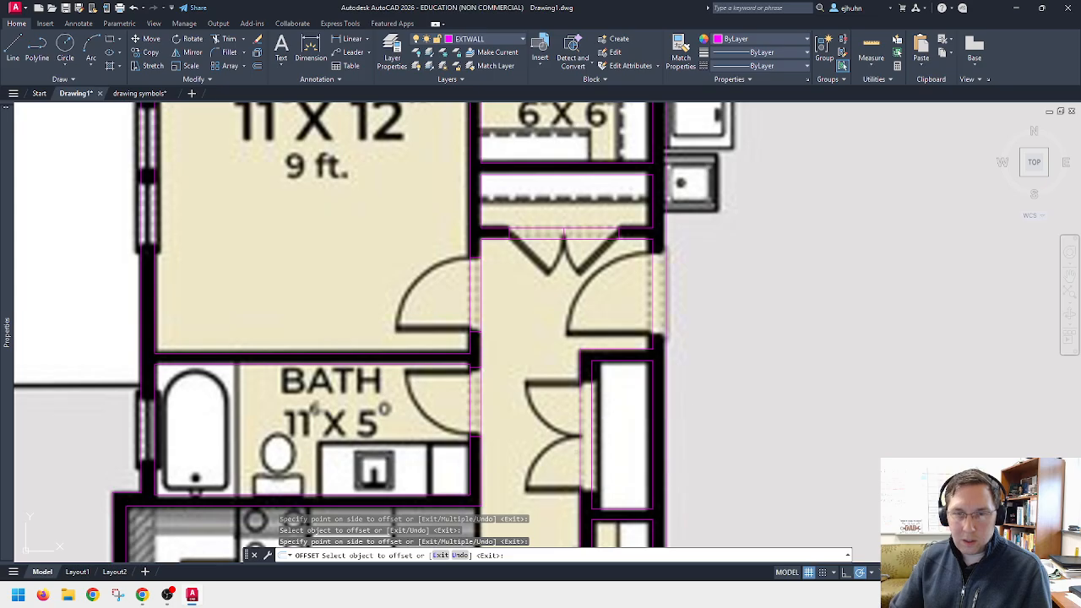
middle_drag(621, 367, 584, 350)
scroll(580, 331, up, 5)
key(Escape)
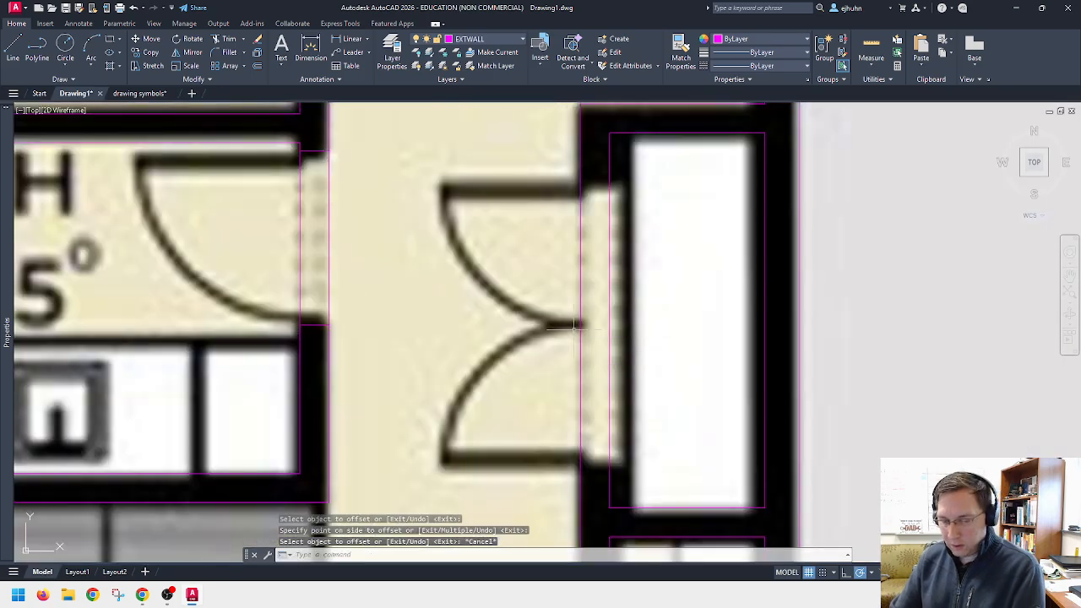
Step: Draw a center line across the wall where the hall closet's double doors meet, opposite the bath, starting with the Nearest snap
text(l)
key(Return)
text(nea)
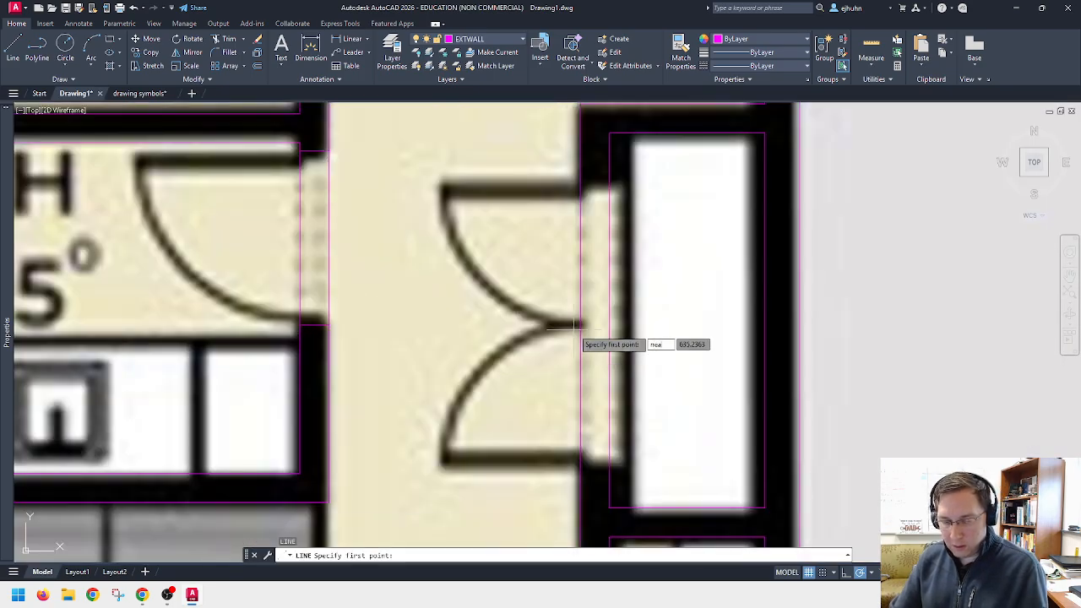
text(r)
key(Return)
click(575, 326)
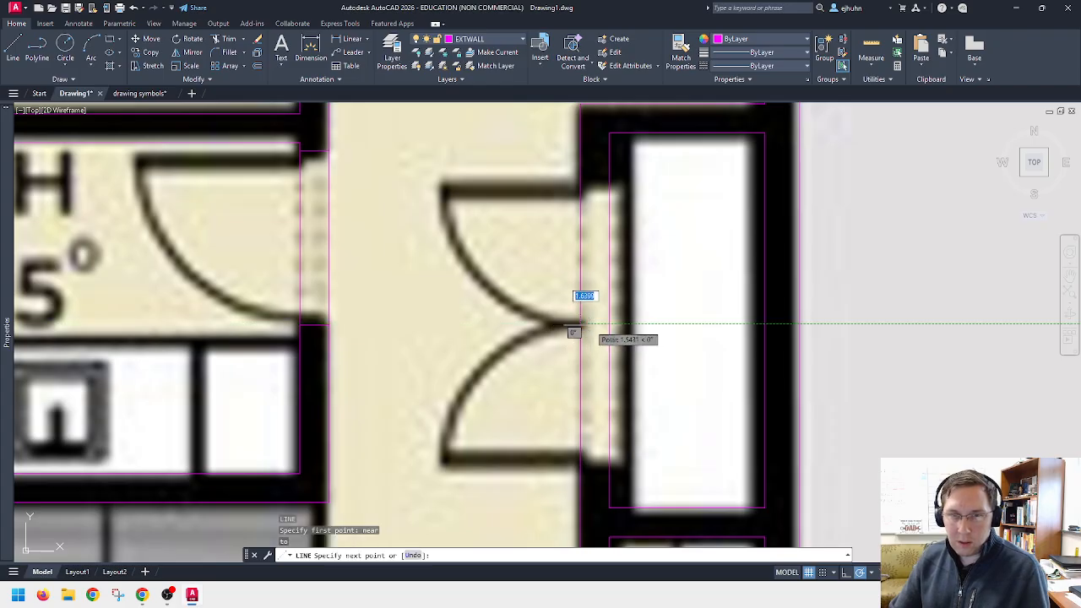
click(597, 324)
key(Escape)
Step: Offset the double-door closet's center line 24 units upward and 24 units downward to mark both jambs
text(o)
key(Return)
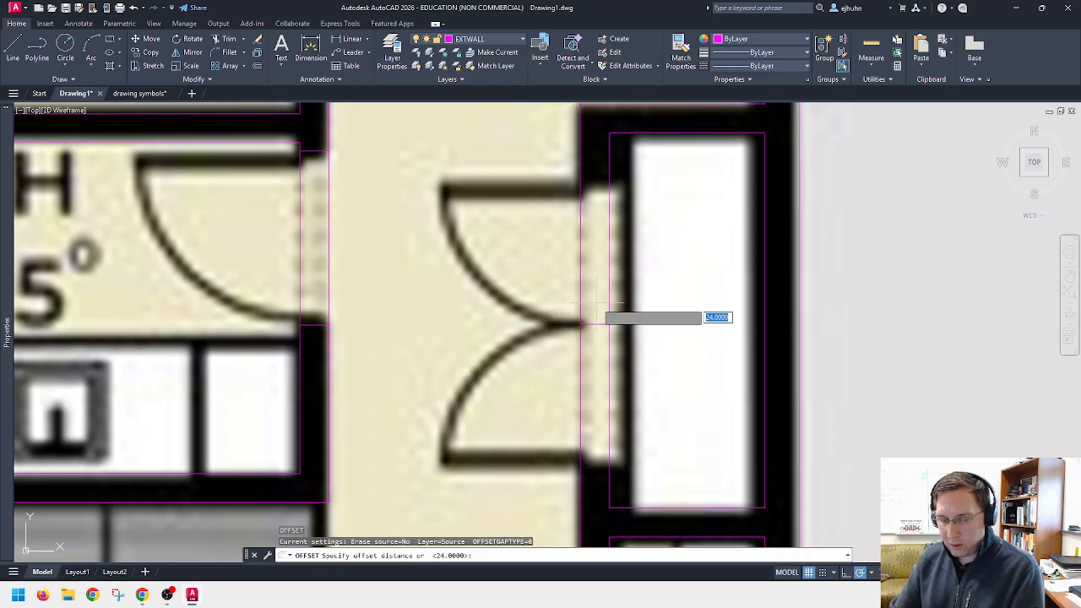
text(24)
key(Return)
click(591, 323)
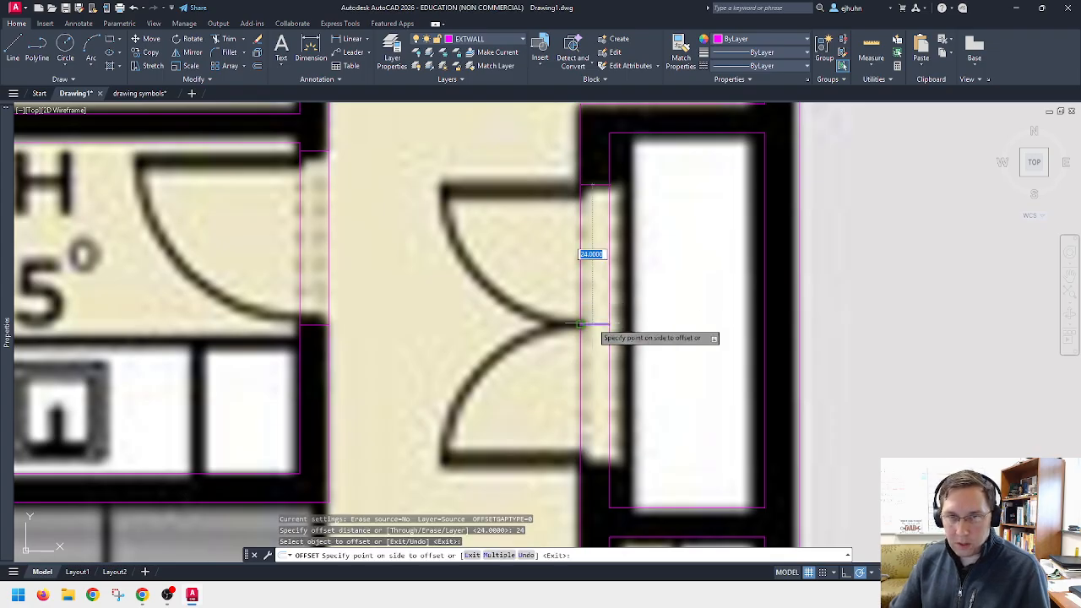
click(594, 301)
click(593, 322)
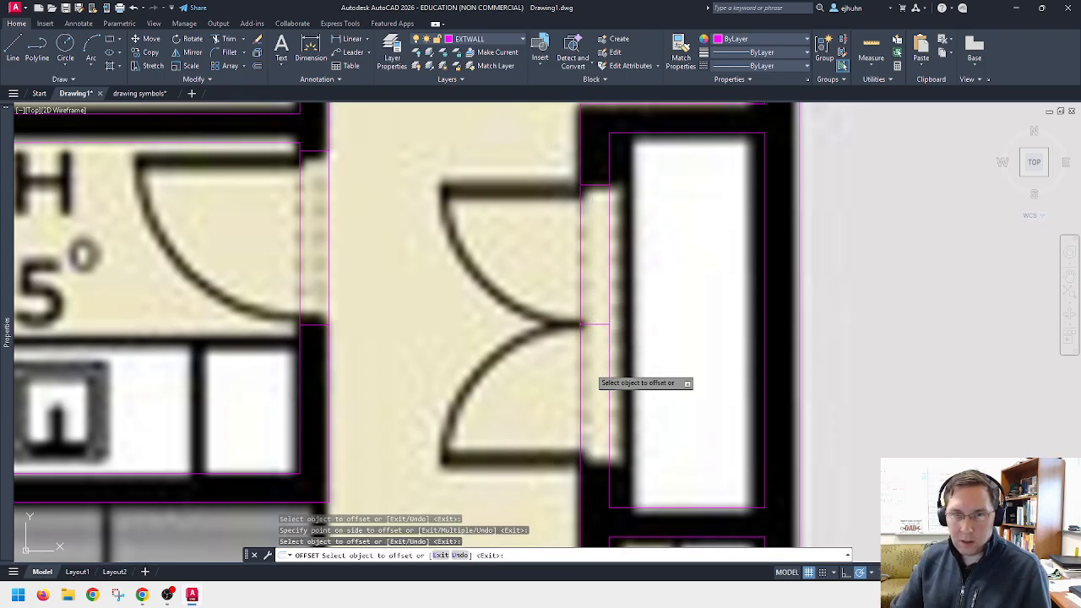
click(588, 381)
click(582, 321)
click(578, 398)
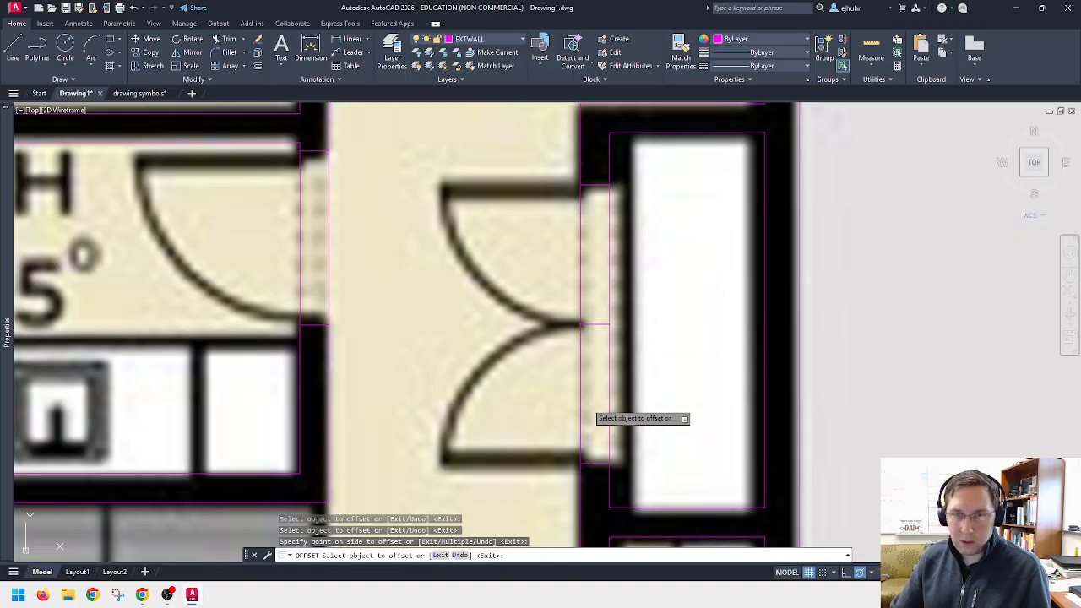
middle_drag(596, 453, 593, 267)
middle_drag(590, 385, 595, 235)
key(Escape)
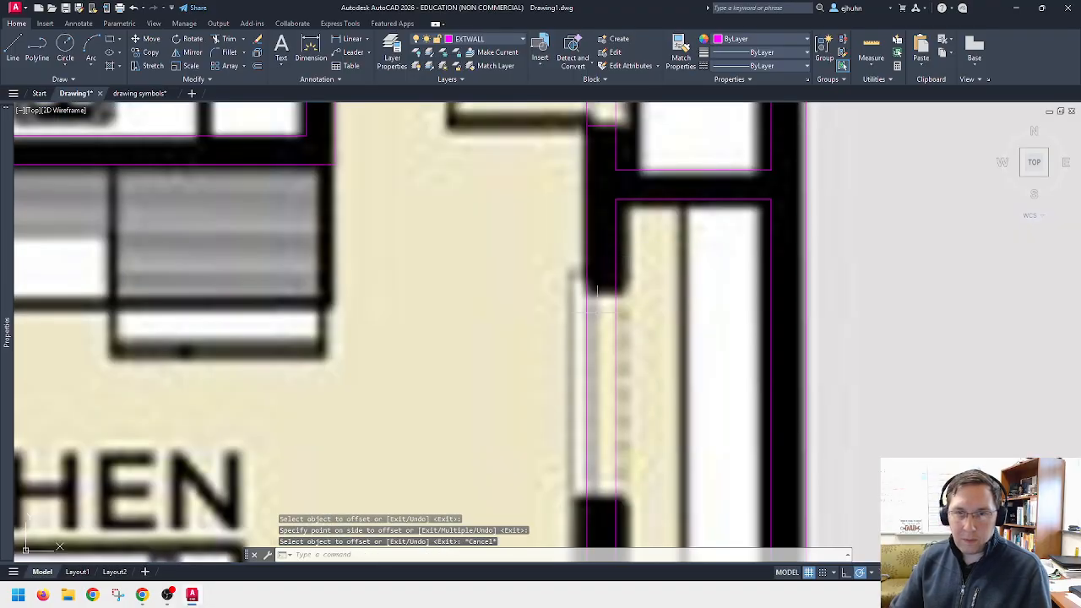
Step: Draw a jamb line across the wall at the upper edge of the closet opening beside the kitchen, starting with the Nearest snap
middle_drag(597, 314, 596, 271)
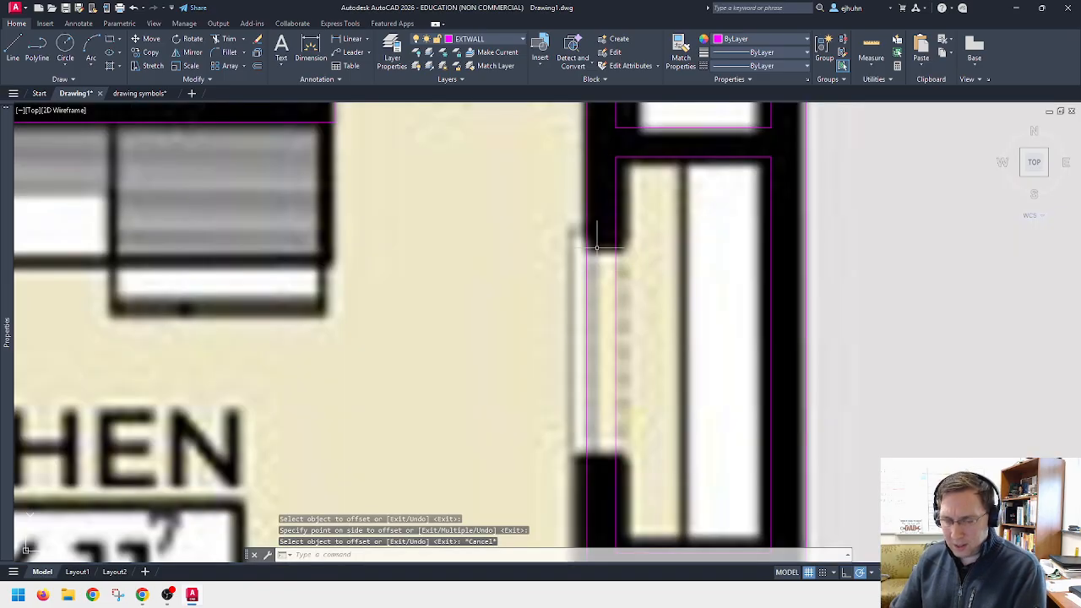
key(l)
key(Return)
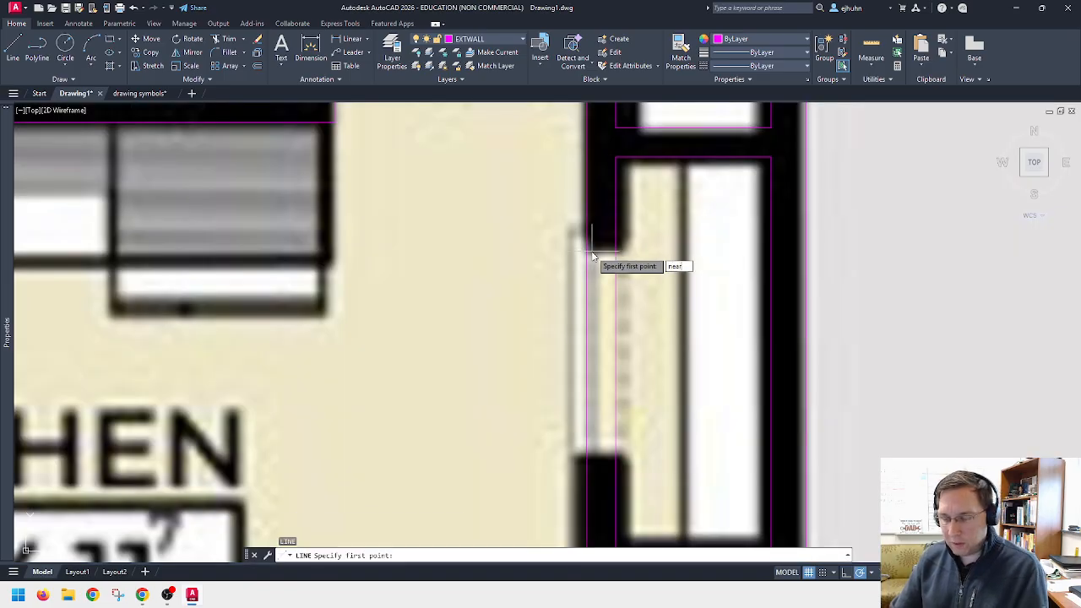
key(Return)
click(596, 249)
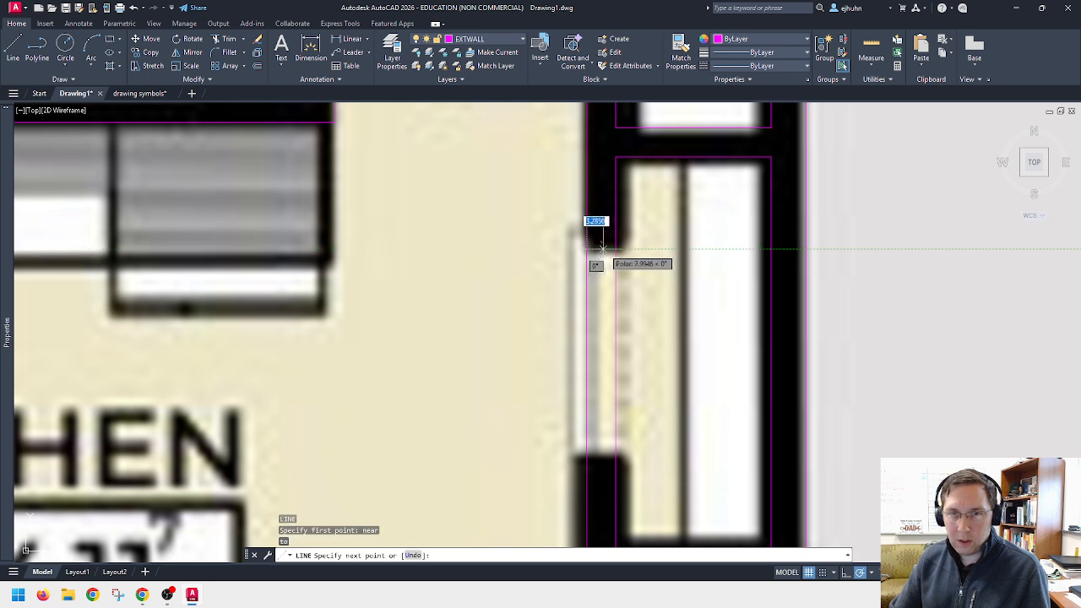
click(617, 249)
key(Escape)
key(o)
key(Return)
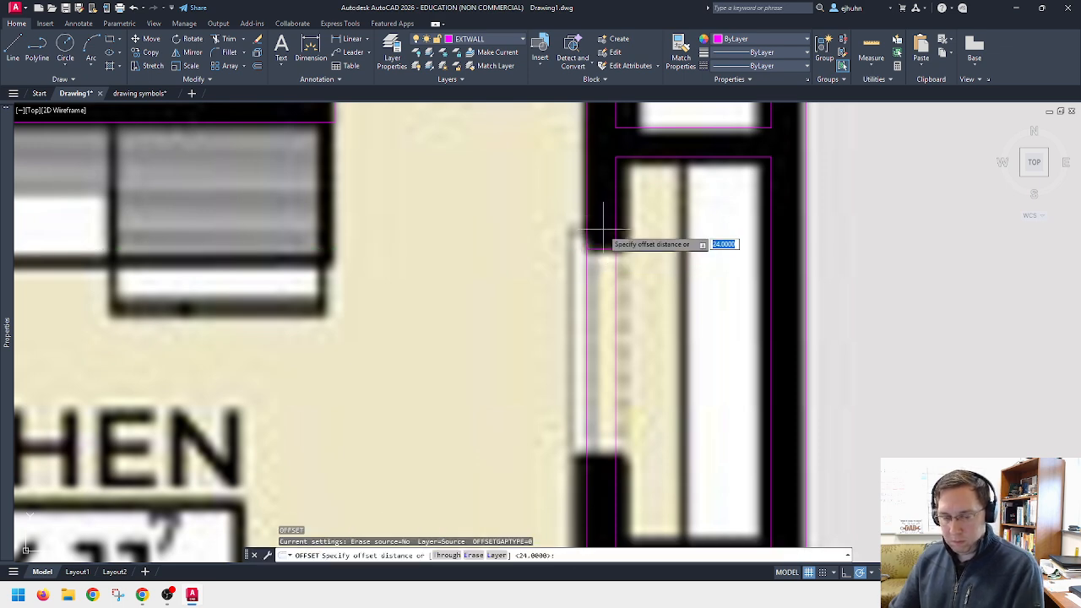
scroll(603, 228, down, 4)
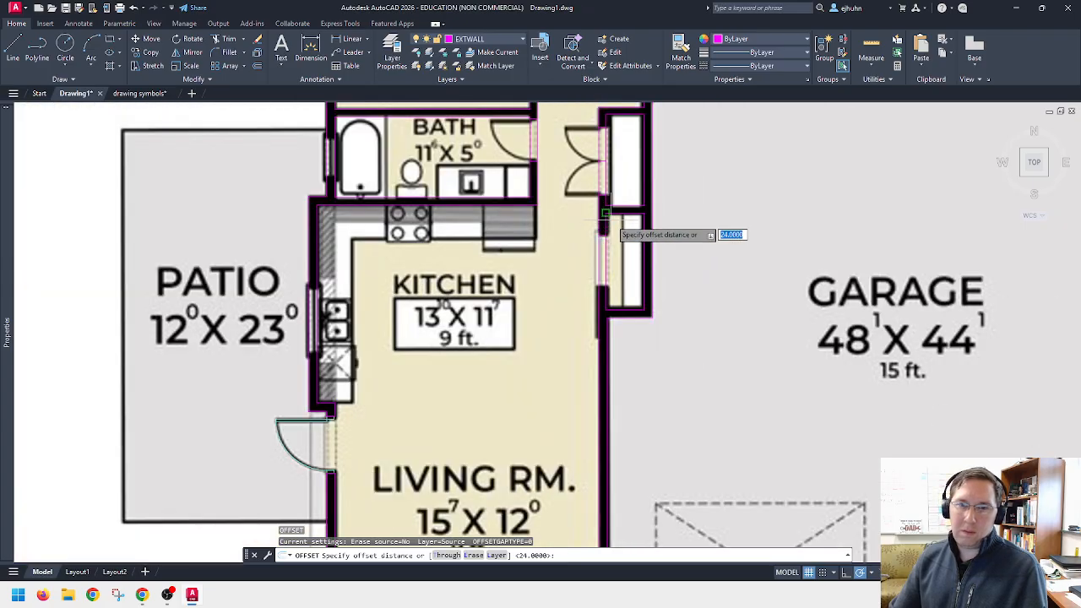
scroll(600, 228, up, 2)
text(30)
key(Return)
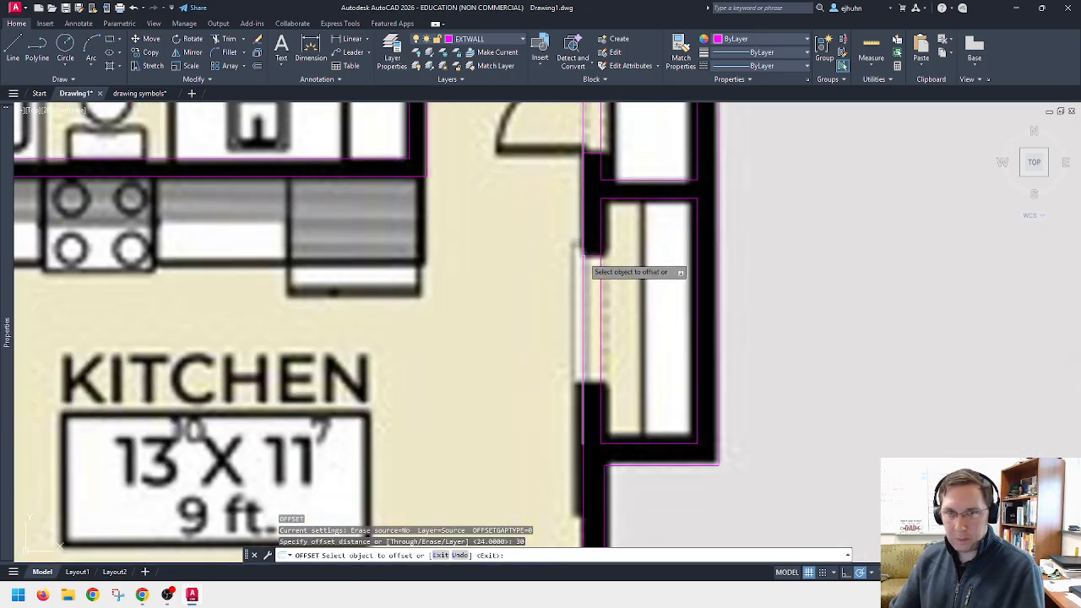
click(591, 266)
key(Escape)
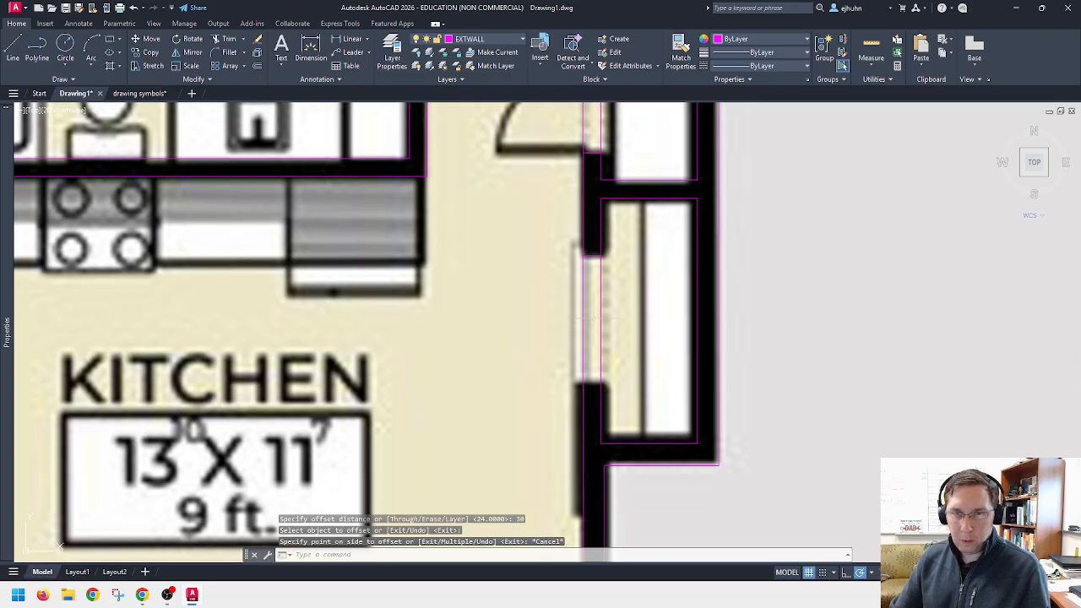
Step: Offset the kitchen-side closet opening's upper jamb line 36 units downward to mark the lower jamb
key(Return)
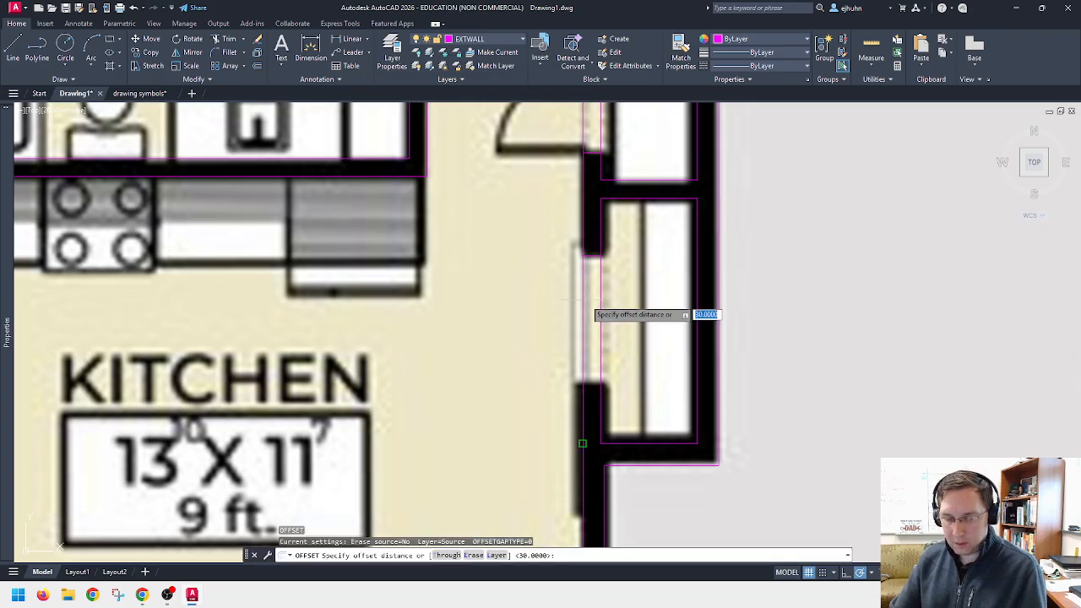
key(Return)
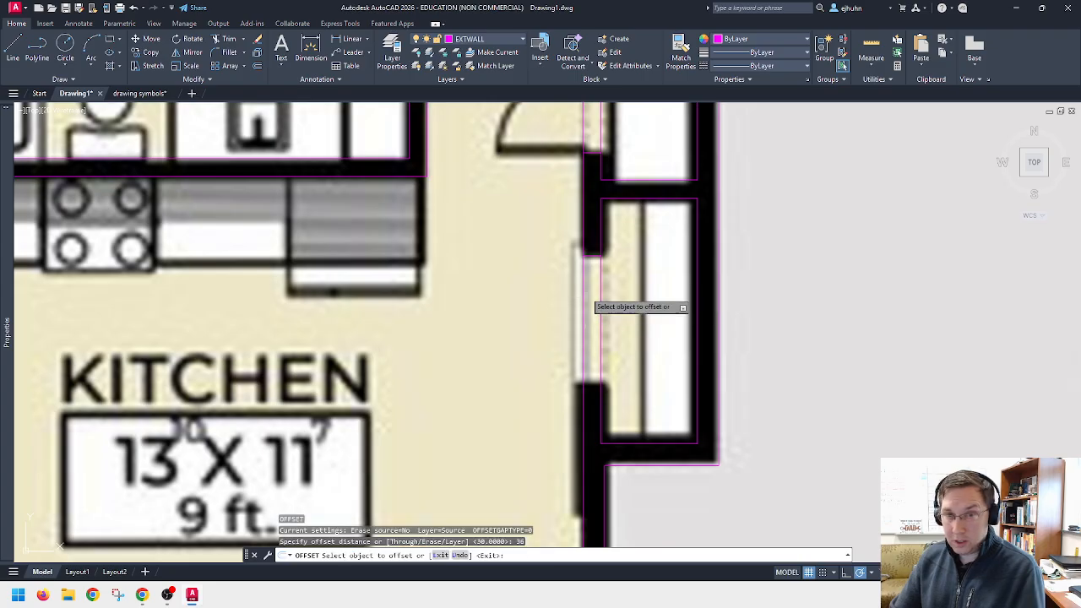
click(591, 256)
click(587, 308)
key(Escape)
Step: Draw a jamb line across the wall at the lower edge of the hall-to-garage door opening, starting with the Nearest snap
scroll(587, 308, down, 2)
scroll(591, 297, down, 3)
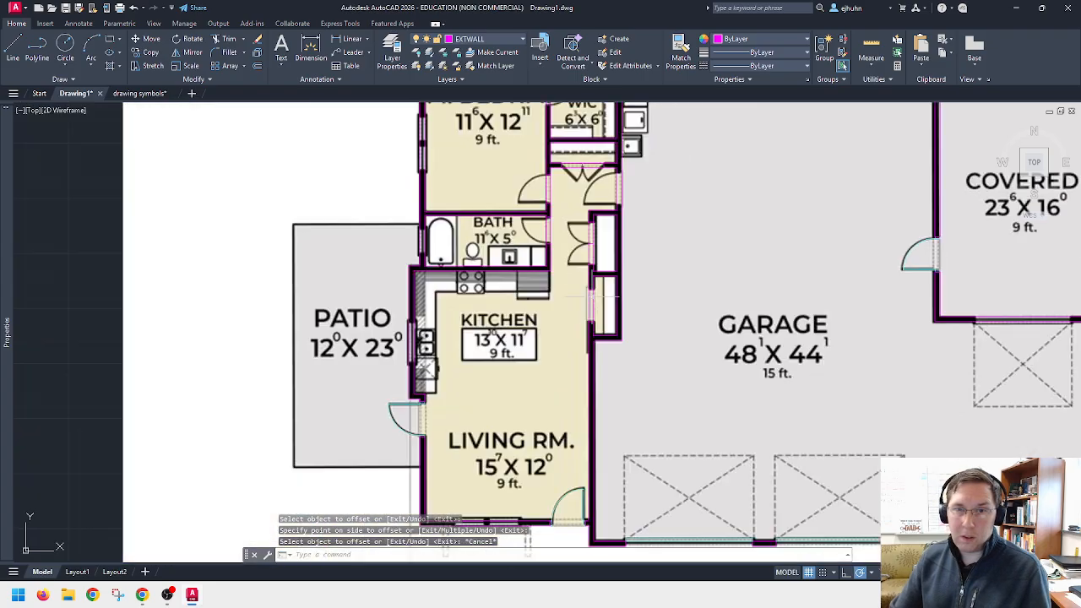
scroll(607, 175, up, 6)
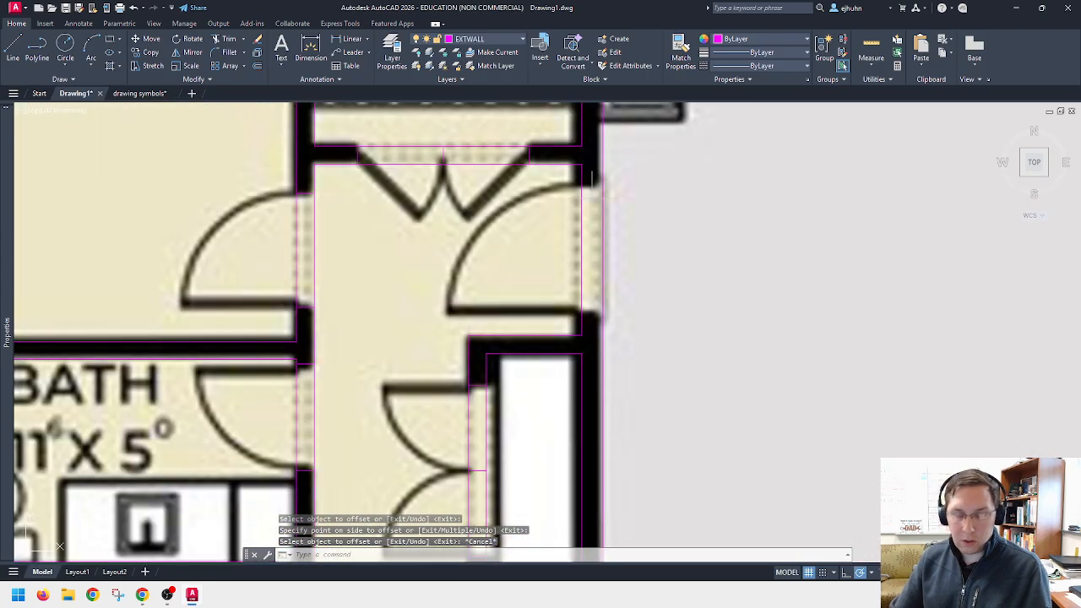
text(l)
key(Return)
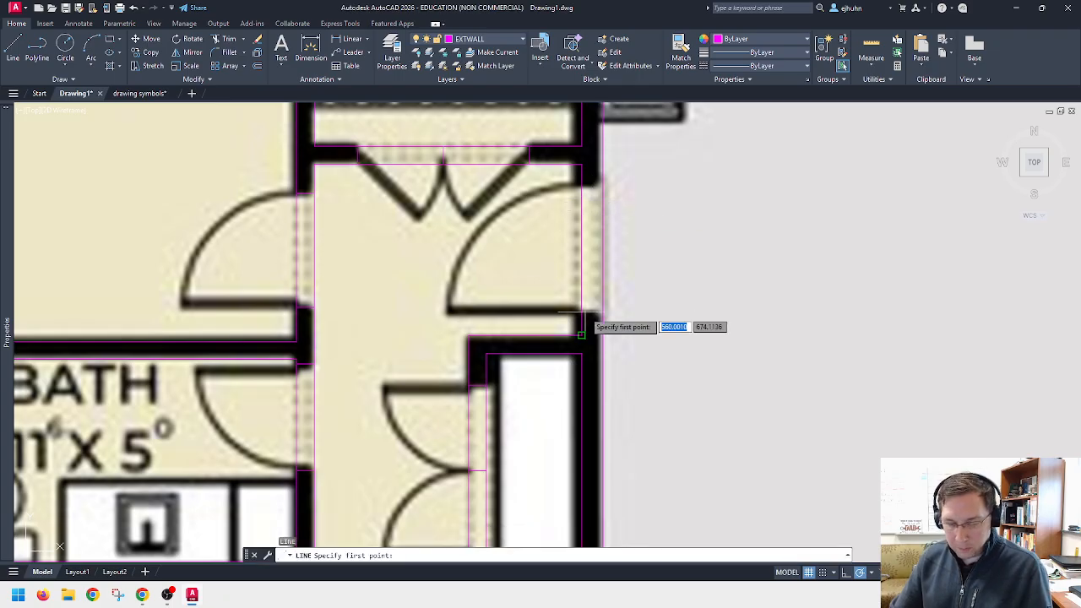
text(near)
key(Return)
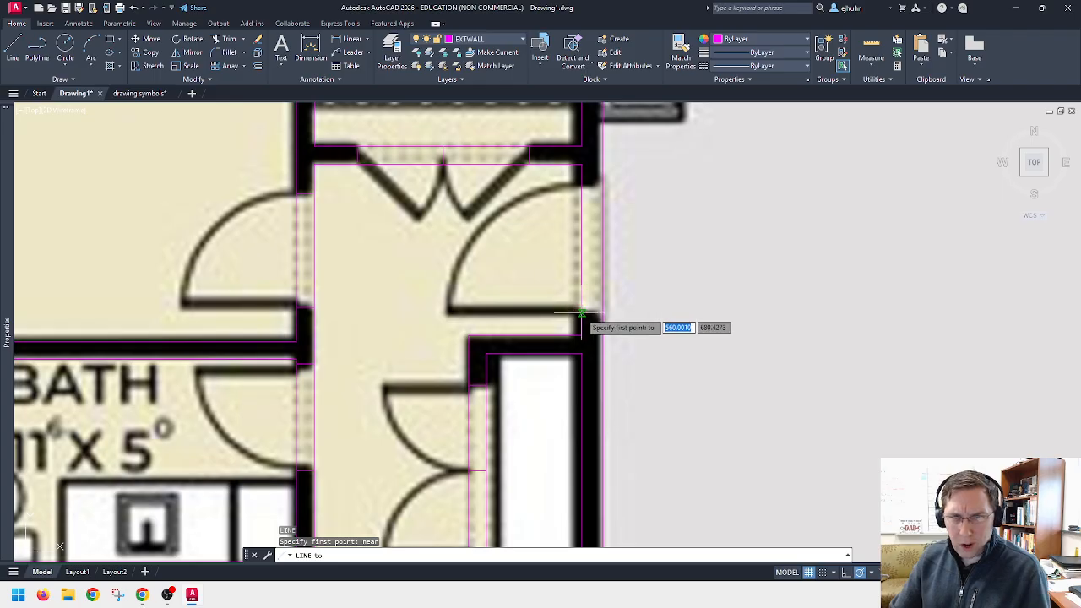
click(585, 314)
key(Escape)
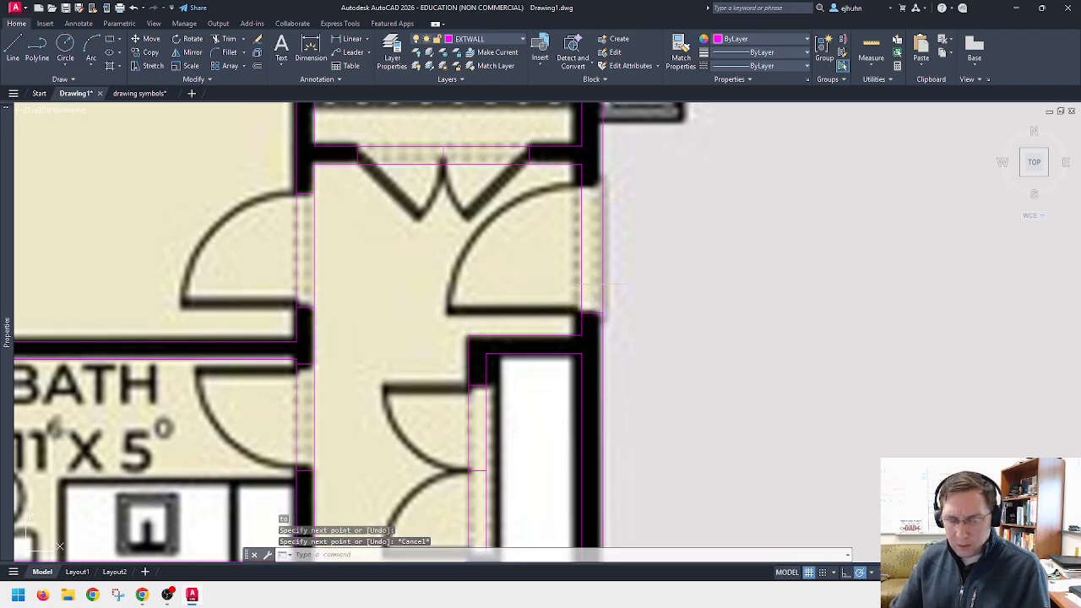
Step: Offset the hall-to-garage door's lower jamb line 36 units upward to mark the upper jamb
key(Return)
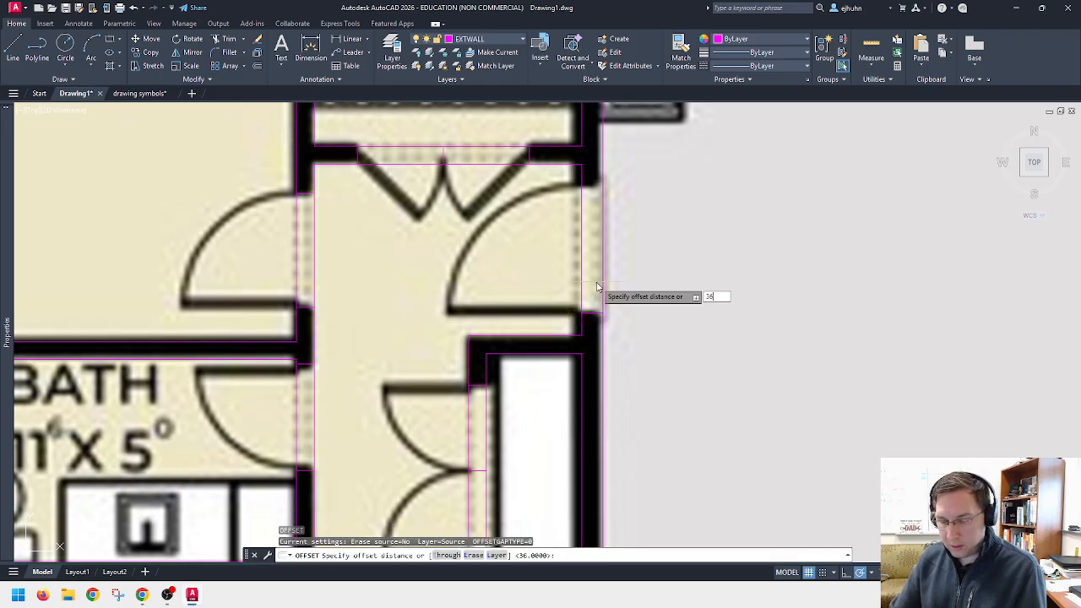
key(Return)
click(591, 313)
click(592, 250)
key(Escape)
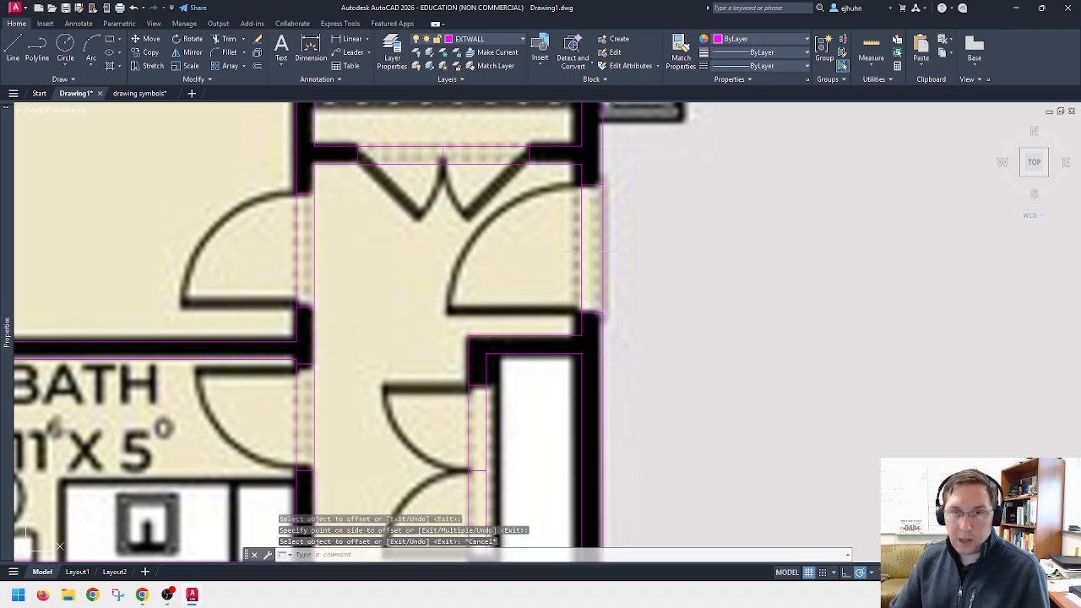
Step: Copy the door between the garage and covered area to the hall-to-garage opening, from its lower frame's midpoint to the lower jamb line's midpoint
scroll(583, 249, down, 7)
middle_drag(590, 320, 587, 383)
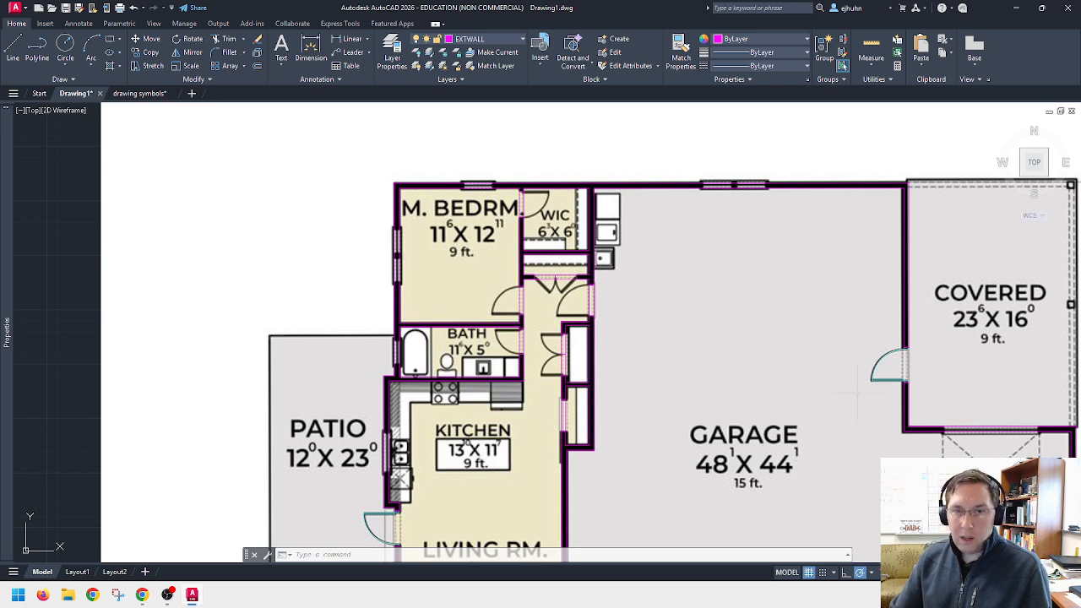
scroll(858, 394, up, 2)
middle_drag(926, 359, 890, 359)
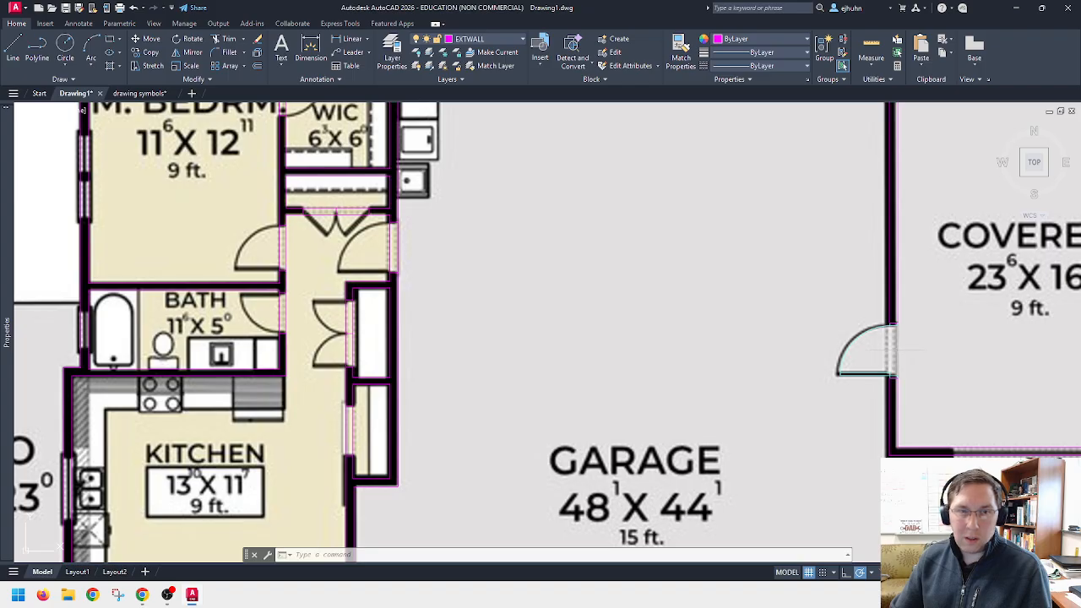
text(co)
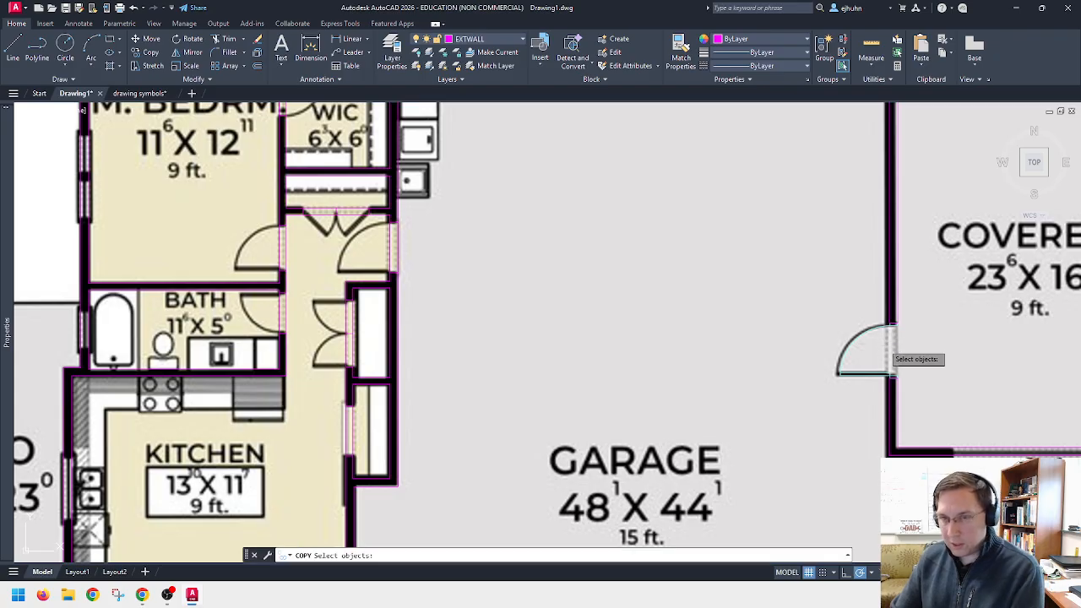
key(Return)
click(888, 372)
key(Return)
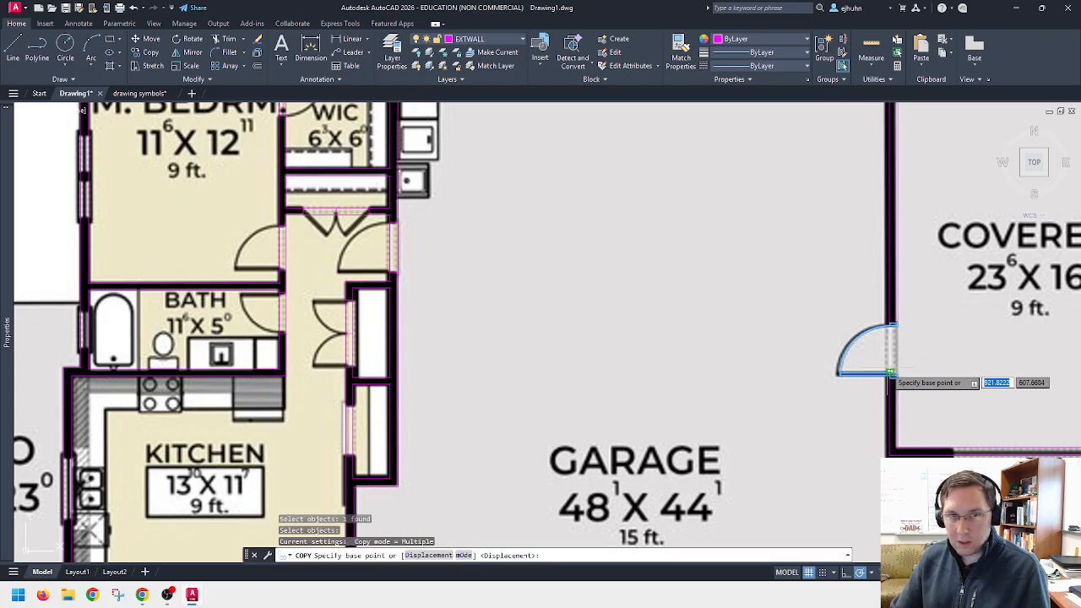
scroll(889, 380, up, 6)
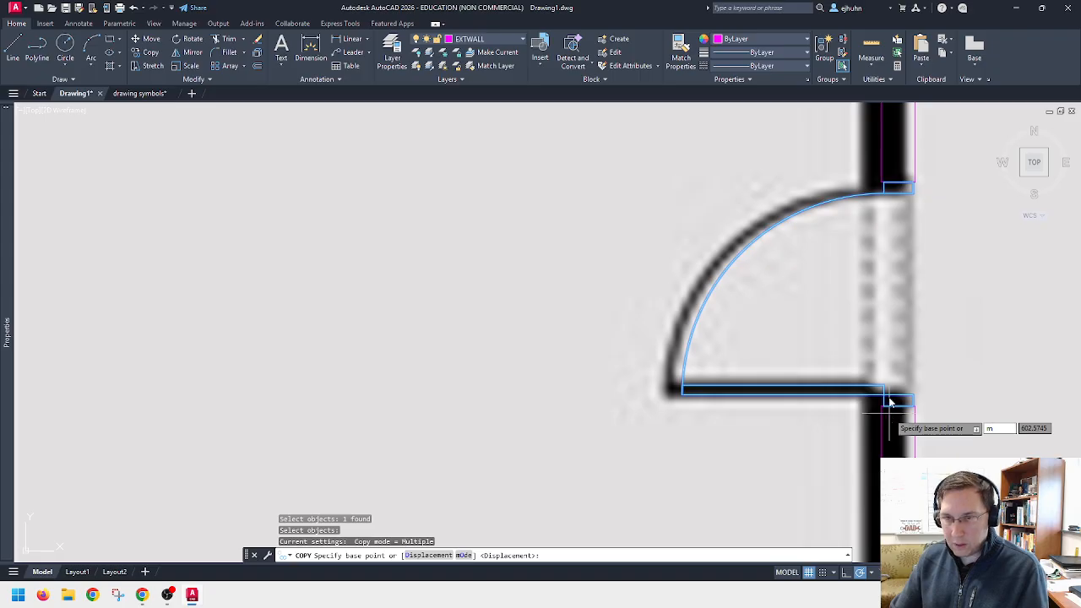
text(mid)
key(Return)
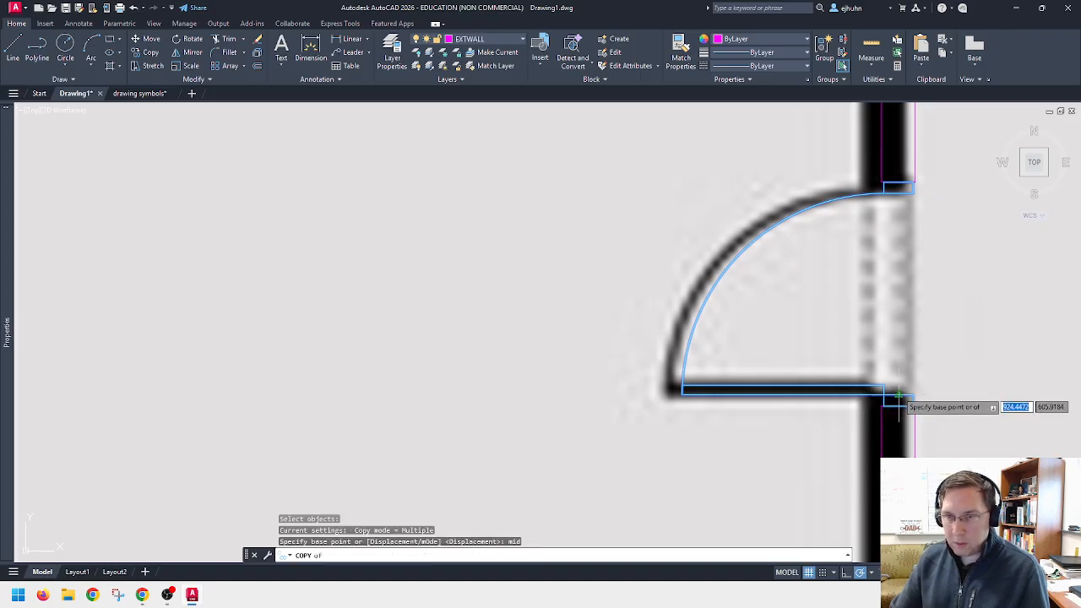
click(894, 398)
scroll(893, 395, down, 6)
scroll(409, 289, up, 5)
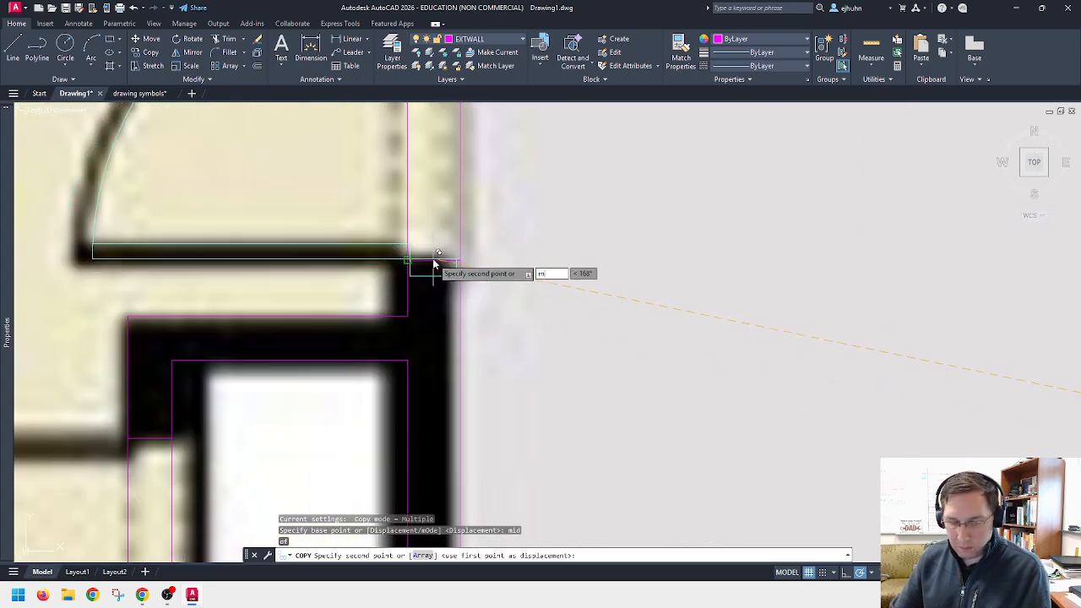
text(mid)
key(Return)
click(436, 267)
key(Escape)
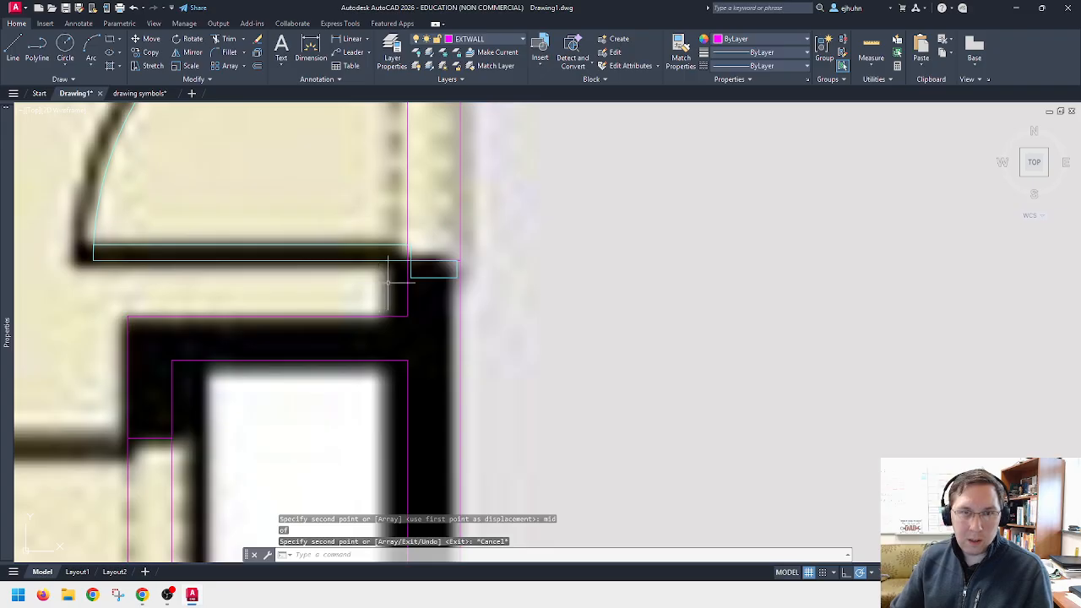
Step: Move the hall-to-garage door's lower jamb line from its midpoint down 2 units to the outer edge of the door frame
scroll(408, 270, up, 2)
text(m)
key(Return)
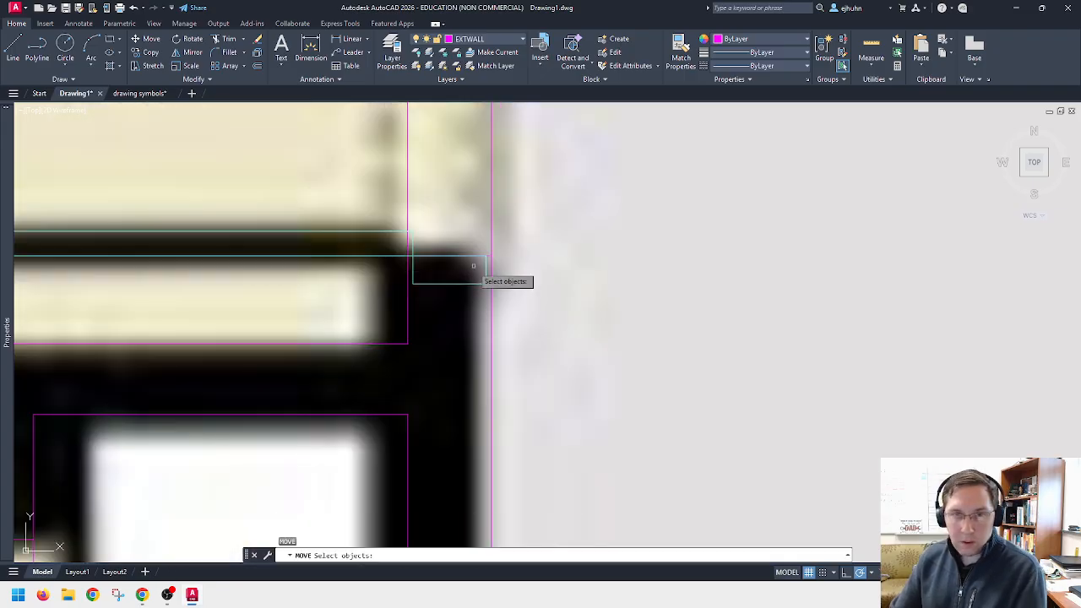
click(457, 254)
key(Return)
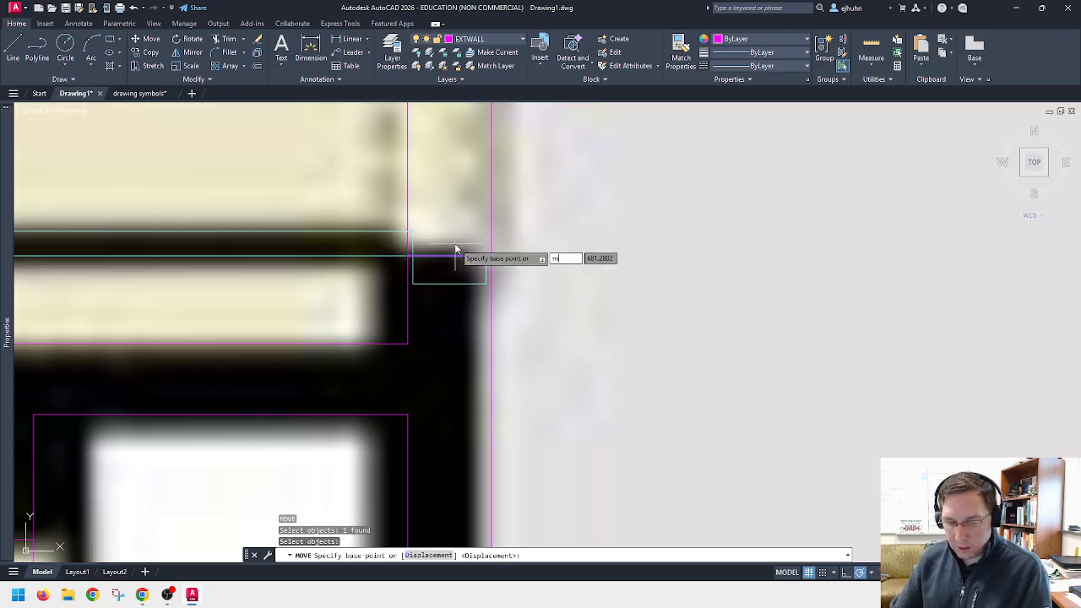
text(mid)
key(Return)
click(449, 254)
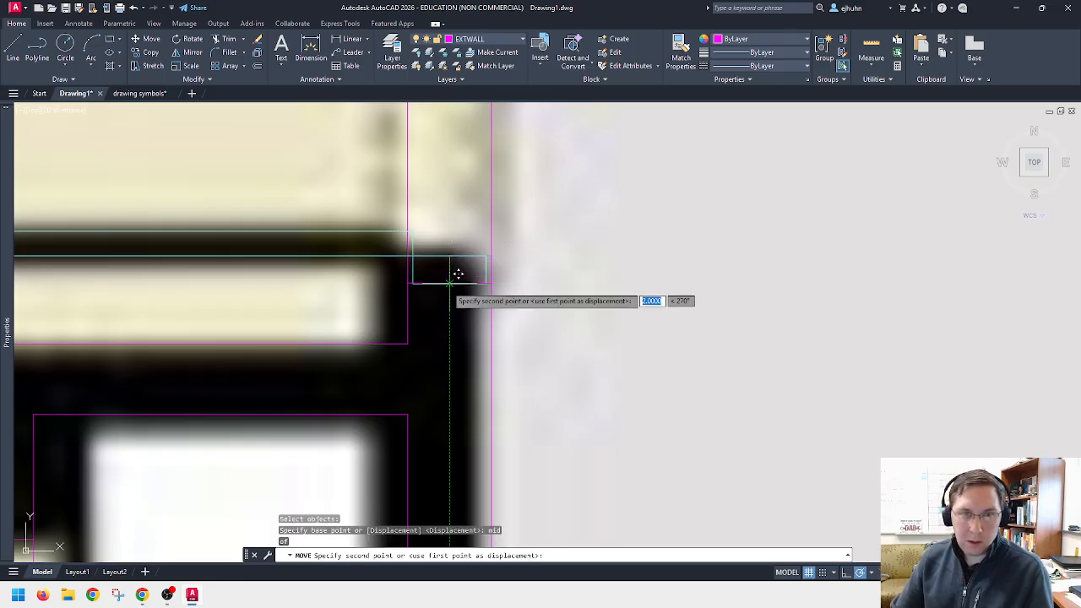
key(Escape)
Step: Move the hall-to-garage door's upper jamb line from its midpoint up to the outer edge of the door frame
scroll(459, 273, down, 3)
scroll(466, 150, up, 6)
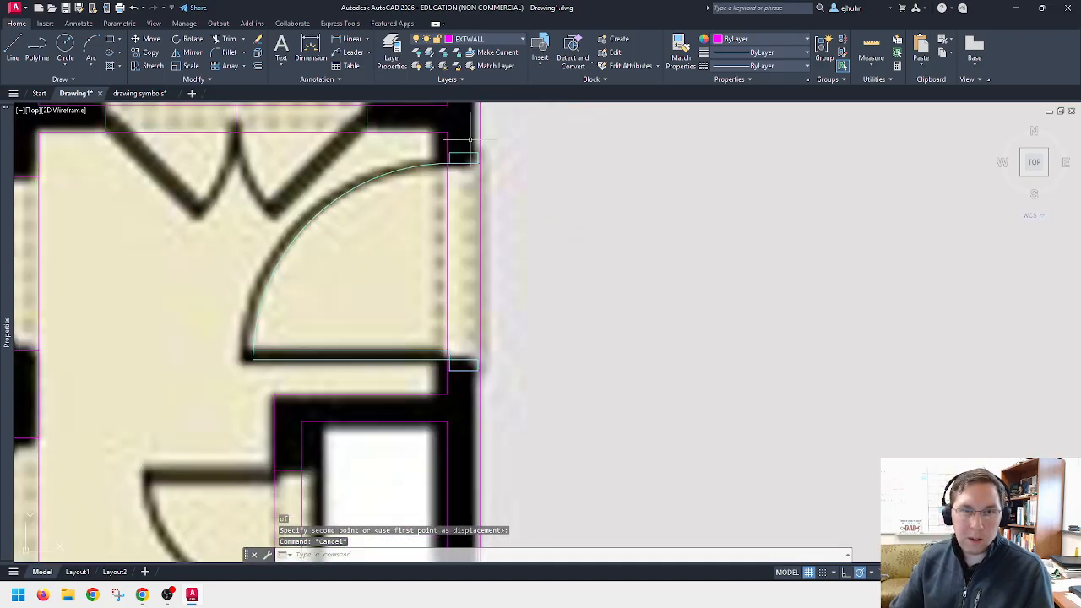
text(m)
key(Return)
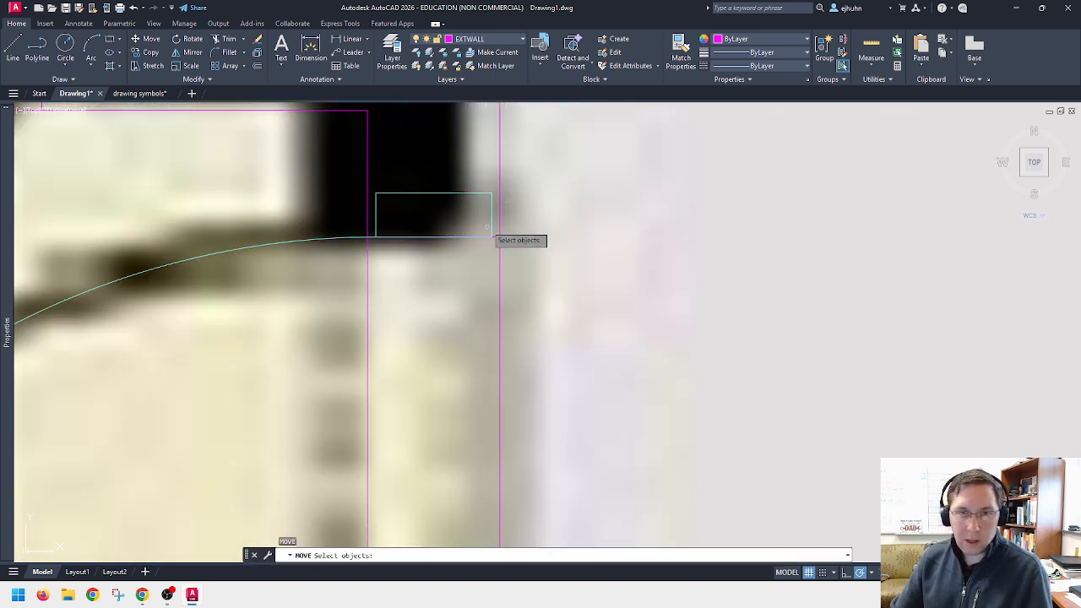
click(495, 236)
key(Return)
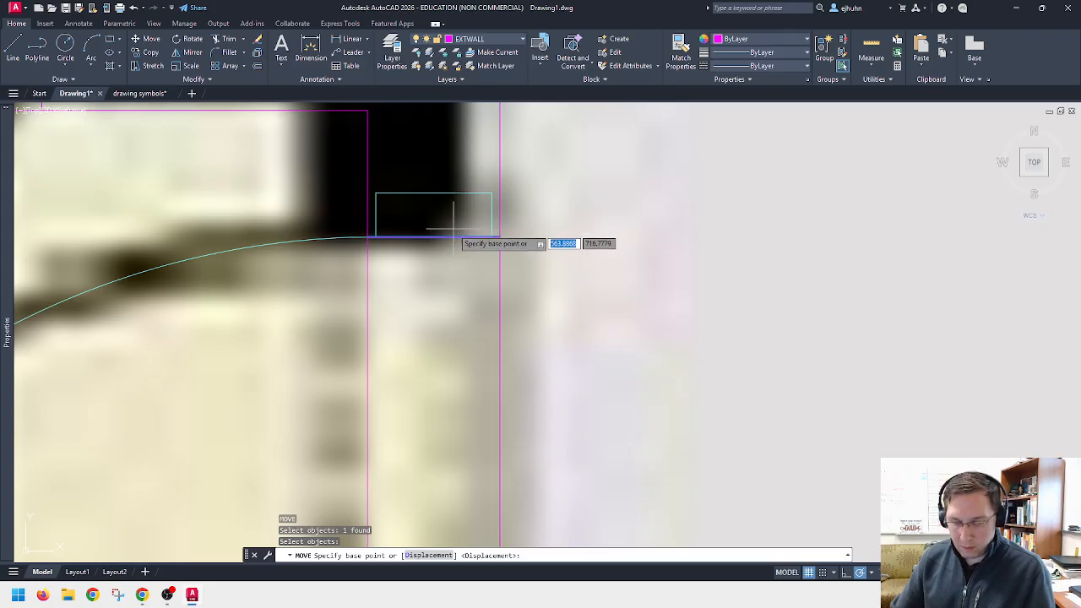
text(mid)
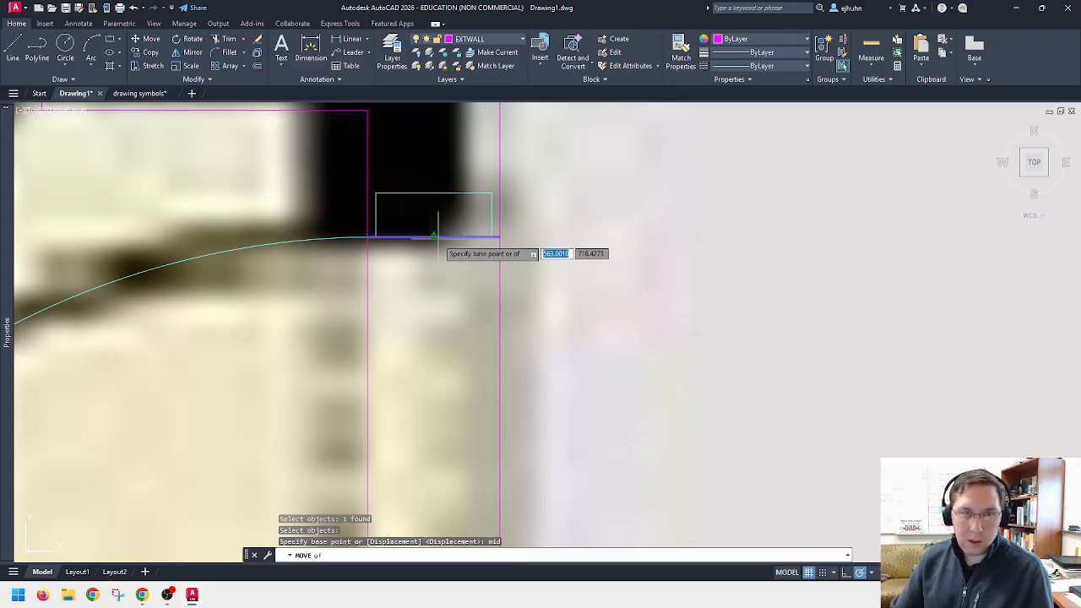
key(Return)
click(433, 191)
key(Escape)
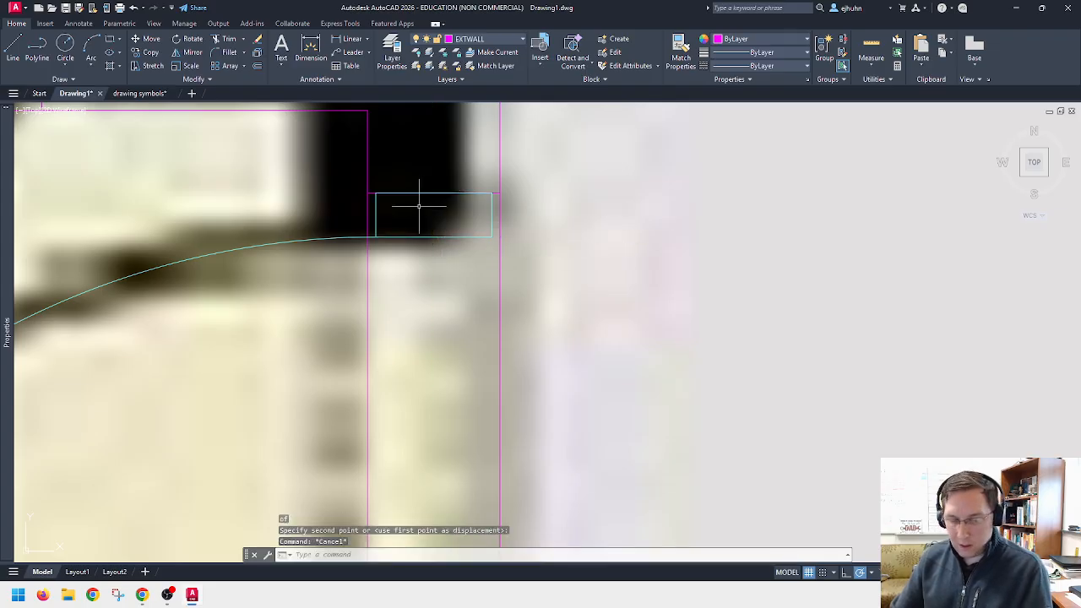
Step: Trim the wall lines between the hall-to-garage door's jambs and erase the leftover inner segment to clear the opening
key(Return)
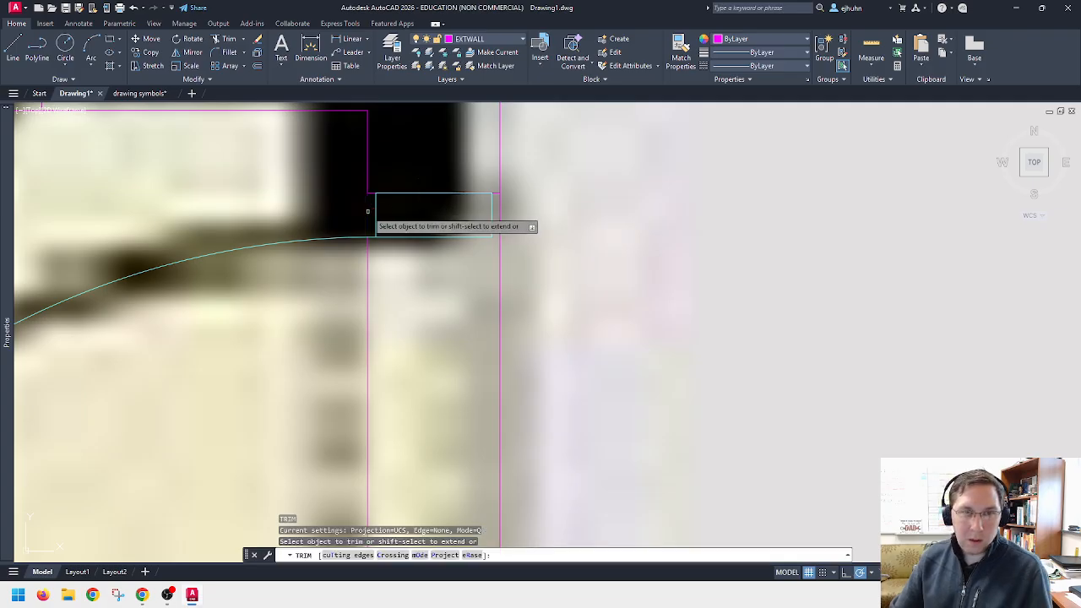
click(500, 207)
scroll(500, 209, down, 4)
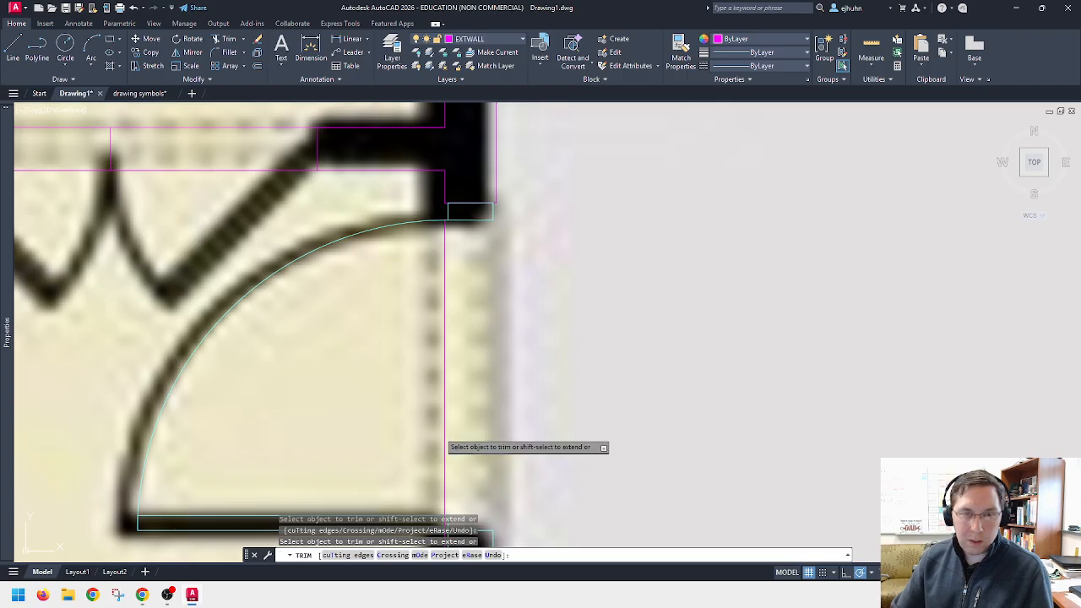
middle_drag(448, 423, 451, 225)
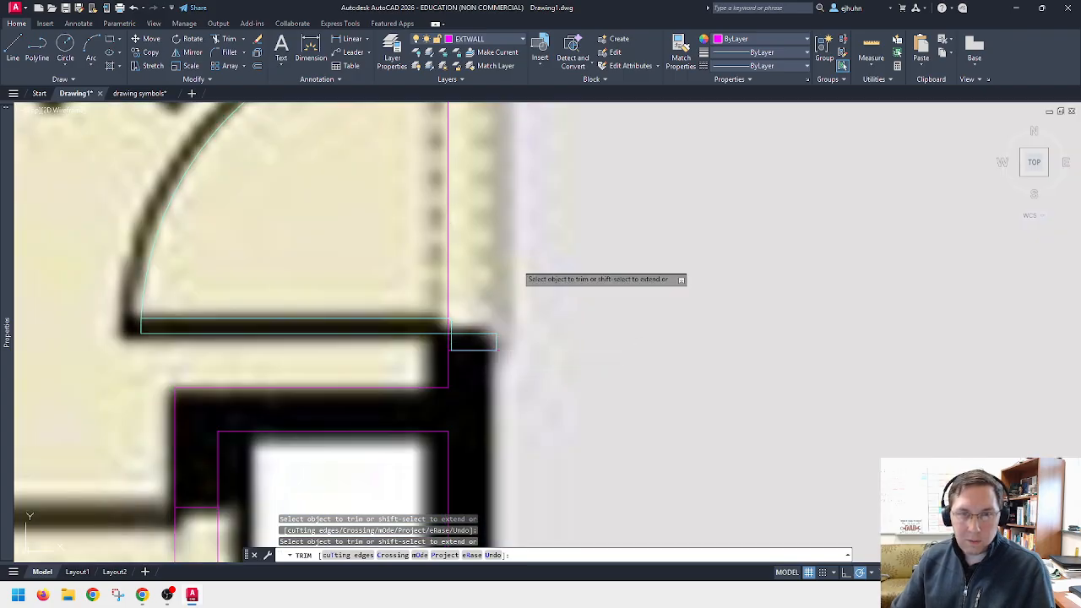
key(ctrl+z)
scroll(495, 269, down, 5)
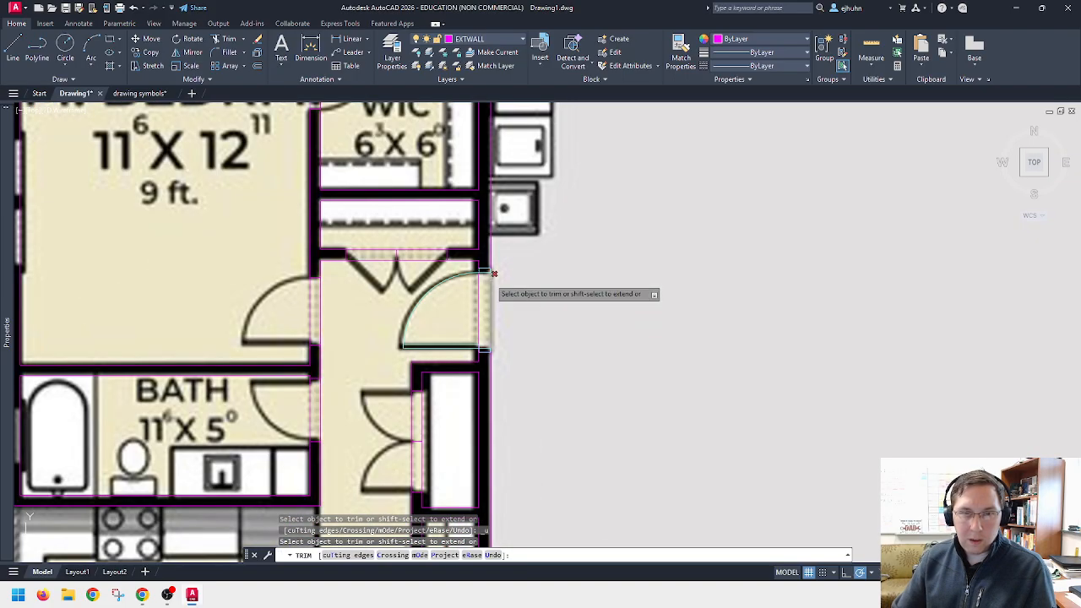
scroll(483, 343, up, 6)
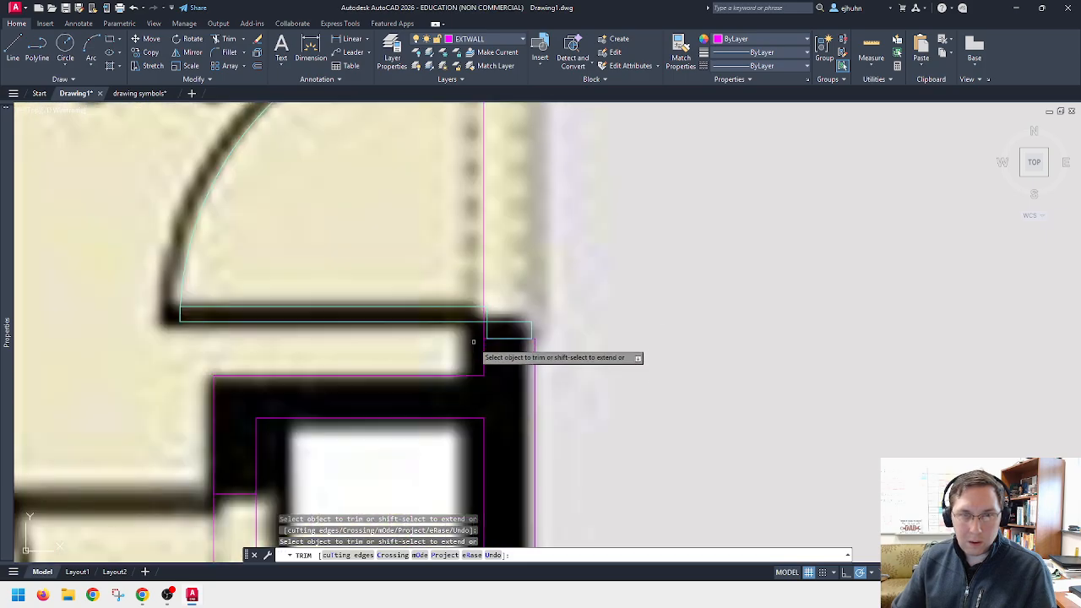
scroll(485, 326, down, 4)
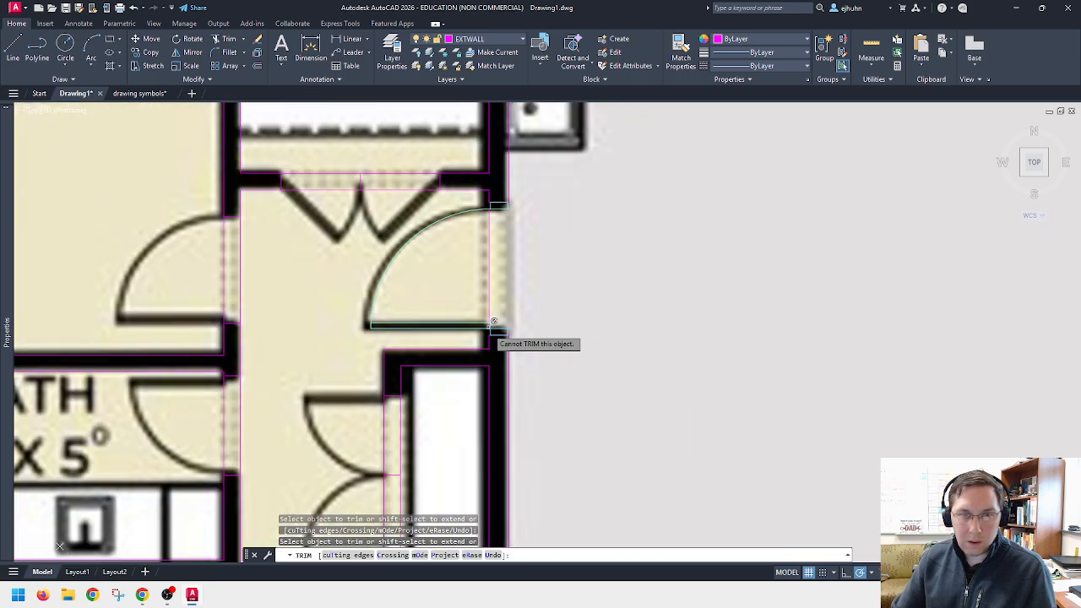
key(Escape)
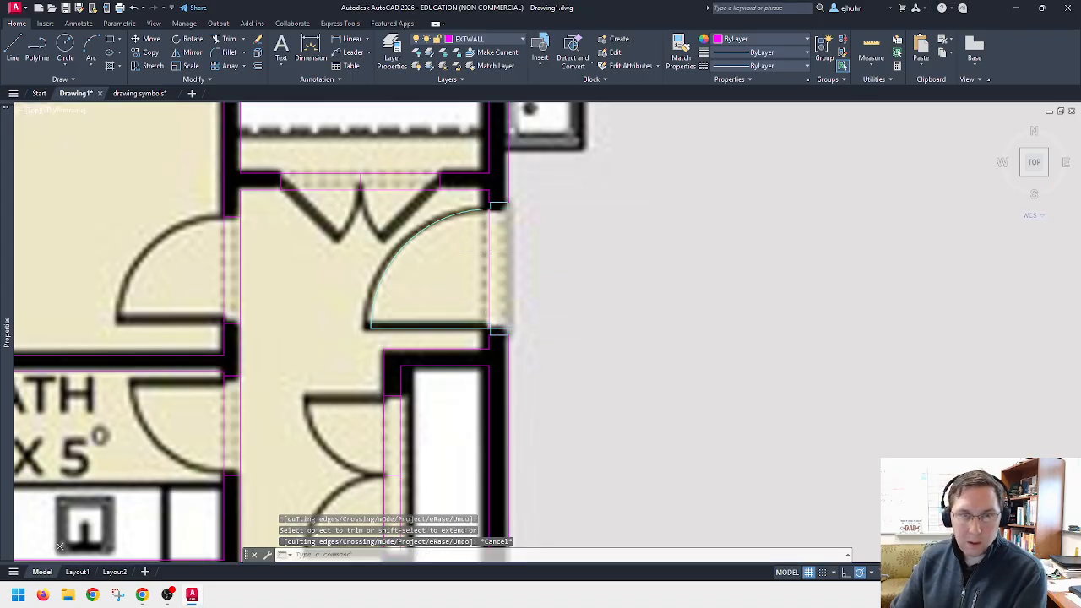
click(488, 254)
key(Delete)
Step: Review the bedroom, hall, kitchen and garage areas of the traced plan to check the door openings
scroll(580, 254, down, 3)
middle_drag(543, 314, 545, 259)
scroll(591, 262, down, 2)
middle_drag(650, 263, 663, 378)
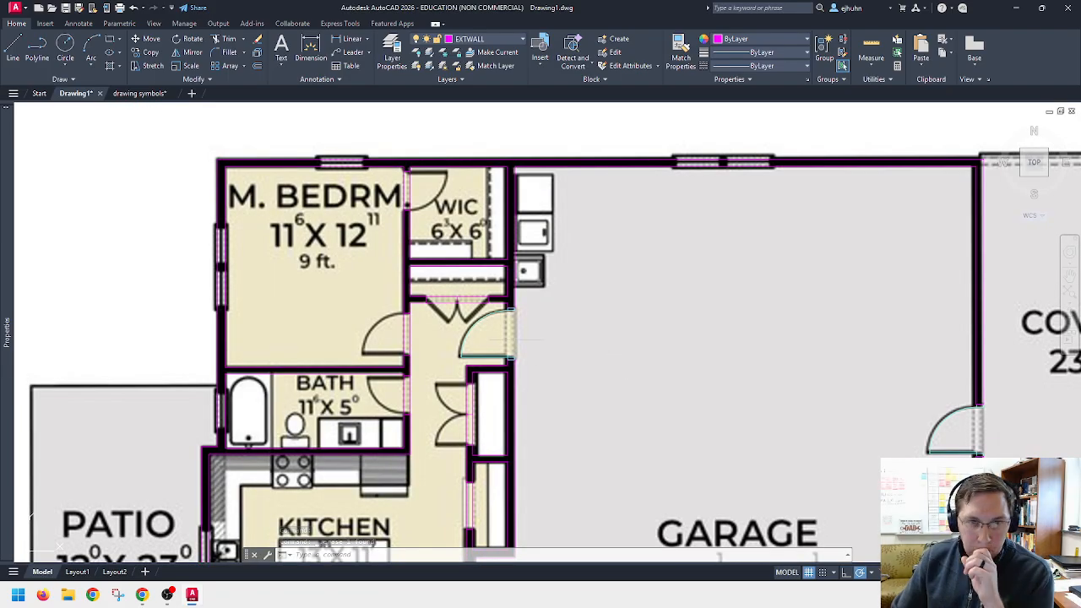
middle_drag(490, 319, 495, 252)
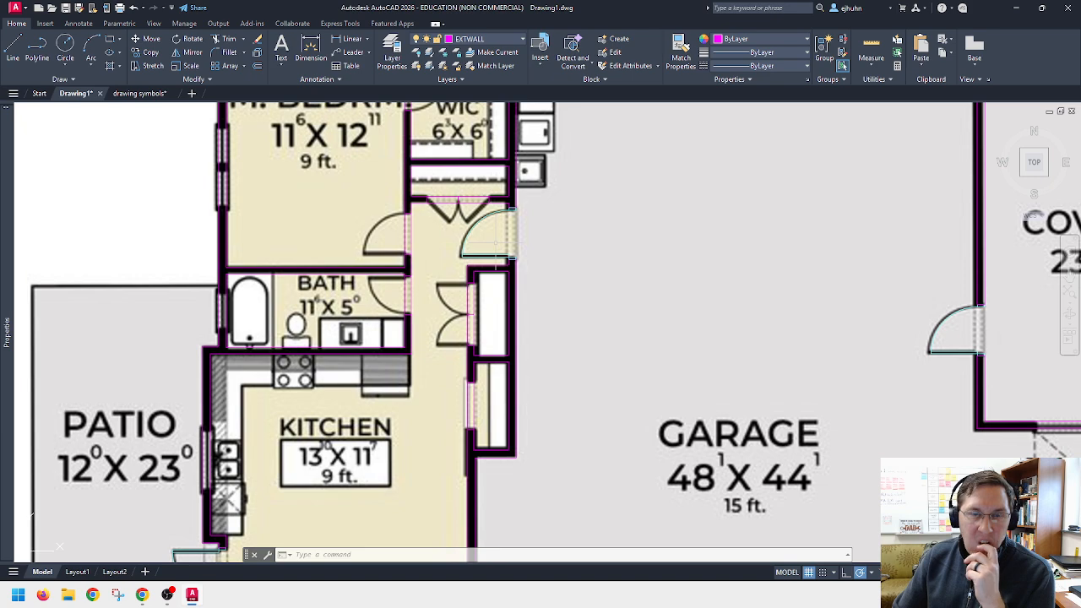
mouse_move(497, 340)
middle_down()
mouse_move(499, 318)
mouse_move(500, 339)
middle_up()
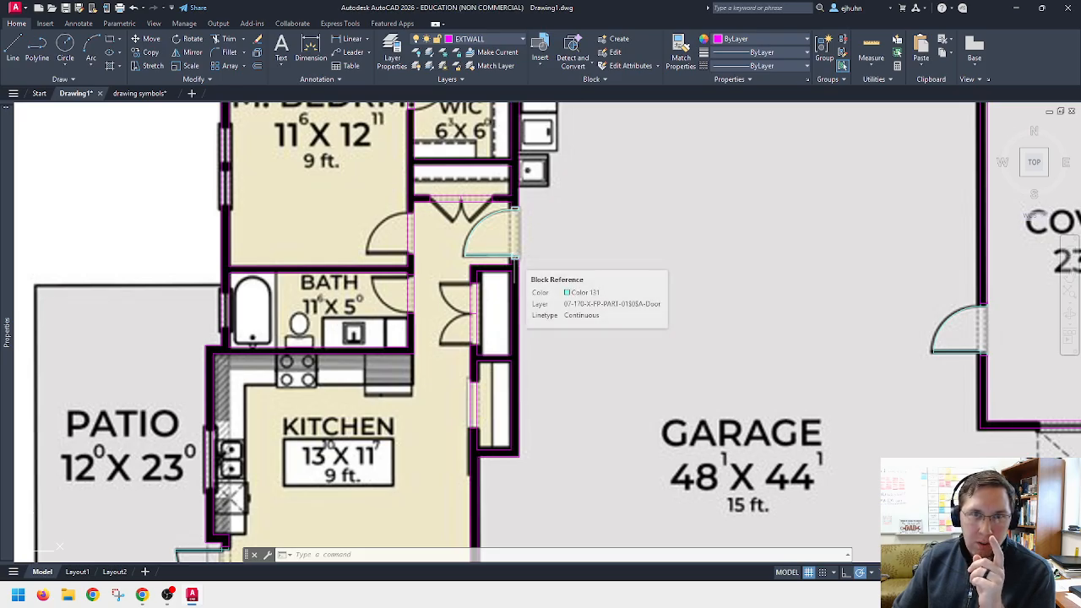
scroll(513, 257, down, 2)
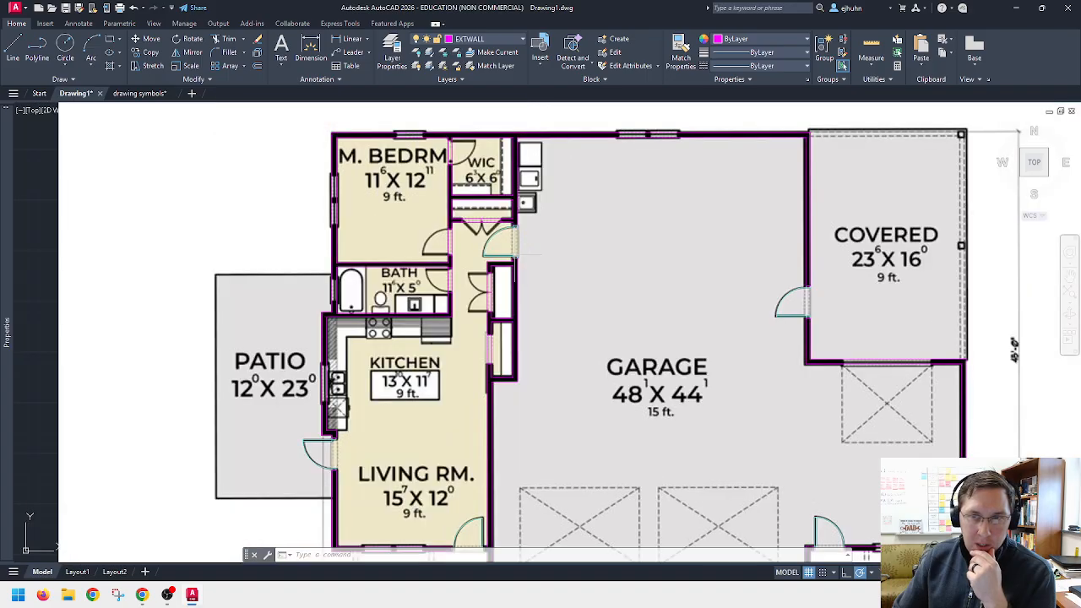
middle_drag(545, 322, 544, 269)
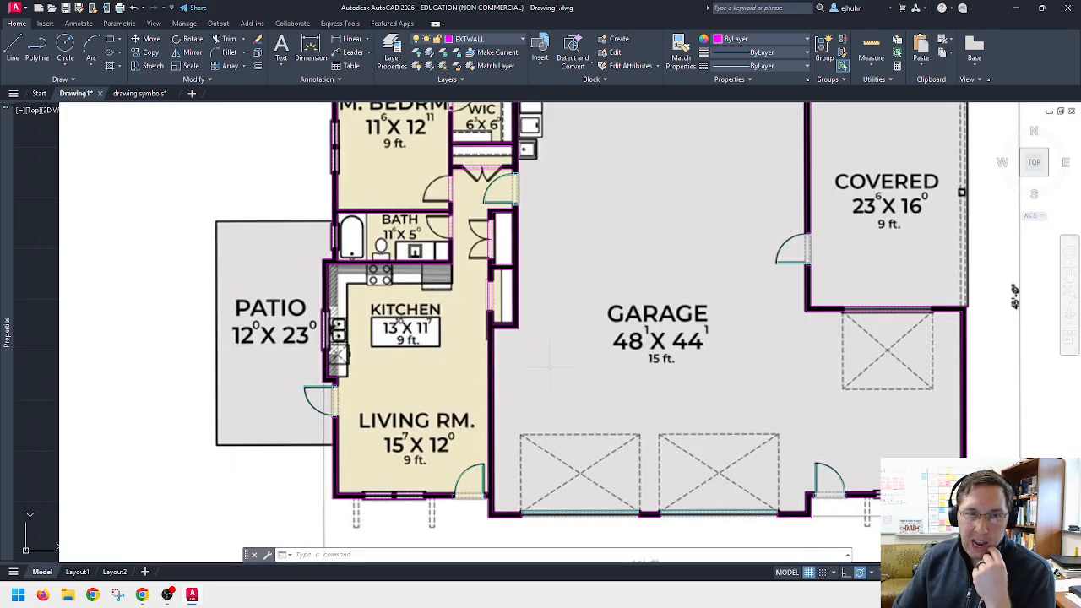
Step: Copy the hall-to-garage door from its lower frame's midpoint to the midpoint of the master bedroom opening's lower jamb line
middle_drag(550, 366, 557, 341)
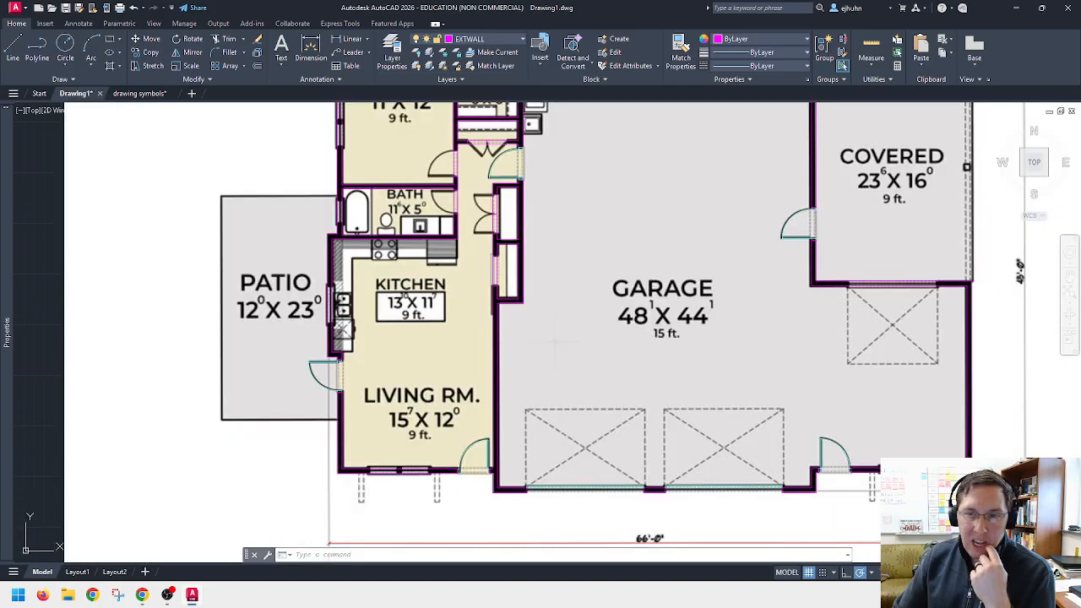
middle_drag(581, 275, 581, 340)
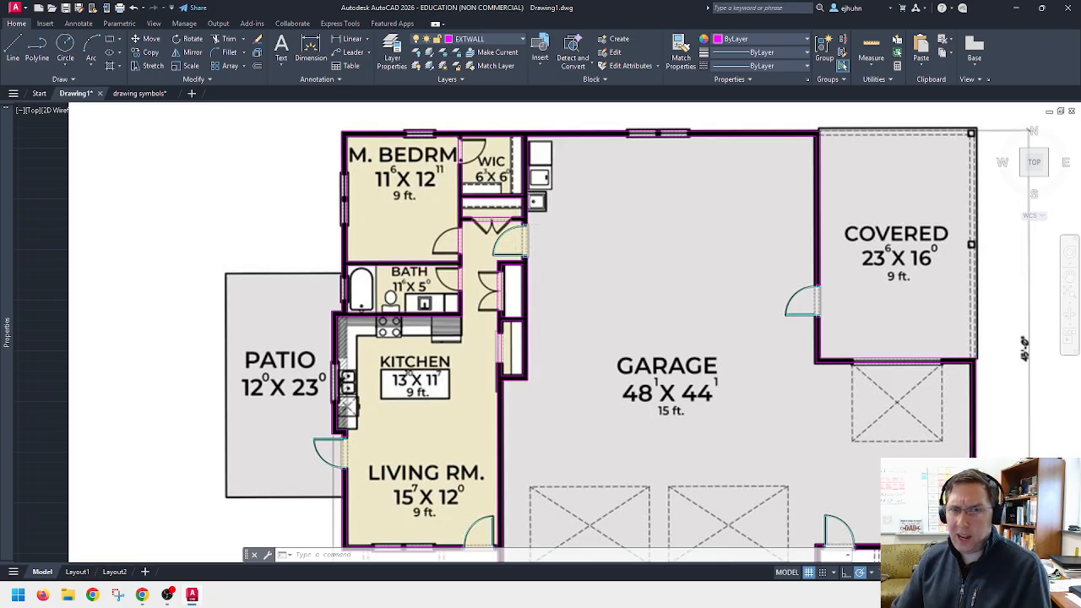
scroll(521, 234, up, 4)
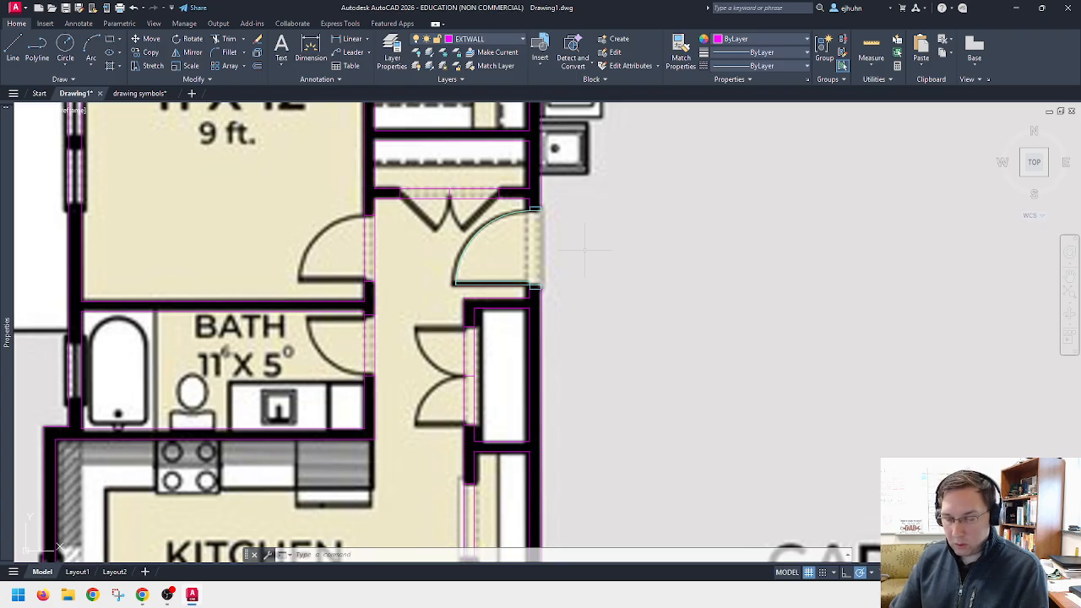
key(Return)
click(532, 286)
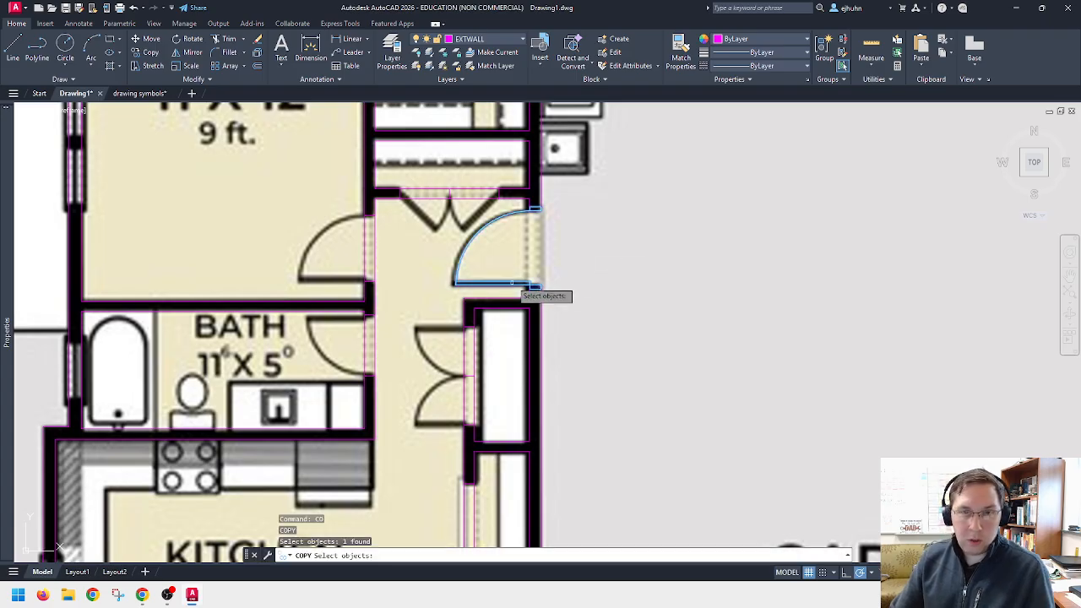
key(Return)
scroll(534, 286, up, 4)
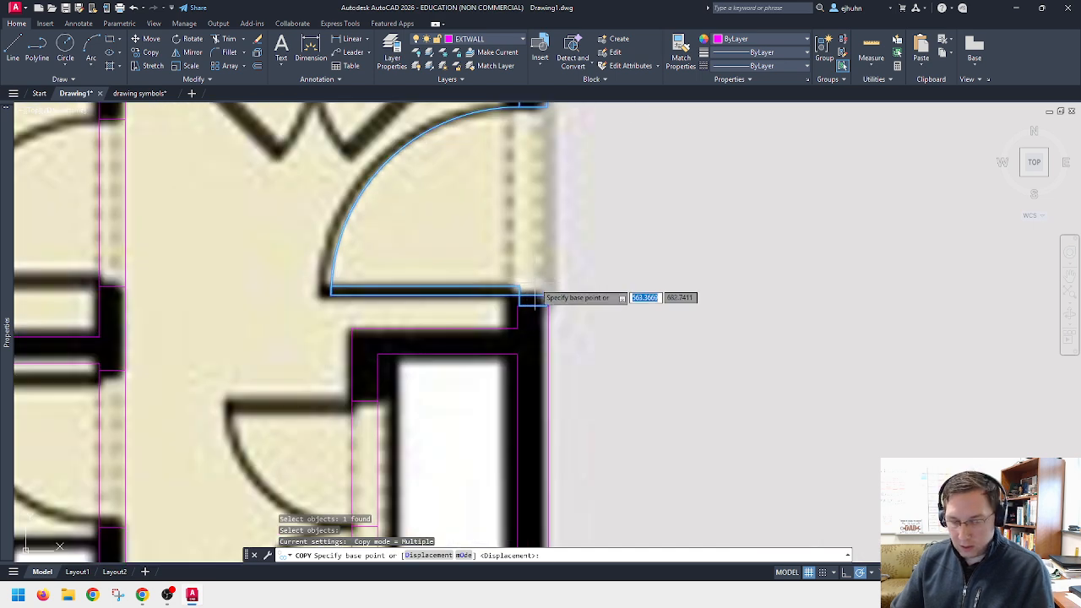
key(Return)
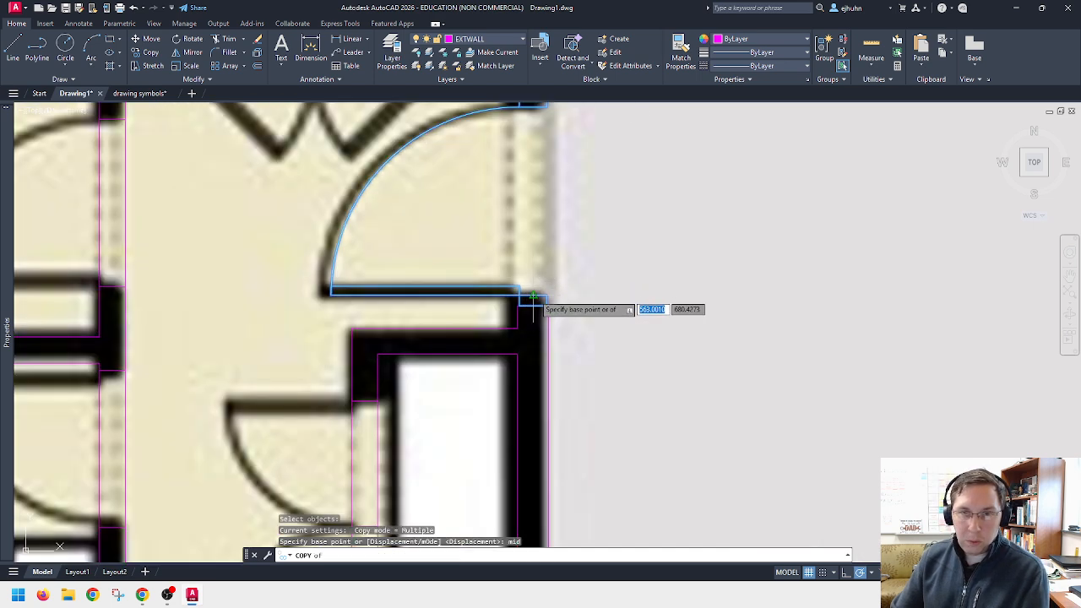
click(541, 299)
scroll(549, 293, down, 6)
scroll(447, 284, up, 8)
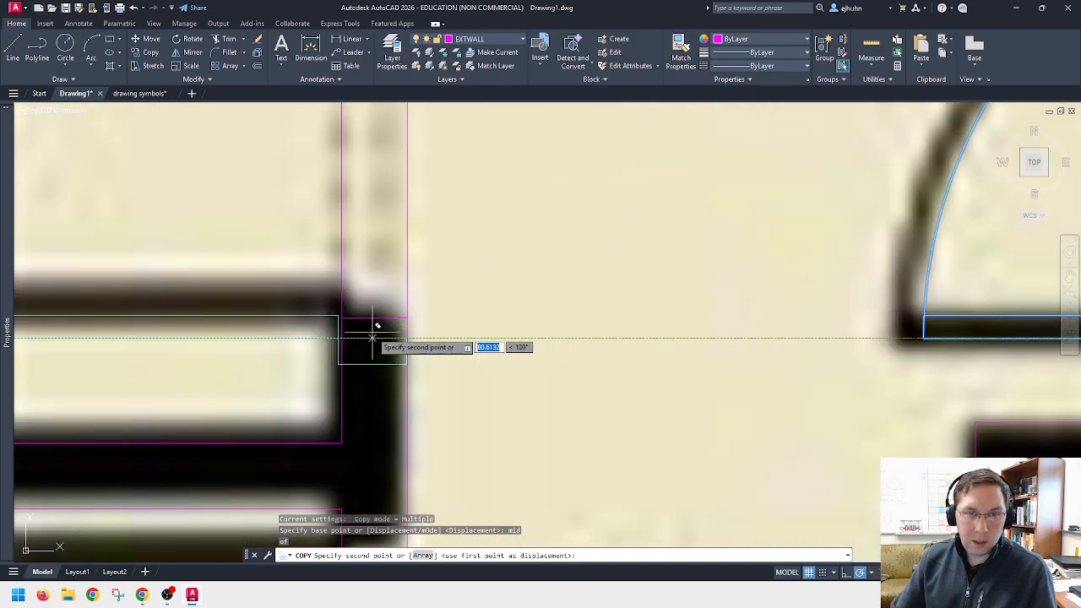
key(Return)
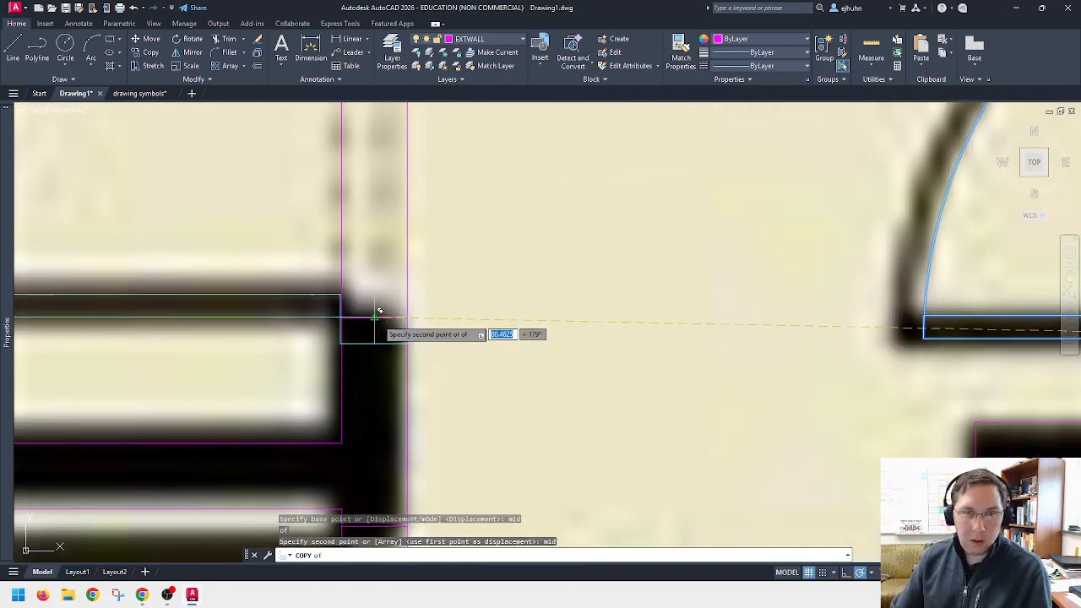
click(379, 321)
key(Escape)
scroll(379, 310, down, 5)
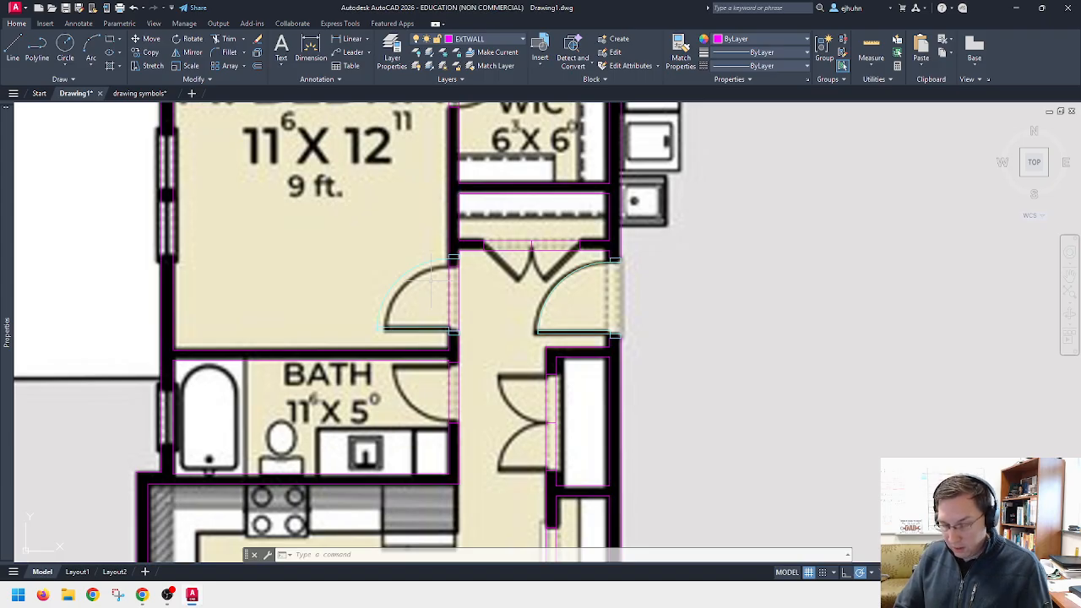
Step: Scale the master bedroom door by .8888888889 about the midpoint of its lower jamb line to fit the opening
scroll(431, 281, up, 2)
key(Escape)
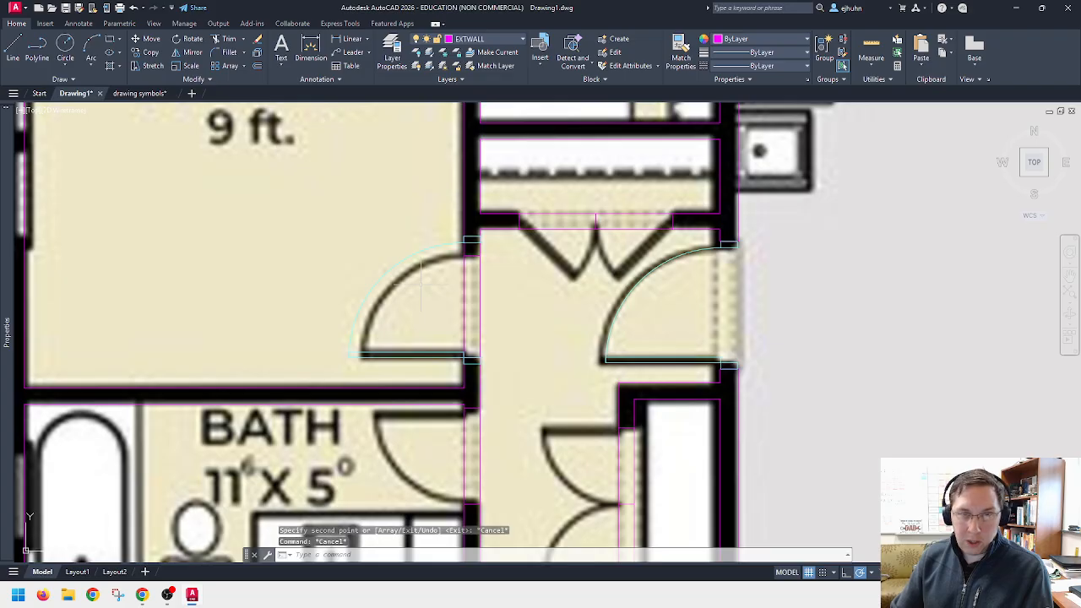
text(sc)
key(Return)
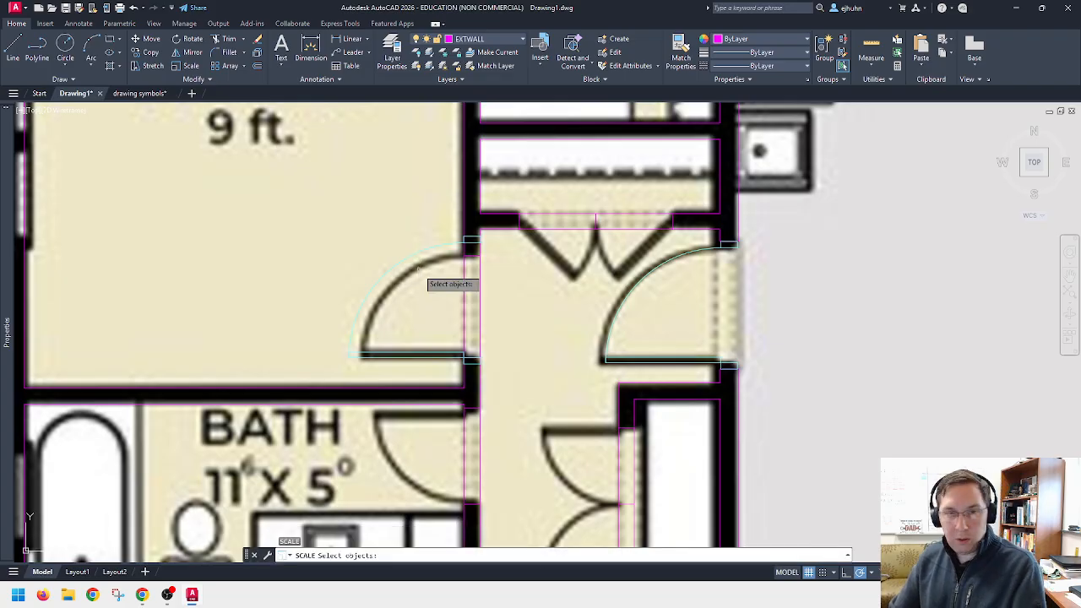
click(429, 256)
key(Return)
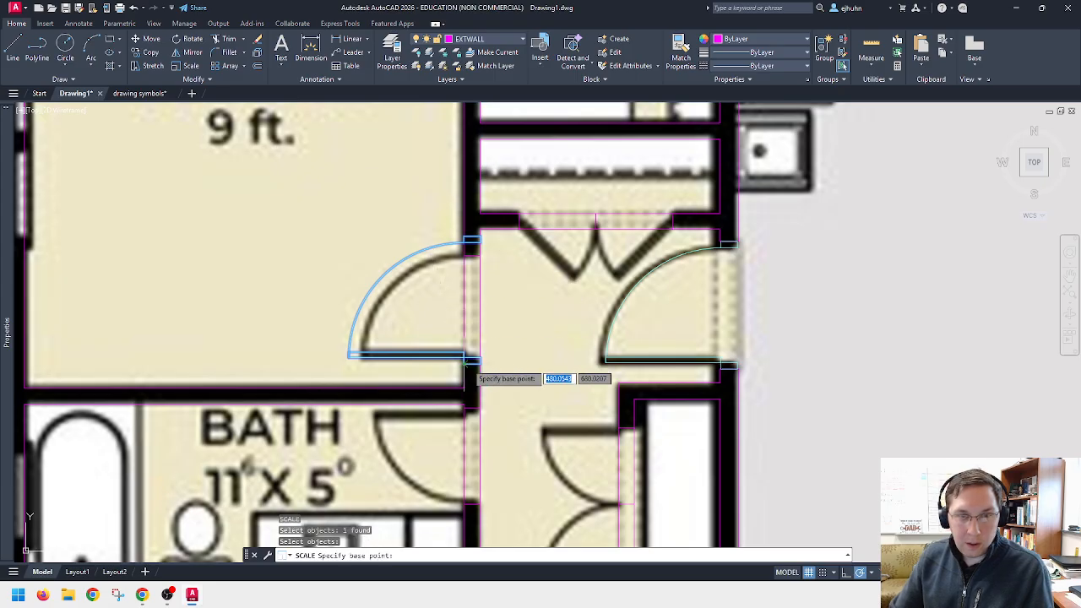
scroll(473, 365, up, 5)
text(mid)
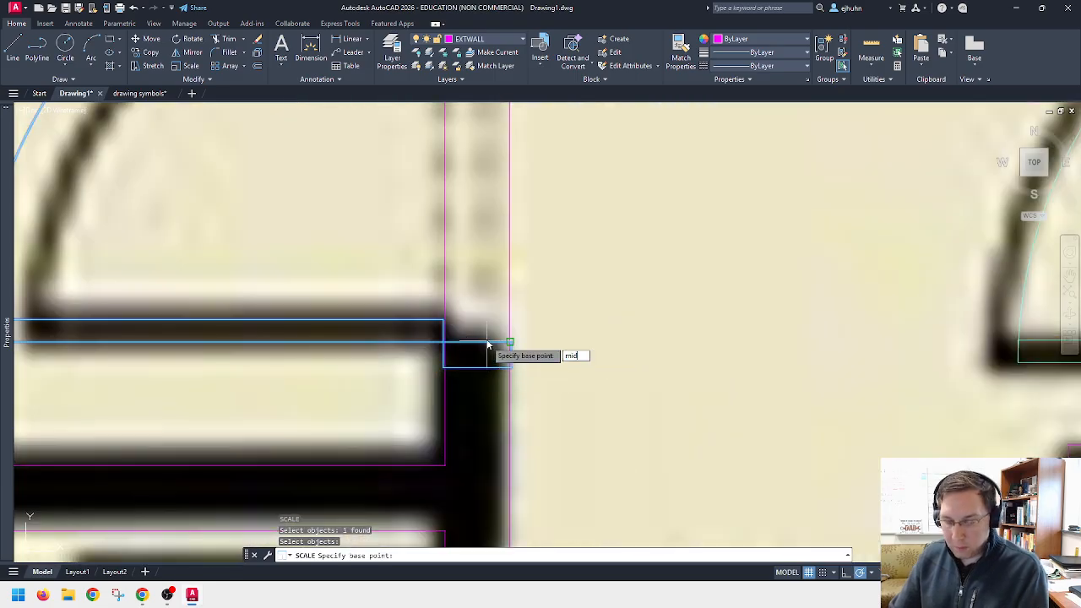
key(Return)
click(477, 343)
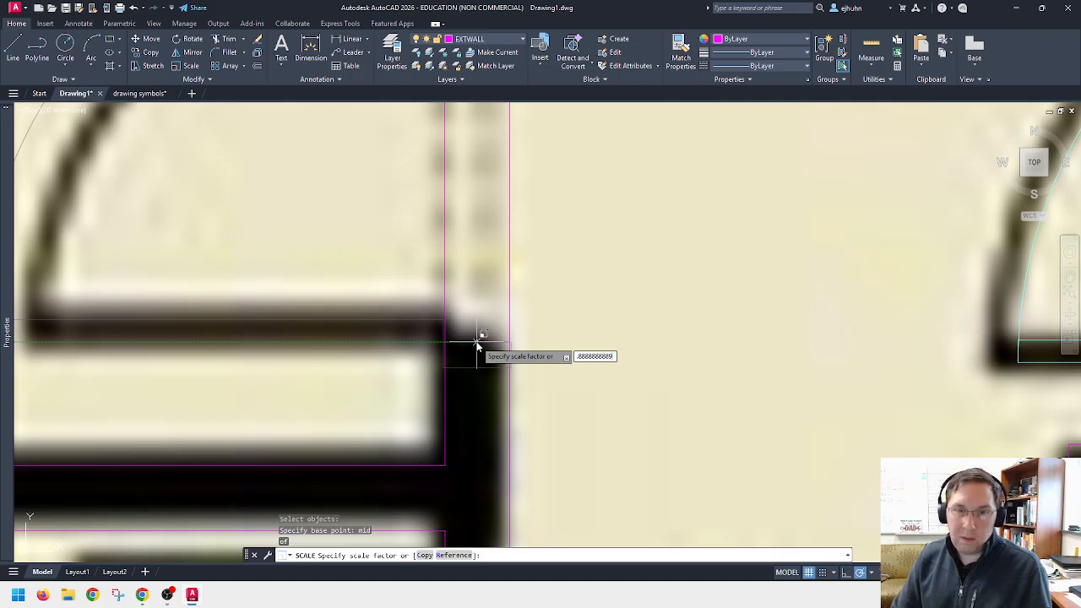
key(Return)
scroll(478, 342, down, 3)
scroll(504, 161, up, 4)
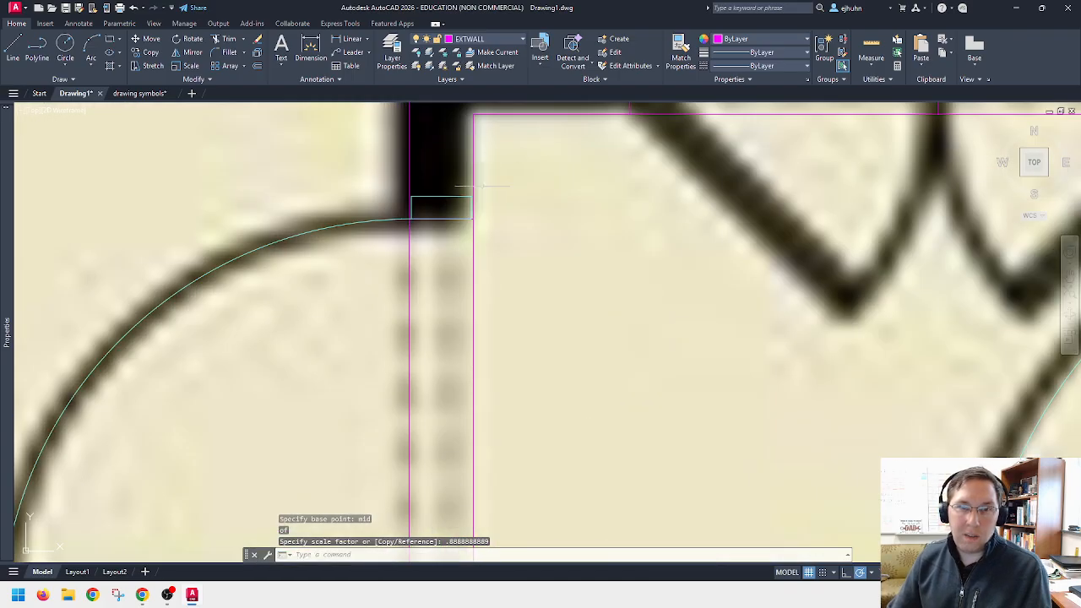
scroll(448, 229, down, 3)
scroll(437, 405, down, 3)
key(Escape)
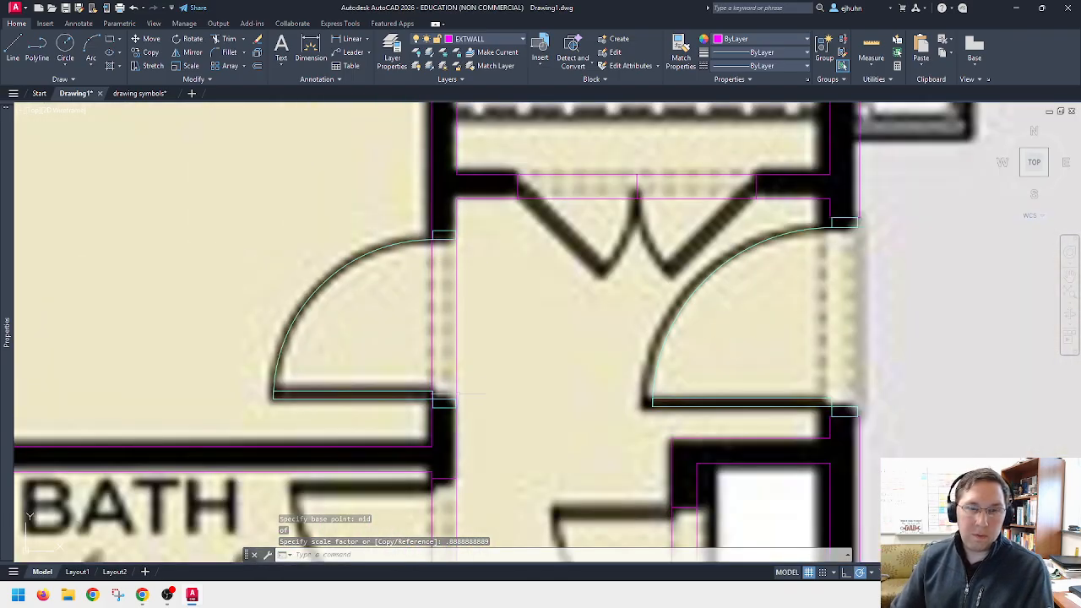
Step: Move the master bedroom door's lower jamb line from its midpoint straight down to the outer edge of the door frame
scroll(437, 417, up, 5)
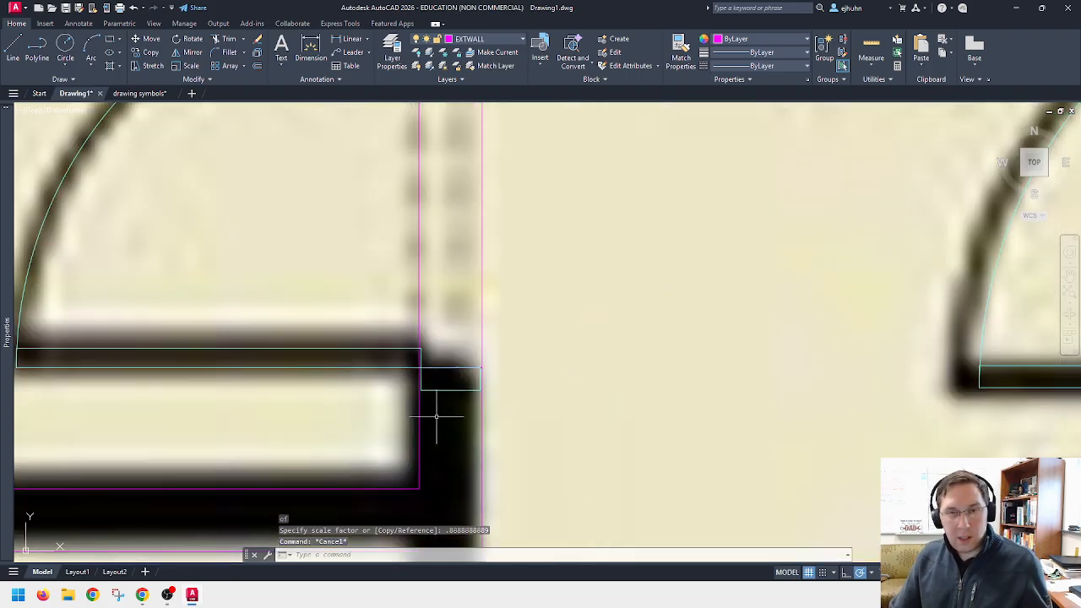
scroll(437, 416, up, 2)
text(m)
key(Return)
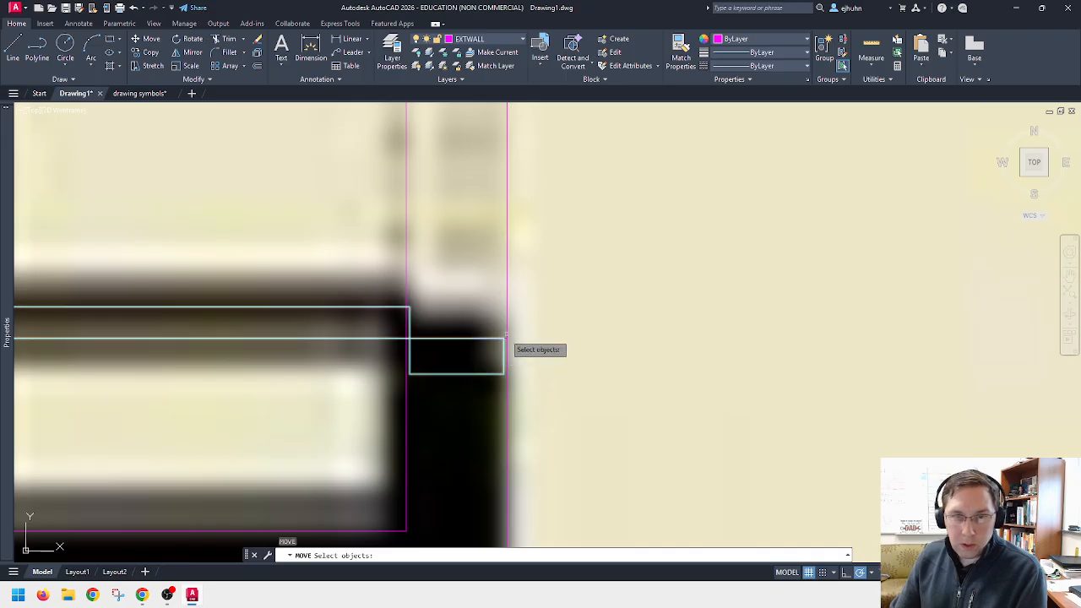
click(505, 353)
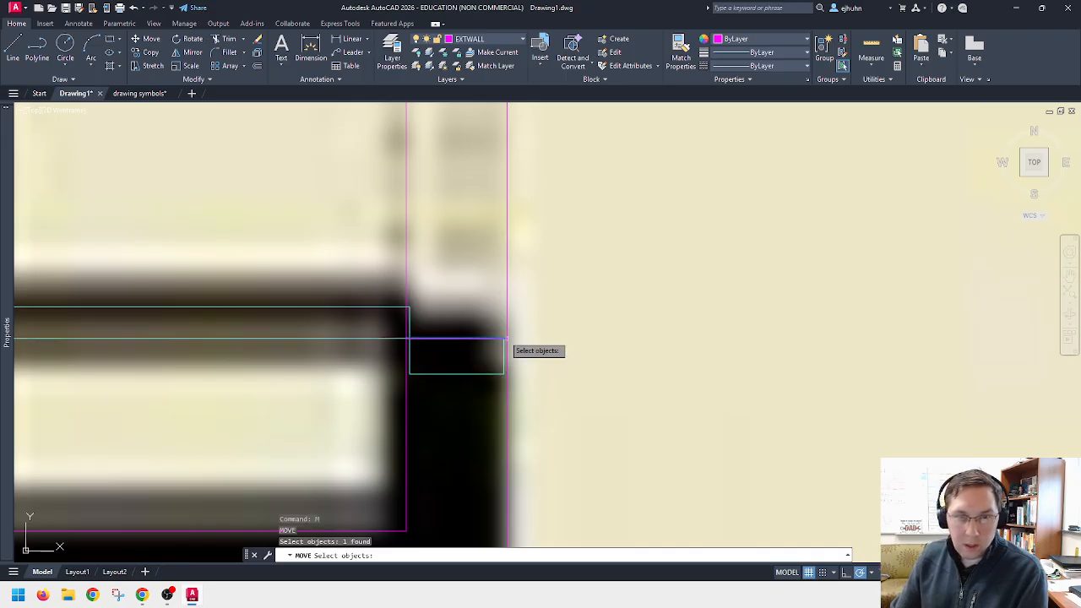
key(Return)
text(mid)
key(Return)
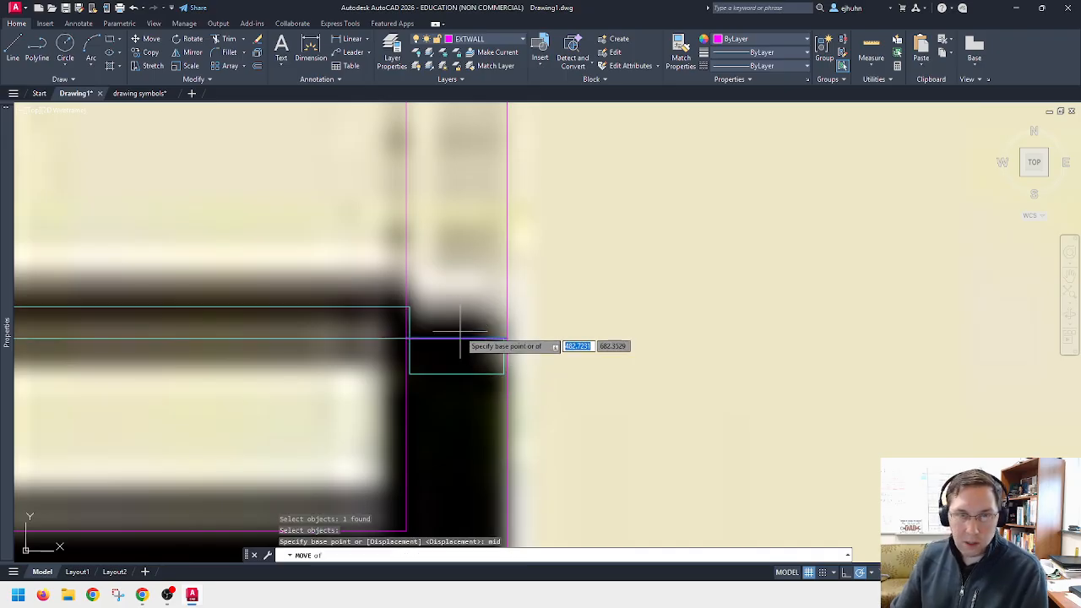
click(464, 328)
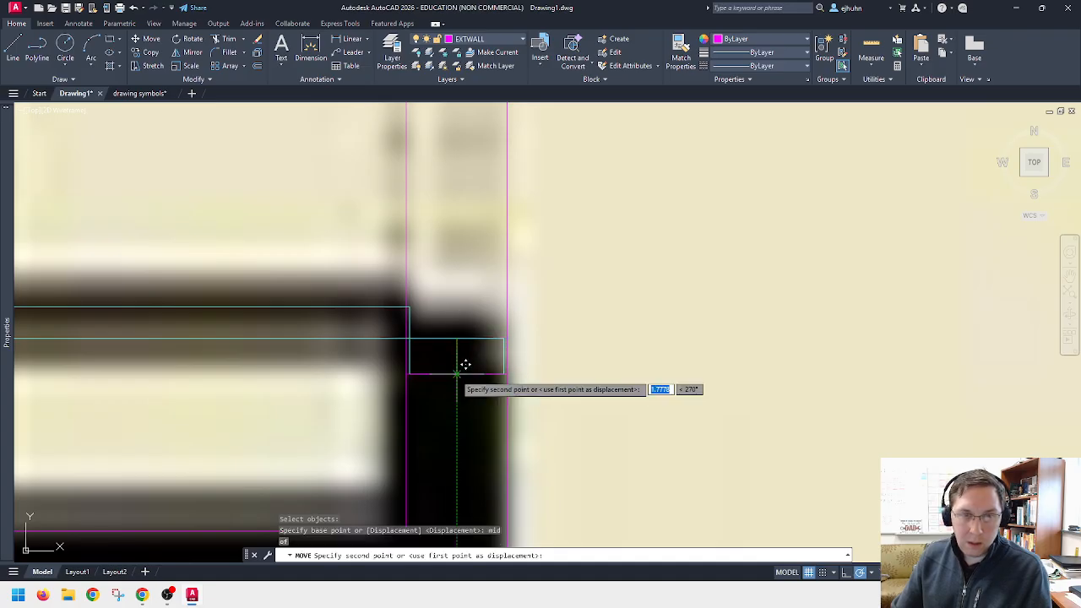
key(Escape)
Step: Move the master bedroom door's upper jamb line from its midpoint straight up to the outer edge of the door frame
scroll(466, 369, down, 4)
scroll(471, 230, up, 6)
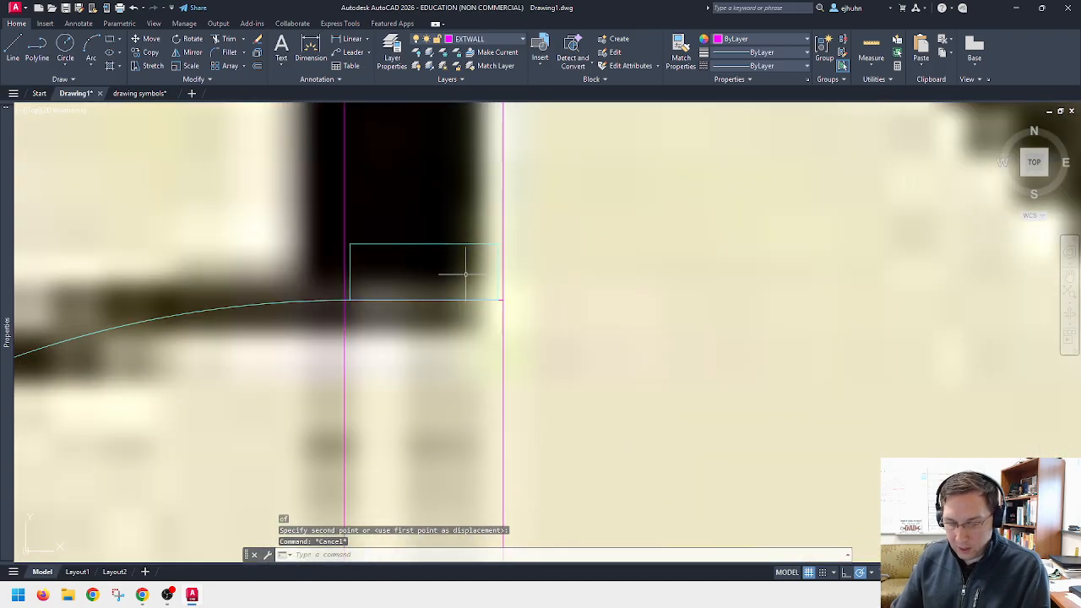
key(Return)
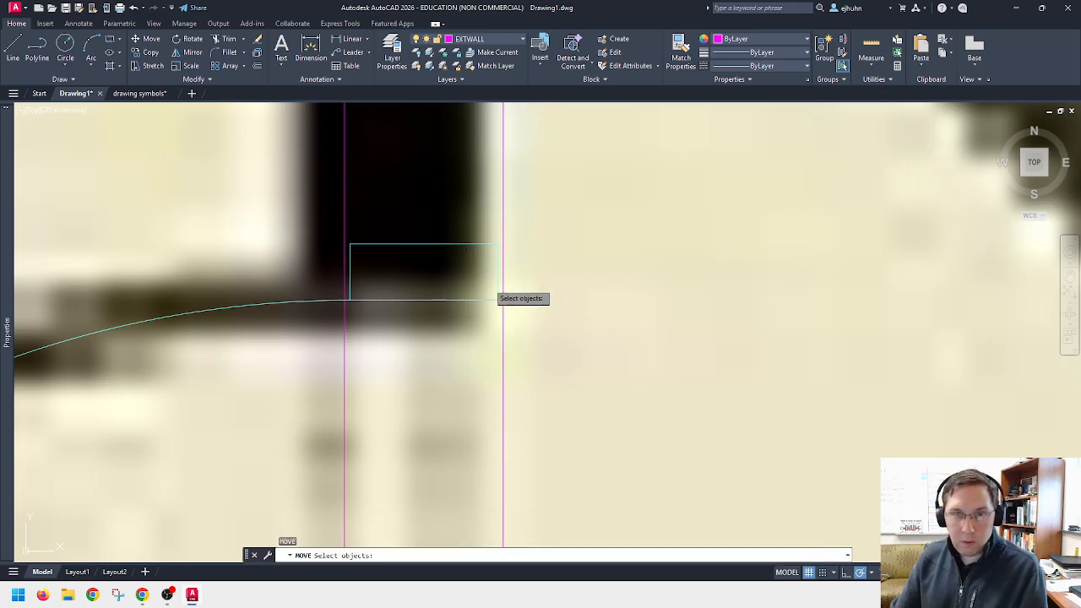
click(503, 301)
key(Return)
text(mid)
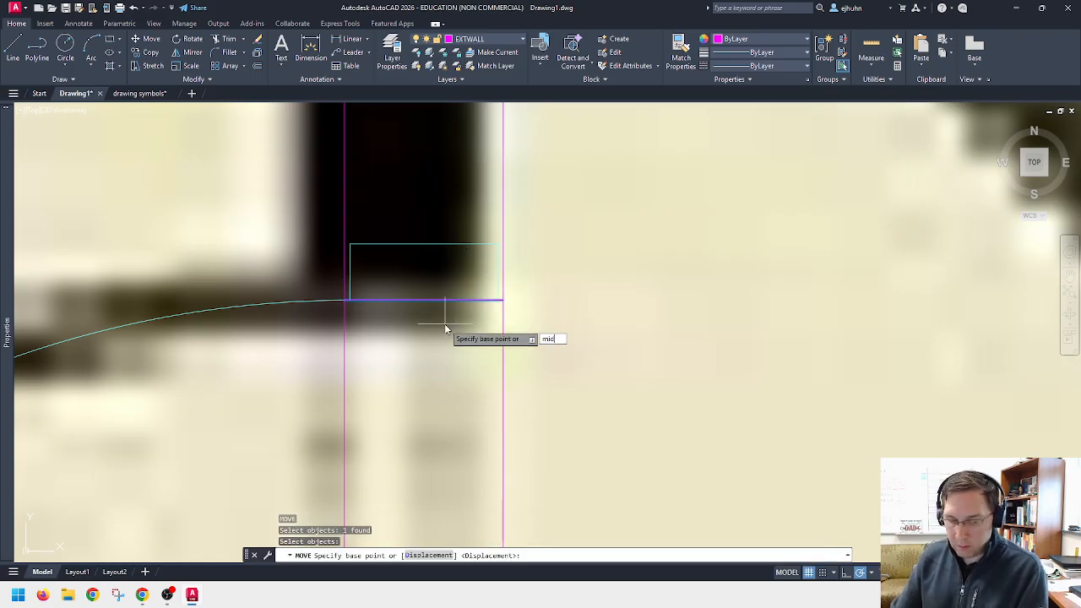
key(Return)
click(425, 303)
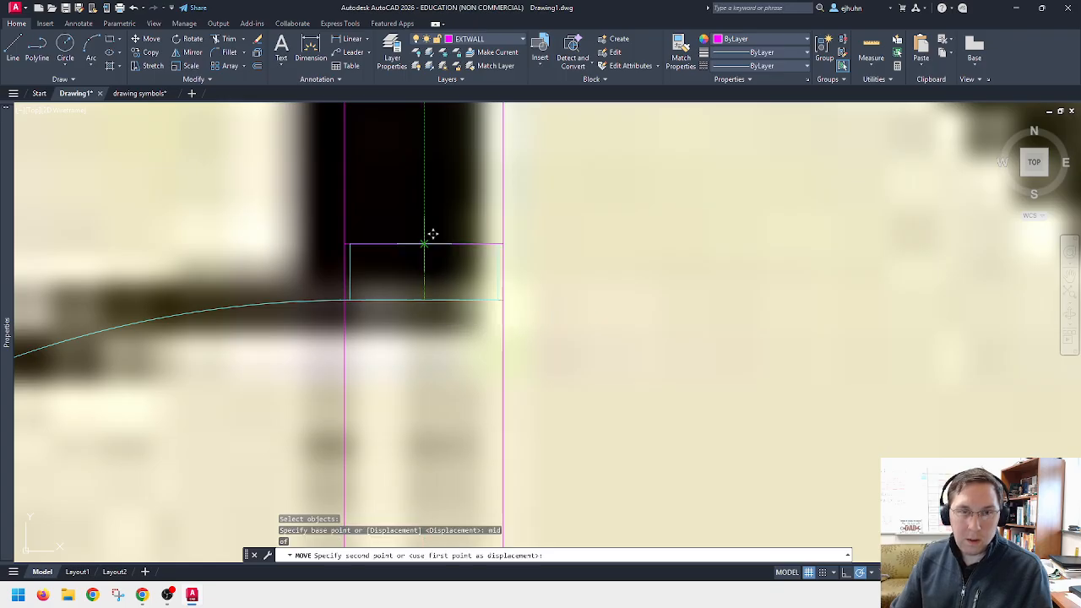
key(Escape)
Step: Trim the wall lines between the master bedroom door's jambs and erase the leftover inner segment to clear the opening
text(t)
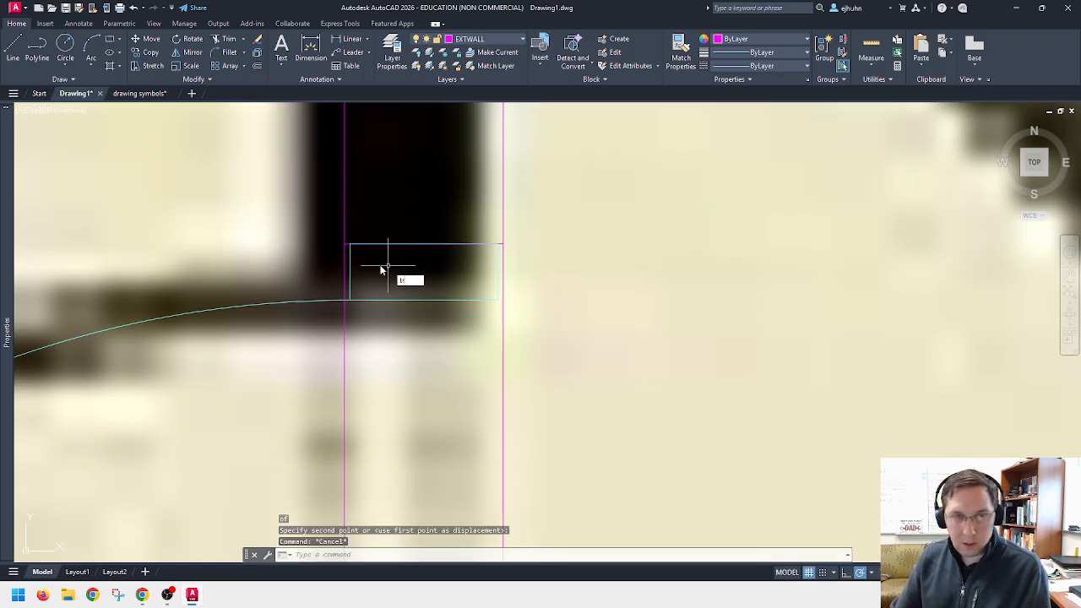
text(r)
key(Return)
scroll(347, 270, down, 4)
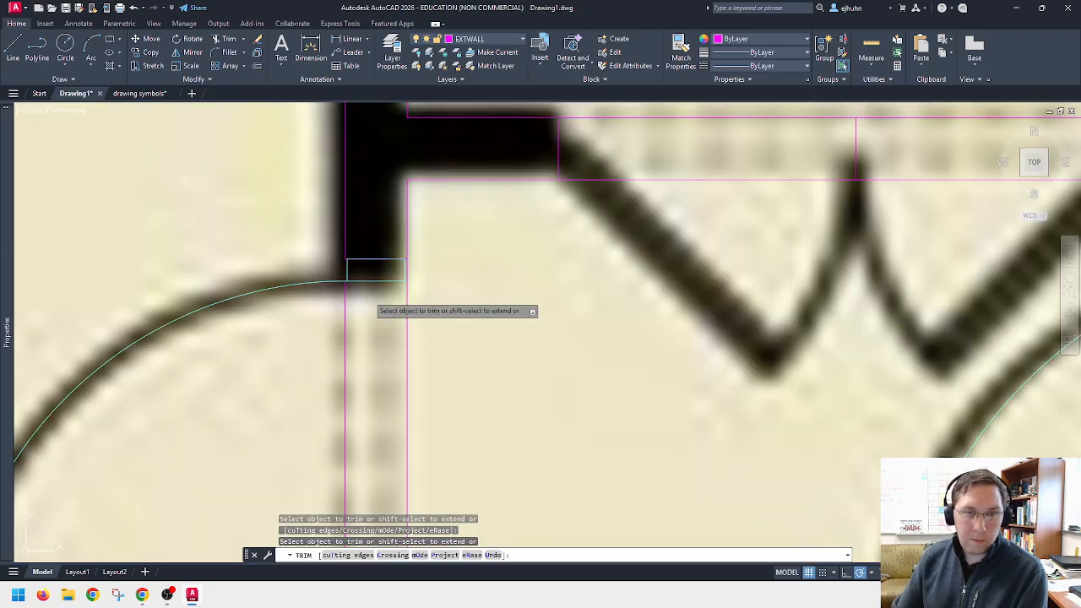
scroll(346, 270, down, 3)
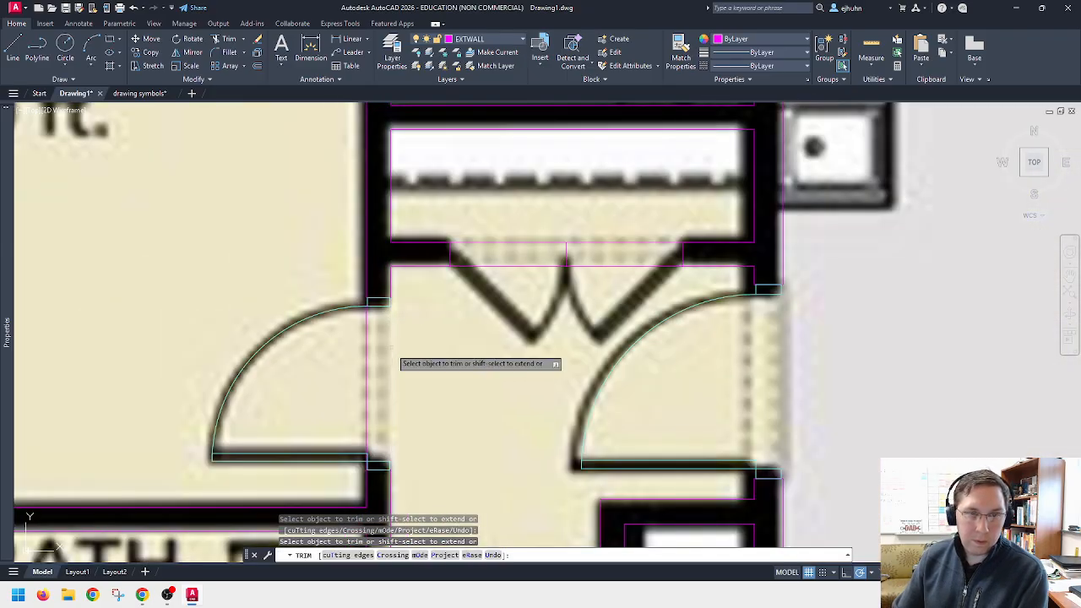
scroll(382, 459, up, 5)
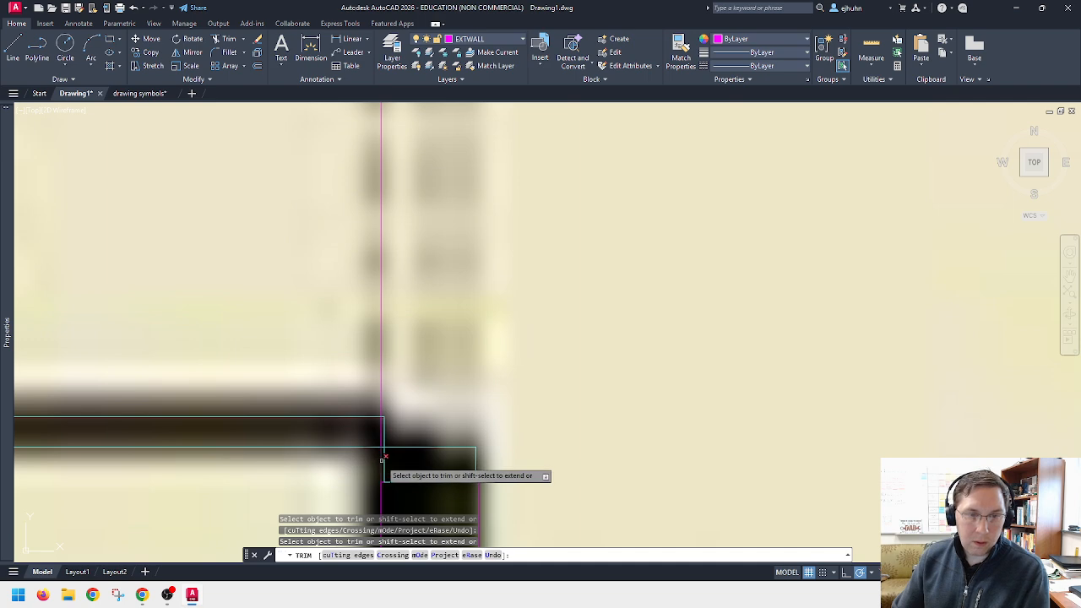
key(Escape)
click(382, 378)
key(Delete)
scroll(383, 379, down, 8)
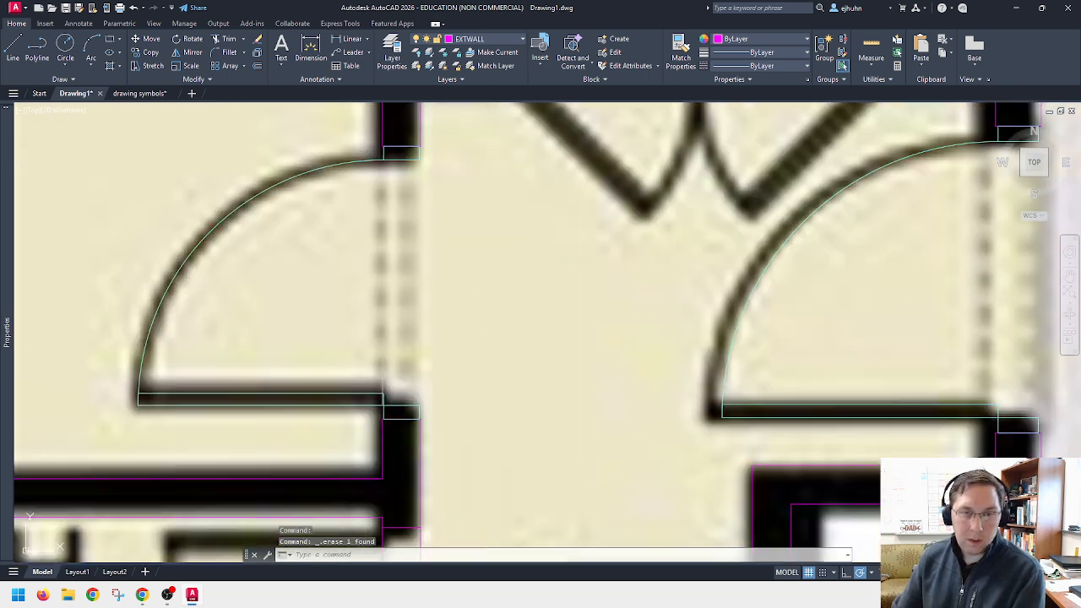
Step: Copy the master bedroom door from its upper jamb's outer corner to a spot up near the WIC opening
middle_drag(395, 379, 492, 339)
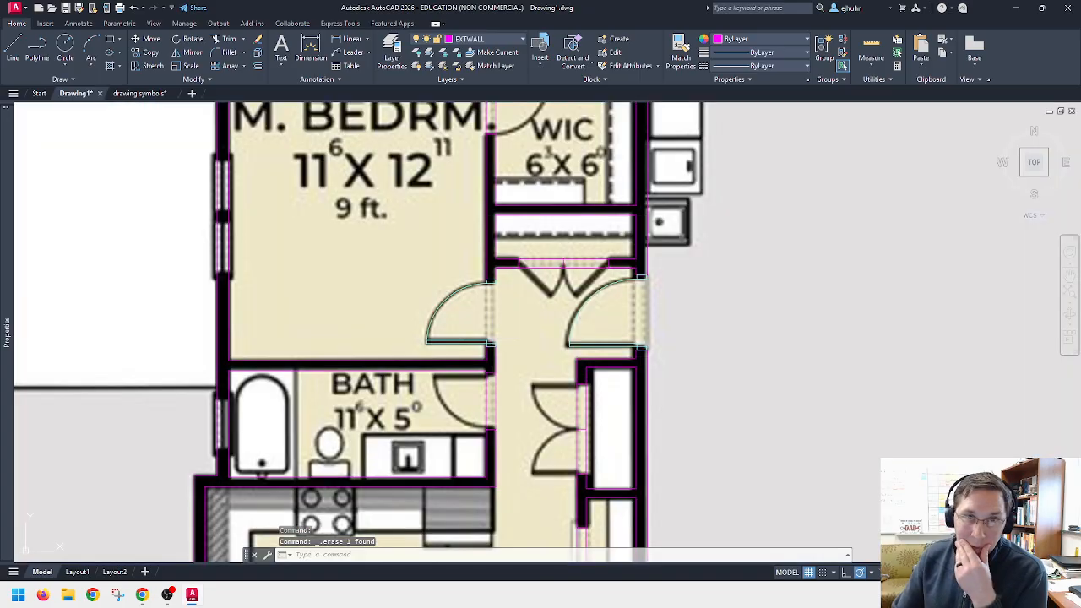
mouse_move(505, 300)
middle_down()
mouse_move(501, 370)
mouse_move(513, 266)
mouse_move(525, 383)
mouse_move(516, 270)
mouse_move(516, 342)
middle_up()
scroll(506, 337, down, 6)
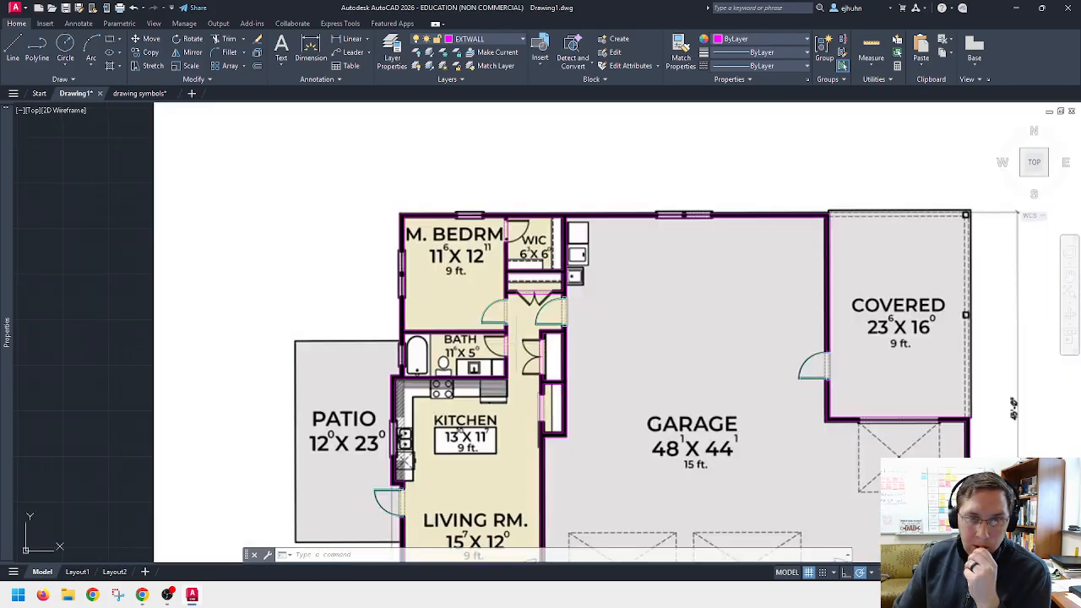
scroll(491, 305, up, 2)
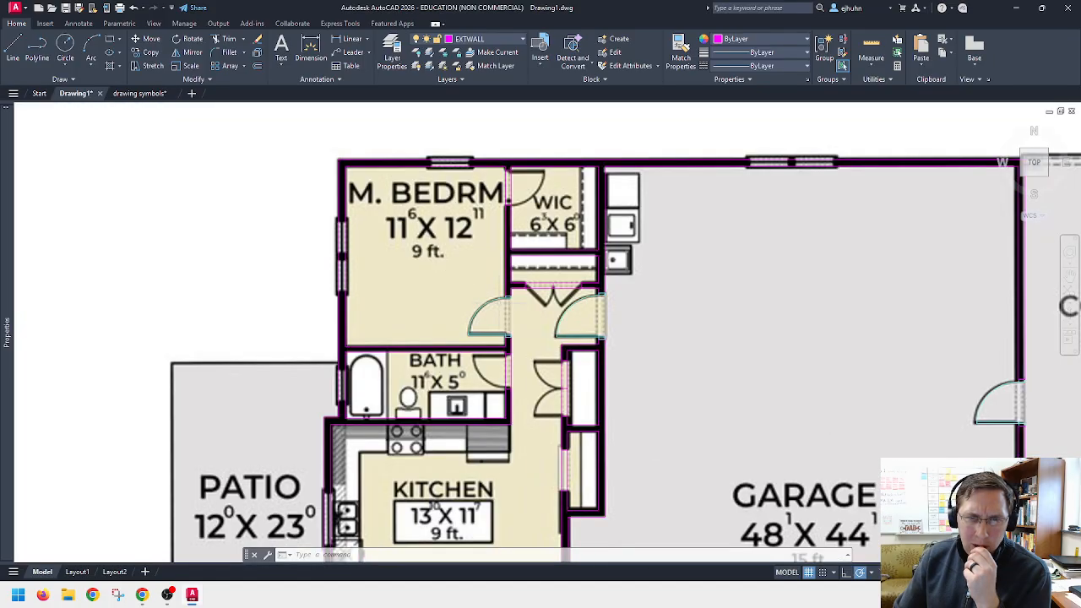
scroll(502, 302, up, 2)
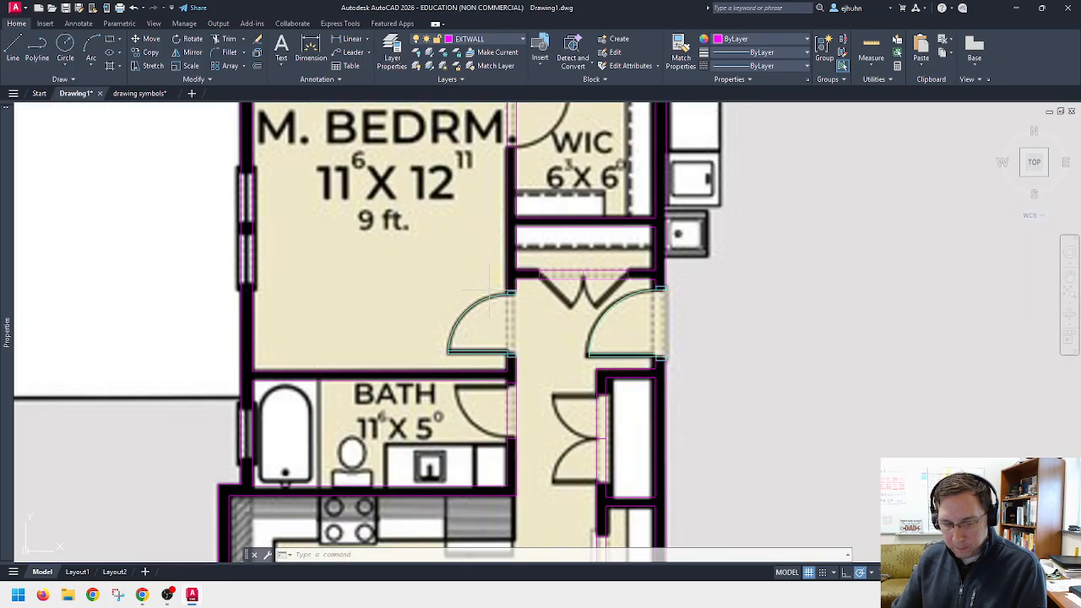
text(co)
key(Return)
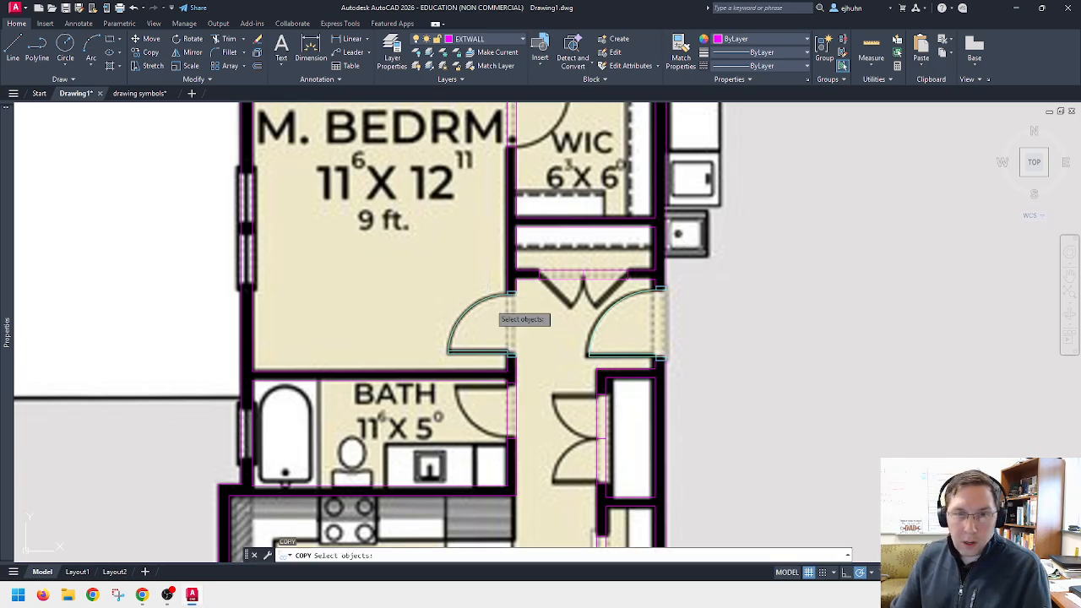
click(495, 298)
key(Return)
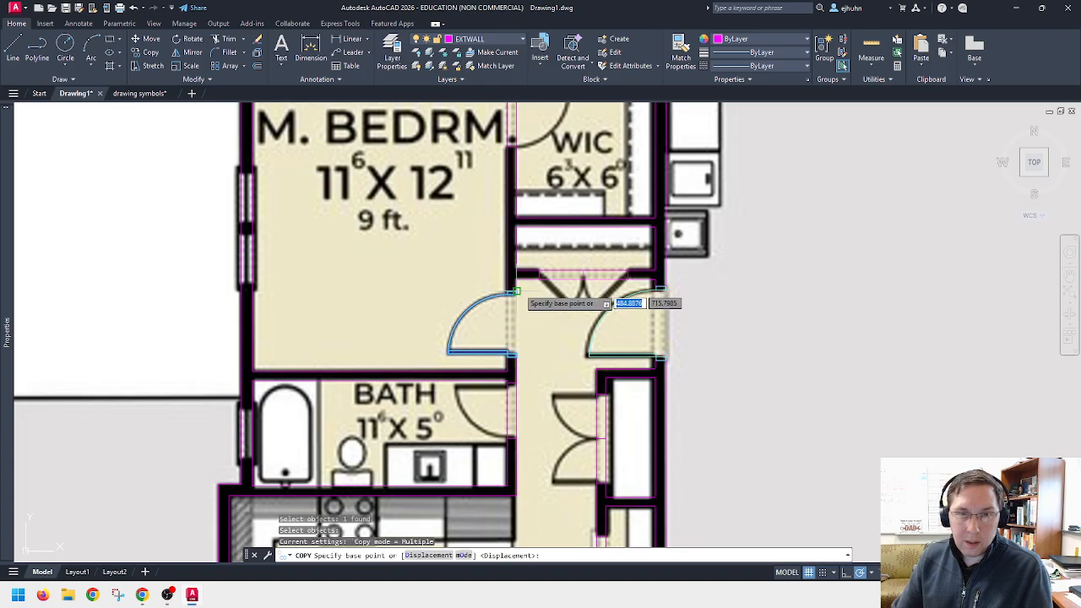
click(516, 291)
middle_drag(469, 172, 525, 394)
key(Escape)
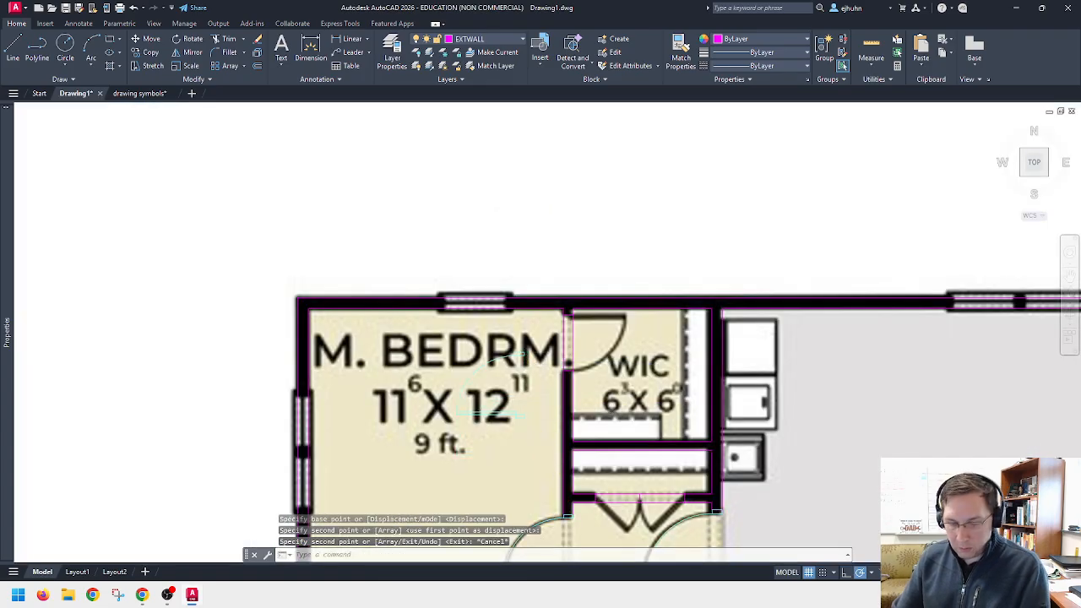
Step: Rotate the copied door 180 degrees about its upper jamb's corner so it swings into the WIC
scroll(504, 396, up, 2)
key(Return)
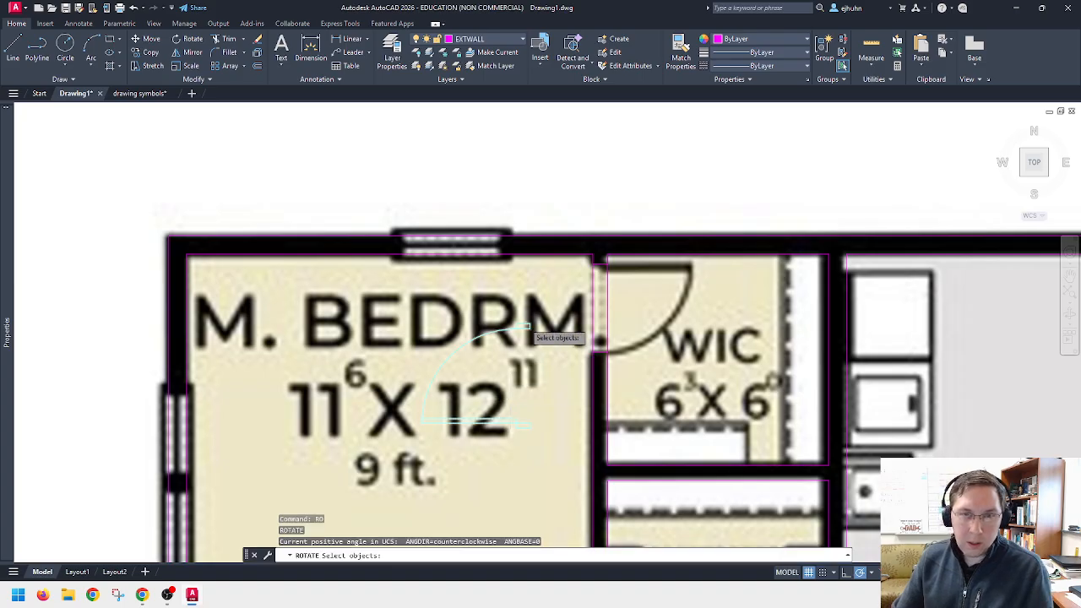
click(525, 331)
key(Return)
click(531, 325)
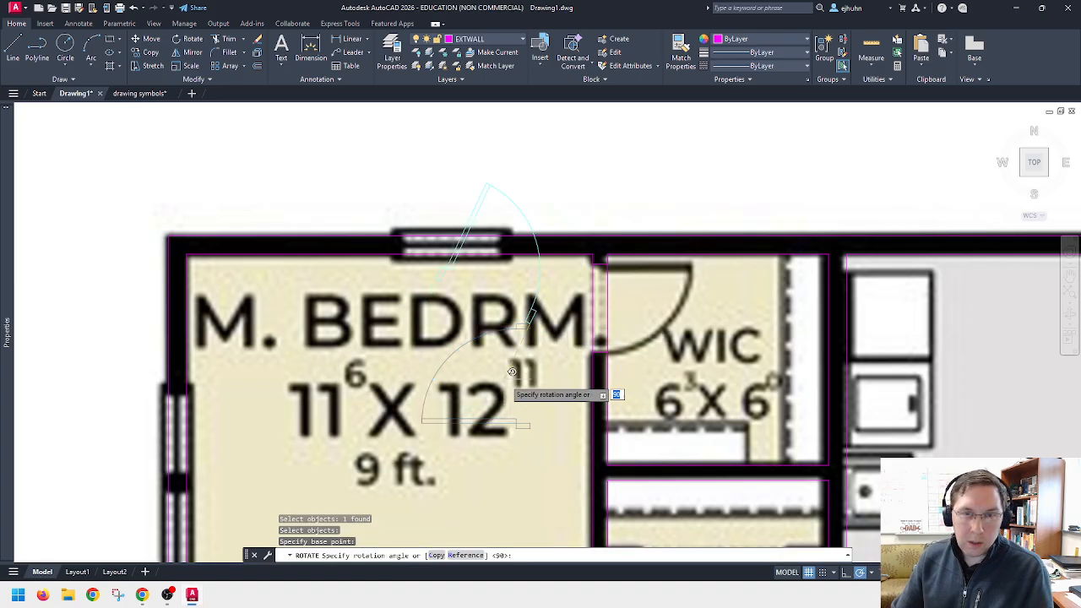
click(446, 322)
key(Escape)
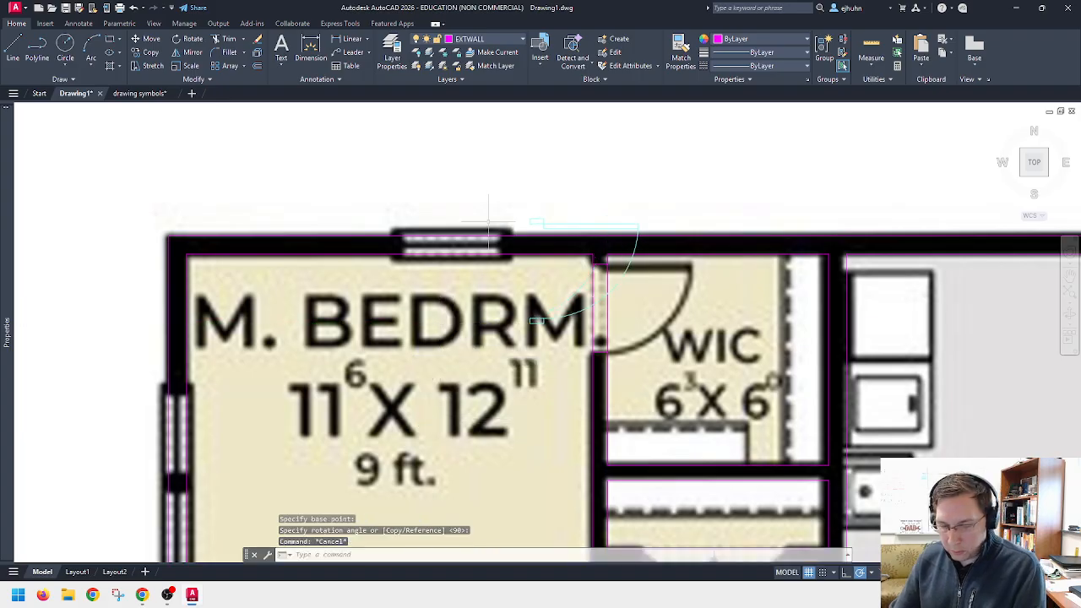
Step: Move the rotated door from the midpoint of its upper frame edge to the midpoint of the WIC opening's upper jamb line
text(m)
key(Return)
click(538, 224)
key(Return)
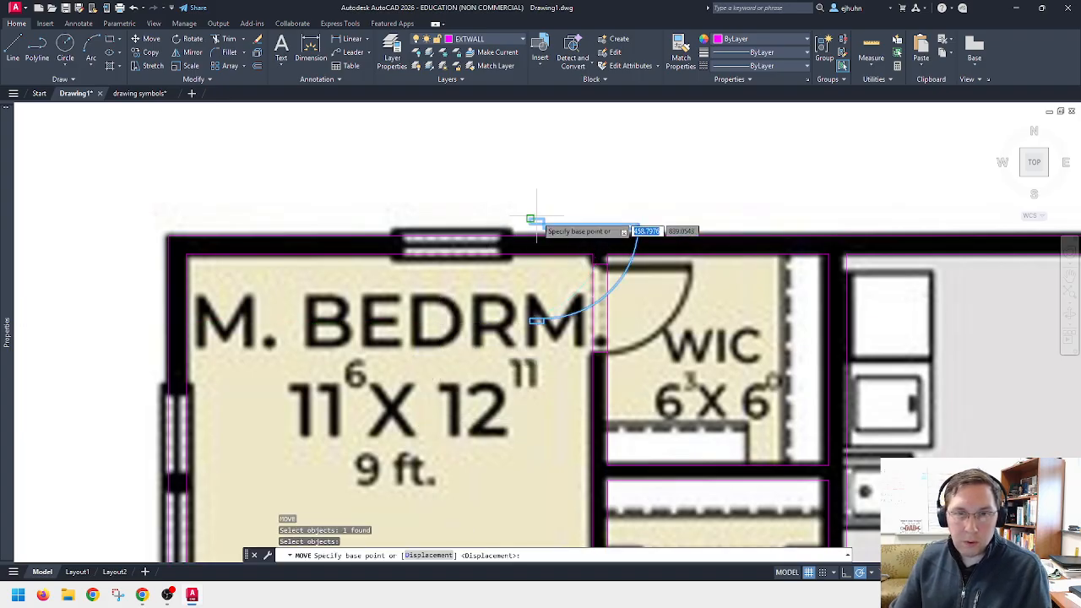
scroll(537, 225, up, 5)
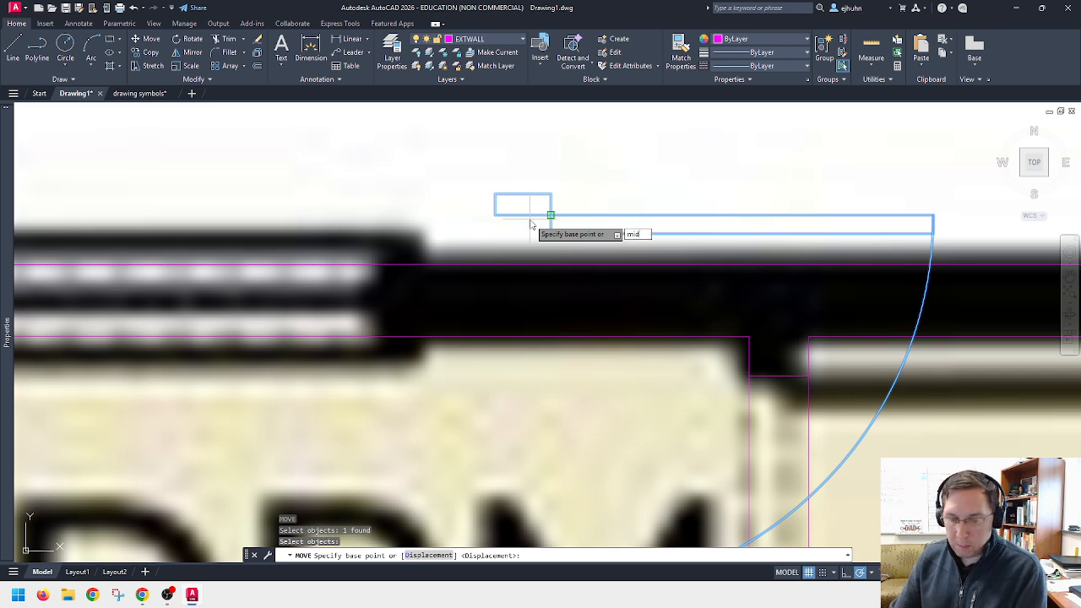
text(mid)
key(Return)
click(533, 207)
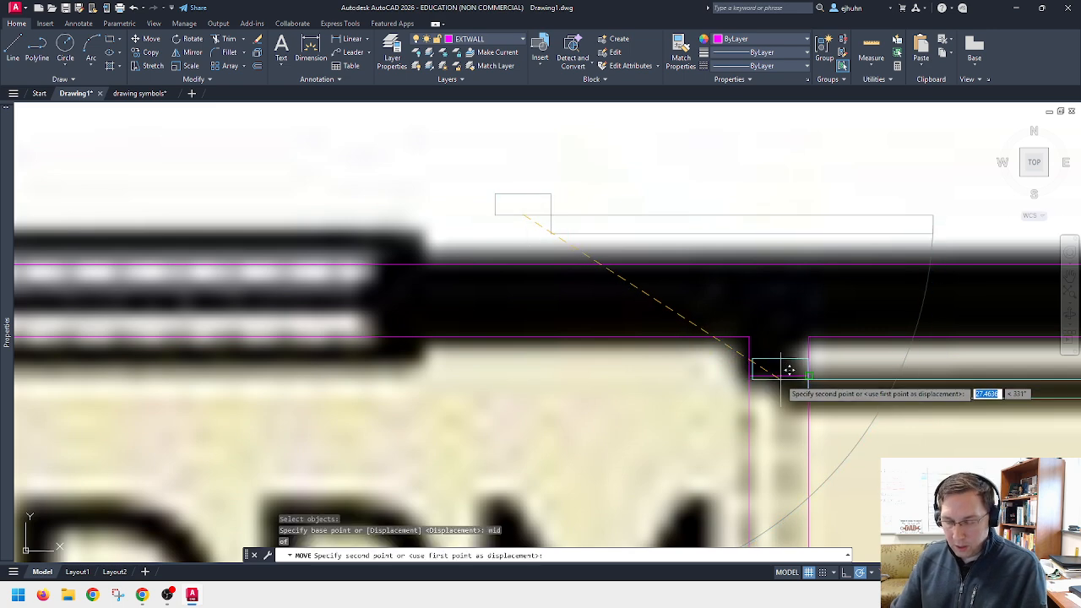
text(mid)
key(Return)
key(Escape)
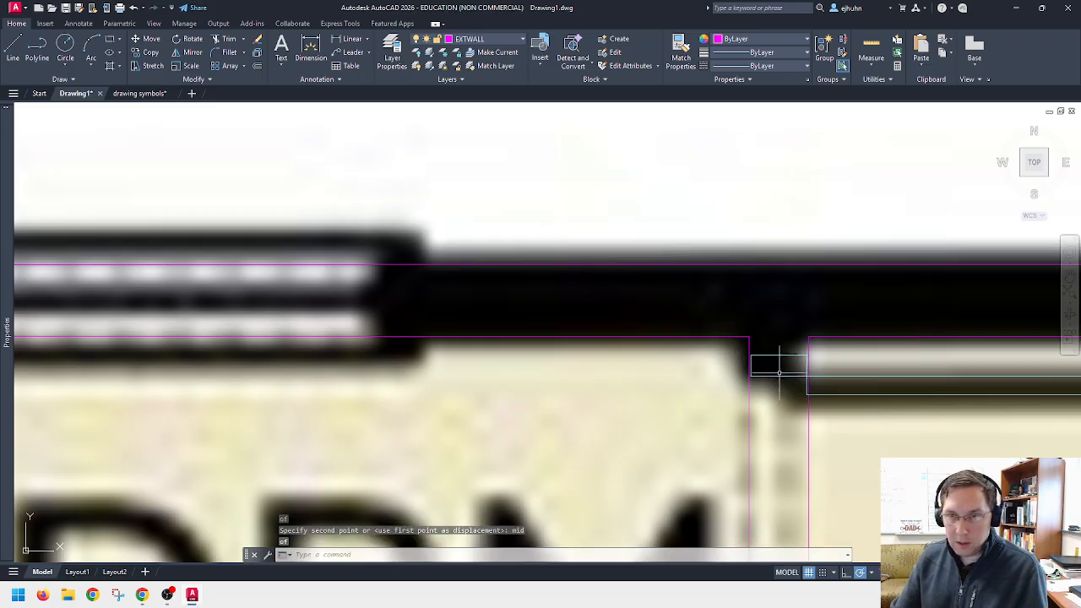
Step: Scale the WIC door by .9375 about the midpoint of its upper jamb line to fit the opening
scroll(786, 369, down, 5)
scroll(798, 418, up, 2)
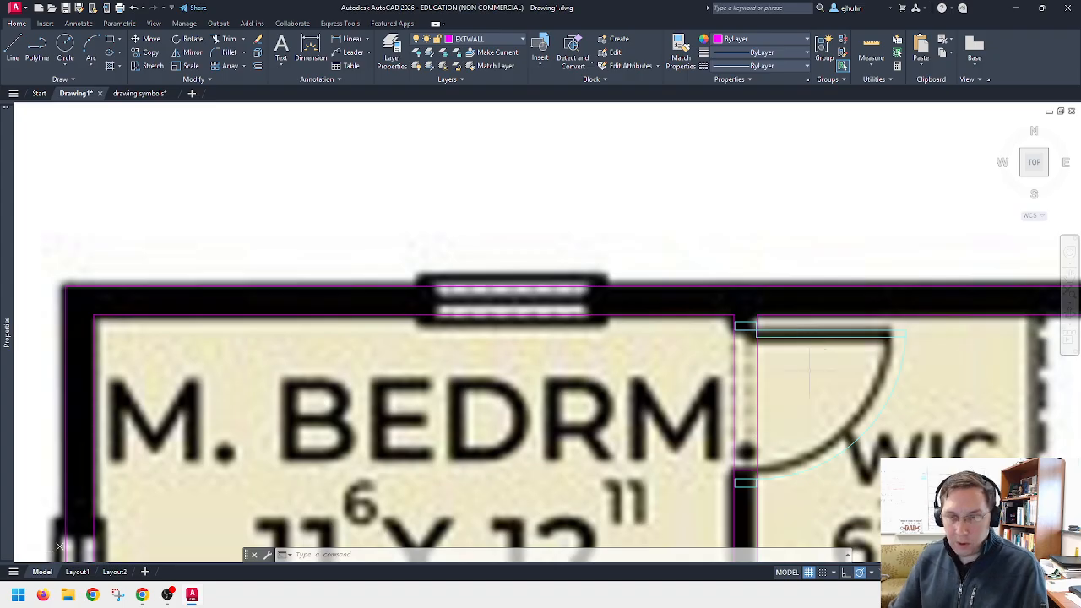
scroll(818, 431, up, 2)
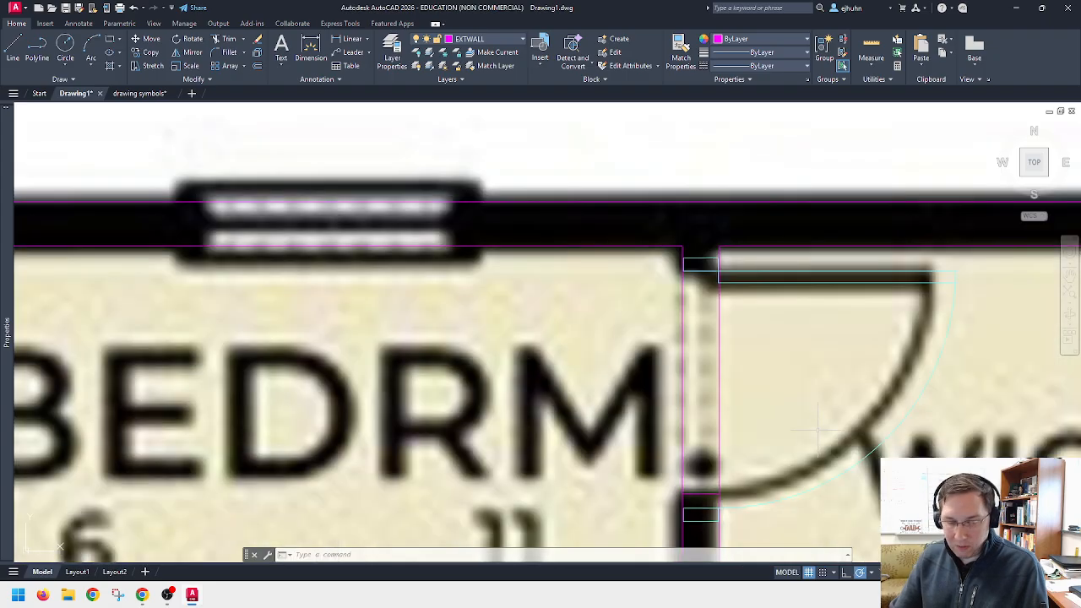
key(Return)
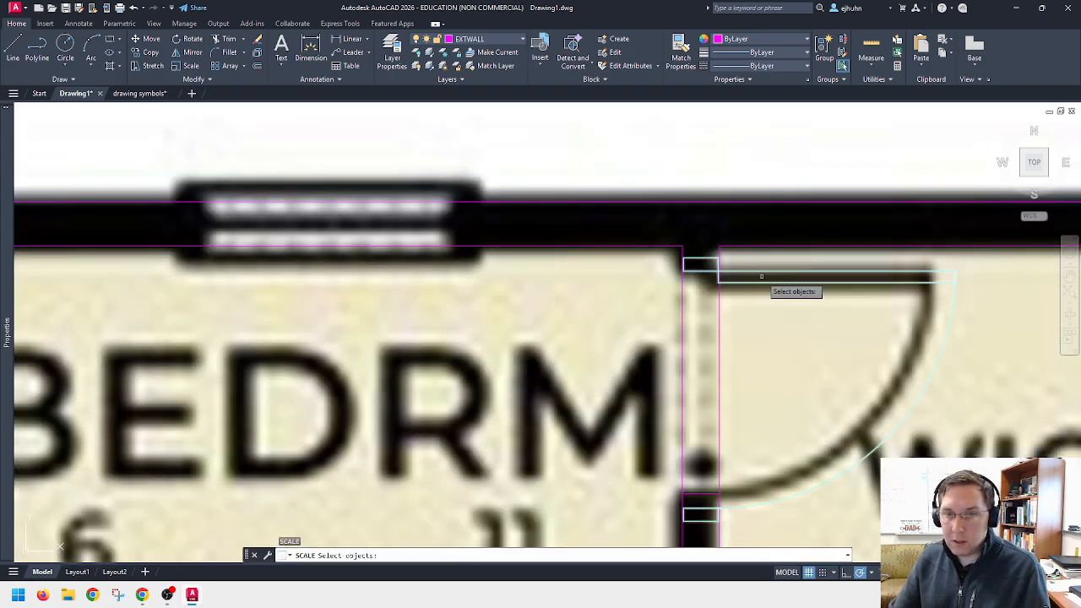
click(759, 269)
key(Return)
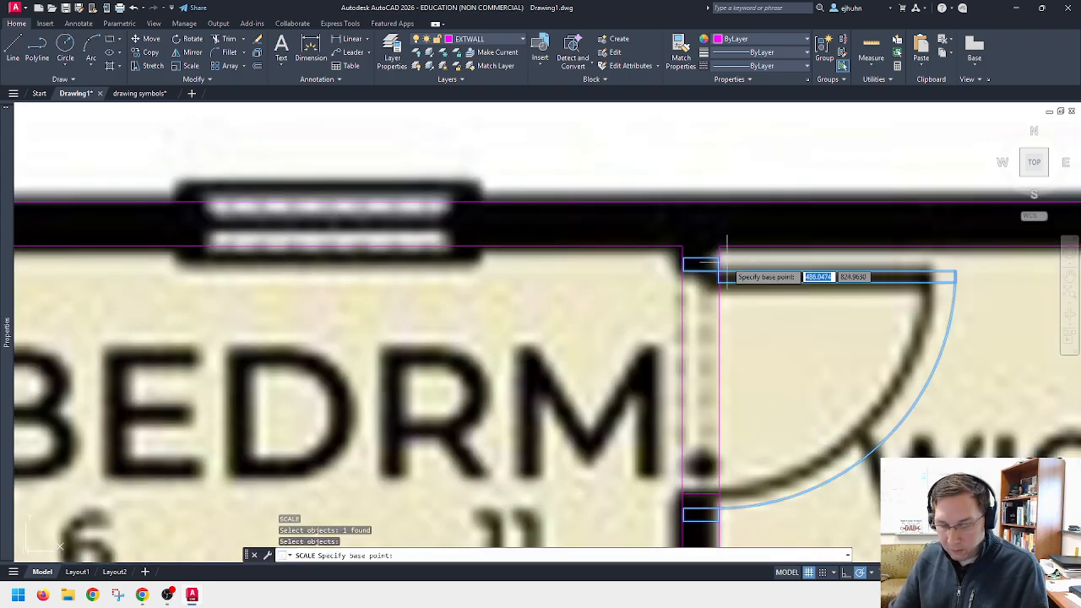
text(mid)
key(Return)
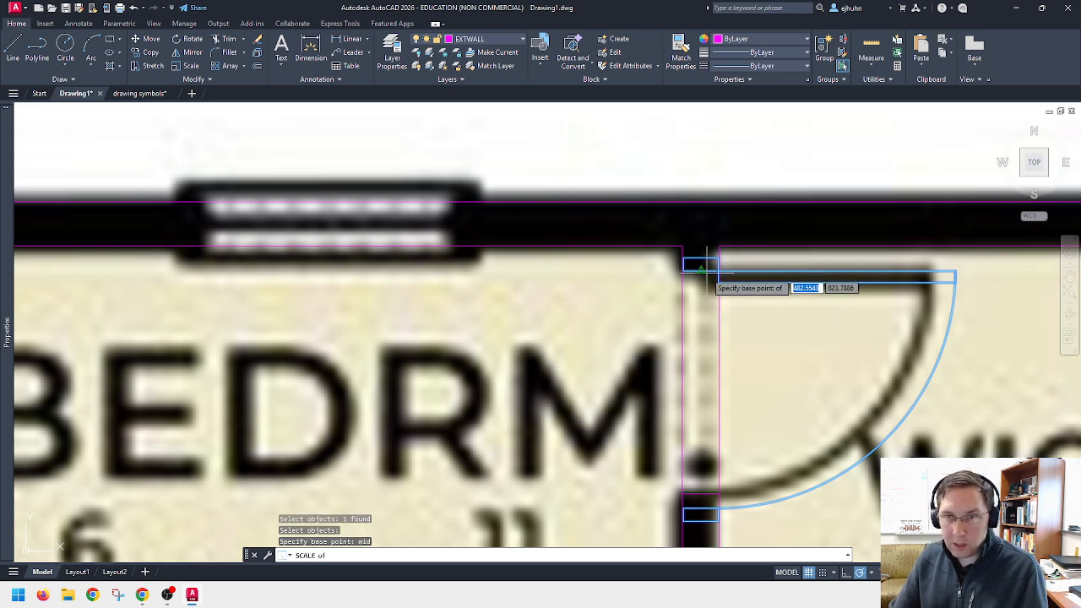
click(701, 268)
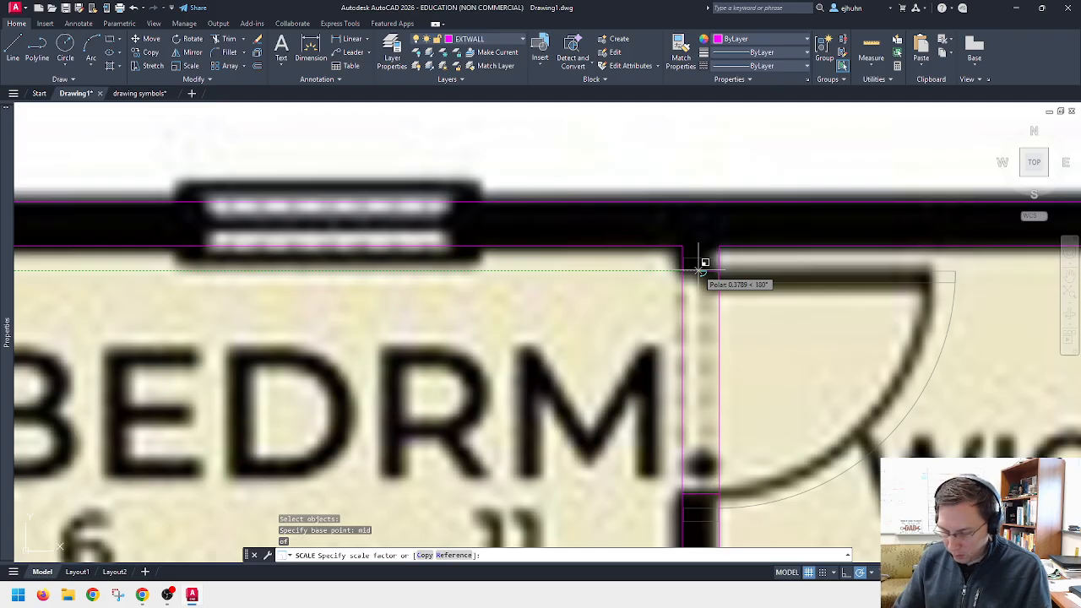
text(.9375)
key(Return)
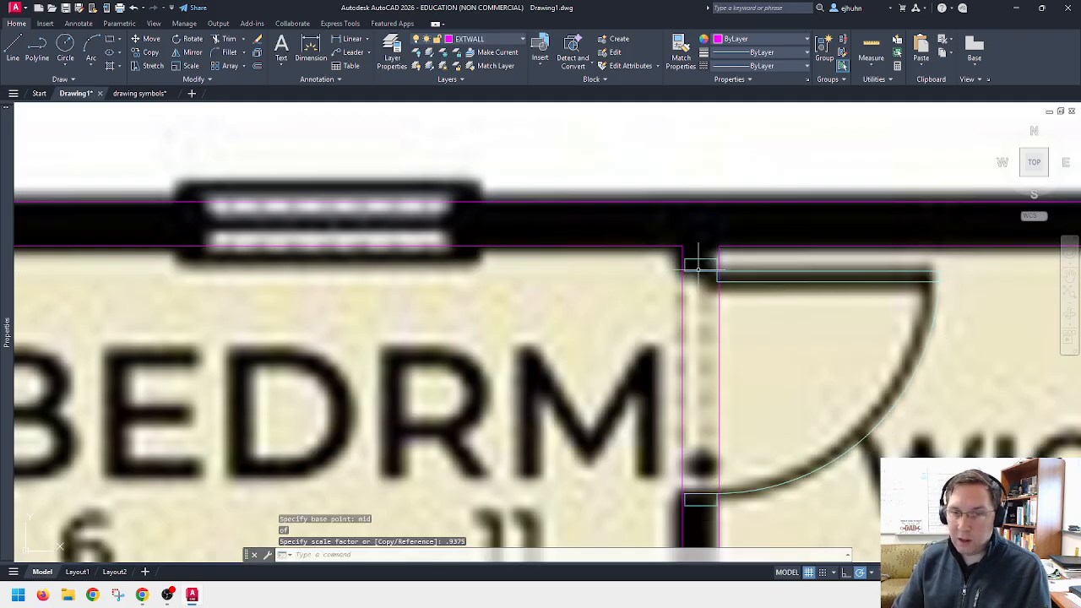
key(Escape)
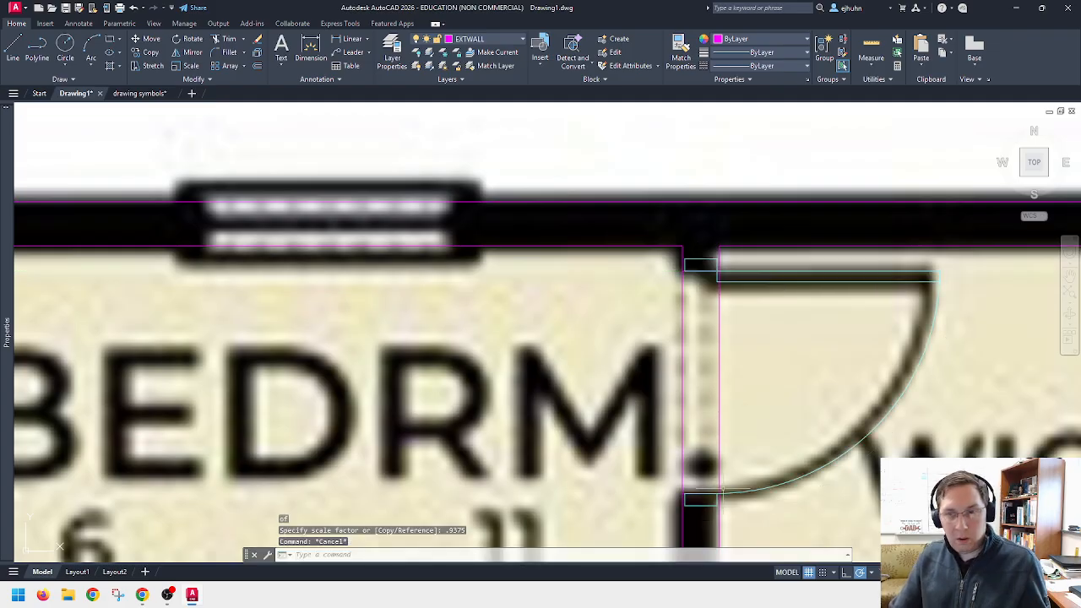
Step: Move the WIC door's lower jamb line from its midpoint straight down to the outer edge of the door frame
scroll(708, 497, up, 8)
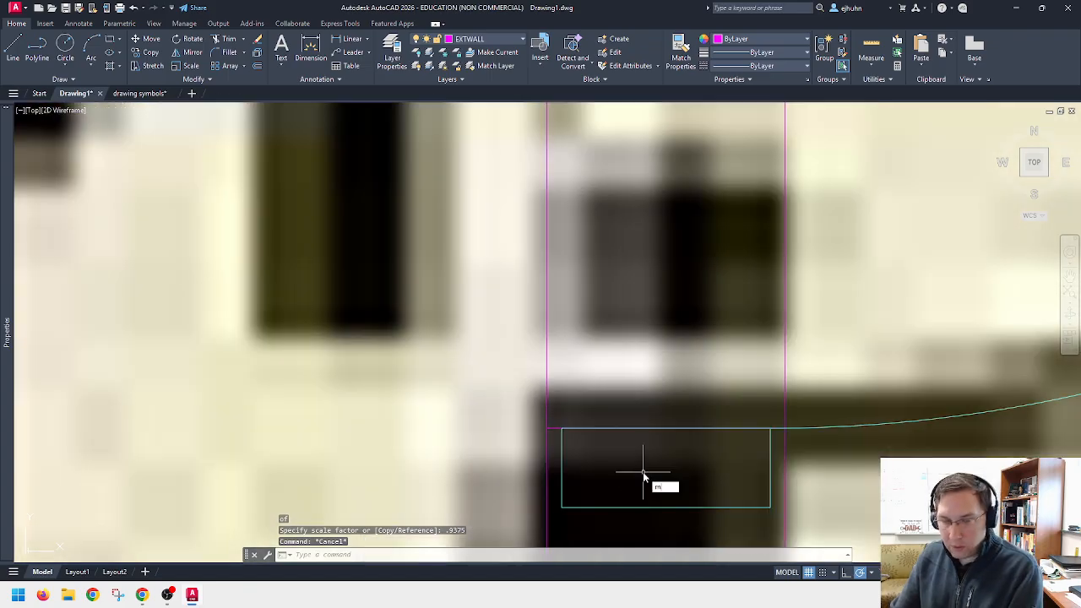
text(m)
key(Return)
click(559, 431)
key(Return)
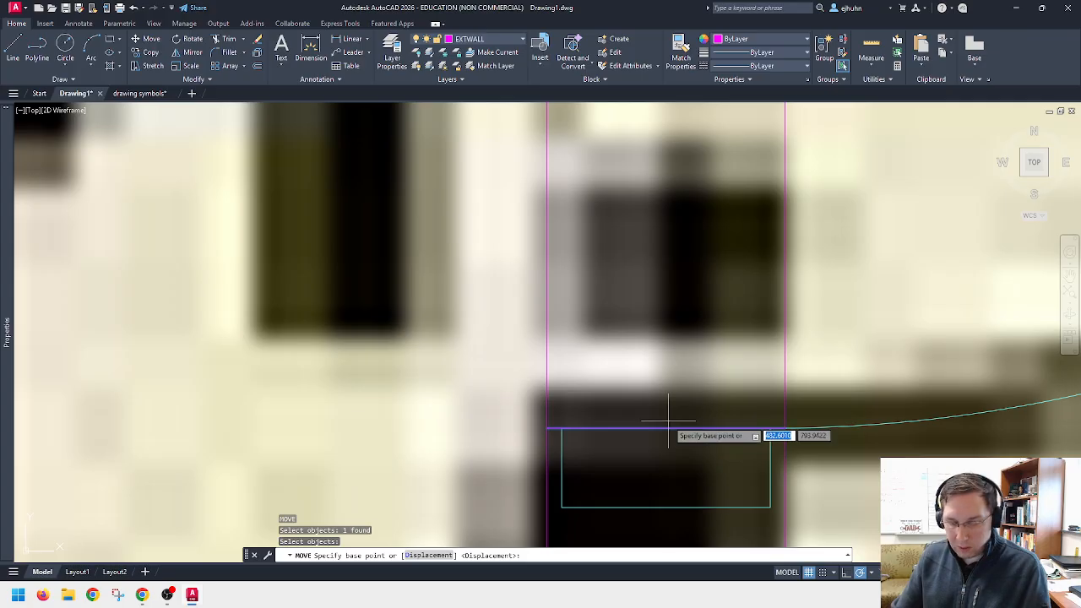
text(mid)
key(Return)
click(667, 429)
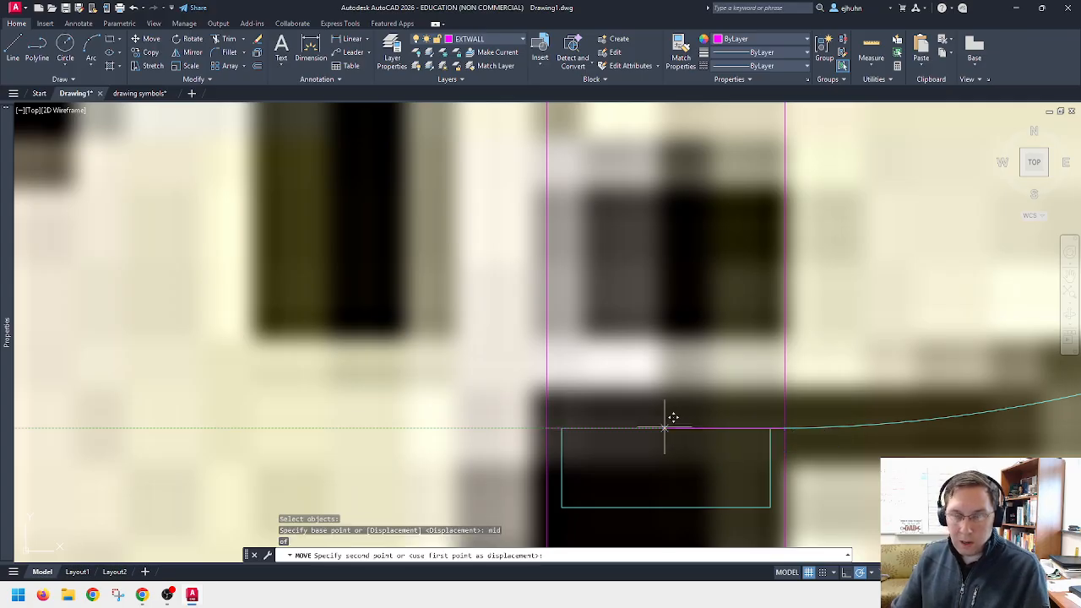
key(Escape)
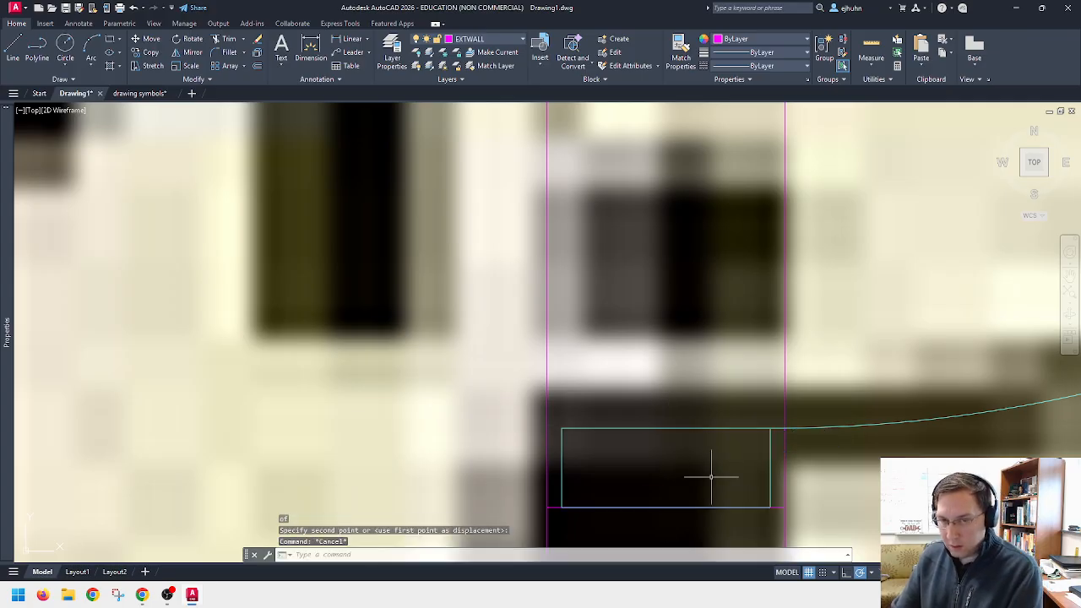
Step: Trim the short wall line pieces beside the WIC door's lower frame
text(tr)
key(Return)
scroll(777, 468, down, 5)
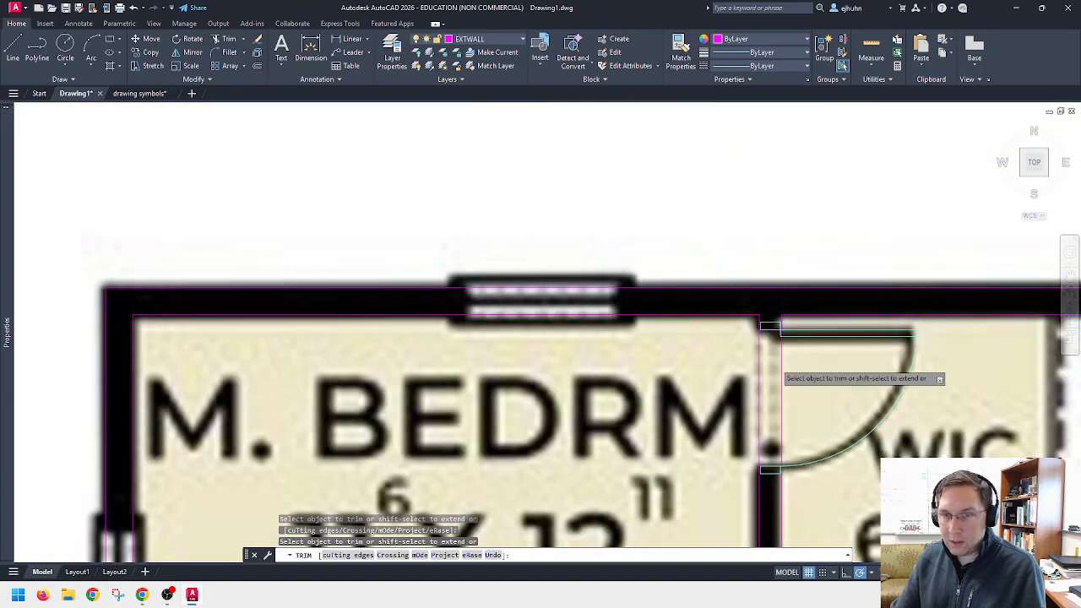
scroll(773, 357, up, 3)
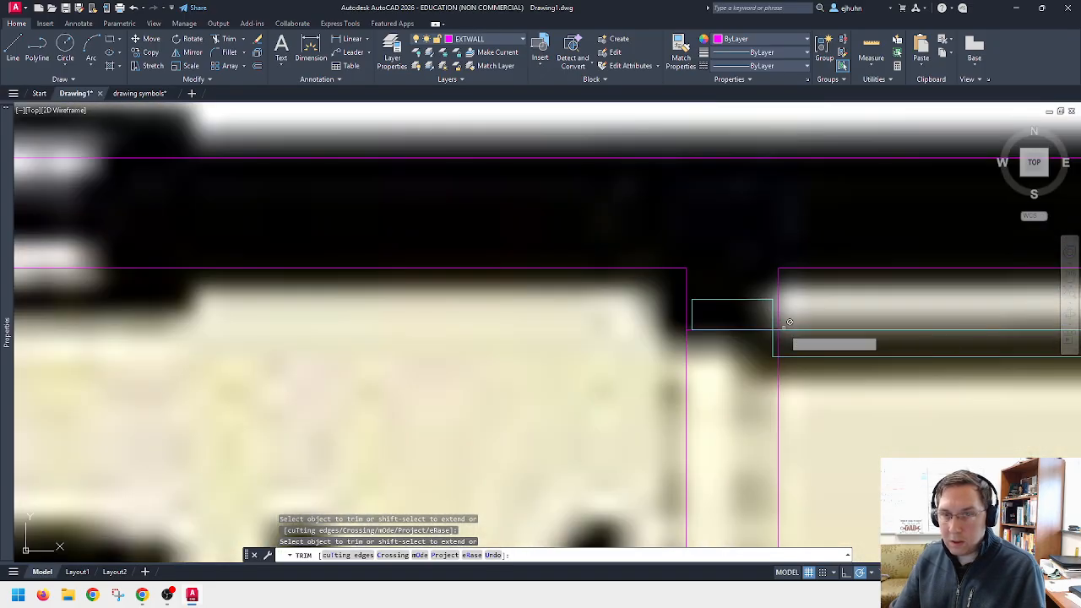
key(Escape)
Step: Move the WIC door's upper jamb line from its midpoint straight up to the outer edge of the door frame
text(m)
key(Return)
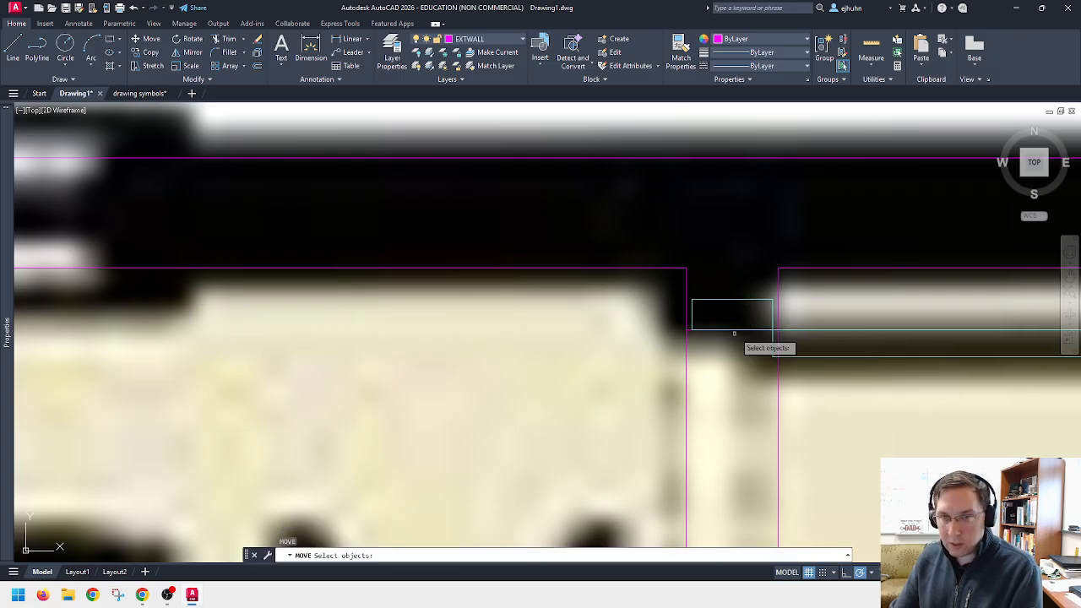
click(689, 330)
key(Return)
text(mid)
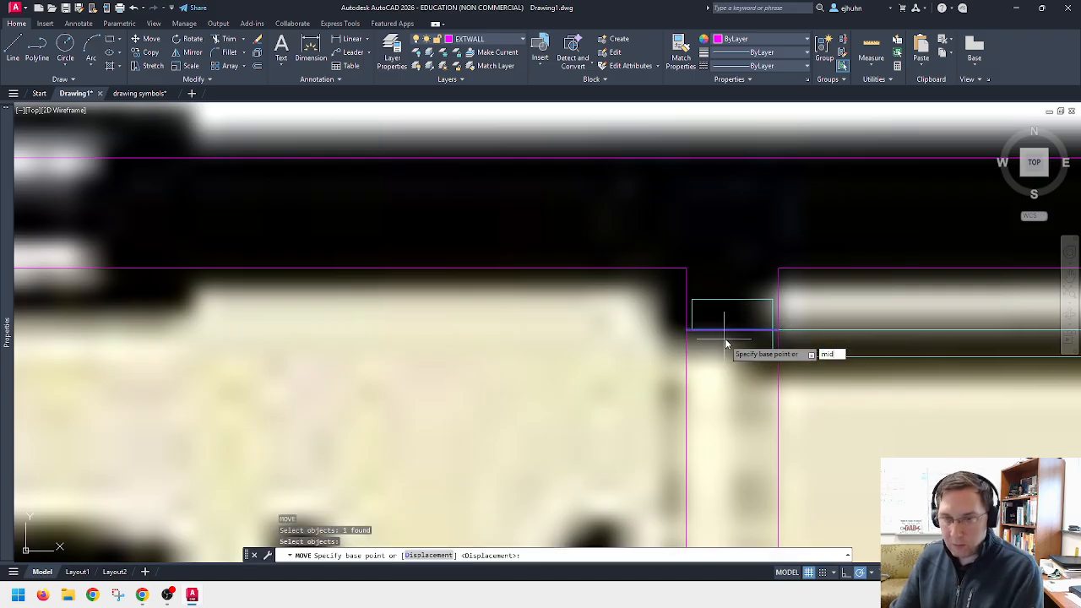
key(Return)
click(732, 330)
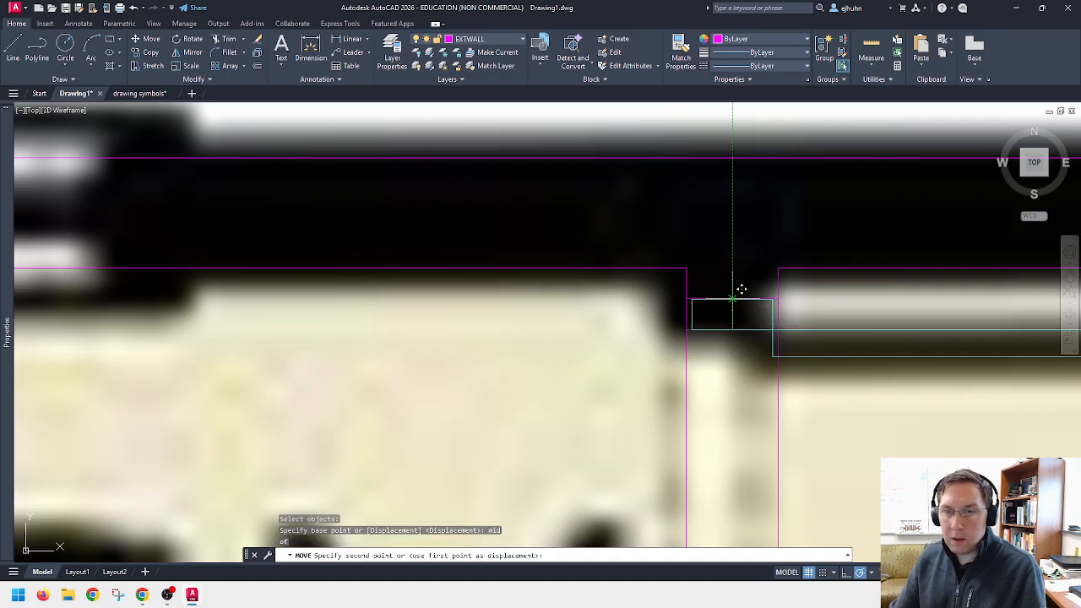
key(Escape)
Step: Trim the short wall pieces beside the WIC door's upper frame and remove the two wall lines crossing the door opening
key(Return)
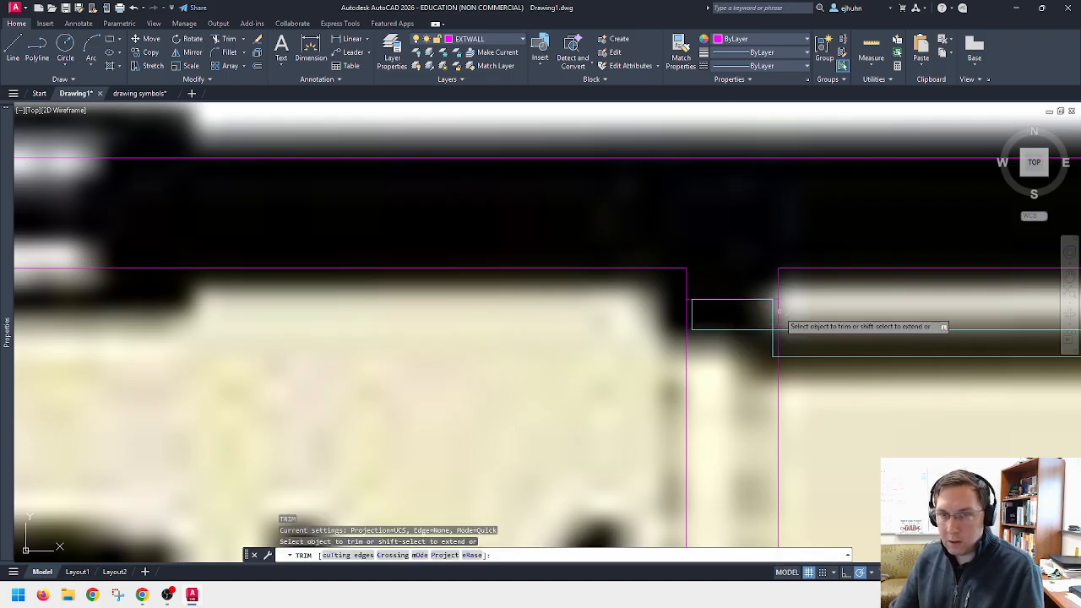
key(Escape)
scroll(777, 347, down, 5)
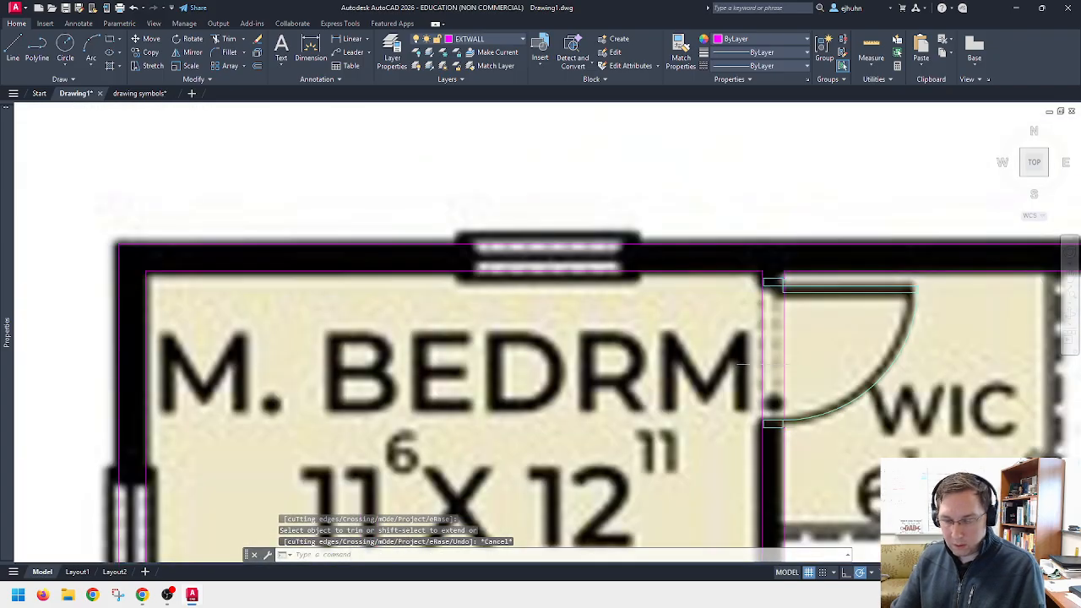
text(tr)
key(Return)
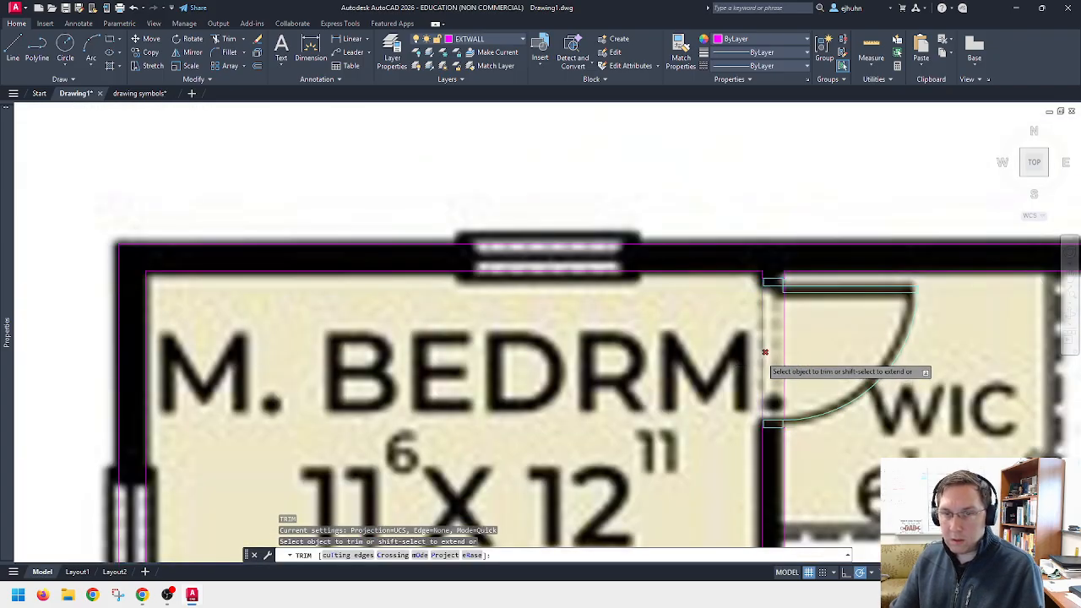
key(Escape)
click(786, 356)
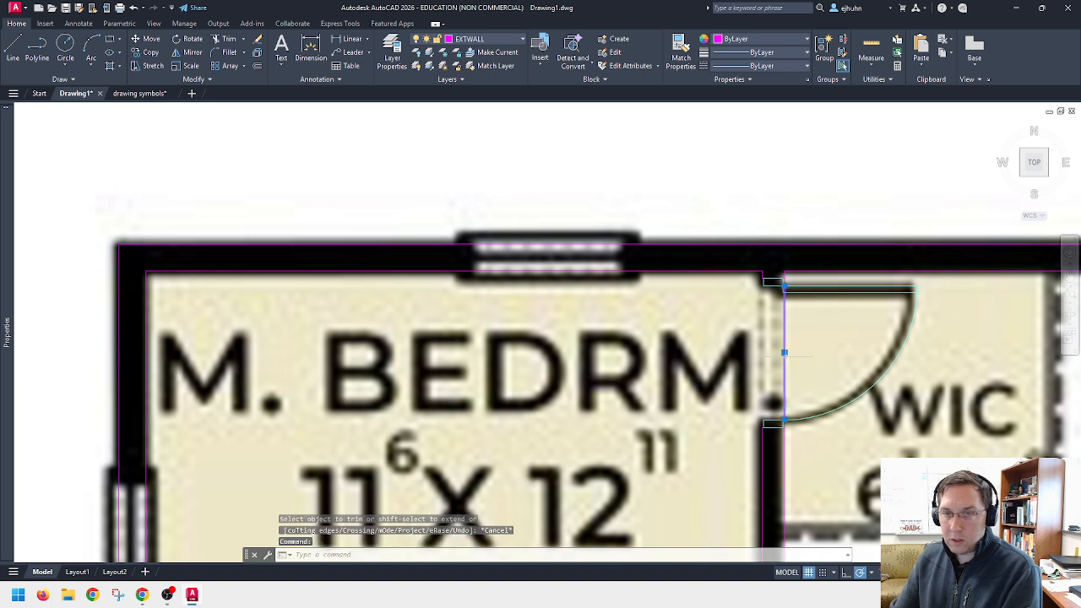
key(Delete)
Step: Trim away both wall lines crossing the closet opening across from the kitchen
scroll(784, 354, down, 3)
middle_drag(797, 434, 794, 338)
mouse_move(796, 416)
middle_down()
mouse_move(777, 313)
mouse_move(758, 323)
middle_up()
scroll(775, 312, down, 2)
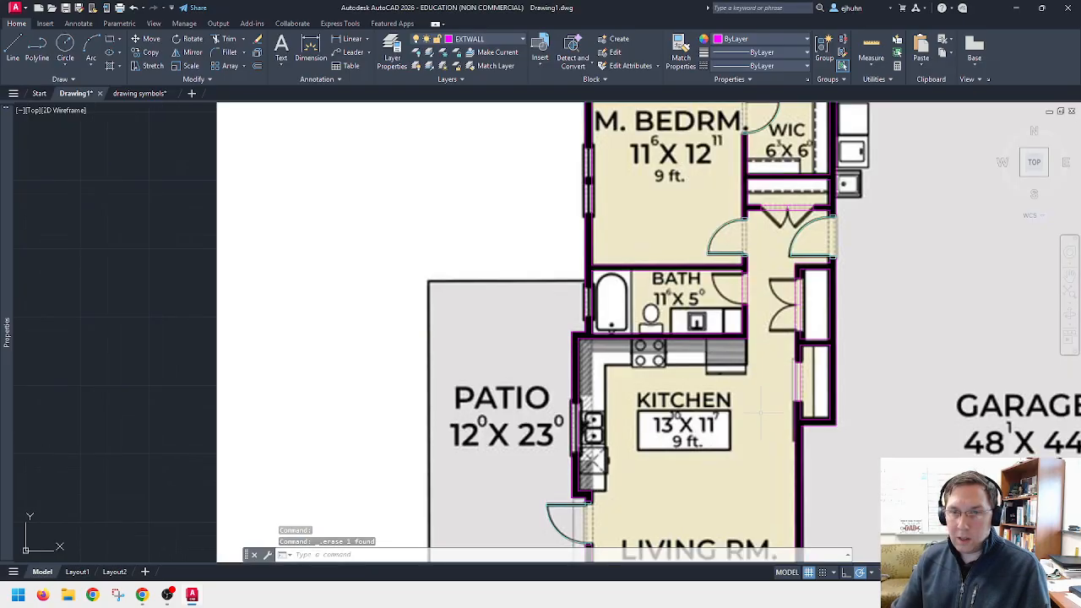
middle_drag(761, 418, 746, 330)
mouse_move(752, 428)
middle_down()
mouse_move(750, 307)
mouse_move(732, 490)
middle_up()
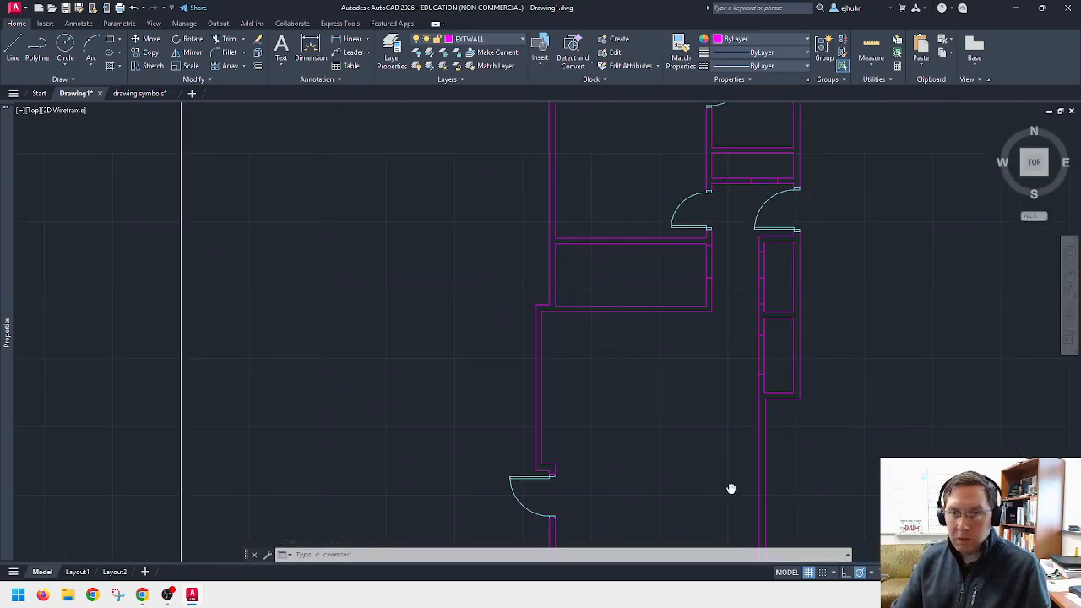
scroll(784, 347, up, 5)
text(tr)
key(Return)
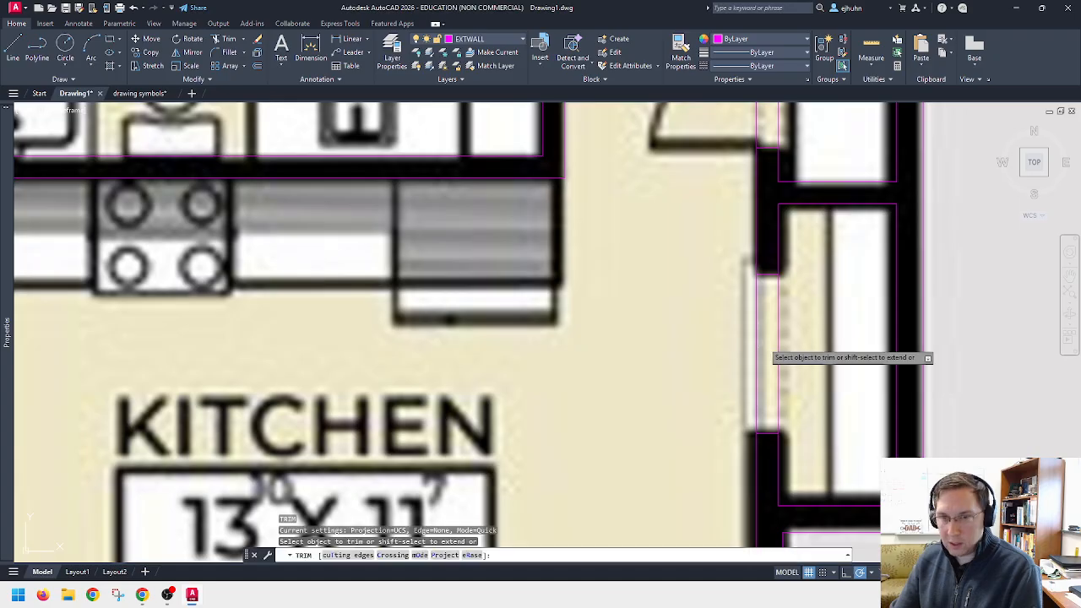
scroll(754, 342, down, 4)
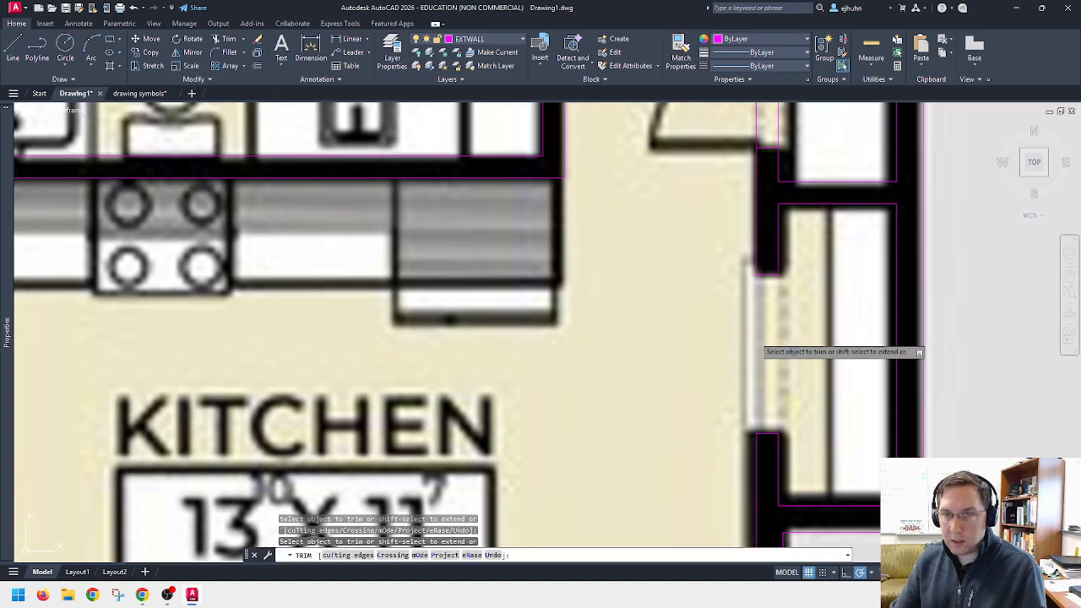
key(Escape)
Step: Copy the hallway-to-garage door from its hinge-side frame to an empty spot in the garage area
mouse_move(747, 315)
middle_down()
mouse_move(769, 399)
mouse_move(772, 366)
mouse_move(777, 465)
middle_up()
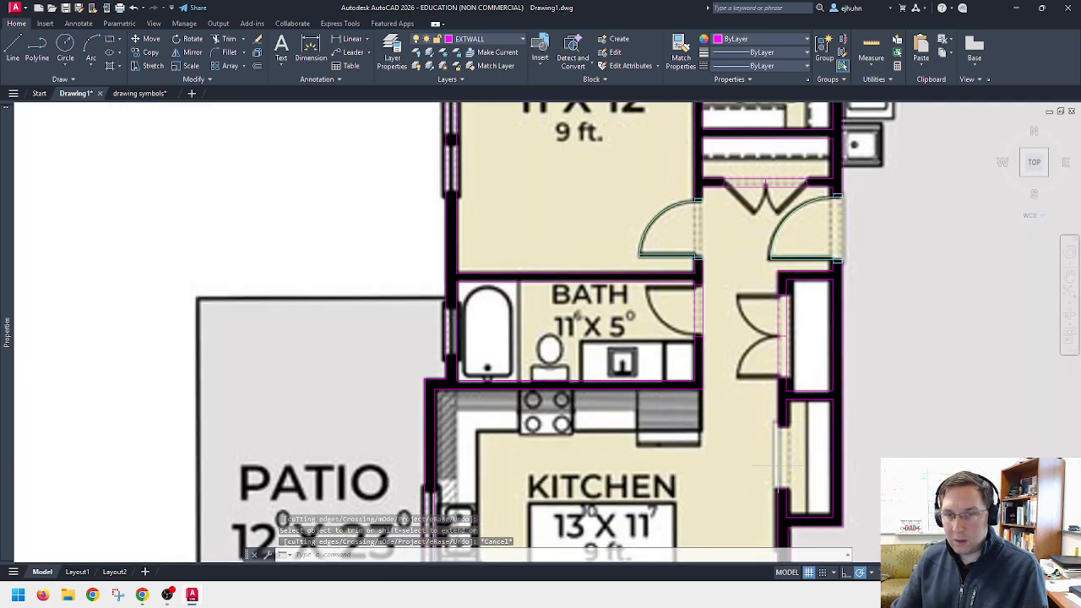
middle_drag(767, 338, 763, 395)
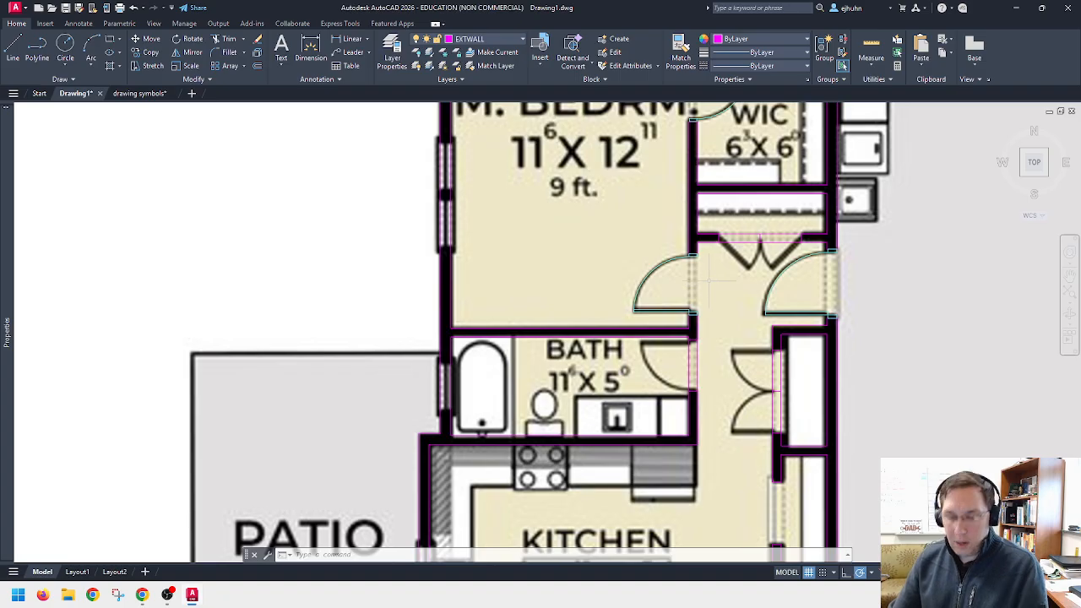
mouse_move(708, 282)
middle_down()
mouse_move(709, 352)
mouse_move(711, 290)
middle_up()
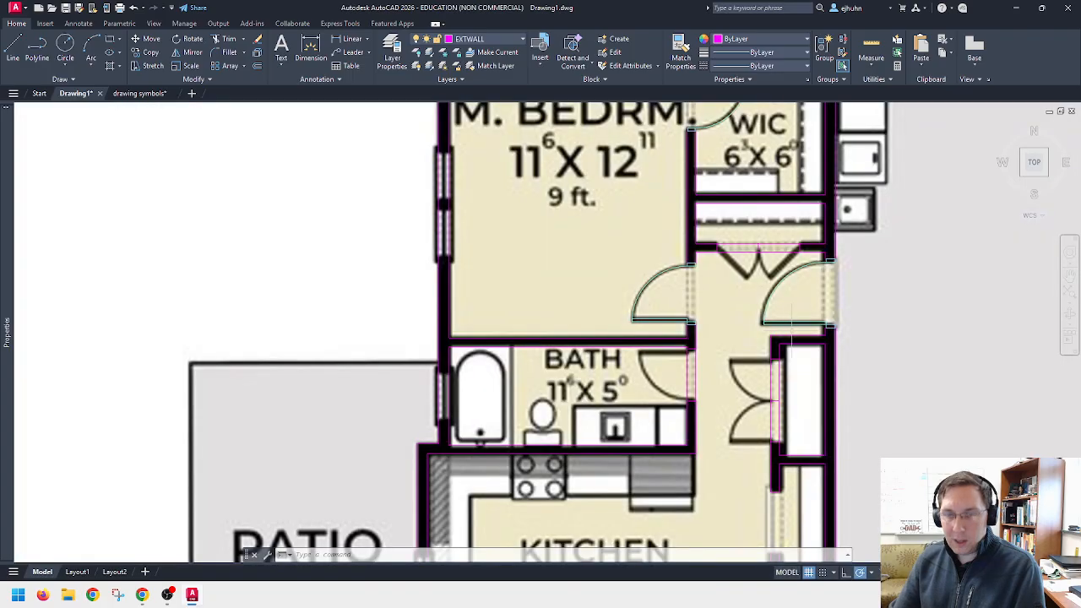
key(Return)
click(799, 320)
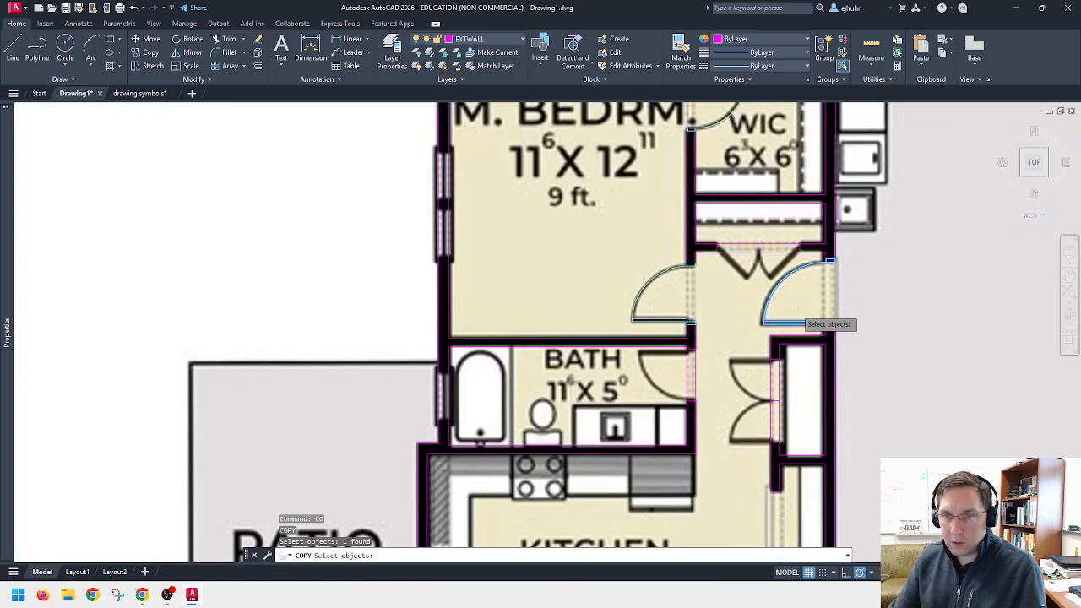
key(Return)
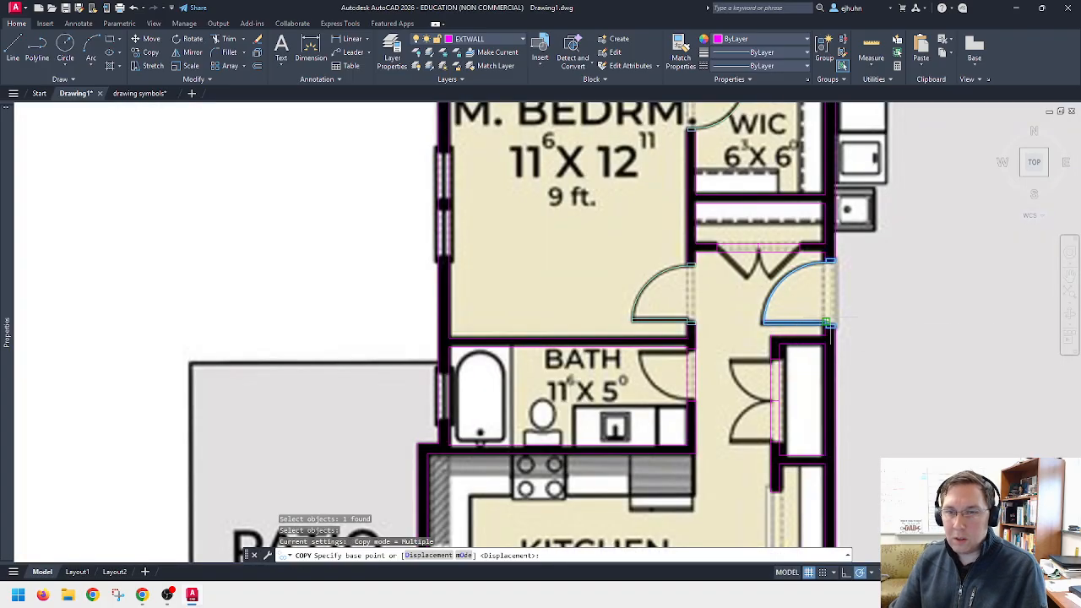
click(832, 322)
click(944, 400)
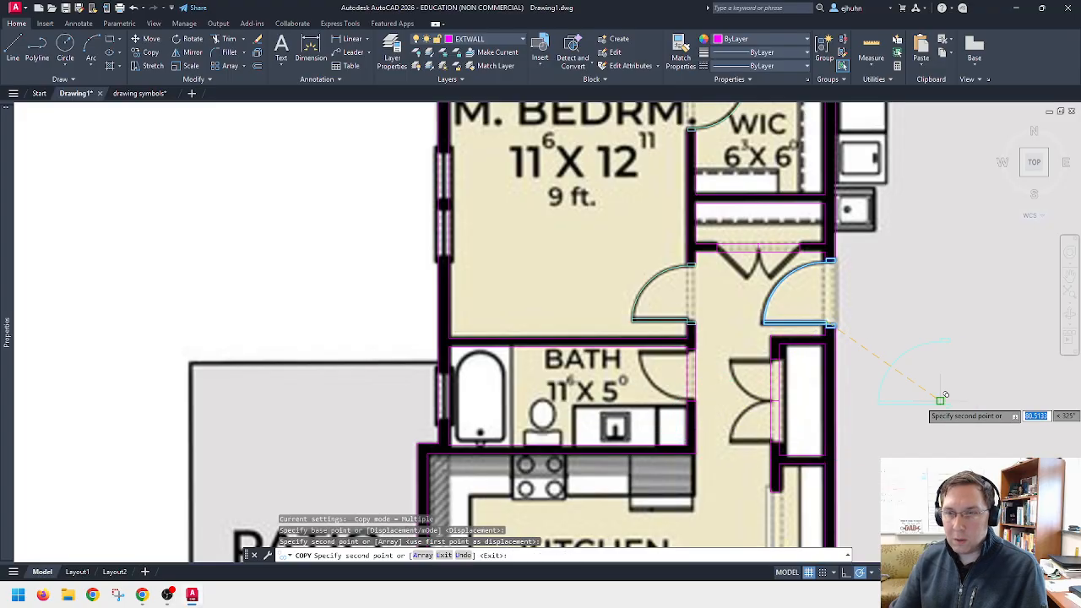
key(Escape)
Step: Scale the copied door in the garage area by .6666666667 about the corner of its upper frame
middle_drag(976, 401, 866, 411)
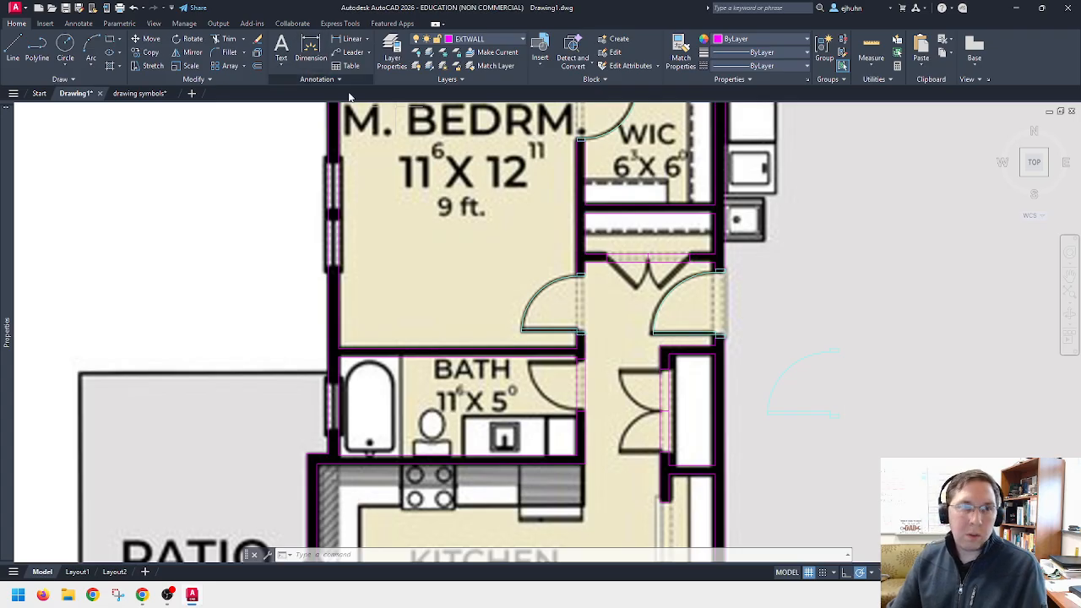
text(sc)
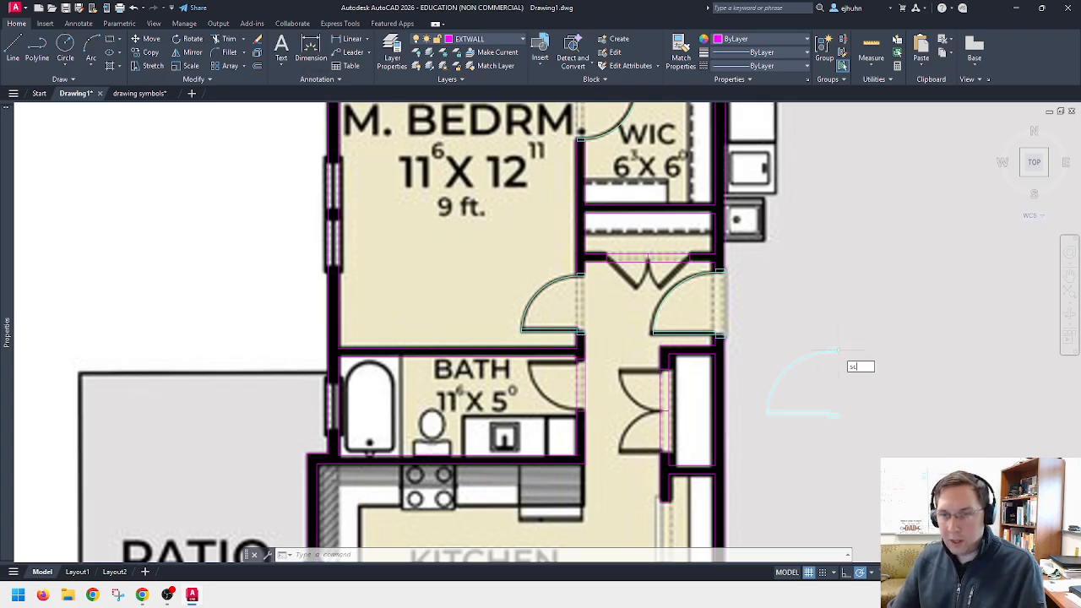
key(Return)
click(836, 416)
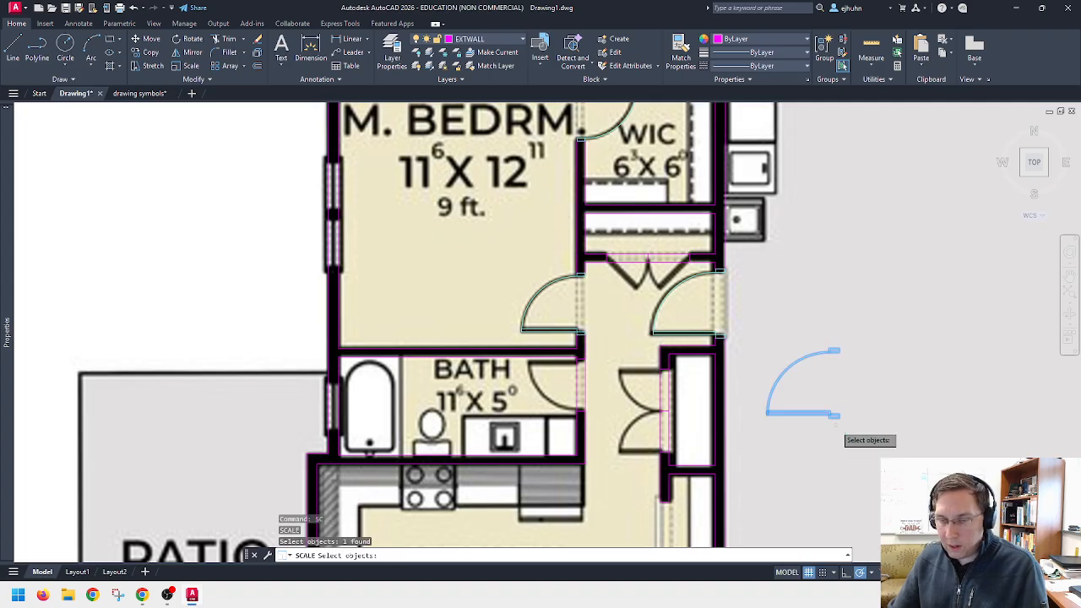
key(Return)
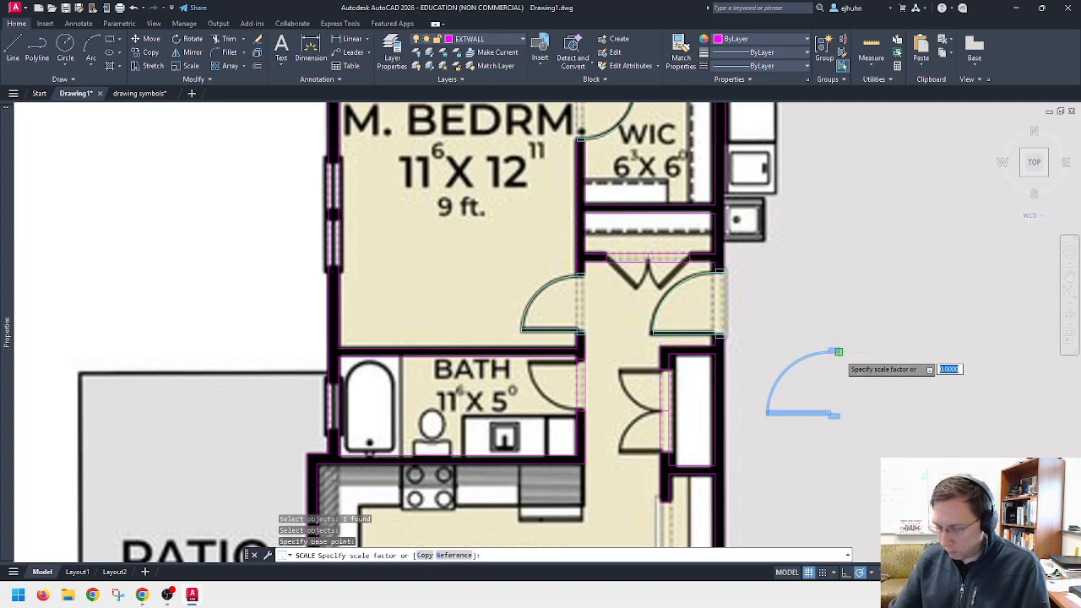
click(839, 351)
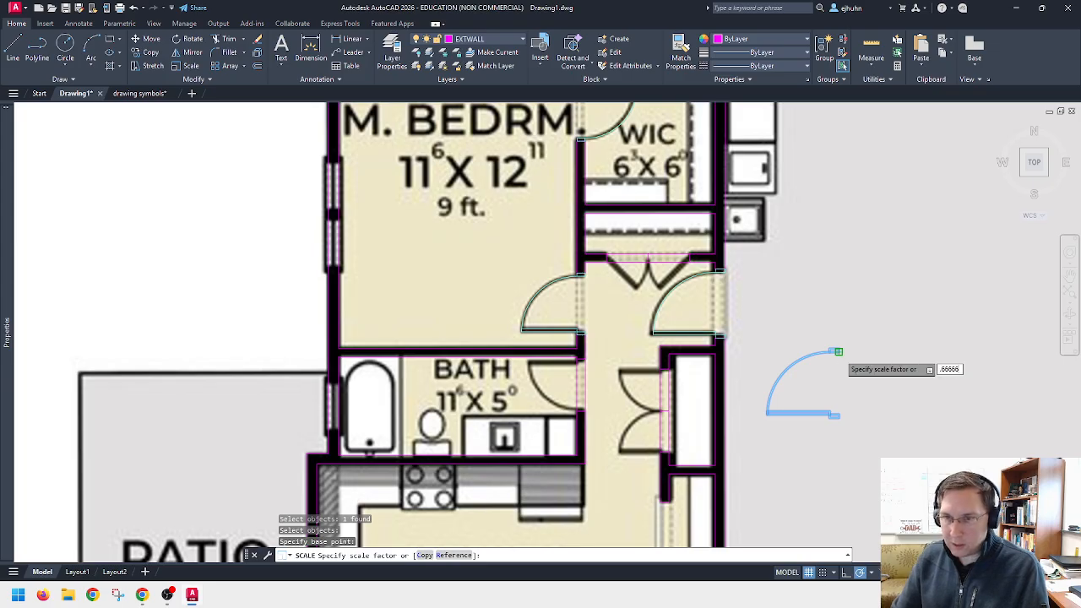
key(Return)
key(Escape)
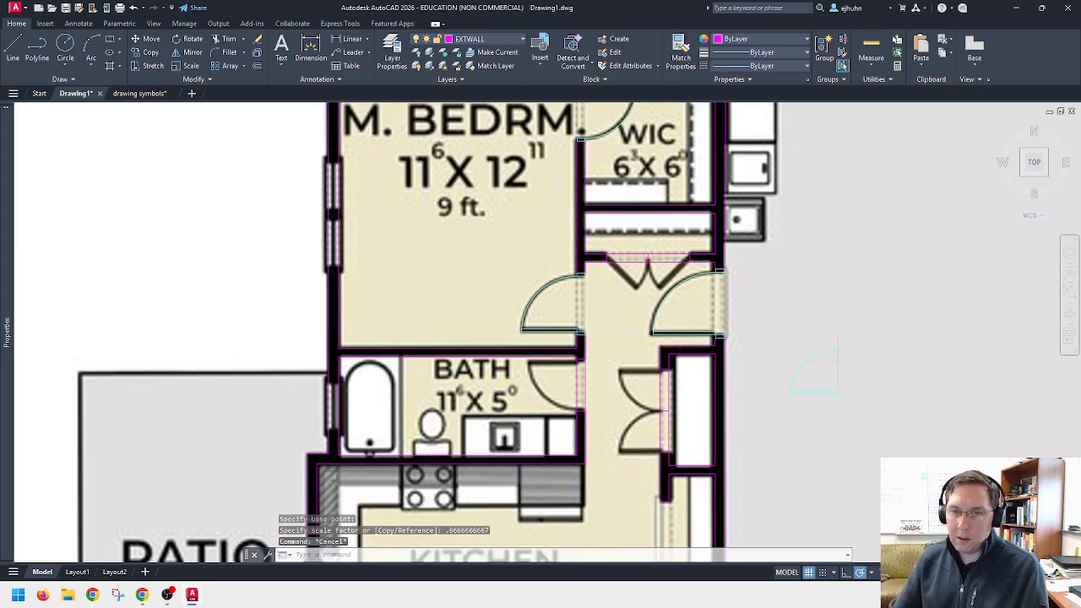
Step: Mirror the scaled door copy downward across a horizontal line at its hinge-side frame
scroll(819, 422, up, 2)
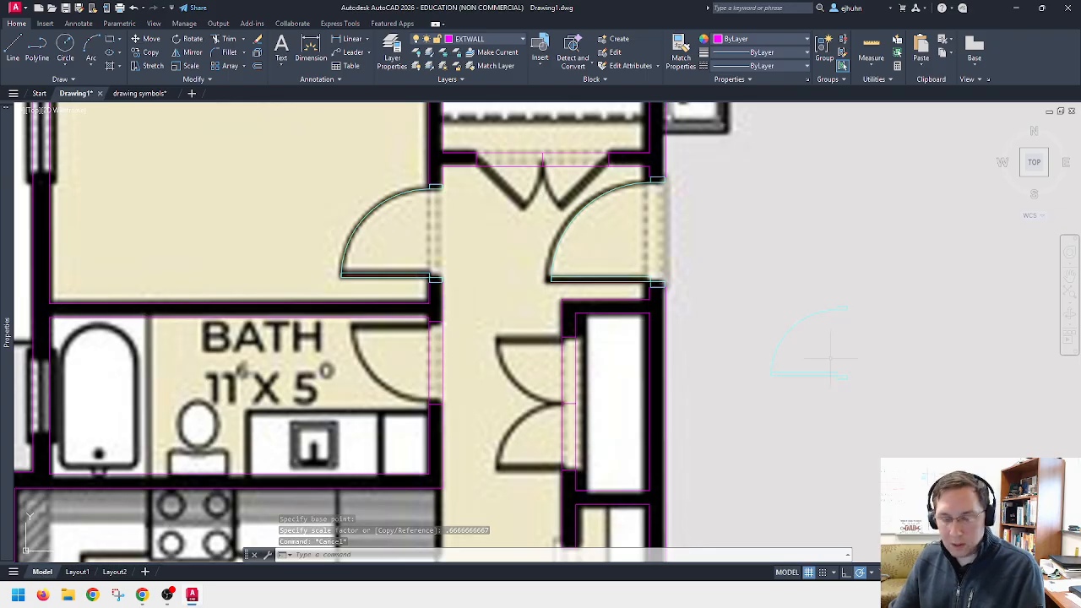
text(MI)
key(Return)
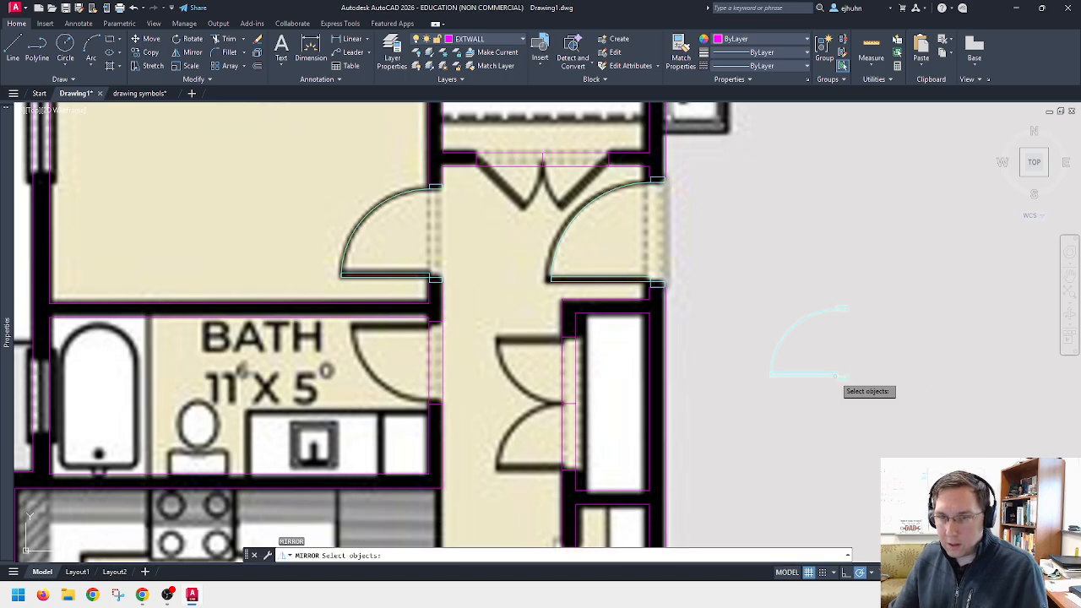
click(835, 372)
key(Return)
click(837, 373)
click(781, 375)
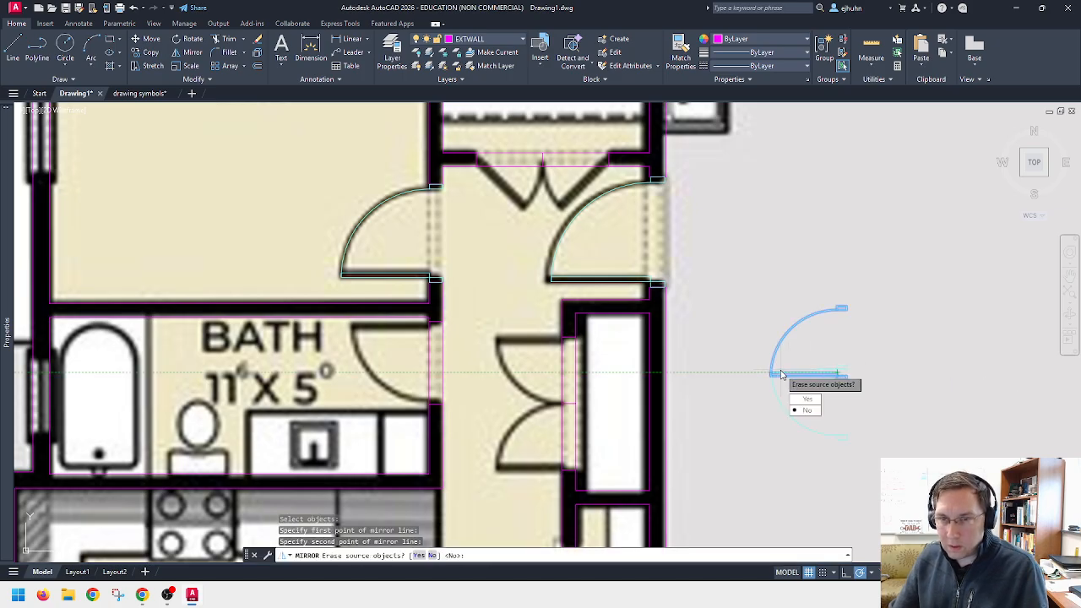
Step: Complete mirroring the loose door symbol across the horizontal line through its leaf, erasing the source object
text(y)
key(Return)
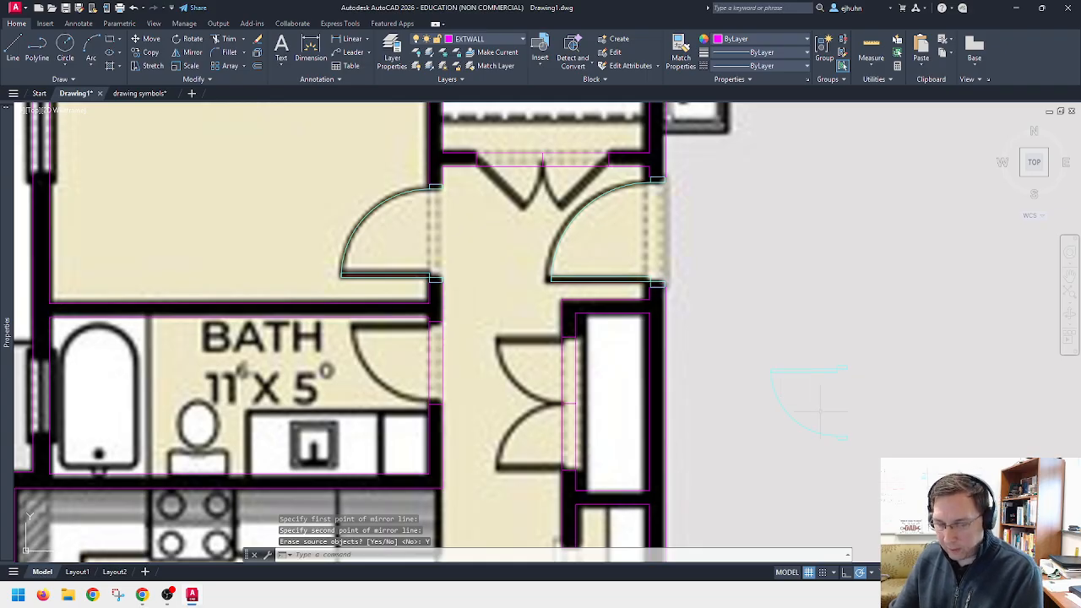
Step: Try the mirrored door in the bathroom opening, moving it from its upper jamb's midpoint to the midpoint of the opening's upper edge
text(m)
key(Return)
click(847, 370)
key(Return)
scroll(850, 367, up, 4)
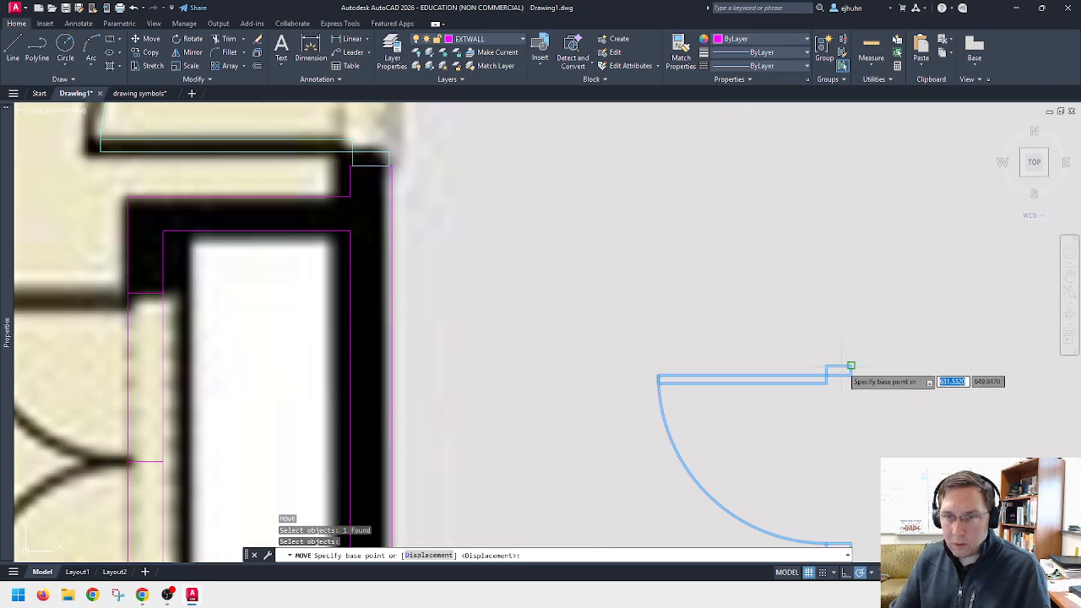
text(mid)
key(Return)
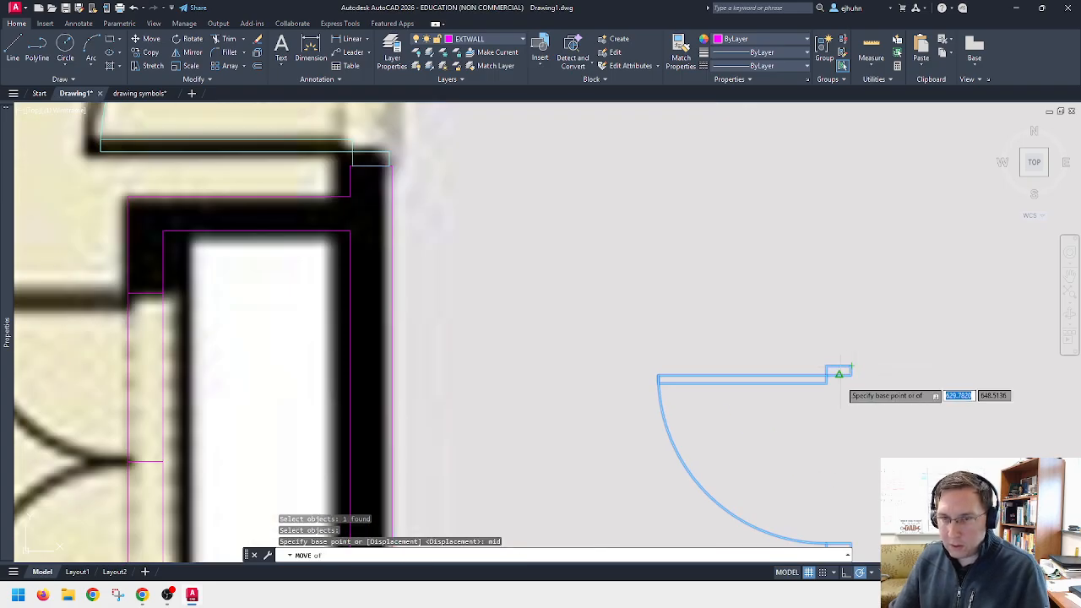
click(847, 370)
scroll(853, 372, down, 5)
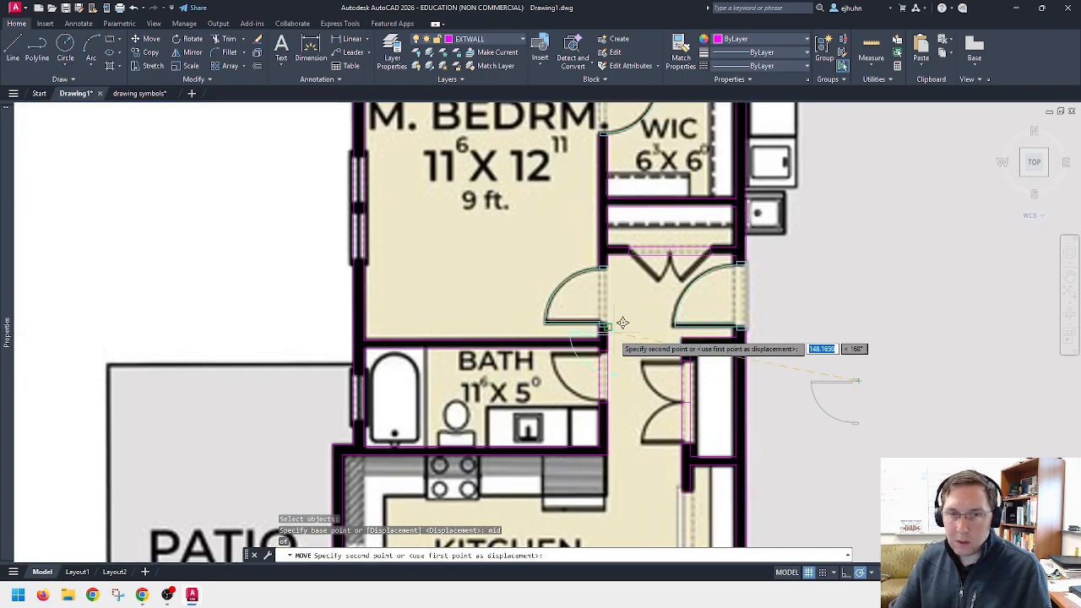
scroll(622, 322, up, 5)
text(m)
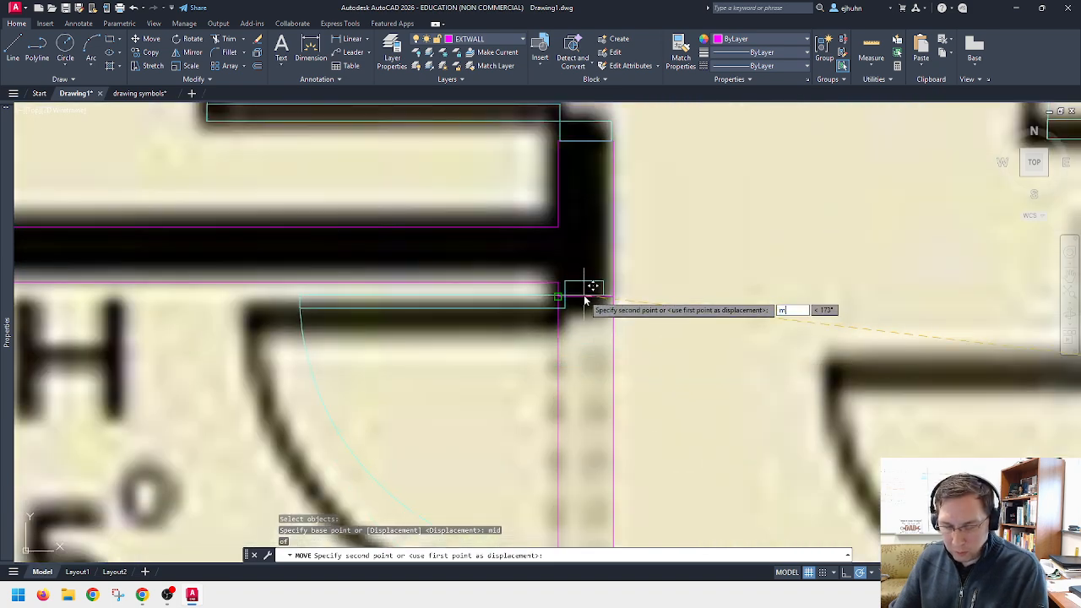
text(id)
key(Return)
click(581, 291)
scroll(585, 294, down, 2)
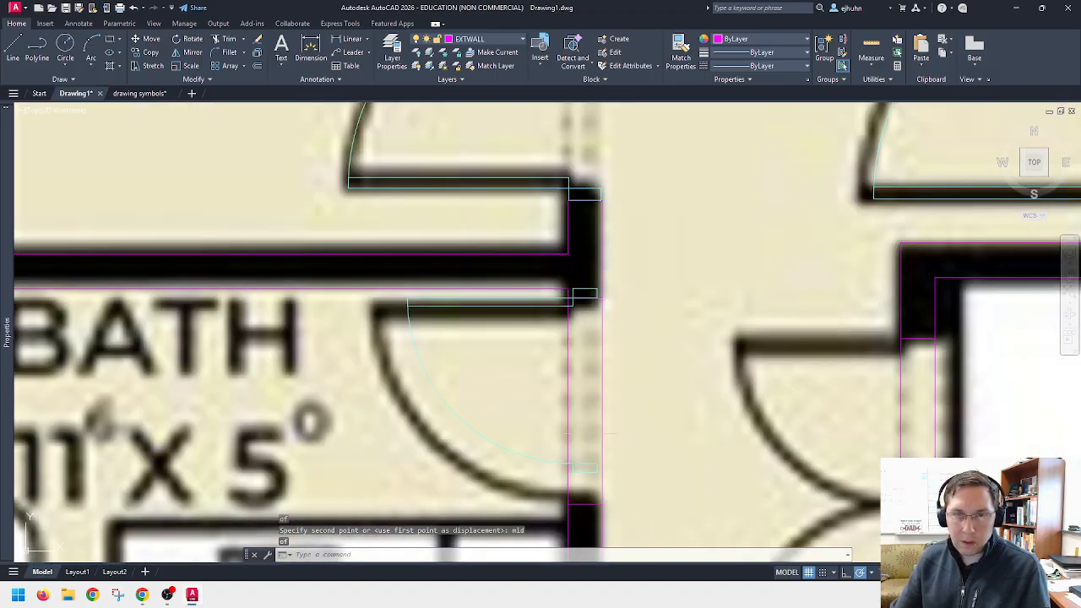
scroll(592, 435, down, 5)
scroll(592, 434, down, 5)
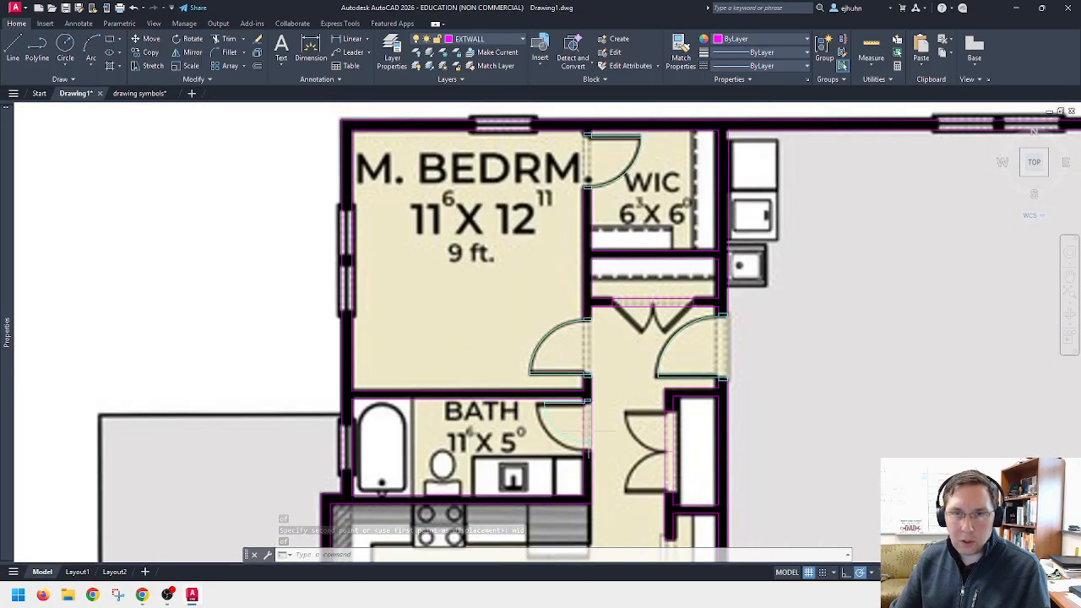
Step: Move that door from its upper jamb's midpoint to the midpoint of the hall closet double-door opening's upper edge
scroll(591, 431, up, 5)
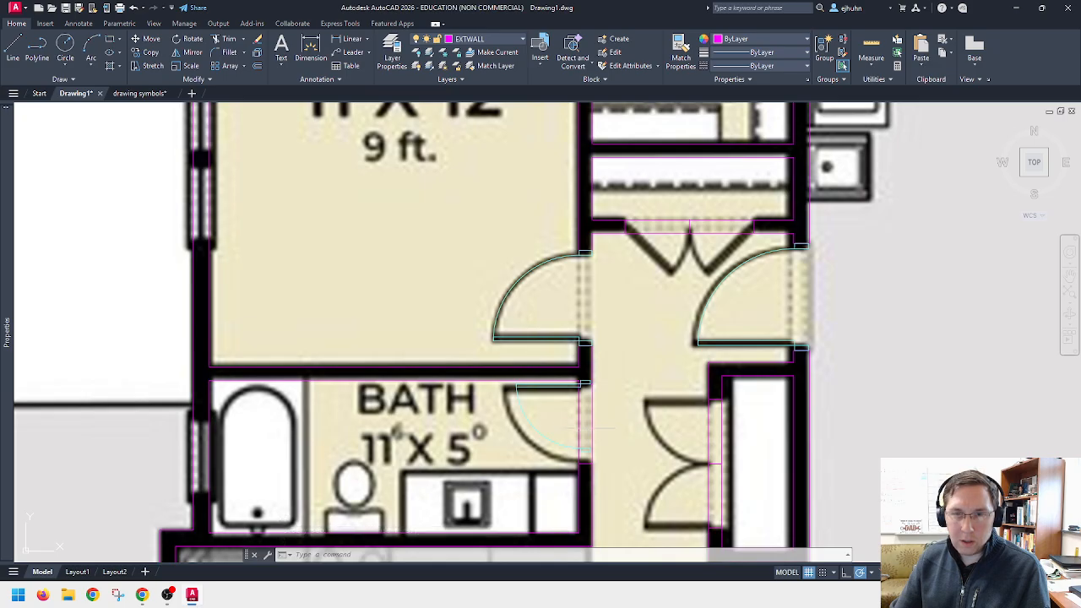
text(m)
key(Return)
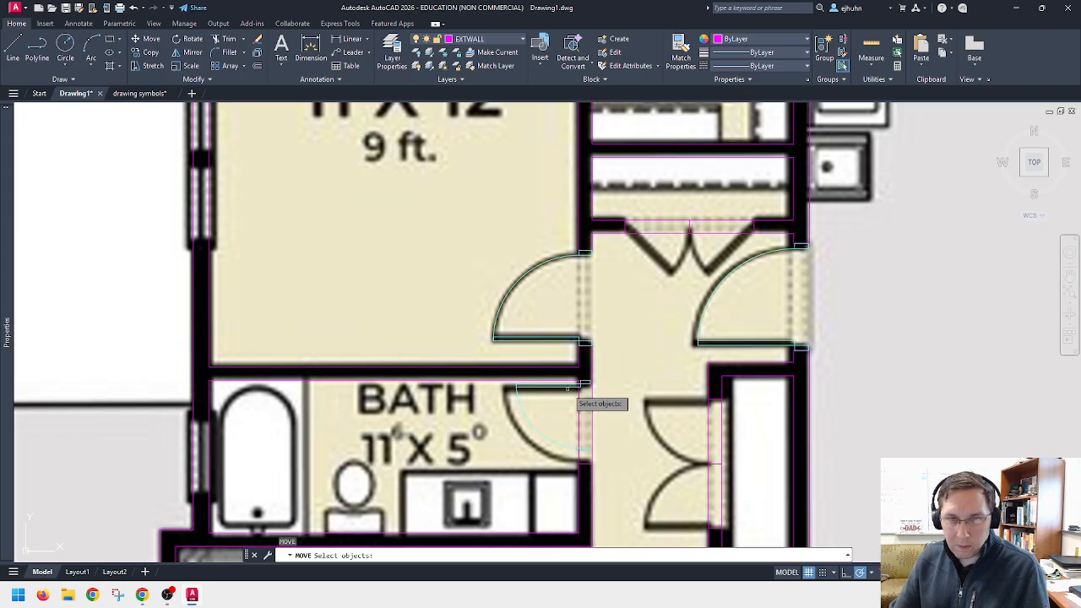
click(583, 385)
key(Return)
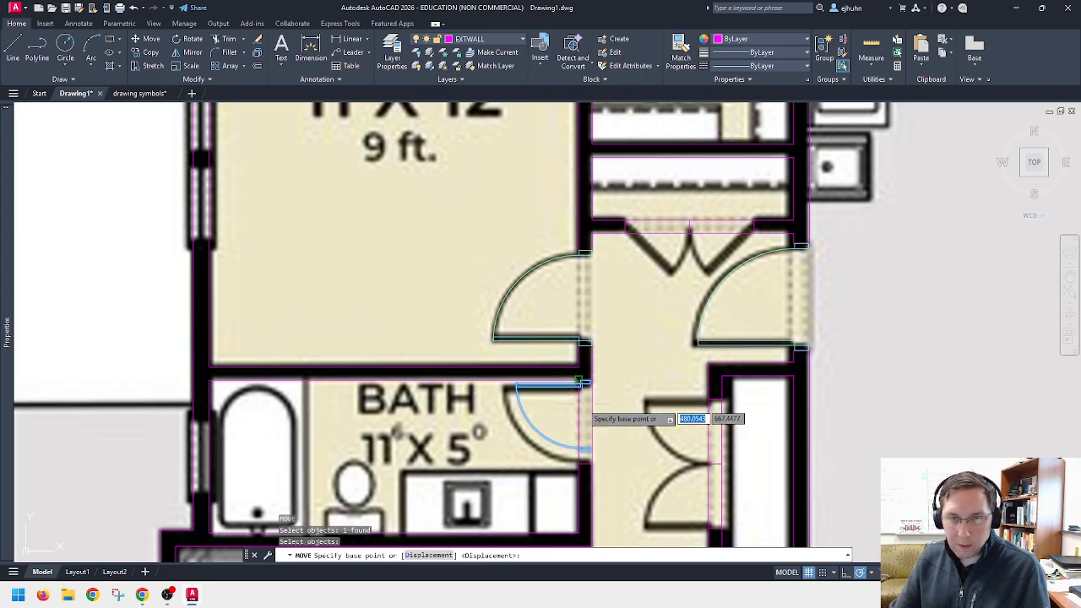
scroll(590, 411, up, 6)
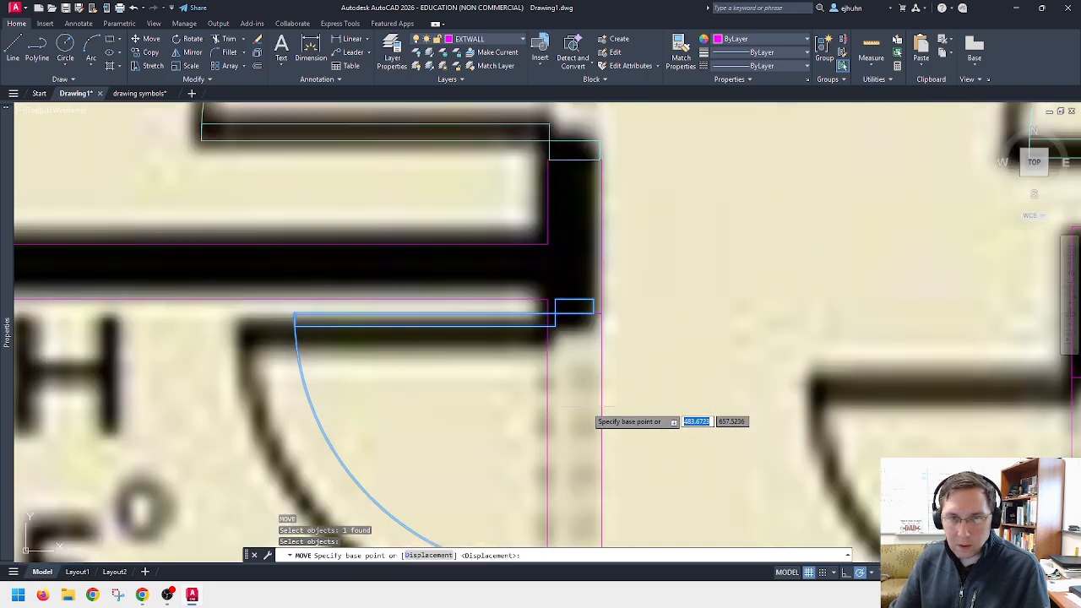
scroll(591, 411, down, 6)
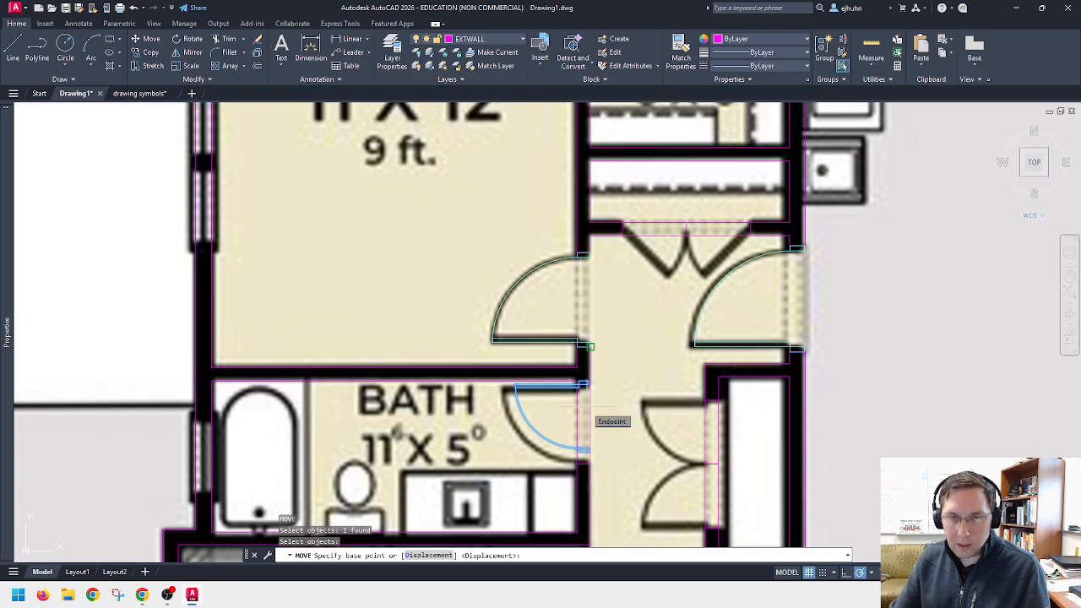
scroll(589, 412, up, 6)
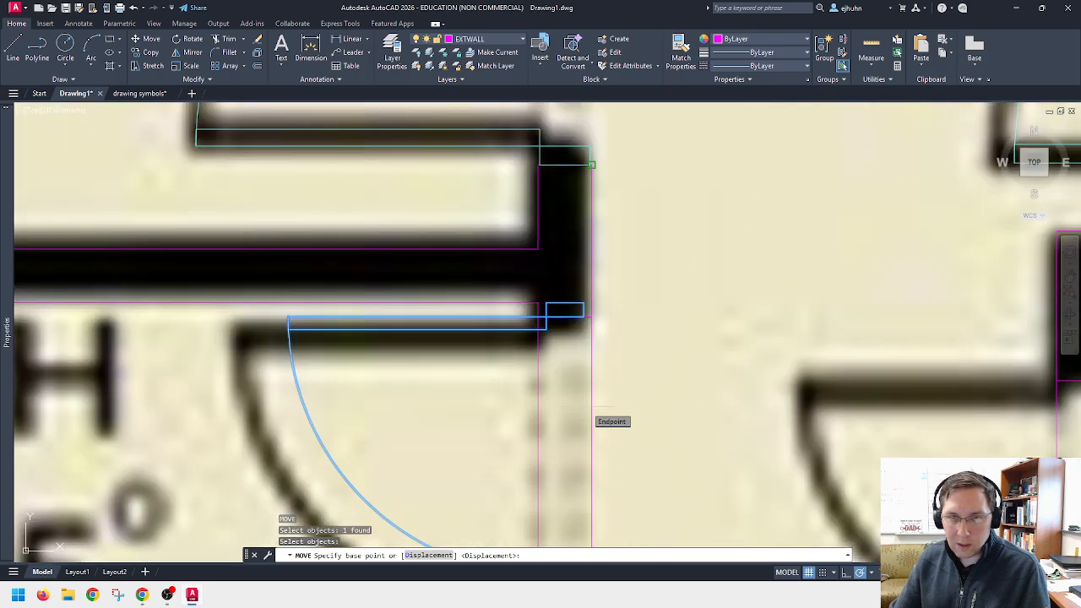
text(d)
key(Return)
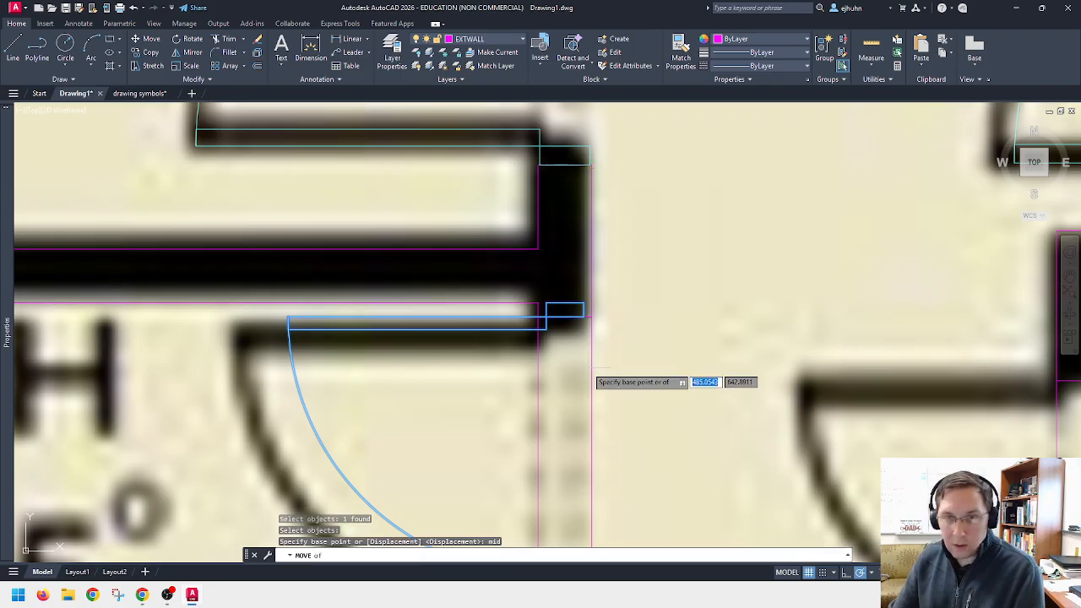
click(571, 325)
scroll(712, 346, down, 4)
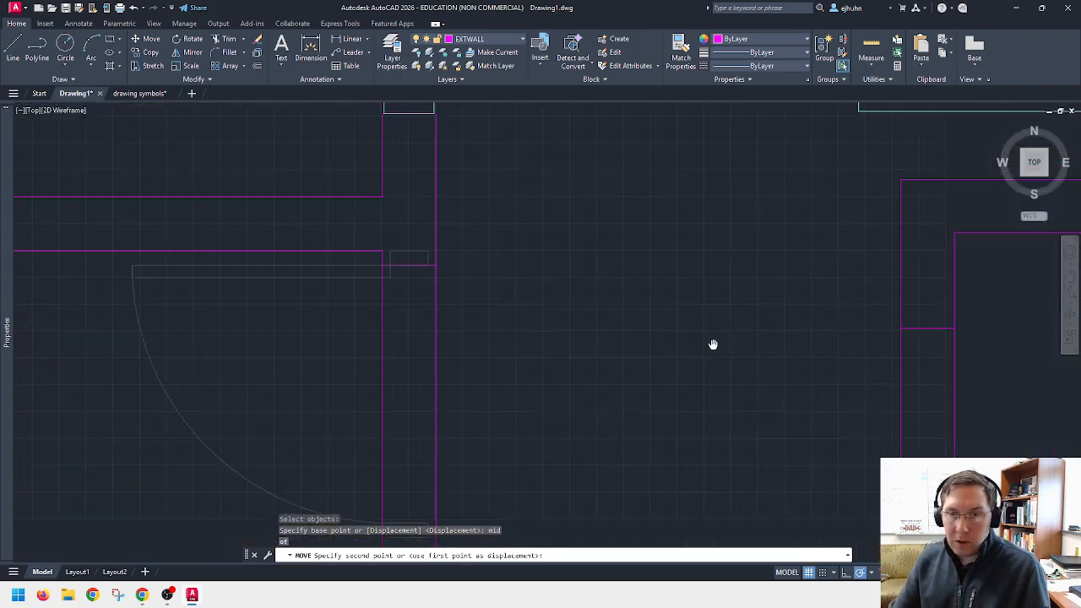
scroll(786, 309, up, 4)
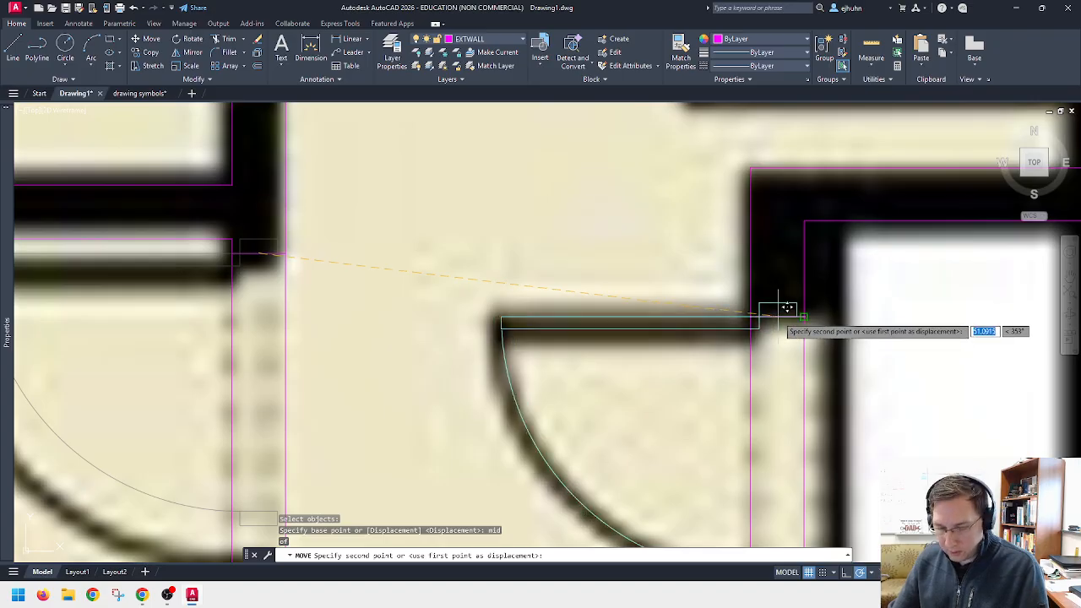
text(mid)
key(Return)
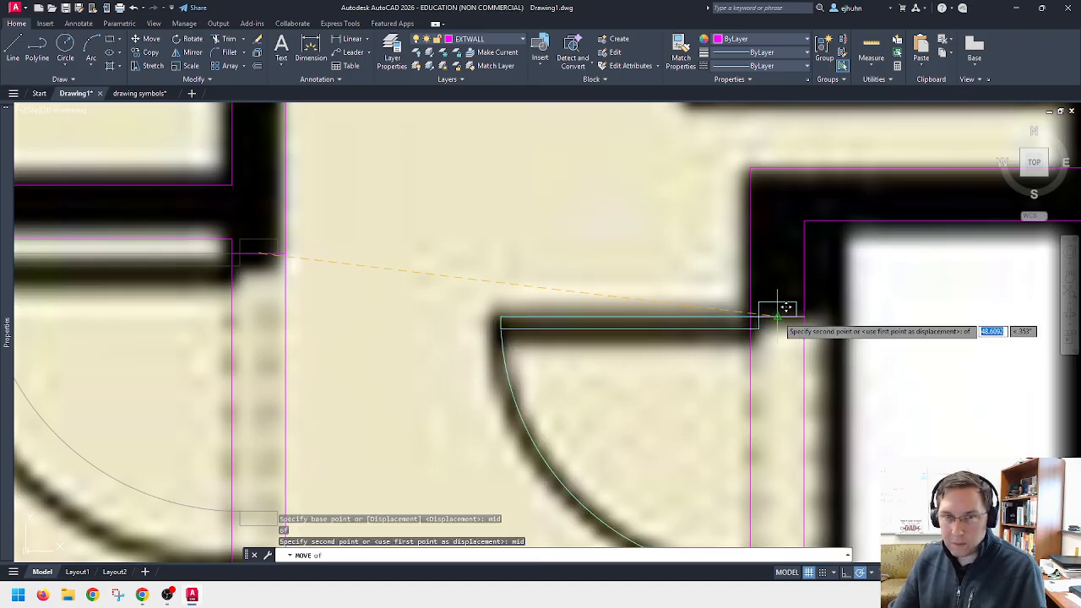
click(778, 316)
scroll(778, 316, down, 3)
key(Escape)
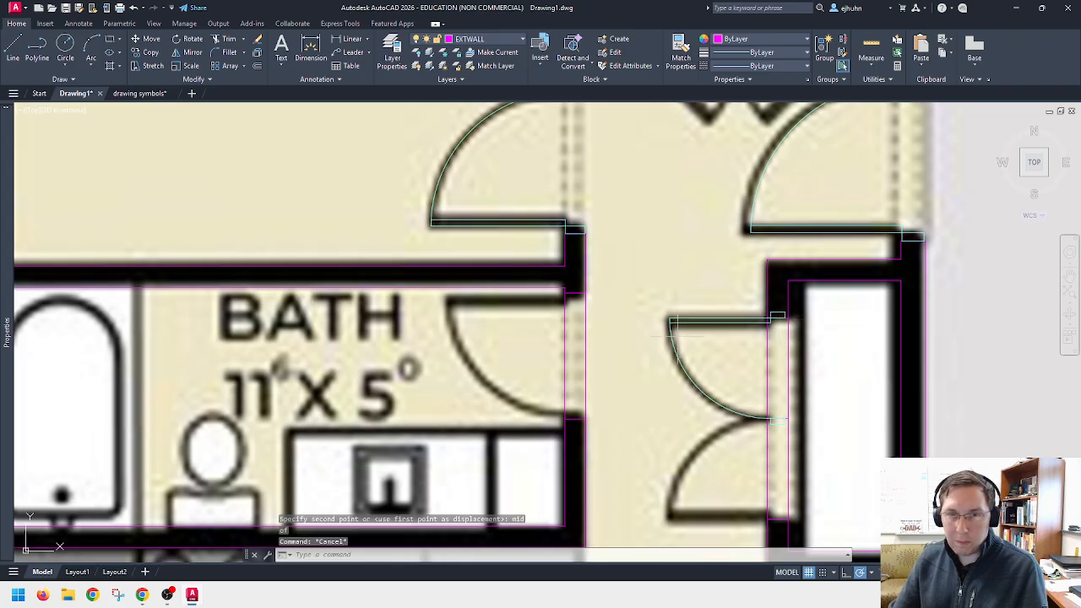
Step: Copy the WIC door from its upper jamb's midpoint to the center of the upper edge of the bathroom door opening
middle_drag(678, 336, 701, 354)
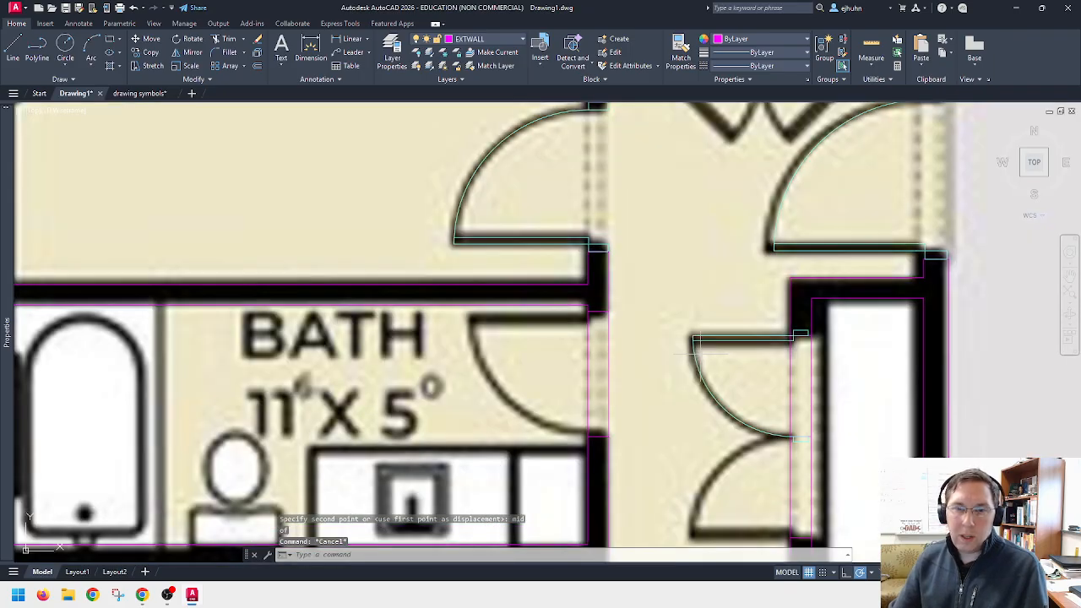
scroll(695, 353, down, 2)
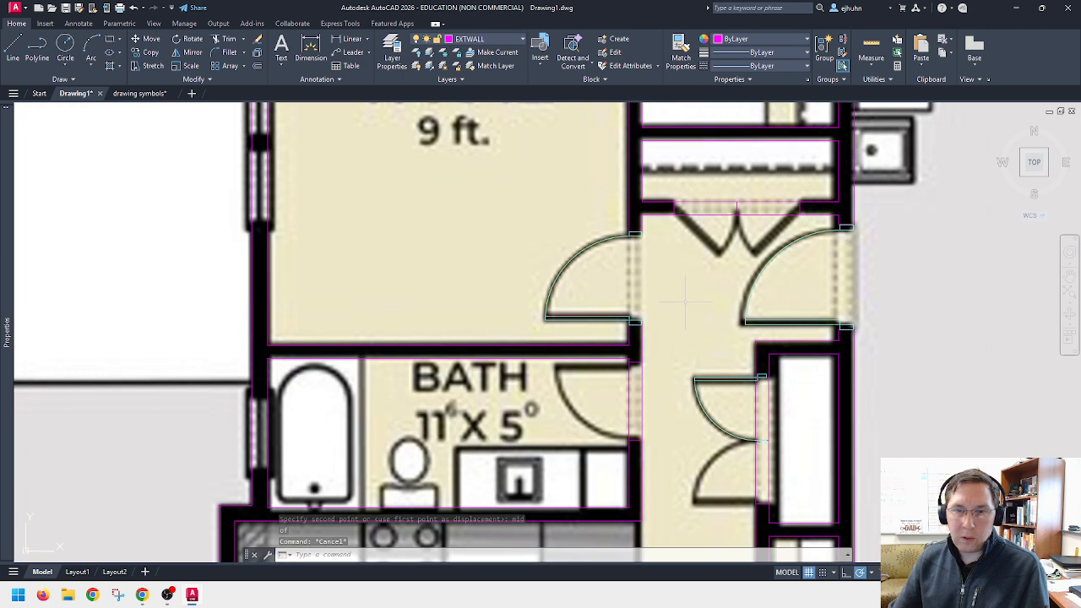
middle_drag(685, 305, 677, 426)
middle_drag(696, 234, 688, 348)
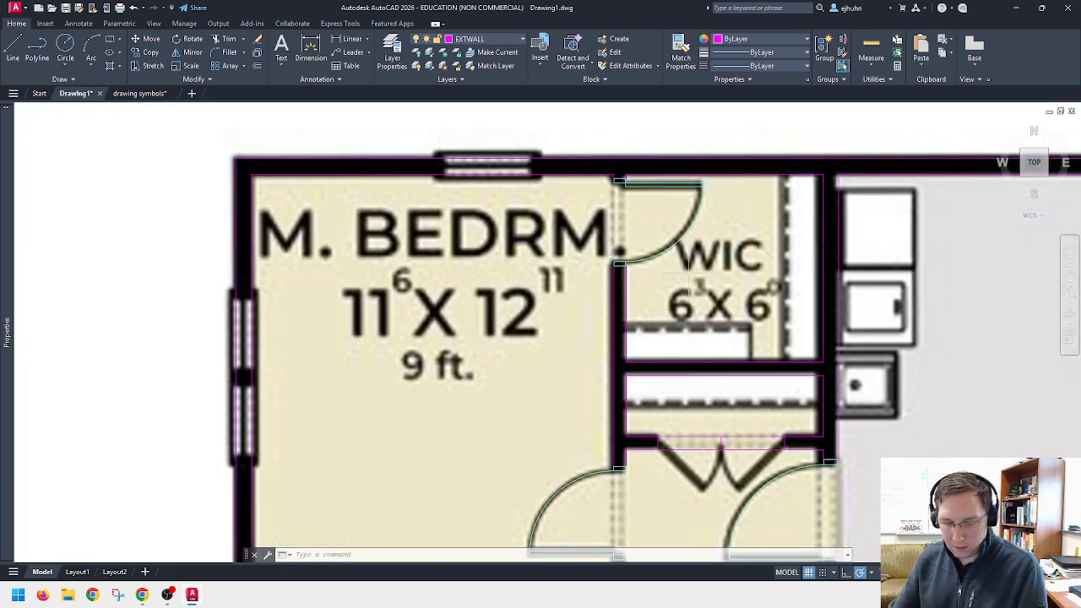
text(co)
key(Return)
click(634, 183)
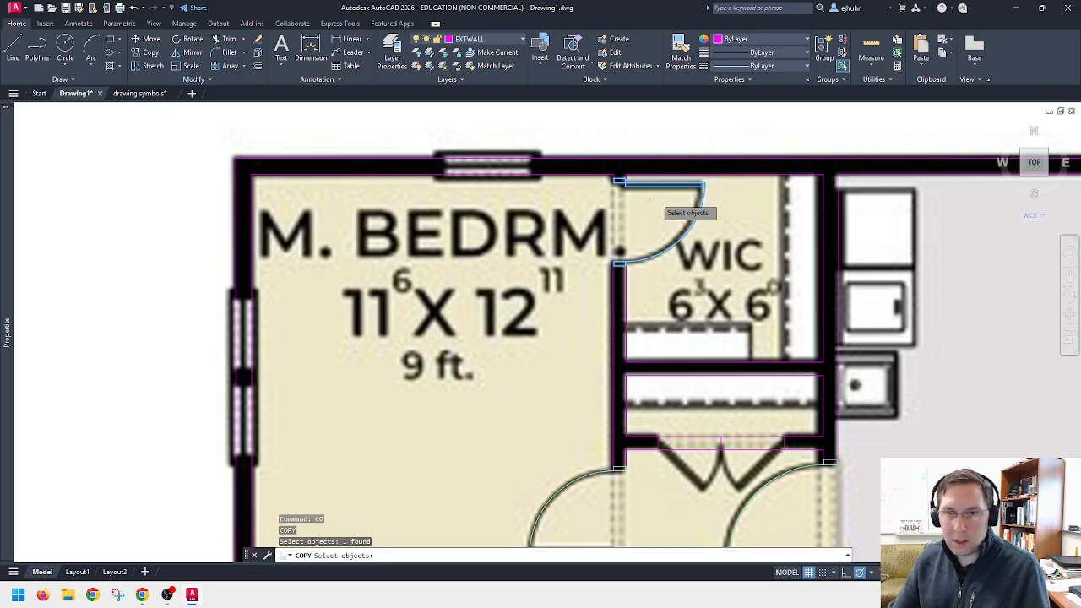
key(Return)
scroll(629, 182, up, 5)
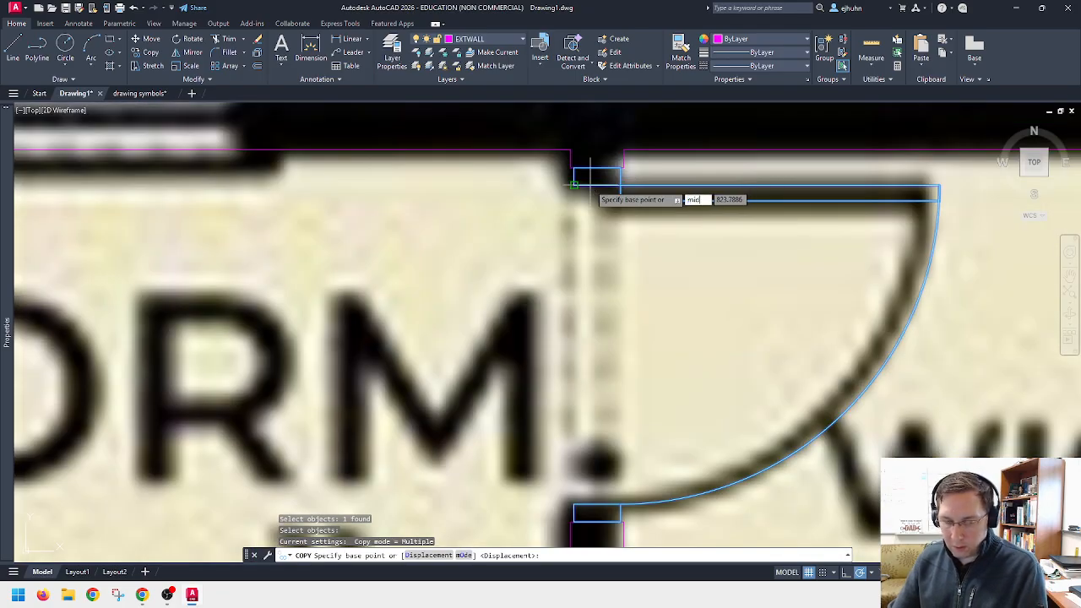
text(mid)
key(Return)
click(591, 180)
scroll(591, 181, down, 5)
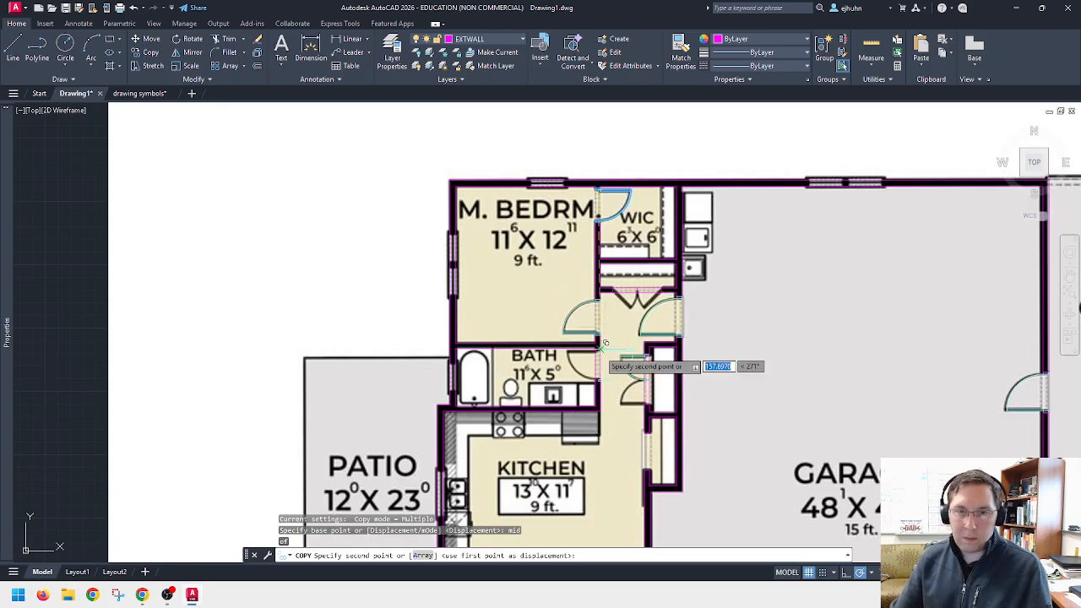
scroll(606, 343, up, 6)
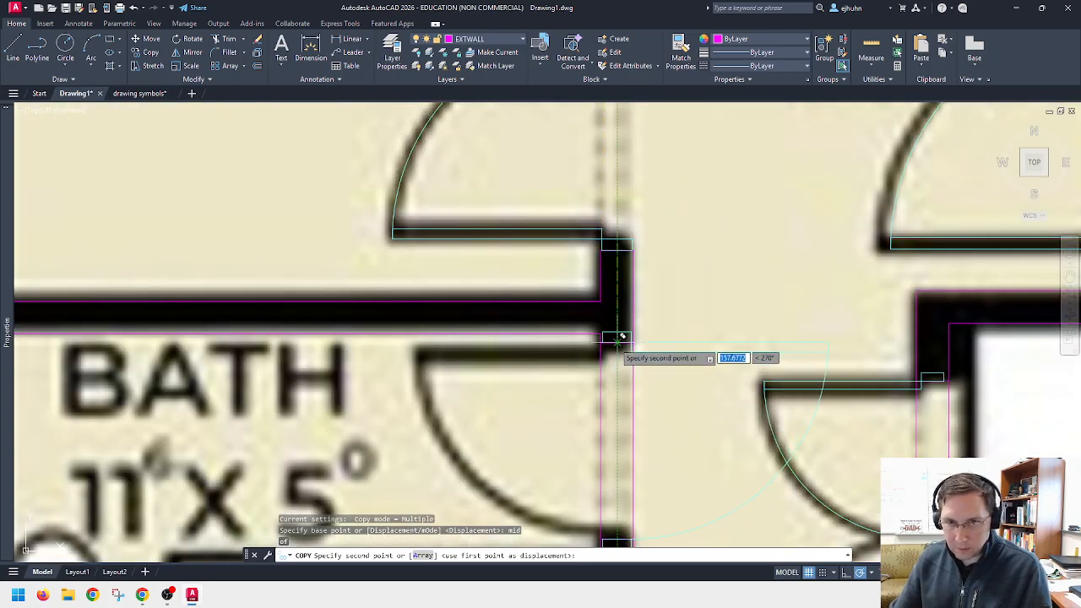
click(623, 337)
scroll(683, 279, down, 5)
scroll(686, 271, up, 5)
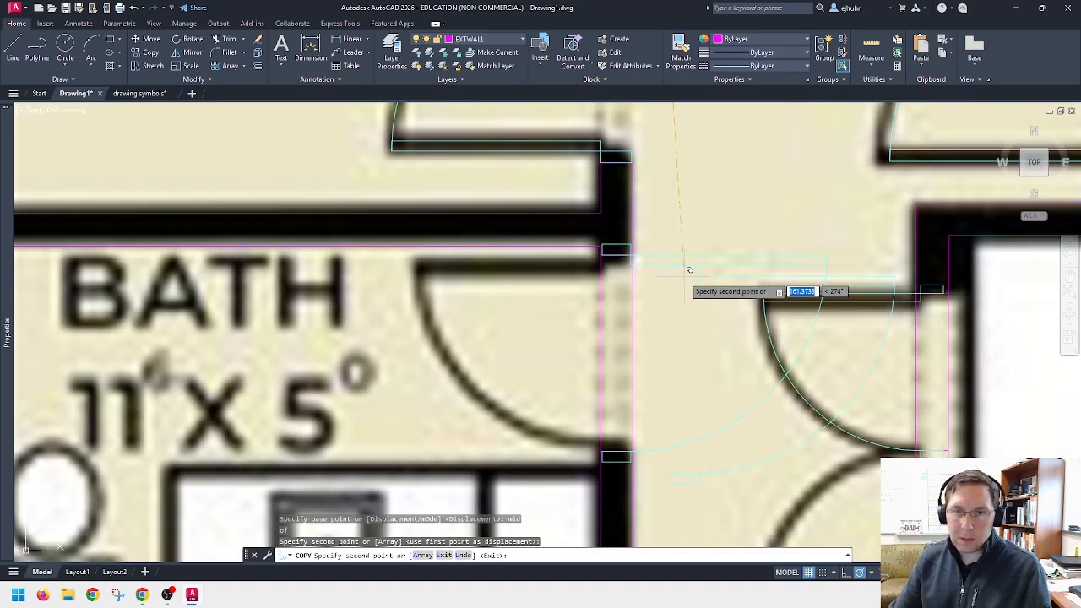
key(Escape)
Step: Mirror the copied door about the vertical line through its jamb midpoints so it swings into the bathroom, erasing the source
scroll(689, 270, down, 3)
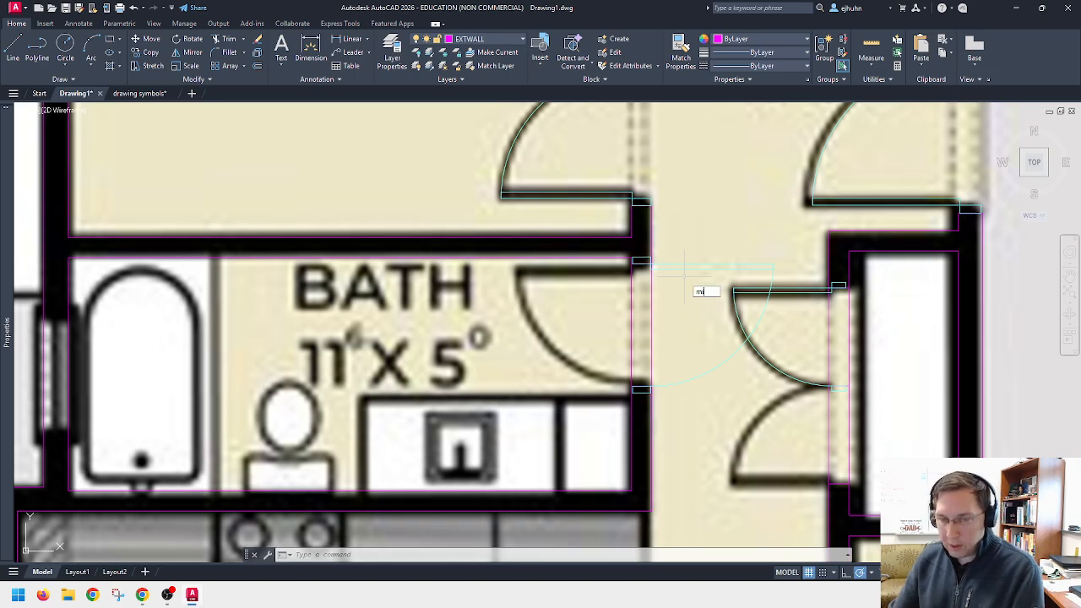
key(Return)
click(639, 264)
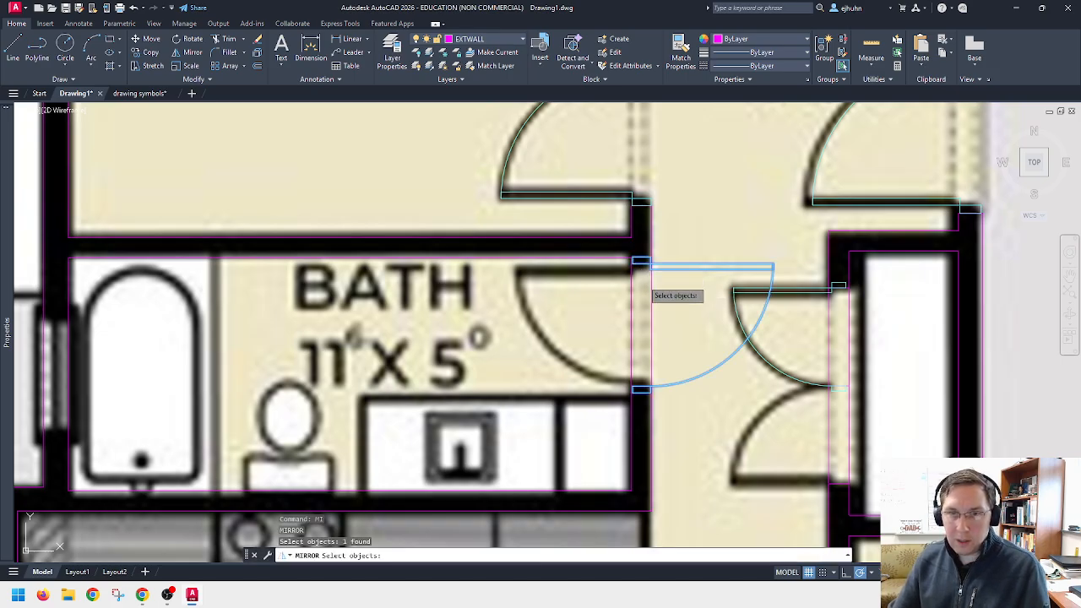
key(Return)
text(mid)
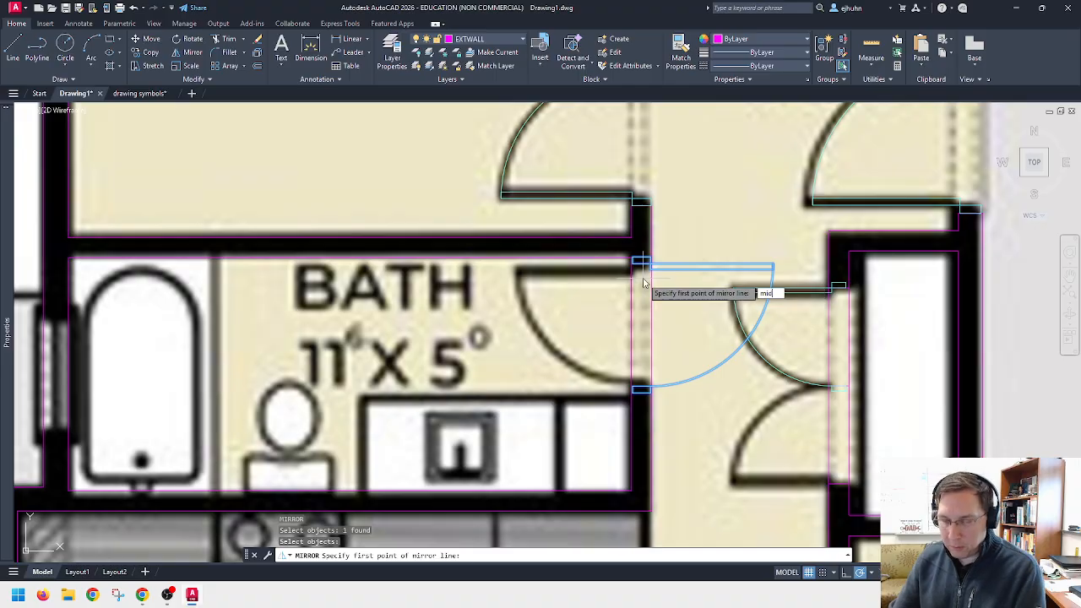
key(Return)
click(640, 263)
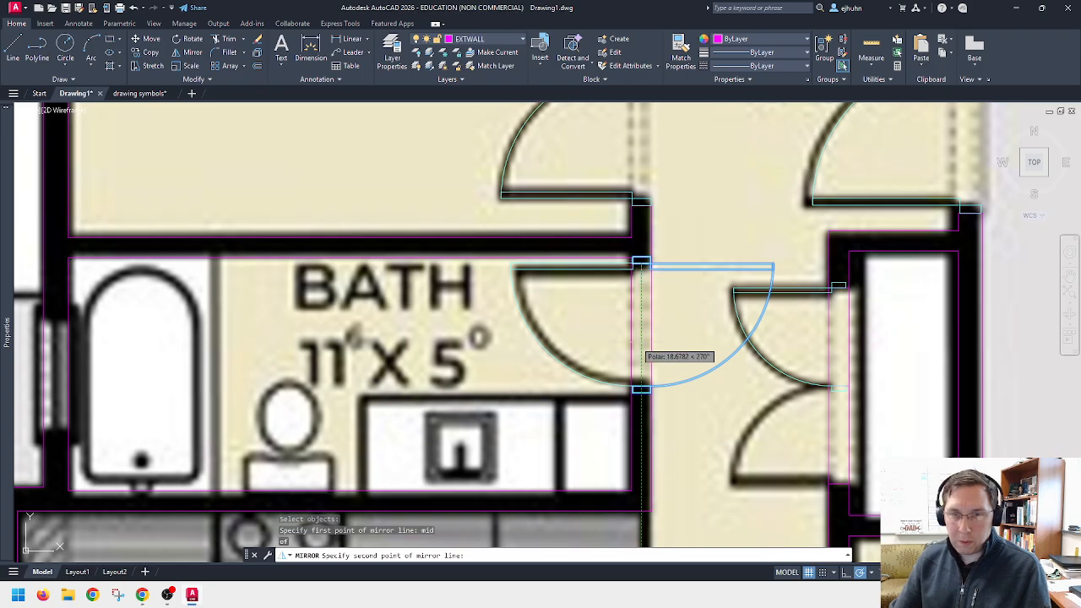
click(639, 390)
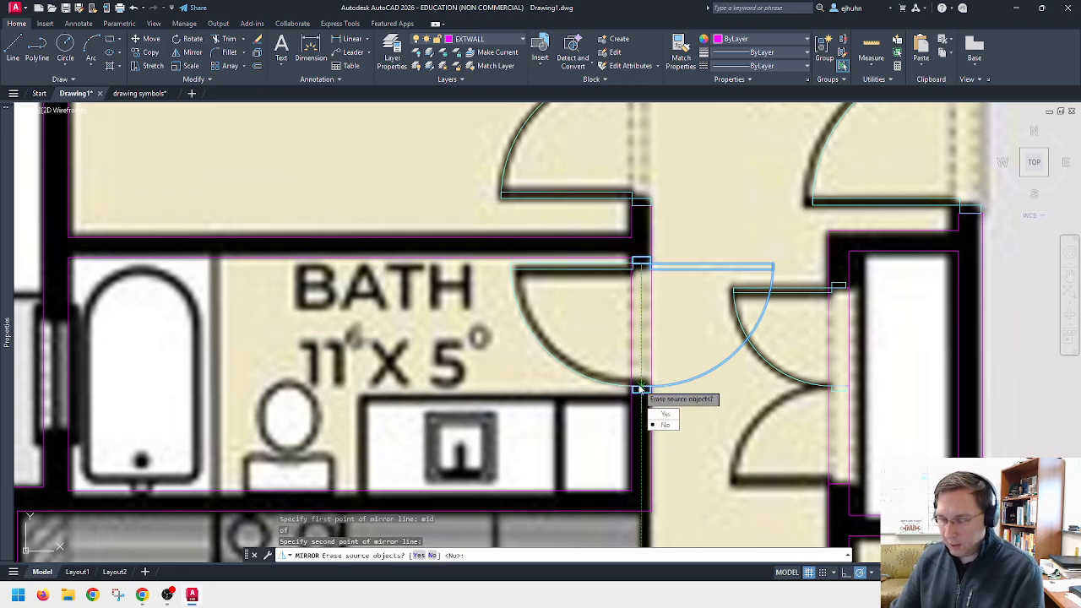
text(y)
key(Return)
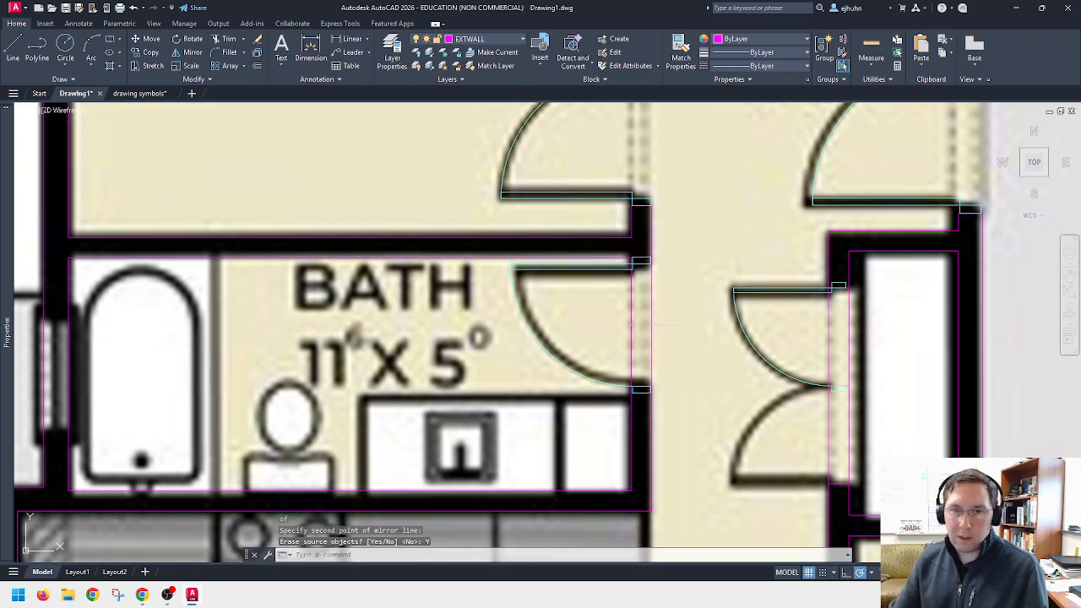
scroll(639, 264, up, 8)
key(Escape)
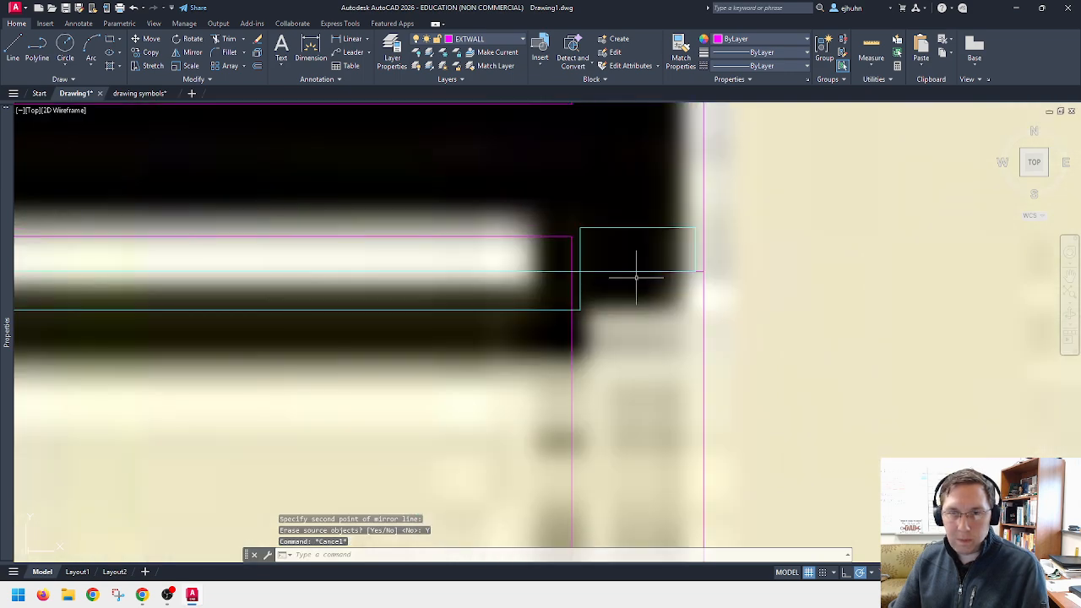
scroll(636, 278, down, 5)
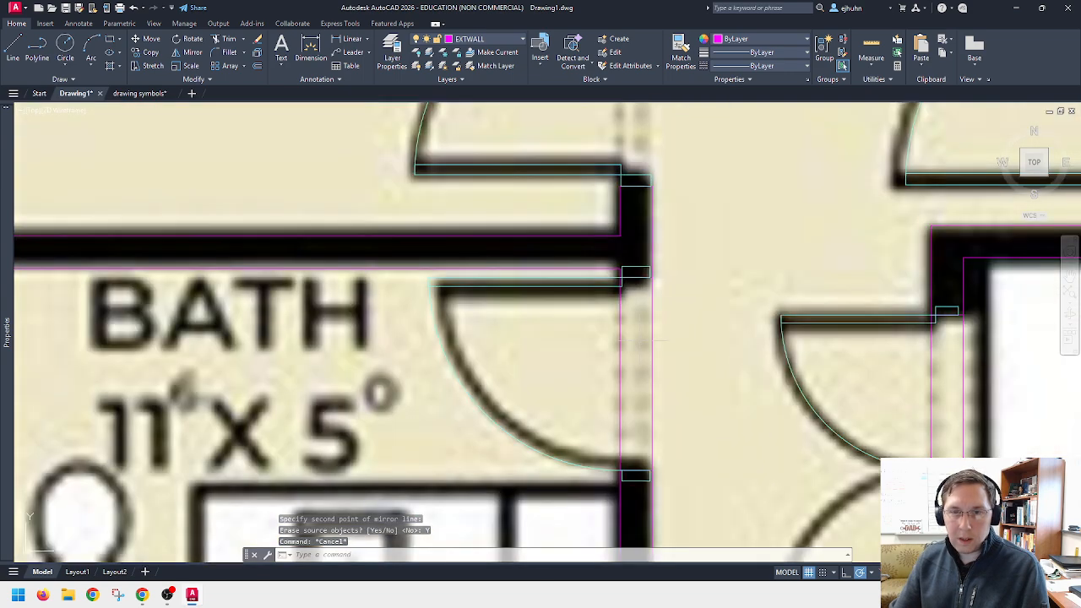
middle_drag(657, 341, 656, 321)
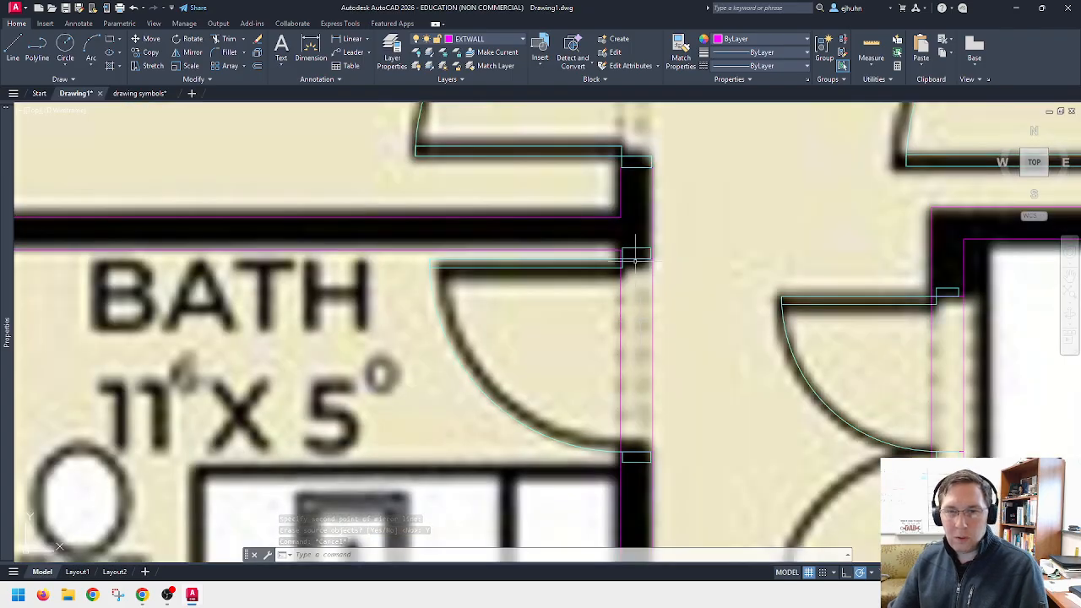
Step: Move the bathroom door from its upper jamb's midpoint down to the midpoint of the opening's upper edge
scroll(618, 269, up, 2)
scroll(617, 272, down, 2)
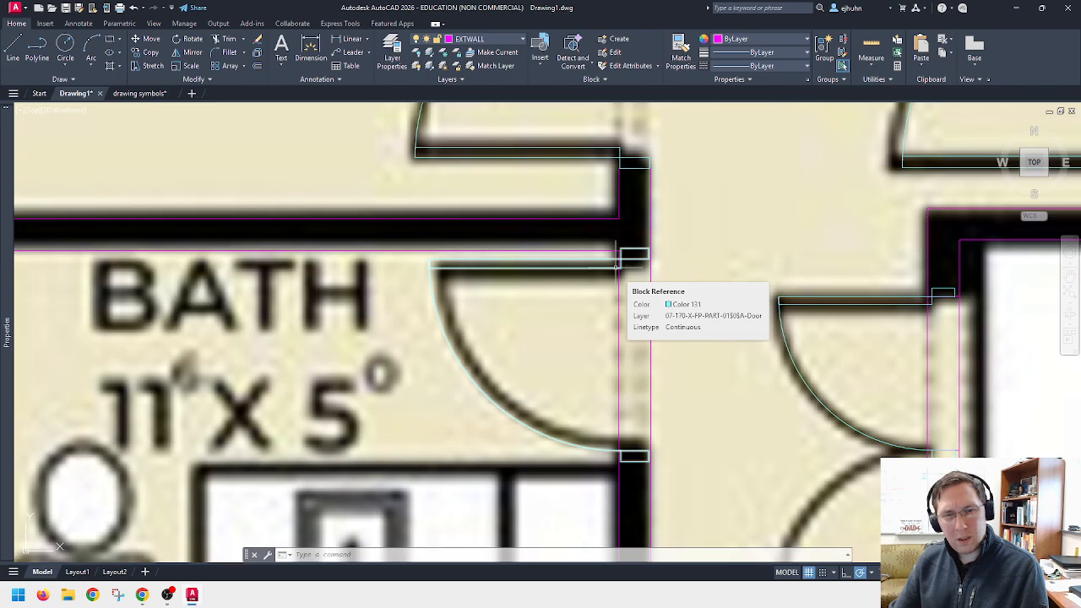
text(m)
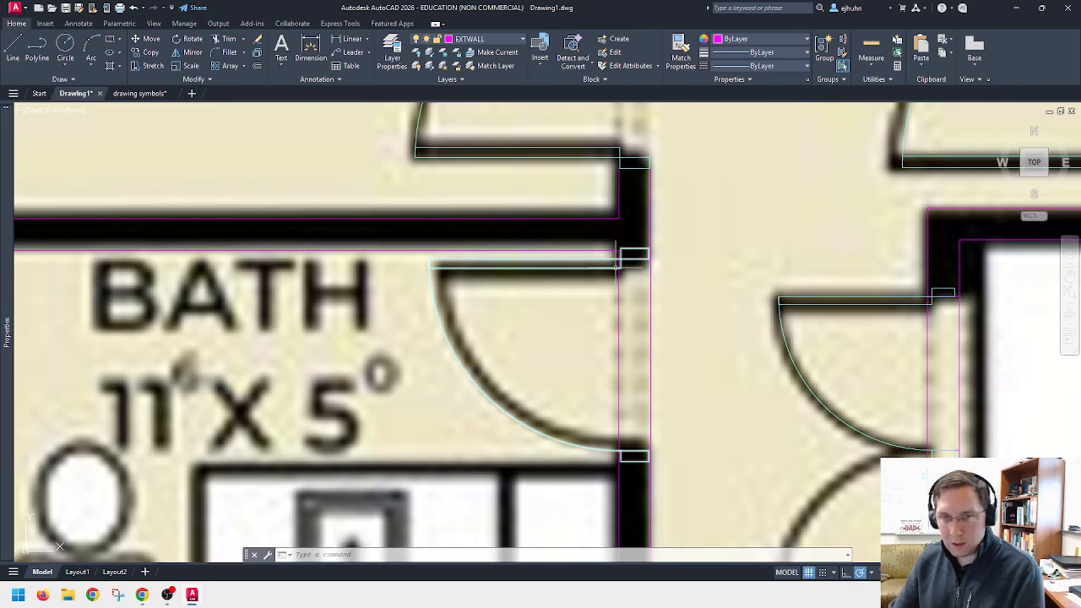
key(Return)
click(615, 265)
key(Return)
scroll(601, 280, up, 6)
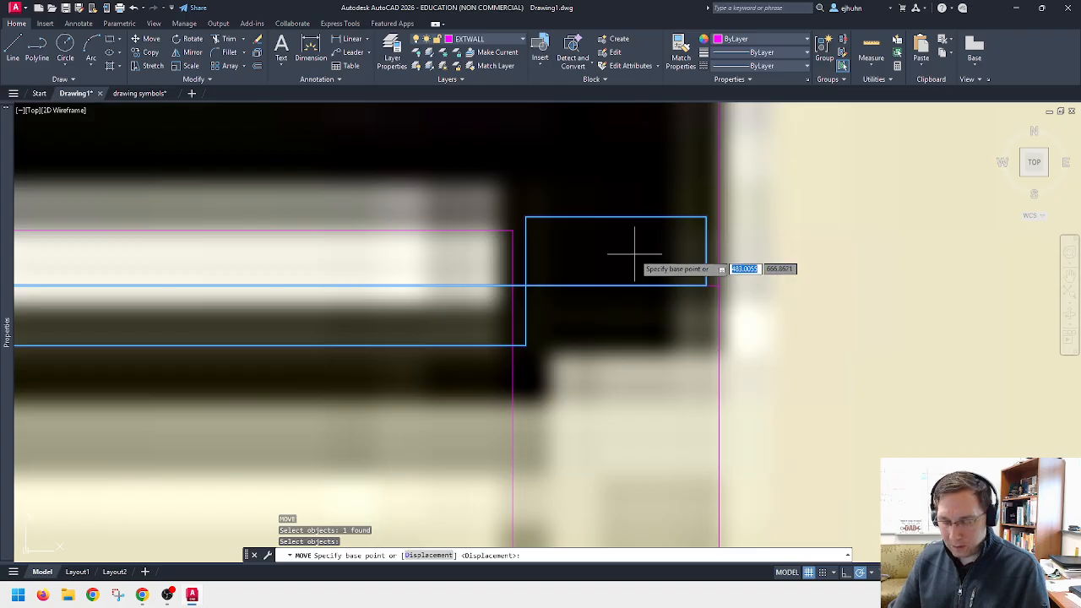
text(mid)
key(Return)
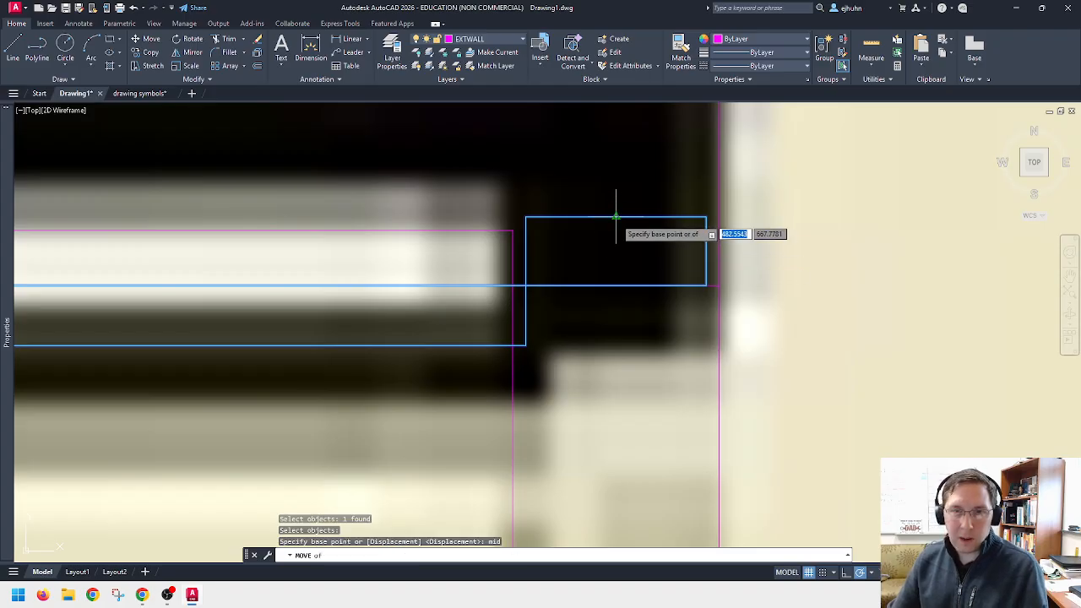
click(616, 217)
click(616, 285)
scroll(616, 267, down, 10)
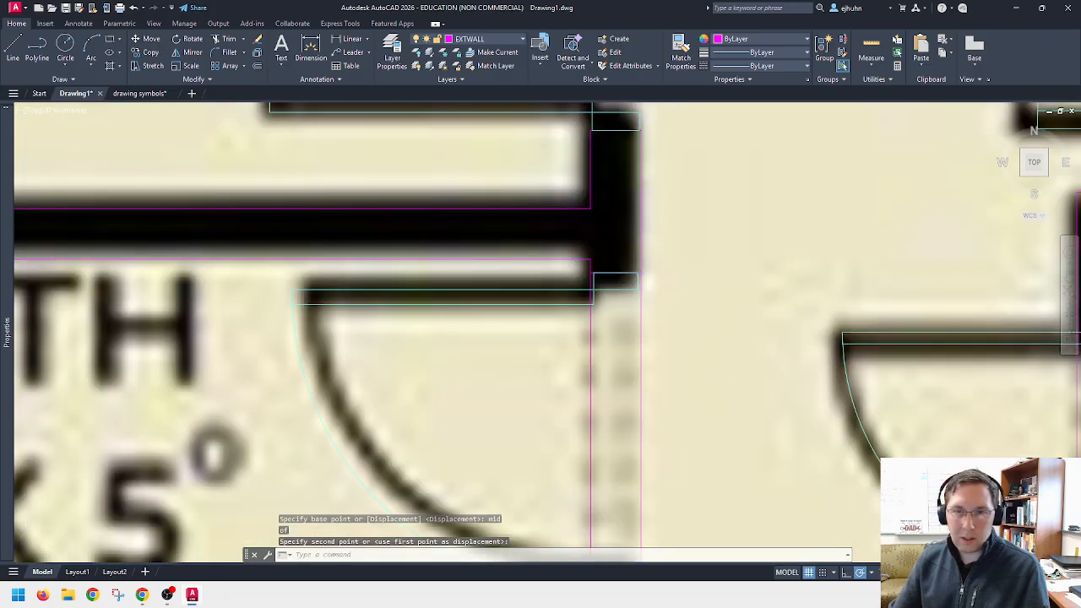
scroll(623, 397, up, 2)
scroll(623, 396, up, 2)
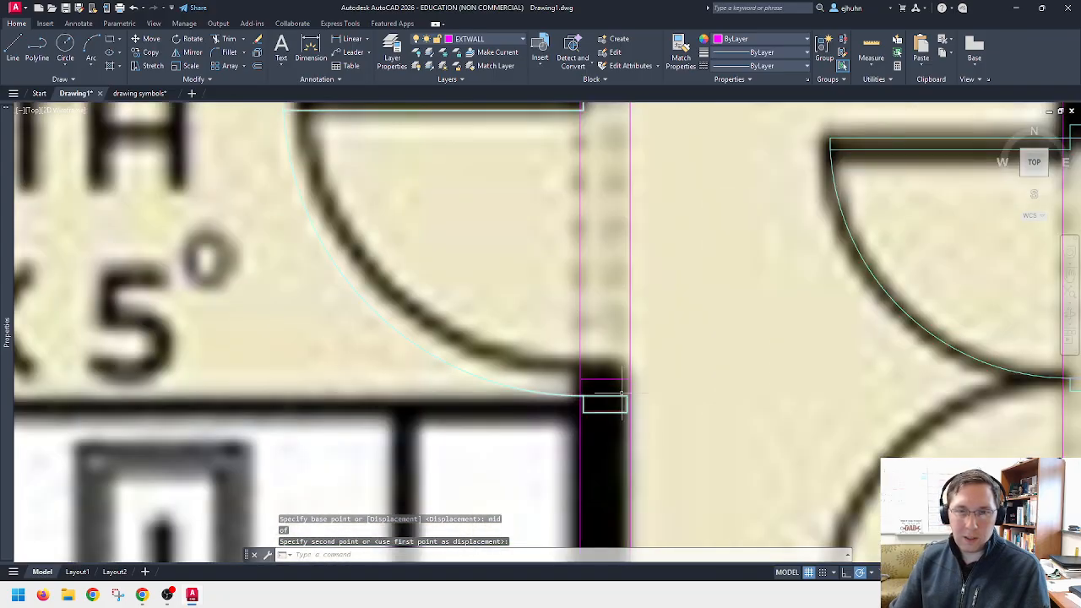
scroll(618, 391, down, 4)
scroll(618, 392, up, 6)
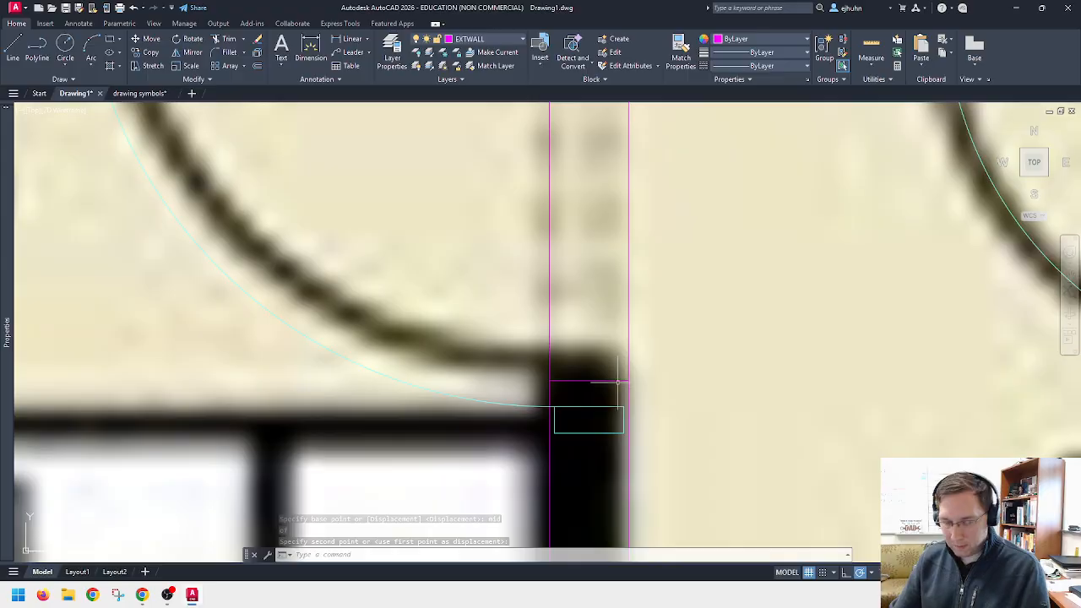
key(Return)
key(Escape)
scroll(612, 377, down, 5)
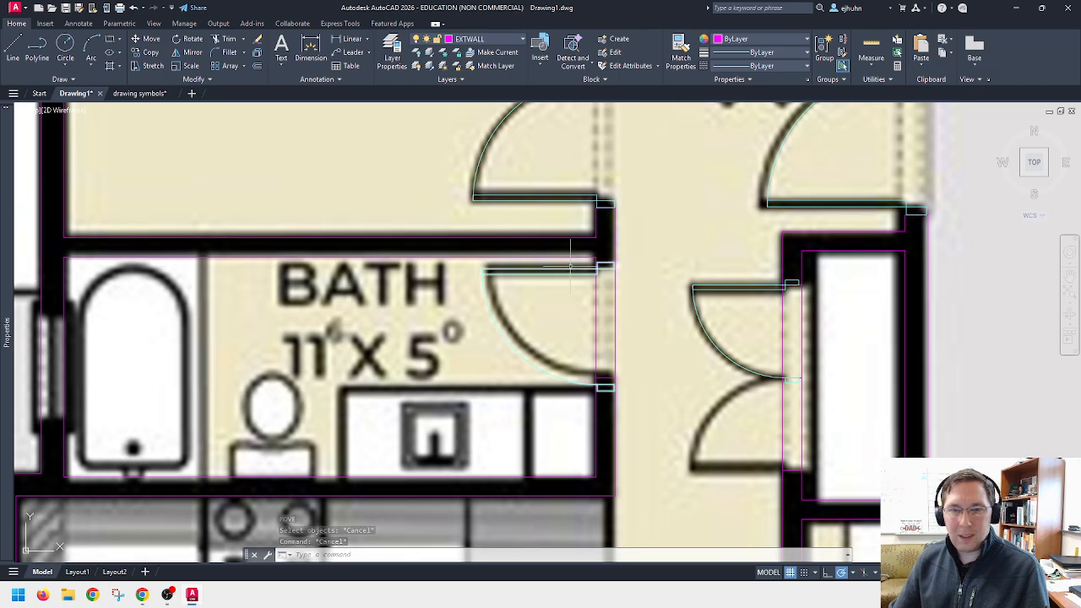
Step: Move the bathroom door and the opening's upper edge line together straight up by about 0.49 units
mouse_move(570, 267)
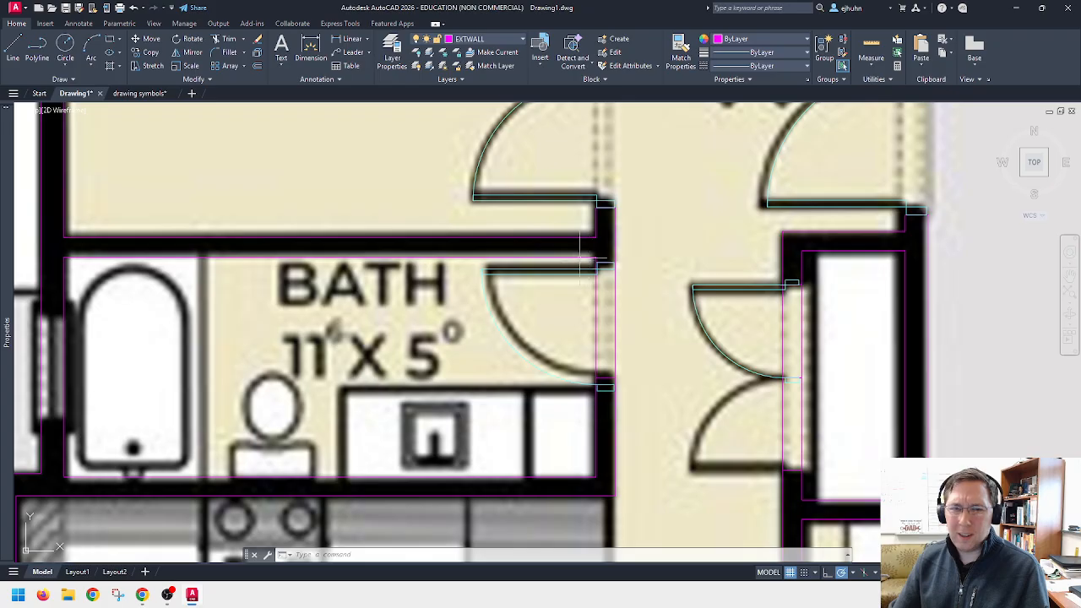
text(m)
key(Return)
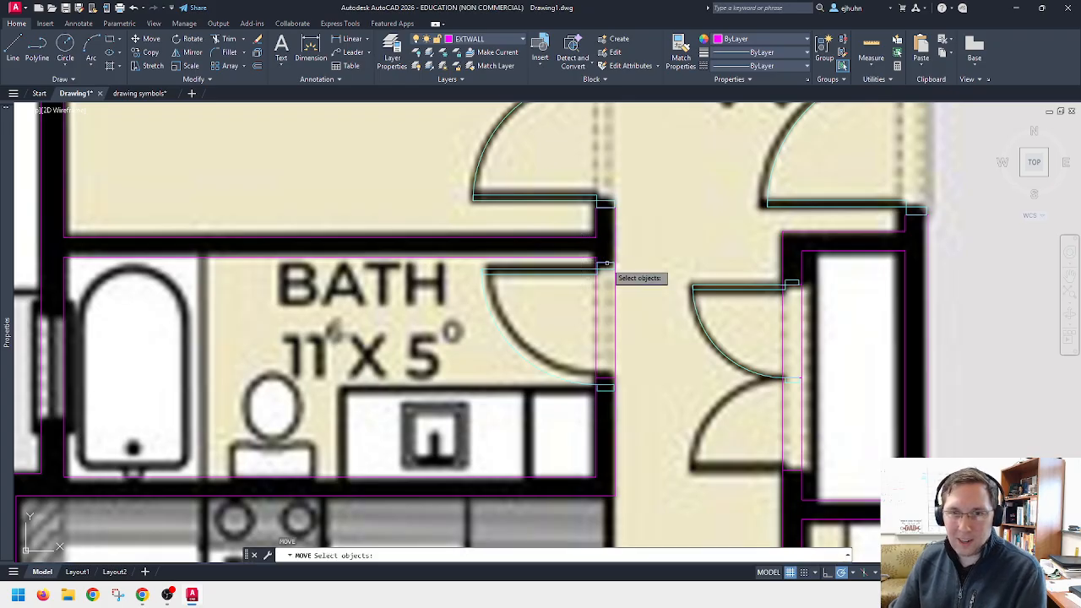
scroll(607, 264, up, 5)
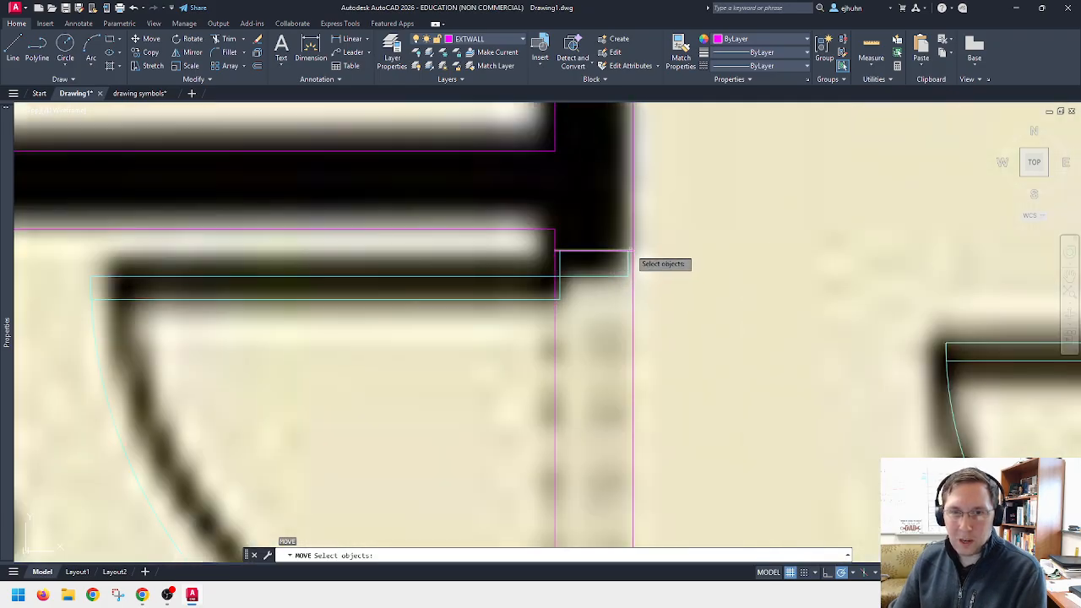
click(630, 251)
click(629, 258)
key(Return)
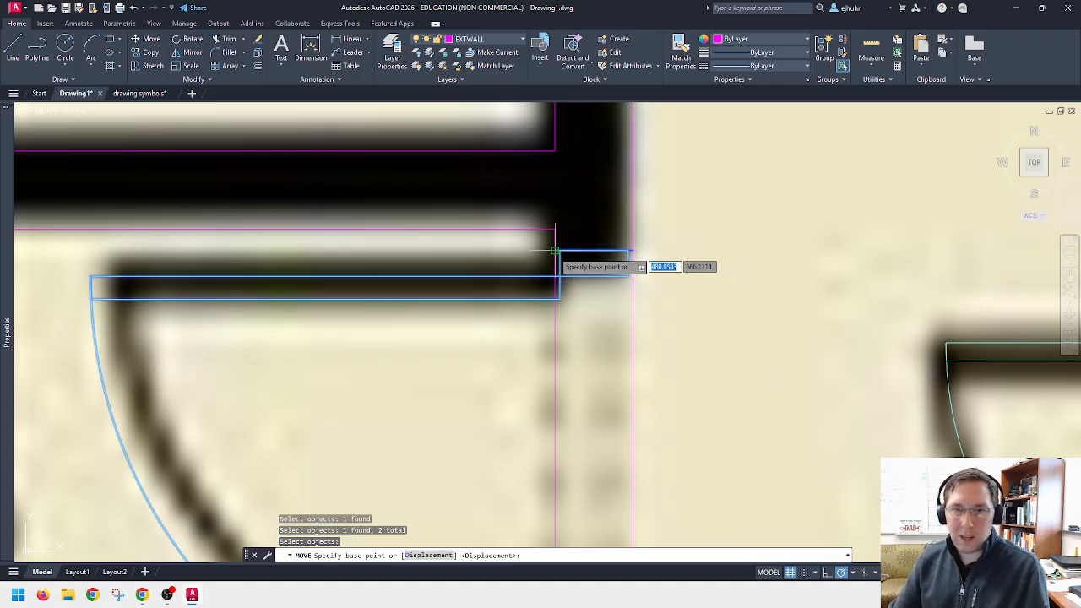
click(556, 251)
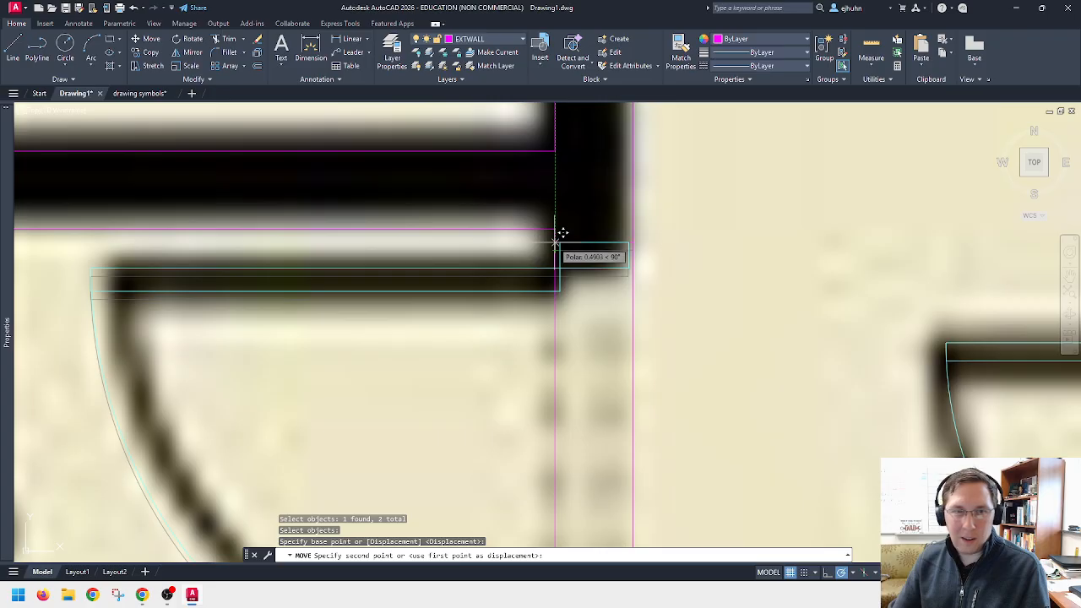
click(555, 242)
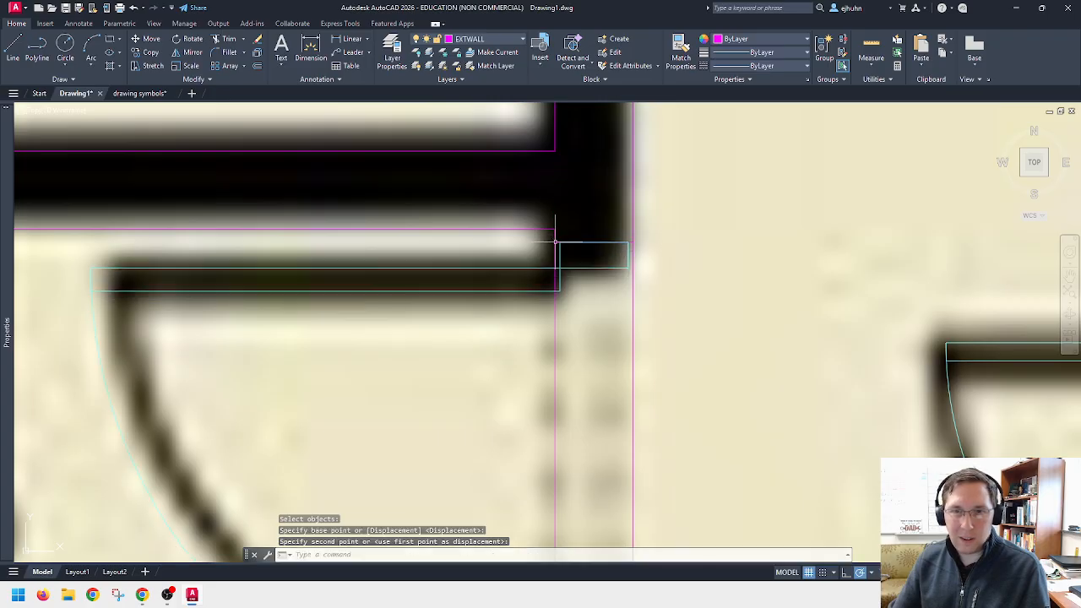
scroll(555, 243, down, 5)
key(Escape)
Step: Scale the bathroom door by a factor of .9333333333 about the midpoint of its upper jamb's top edge
scroll(566, 315, up, 4)
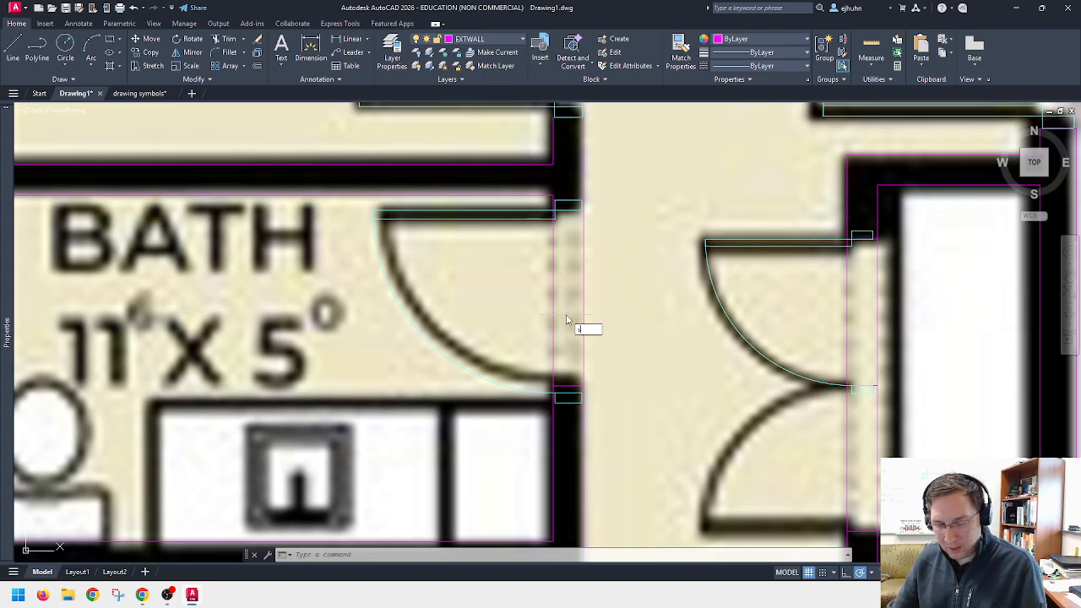
text(sc)
key(Return)
click(538, 214)
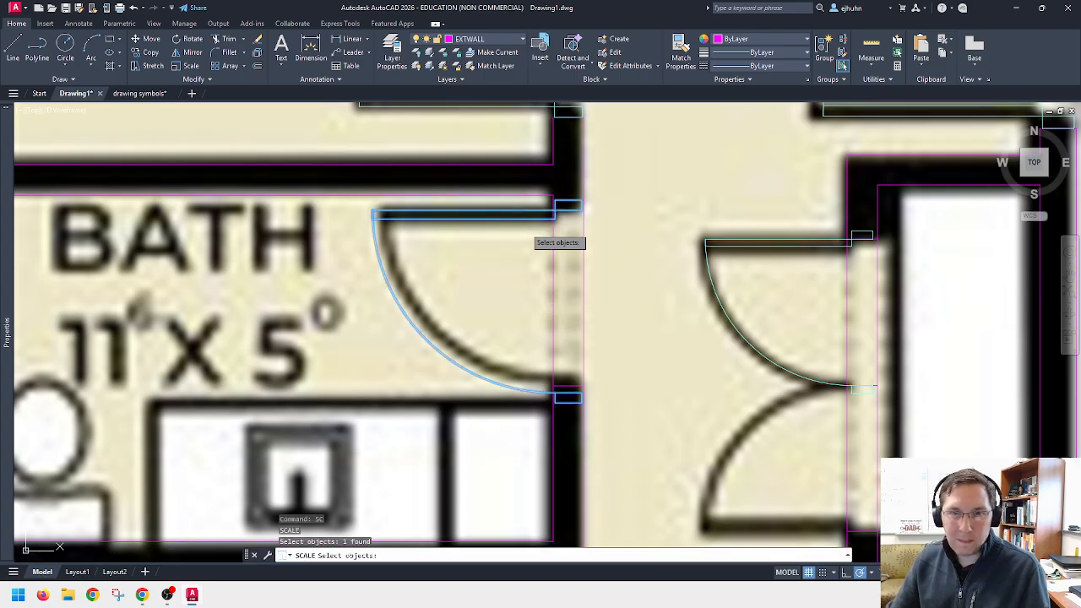
key(Return)
text(mid)
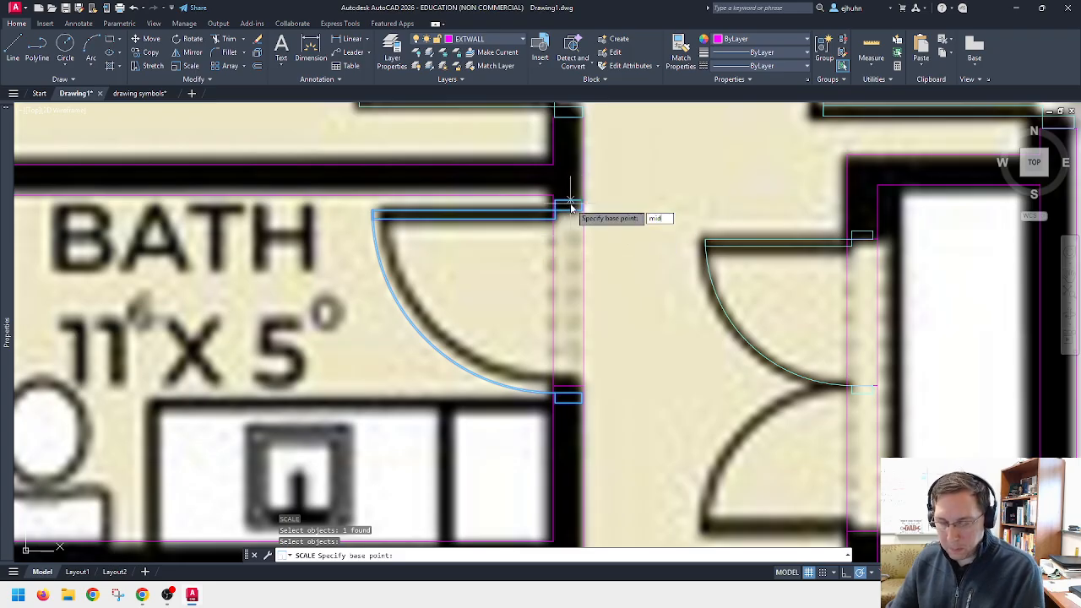
key(Return)
click(568, 201)
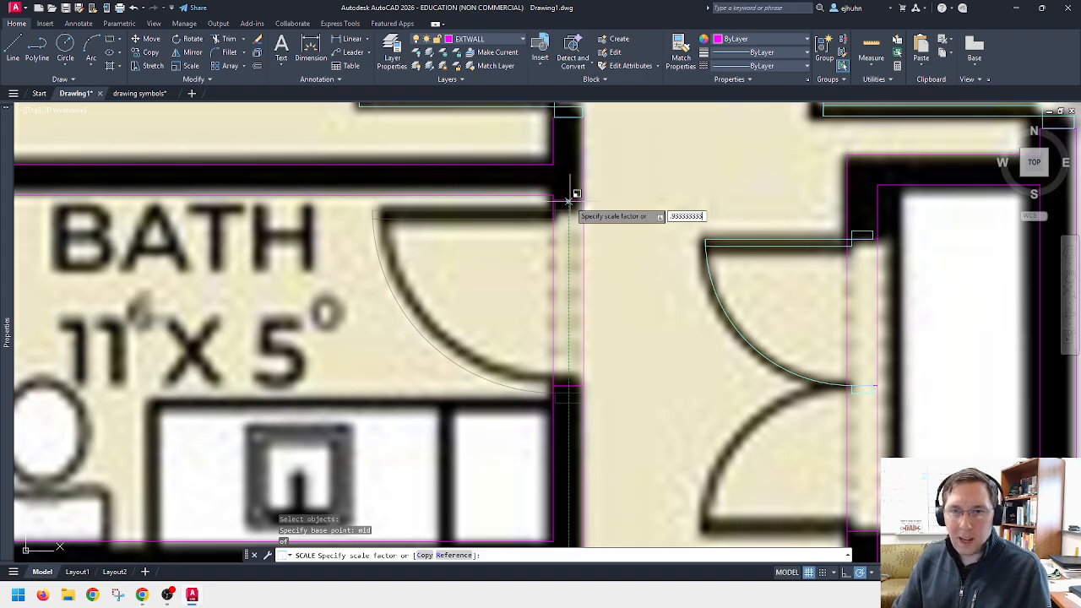
key(Return)
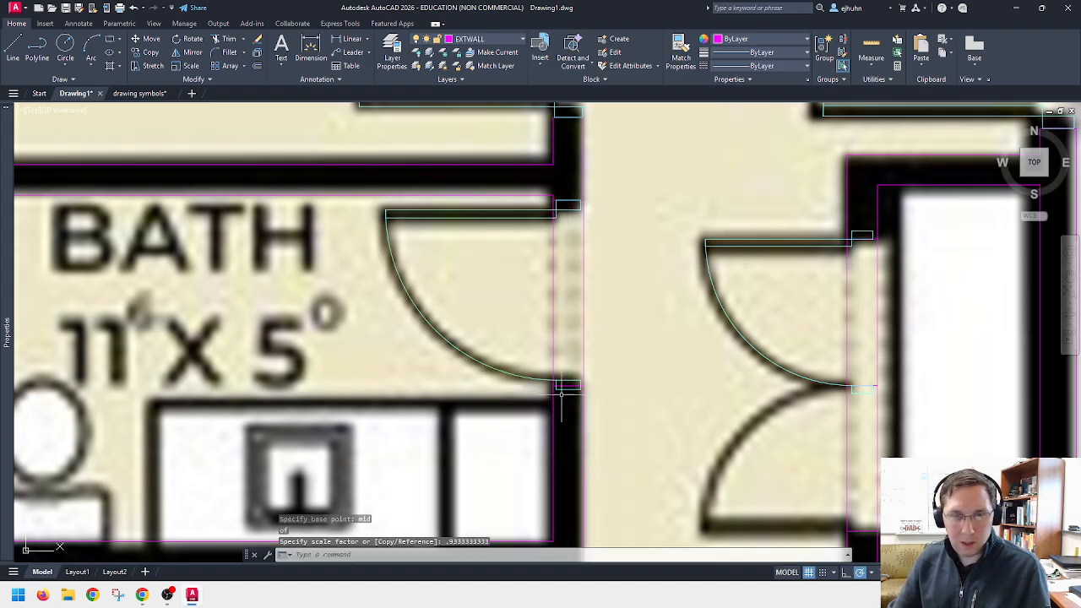
Step: Move the bathroom opening's lower edge line by its midpoint up to the top edge of the door's lower jamb
scroll(564, 389, up, 5)
key(Escape)
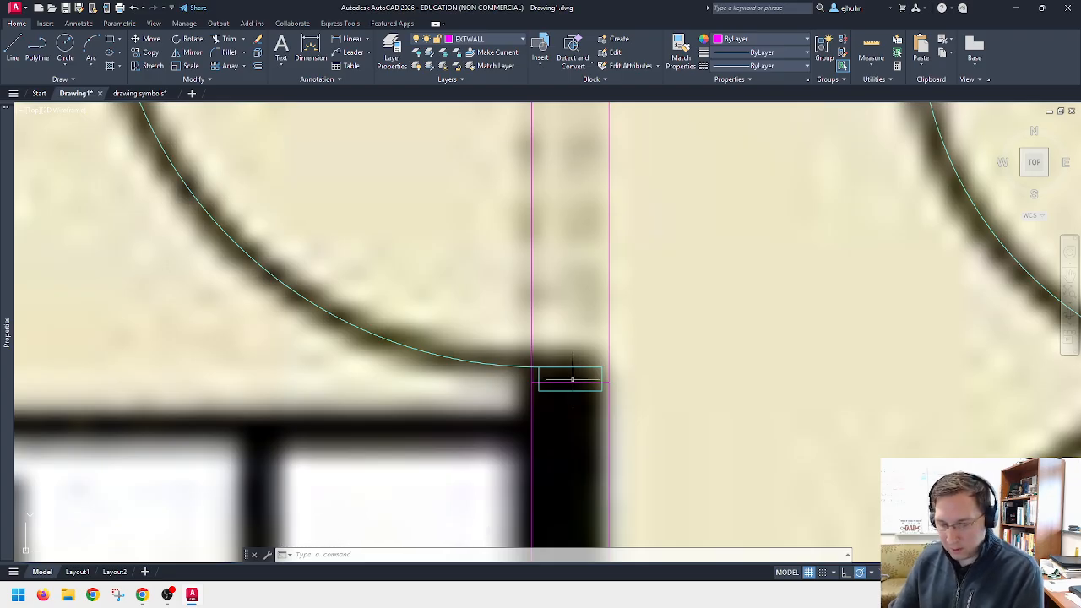
text(m)
key(Return)
click(572, 380)
key(Return)
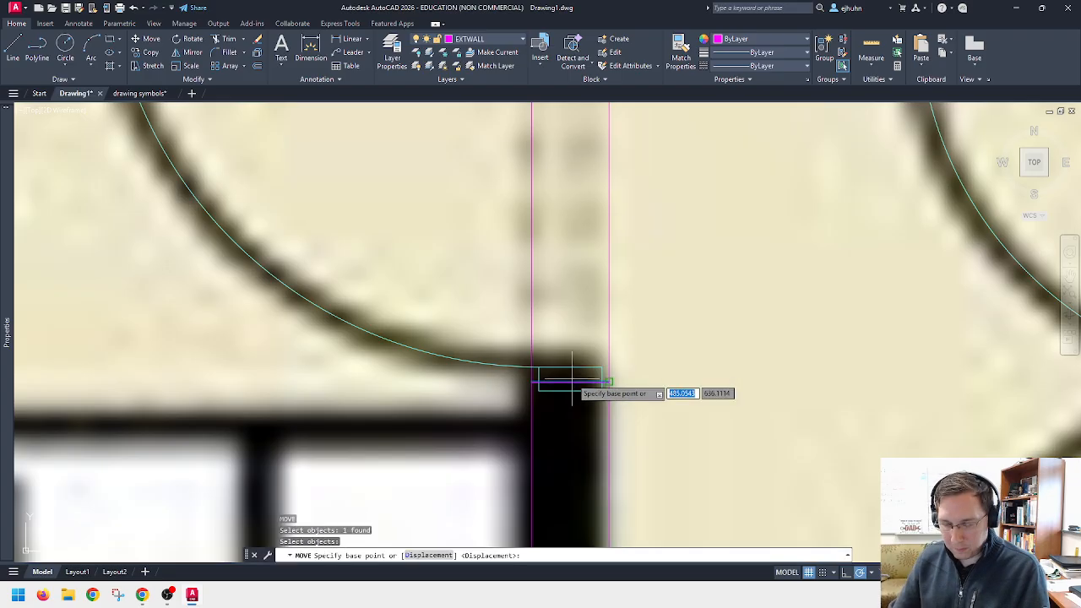
text(mid)
key(Return)
click(572, 382)
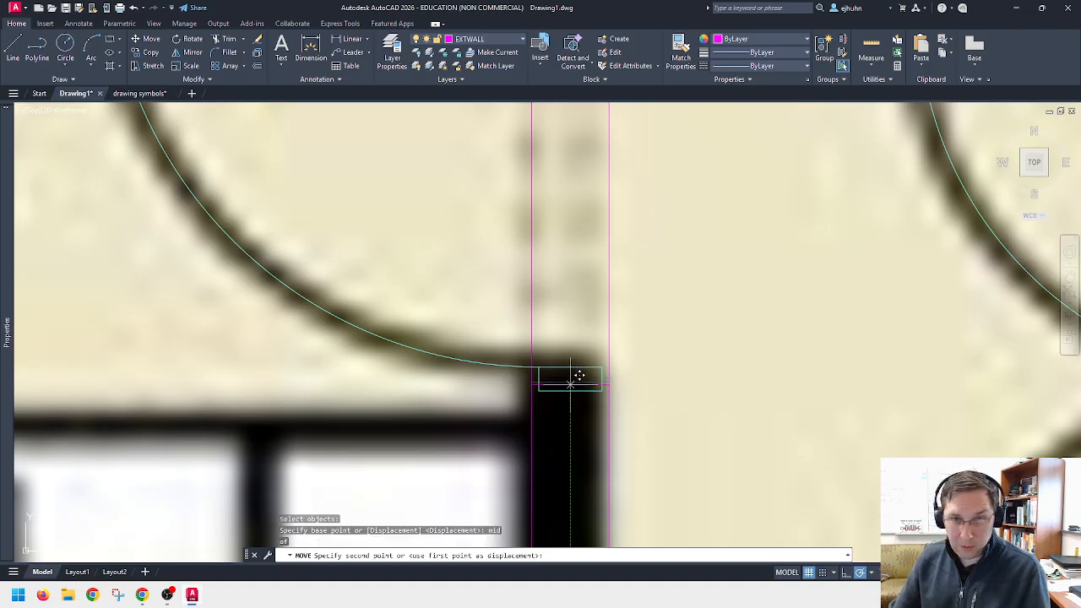
scroll(574, 382, down, 4)
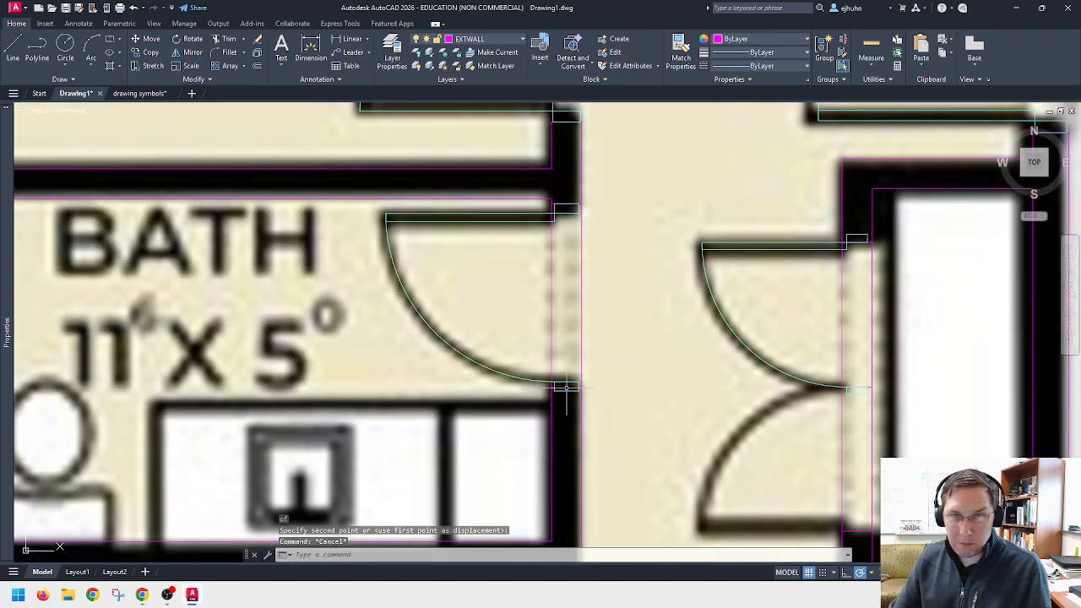
key(Escape)
Step: Trim the wall lines at the bathroom door opening and delete the leftover inner wall segment across it
text(t)
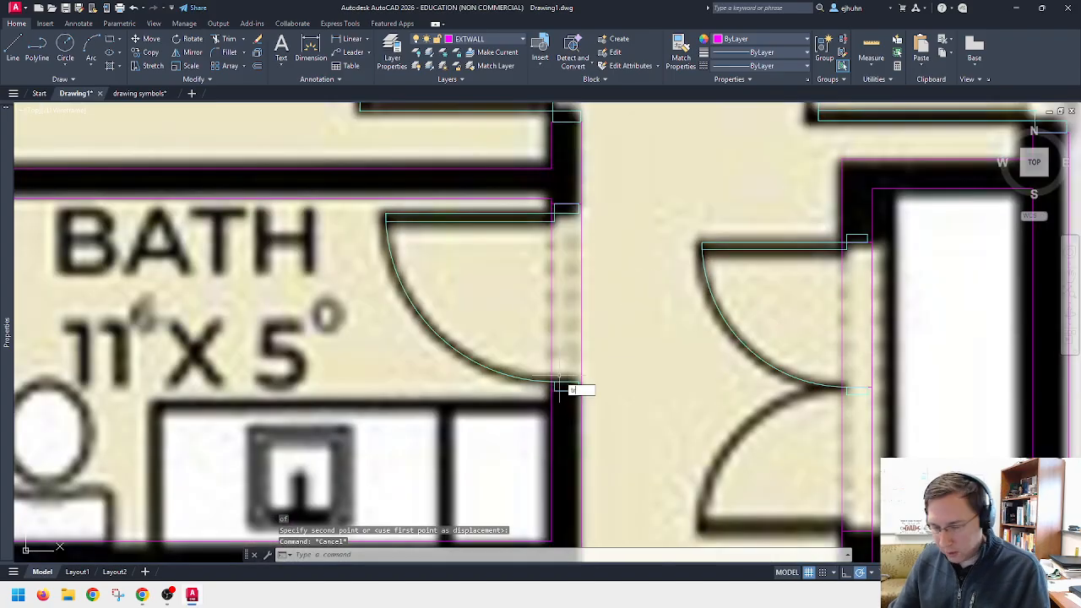
text(r)
key(Return)
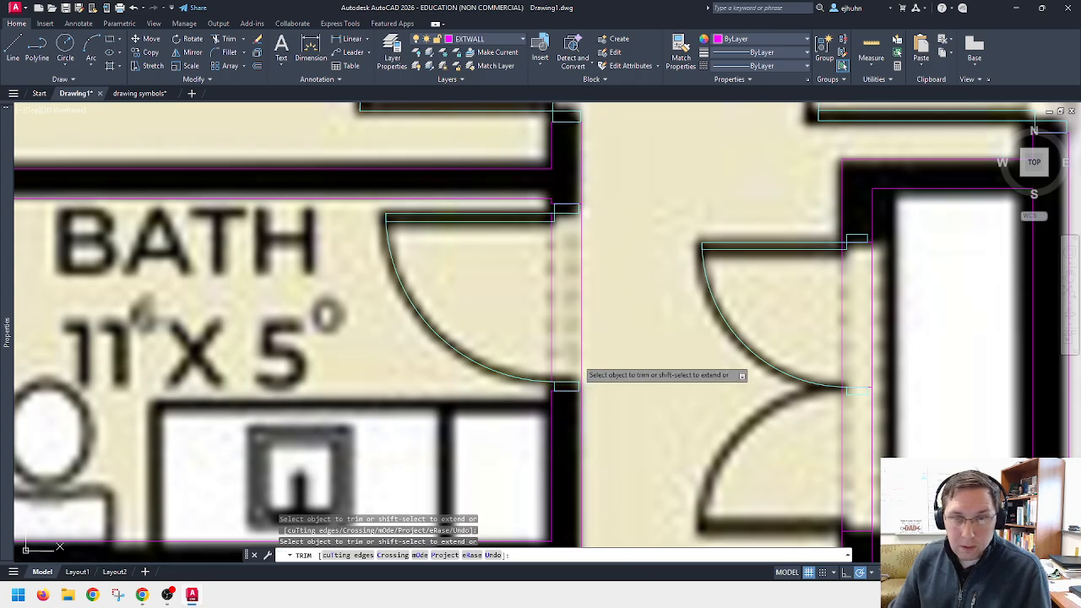
key(Escape)
click(551, 339)
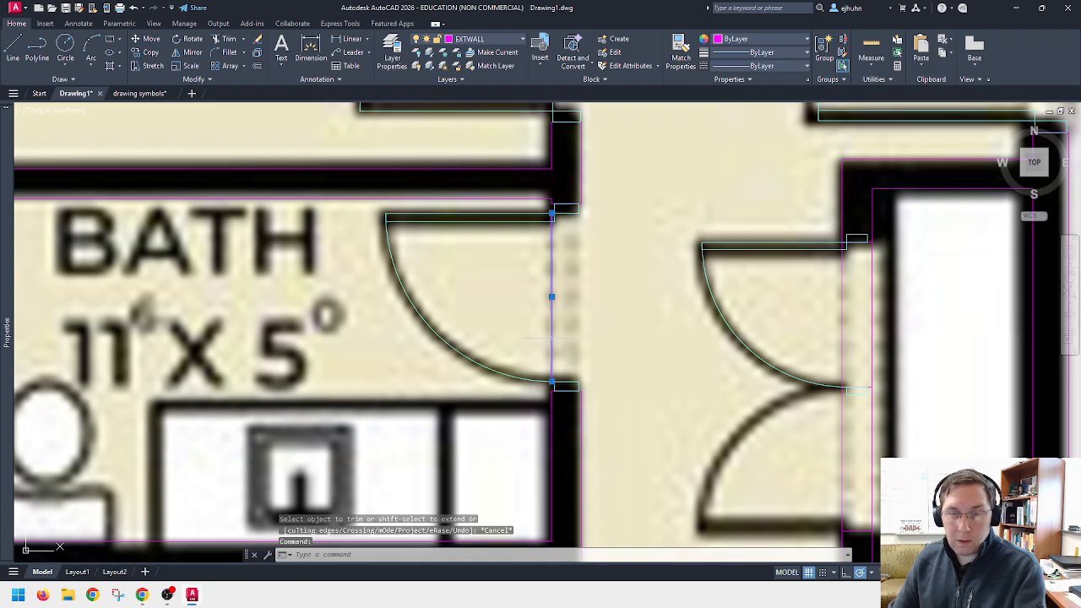
key(Delete)
scroll(591, 355, down, 3)
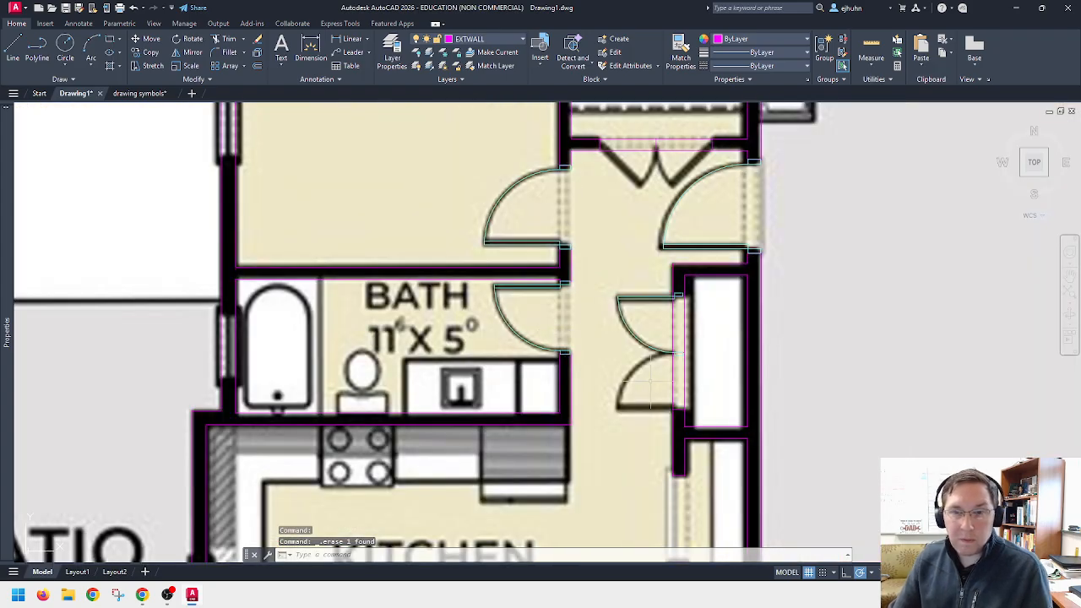
Step: Copy the hall closet's upper door from its upper jamb's midpoint to the midpoint of the left edge of the bifold closet opening
middle_drag(653, 382, 591, 372)
scroll(608, 291, up, 2)
text(co)
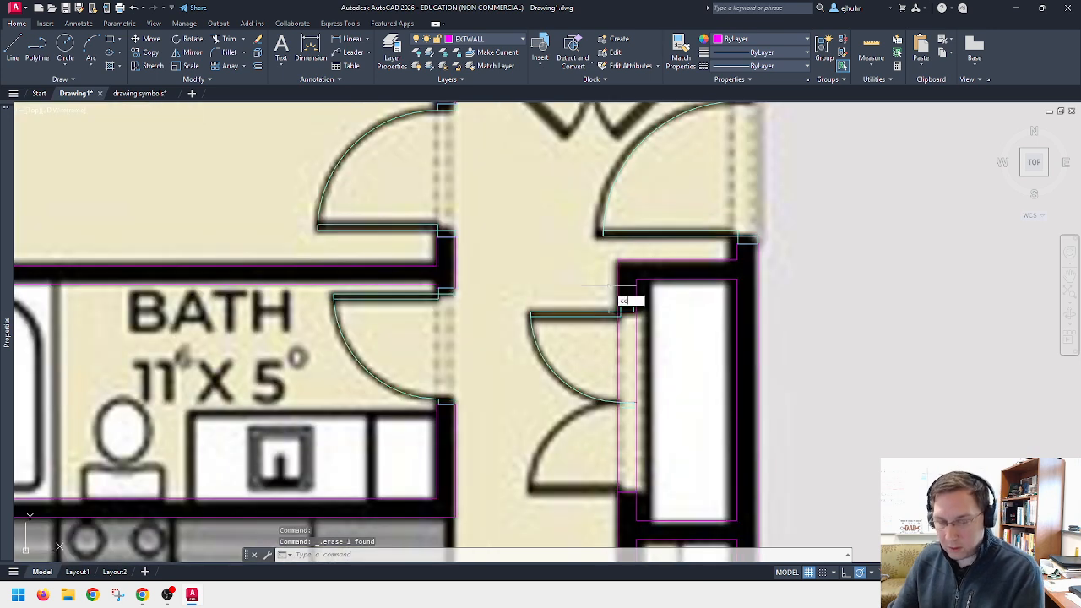
key(Return)
click(627, 313)
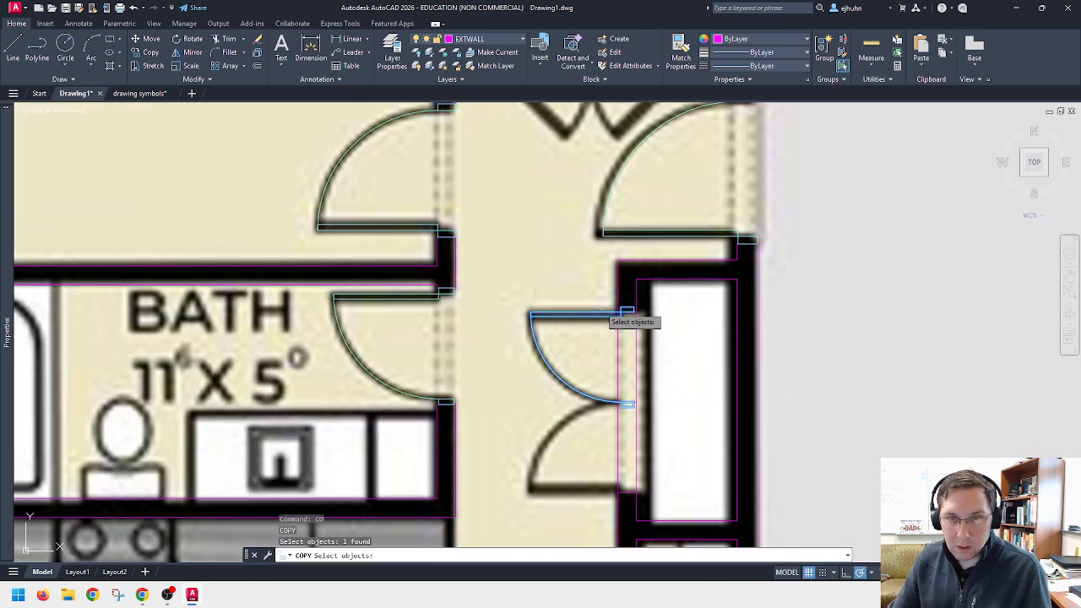
key(Return)
scroll(621, 311, up, 3)
text(mid)
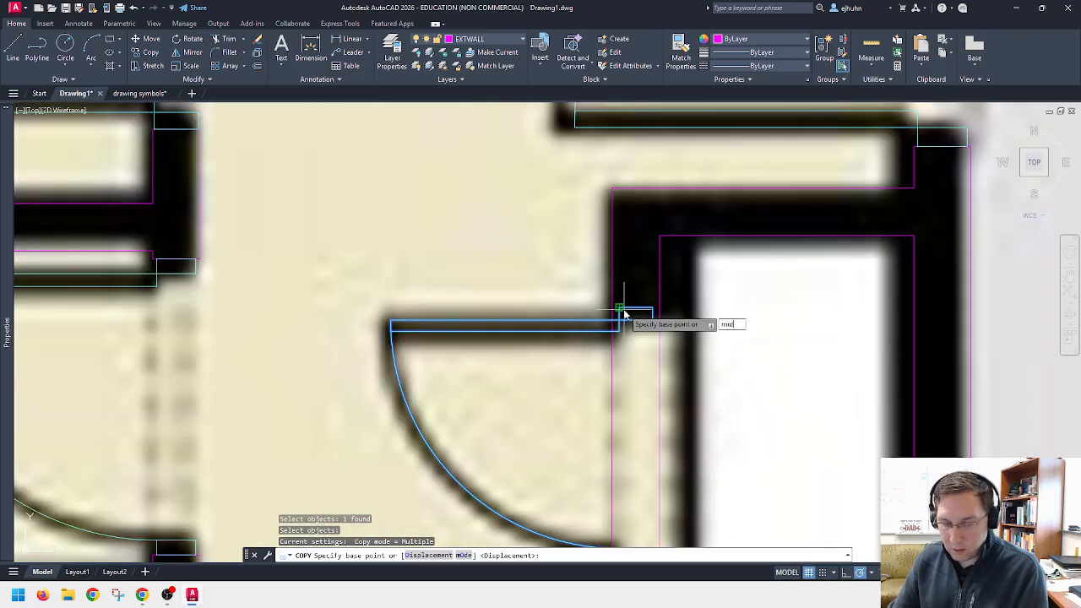
key(Return)
click(632, 315)
scroll(640, 313, down, 3)
middle_drag(573, 235, 575, 447)
scroll(495, 300, up, 6)
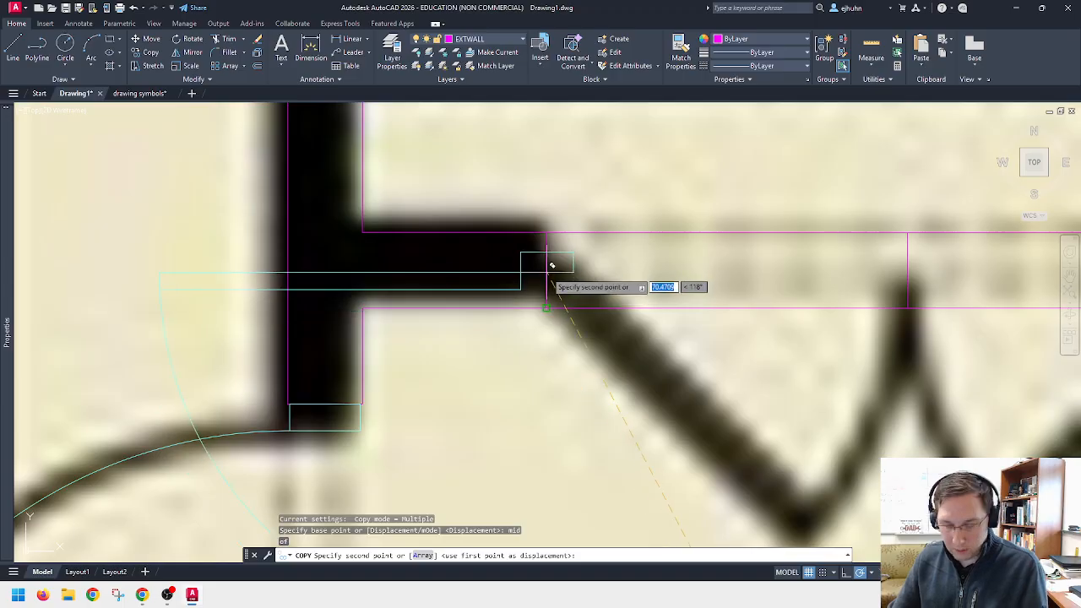
text(mid)
key(Return)
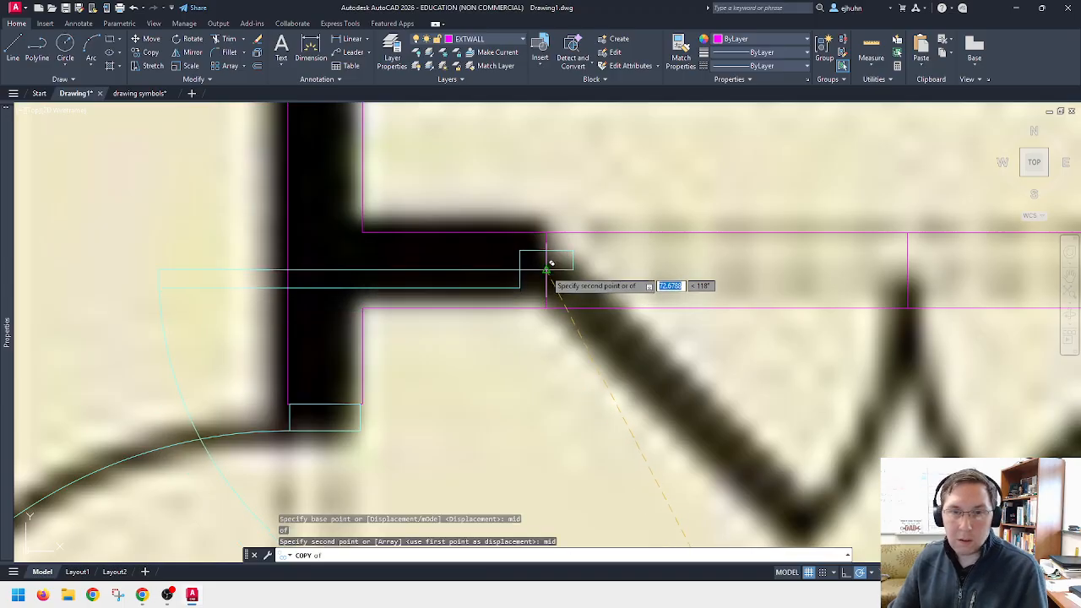
click(549, 272)
key(Escape)
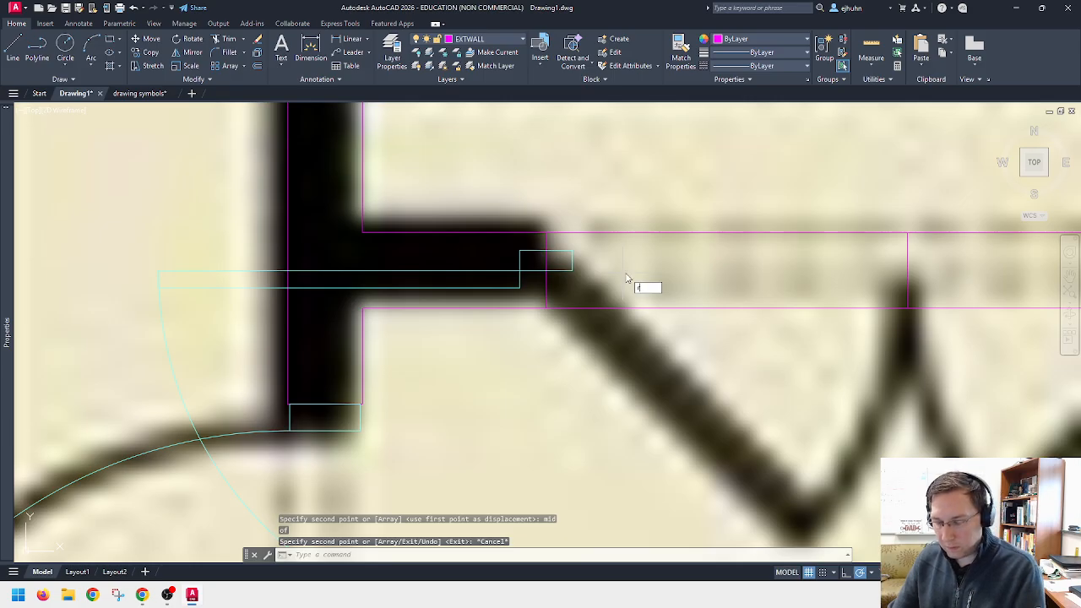
Step: Rotate the copied closet door a quarter turn counterclockwise about its jamb's midpoint so its leaf points down into the hall
text(ro)
key(Return)
click(578, 269)
key(Return)
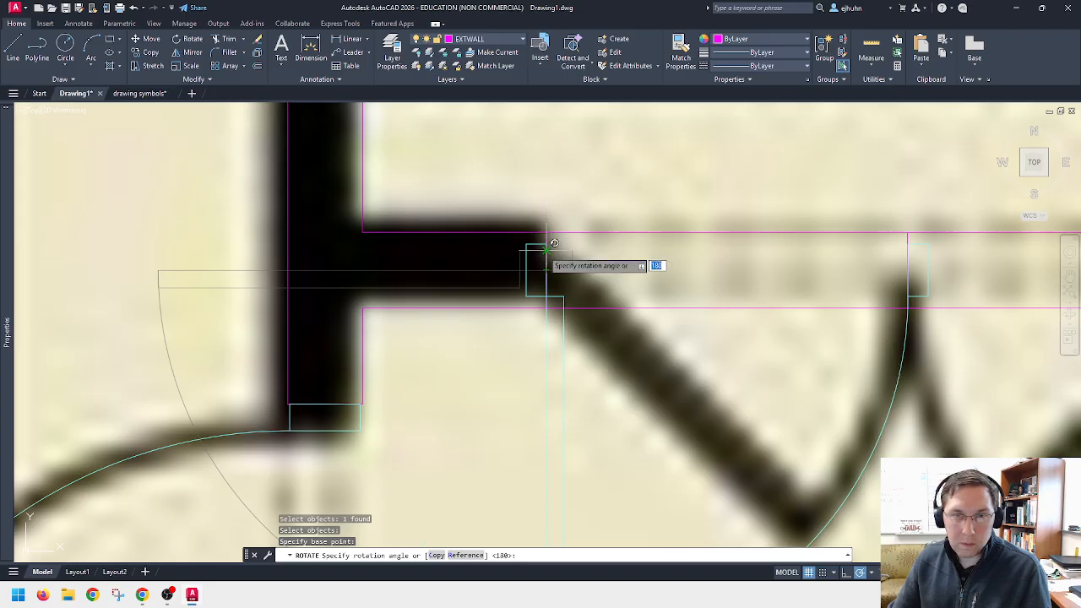
key(Return)
scroll(551, 262, down, 4)
key(Escape)
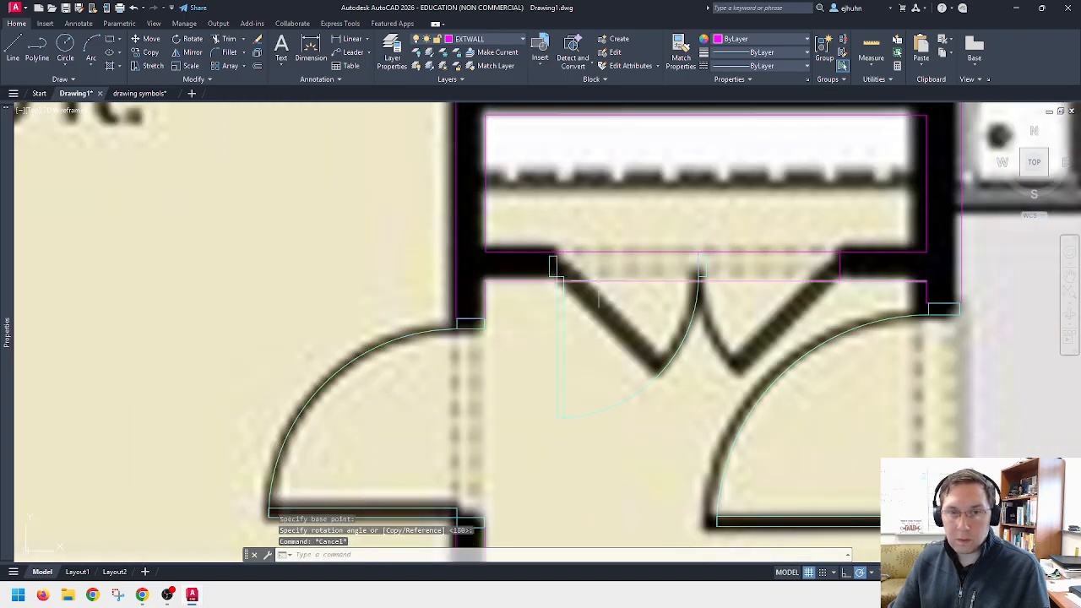
Step: Mirror the bifold closet's left door about the vertical inner edge of its right jamb, keeping the original, to form a double door
scroll(604, 283, down, 2)
middle_drag(661, 322, 652, 215)
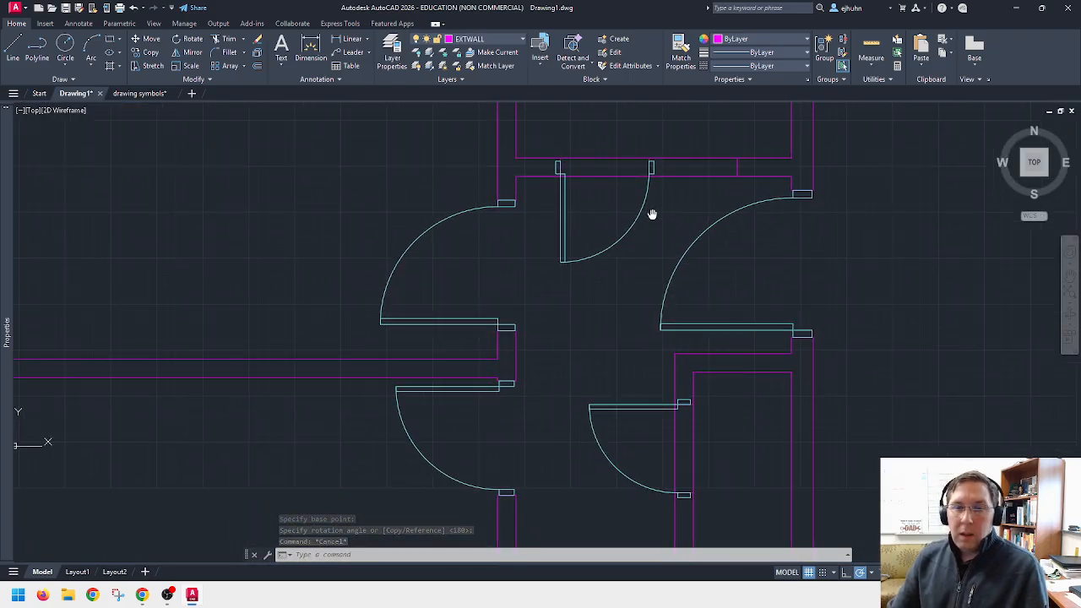
scroll(652, 214, down, 5)
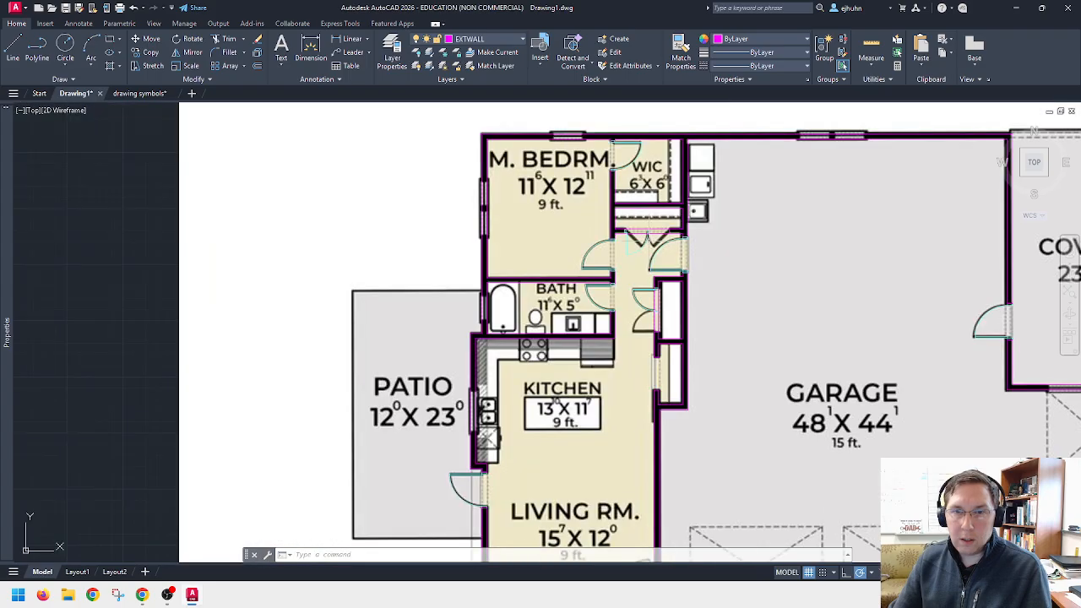
mouse_move(748, 385)
middle_down()
mouse_move(710, 299)
mouse_move(709, 404)
middle_up()
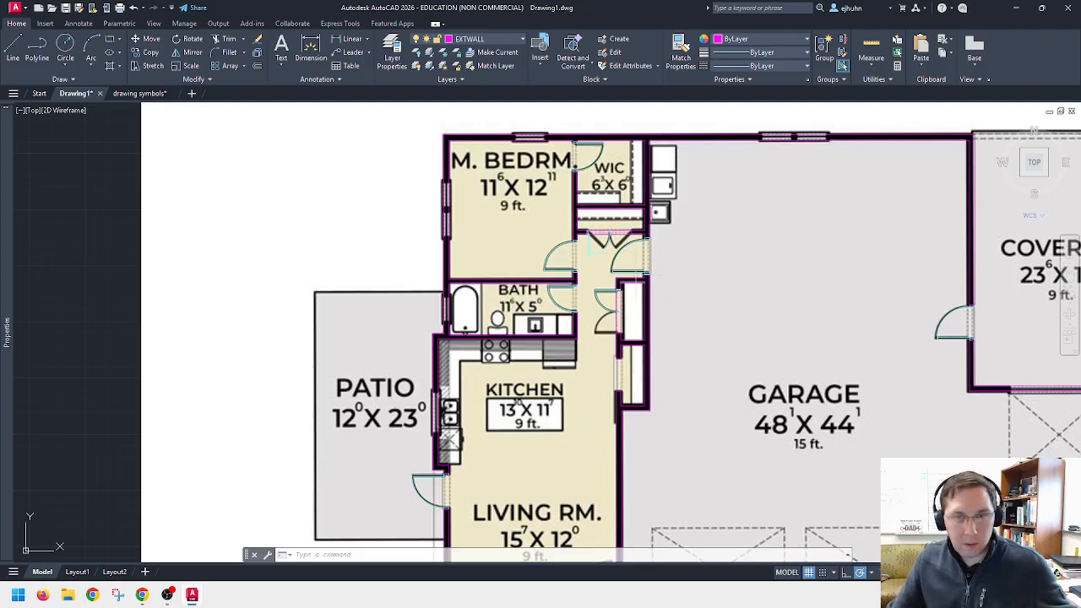
scroll(605, 239, up, 8)
middle_drag(584, 239, 613, 274)
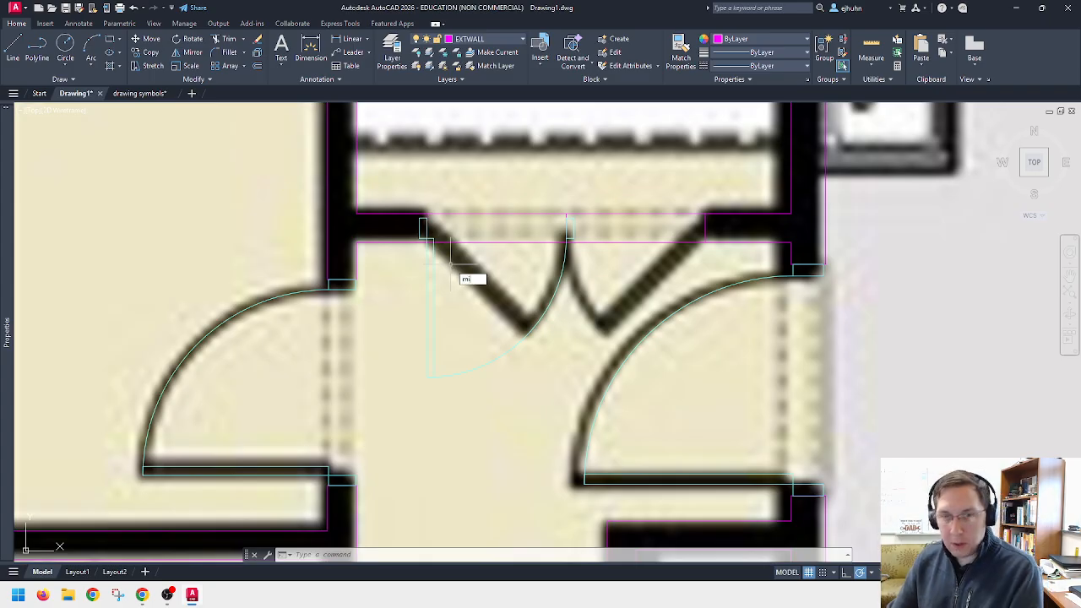
key(Return)
click(563, 258)
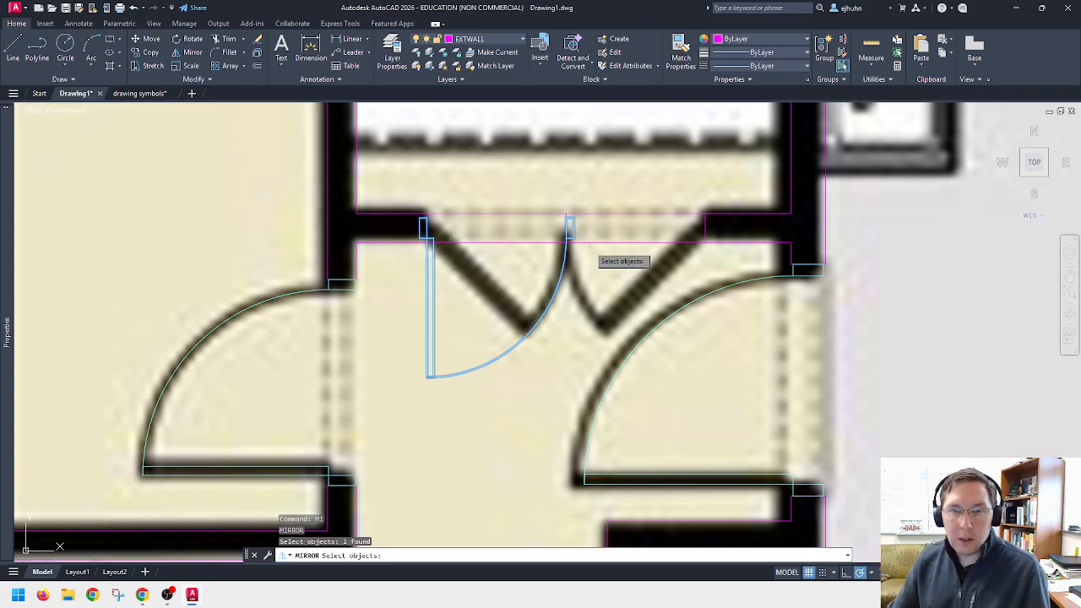
key(Return)
click(567, 220)
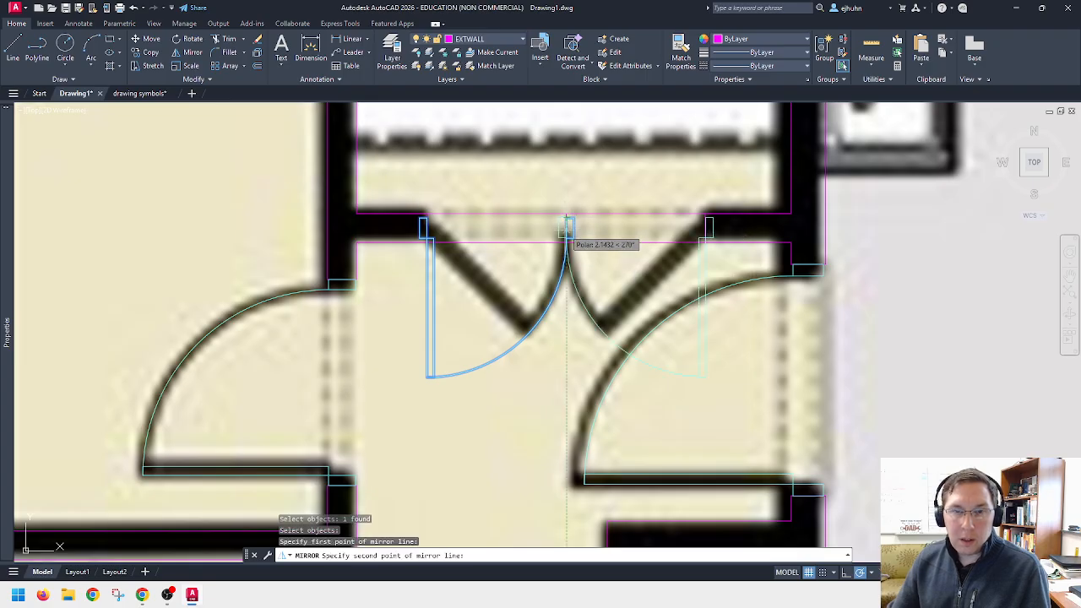
click(567, 239)
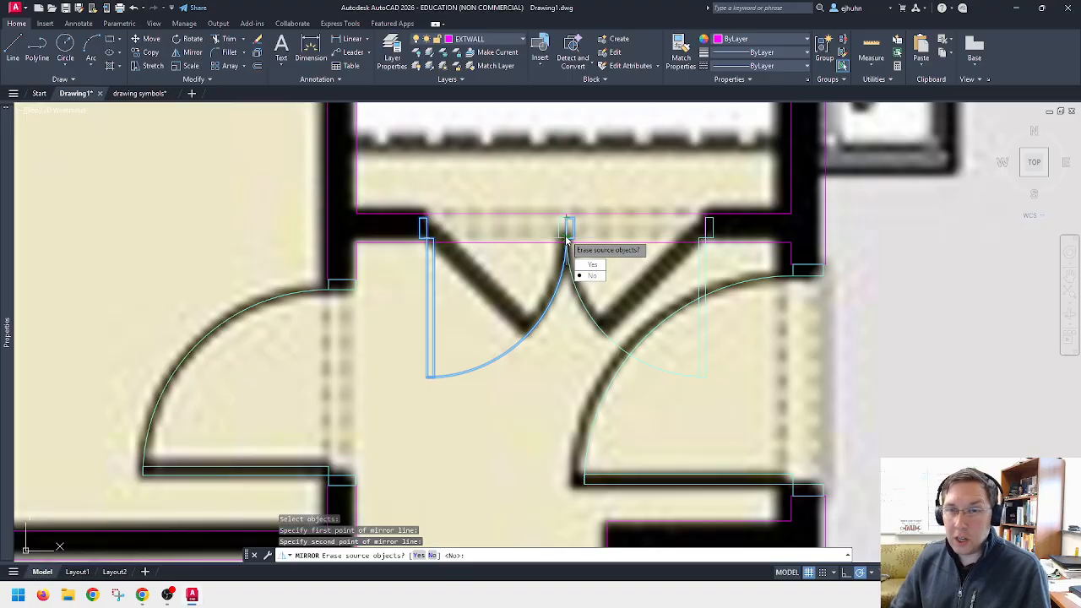
key(Return)
Step: Try to mirror the hall closet's upper door about its lower jamb's top edge with the source erased, and undo it
scroll(644, 221, down, 3)
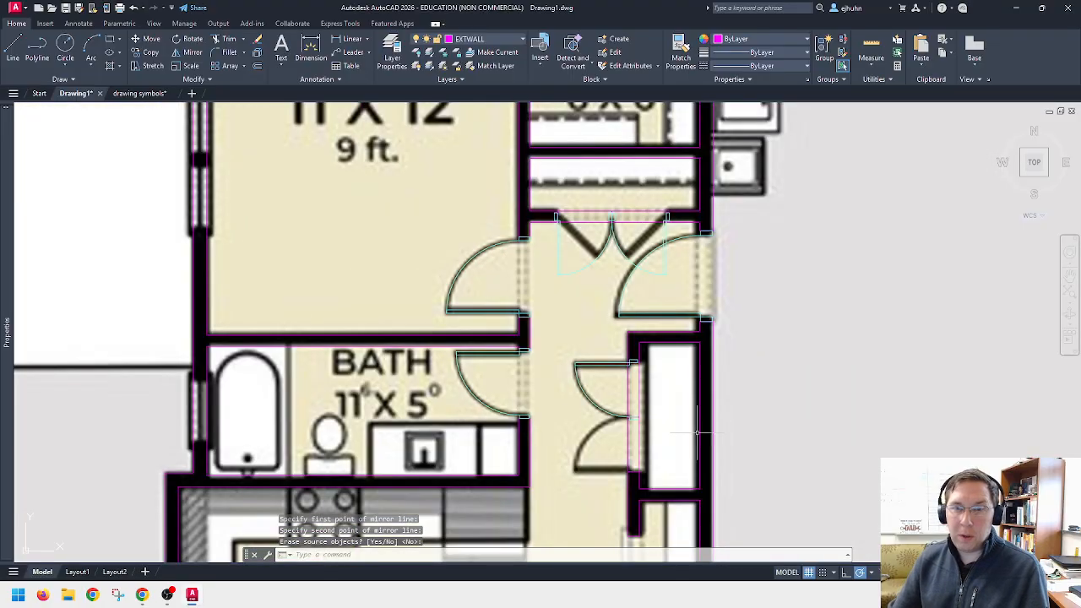
mouse_move(698, 433)
middle_down()
mouse_move(681, 304)
mouse_move(681, 398)
mouse_move(663, 359)
middle_up()
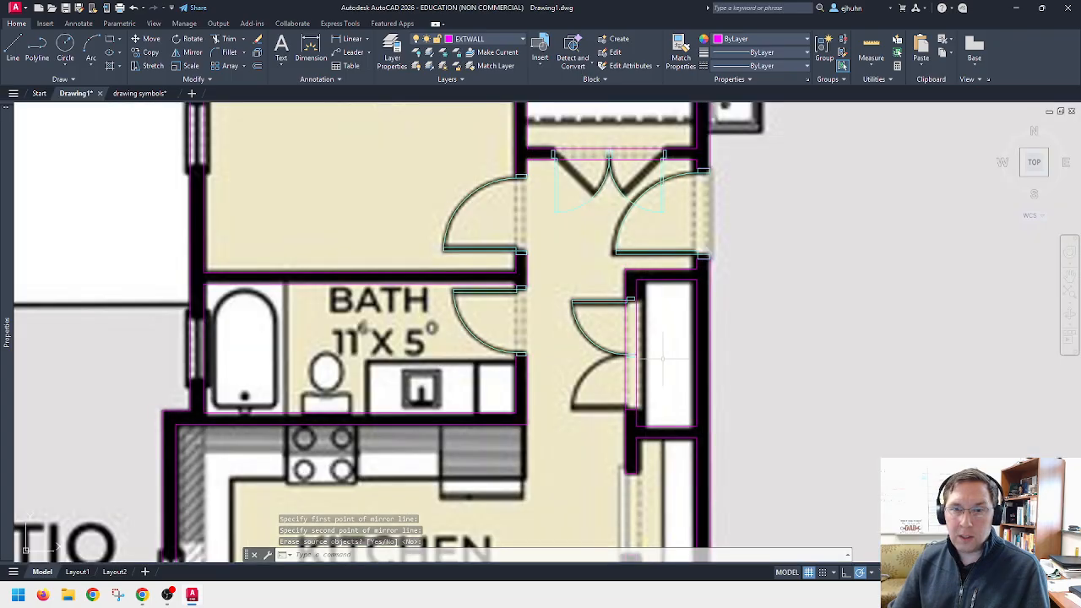
scroll(662, 359, up, 5)
text(mi)
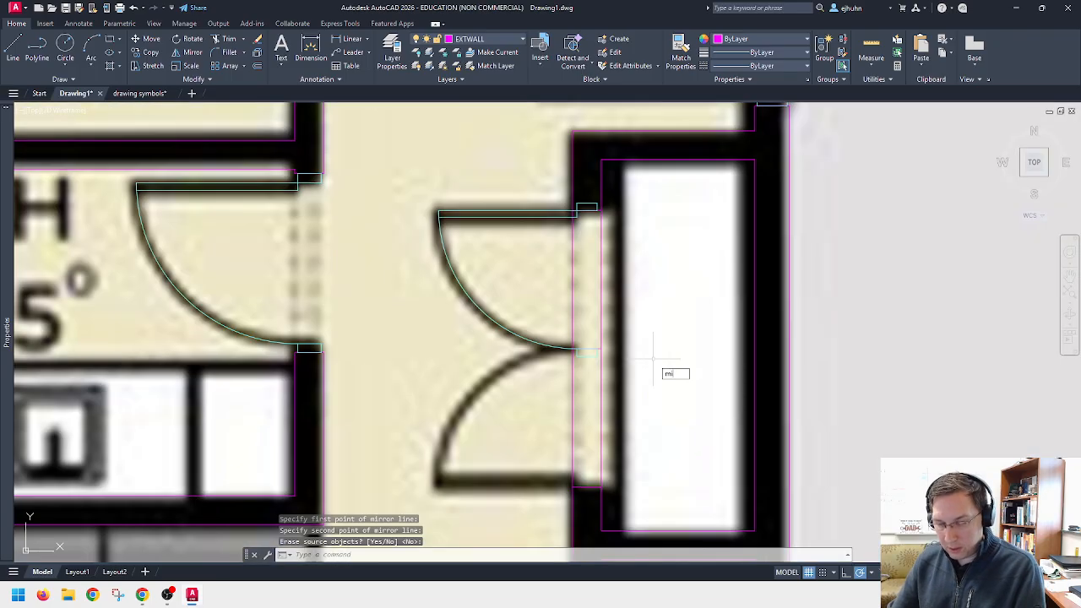
key(Return)
click(549, 216)
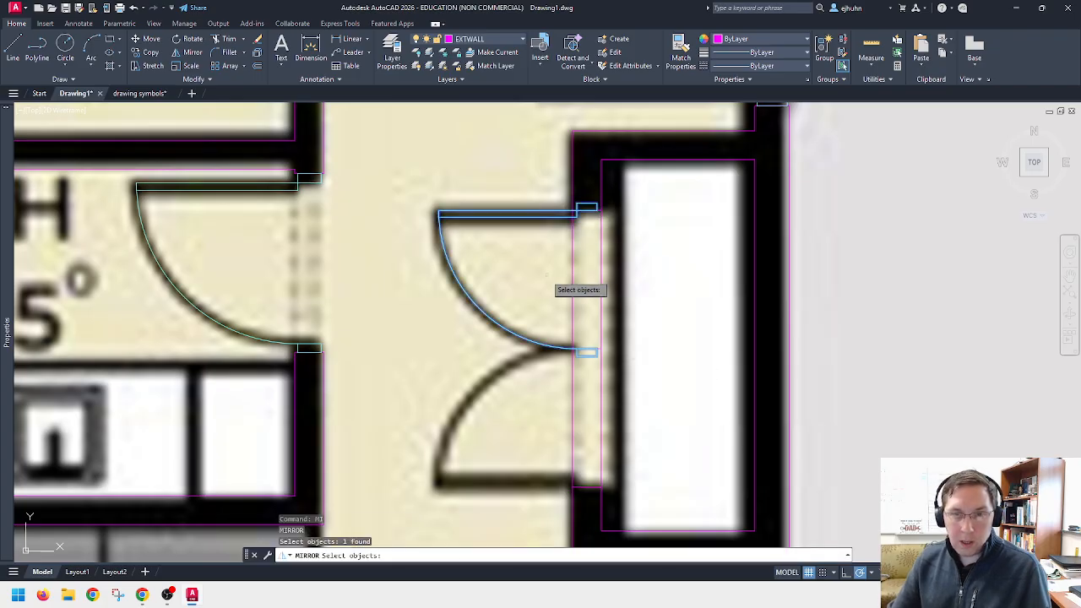
key(Return)
click(596, 349)
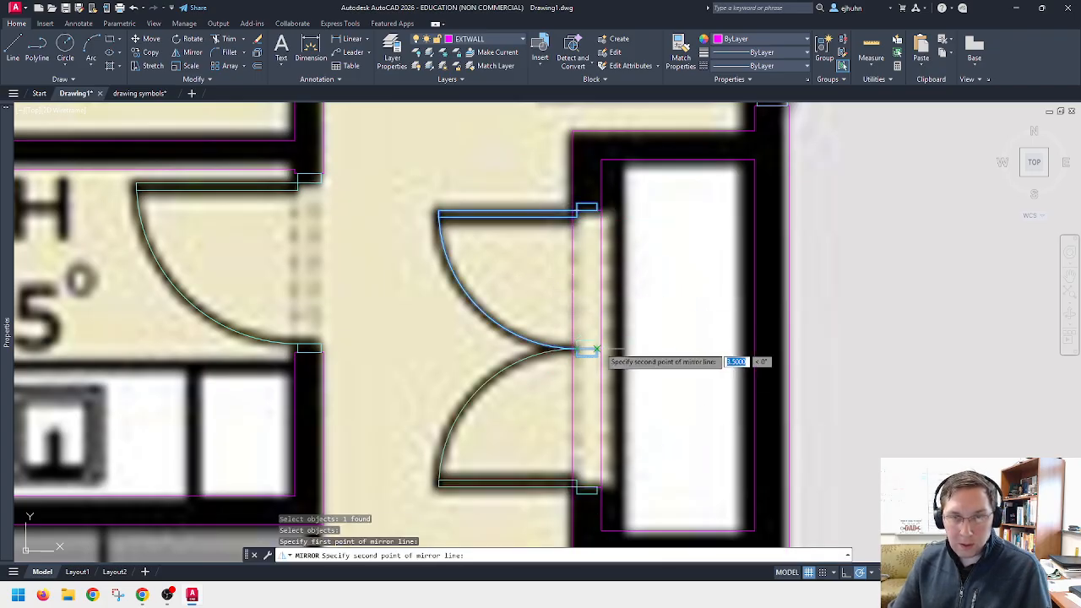
click(599, 351)
text(y)
key(Return)
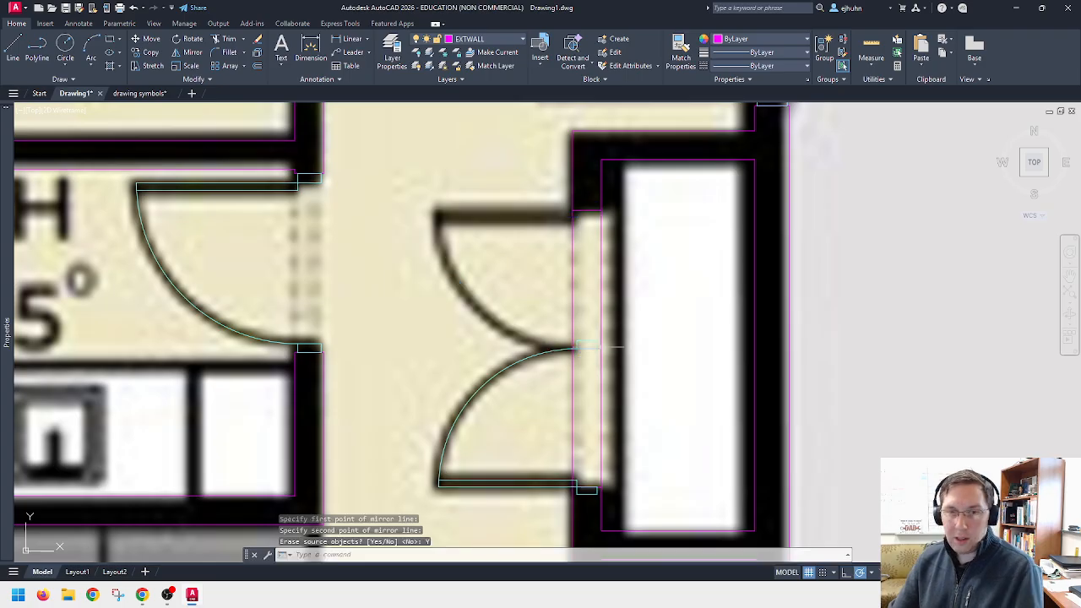
key(ctrl+z)
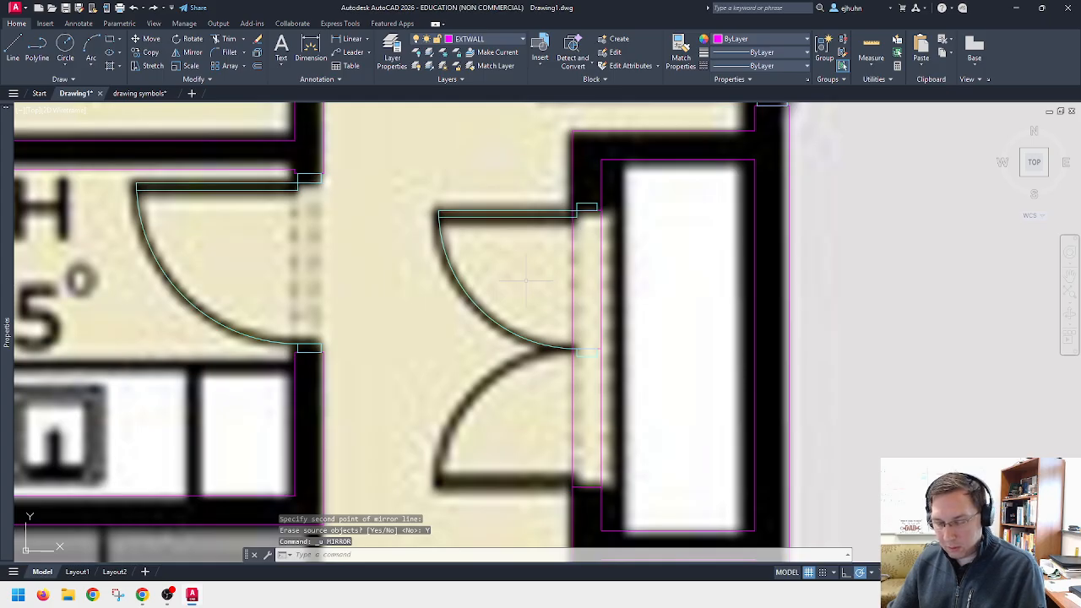
Step: Mirror the hall closet's upper door about the top edge of its lower jamb, keeping the original
text(mi)
key(Return)
click(575, 213)
key(Return)
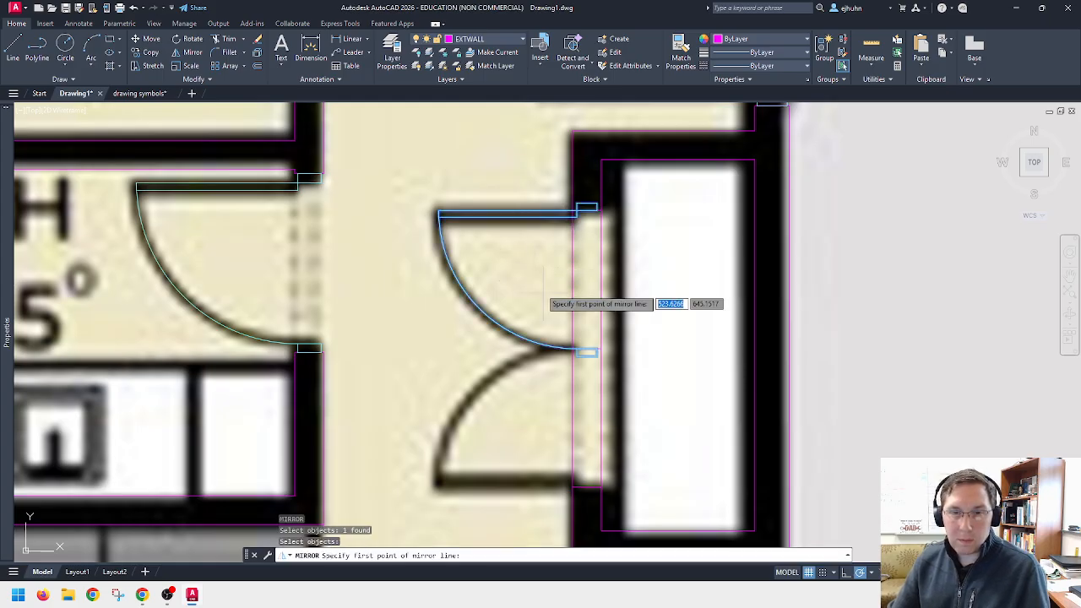
click(578, 348)
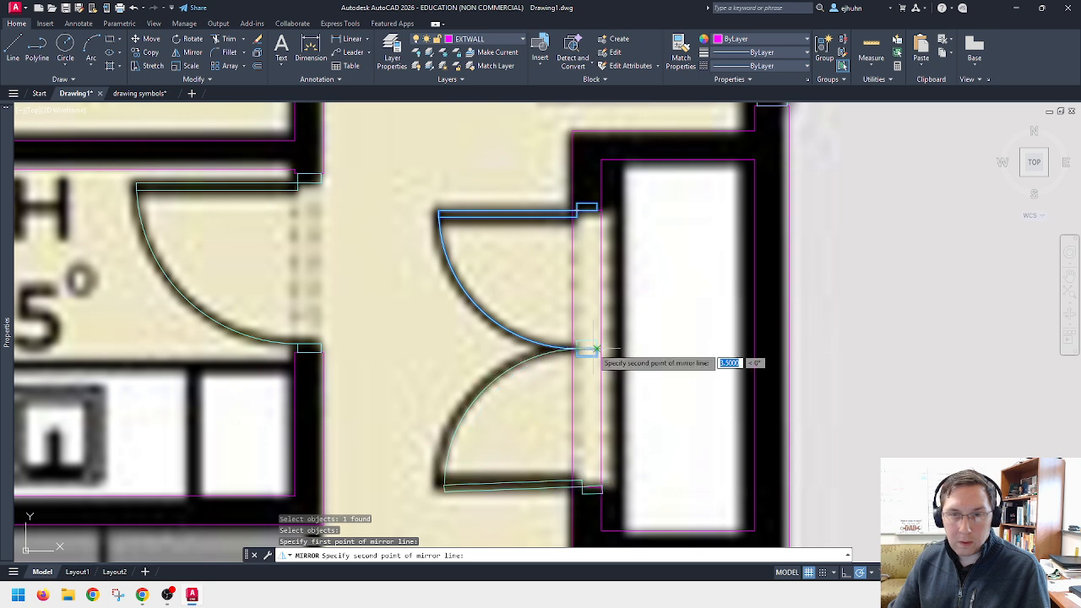
click(596, 350)
key(Return)
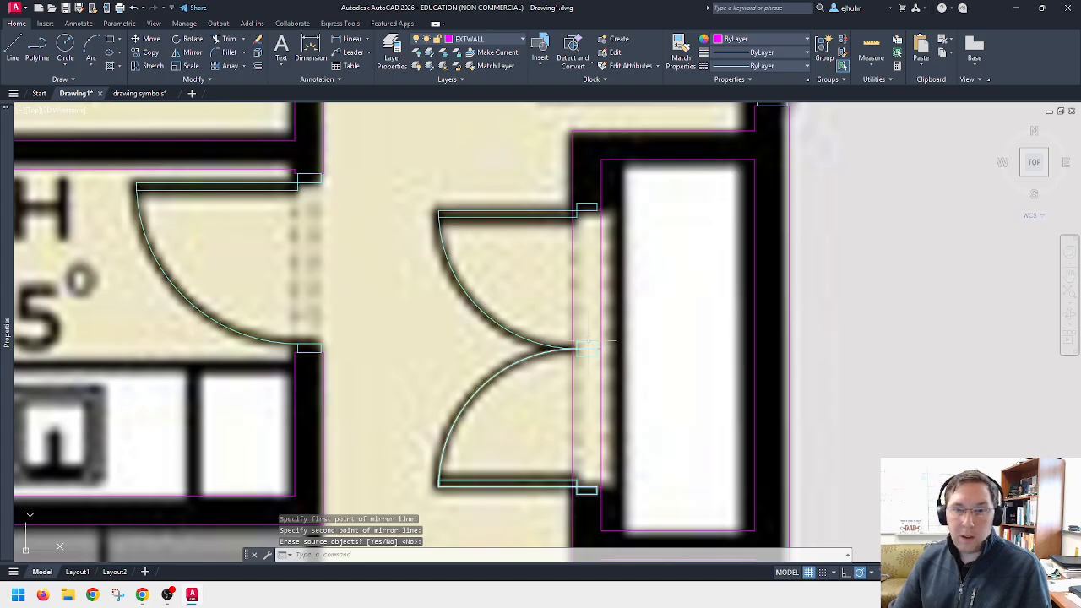
Step: Examine the jambs where the hall closet's two mirrored doors meet
scroll(586, 346, up, 3)
scroll(585, 348, down, 8)
scroll(584, 355, up, 2)
scroll(591, 355, up, 3)
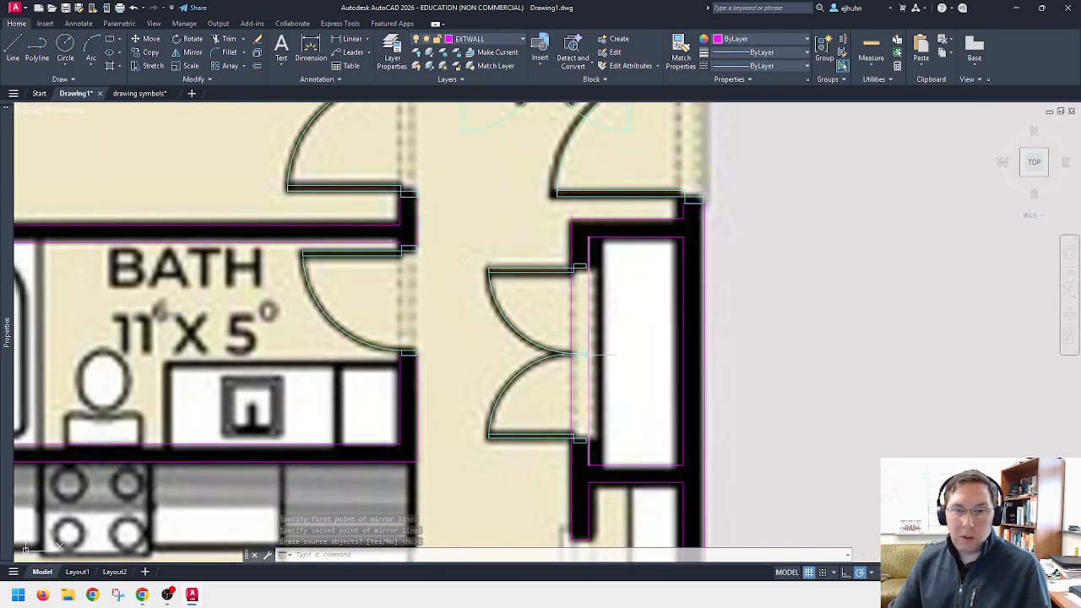
scroll(592, 351, down, 2)
scroll(592, 338, up, 5)
scroll(602, 323, down, 3)
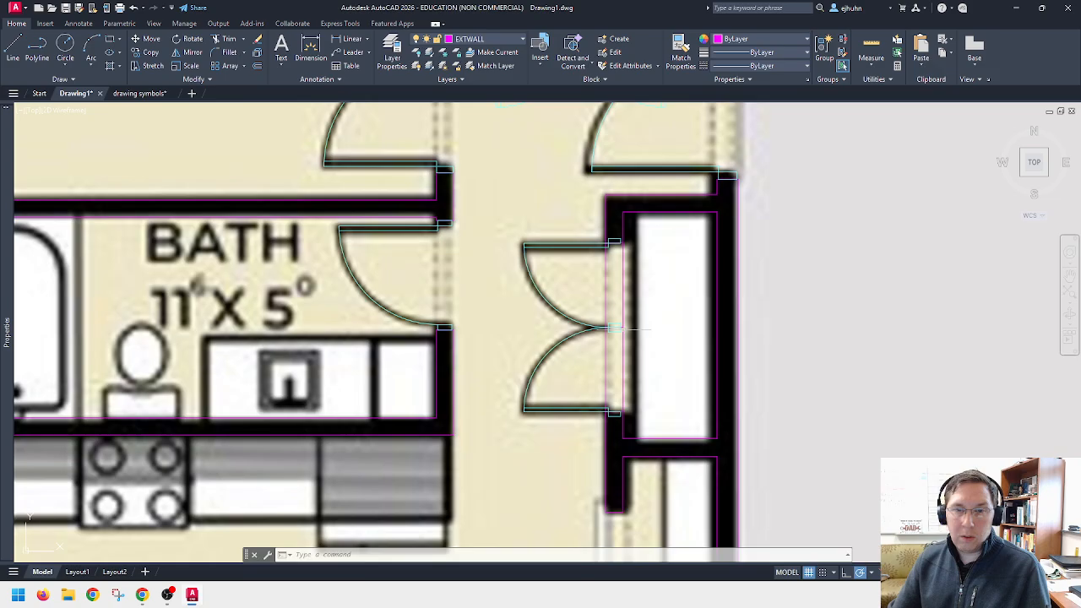
scroll(608, 323, up, 3)
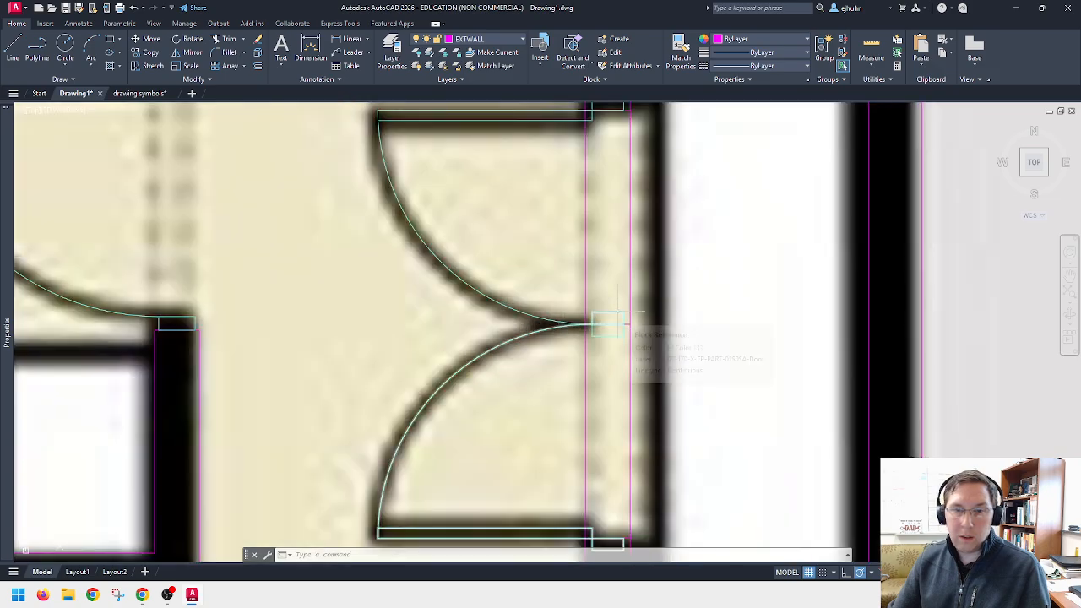
click(620, 314)
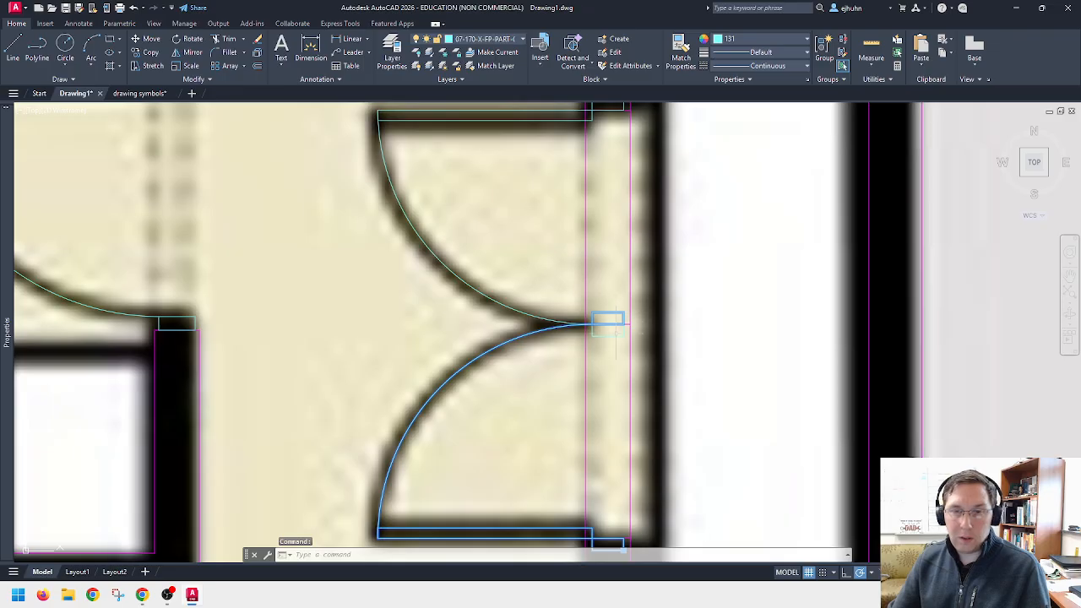
scroll(610, 324, down, 3)
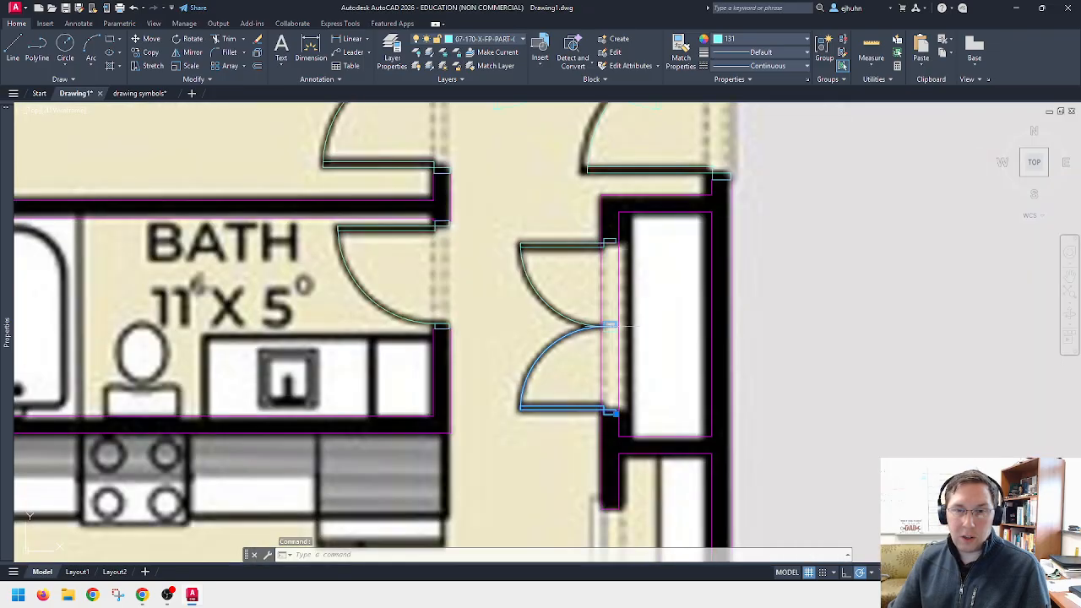
scroll(604, 325, up, 3)
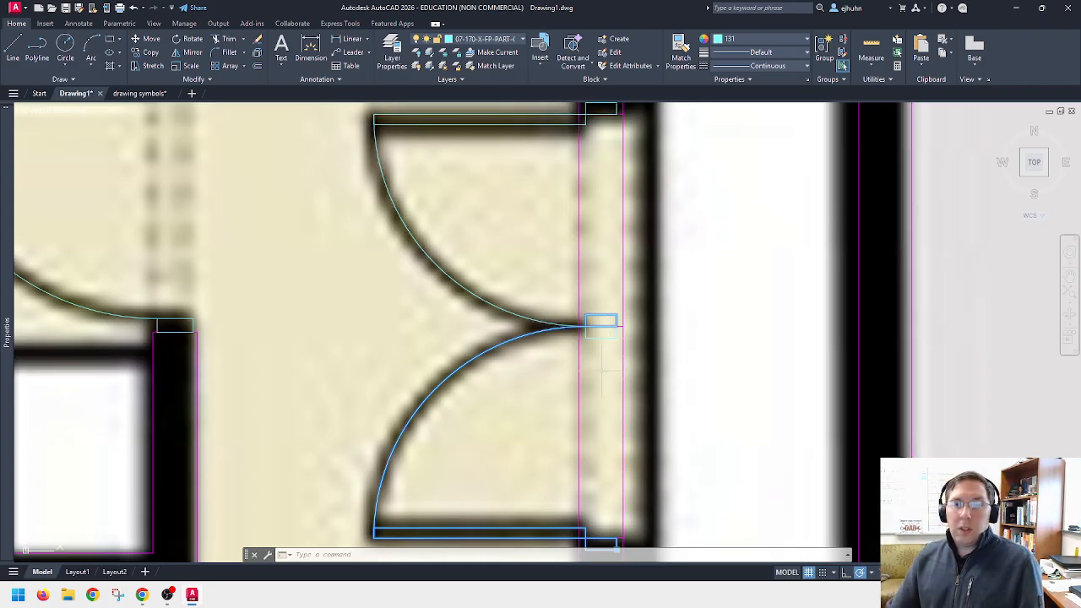
scroll(605, 372, down, 1)
key(Escape)
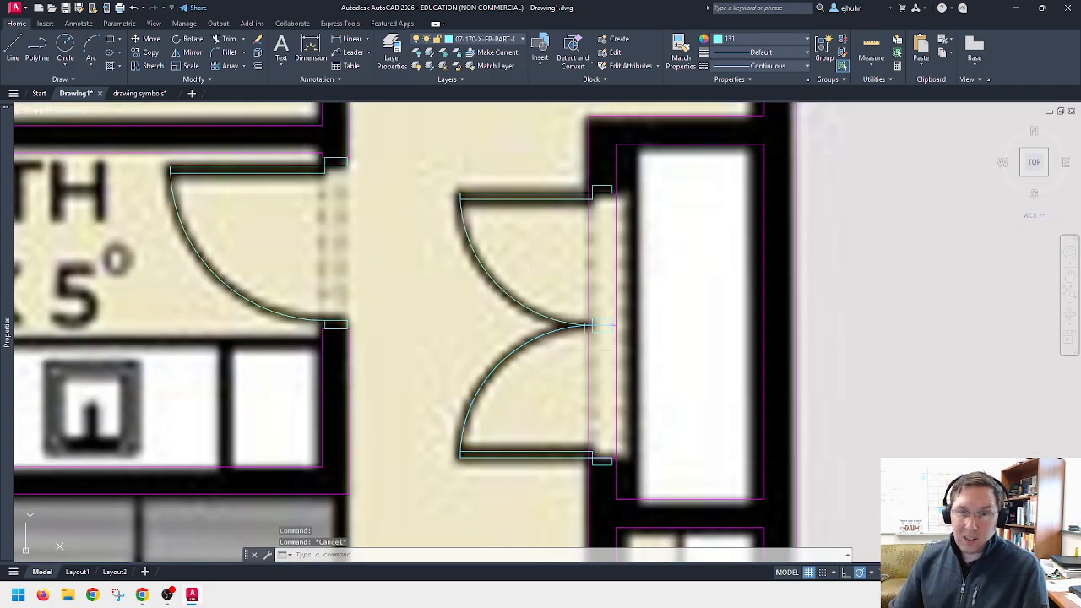
Step: Turn off layer 0 to hide the floor plan image behind the linework
scroll(564, 322, down, 3)
scroll(563, 349, down, 4)
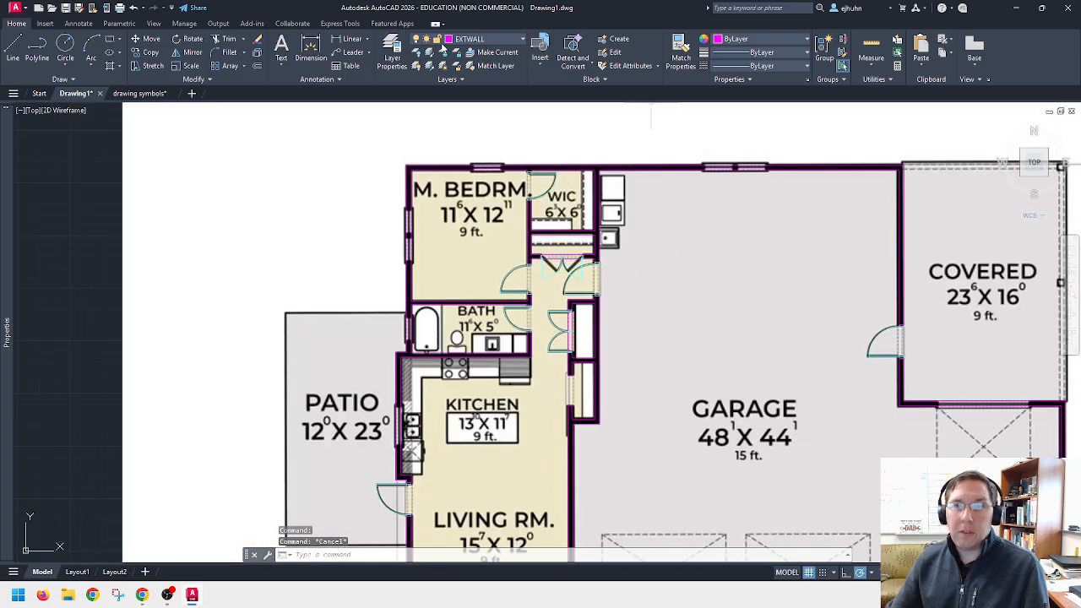
click(460, 39)
click(417, 52)
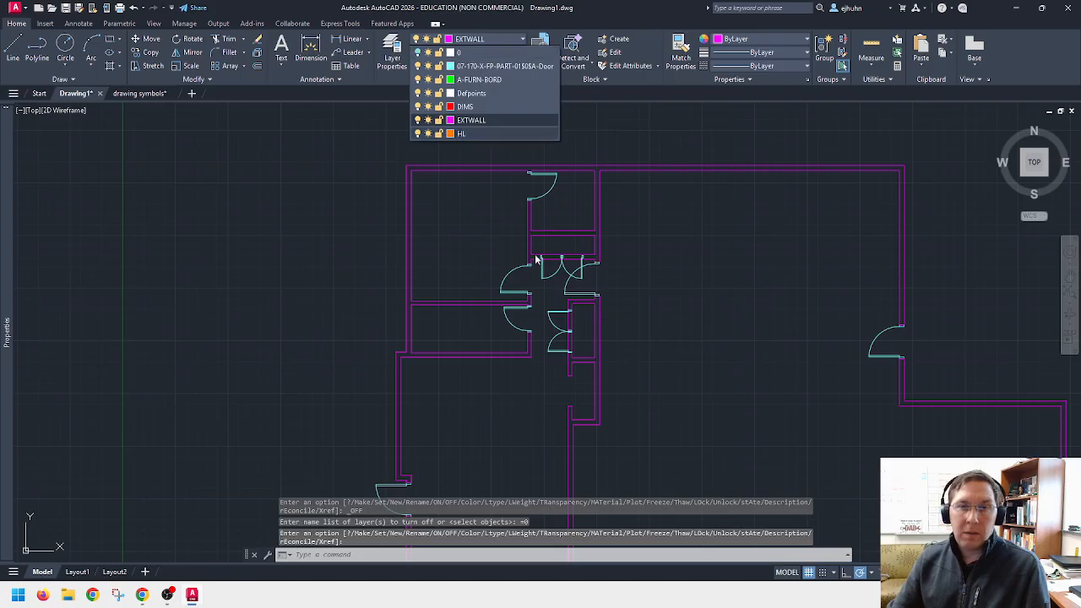
Step: Explode the hall closet's lower door block into separate objects and check that its swing arc can be selected
scroll(559, 281, up, 3)
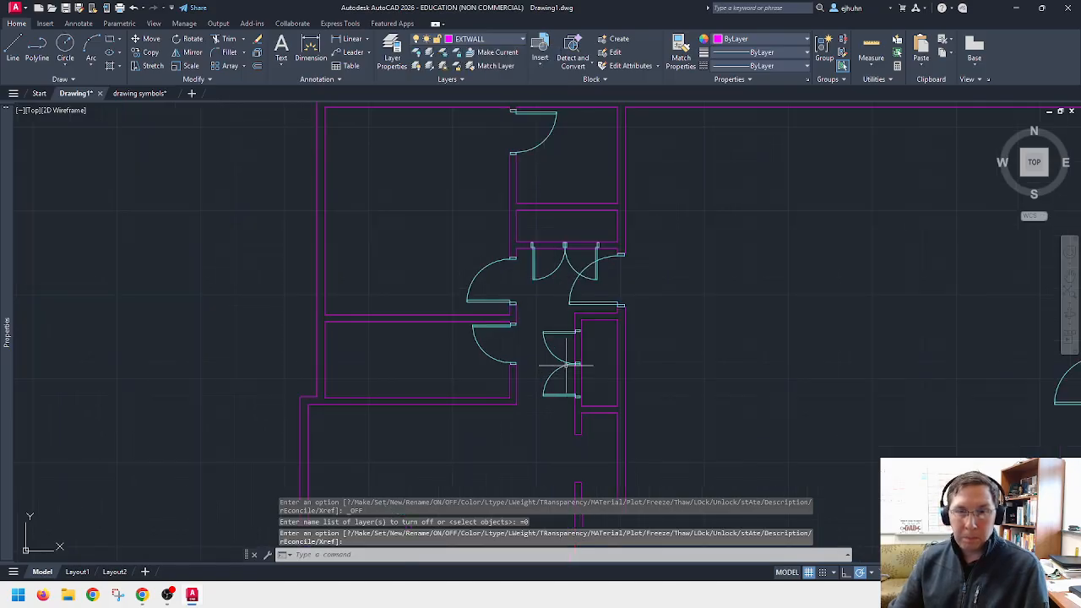
scroll(566, 363, up, 4)
scroll(566, 363, up, 1)
scroll(567, 321, up, 1)
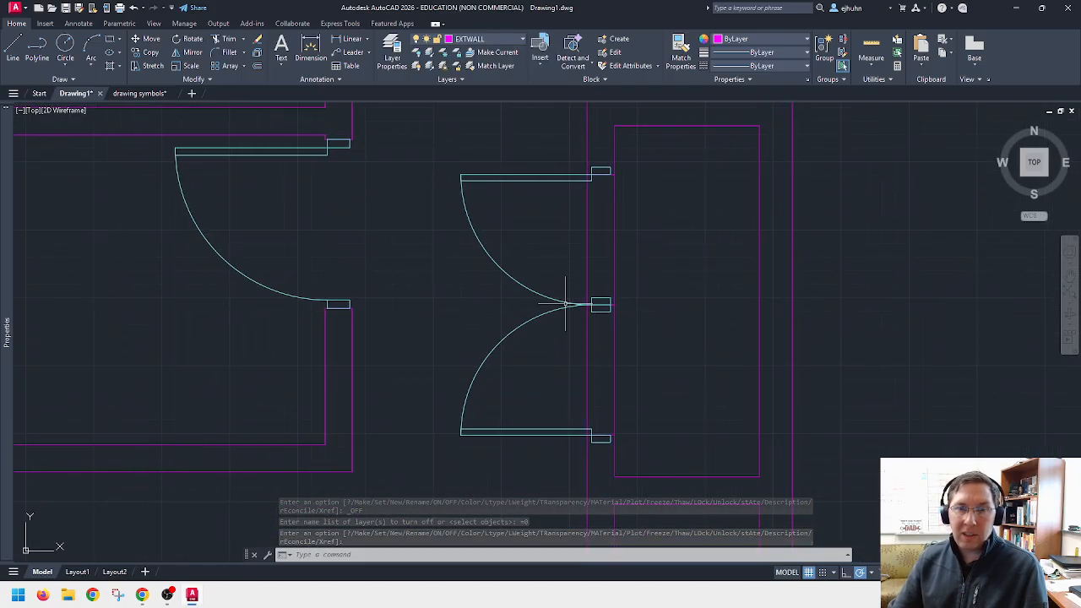
click(566, 306)
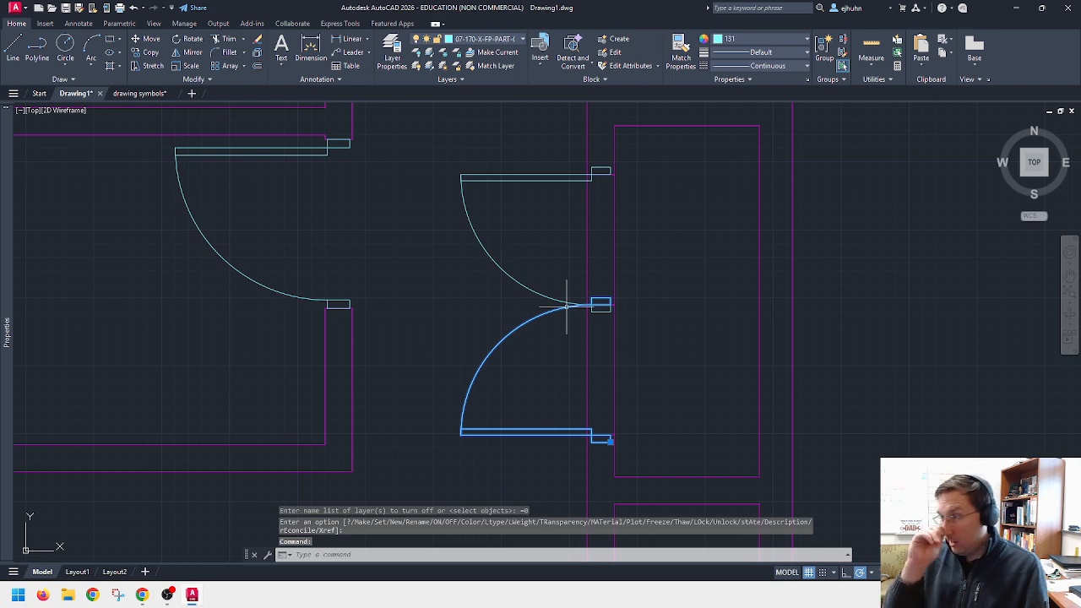
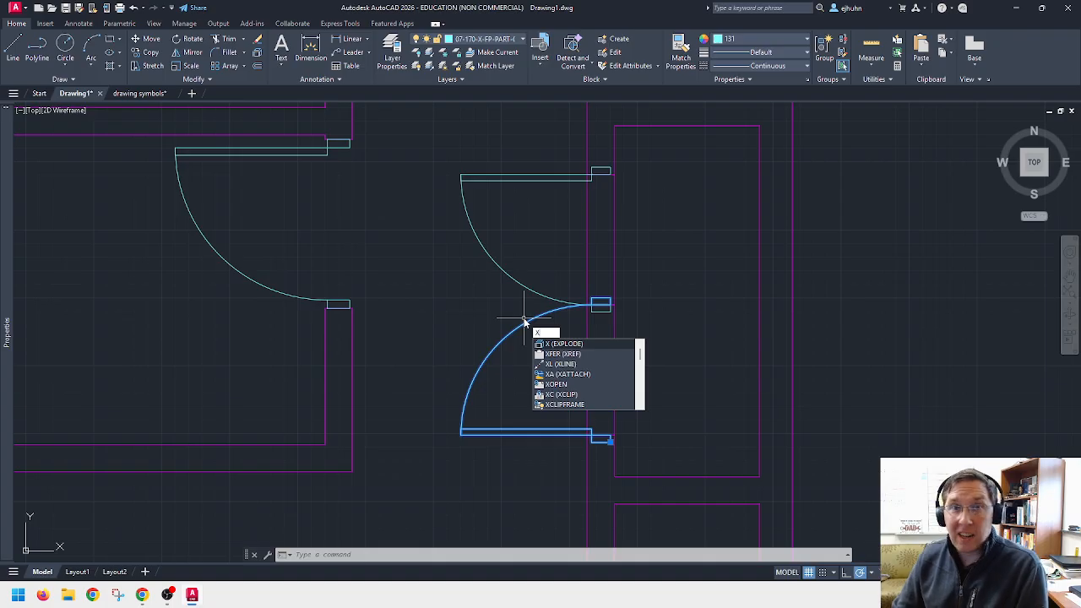
key(Escape)
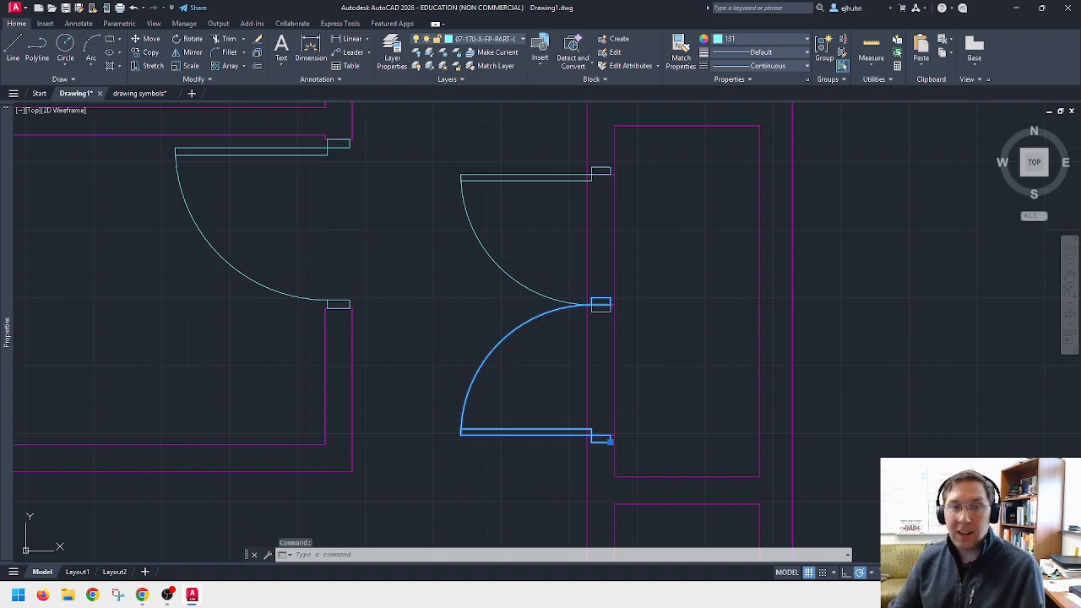
key(Escape)
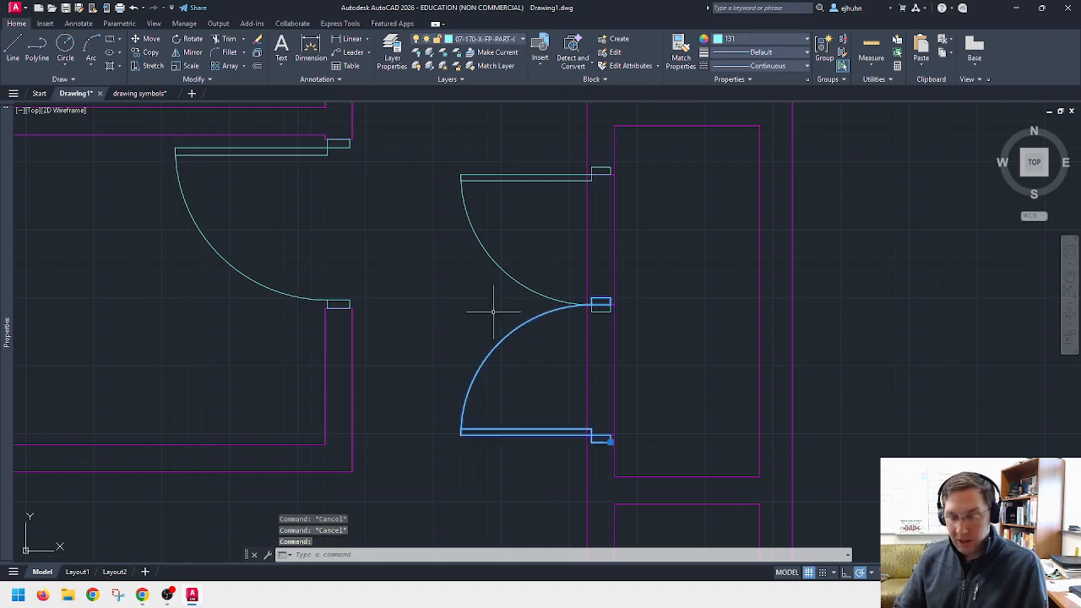
text(x)
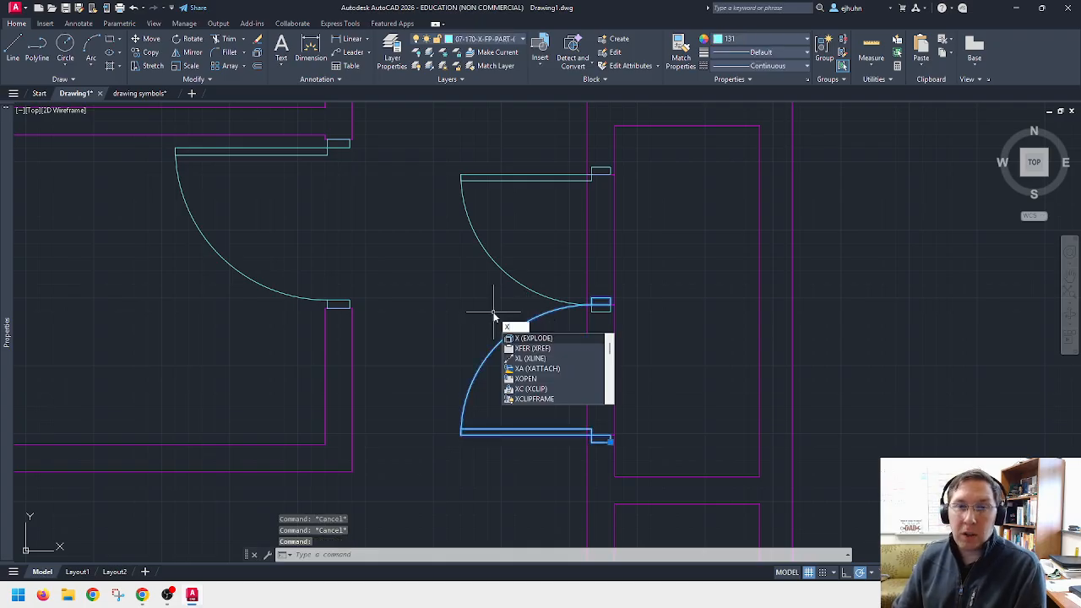
key(Return)
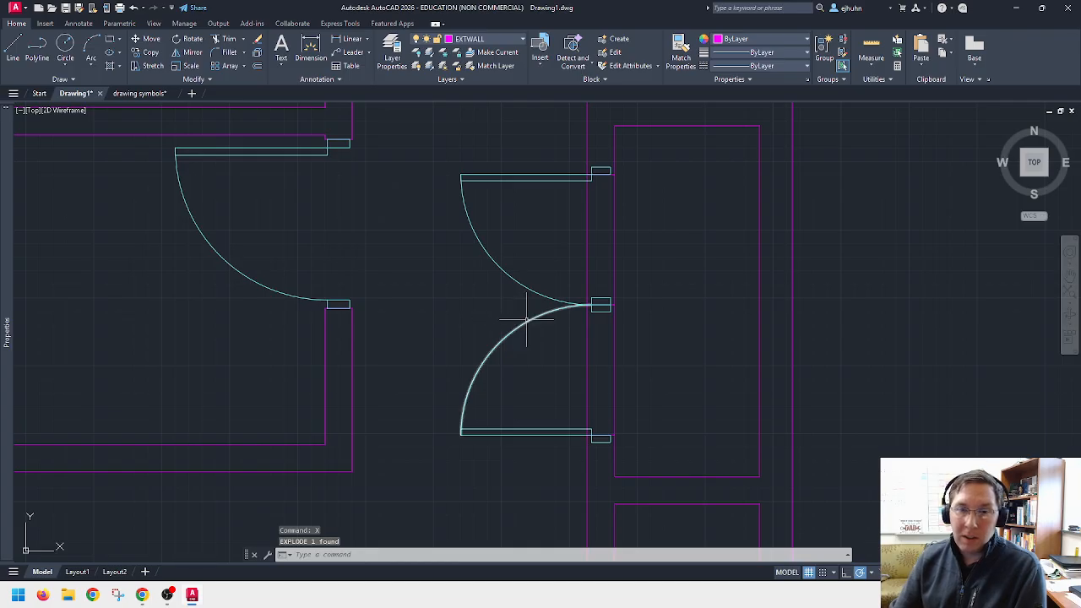
click(519, 319)
key(Escape)
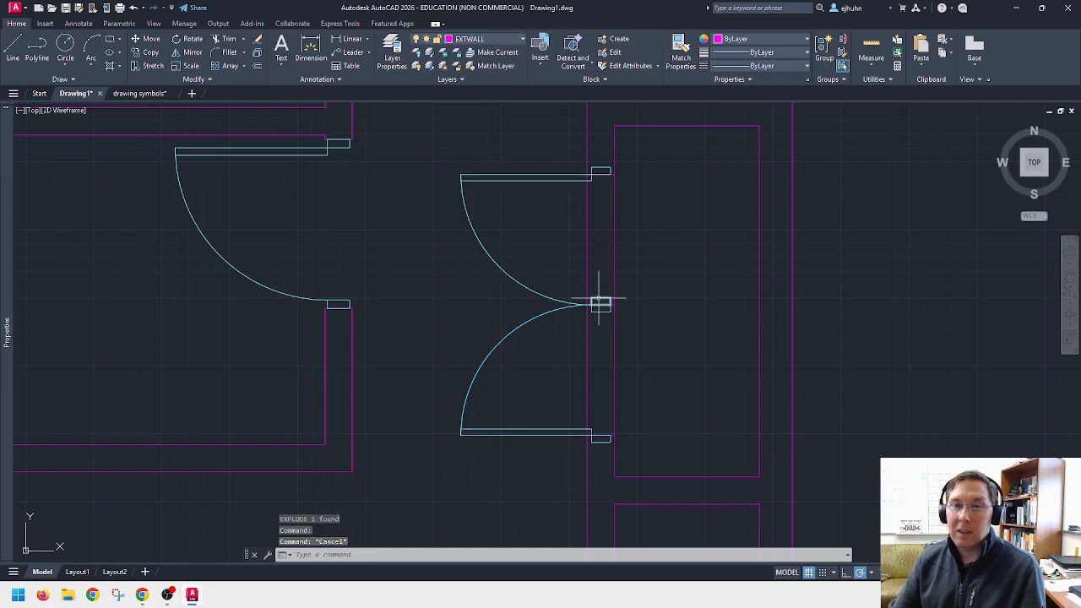
Step: Erase both overlapping jambs where the hall closet's two doors meet, exploding the upper door block to free its jamb
click(599, 301)
key(Delete)
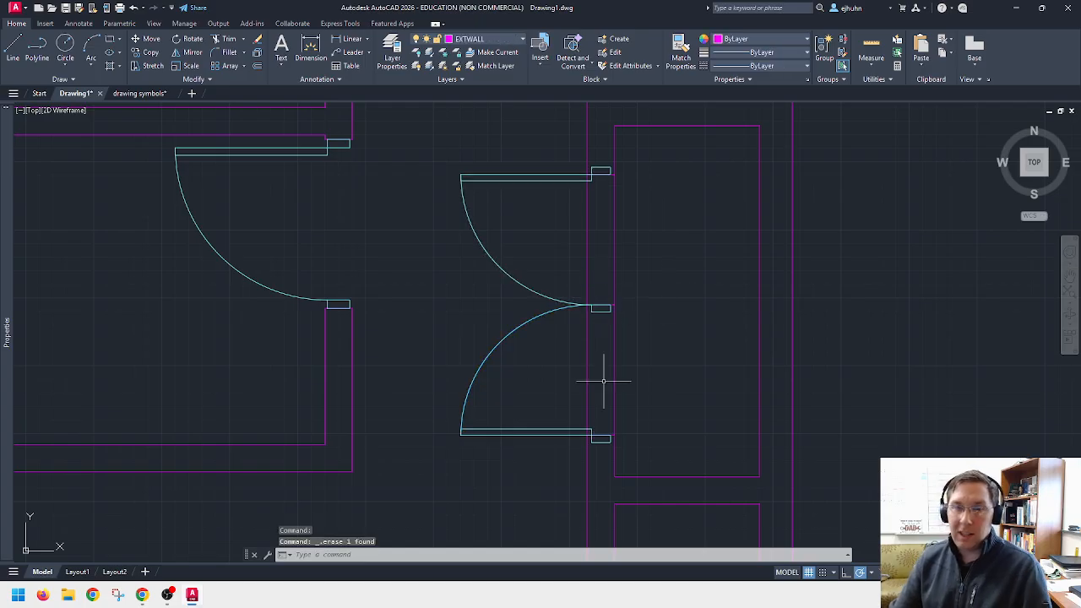
click(547, 296)
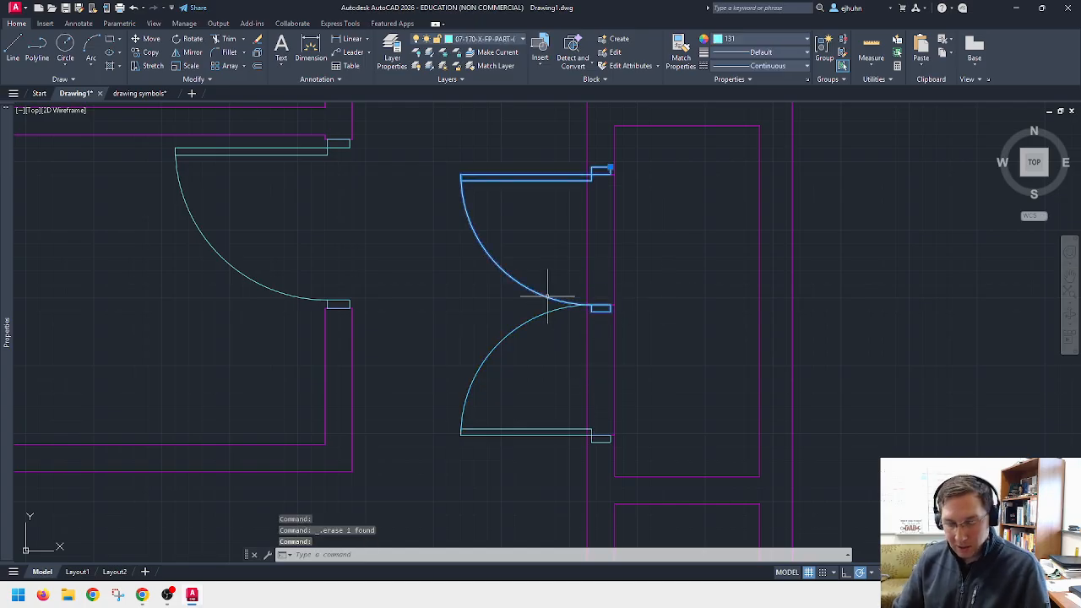
key(Escape)
click(601, 308)
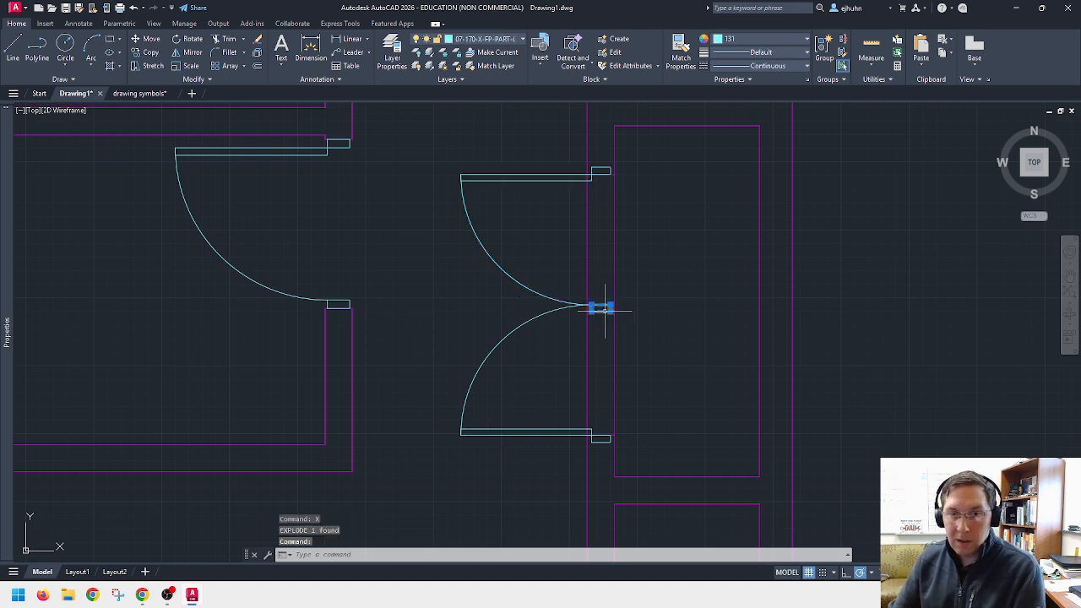
key(Delete)
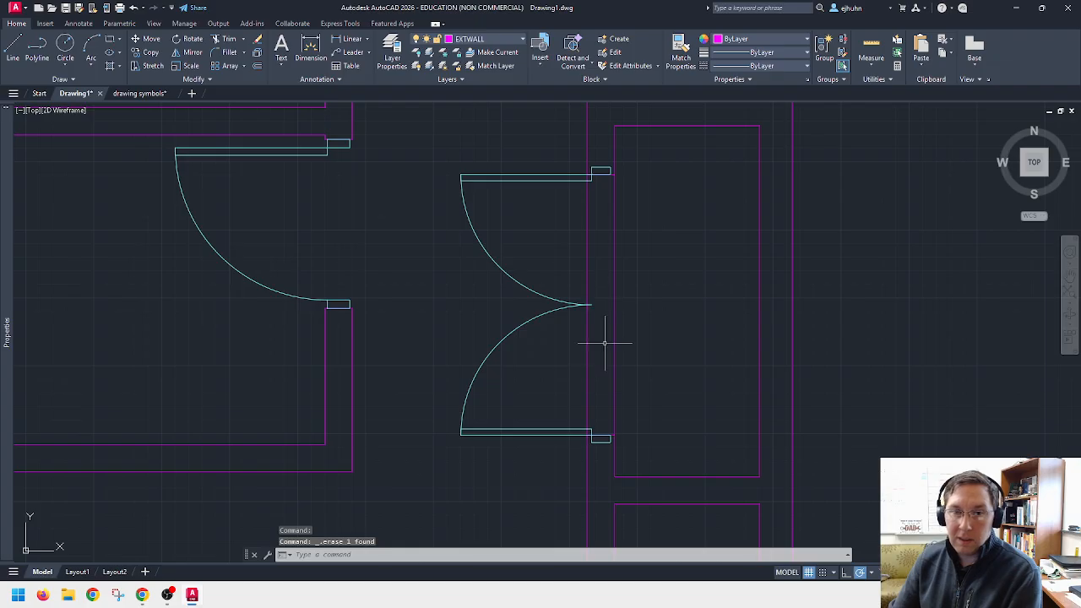
Step: Explode both door blocks of the double closet door at the north end of the hall
scroll(605, 359, down, 1)
middle_drag(570, 186, 600, 391)
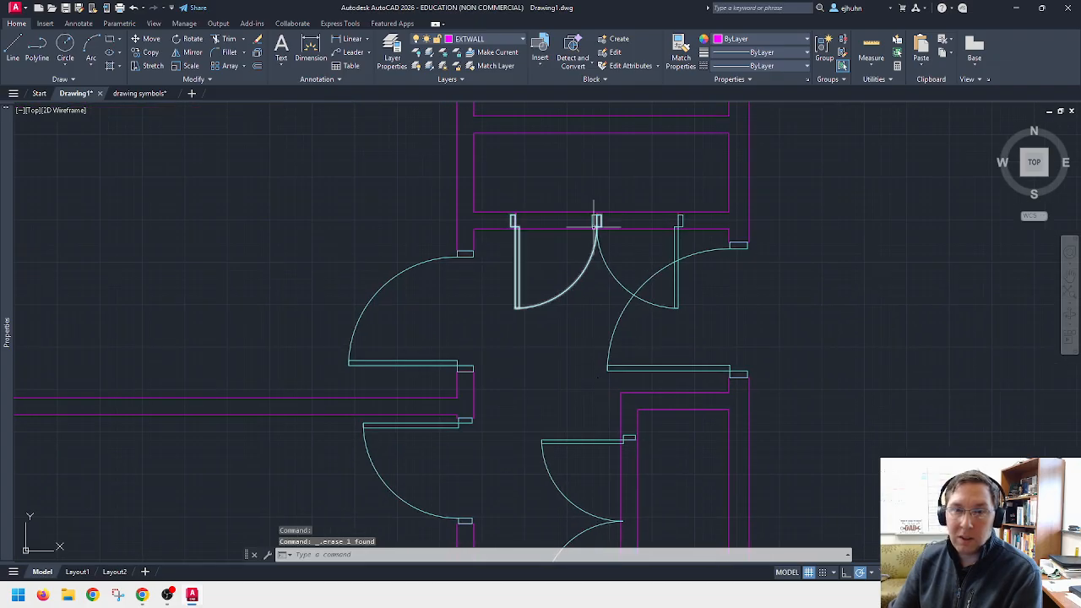
scroll(596, 218, up, 4)
click(610, 216)
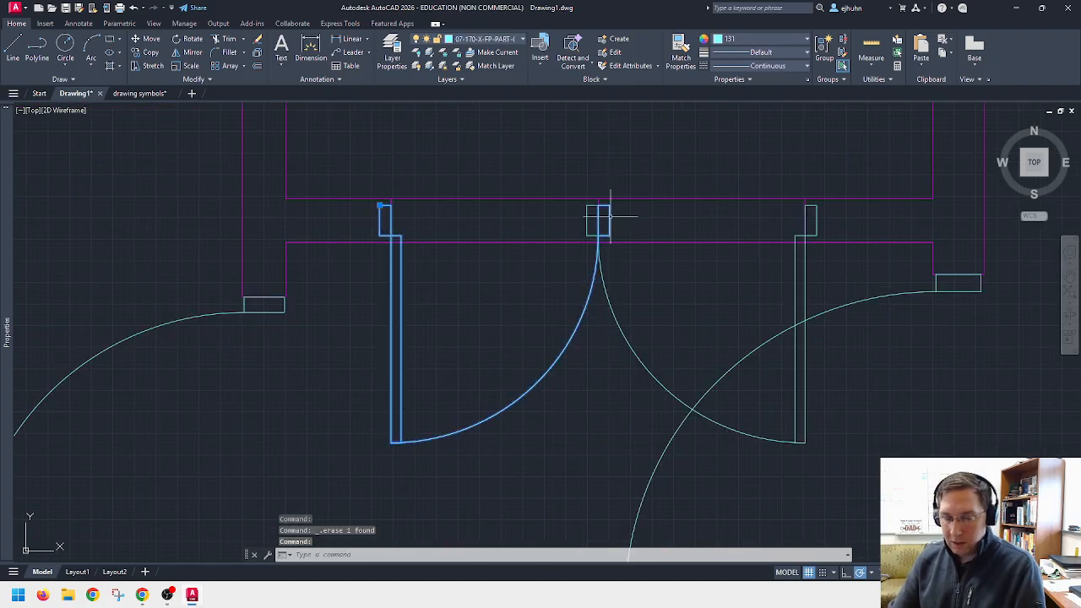
text(x)
key(Return)
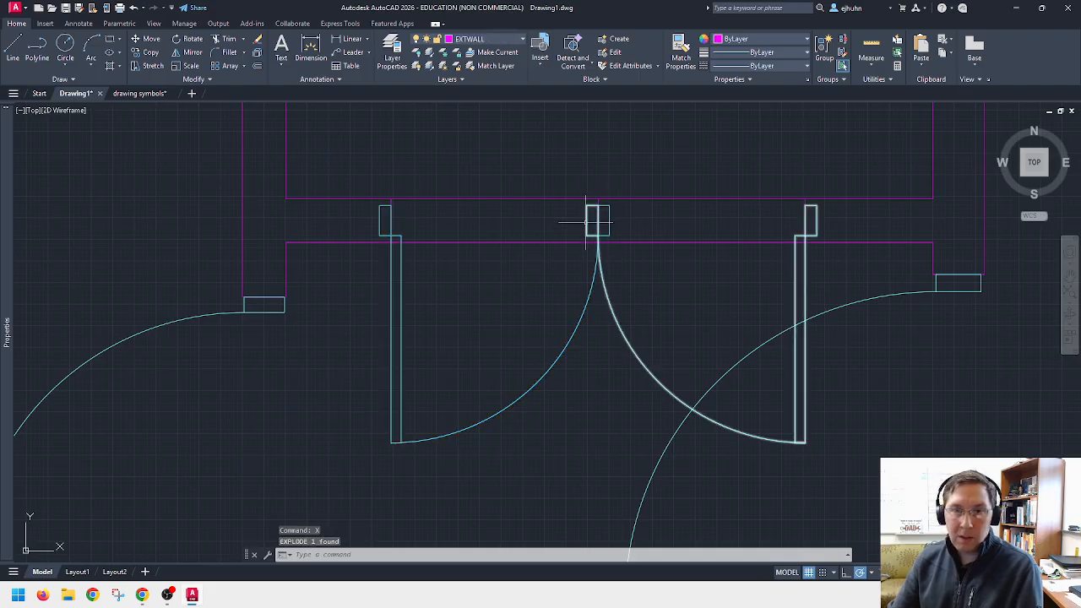
click(586, 222)
key(Return)
Step: Erase the overlapping center jambs and the short wall line between the north closet's two doors
click(629, 220)
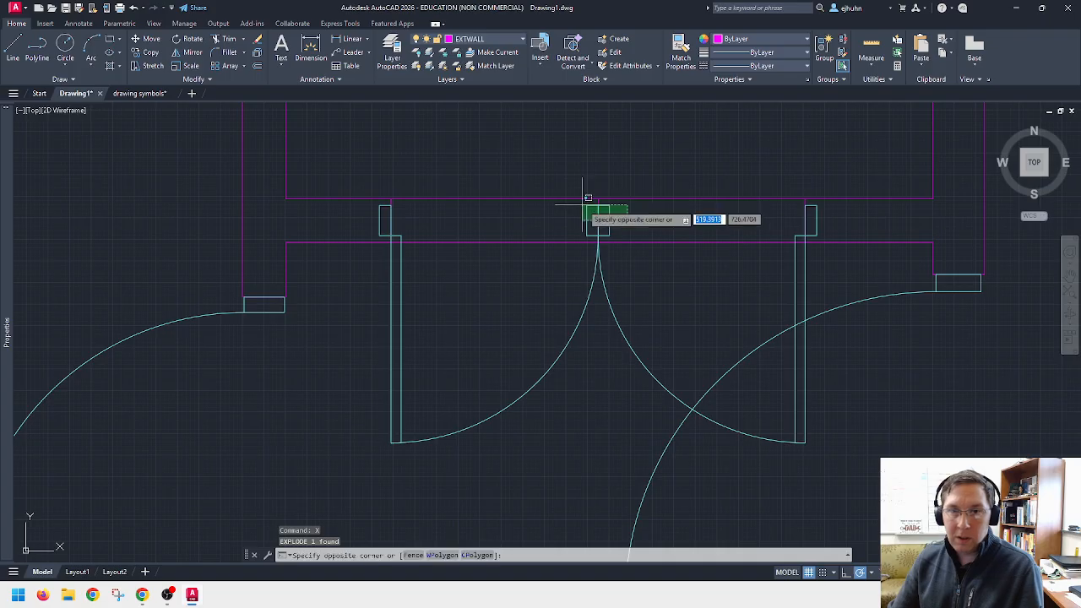
click(570, 210)
key(Escape)
click(651, 227)
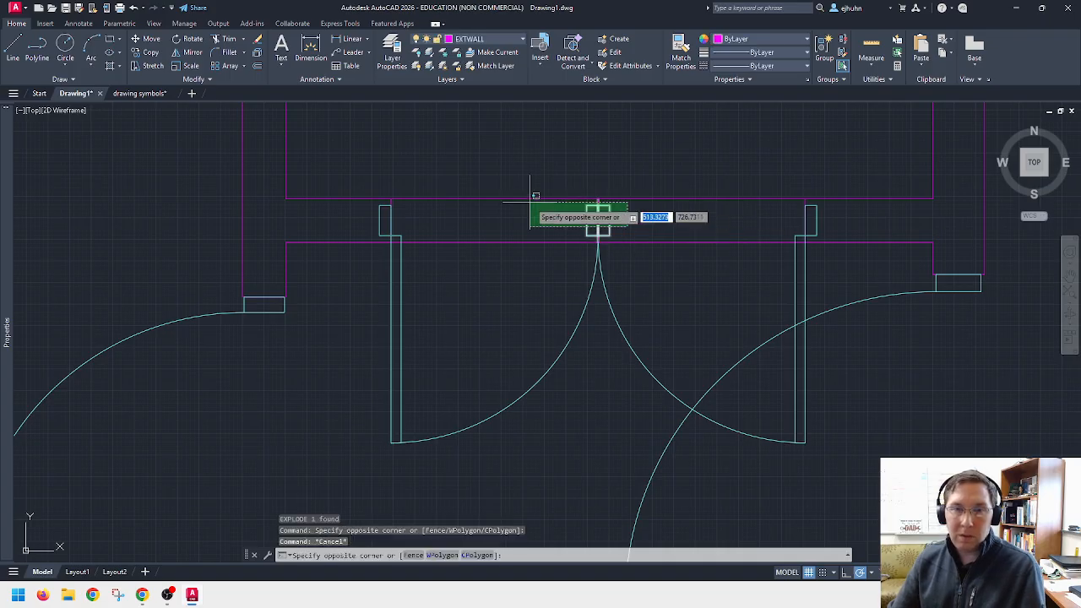
click(535, 212)
key(Delete)
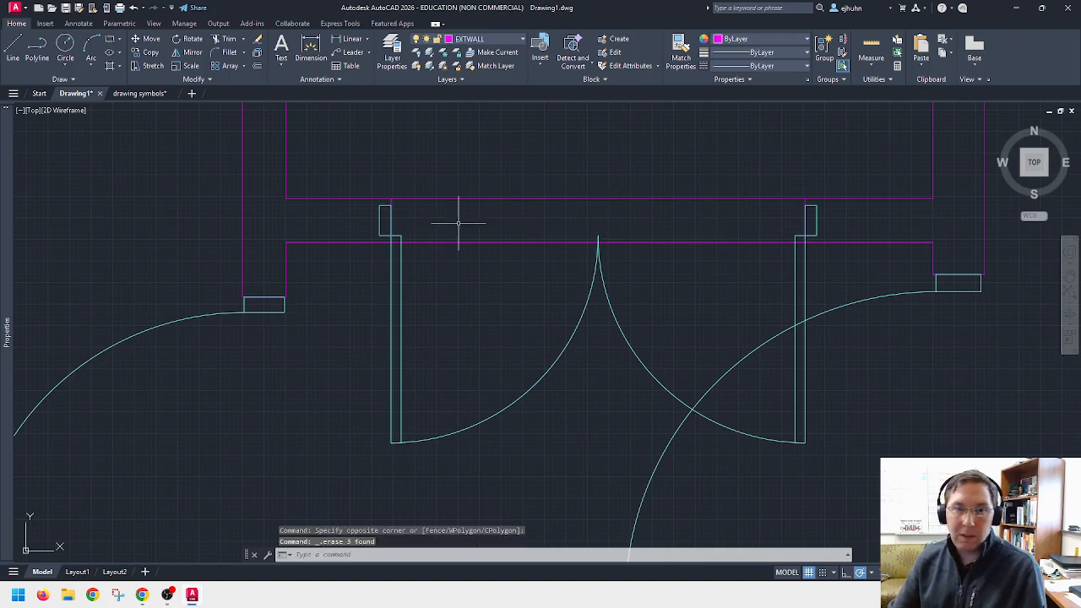
Step: Move the wall end line at the north closet's left door from its midpoint to the outer edge of the left jamb
middle_drag(458, 222, 532, 236)
scroll(465, 217, up, 4)
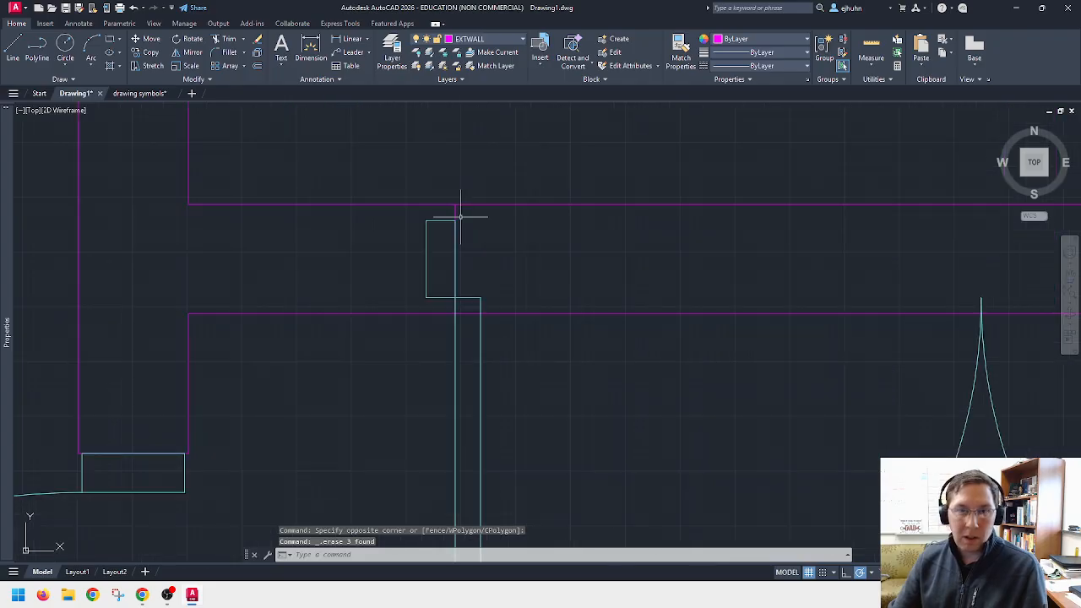
text(m)
key(Return)
click(456, 214)
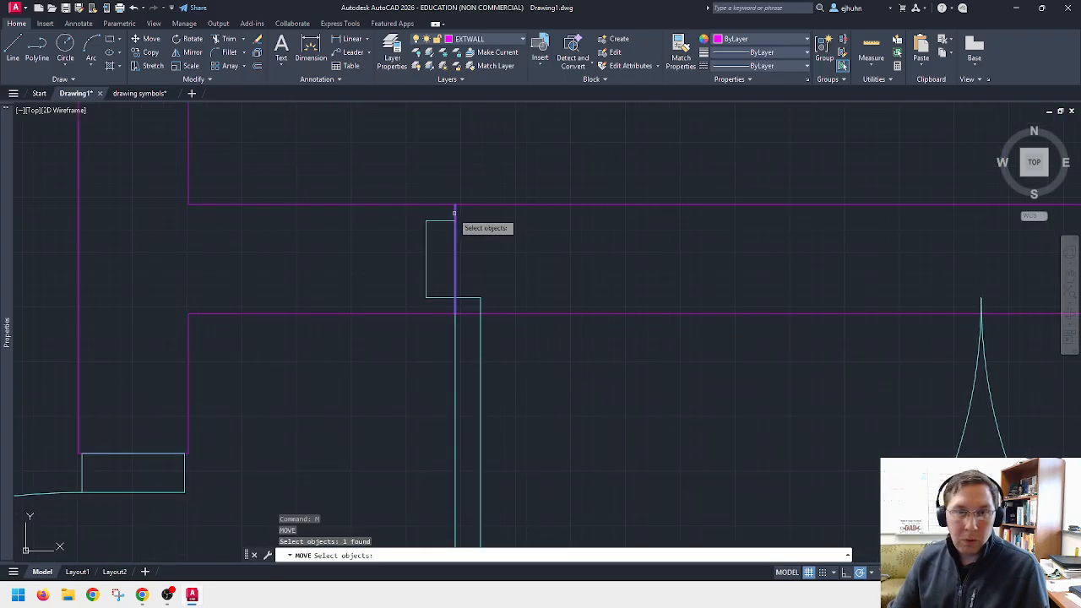
key(Return)
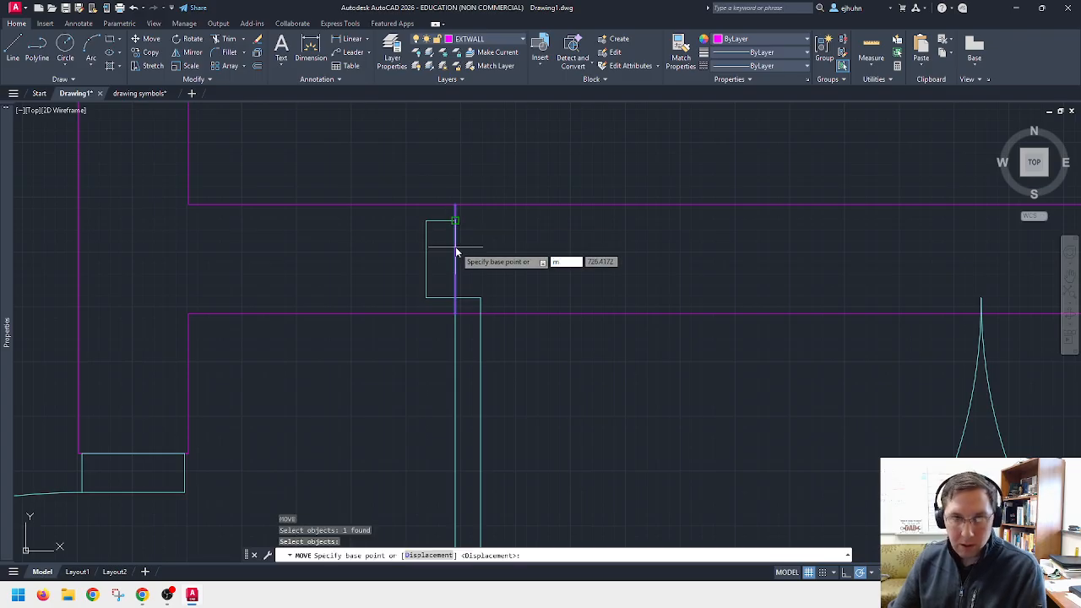
text(mid)
key(Return)
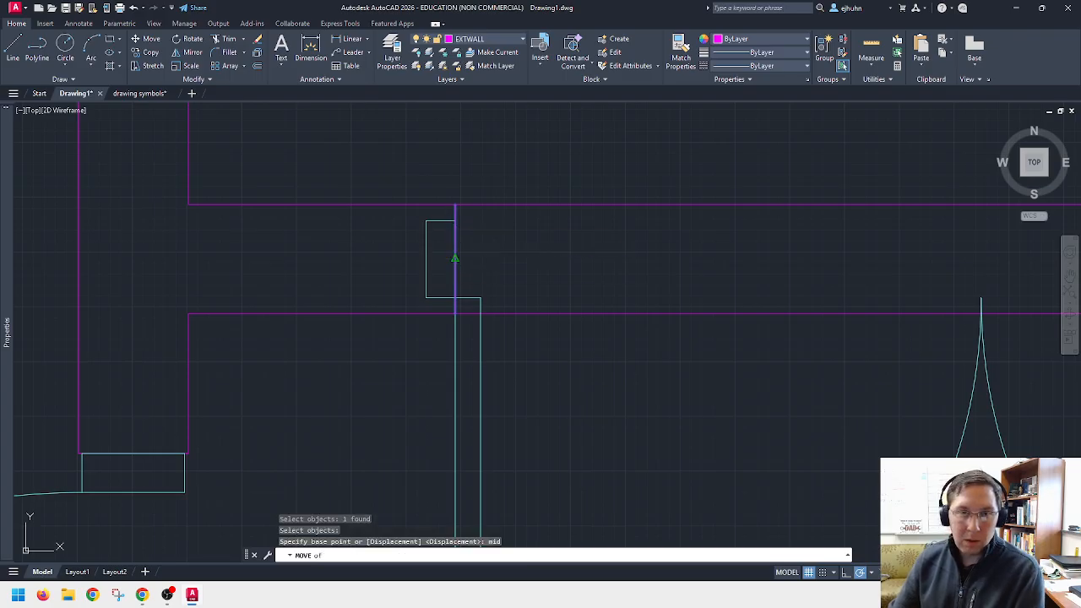
click(455, 259)
click(433, 250)
Step: Move the wall end line at the north closet's right door from its midpoint to the outer edge of the right jamb
scroll(587, 259, down, 3)
scroll(667, 259, up, 2)
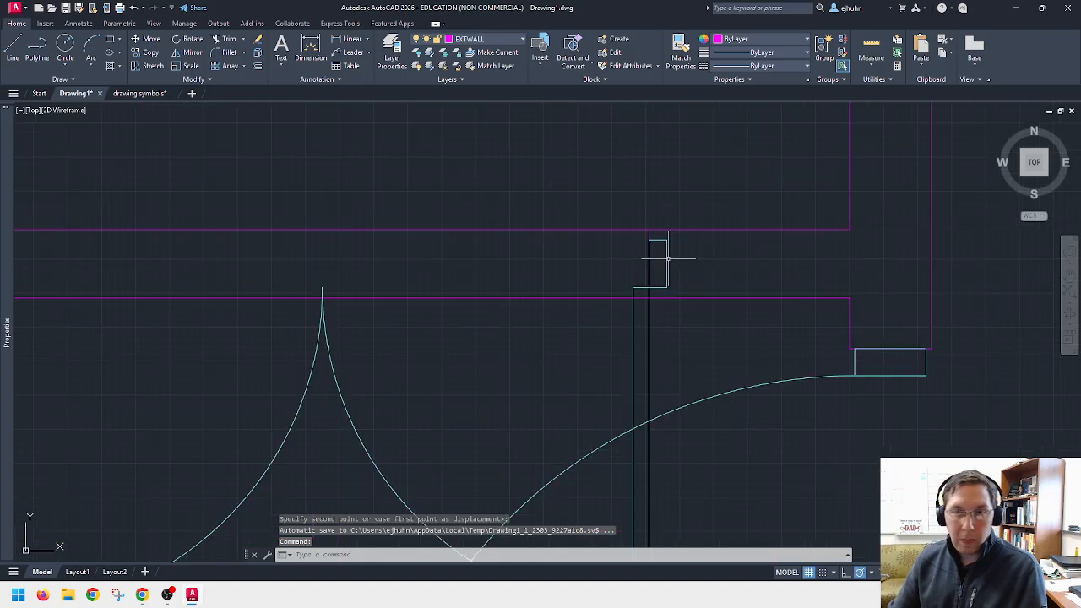
text(m)
key(Return)
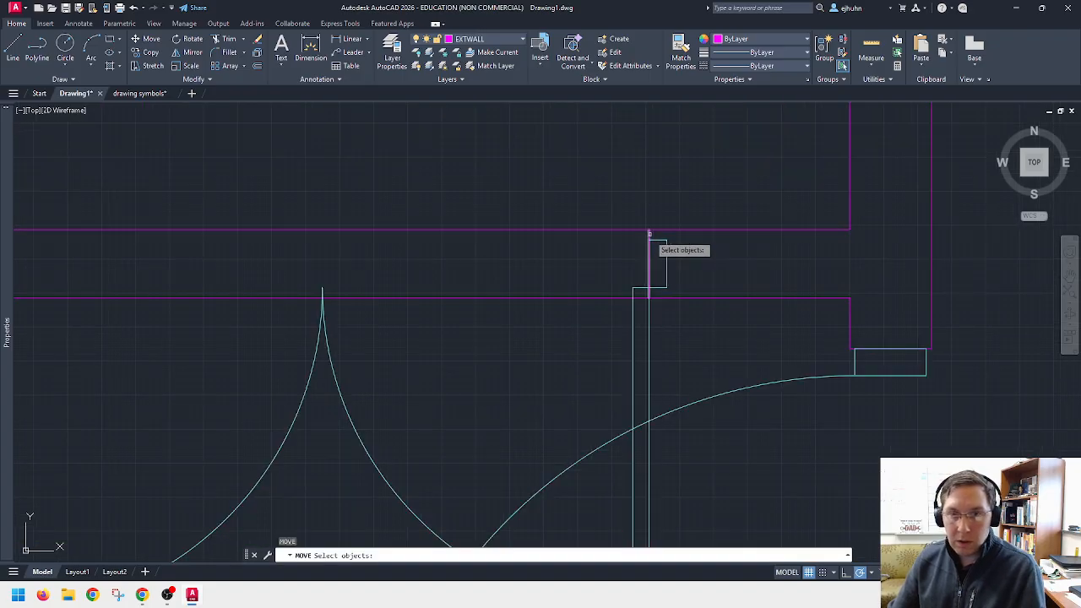
click(649, 242)
key(Return)
text(m)
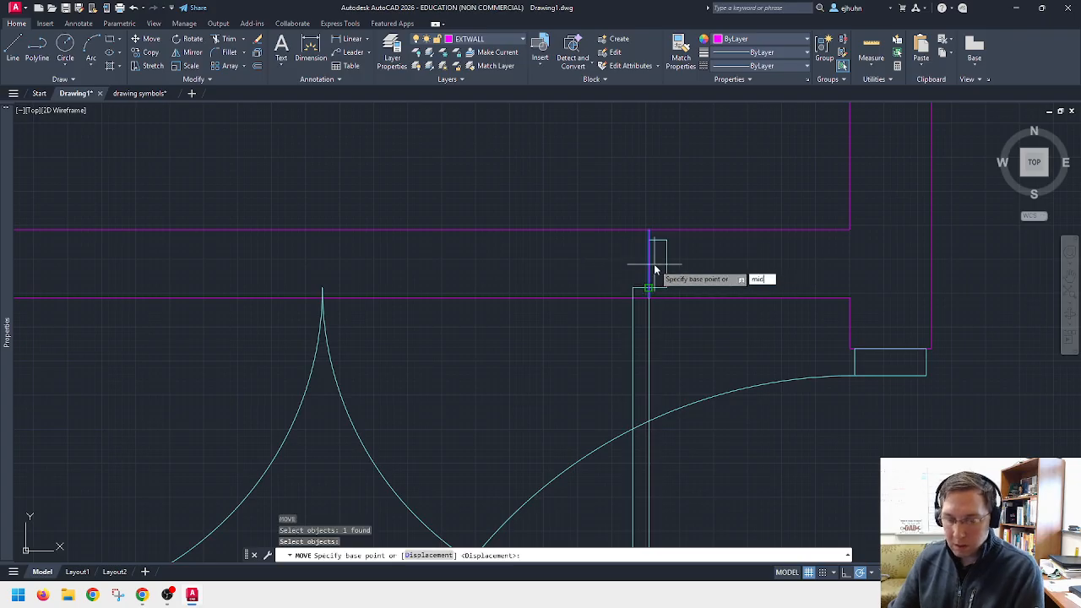
text(id)
key(Return)
click(655, 256)
key(Escape)
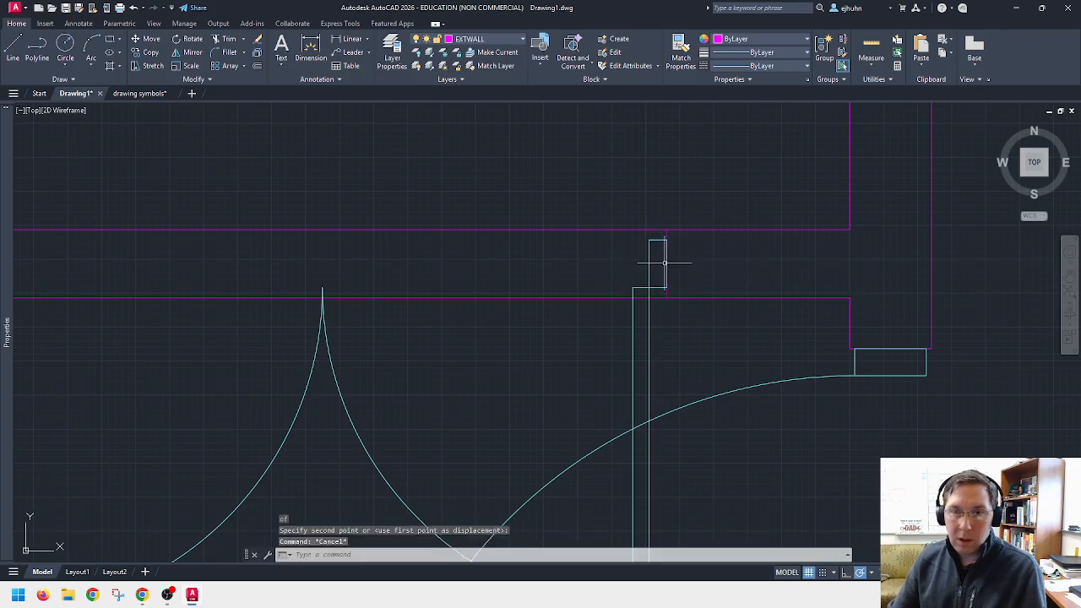
Step: Trim the wall lines across the north closet's door opening and erase the leftover lower segment between the jambs
key(Return)
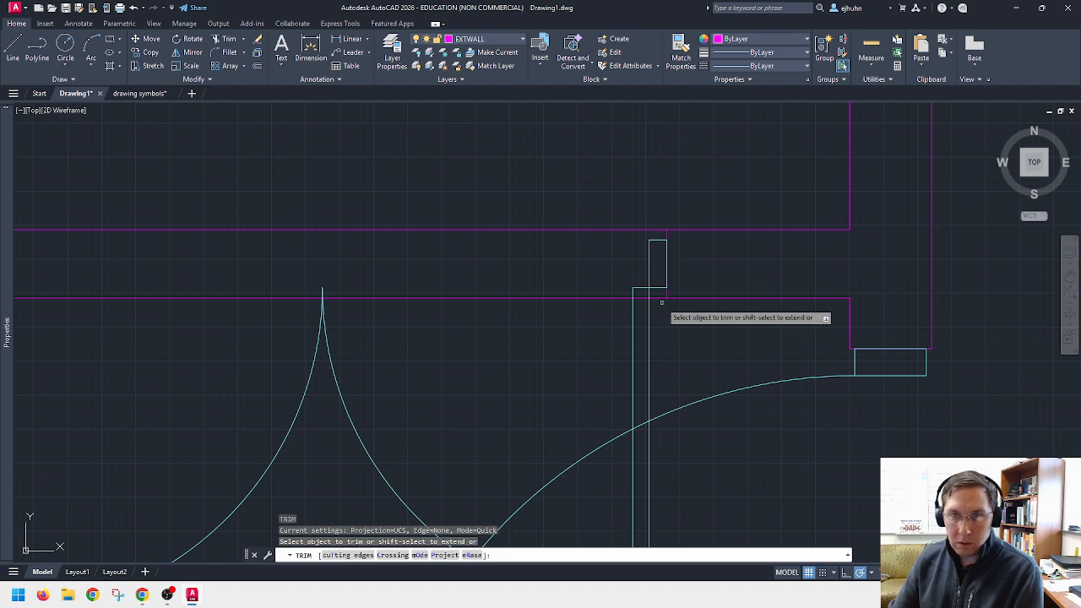
middle_drag(537, 274, 814, 311)
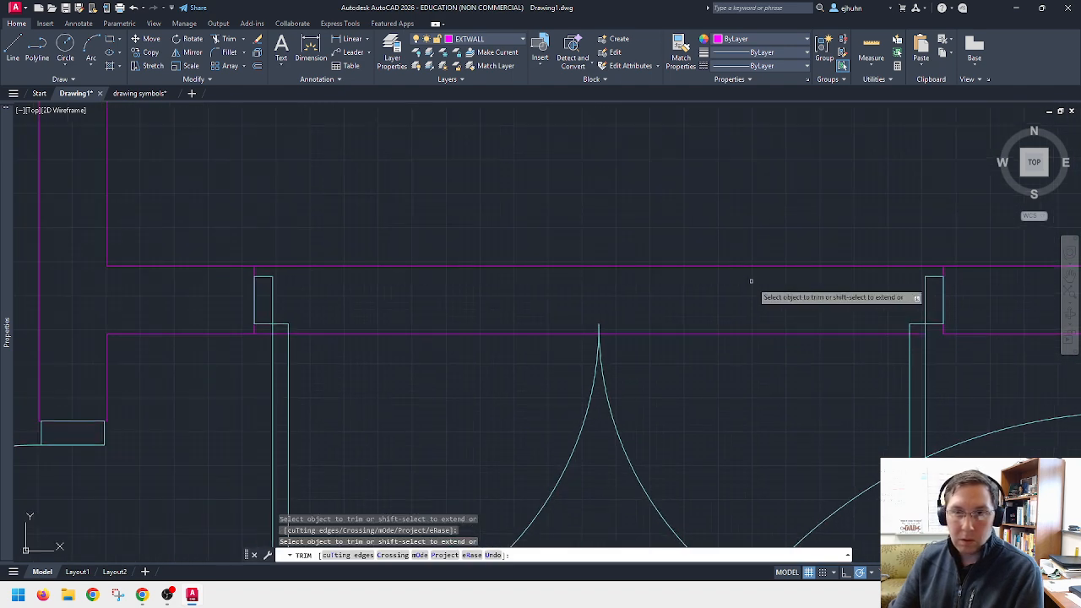
click(733, 267)
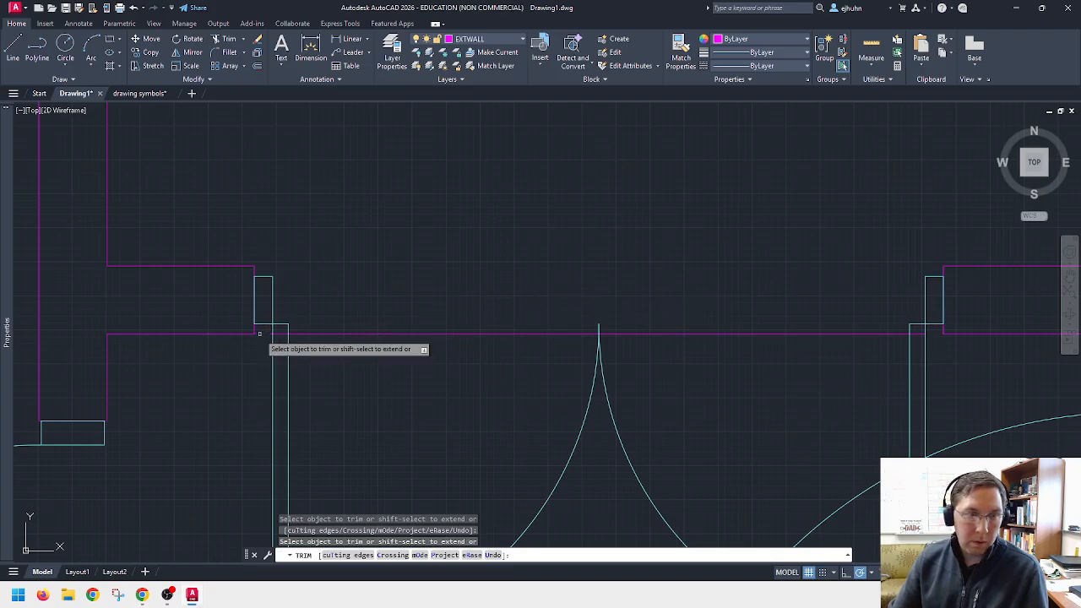
key(Escape)
click(332, 334)
key(Delete)
scroll(355, 314, down, 6)
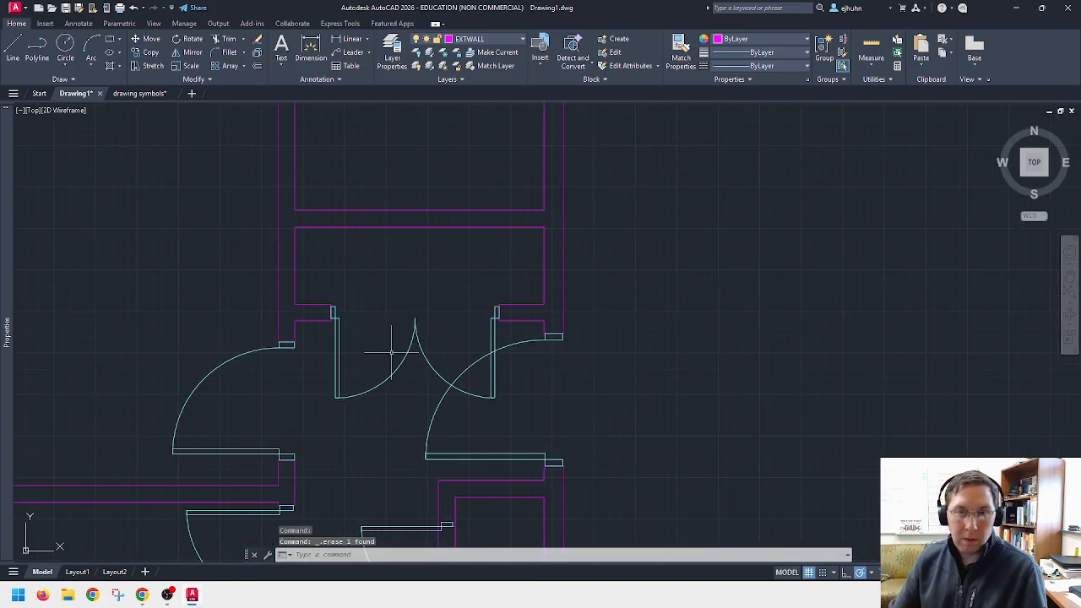
Step: Move the wall end line at the hall closet's lower door from its midpoint to the outer edge of the lower jamb
scroll(391, 353, up, 4)
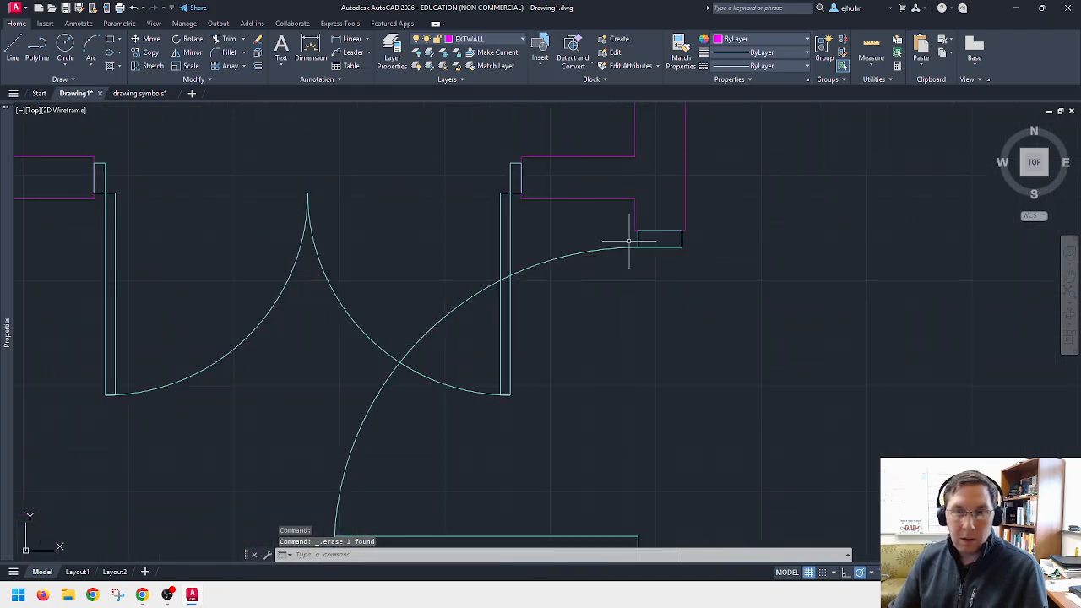
scroll(630, 242, down, 2)
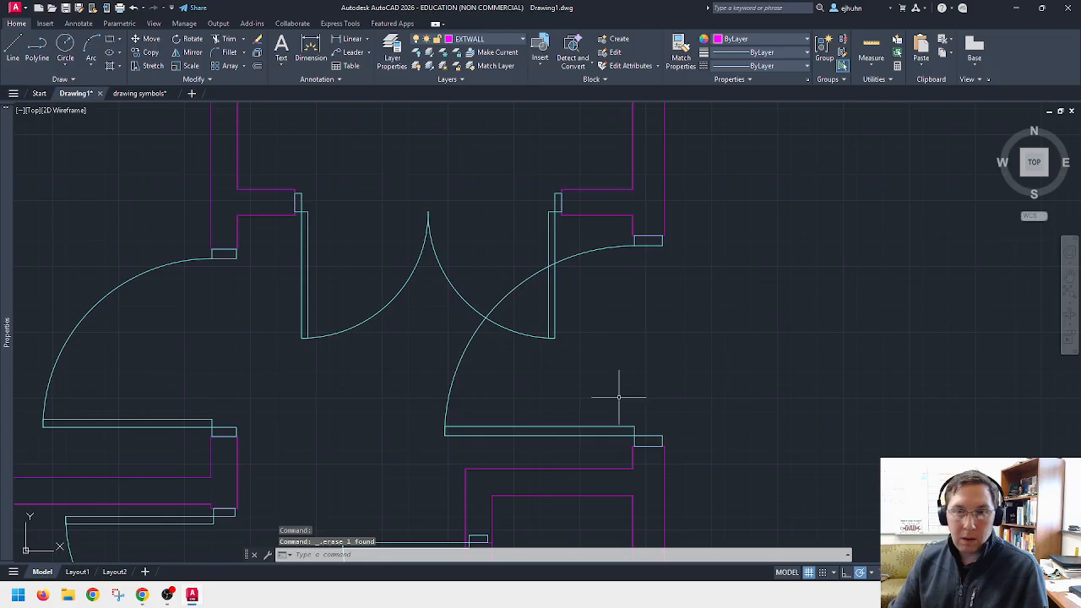
middle_drag(623, 410, 673, 233)
middle_drag(589, 418, 642, 170)
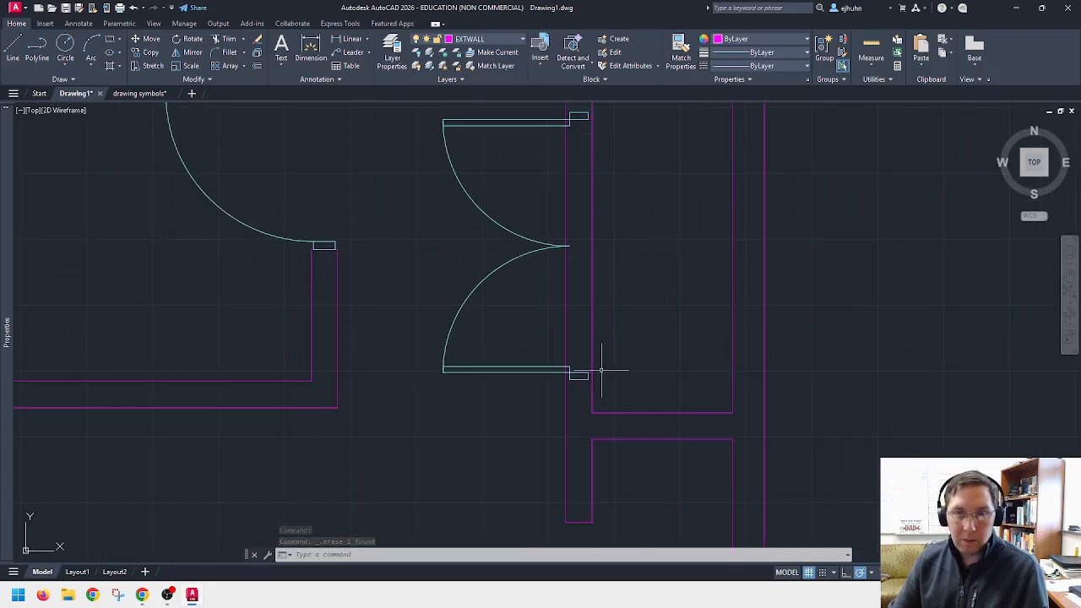
scroll(583, 373, up, 5)
text(m)
key(Return)
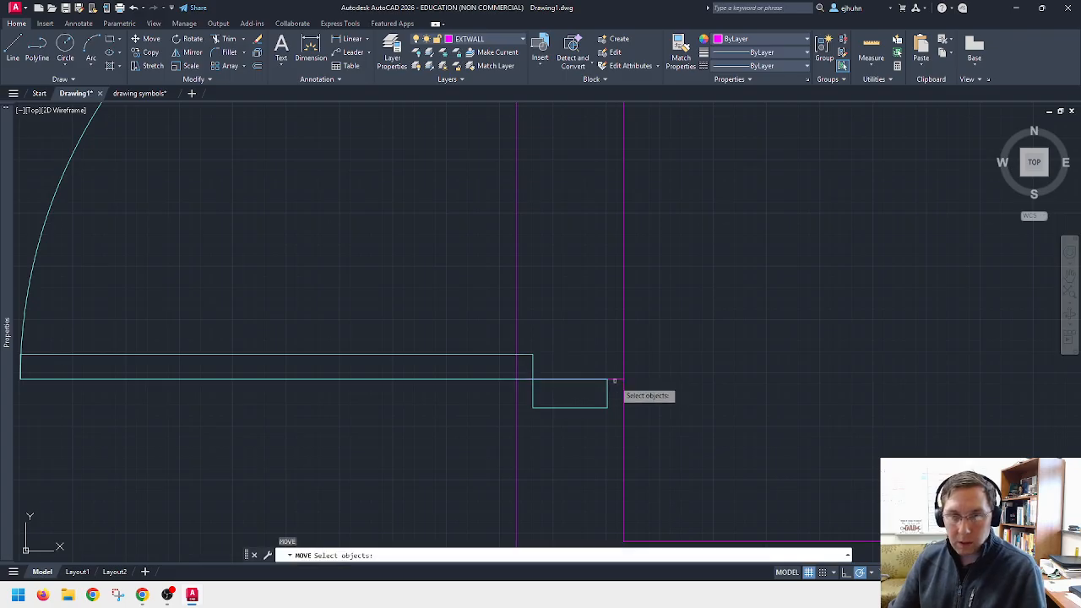
click(604, 379)
key(Return)
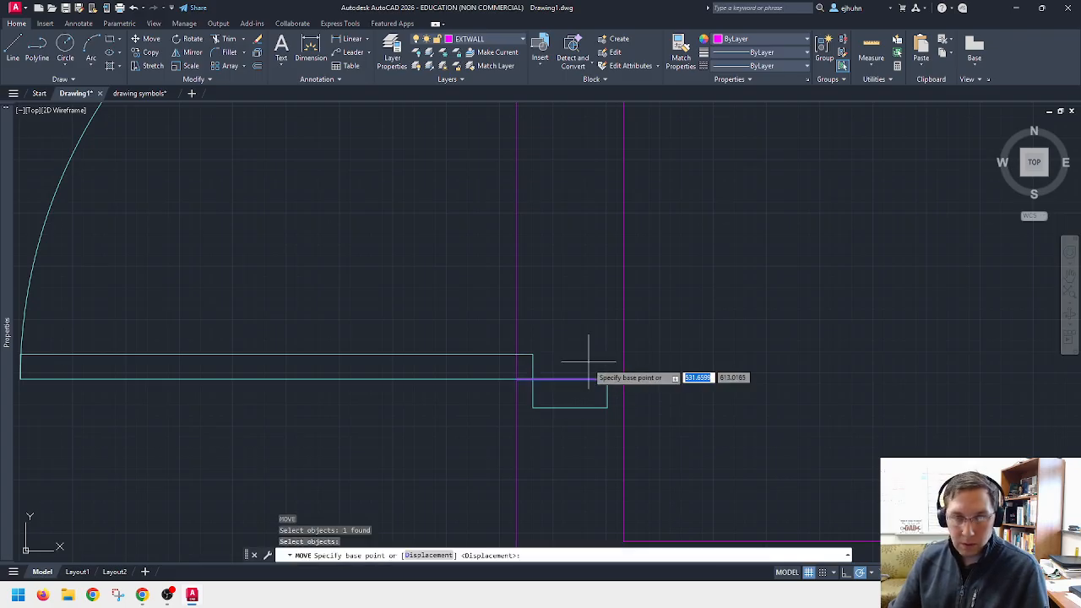
text(mid)
key(Return)
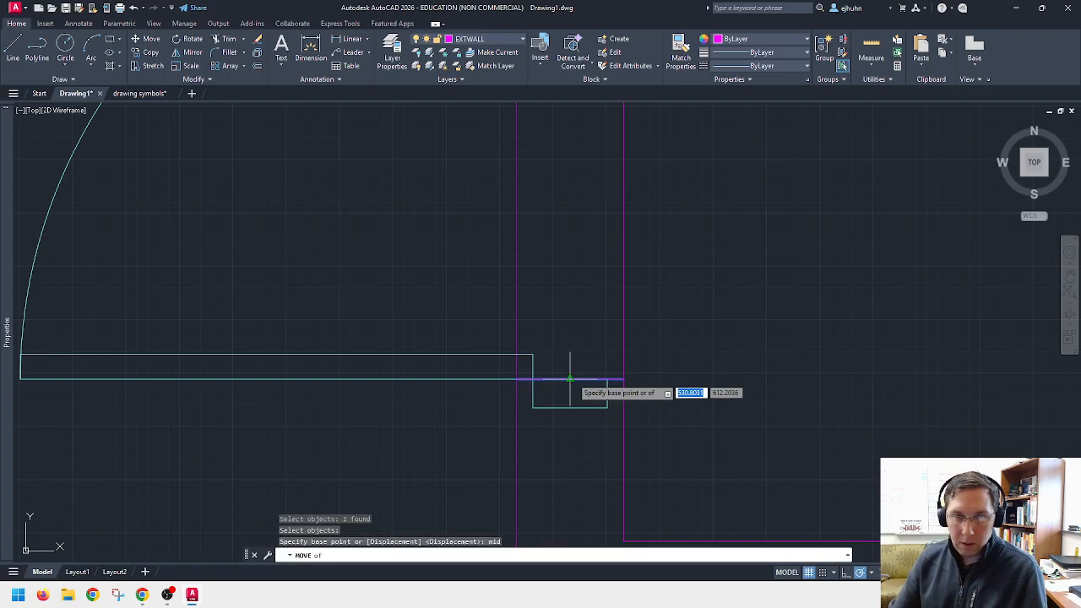
click(579, 379)
key(Escape)
scroll(581, 412, down, 5)
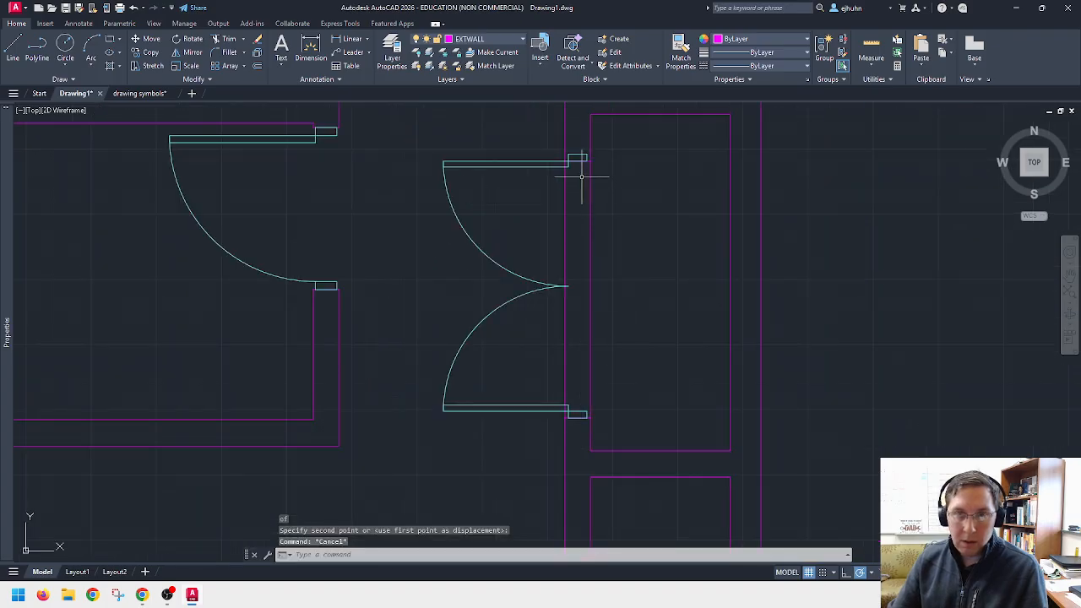
Step: Move the wall end line at the hall closet's upper door from its midpoint to the outer edge of the upper jamb
scroll(578, 131, up, 6)
key(Return)
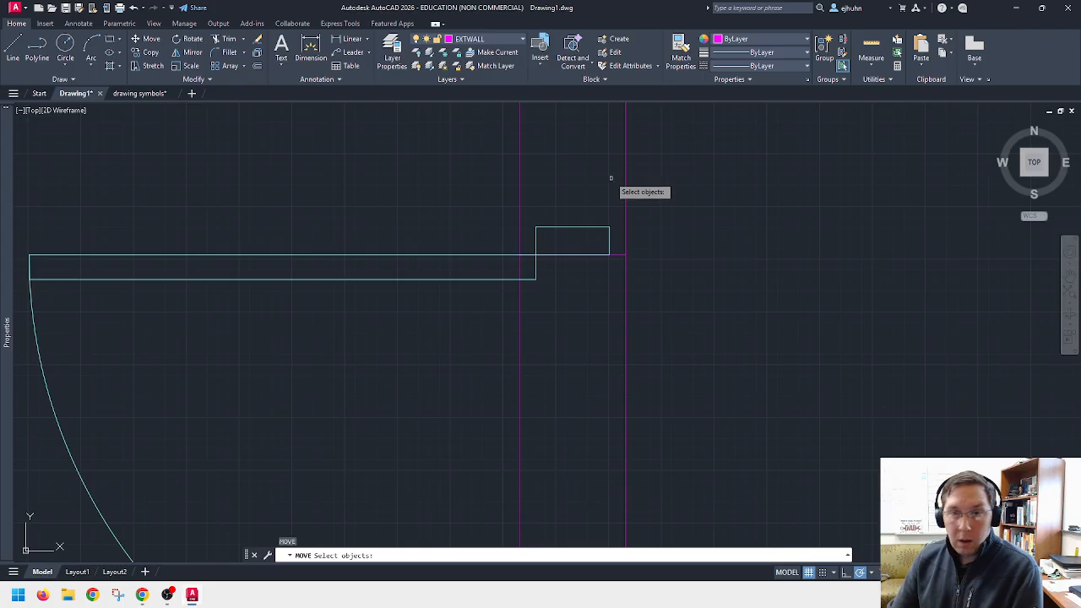
click(619, 253)
key(Return)
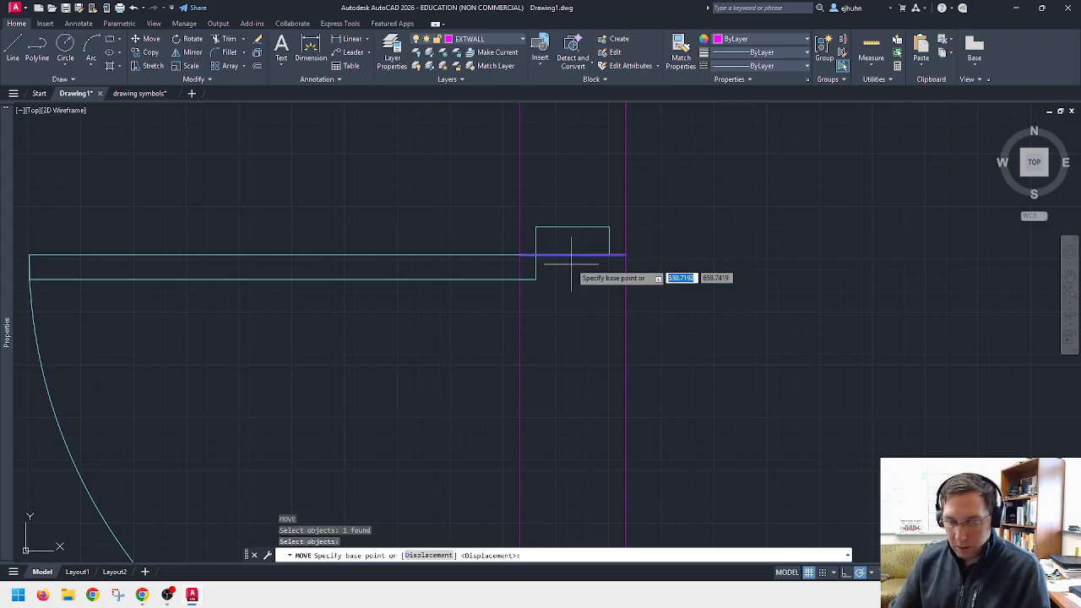
text(mid)
key(Return)
click(572, 255)
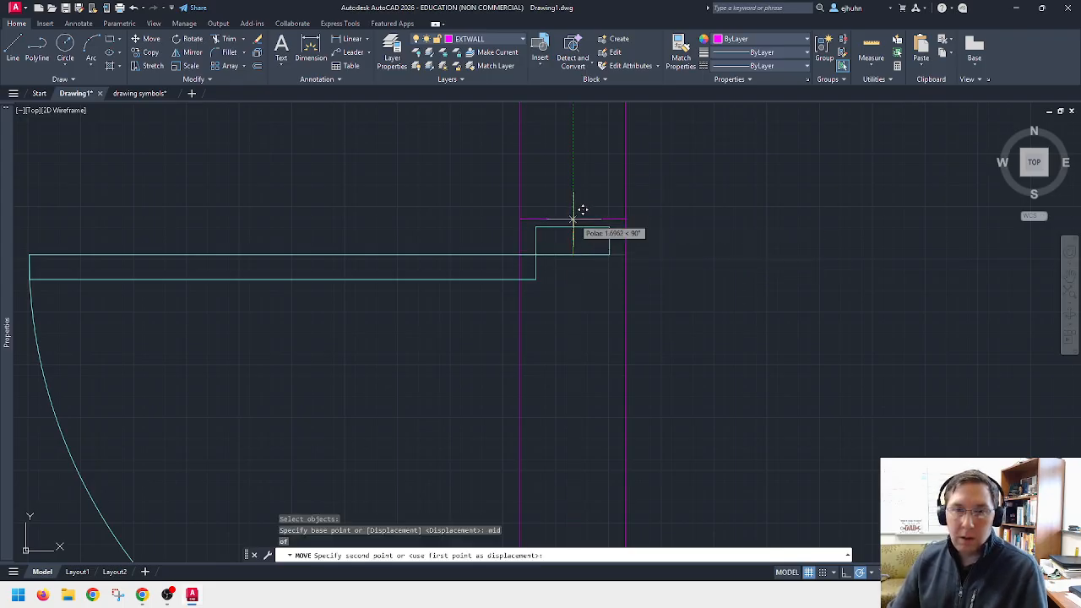
key(Escape)
Step: Trim the wall lines across the hall closet's double-door opening and erase the leftover segment between the jambs
scroll(575, 245, down, 2)
scroll(574, 245, down, 5)
scroll(572, 307, up, 4)
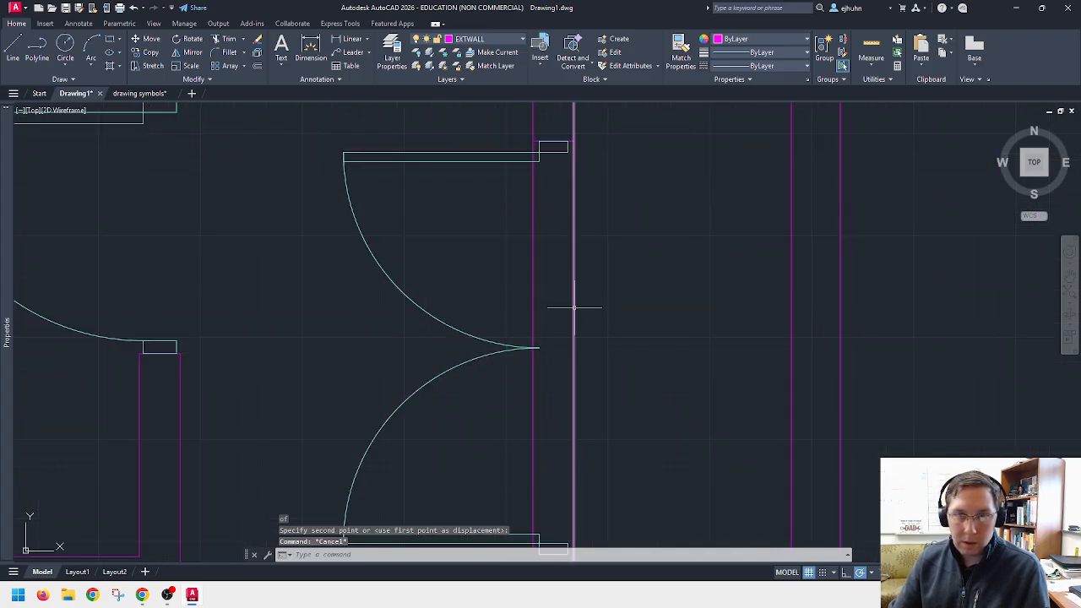
scroll(567, 307, down, 2)
middle_drag(567, 306, 618, 274)
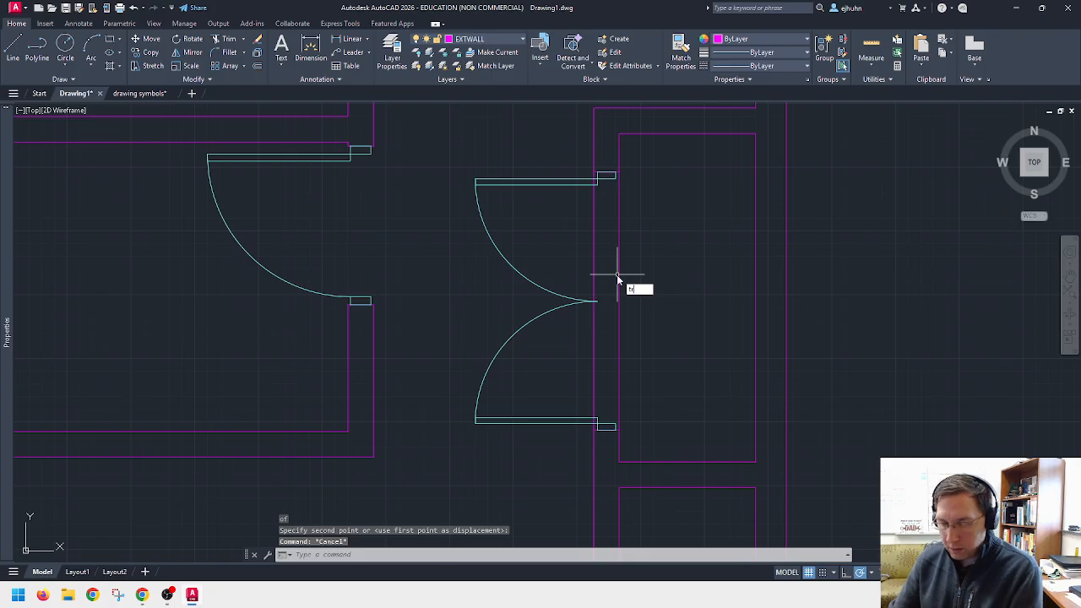
text(tr)
key(Return)
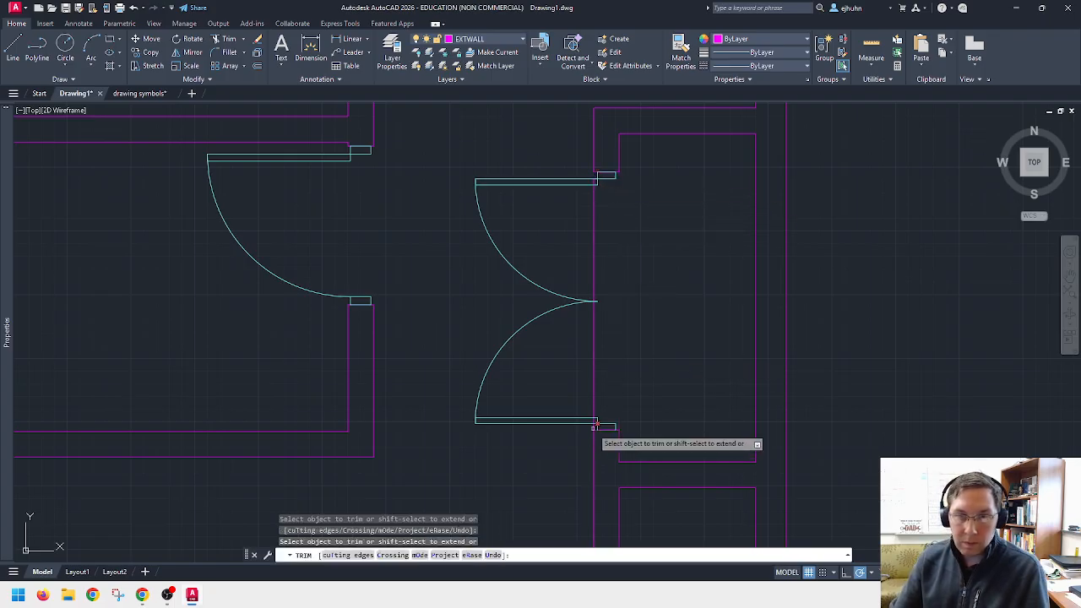
key(Escape)
click(597, 387)
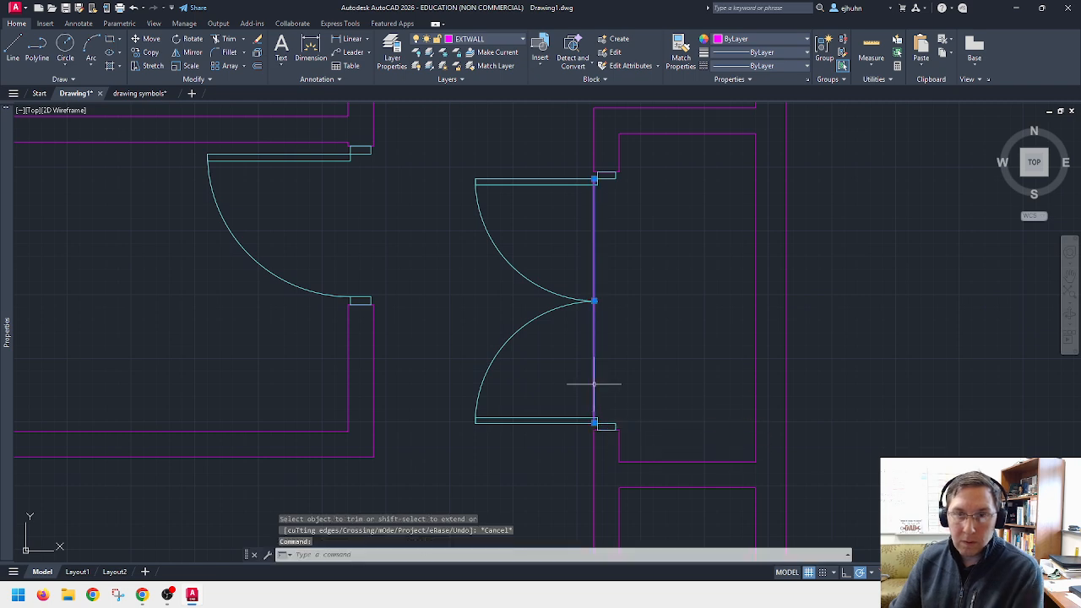
key(Delete)
Step: Examine the rooms, closets and exterior walls of the floor plan for door openings and wall lines still needing work
scroll(603, 387, down, 2)
middle_drag(507, 313, 623, 333)
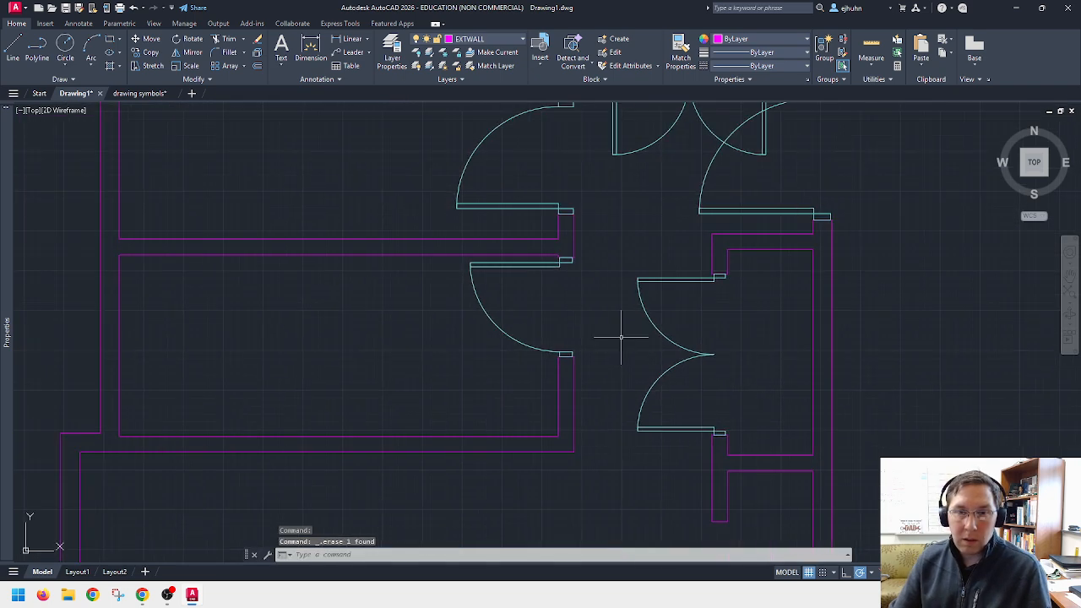
scroll(574, 355, up, 2)
scroll(579, 355, up, 1)
middle_drag(556, 162, 555, 363)
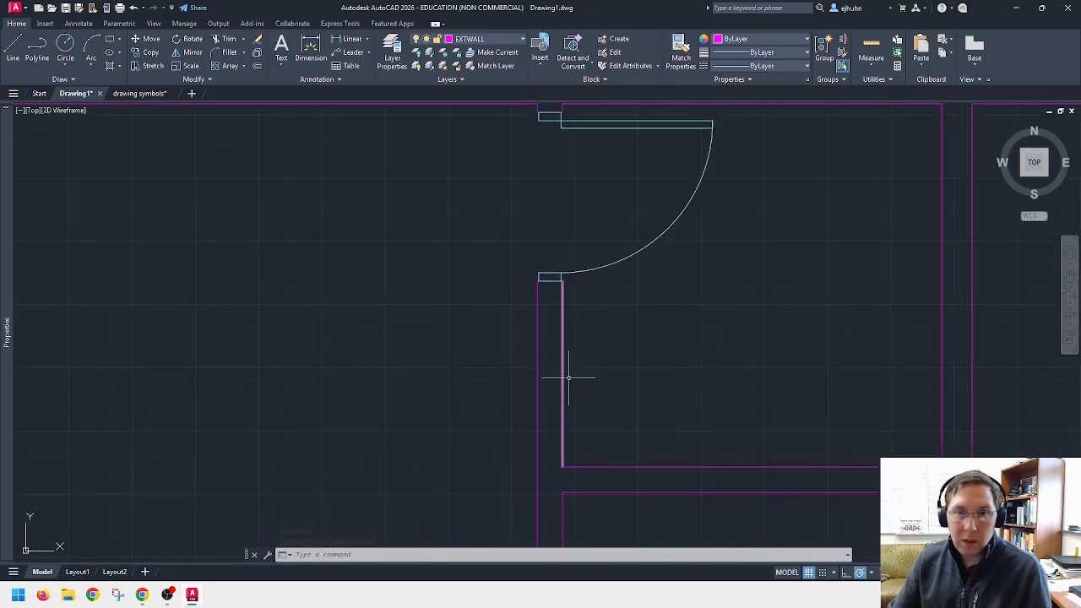
middle_drag(685, 438, 678, 282)
scroll(700, 532, down, 1)
middle_drag(701, 532, 661, 199)
middle_drag(675, 330, 668, 169)
scroll(646, 279, down, 1)
scroll(646, 279, down, 1)
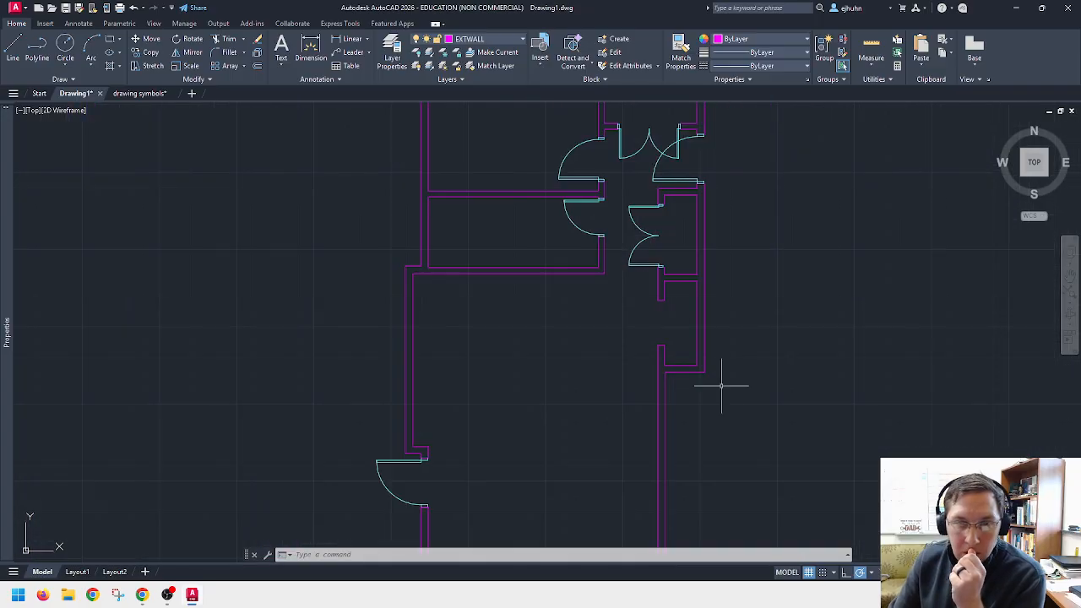
middle_drag(730, 414, 688, 208)
middle_drag(832, 221, 829, 215)
scroll(512, 330, down, 1)
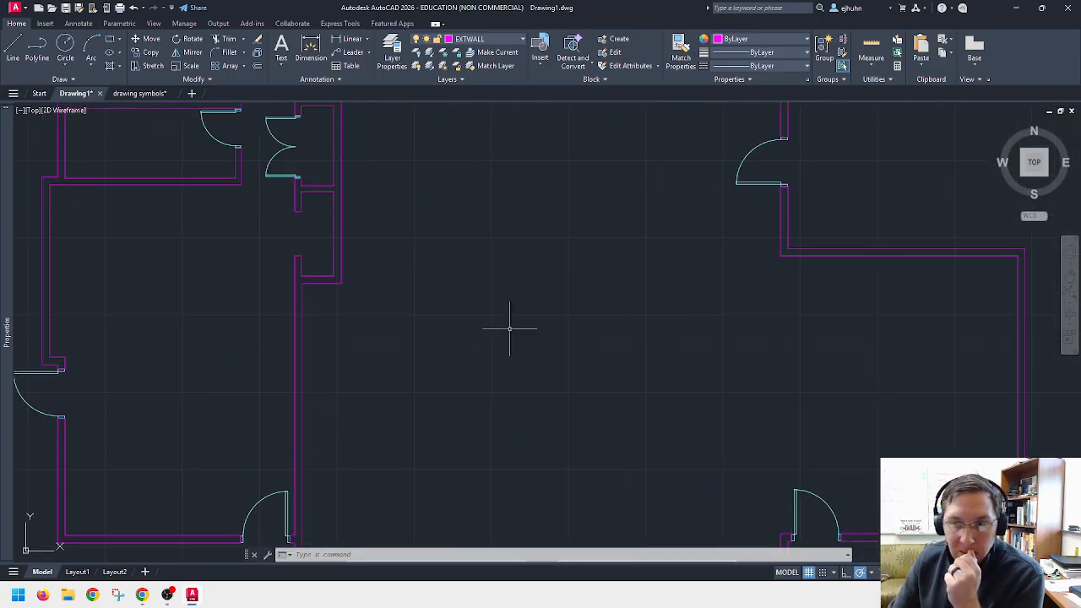
scroll(512, 213, up, 1)
middle_drag(512, 212, 621, 386)
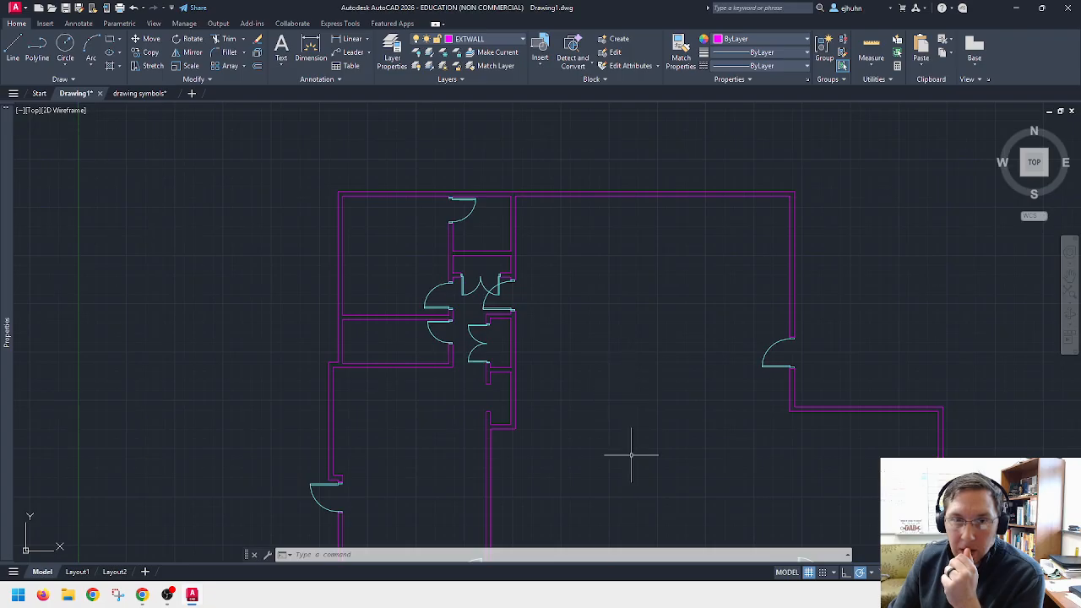
middle_drag(630, 455, 637, 306)
scroll(637, 329, down, 2)
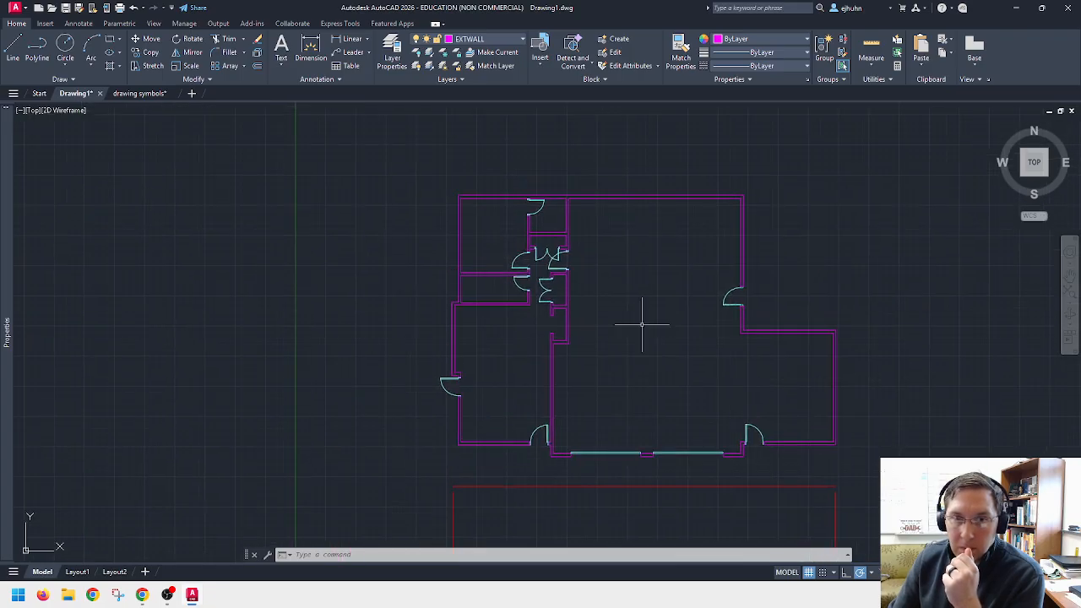
scroll(642, 324, up, 2)
middle_drag(633, 361, 641, 345)
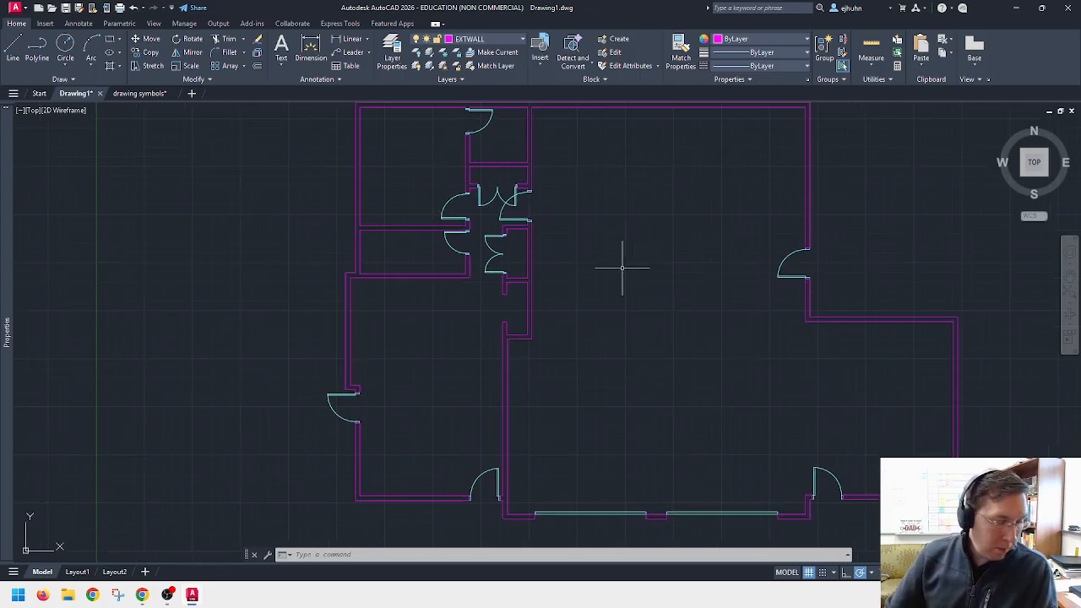
mouse_move(622, 268)
middle_down()
mouse_move(633, 265)
mouse_move(637, 283)
middle_up()
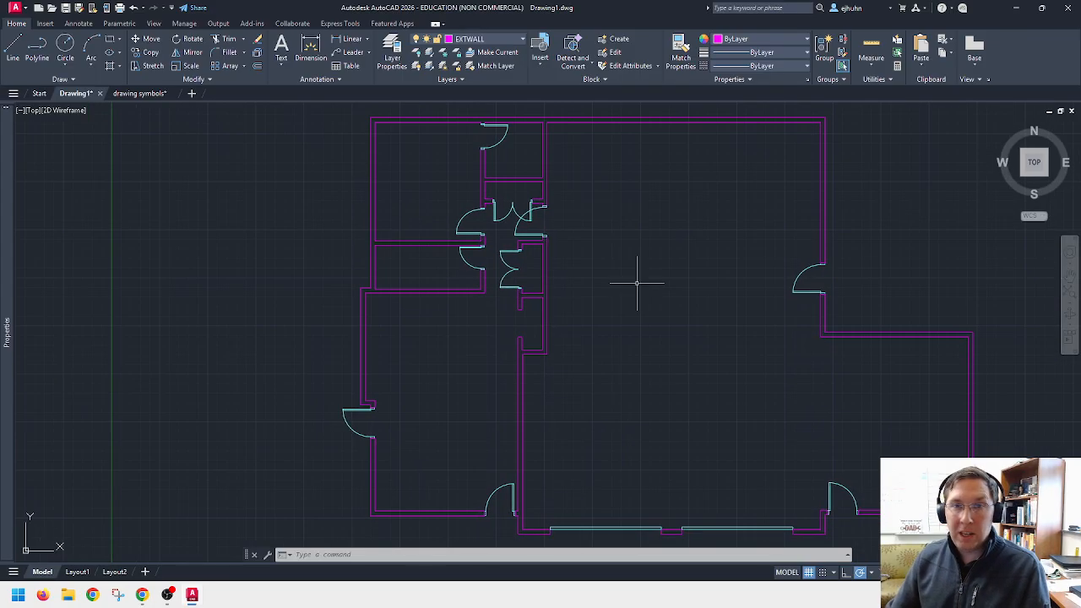
Step: Turn on layer 0 to show the reference floor plan image at the garage's north window
click(485, 40)
click(419, 53)
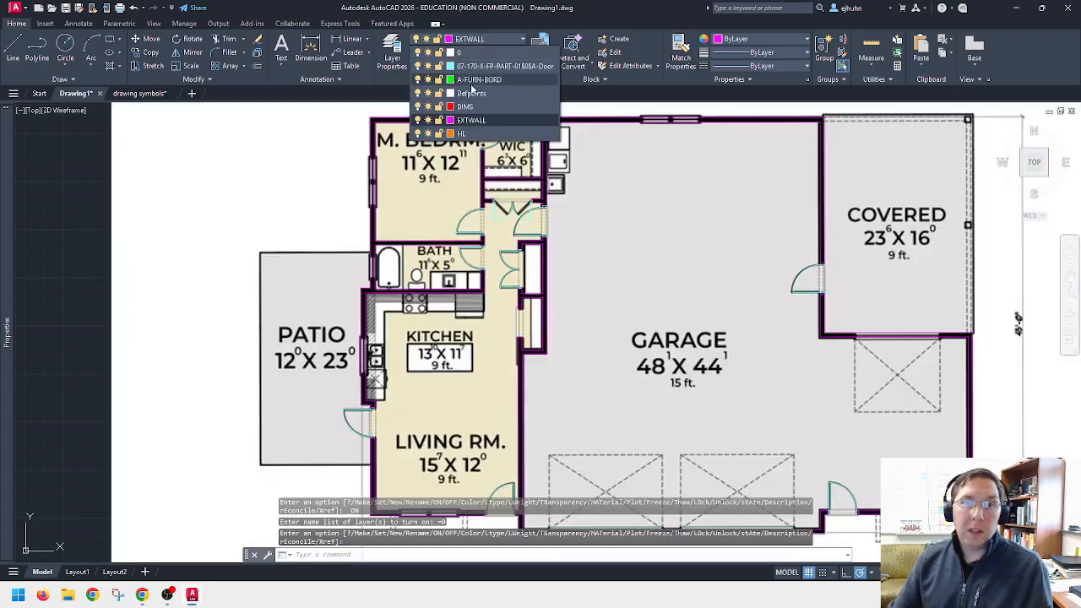
middle_drag(686, 146, 641, 220)
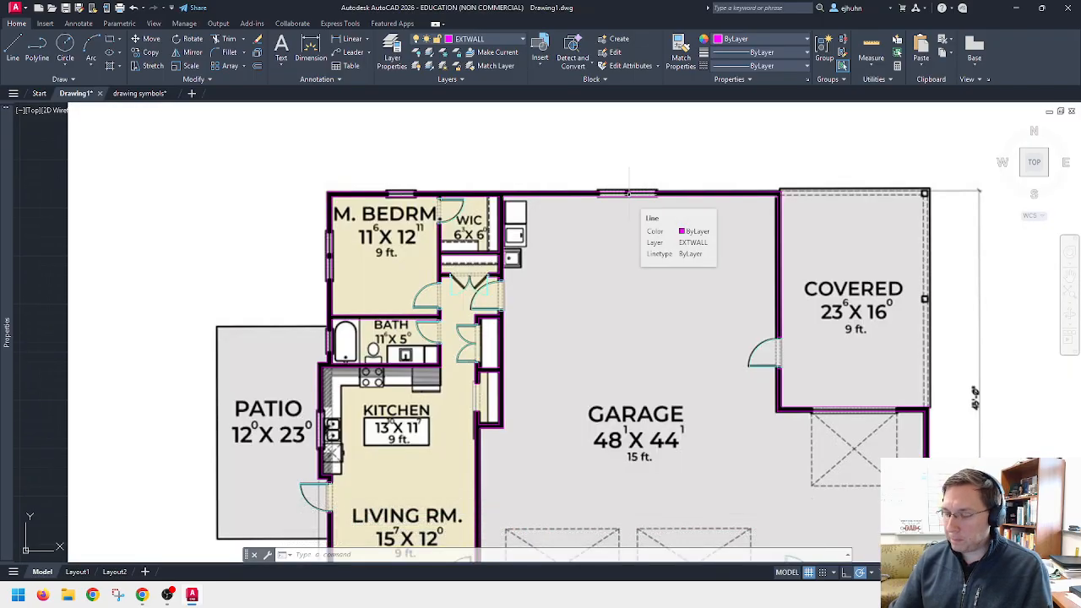
scroll(646, 193, up, 7)
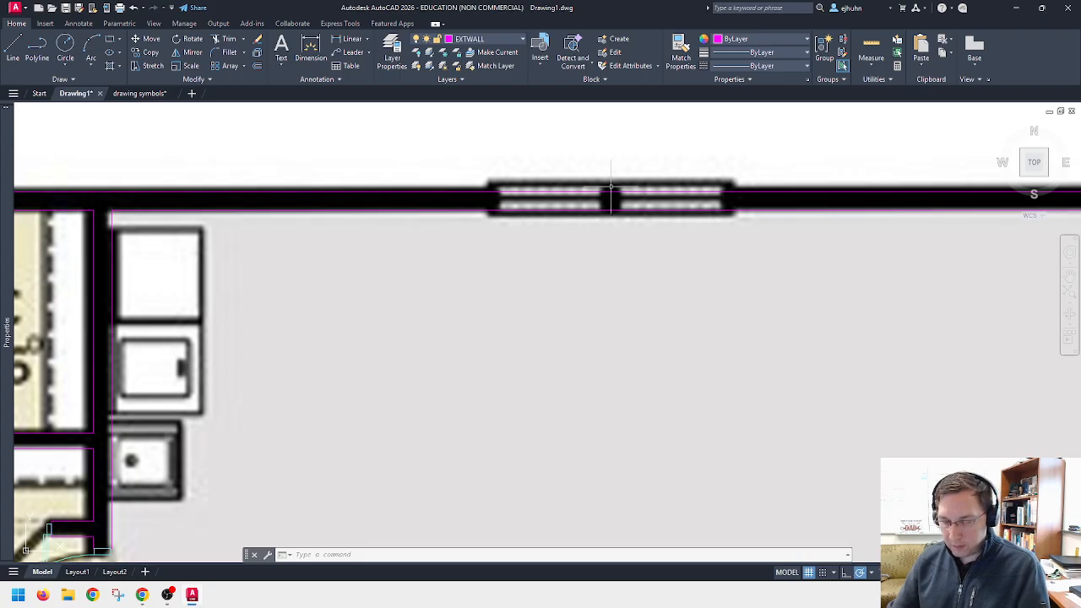
scroll(611, 184, down, 5)
scroll(612, 194, up, 5)
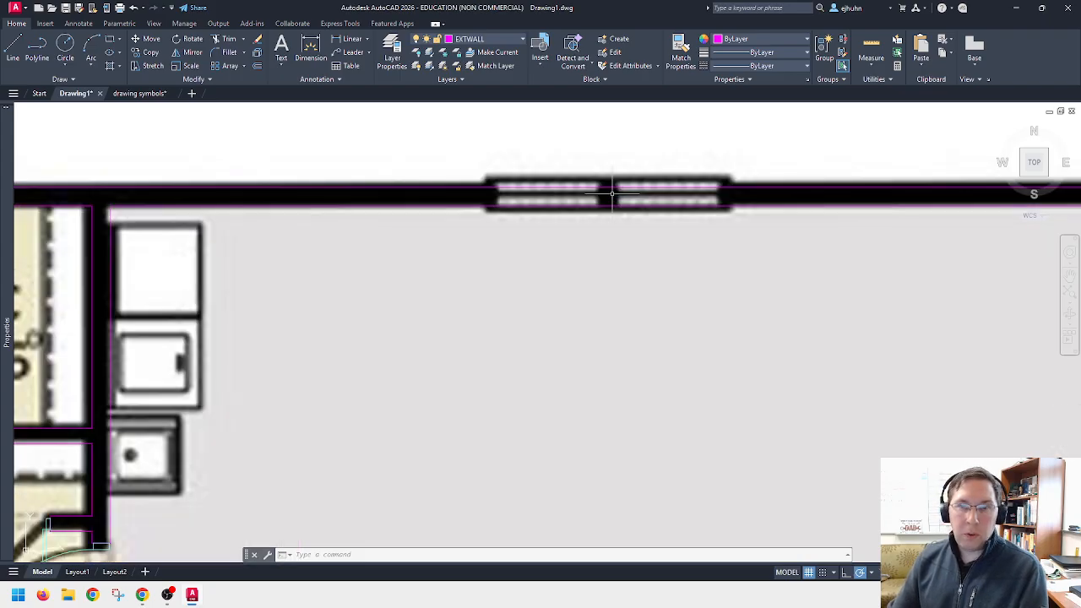
Step: Draw a line across the garage's north wall at the centre mullion of the double window, starting from a nearest point
text(l)
key(Return)
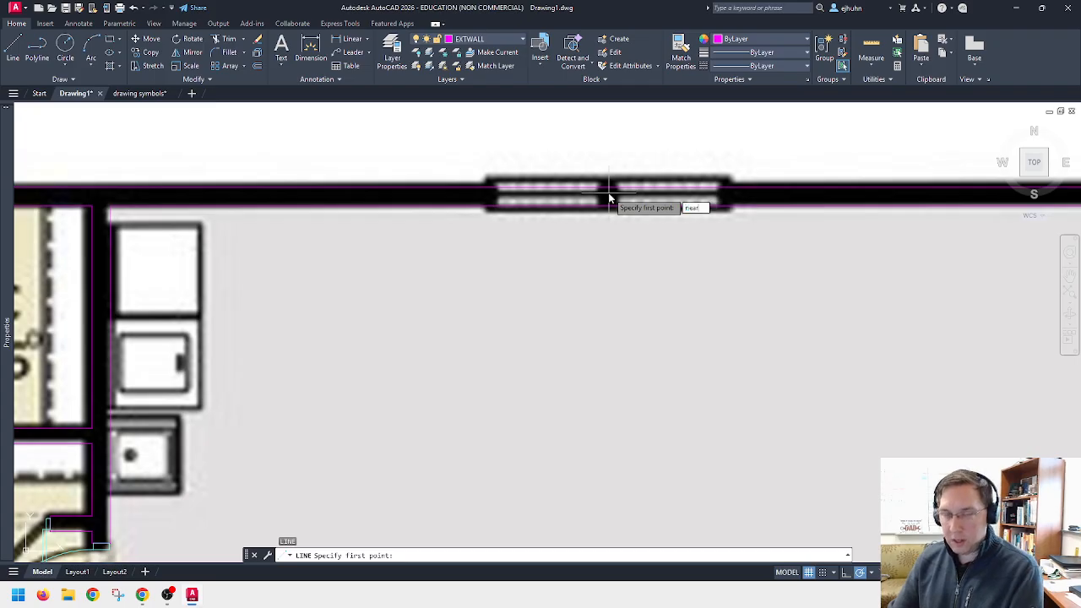
key(Return)
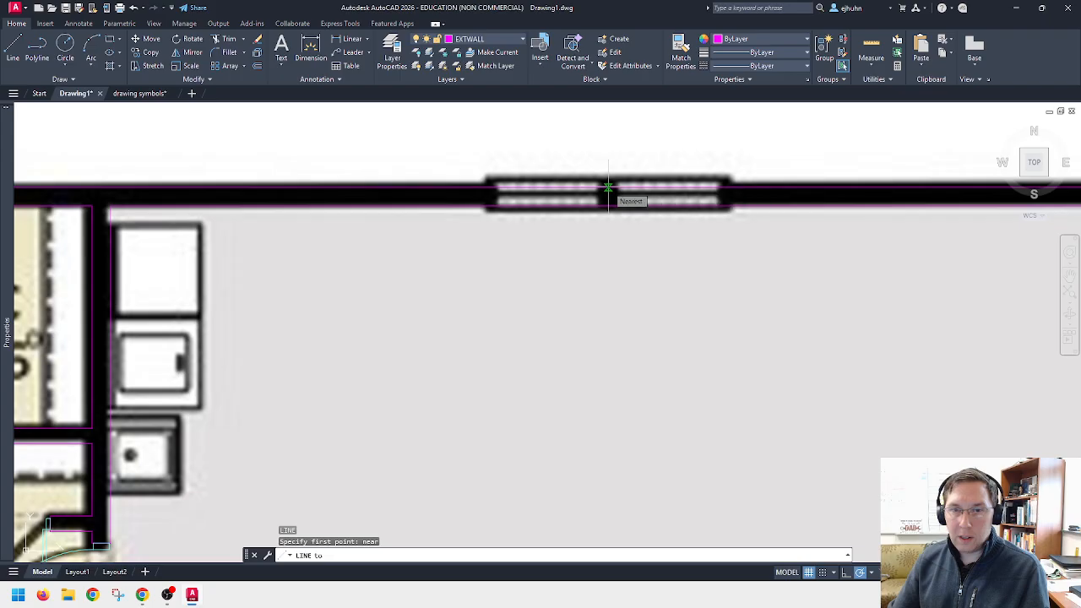
click(609, 186)
key(Escape)
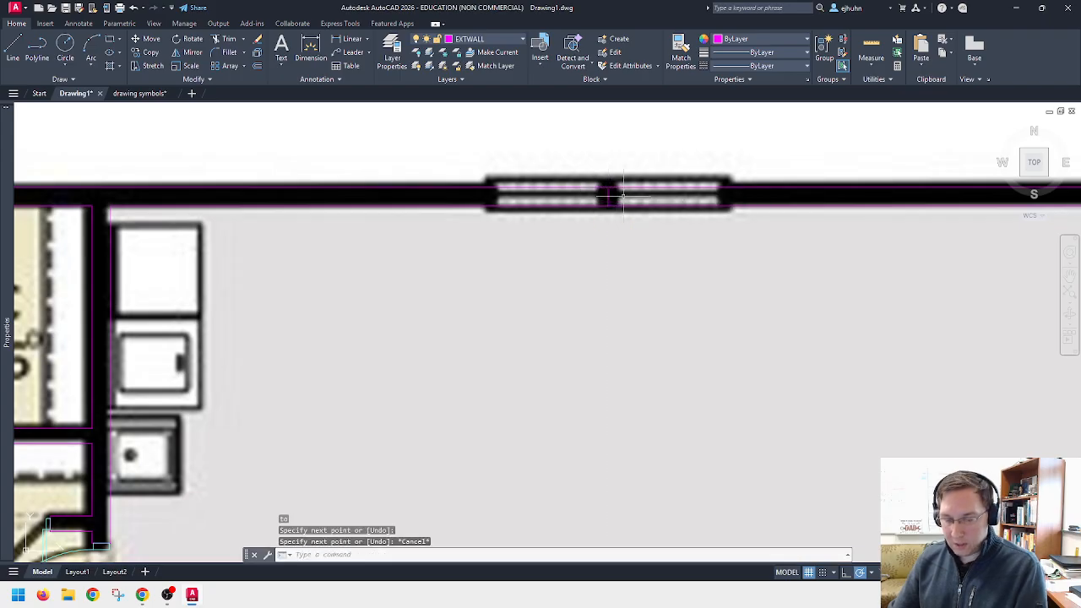
text(o)
key(Return)
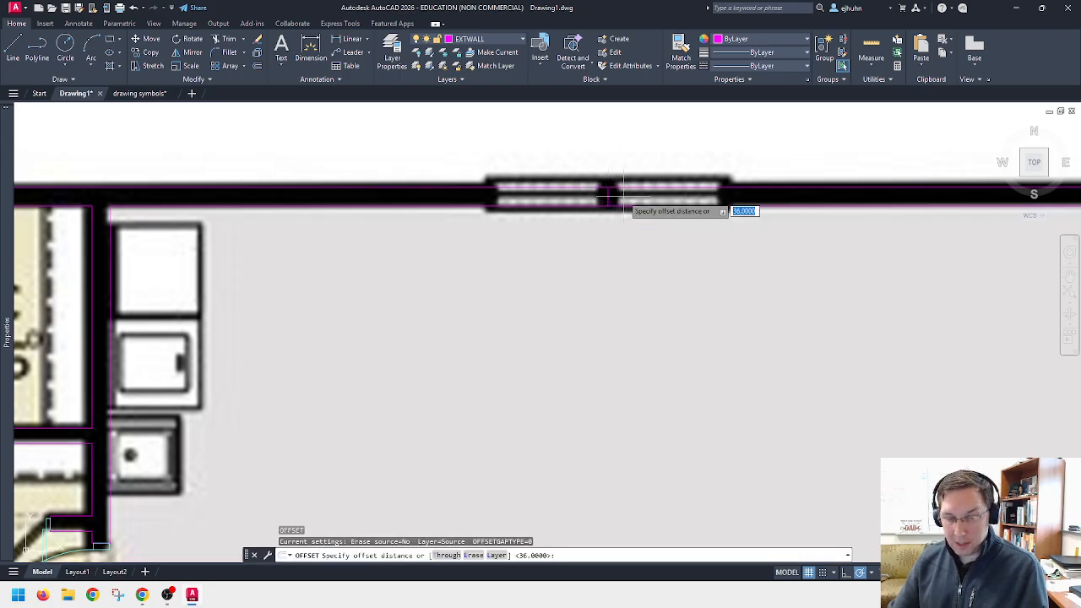
text(24)
key(Return)
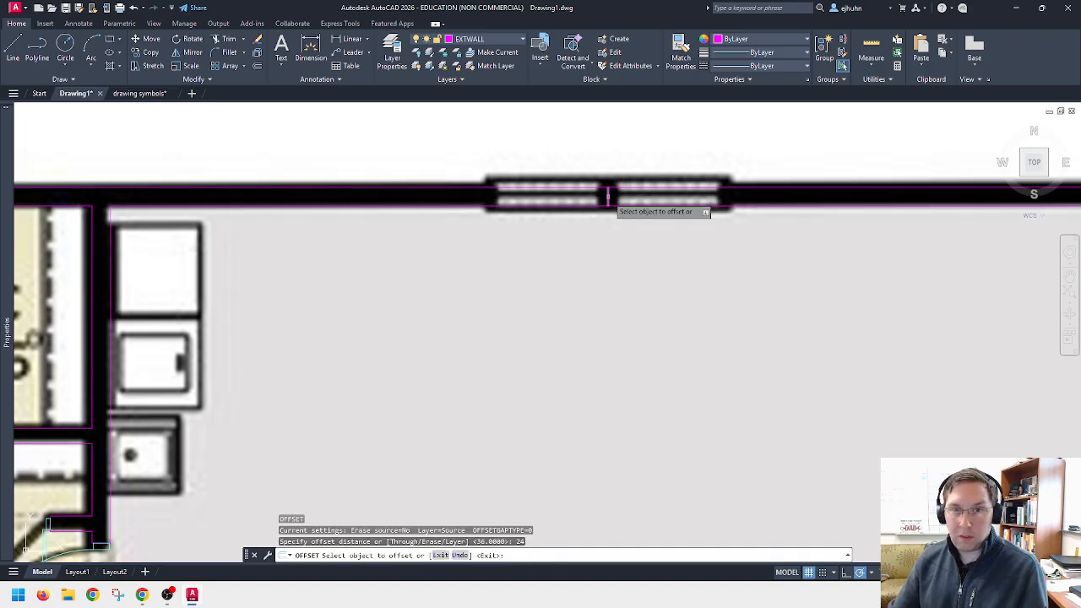
click(607, 205)
key(Escape)
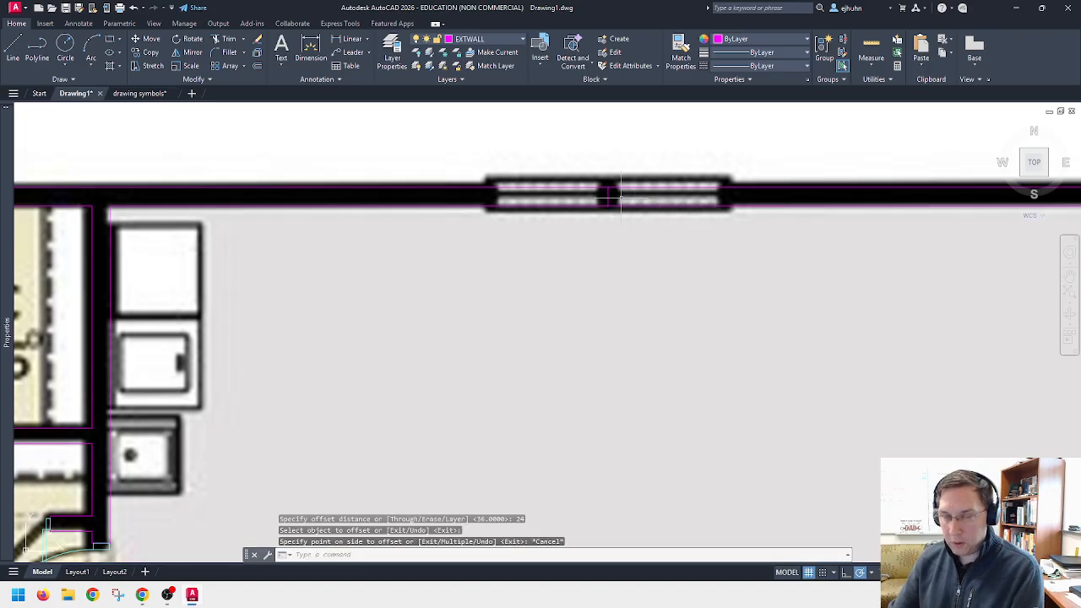
Step: Offset the garage window's mullion line 36 to both sides to mark the two ends of the double window
key(Return)
text(36)
key(Return)
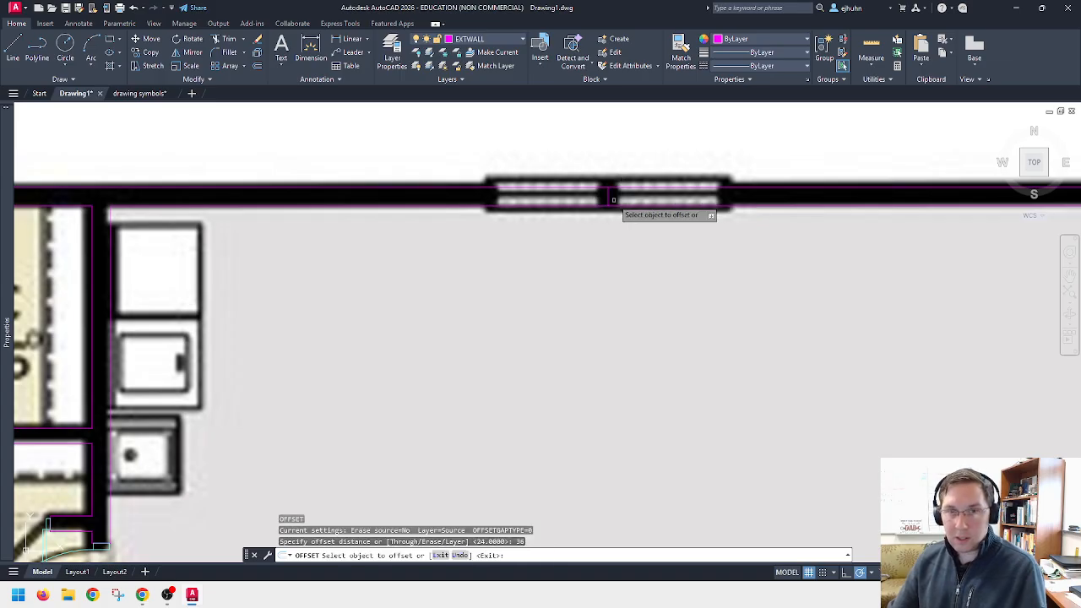
click(635, 201)
click(635, 201)
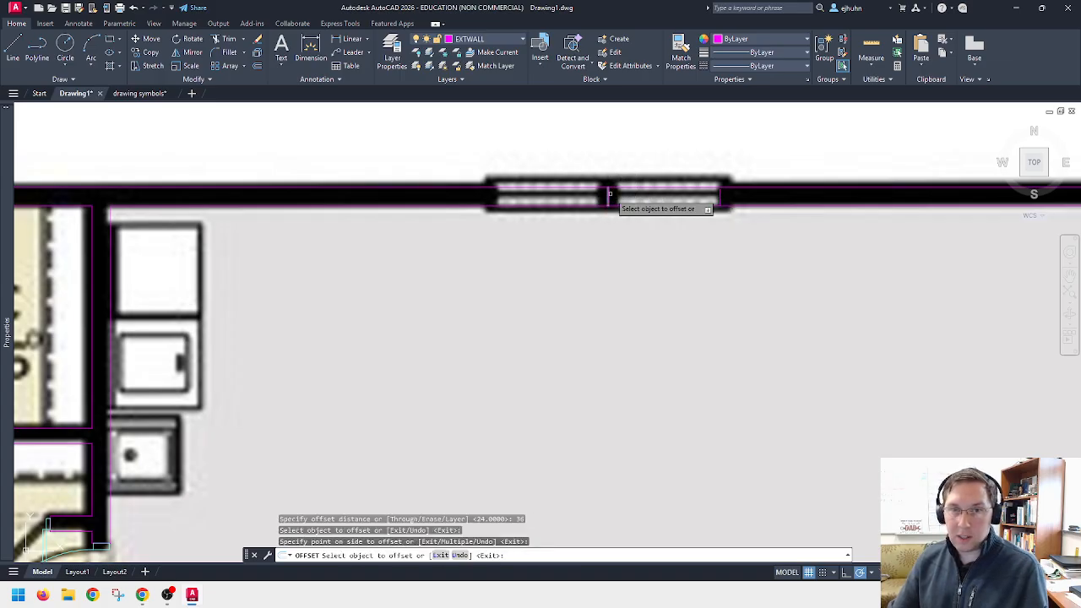
click(551, 201)
key(Escape)
key(Escape)
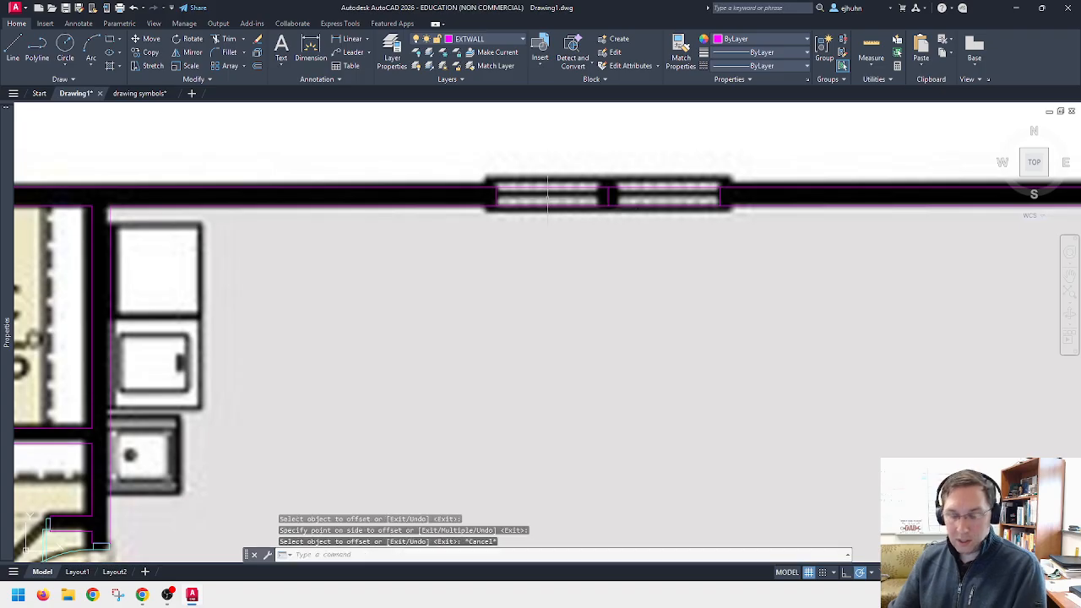
Step: Draw the glass line along the garage window from the west end line's midpoint through the mullion to the east end line
text(l)
key(Return)
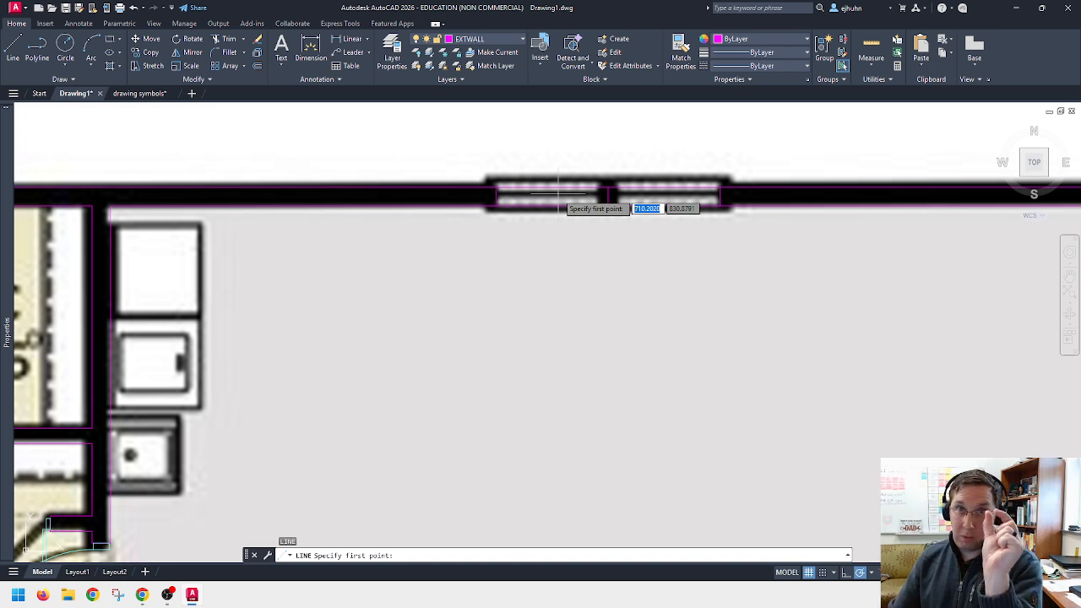
text(mid)
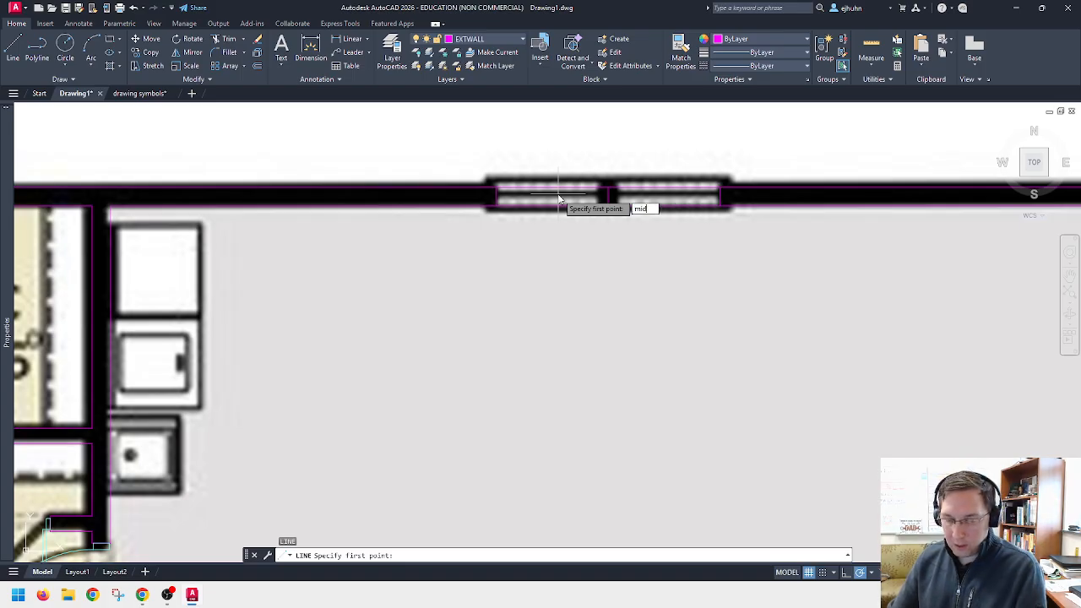
key(Return)
click(498, 197)
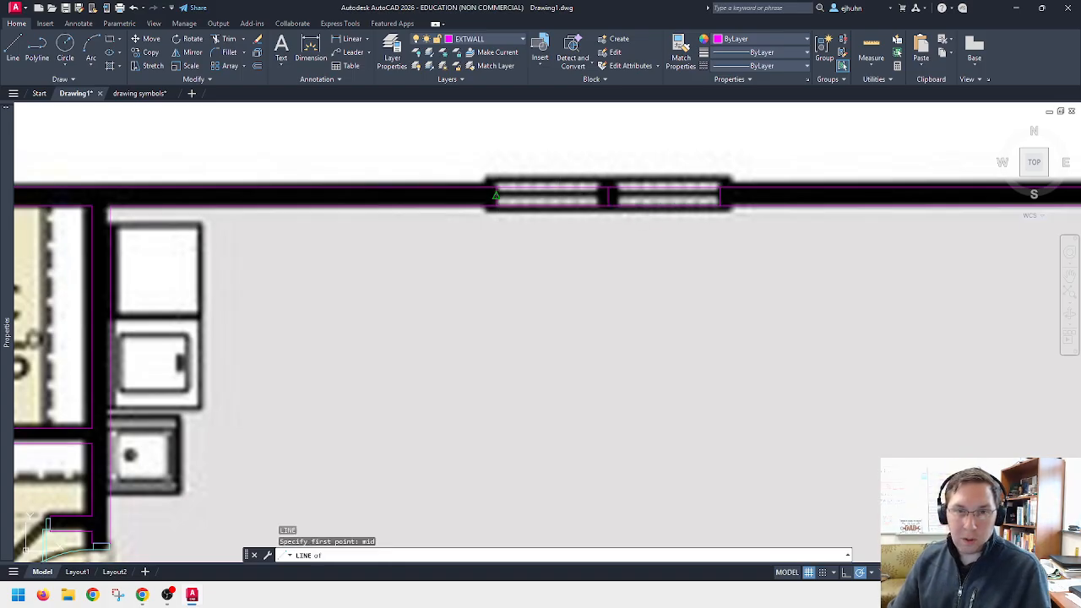
click(603, 199)
click(720, 198)
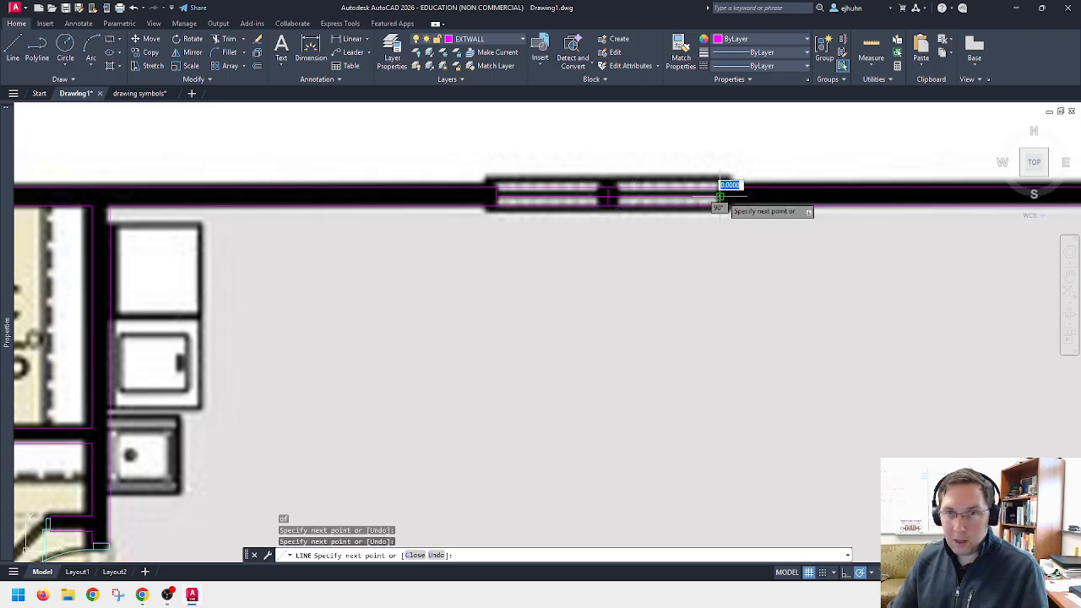
key(Escape)
Step: Turn off layer 0 to hide the reference image and inspect the garage window symbol in the north wall
scroll(711, 193, down, 3)
scroll(711, 193, down, 1)
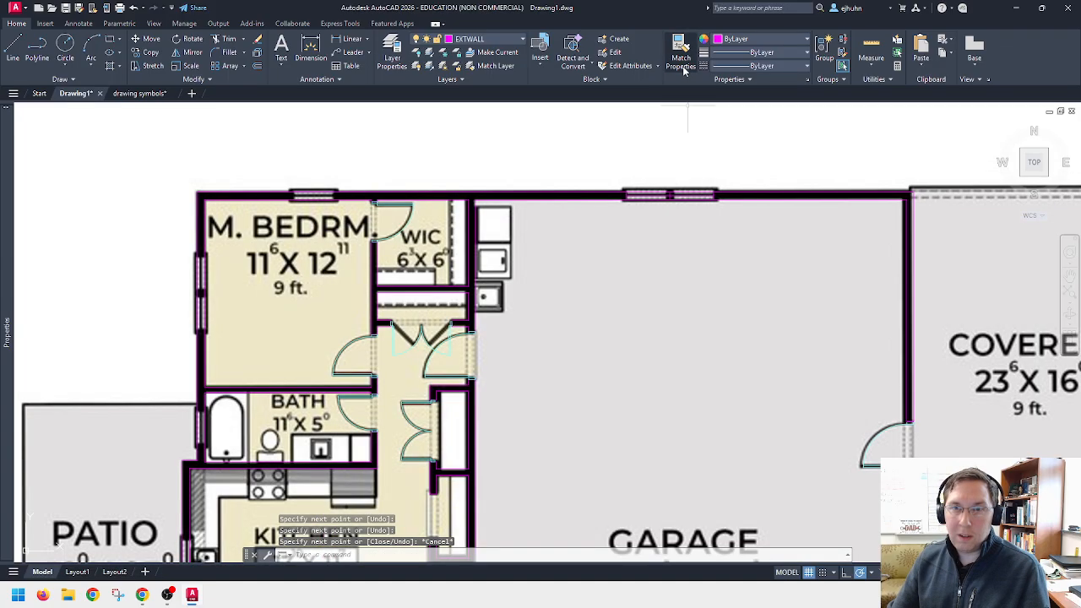
click(504, 40)
click(418, 53)
scroll(689, 204, up, 6)
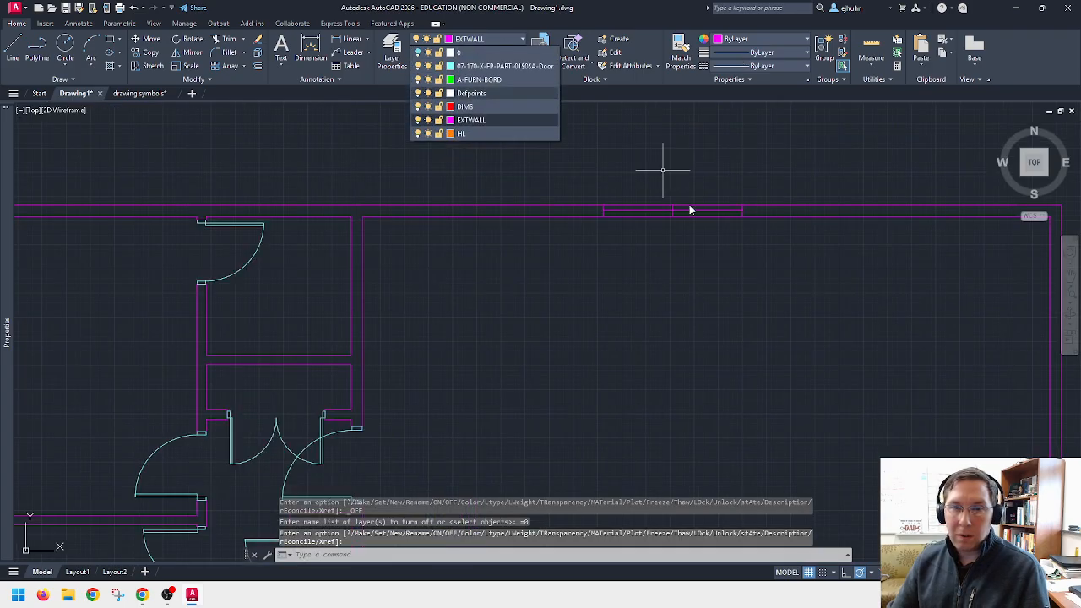
scroll(634, 229, down, 5)
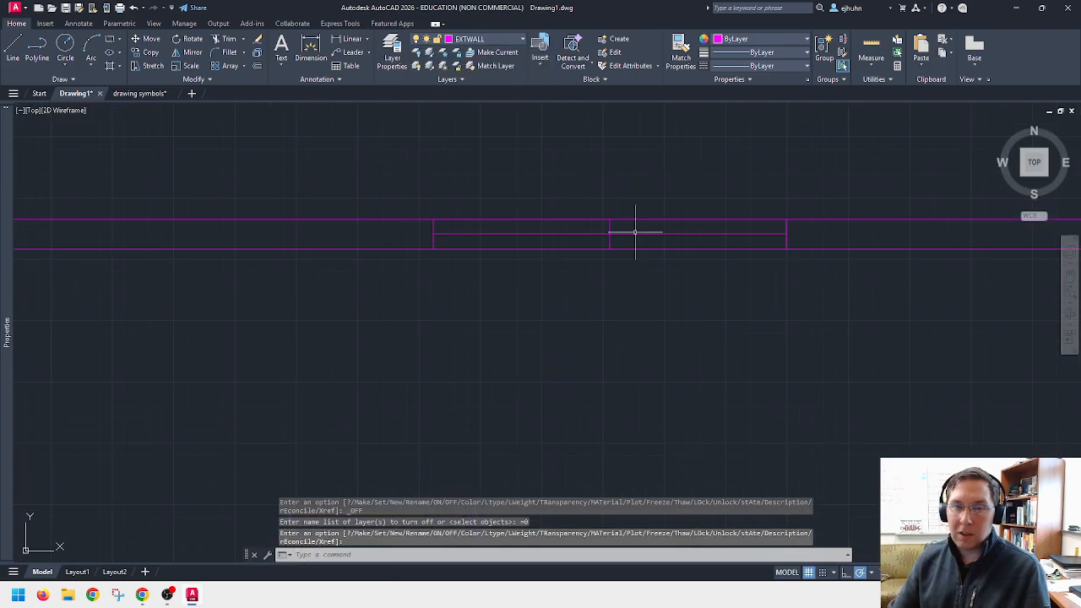
Step: Turn layer 0 back on to show the reference image at the master bedroom's north window
click(479, 40)
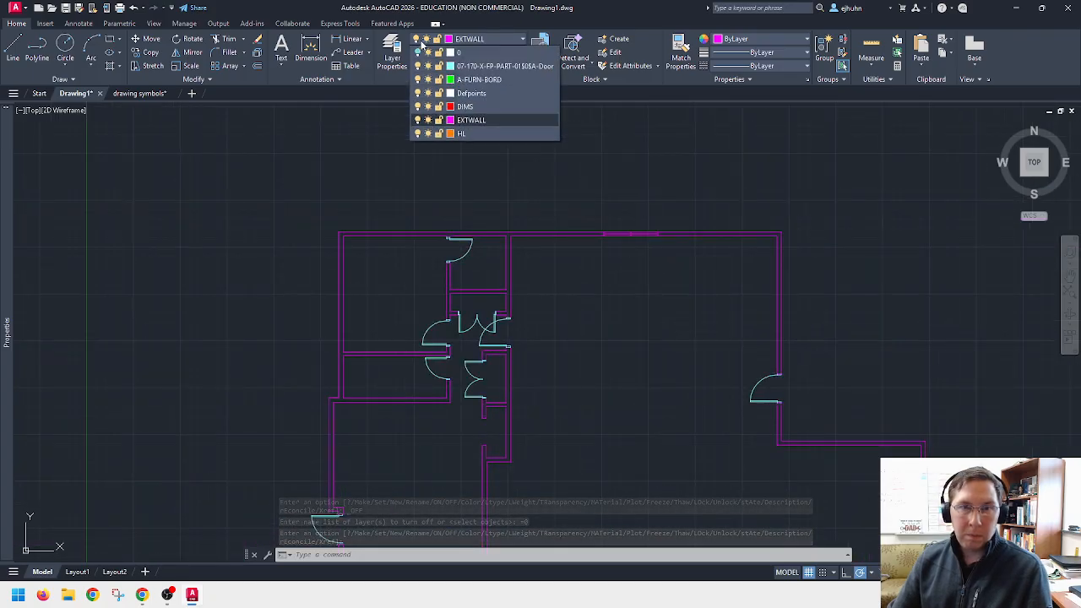
click(417, 52)
scroll(413, 233, up, 6)
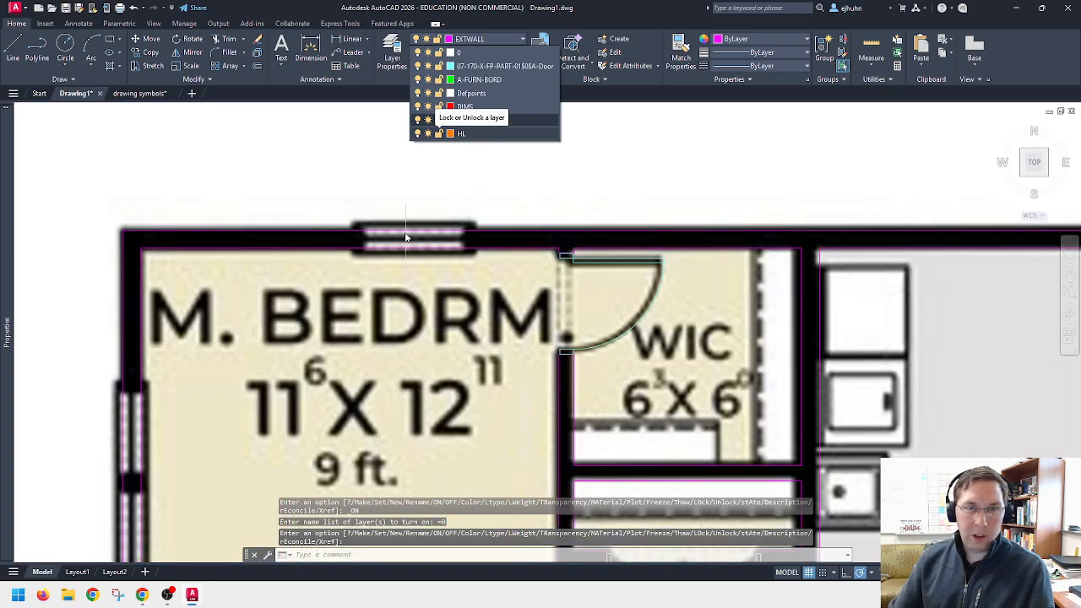
Step: Draw a line across the master bedroom's north wall at the window's west end, starting from a nearest point
text(l)
key(Return)
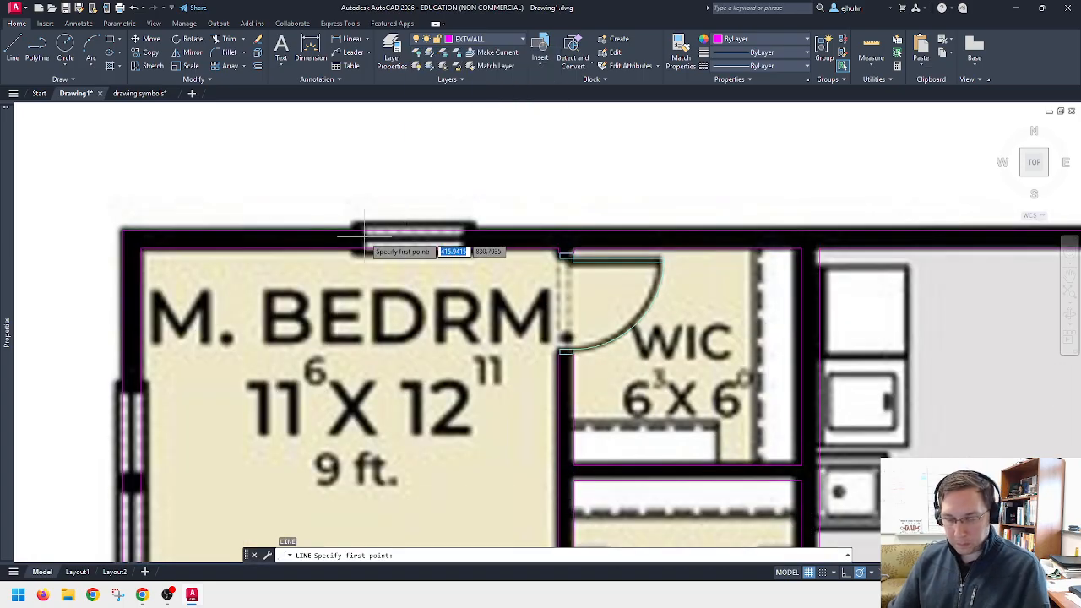
text(near)
key(Return)
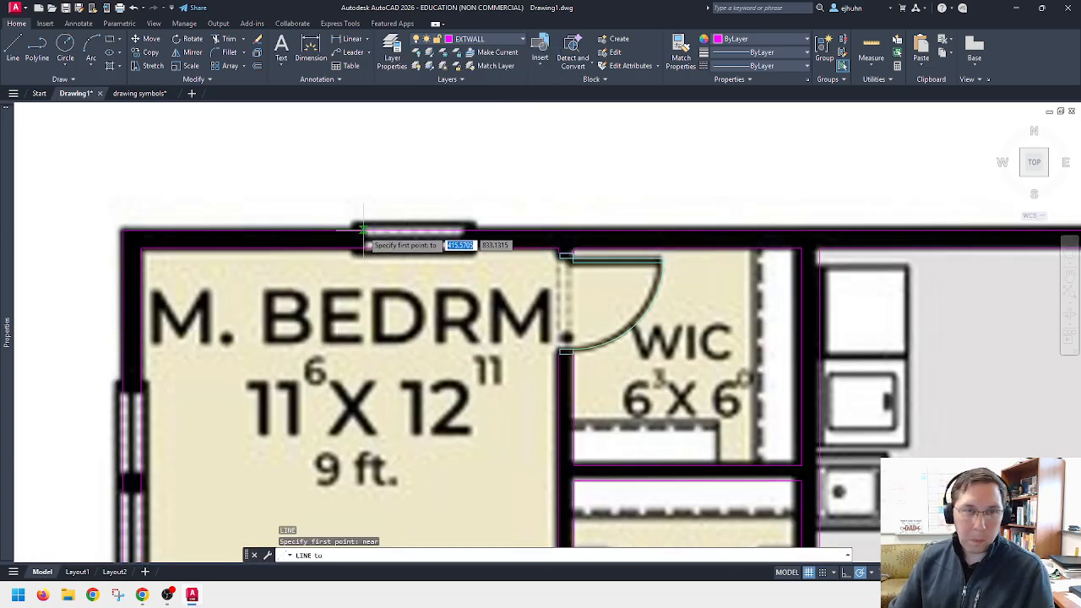
click(380, 229)
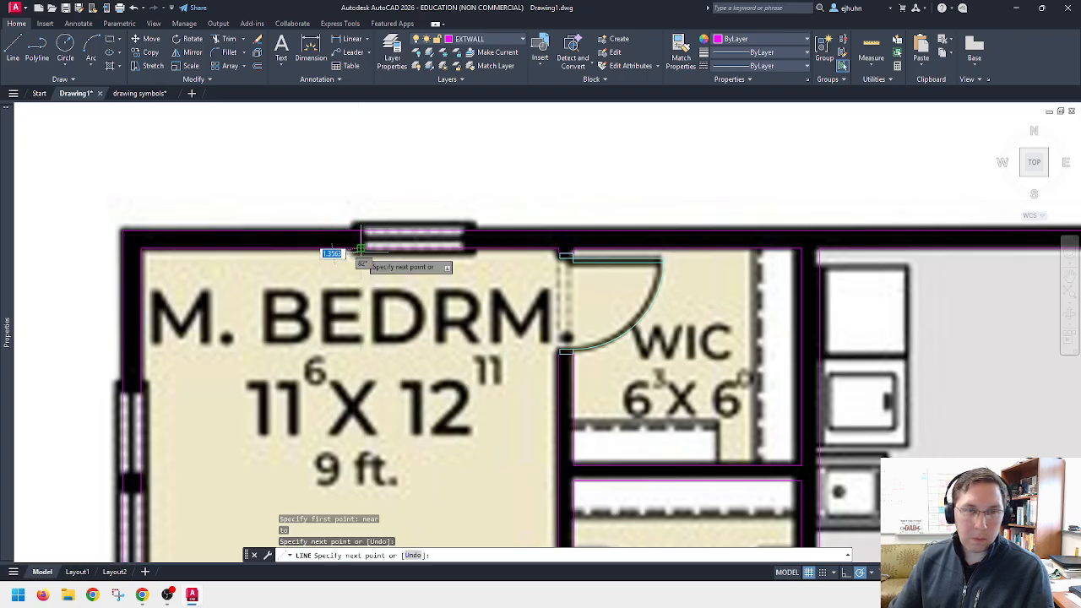
key(Escape)
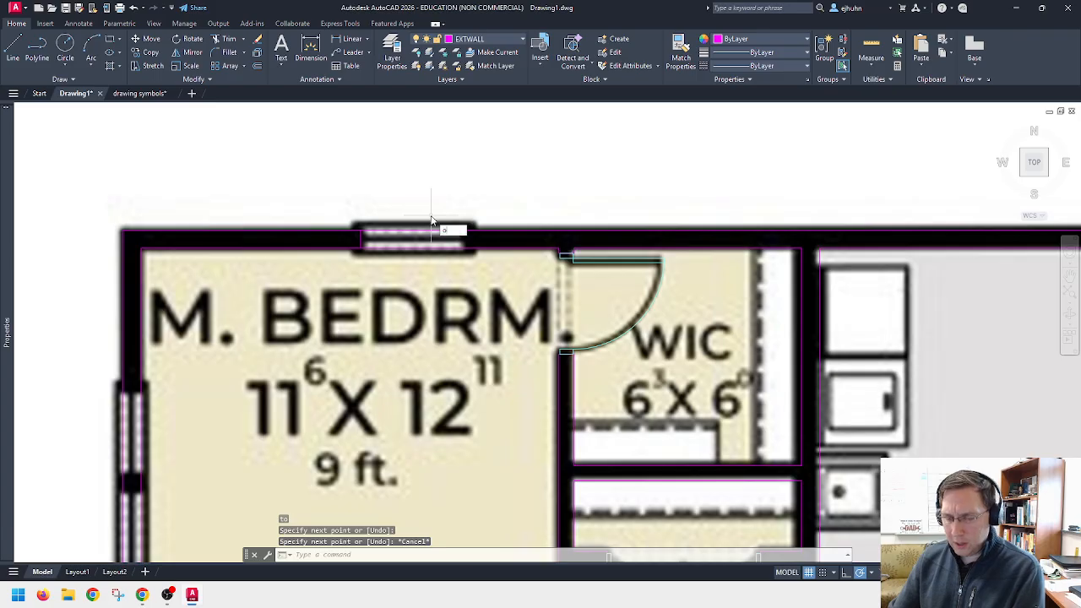
Step: Try to offset the bedroom window's west end line 24 to the east, and undo the offset
key(Return)
key(Return)
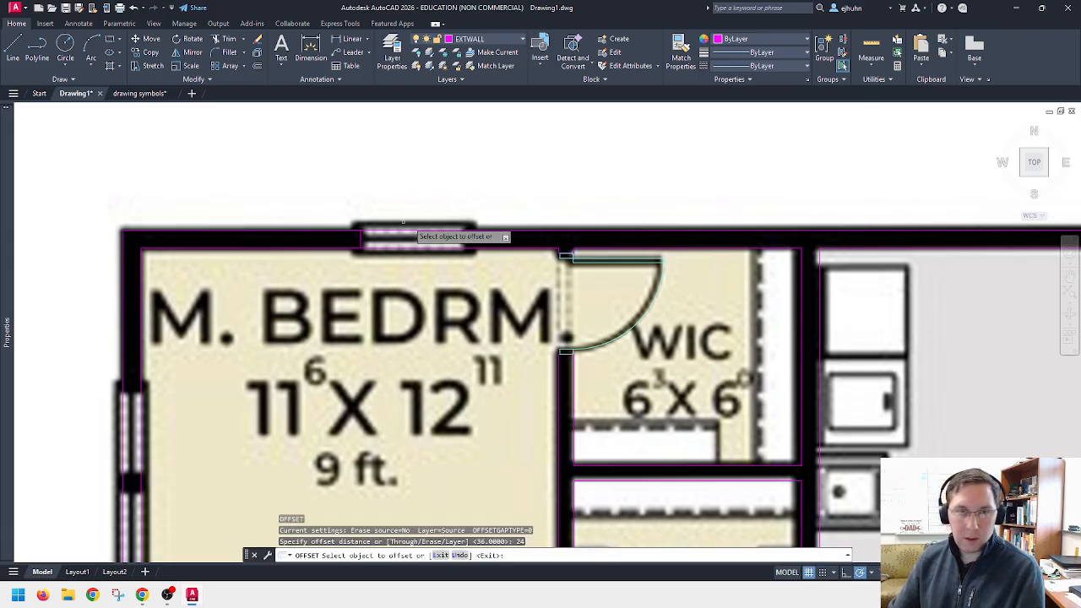
click(418, 237)
click(419, 238)
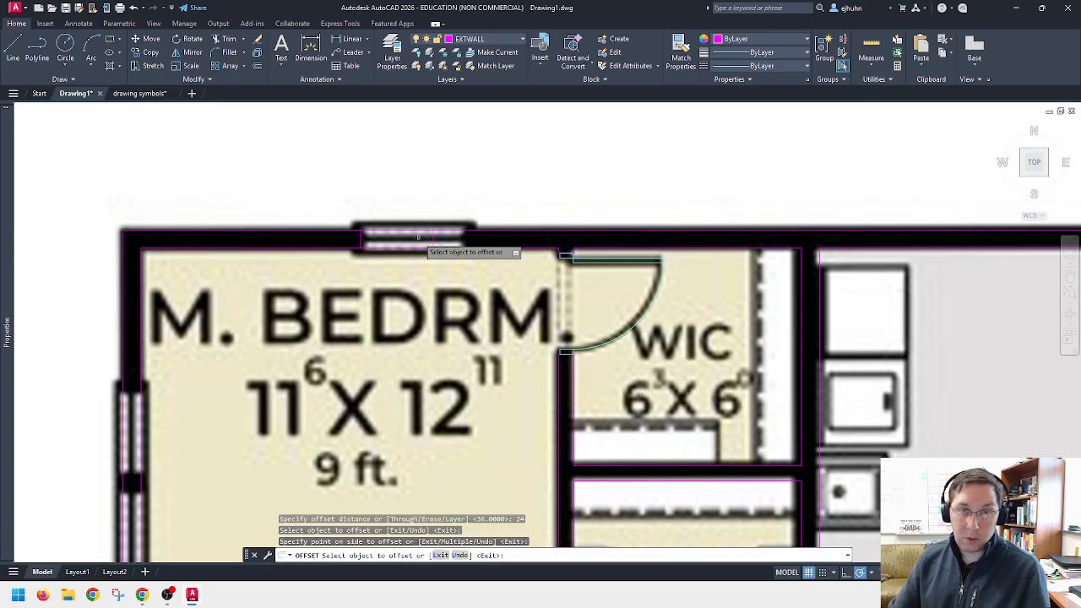
text(u)
key(Return)
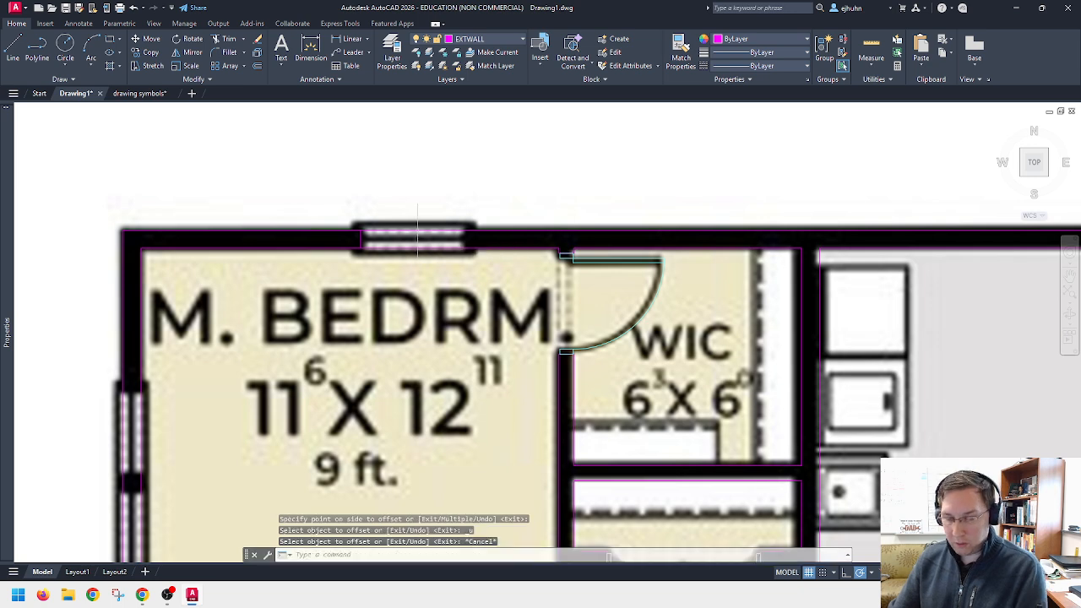
Step: Offset the north bedroom window's west end line 36 to the east to mark the other end
key(Return)
text(33)
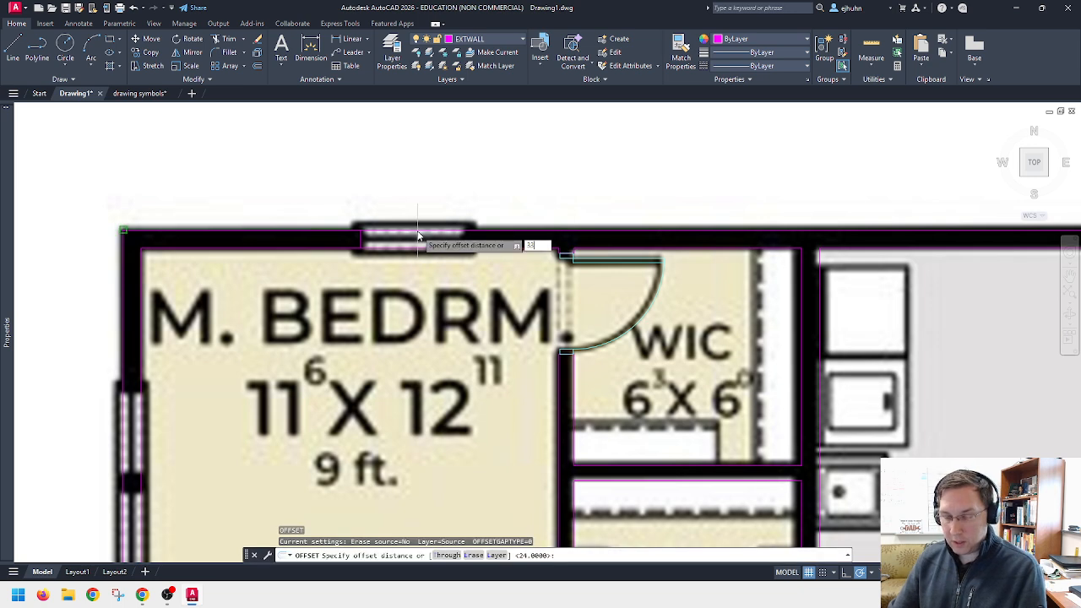
text(6)
key(Return)
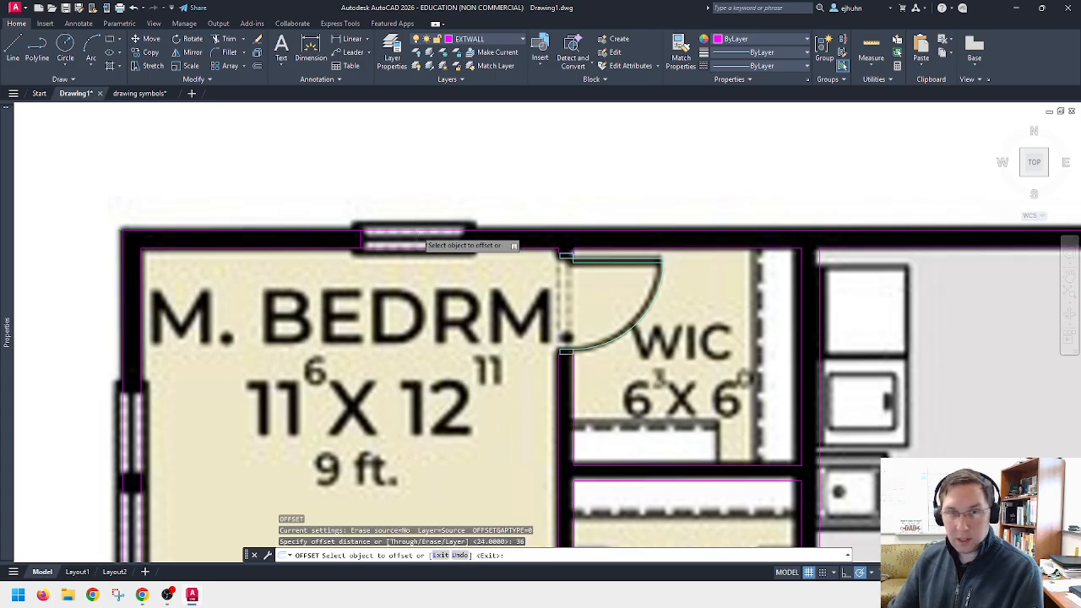
click(363, 237)
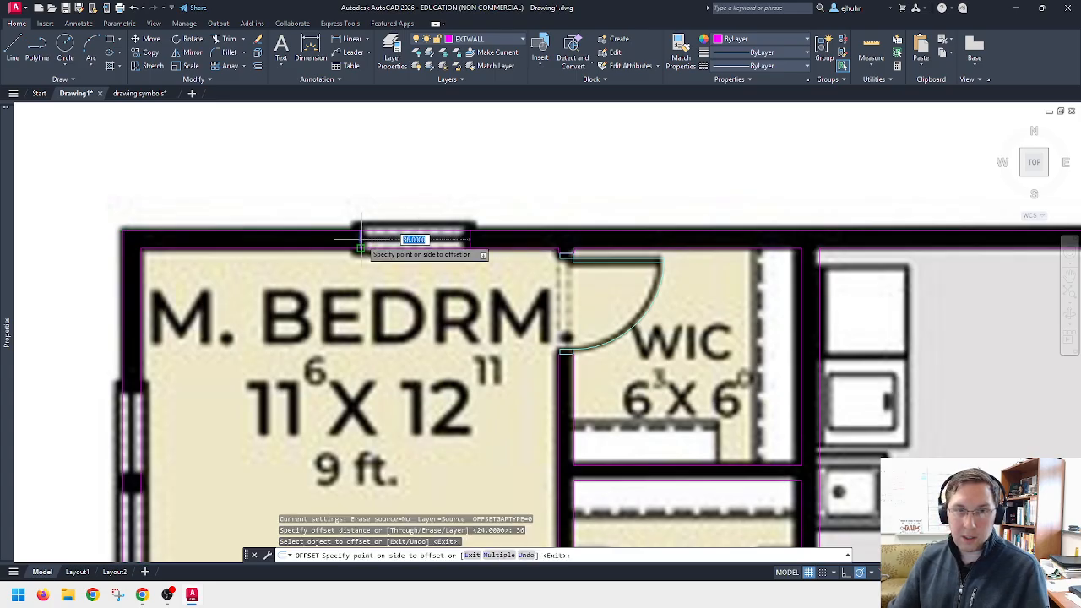
click(363, 246)
key(Escape)
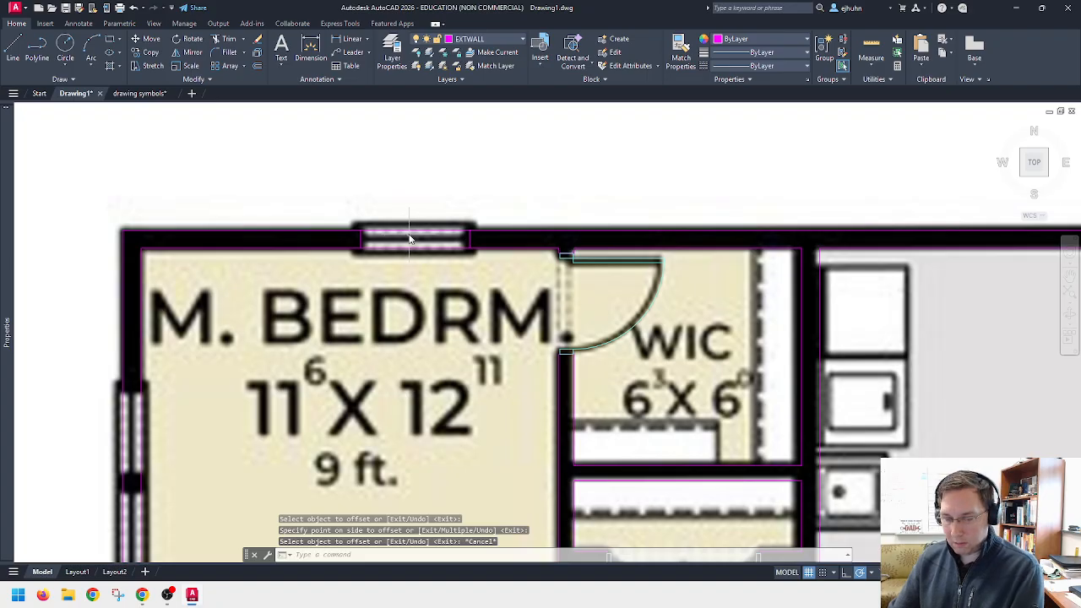
Step: Draw the glass line of the north bedroom window from the west end line's midpoint to the east end line's midpoint
text(l)
key(Return)
text(mid)
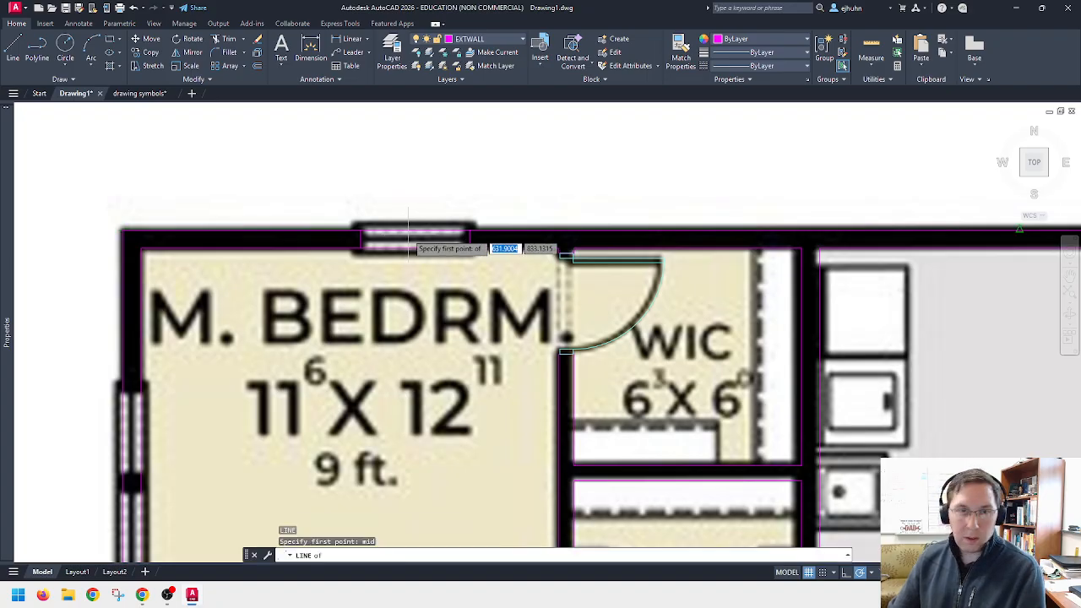
key(Return)
click(361, 240)
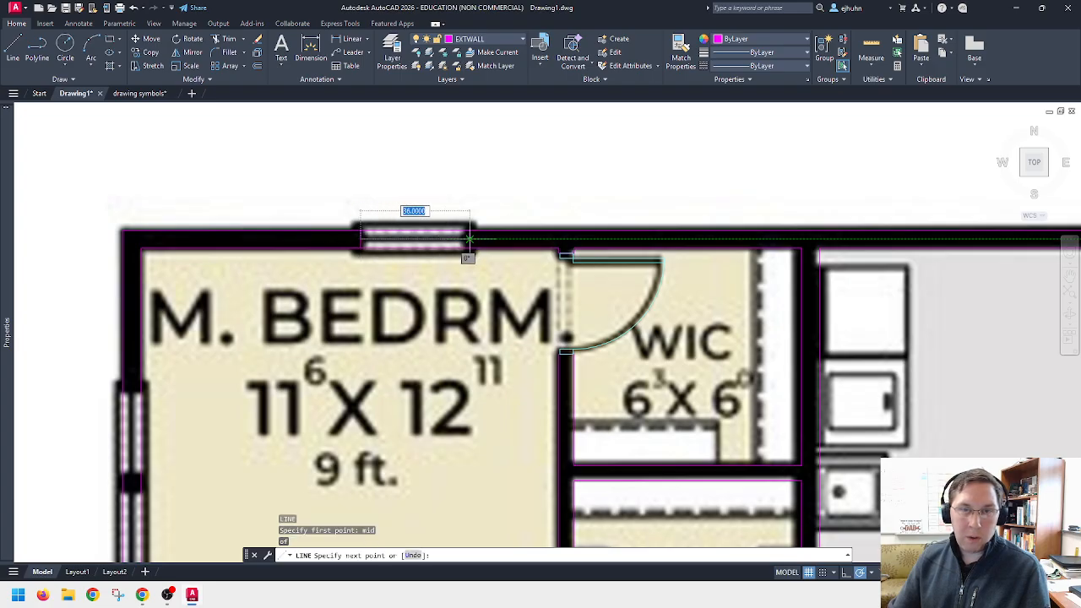
key(Escape)
Step: Draw a line across the master bedroom's west wall at the double window's centre mullion, starting from a nearest point
scroll(457, 228, down, 3)
middle_drag(416, 281, 431, 275)
scroll(431, 275, up, 5)
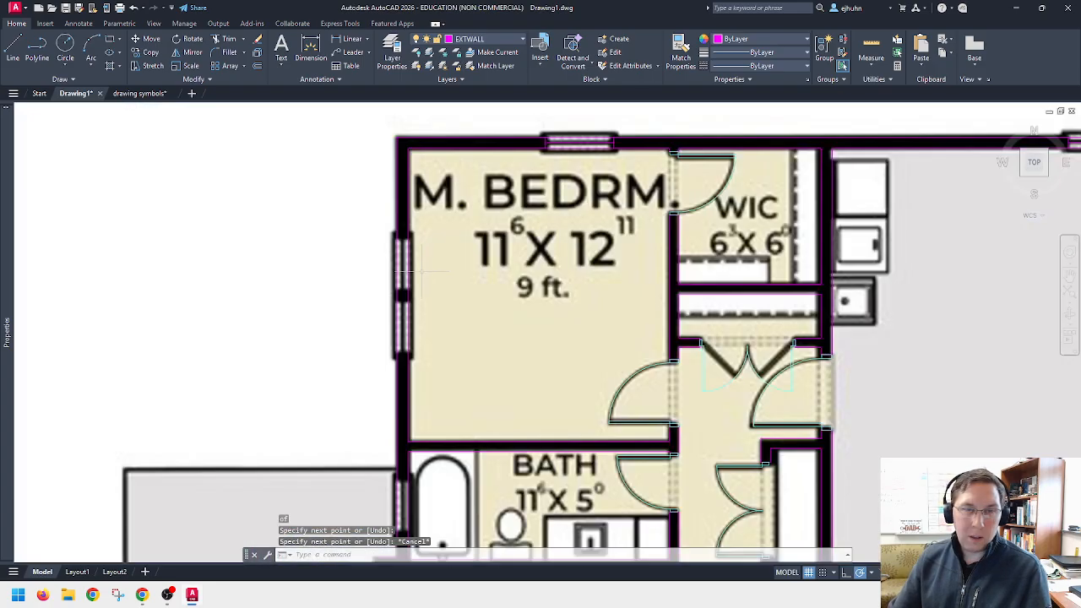
text(l)
key(Return)
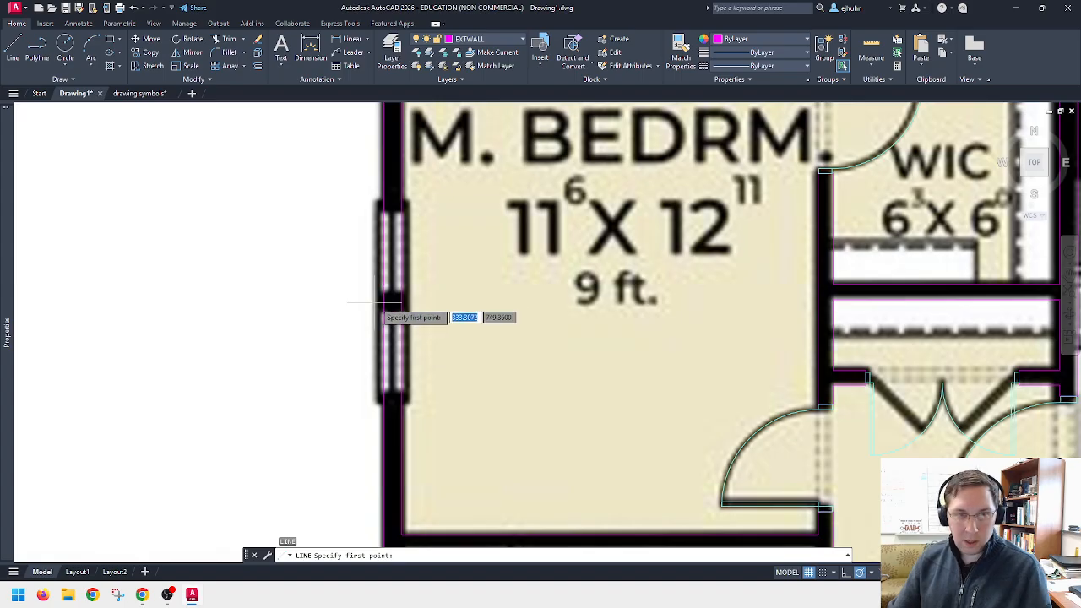
text(mi)
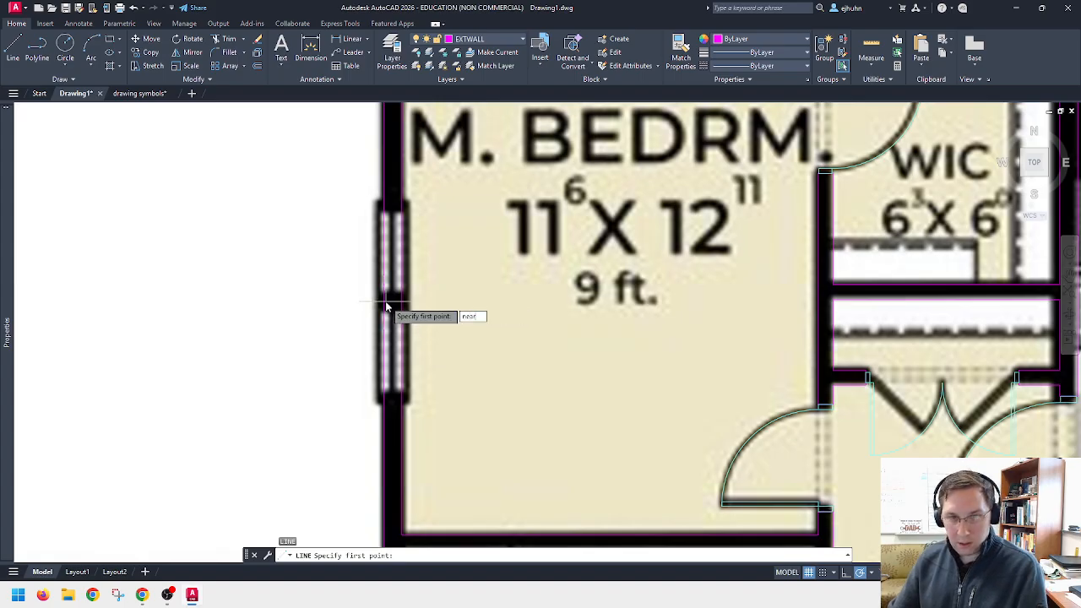
key(Return)
click(385, 303)
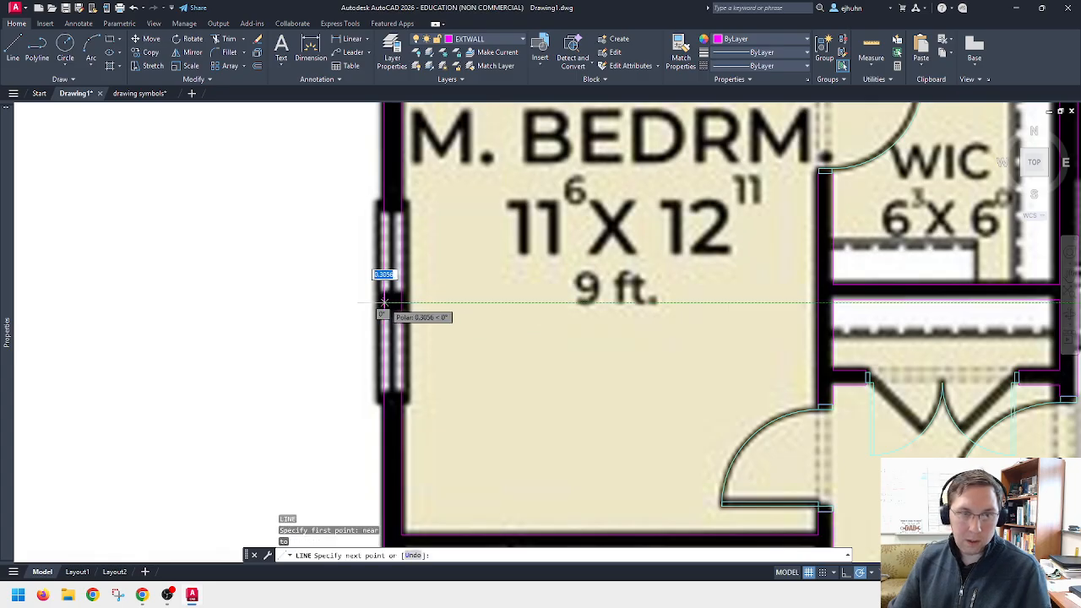
key(Escape)
Step: Try to offset the west bedroom window's mullion line 36 to the north, and undo the offset
text(o)
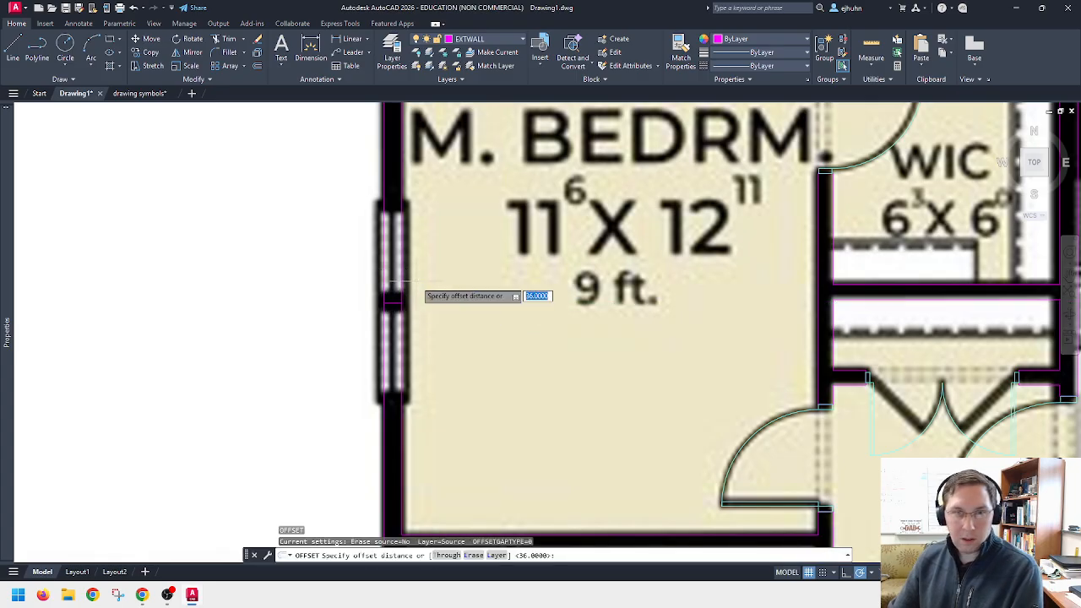
key(Return)
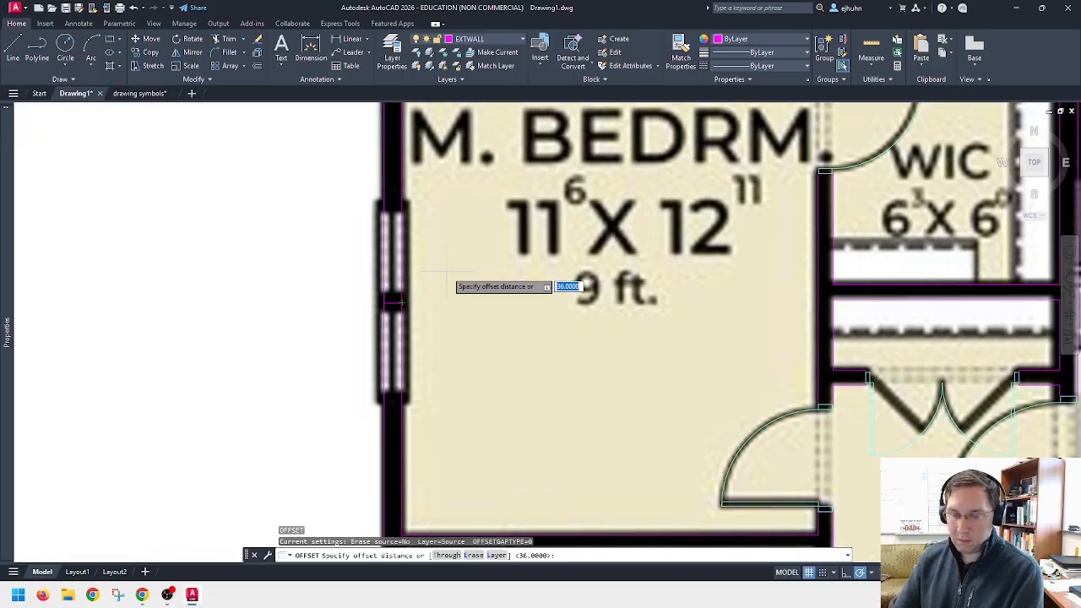
key(Return)
click(394, 302)
click(393, 266)
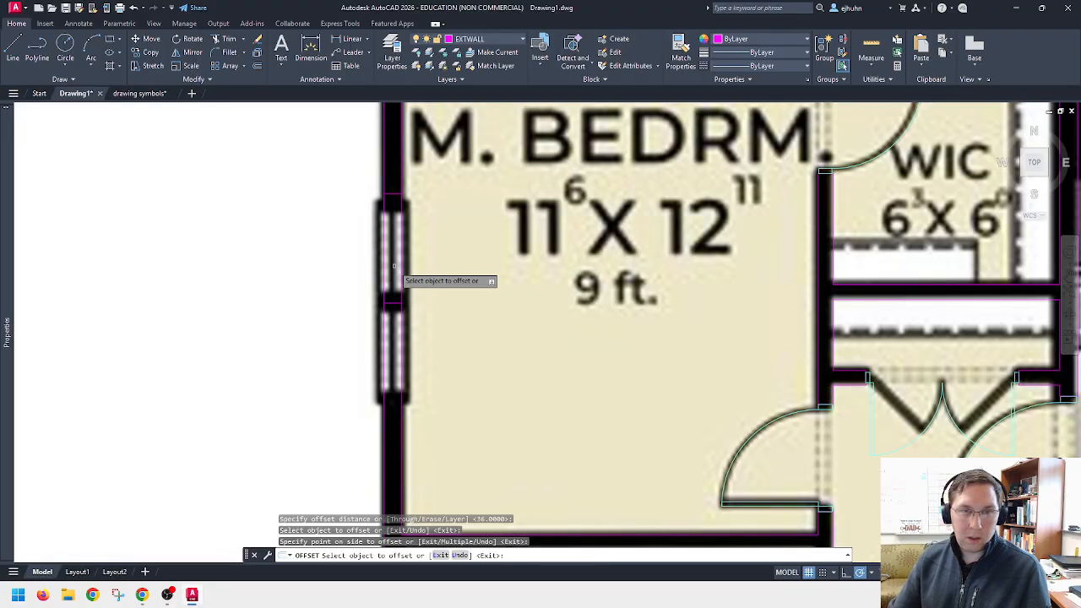
key(ctrl+z)
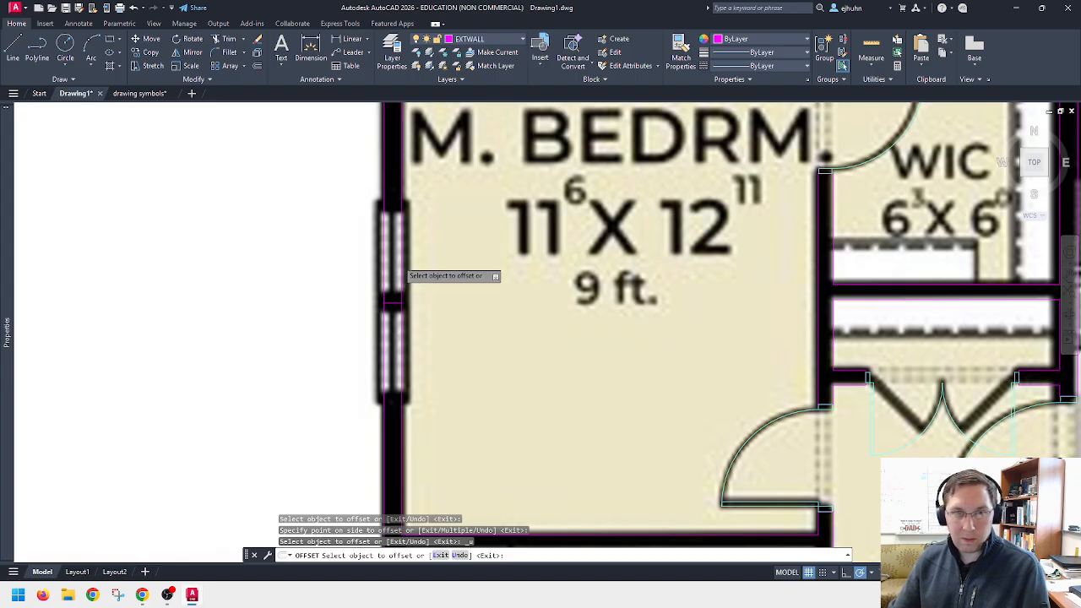
key(Escape)
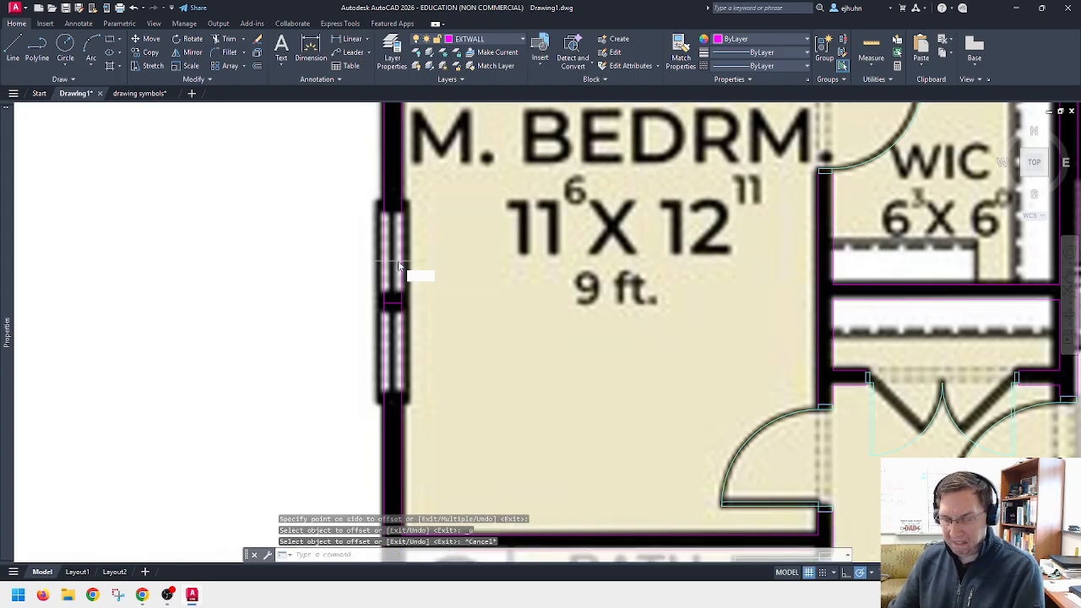
key(Return)
text(30)
key(Return)
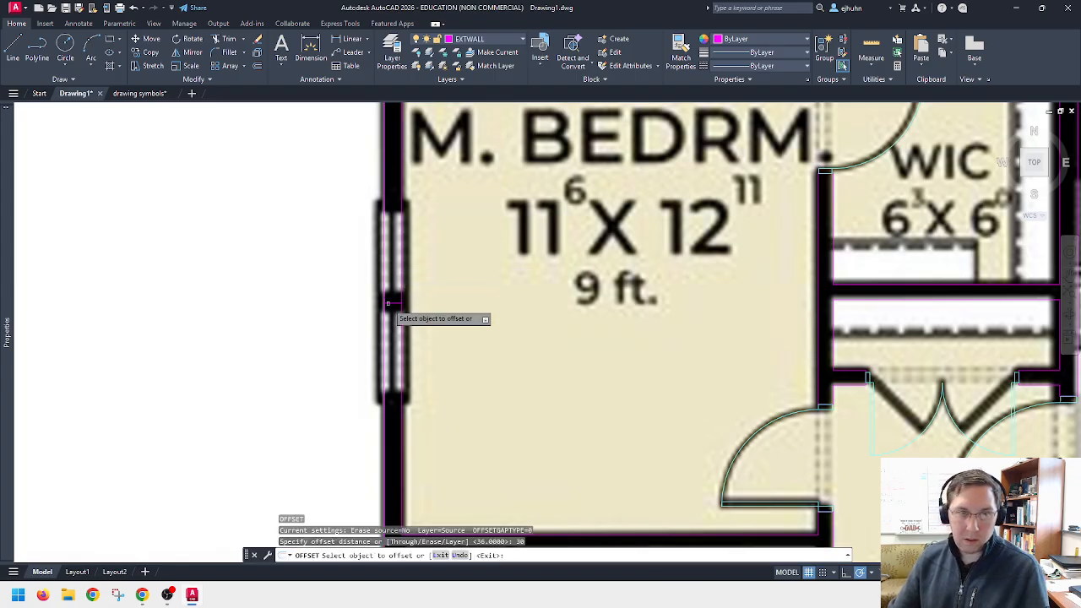
click(394, 272)
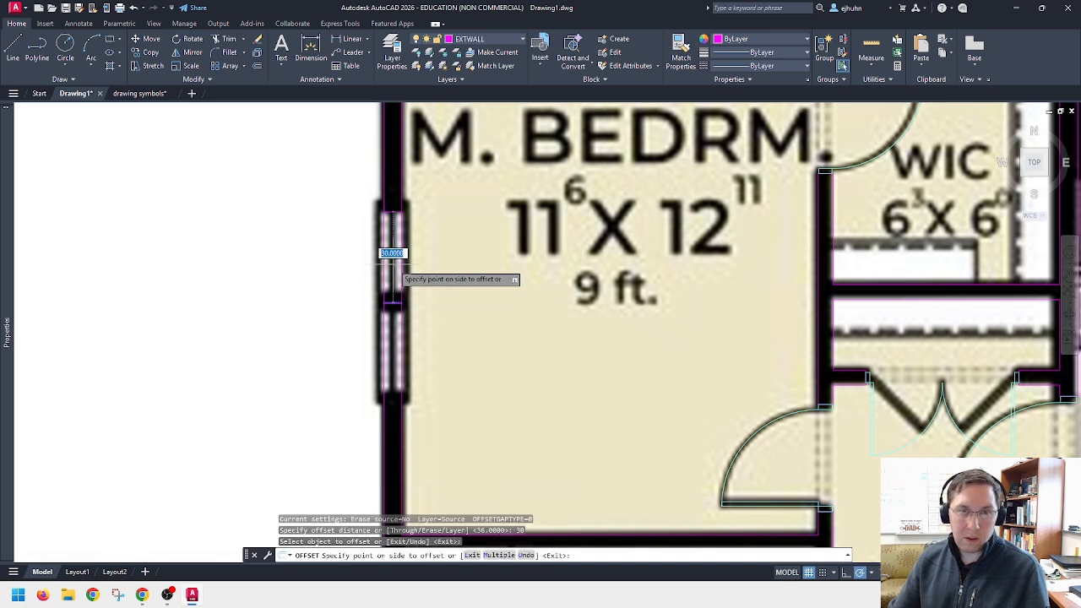
key(Escape)
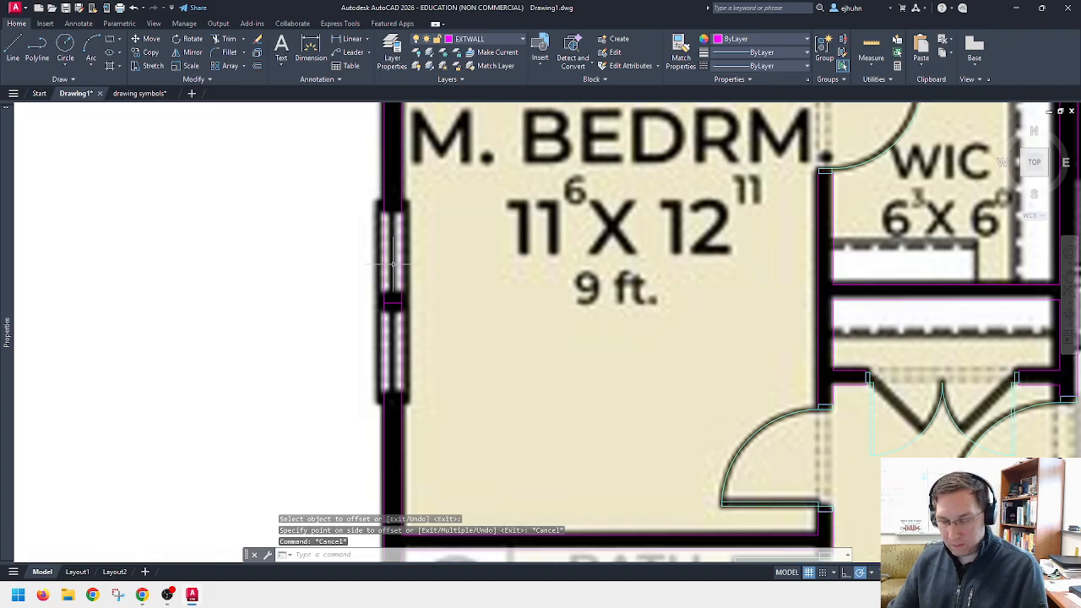
Step: Offset the west bedroom window's mullion line 32 to the north and south to mark the two ends of the double window
key(Return)
text(32)
key(Return)
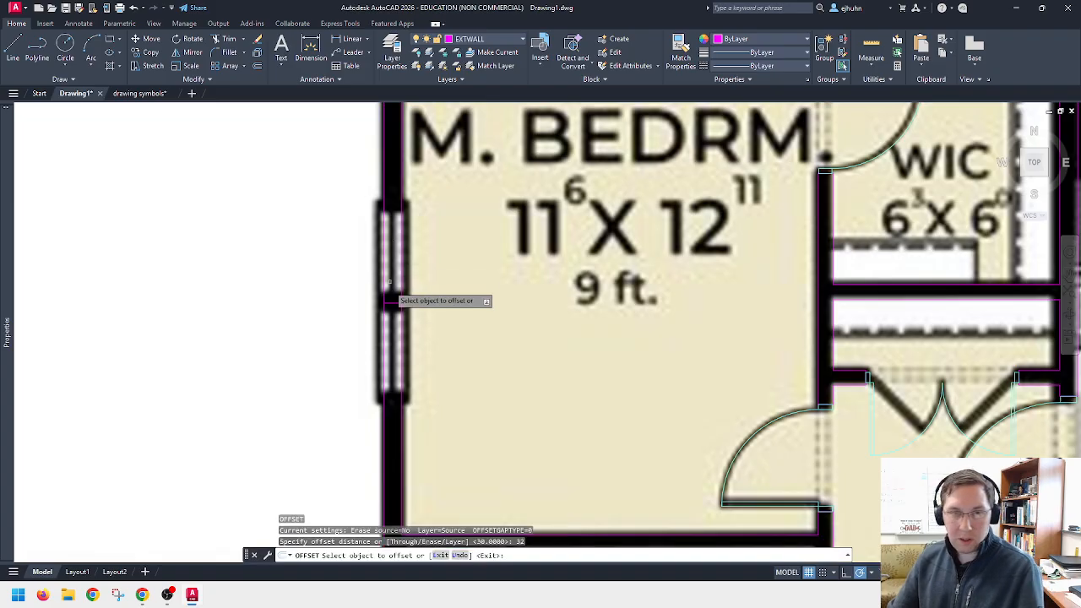
click(393, 274)
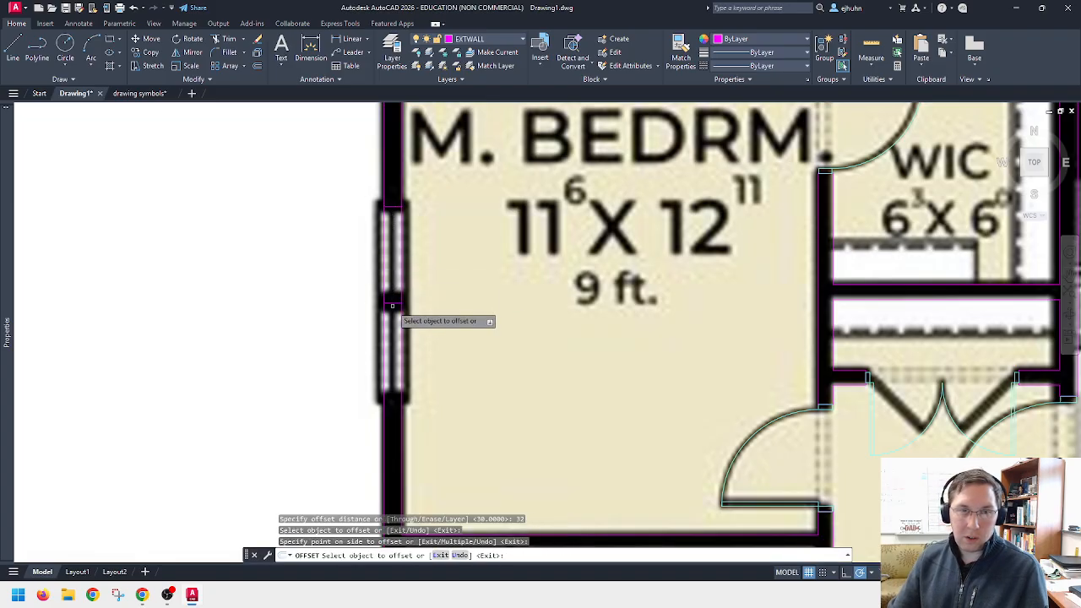
click(392, 340)
key(Escape)
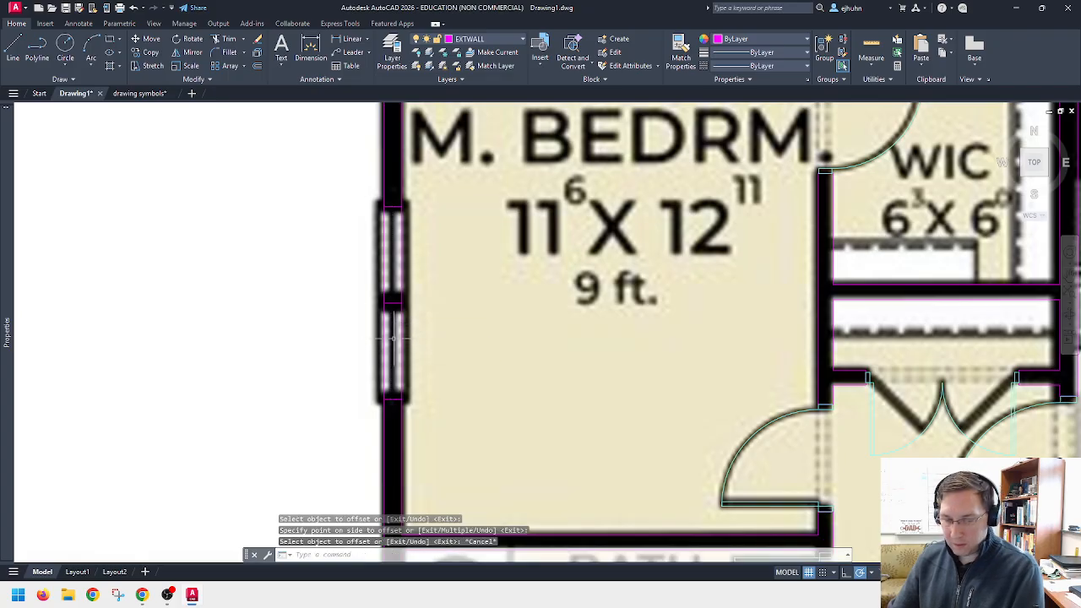
Step: Draw the glass line of the west bedroom window from the south end line's midpoint through the mullion to the north end line
text(l)
key(Return)
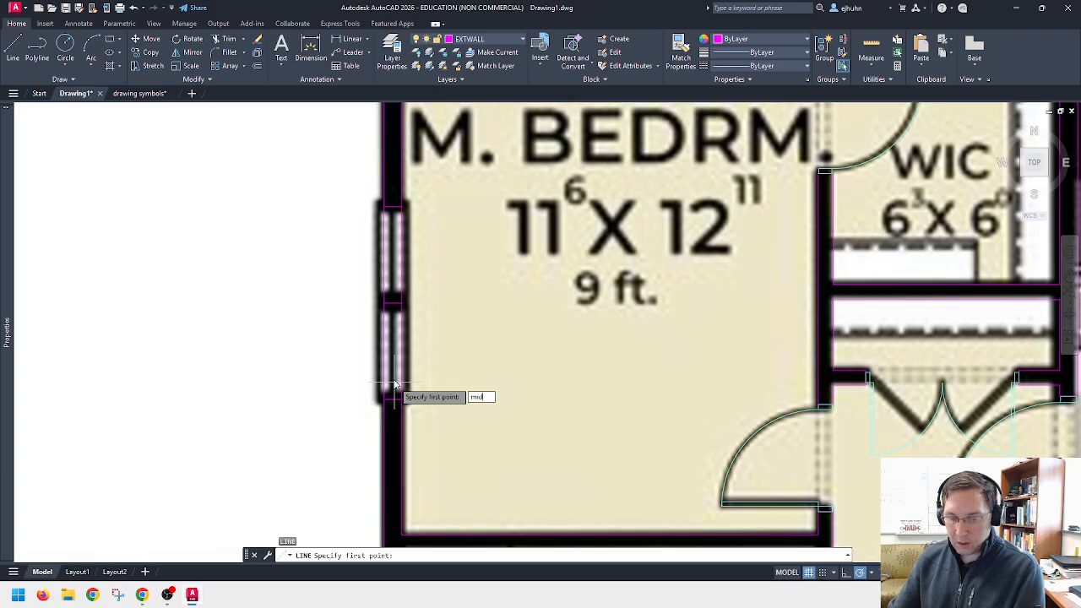
text(mid)
key(Return)
click(393, 387)
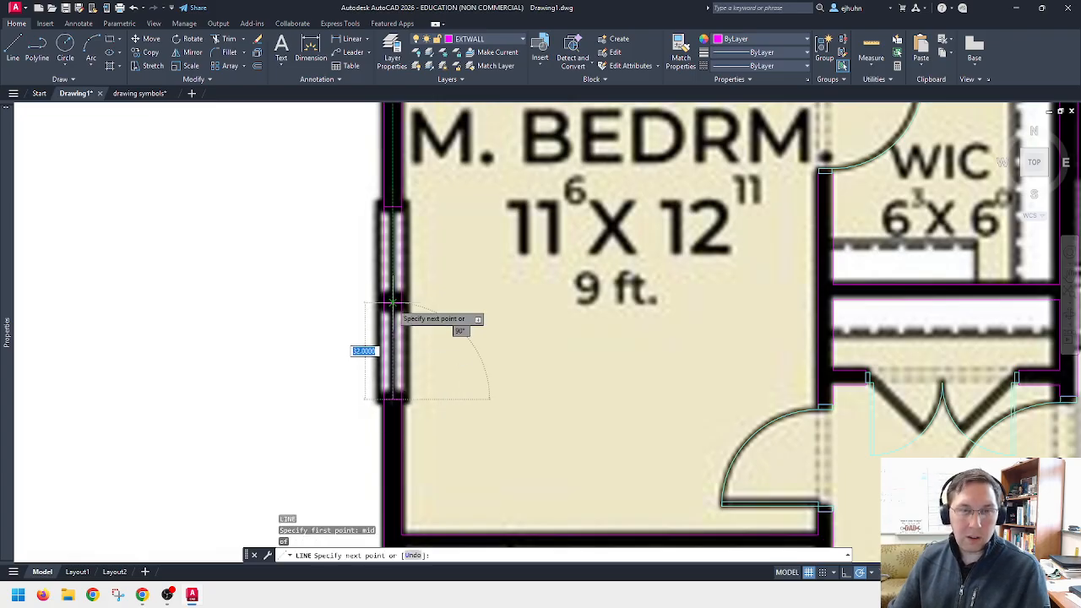
click(393, 302)
click(393, 207)
key(Escape)
Step: Draw a line across the kitchen's west wall at the north end of the window, starting from a nearest point
scroll(413, 211, down, 5)
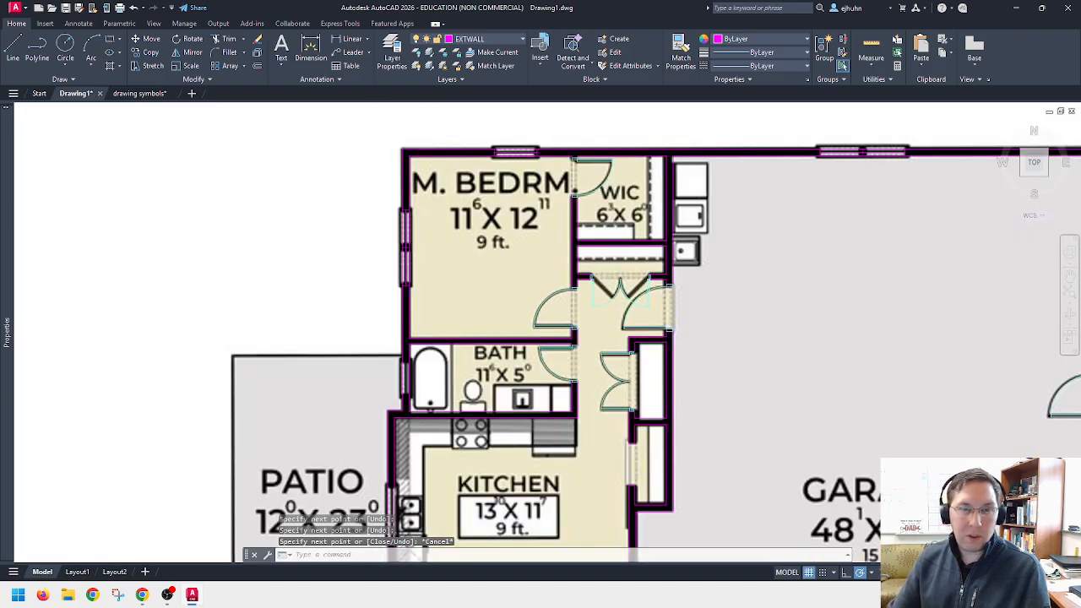
scroll(415, 211, down, 2)
scroll(403, 427, up, 6)
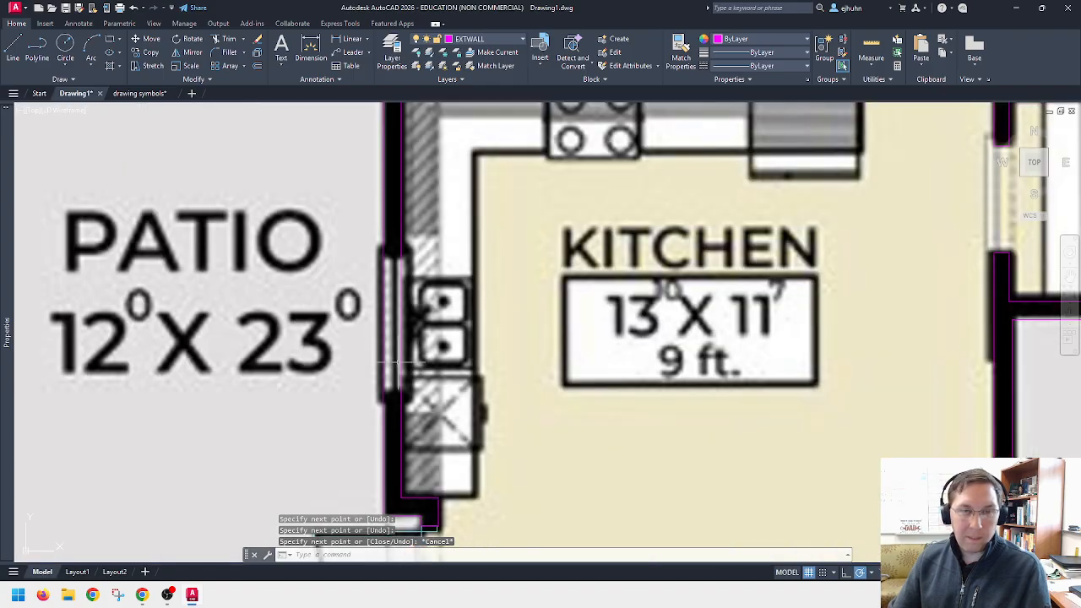
key(space)
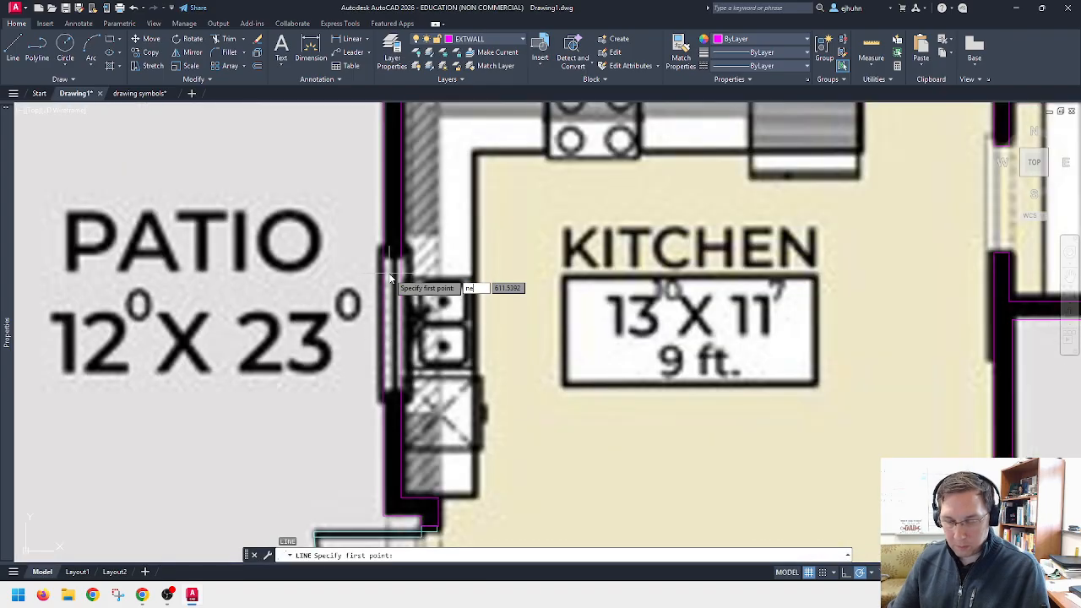
key(space)
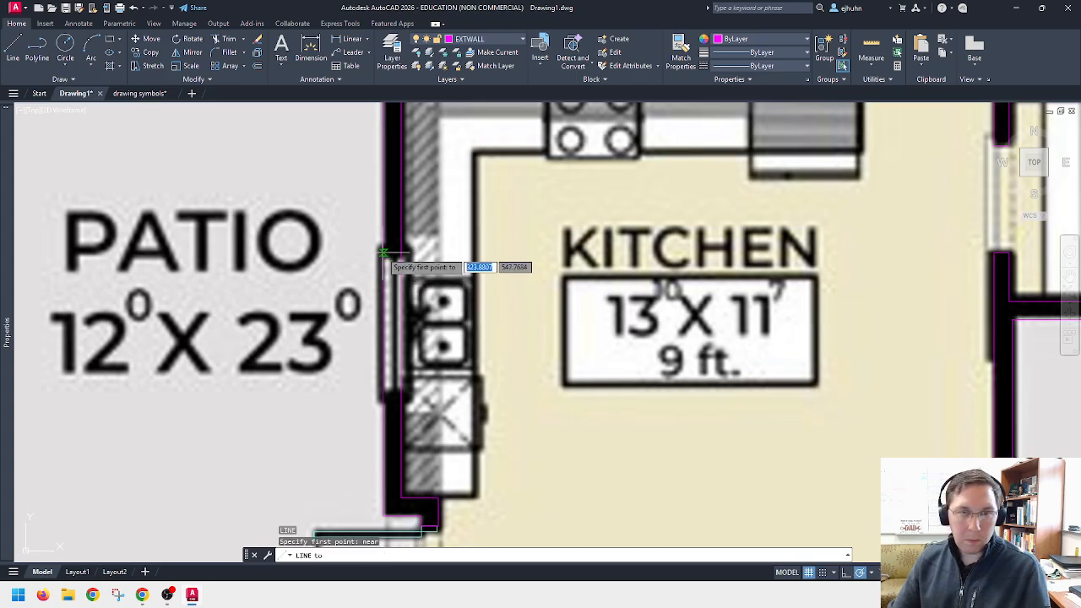
click(383, 252)
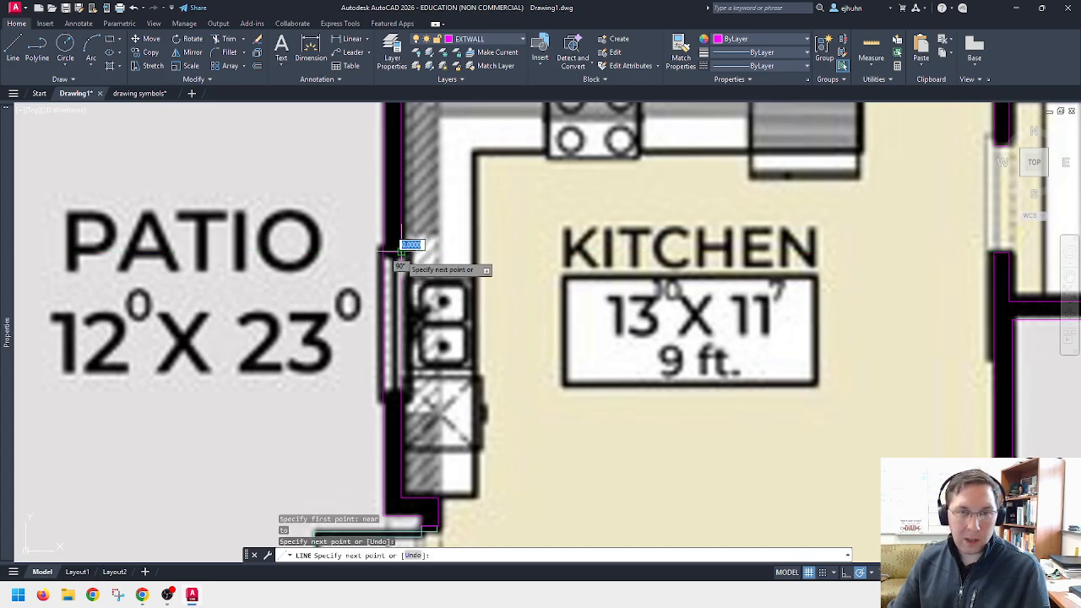
key(Escape)
text(o)
key(space)
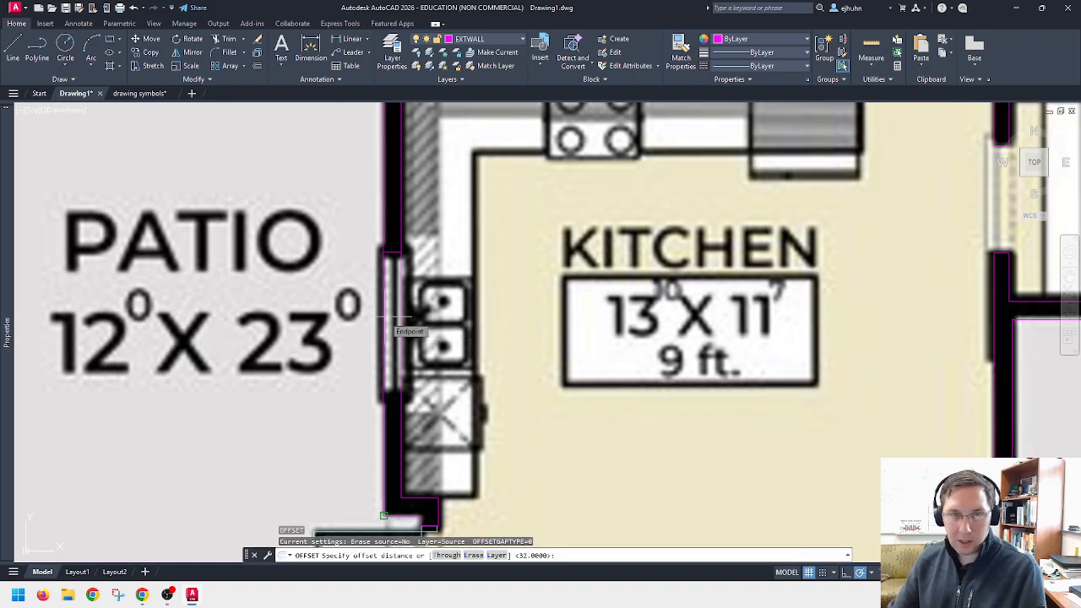
text(36)
key(Return)
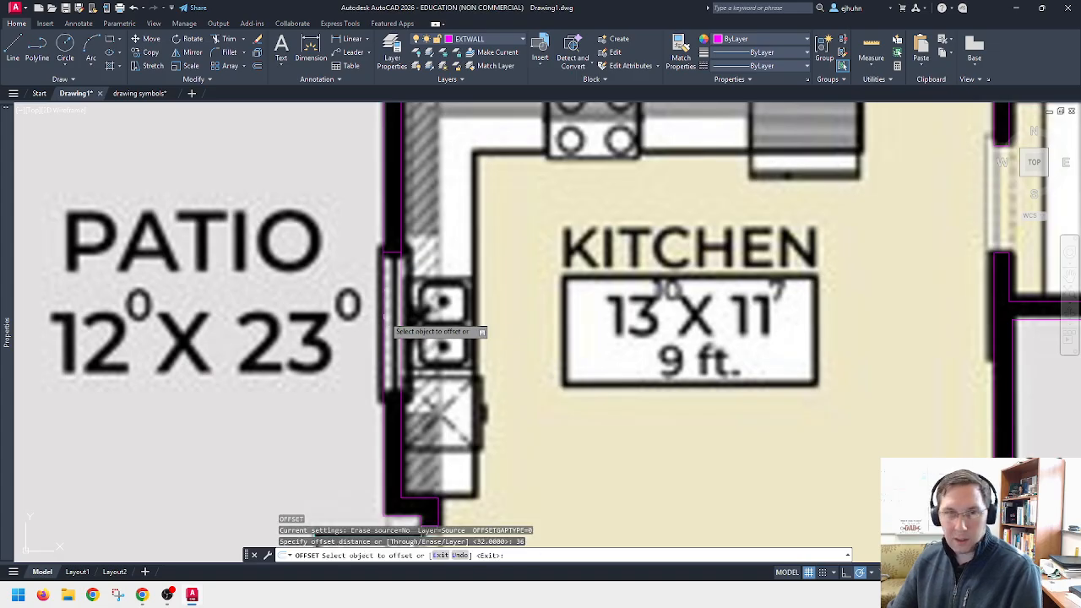
click(396, 251)
key(Escape)
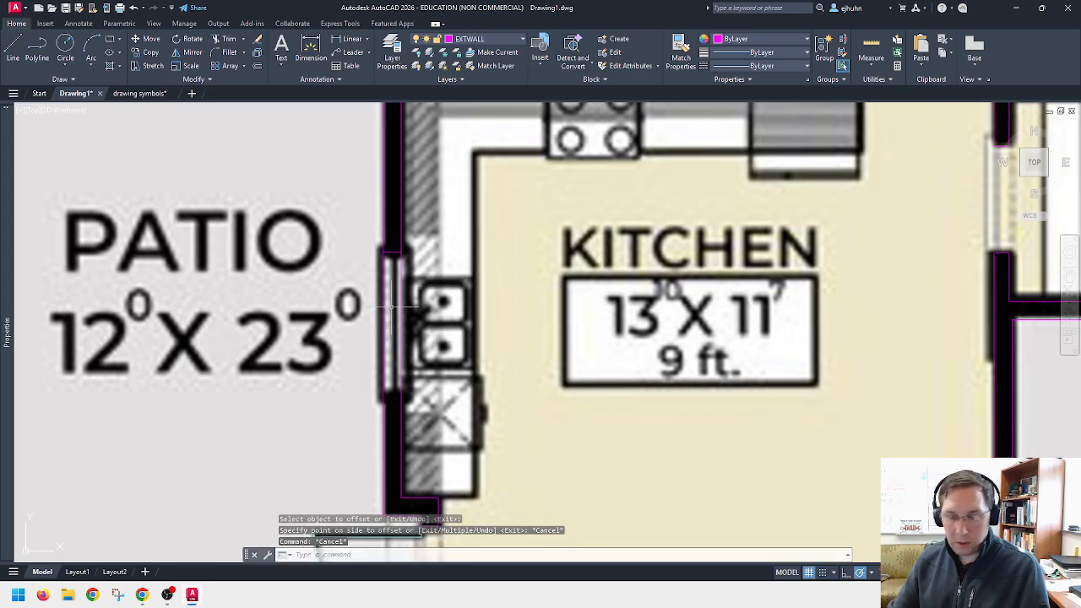
Step: Offset the kitchen window's north end line 48 to the south to mark the window's other end
text(o)
key(Return)
text(4)
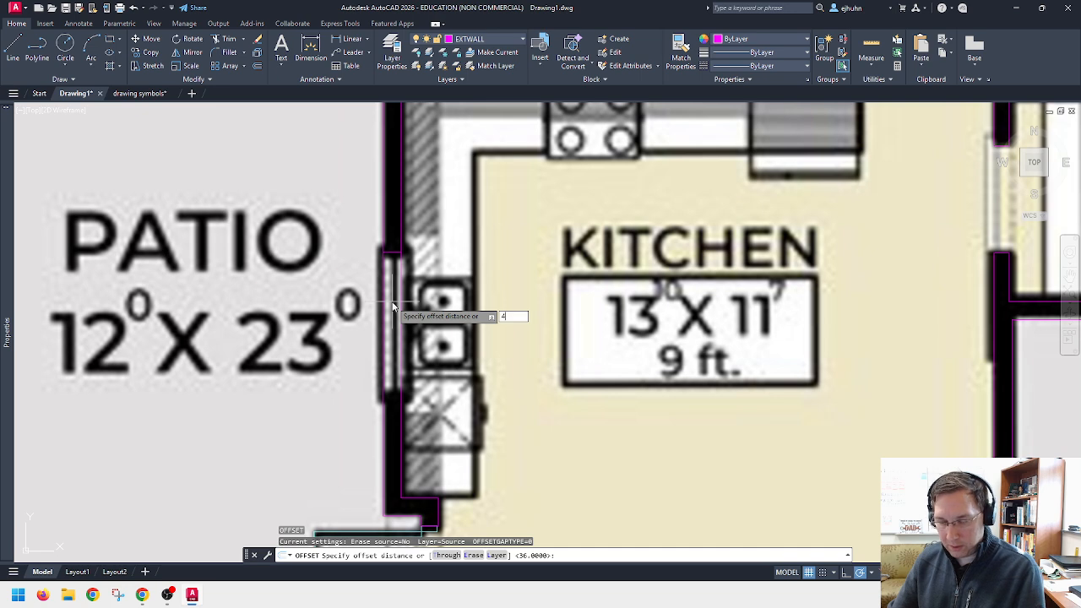
text(8)
key(Return)
click(390, 253)
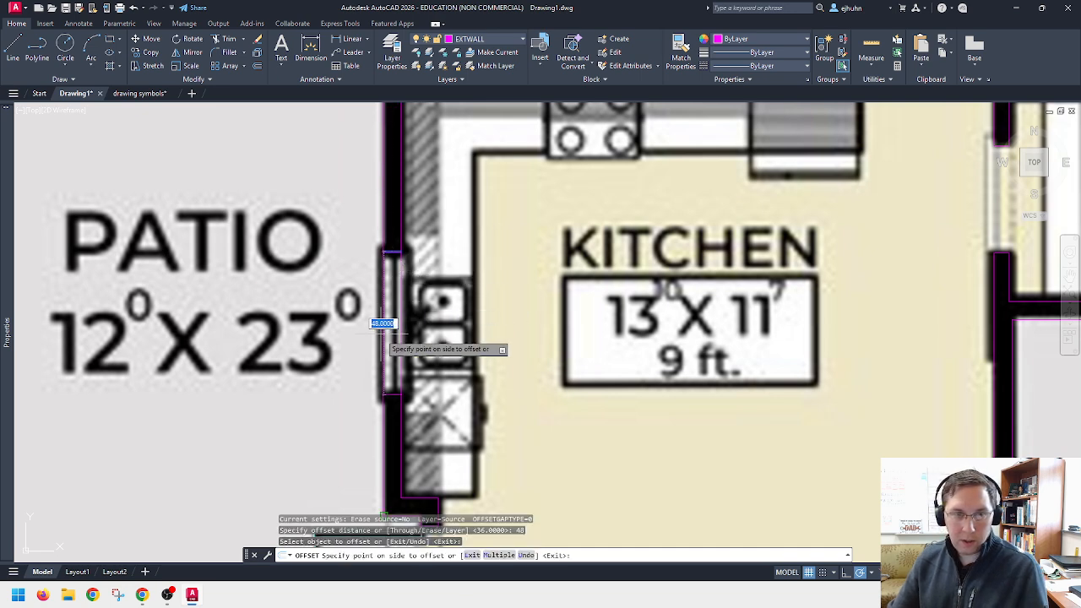
click(392, 329)
key(Escape)
Step: Draw the kitchen window's glass line from the south end line's midpoint to the north end line
text(l)
key(Return)
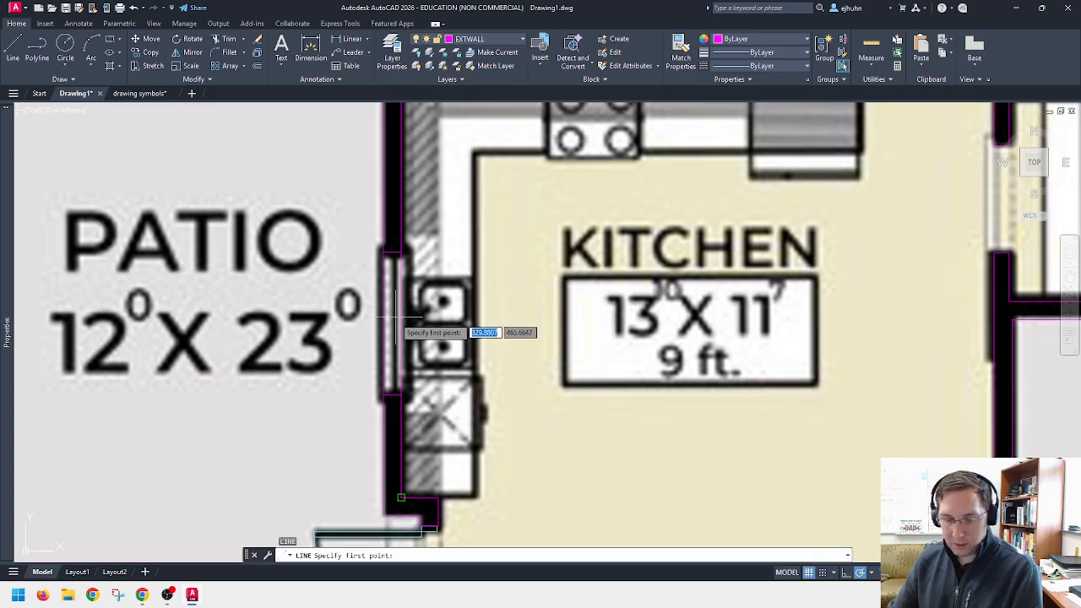
text(mid)
key(Return)
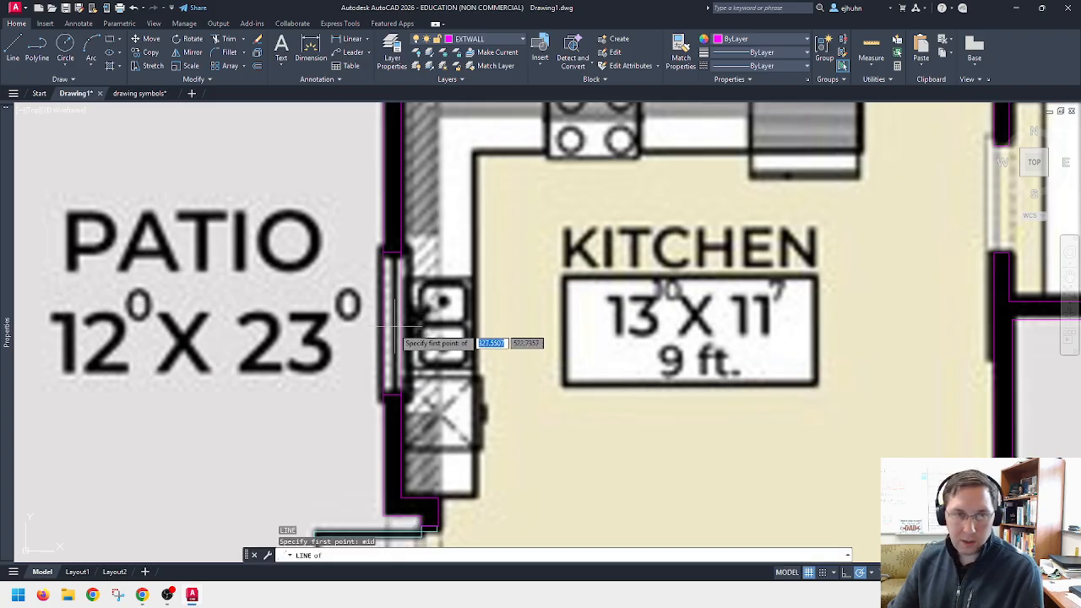
click(392, 394)
key(Escape)
Step: Draw a line across the living room's south wall at the double window's centre mullion, starting from a nearest point
scroll(391, 254, down, 5)
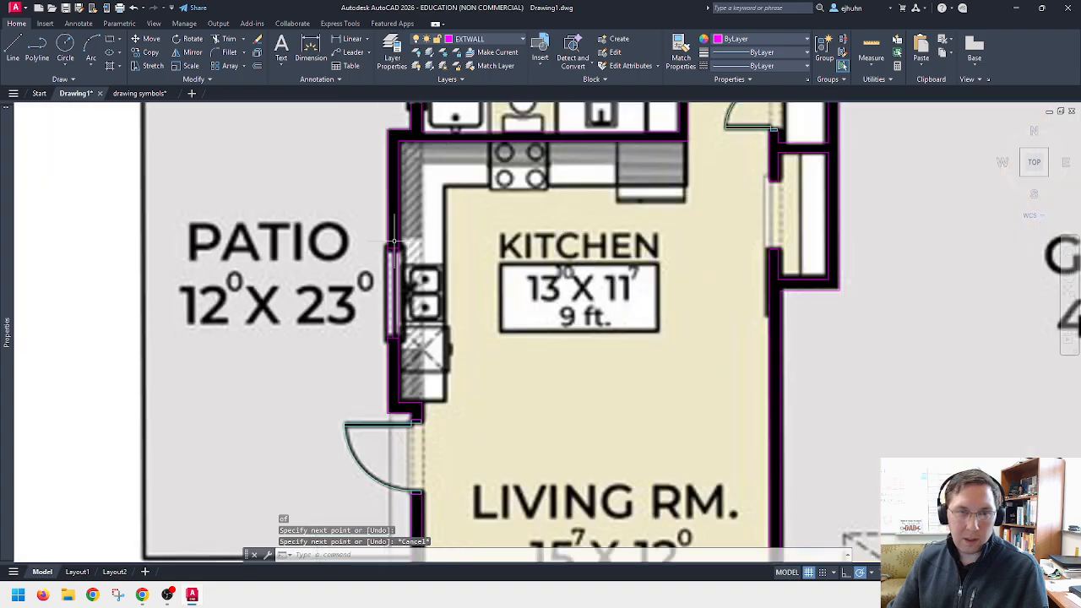
scroll(485, 392, up, 4)
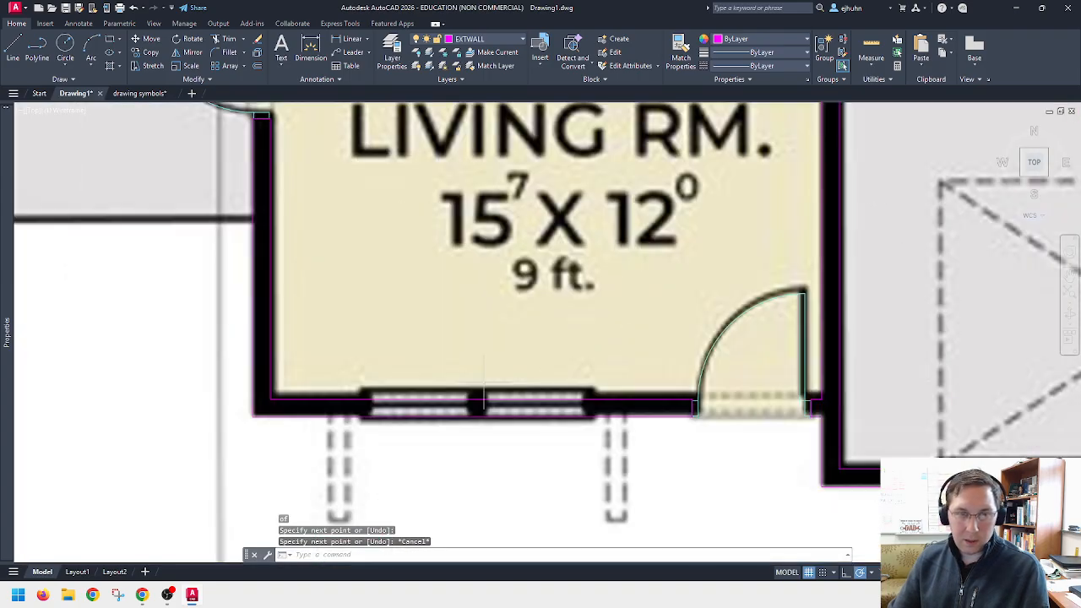
key(Return)
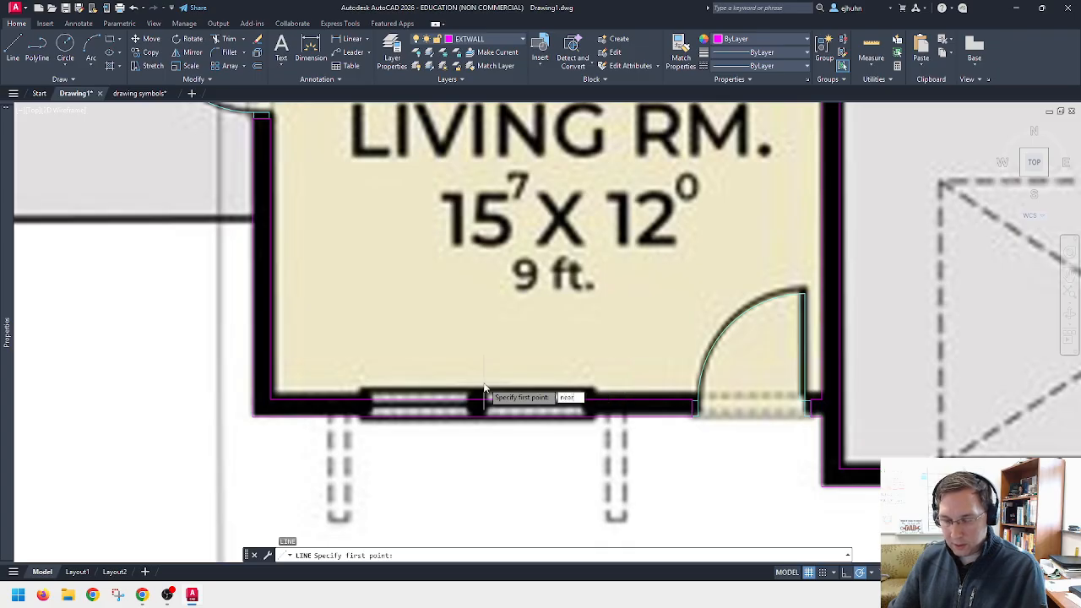
key(Return)
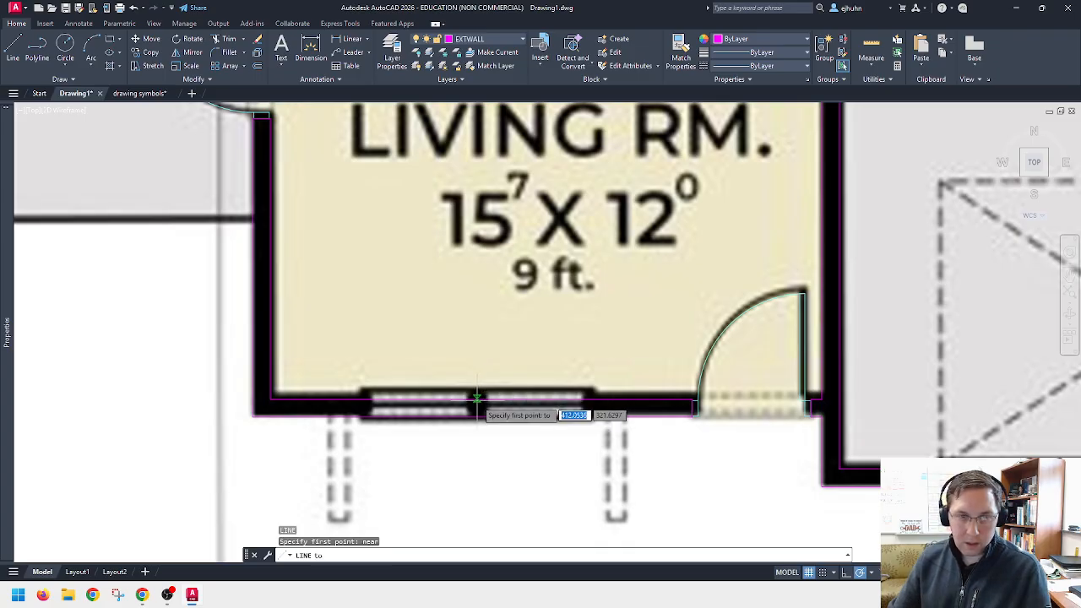
click(486, 404)
key(Escape)
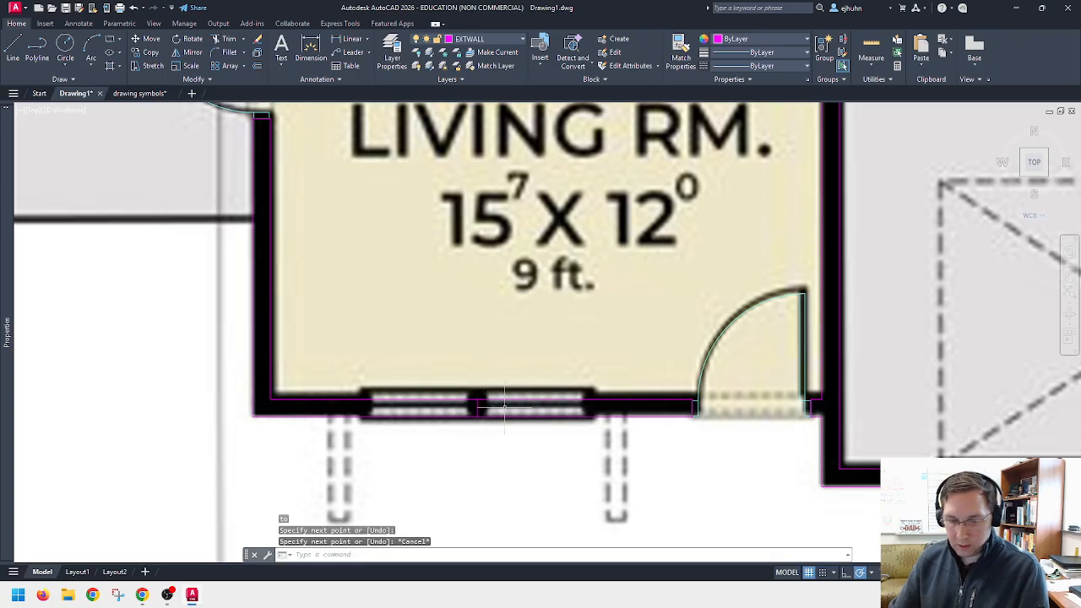
Step: Offset the living room window's mullion line 36 to the east and west to mark the two ends of the double window
text(o)
key(Return)
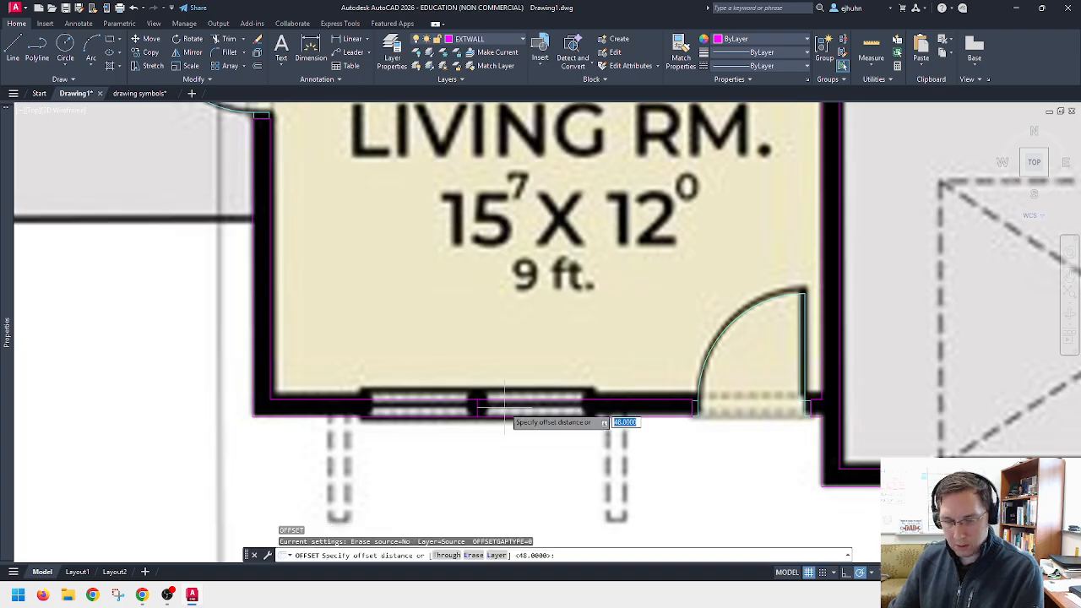
key(Return)
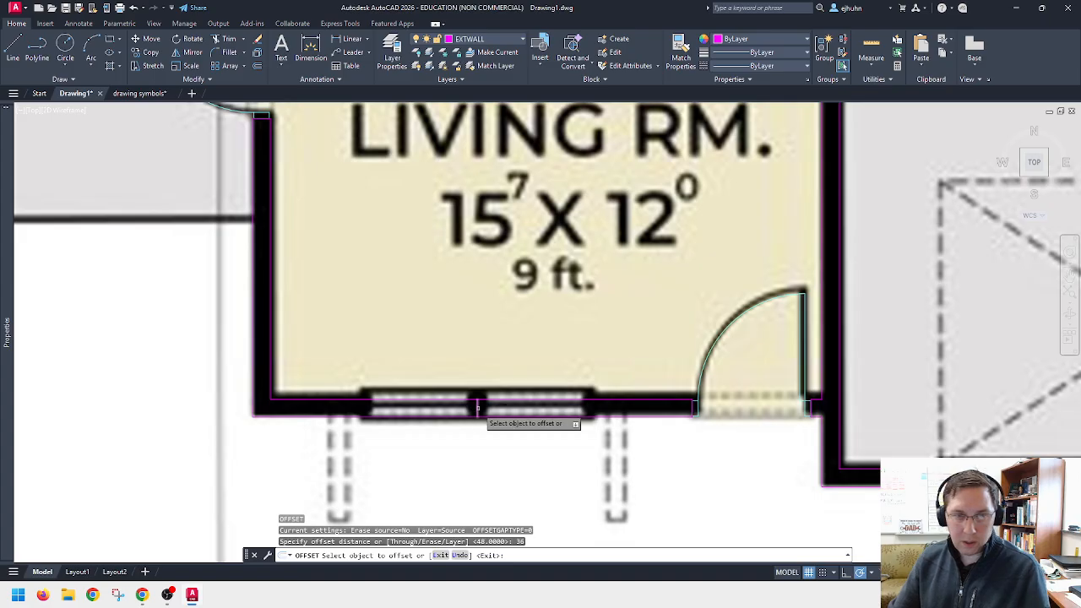
click(478, 408)
click(477, 412)
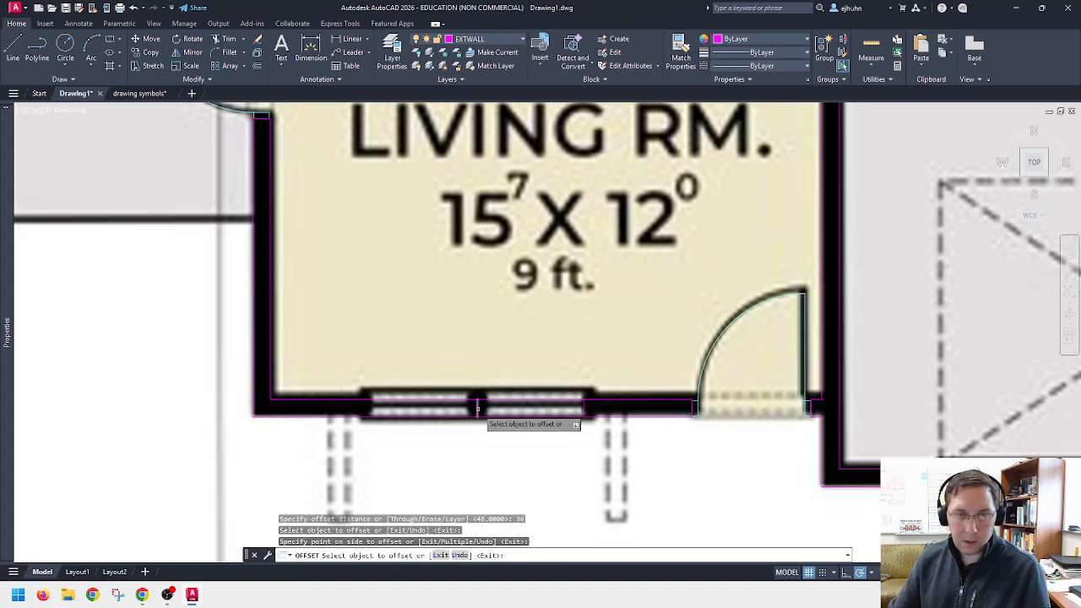
key(Return)
Step: Draw the living room window's glass line from the west end line's midpoint through the mullion to the east end line
key(l)
key(Return)
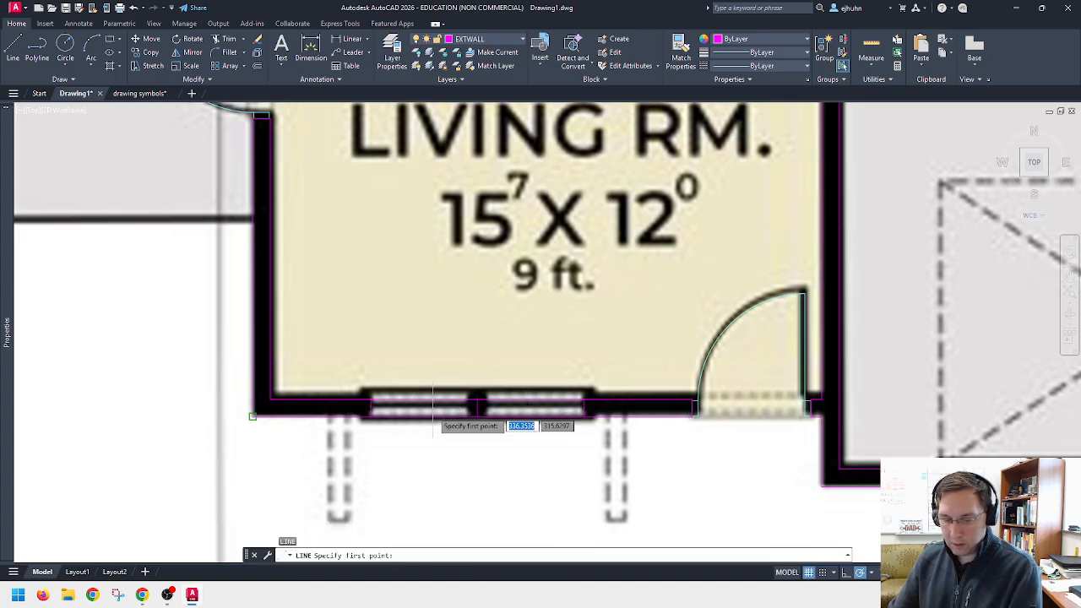
text(mid)
key(Return)
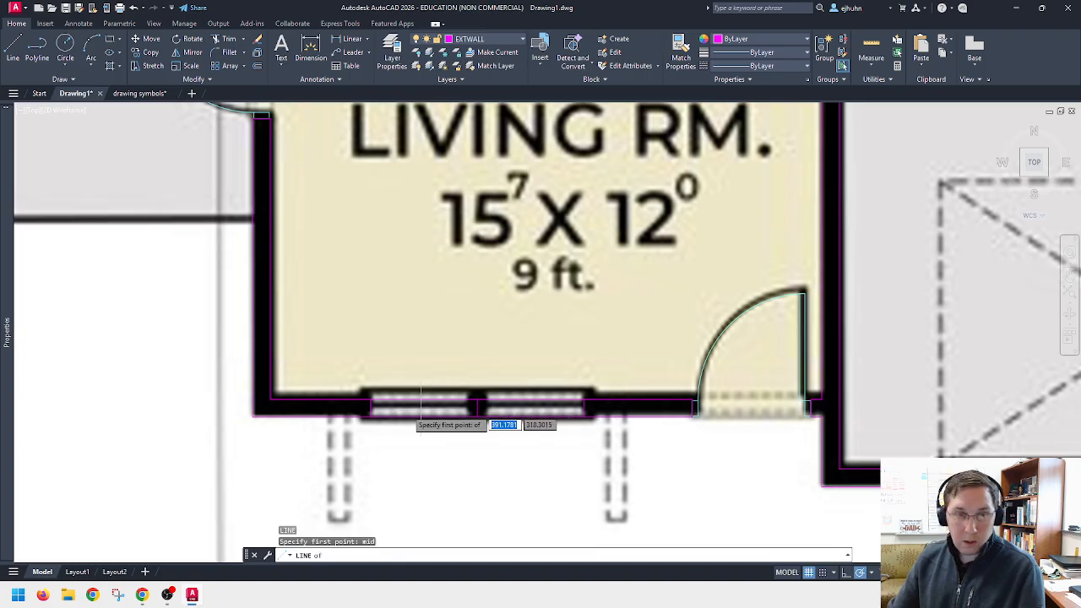
click(369, 412)
click(477, 411)
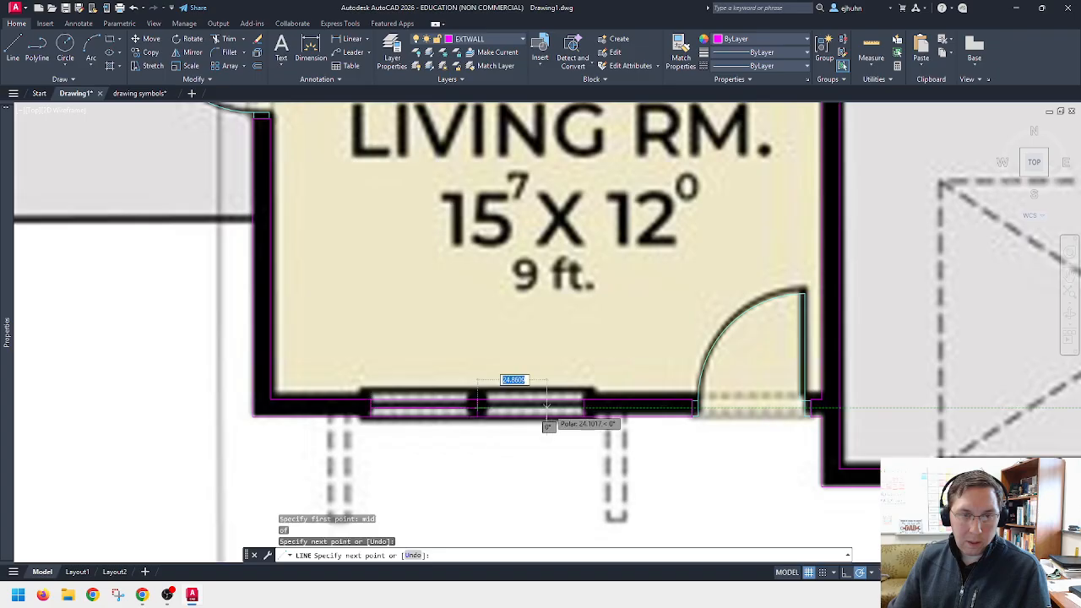
click(584, 408)
key(Escape)
Step: Draw a line across the garage's south wall at the double window's centre mullion, starting from a nearest point
scroll(501, 385, down, 6)
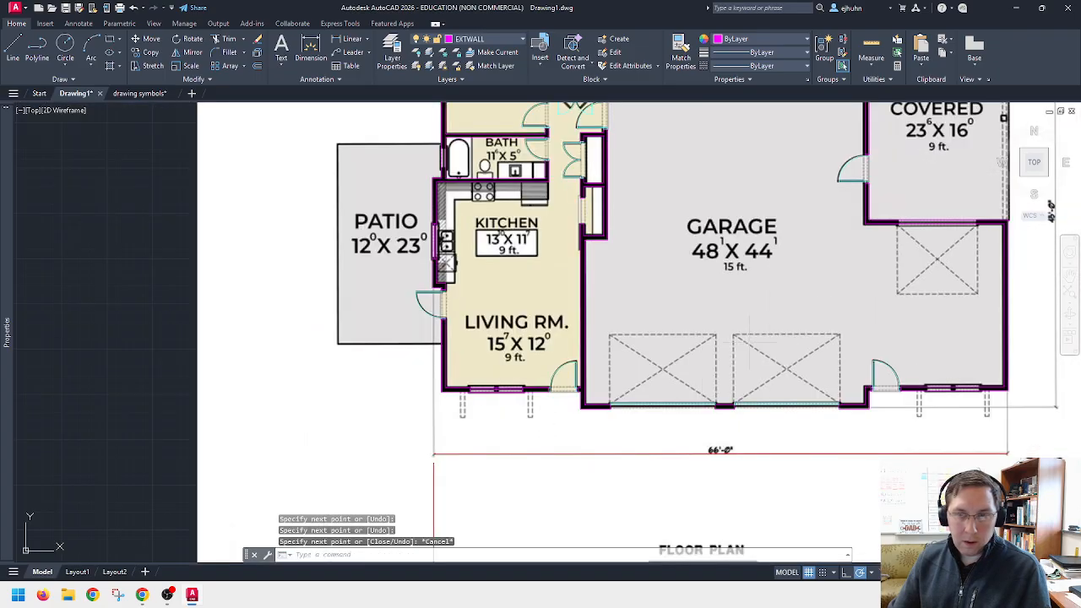
mouse_move(801, 271)
middle_down()
mouse_move(721, 406)
mouse_move(712, 335)
mouse_move(717, 367)
middle_up()
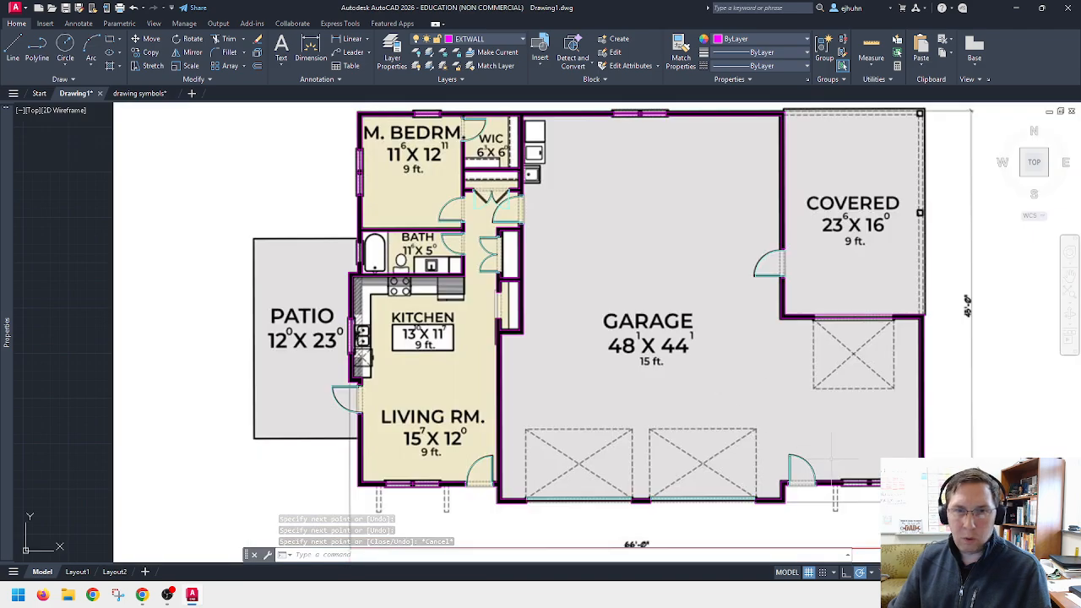
scroll(811, 397, up, 4)
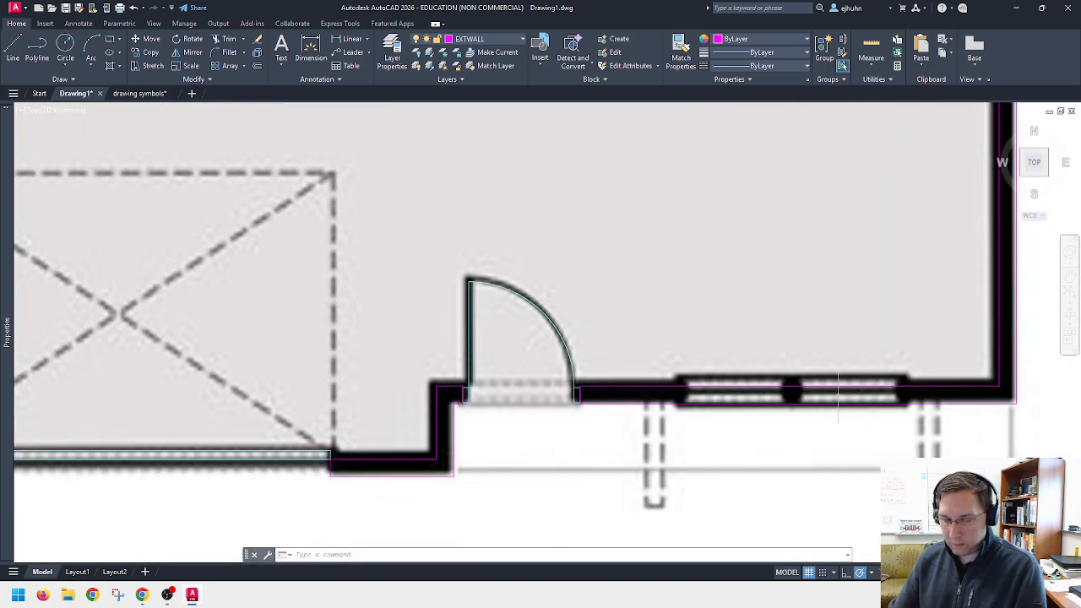
text(l)
key(Return)
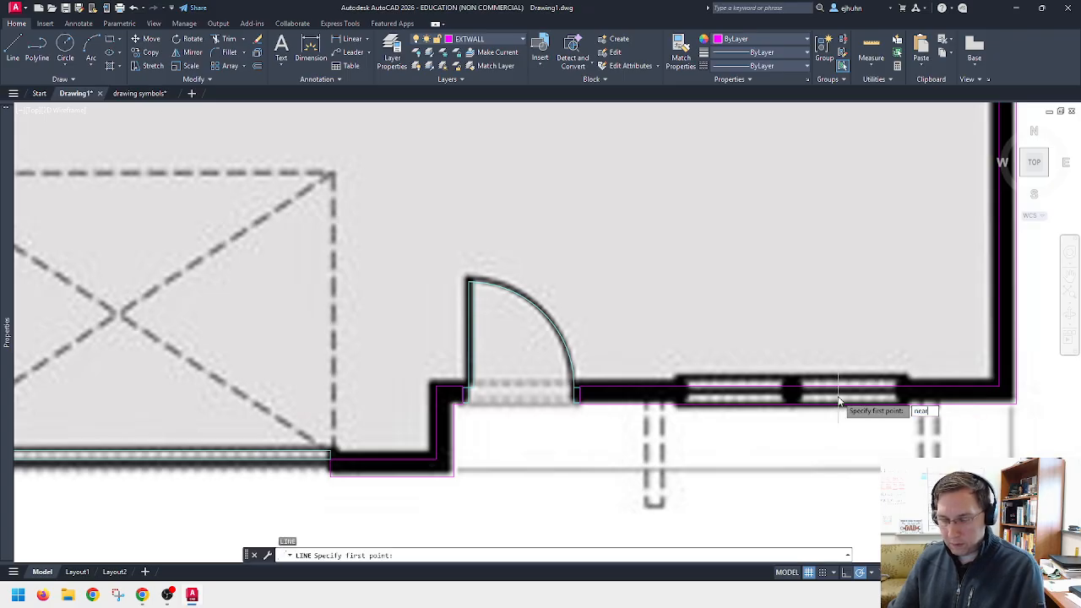
text(near)
key(Return)
click(792, 413)
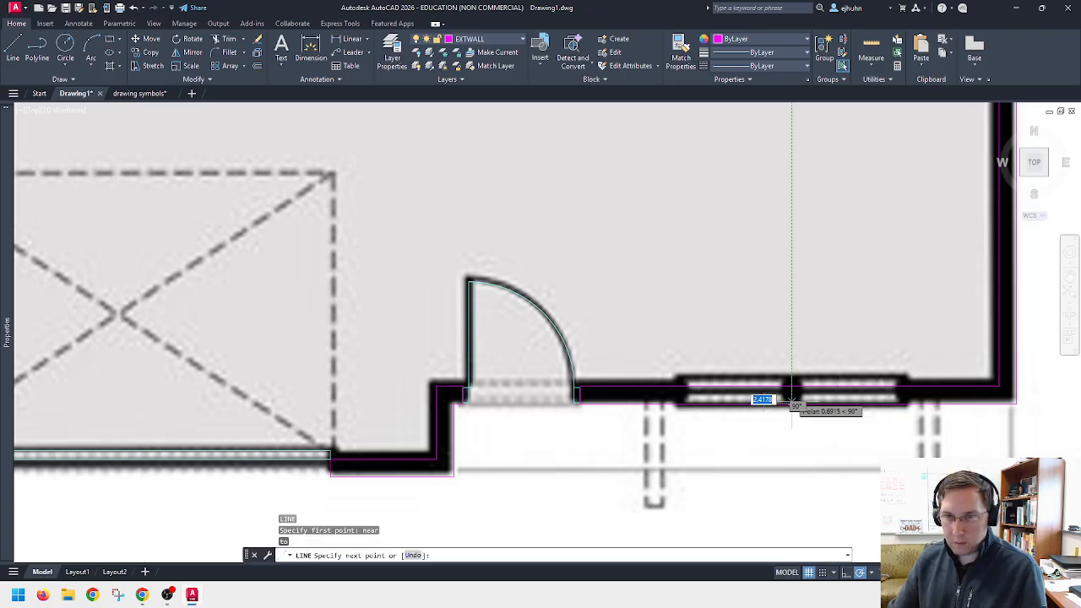
click(792, 387)
key(Escape)
Step: Offset the garage's south window mullion line 36 to the east and west to mark both window ends
text(o)
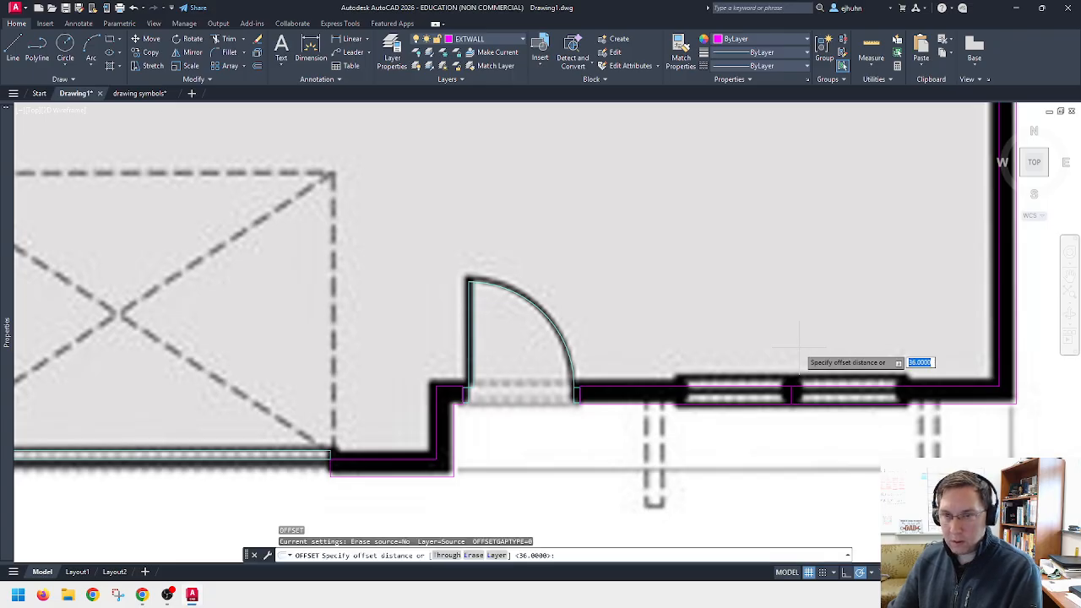
key(Return)
key(Return)
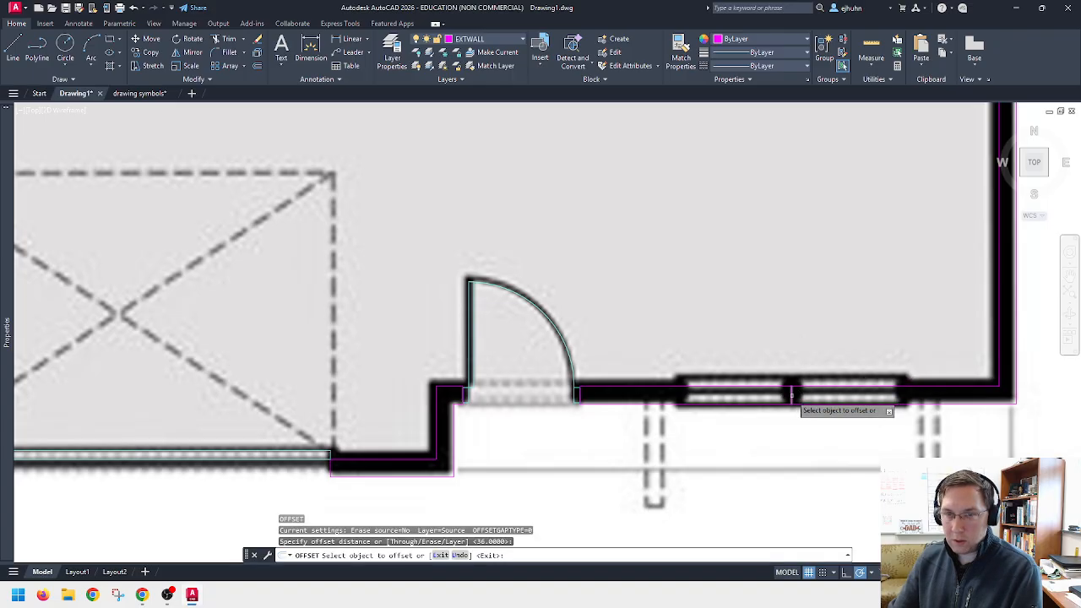
click(793, 394)
click(792, 395)
key(Return)
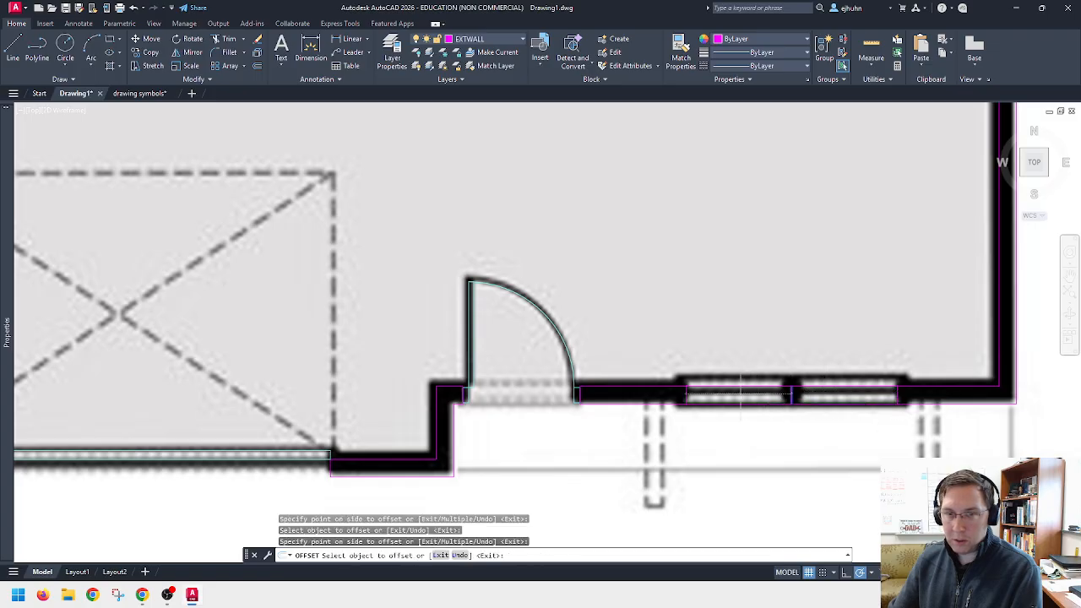
Step: Draw the garage's south window glass line from the west end line's midpoint through the mullion to the east end line
text(l)
key(Return)
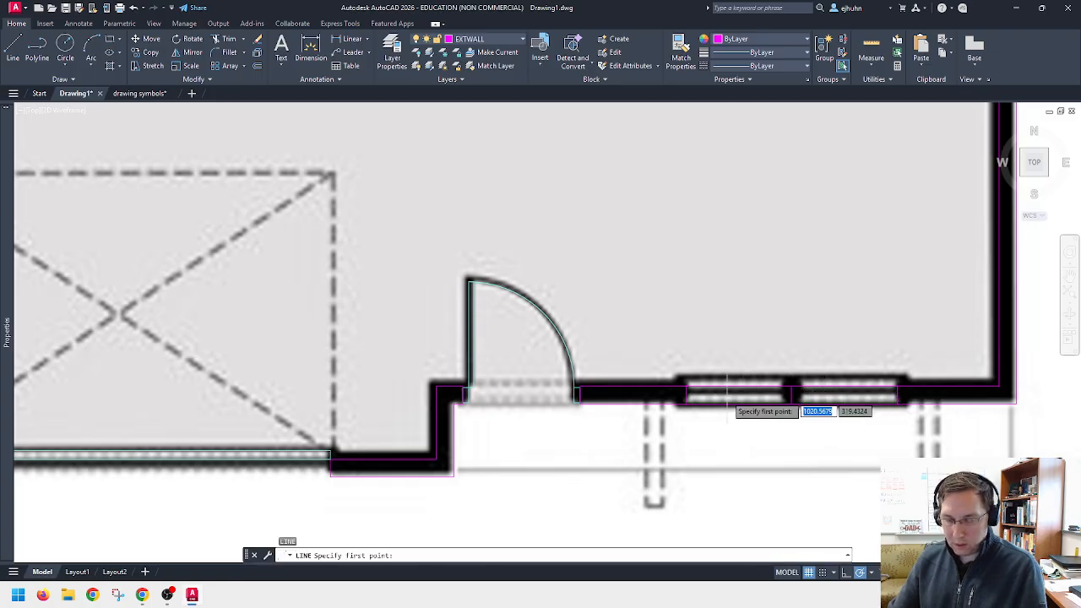
text(mid)
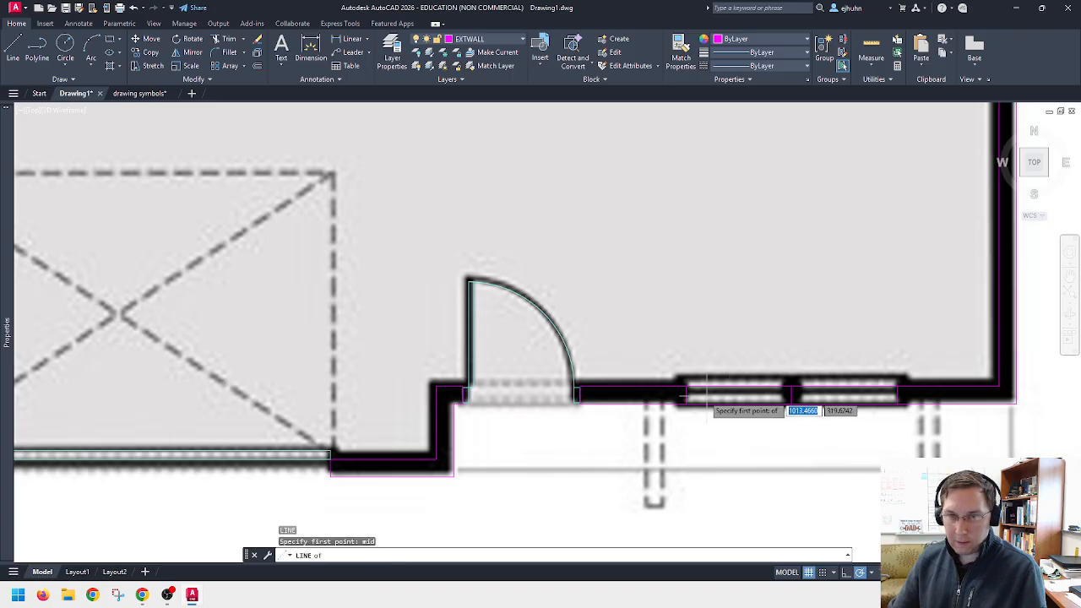
key(Return)
click(686, 390)
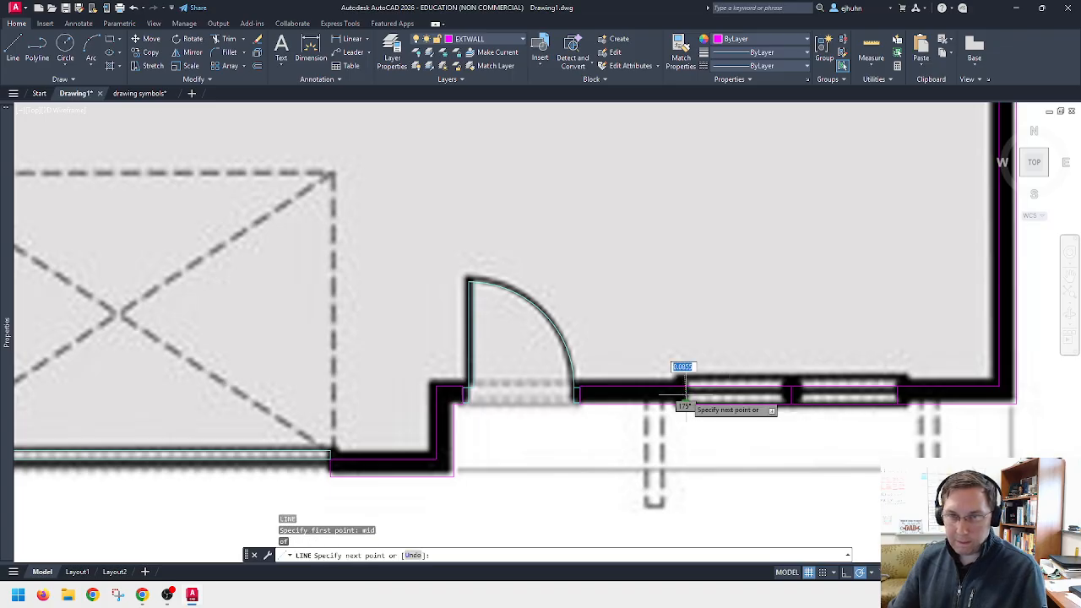
click(791, 391)
key(Return)
key(Escape)
scroll(884, 393, down, 8)
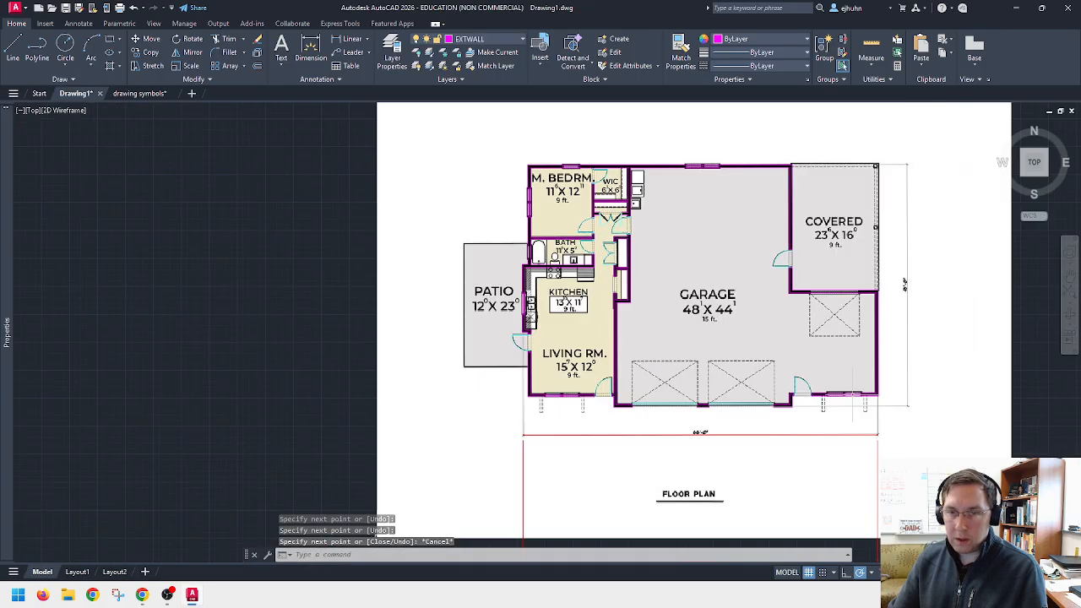
Step: Turn off layer 0 to hide the reference image behind the traced floor plan
click(477, 40)
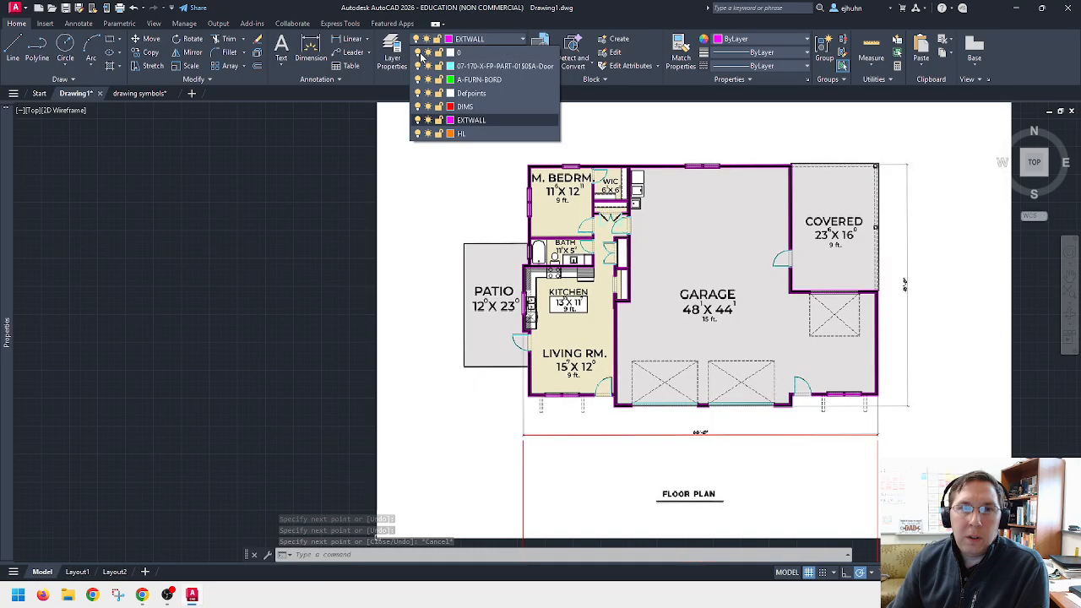
click(417, 66)
middle_drag(731, 336, 687, 332)
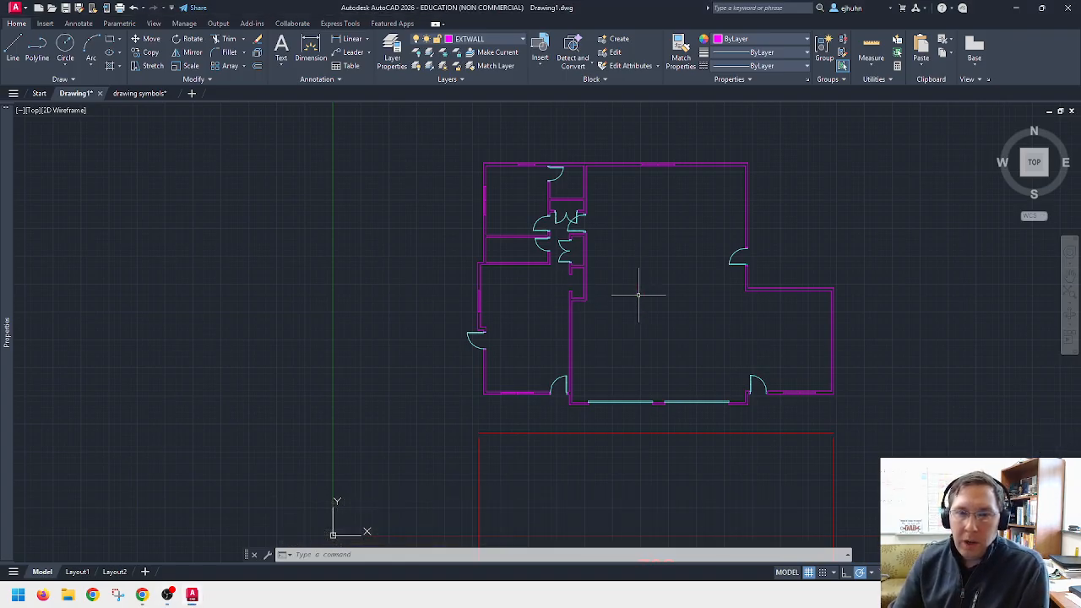
mouse_move(654, 265)
middle_down()
mouse_move(623, 282)
mouse_move(627, 302)
middle_up()
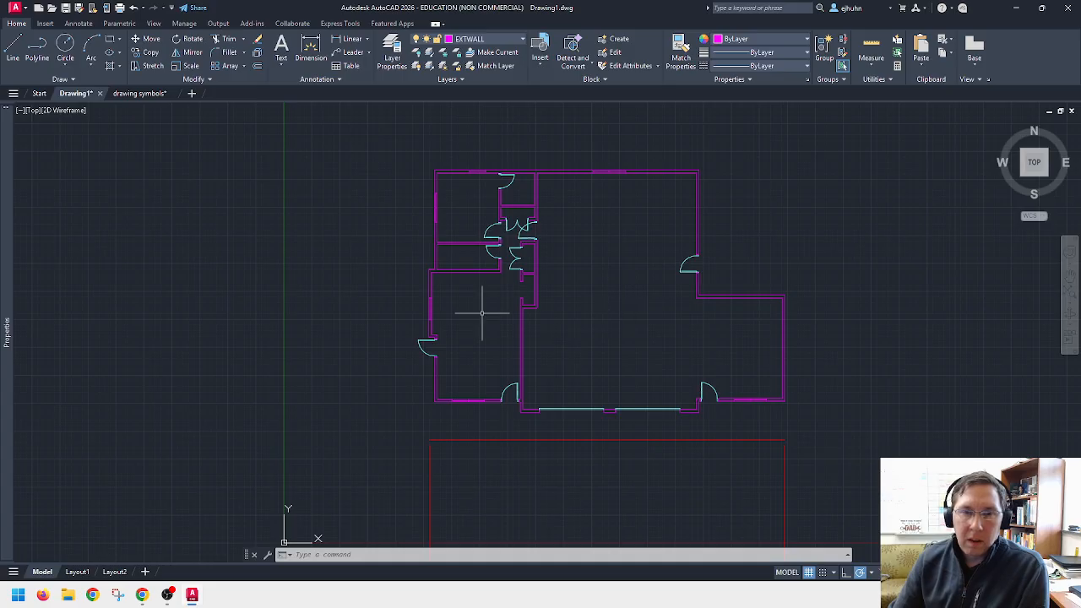
scroll(505, 311, up, 3)
scroll(620, 312, down, 1)
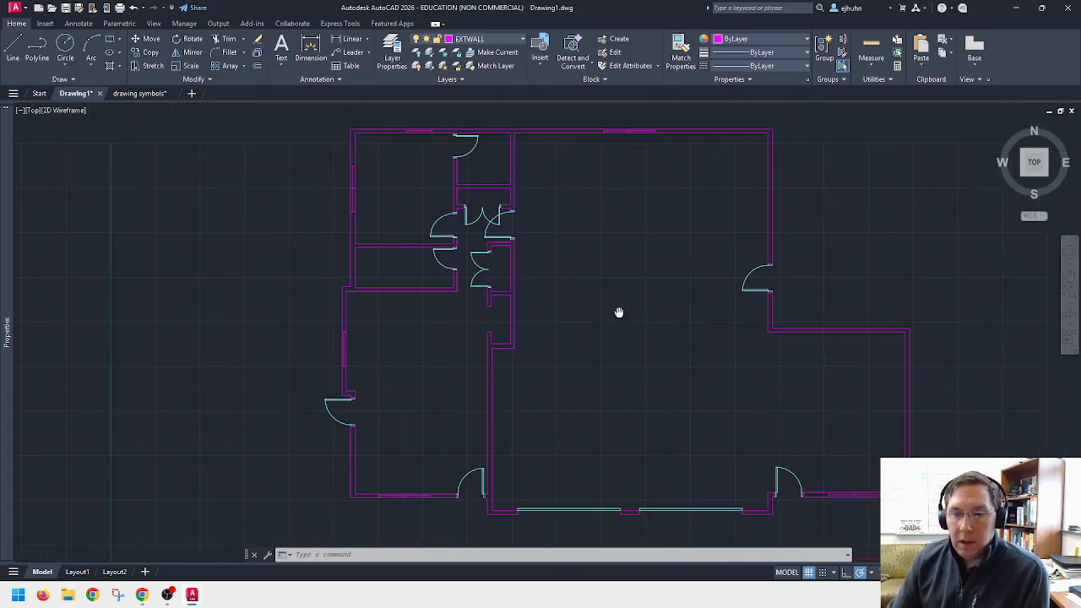
middle_drag(620, 311, 615, 320)
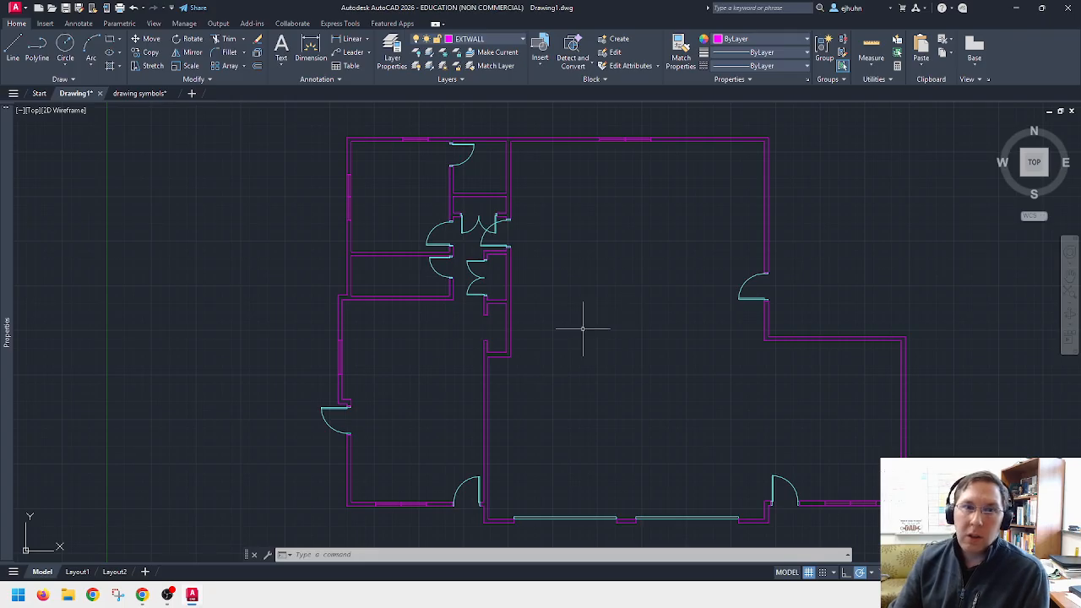
middle_drag(583, 329, 583, 314)
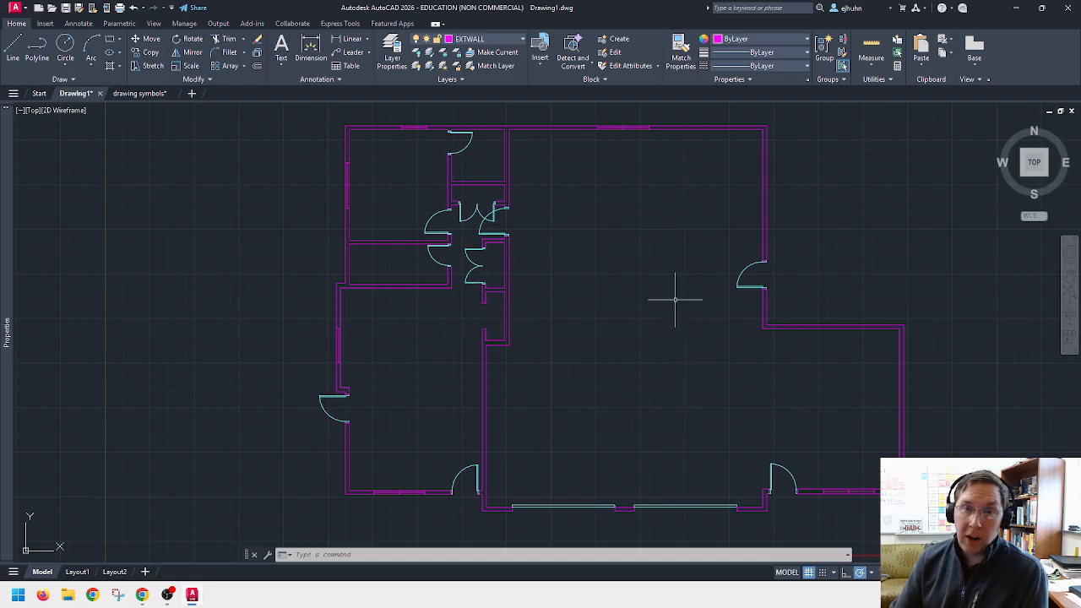
Step: Inspect the properties of the short garage wall line just south of the east door
click(538, 373)
click(672, 223)
click(668, 224)
click(692, 284)
click(650, 340)
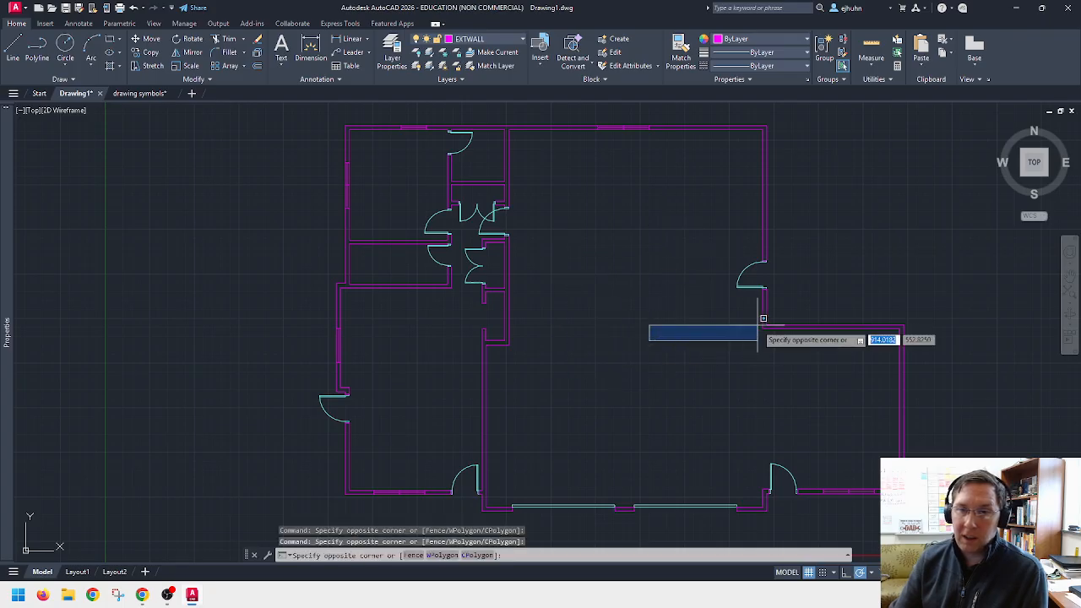
click(759, 312)
click(763, 309)
mouse_move(8, 259)
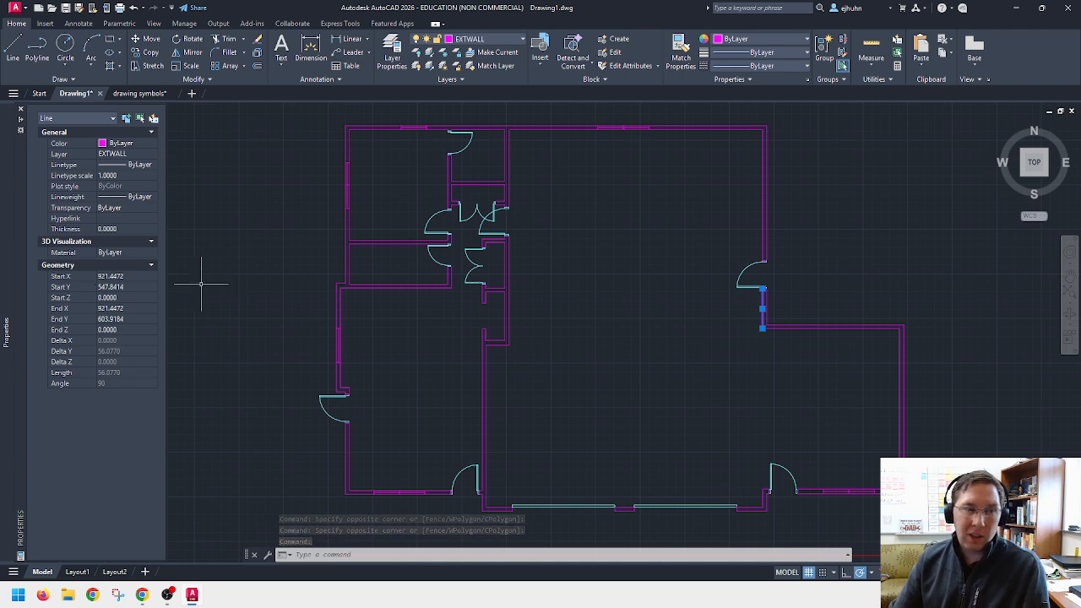
key(Escape)
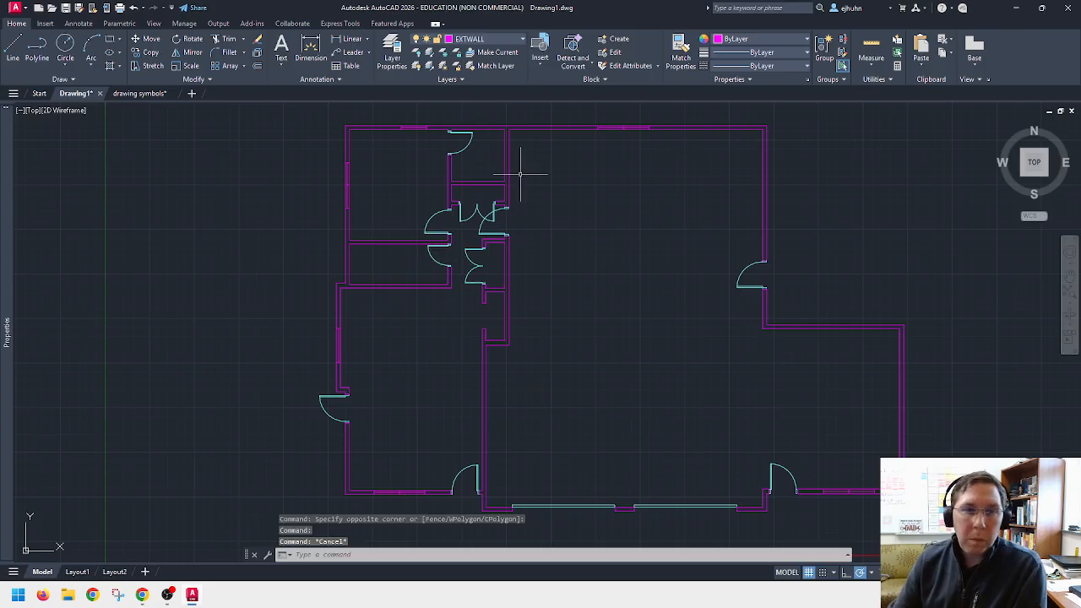
Step: Make HL the current layer and trace the garage's inner wall faces with a polyline back to its starting corner
click(476, 42)
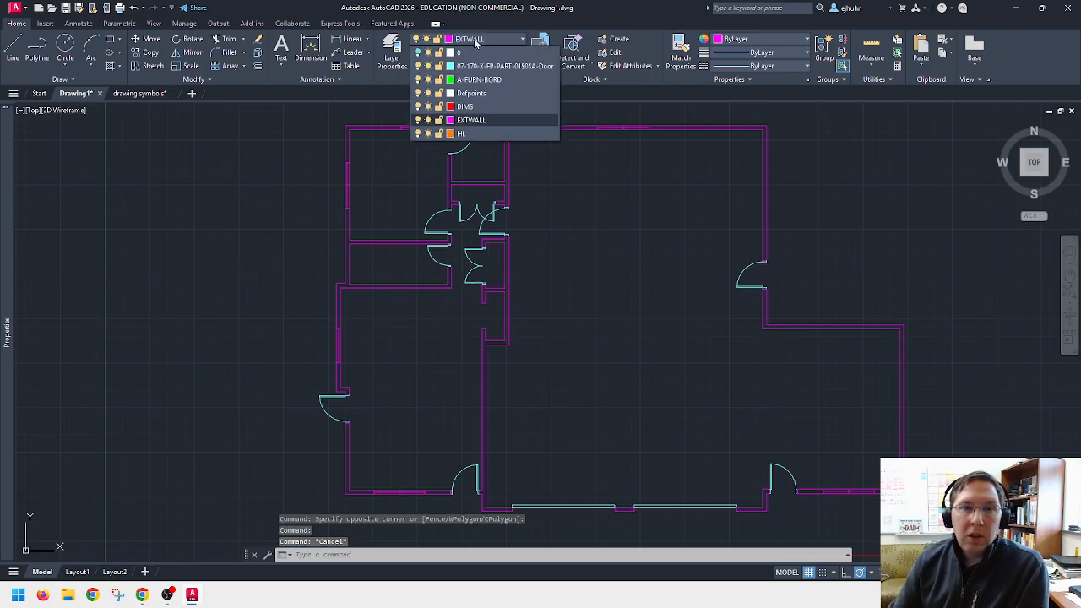
click(482, 133)
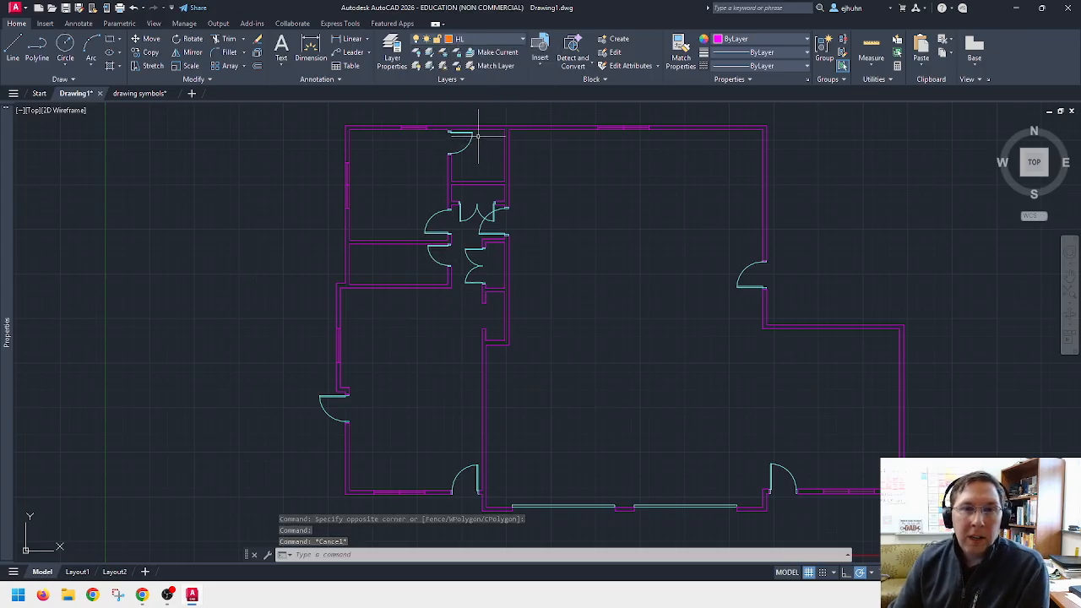
click(37, 46)
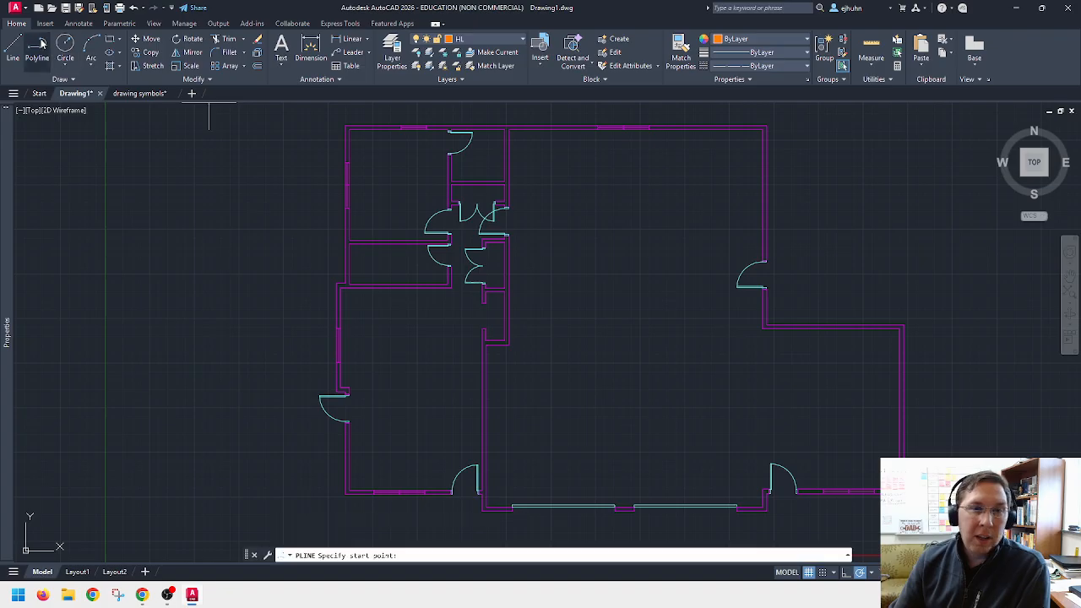
click(510, 131)
click(507, 347)
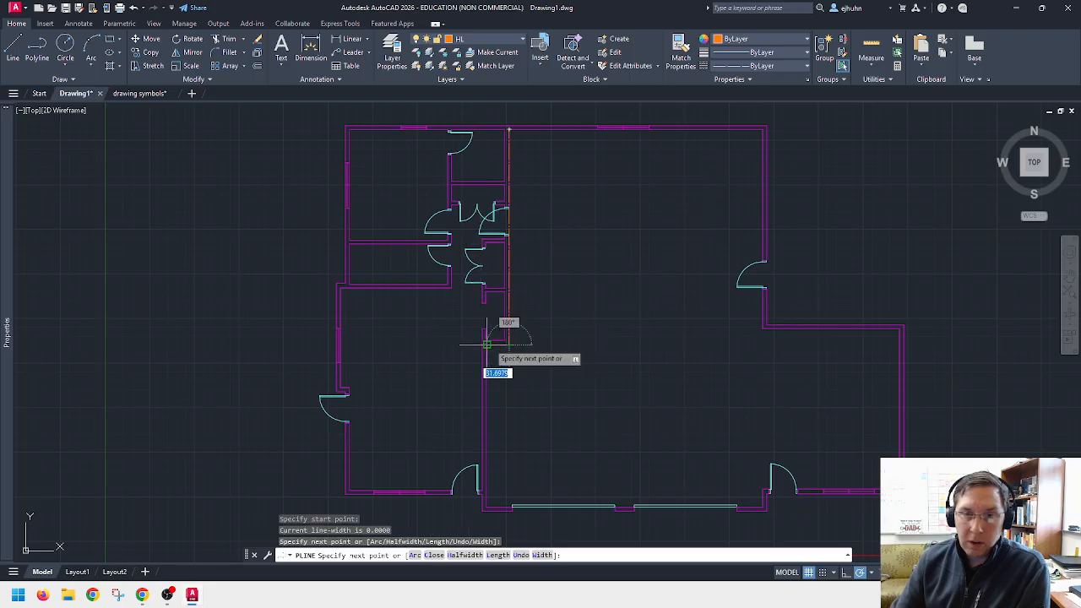
click(487, 346)
click(485, 507)
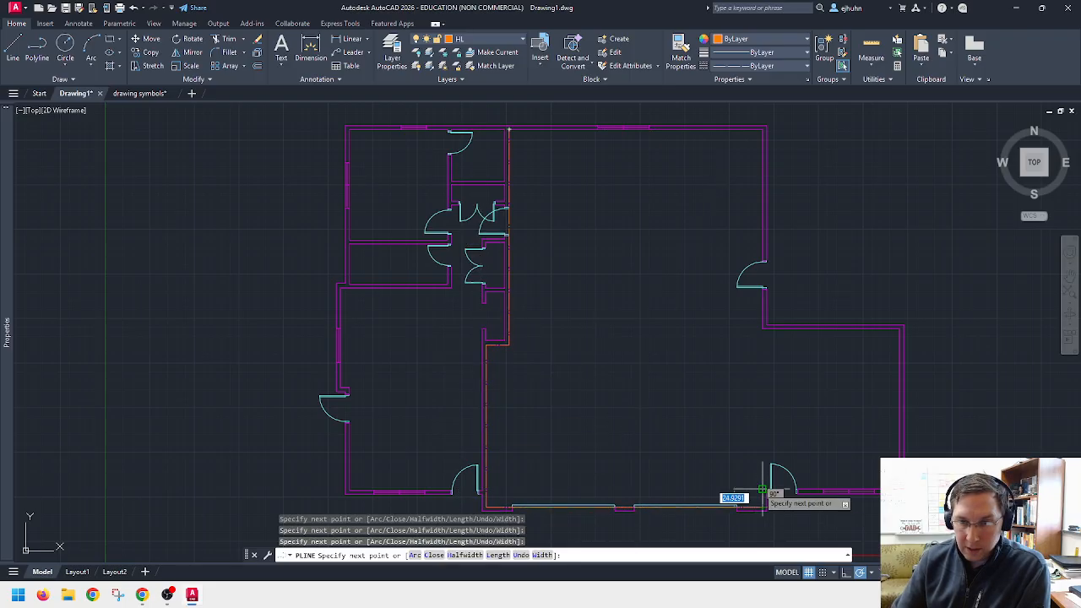
click(764, 508)
click(903, 491)
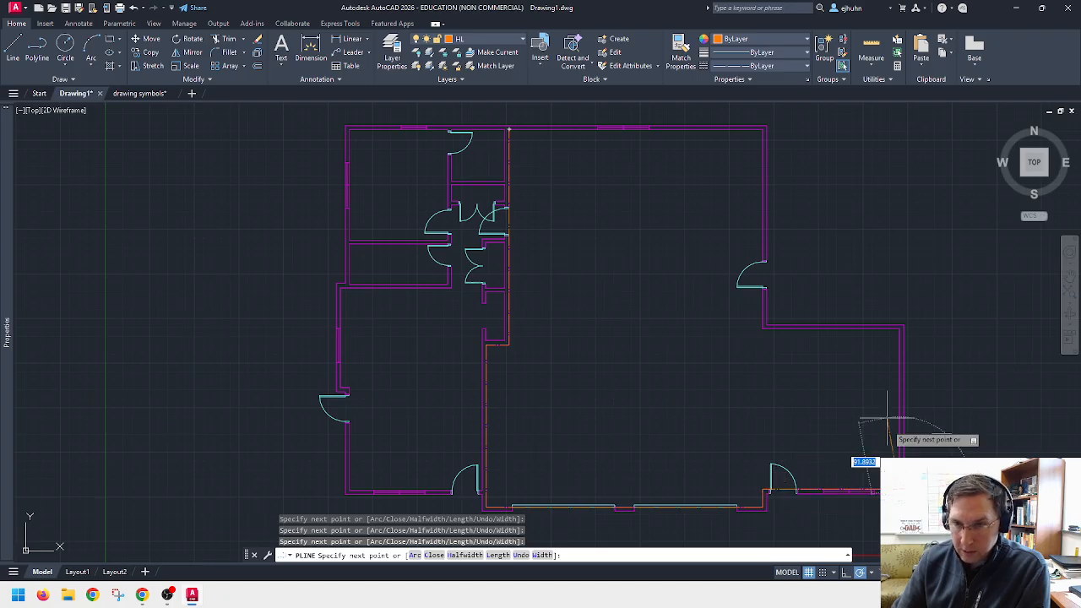
click(902, 328)
click(765, 326)
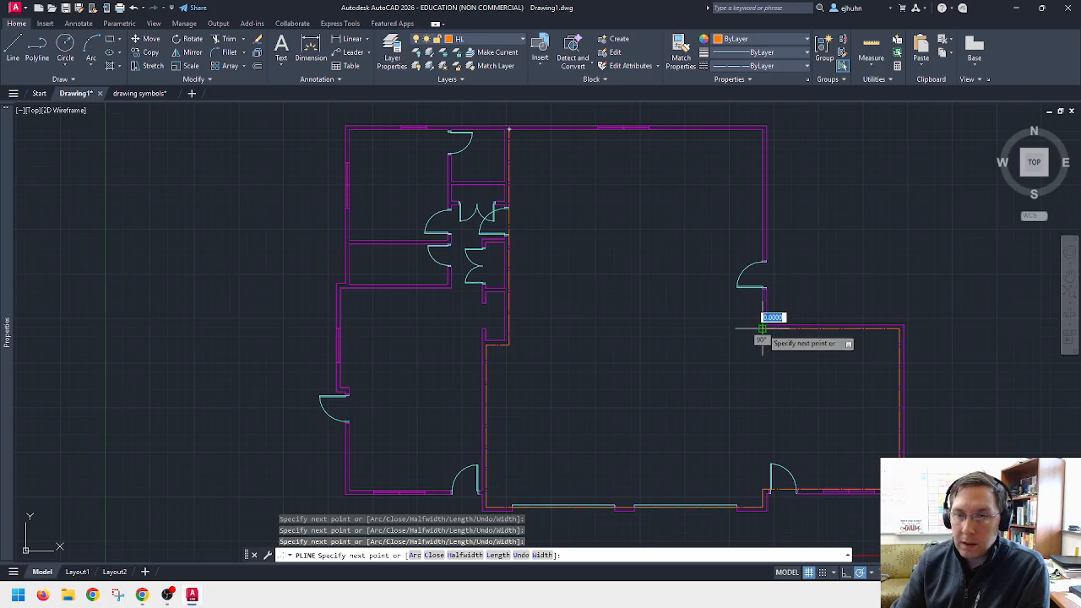
click(763, 129)
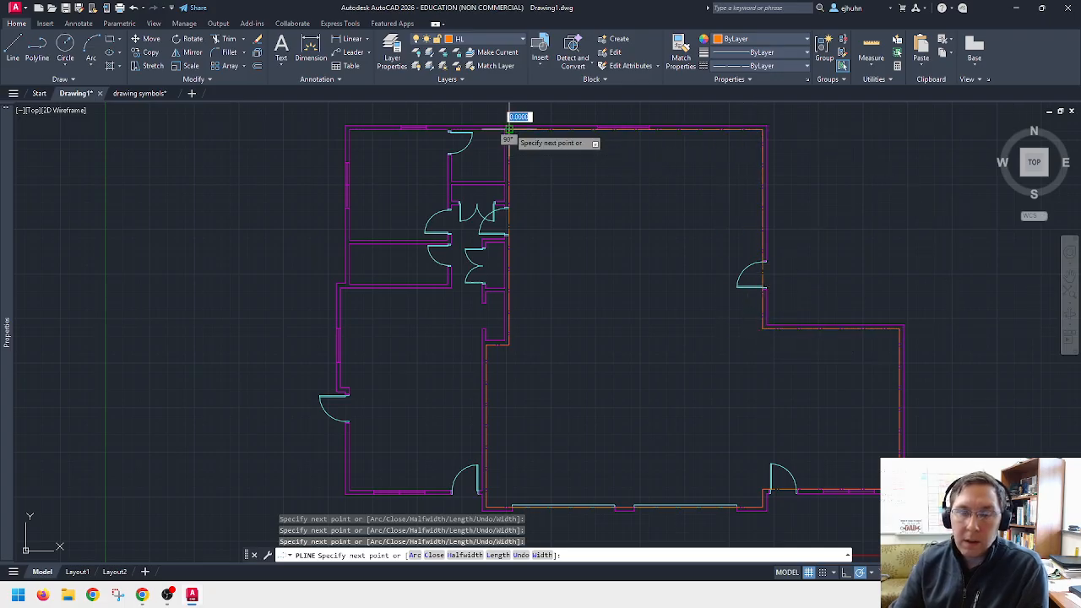
key(Escape)
Step: Check the area of the garage outline polyline in its properties
click(763, 273)
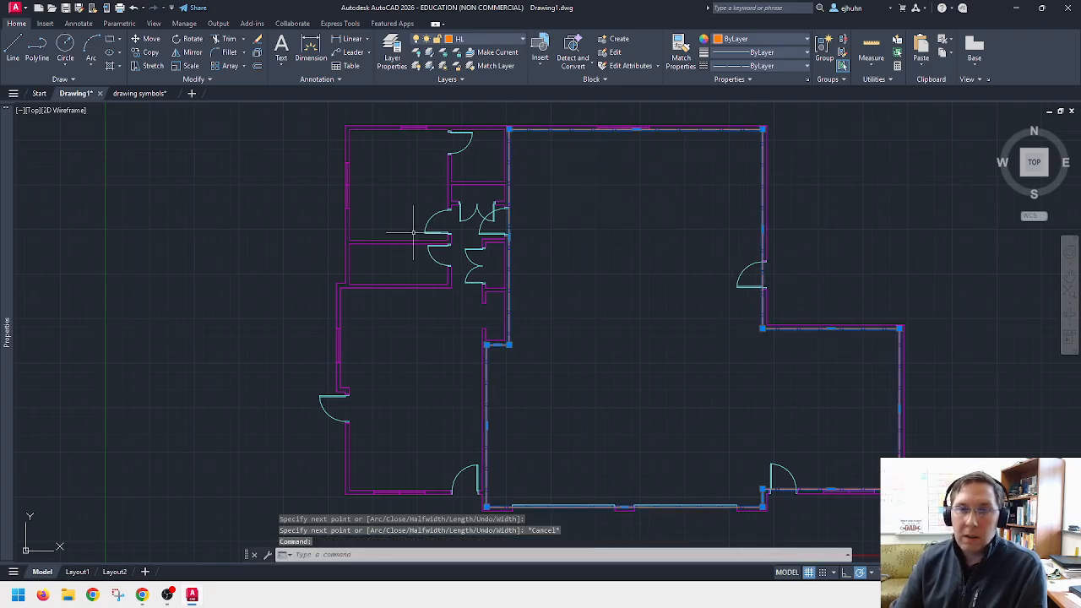
mouse_move(2, 221)
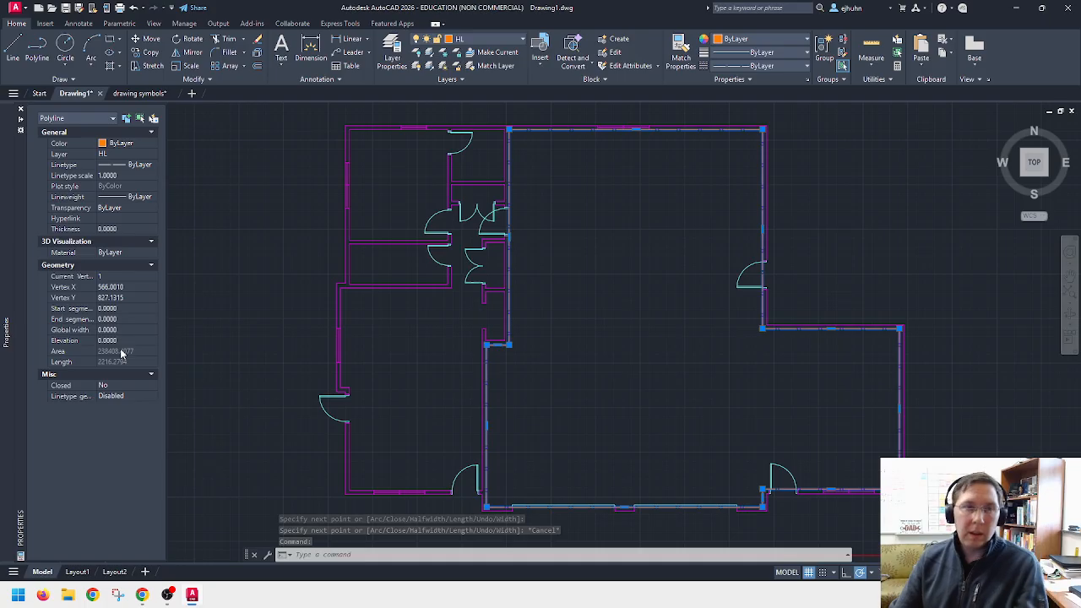
key(Escape)
key(Escape)
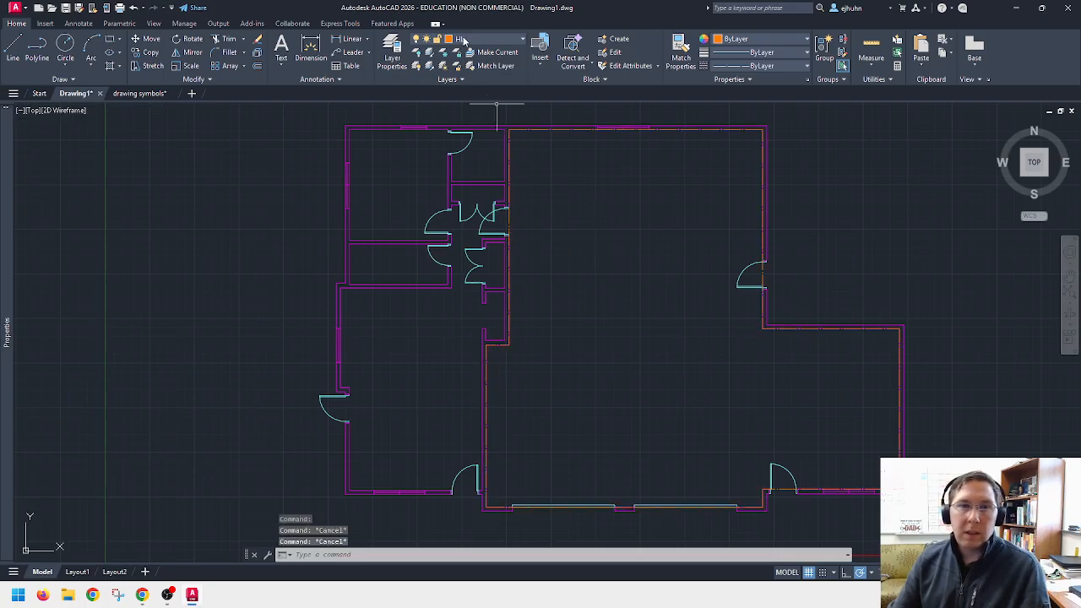
Step: Make DIMS the current layer and place a multiline text label GARAGE with text height 20 inside the garage
click(463, 41)
click(473, 107)
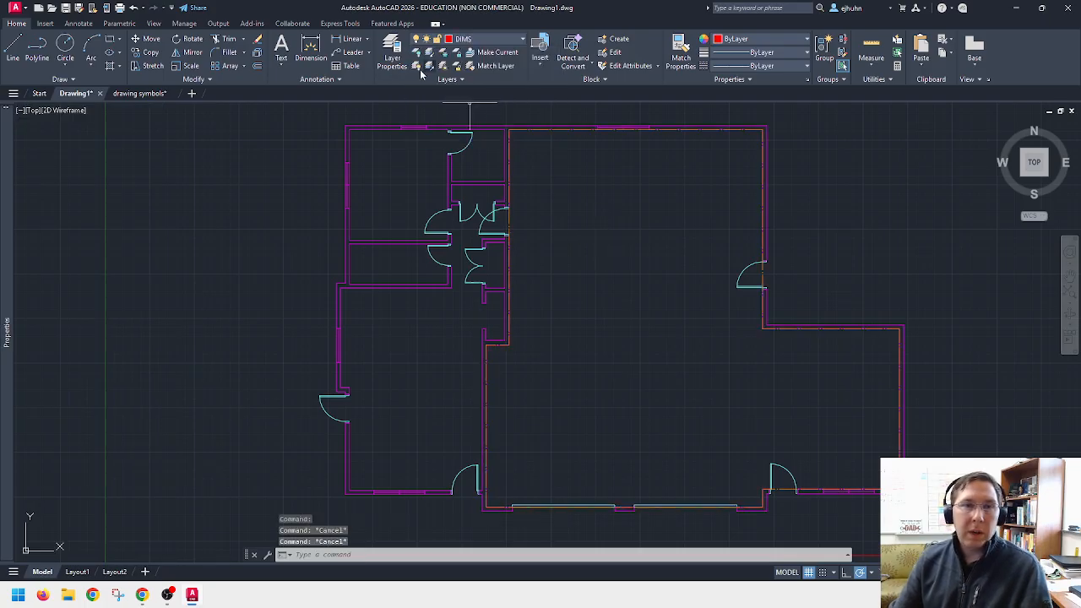
click(282, 47)
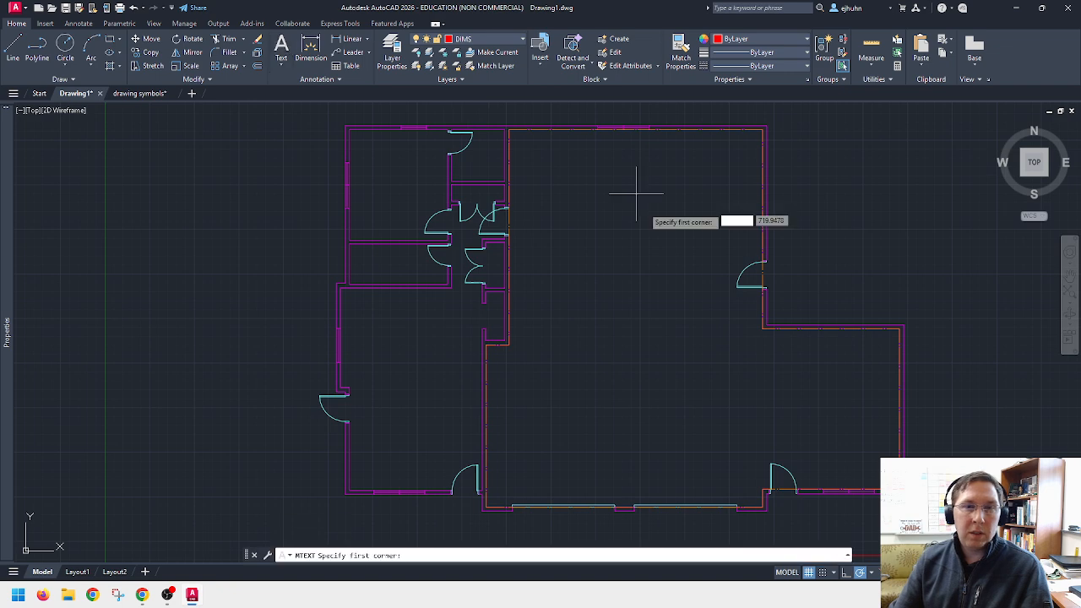
click(558, 238)
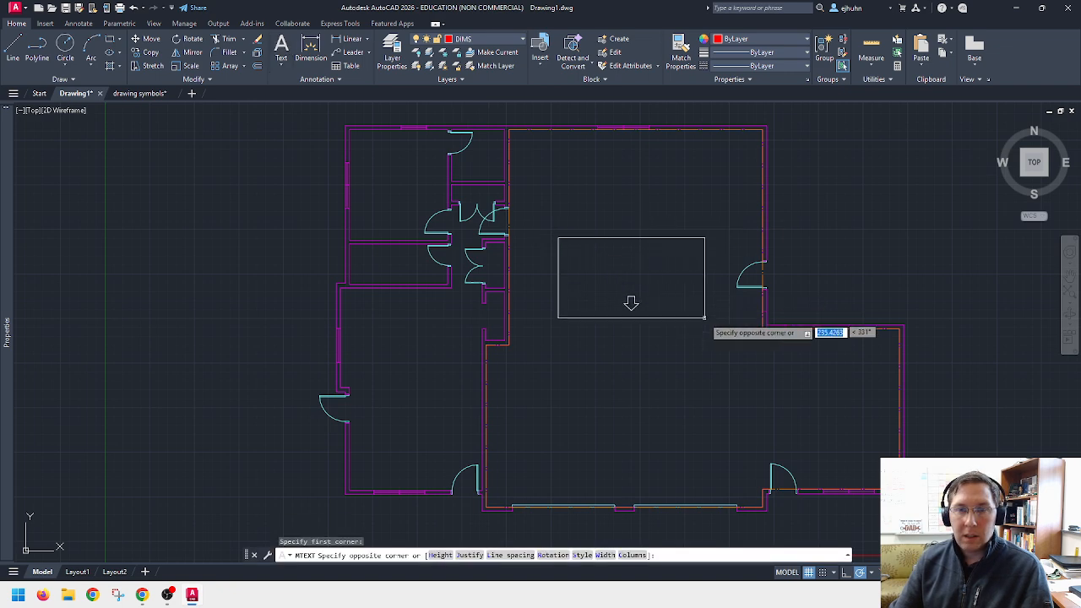
click(712, 329)
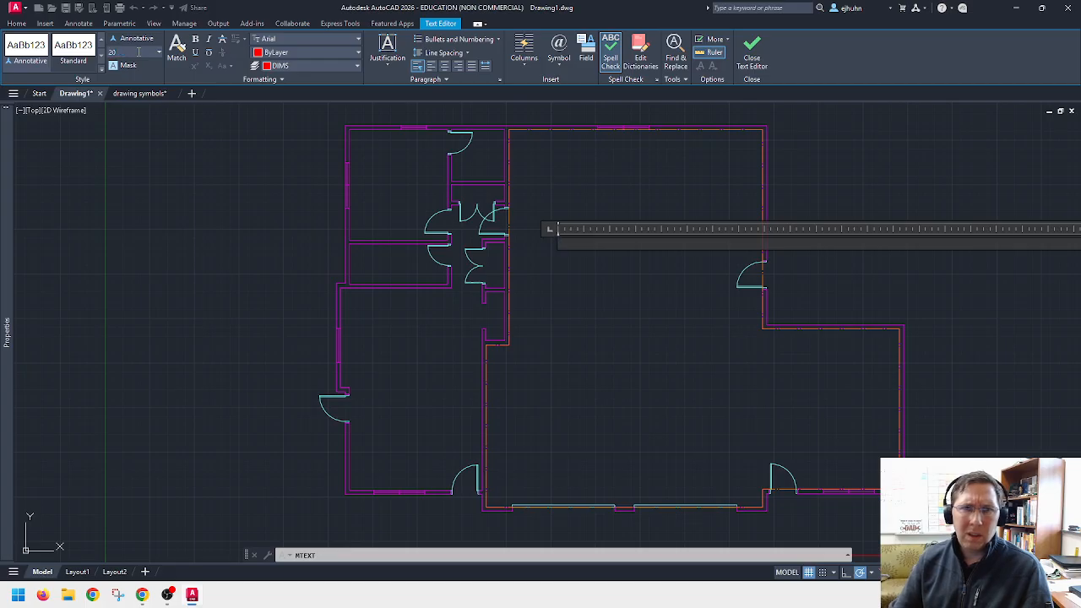
key(Return)
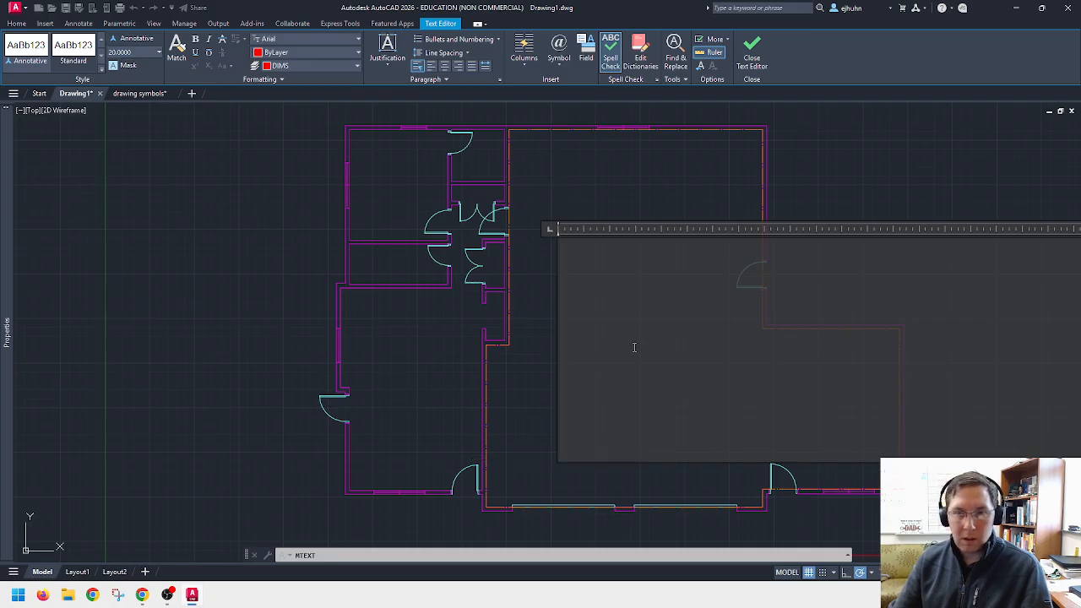
text(GRADE)
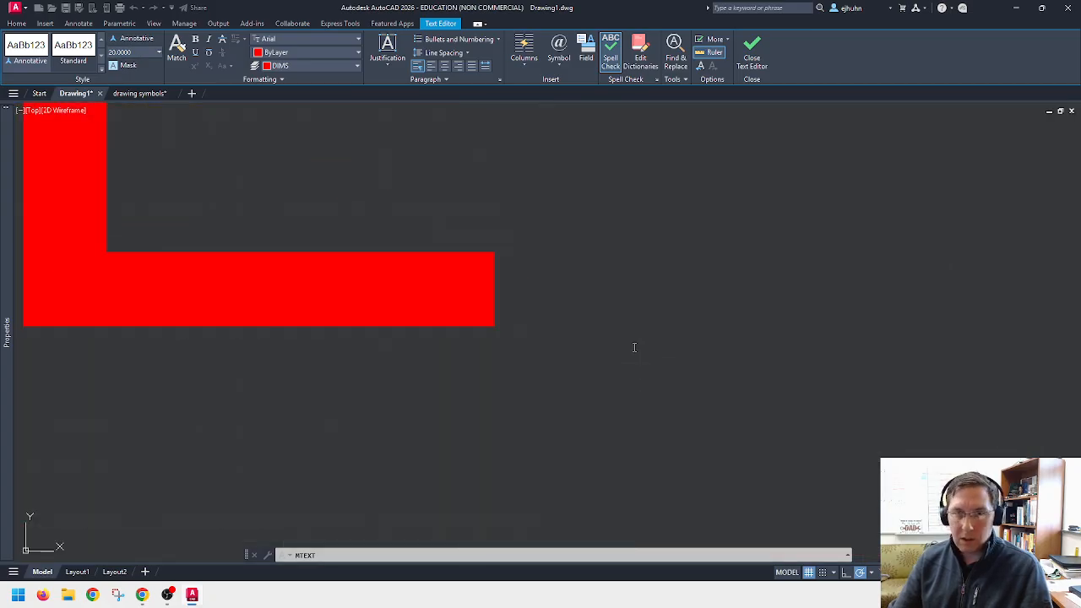
key(Return)
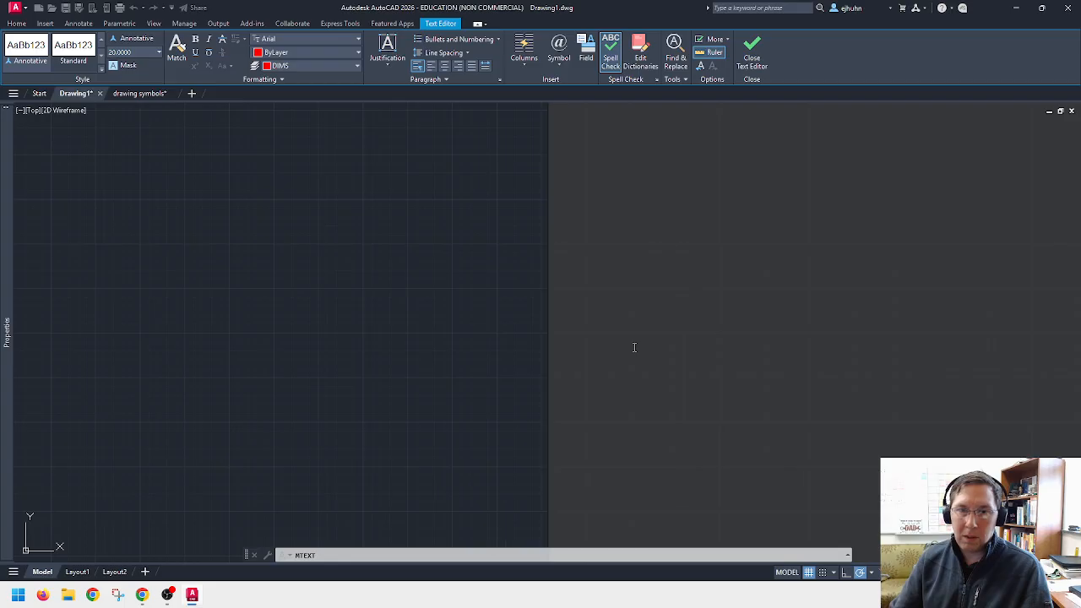
click(488, 316)
scroll(487, 316, down, 10)
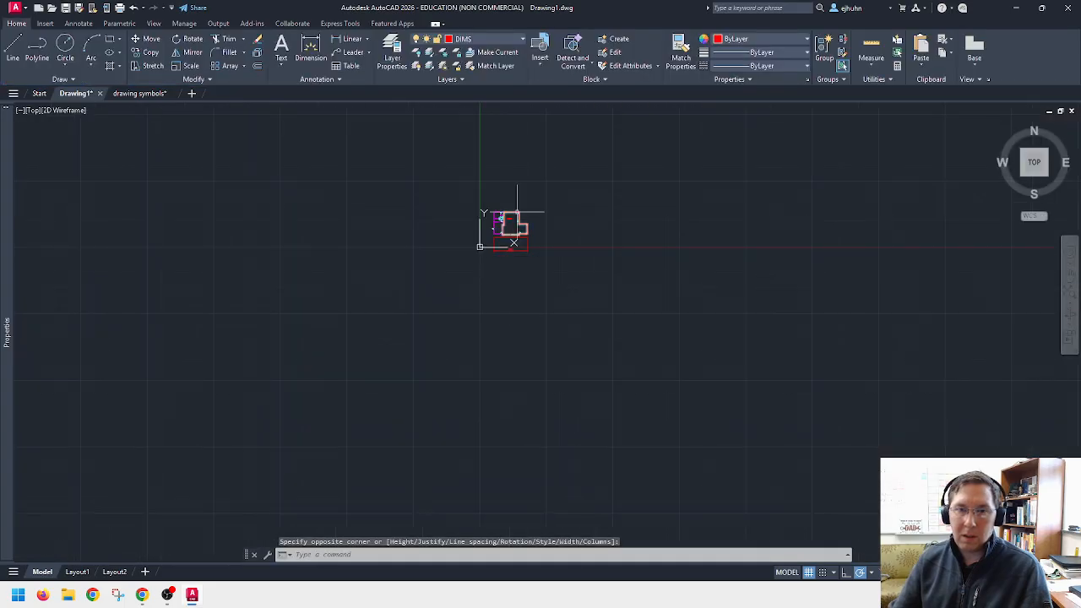
scroll(518, 212, up, 10)
scroll(479, 239, up, 2)
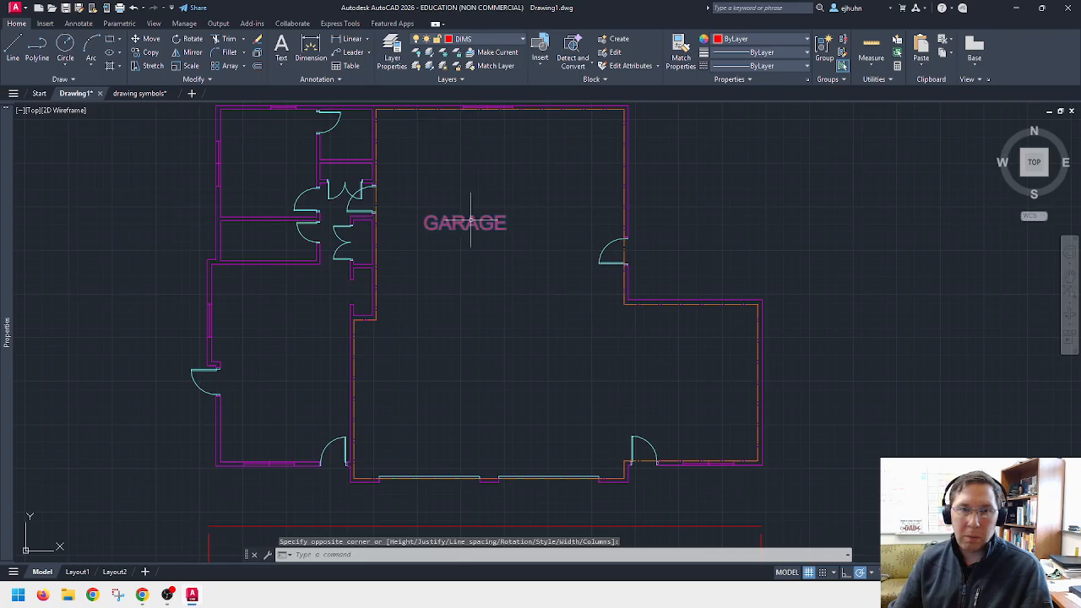
double_click(477, 221)
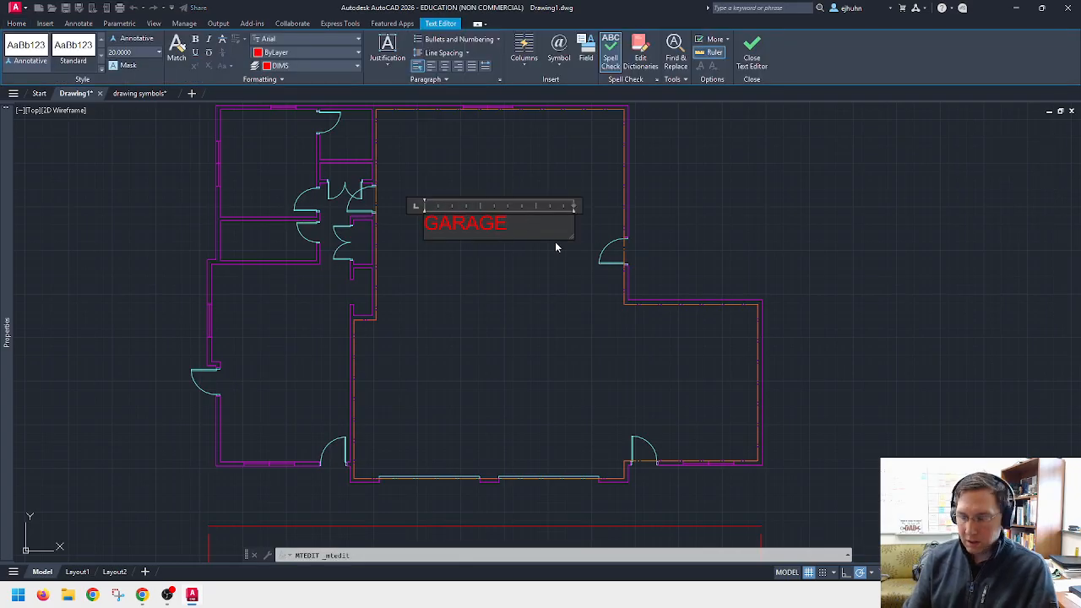
key(Return)
mouse_move(6, 178)
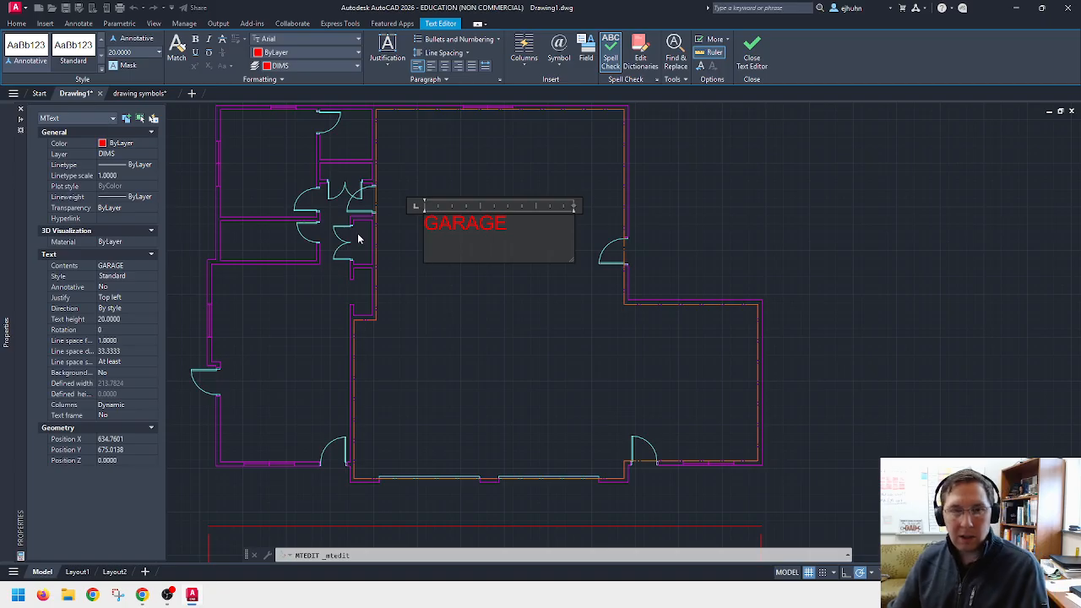
key(Escape)
click(555, 296)
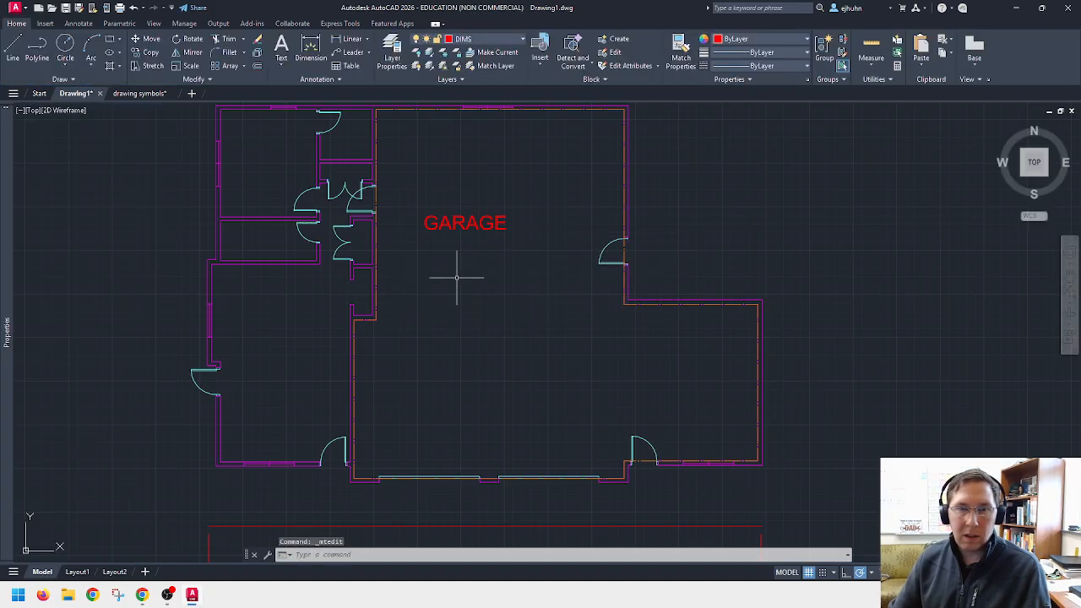
Step: Check the garage outline's area, then add a second line 1655 SQFT to the GARAGE label and center both lines
click(375, 202)
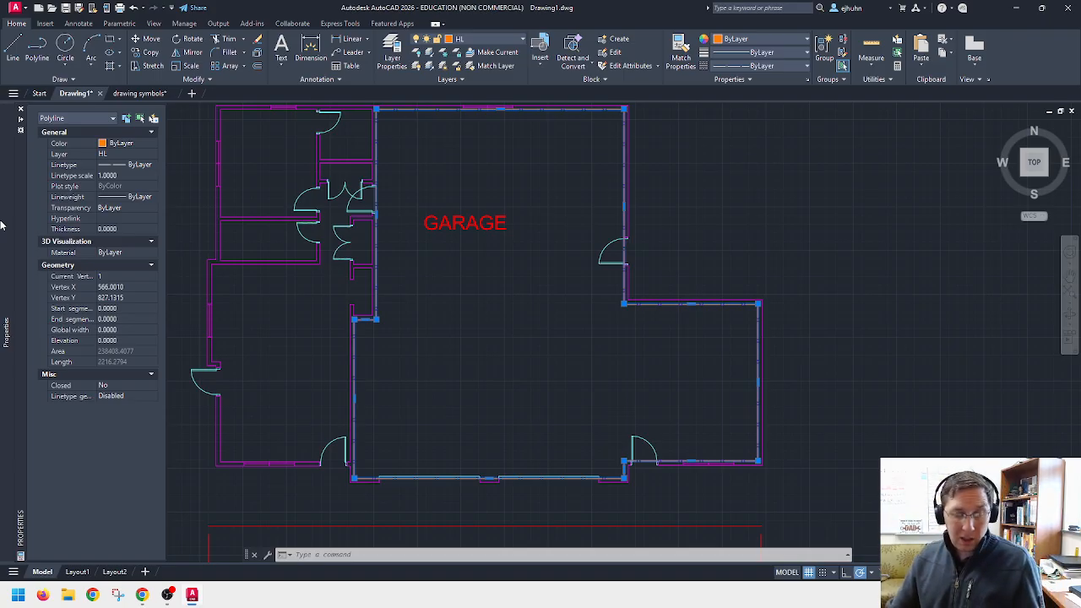
key(Escape)
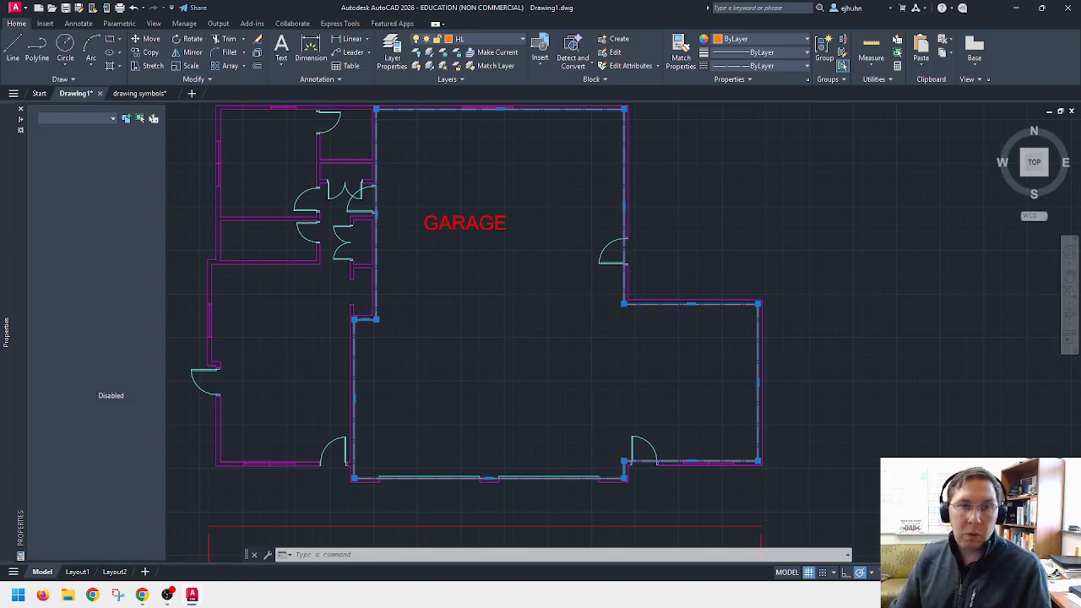
click(499, 222)
double_click(507, 224)
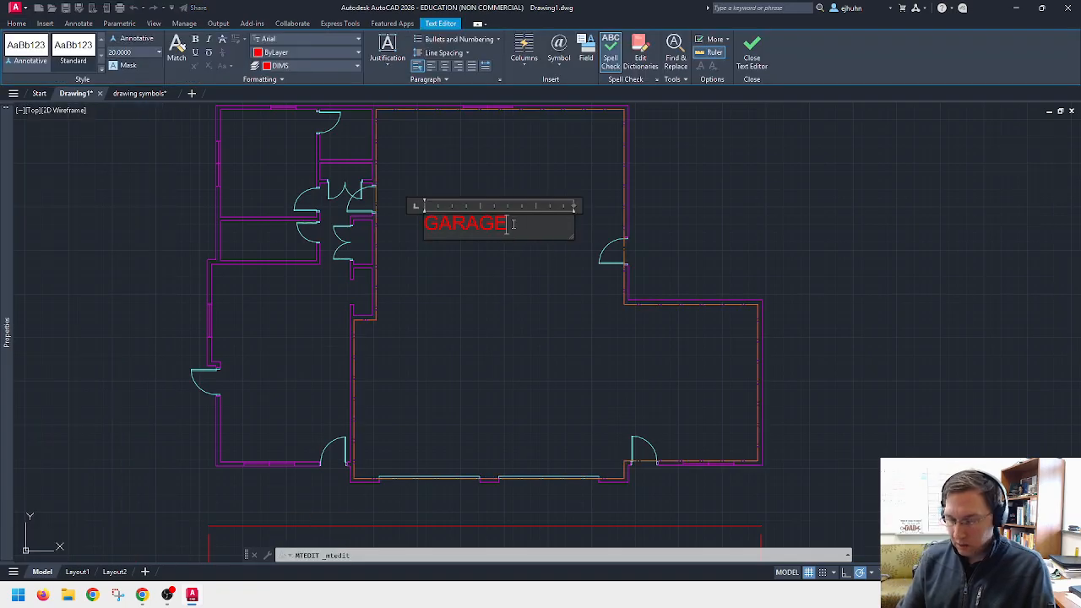
key(Return)
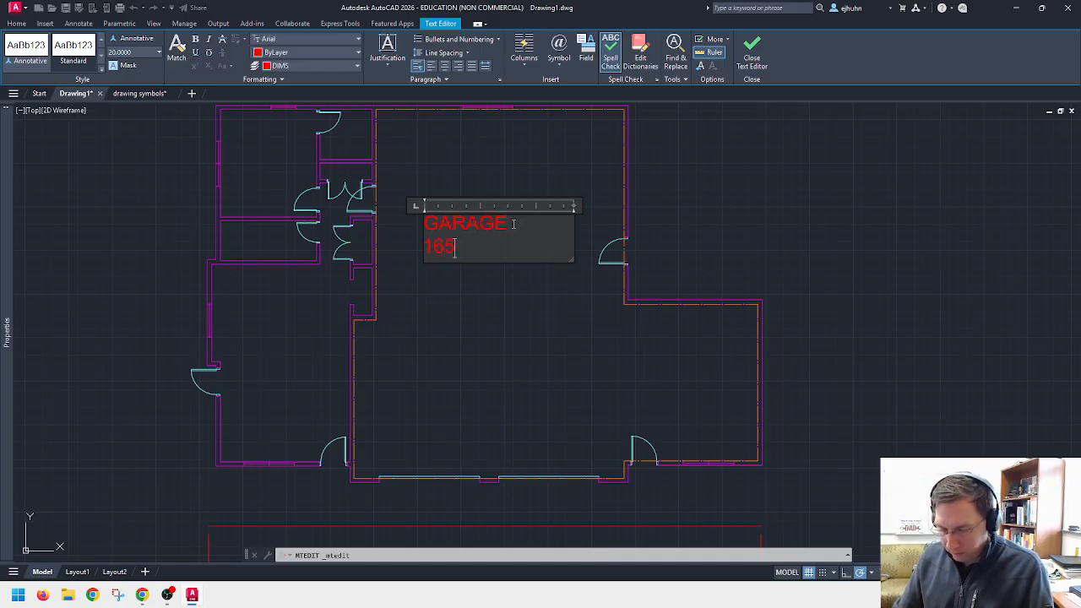
text(1655 SQ)
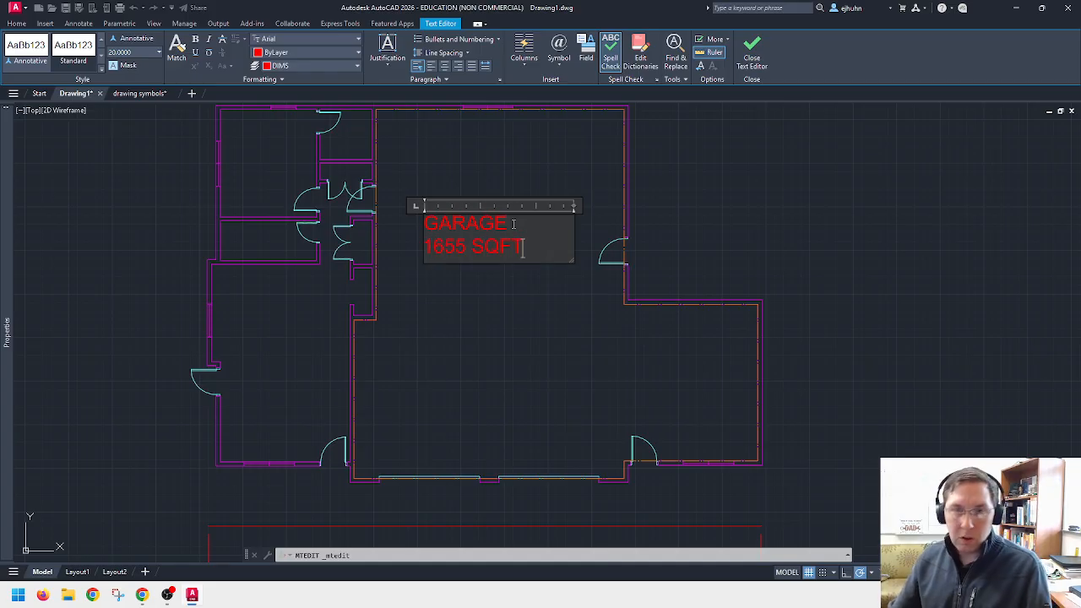
text(FT)
drag(534, 250, 401, 218)
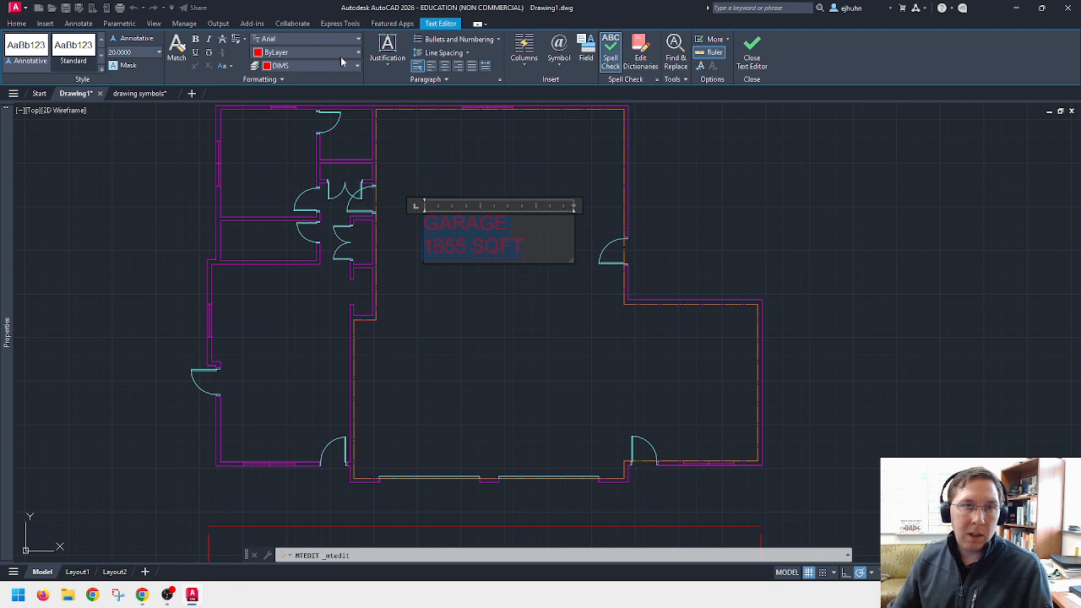
click(489, 174)
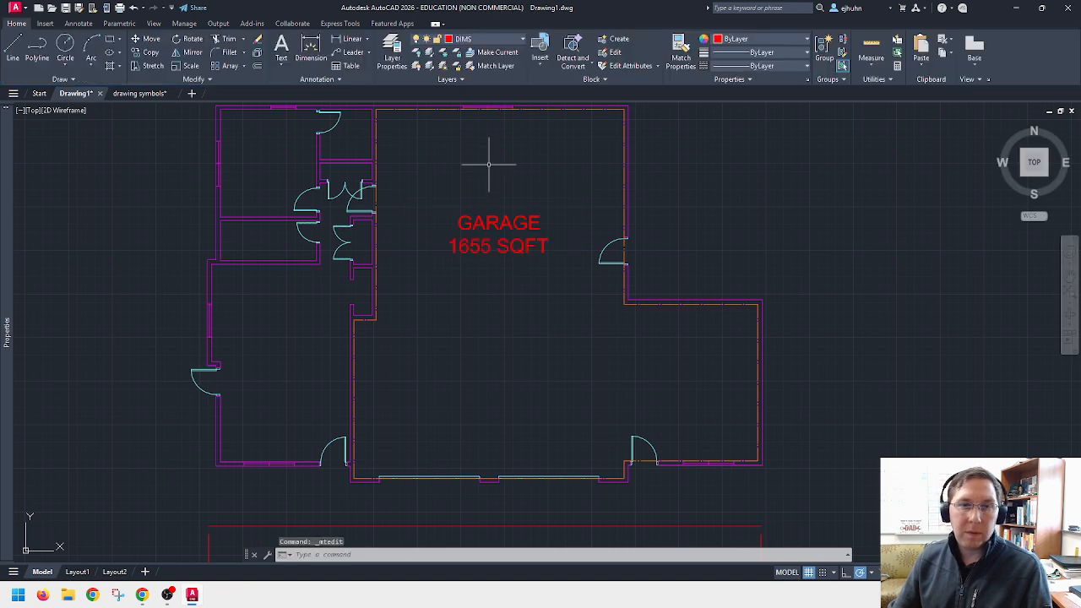
Step: Move the garage label south to about the middle of the garage
text(m)
key(space)
click(505, 220)
key(space)
click(505, 220)
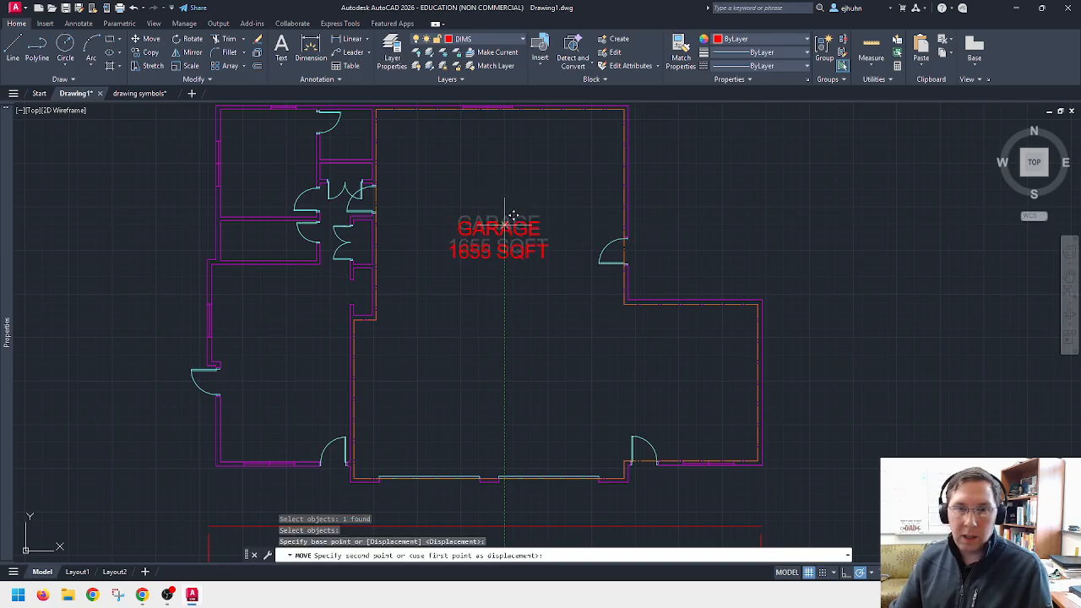
click(512, 284)
key(Escape)
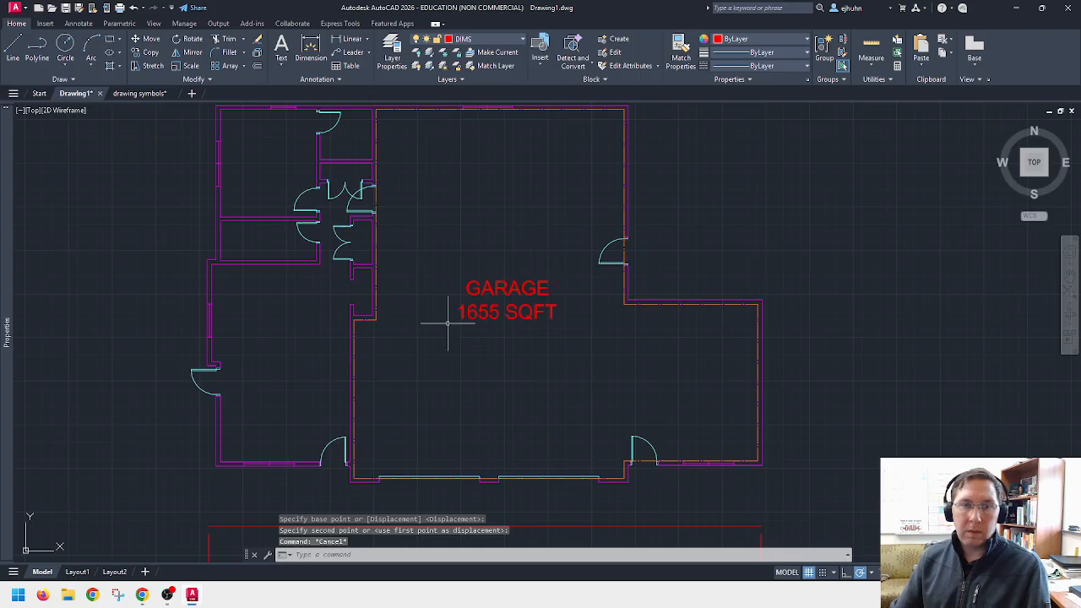
Step: Make HL the current layer and trace the inner wall faces of the large room west of the garage with a polyline back to its start
mouse_move(447, 323)
middle_down()
mouse_move(535, 309)
mouse_move(560, 326)
middle_up()
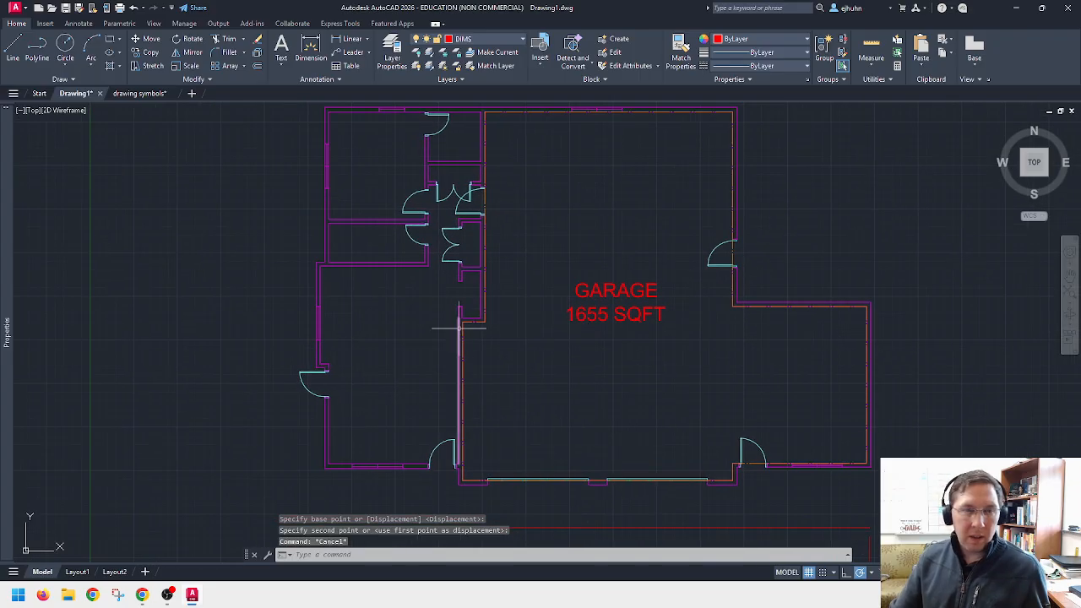
scroll(386, 339, up, 2)
scroll(386, 340, down, 2)
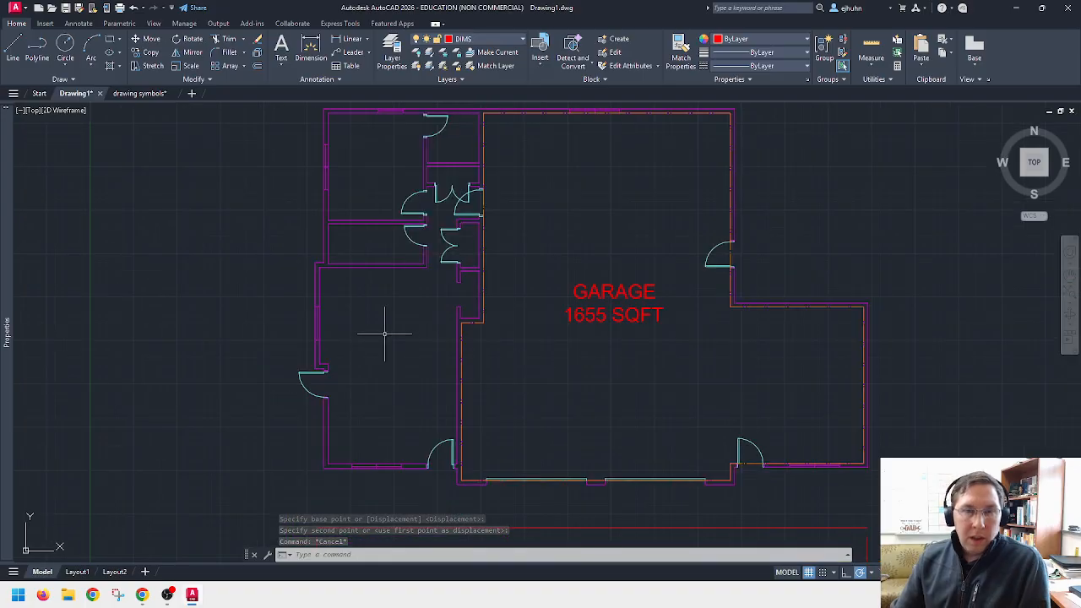
middle_drag(385, 334, 408, 315)
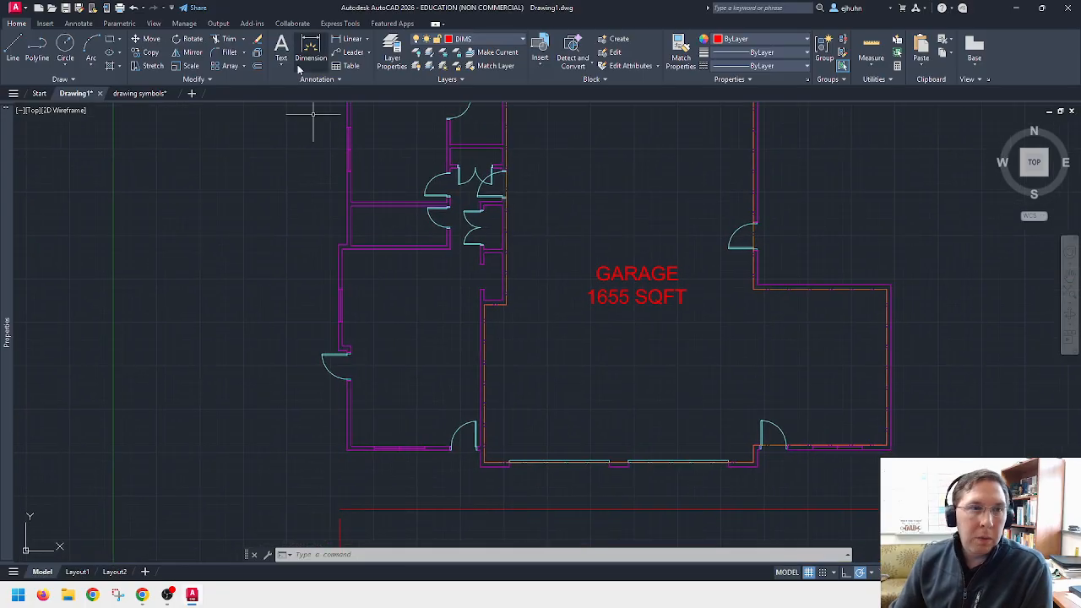
click(446, 40)
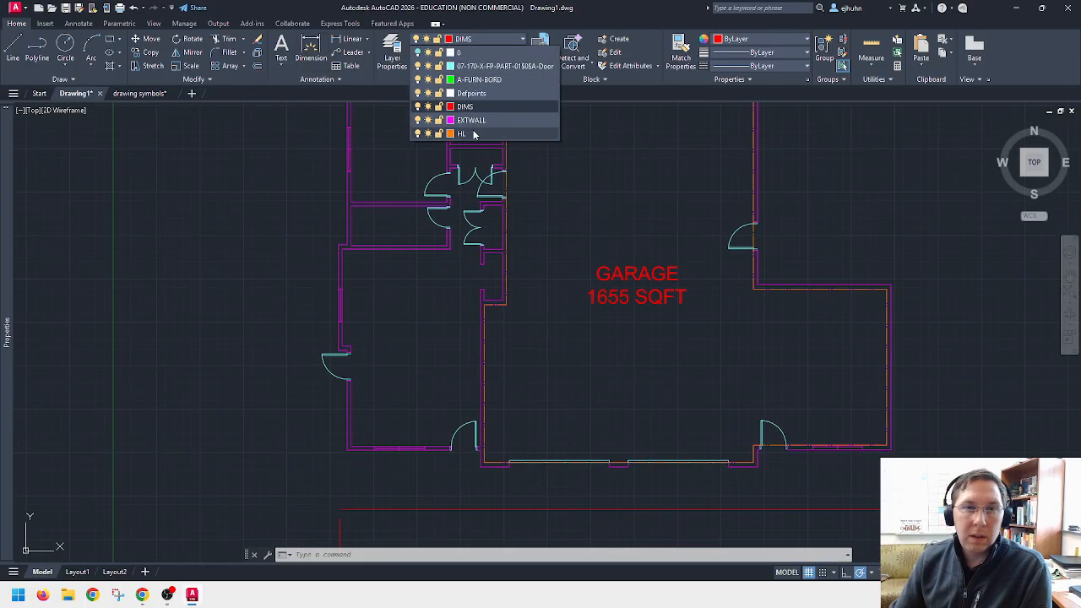
click(463, 133)
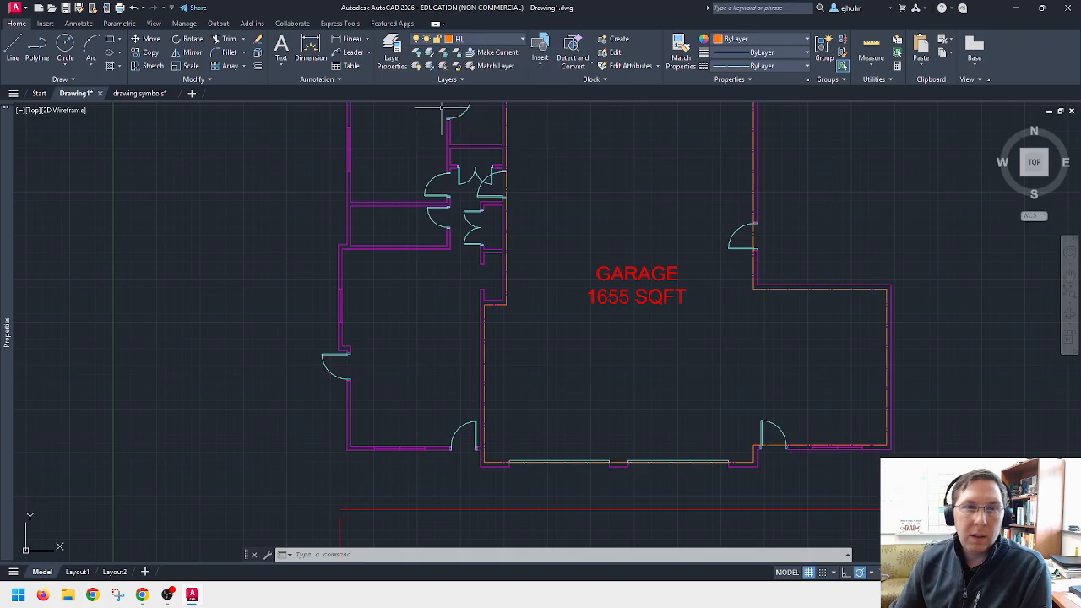
click(38, 47)
click(342, 247)
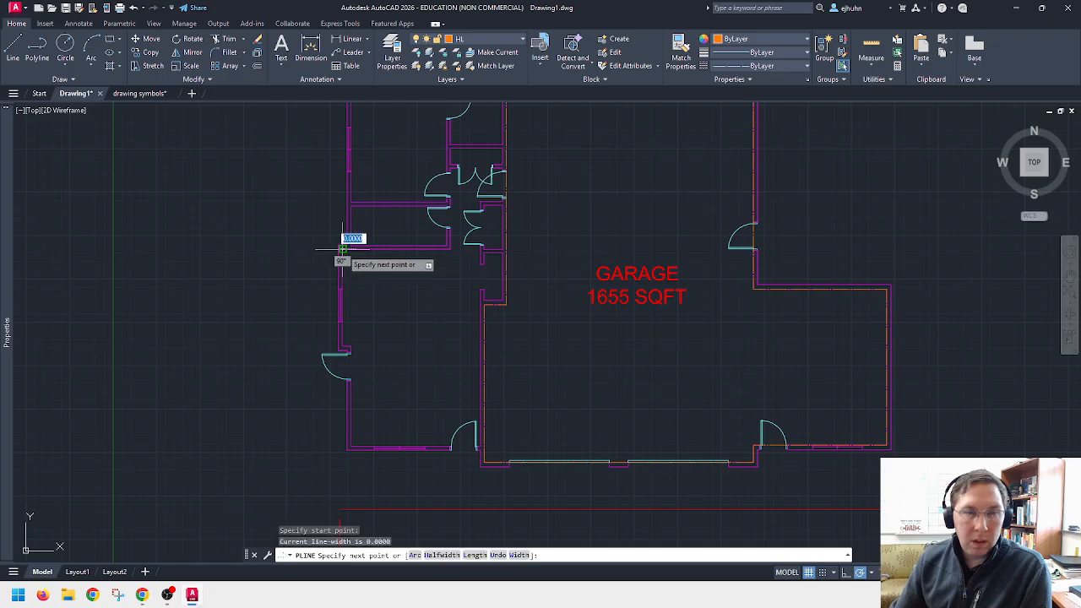
click(342, 346)
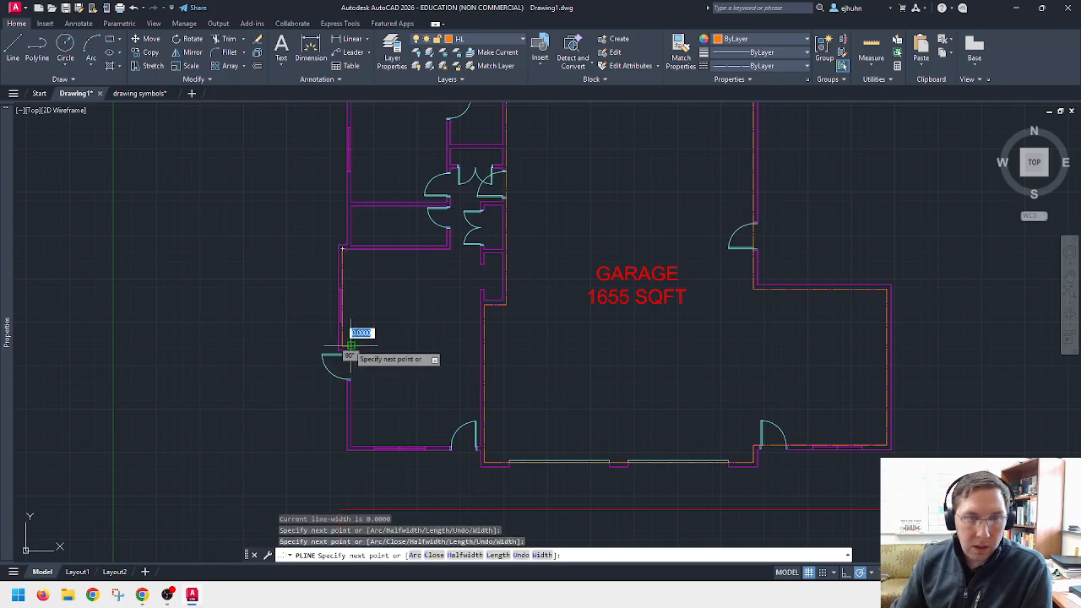
click(348, 448)
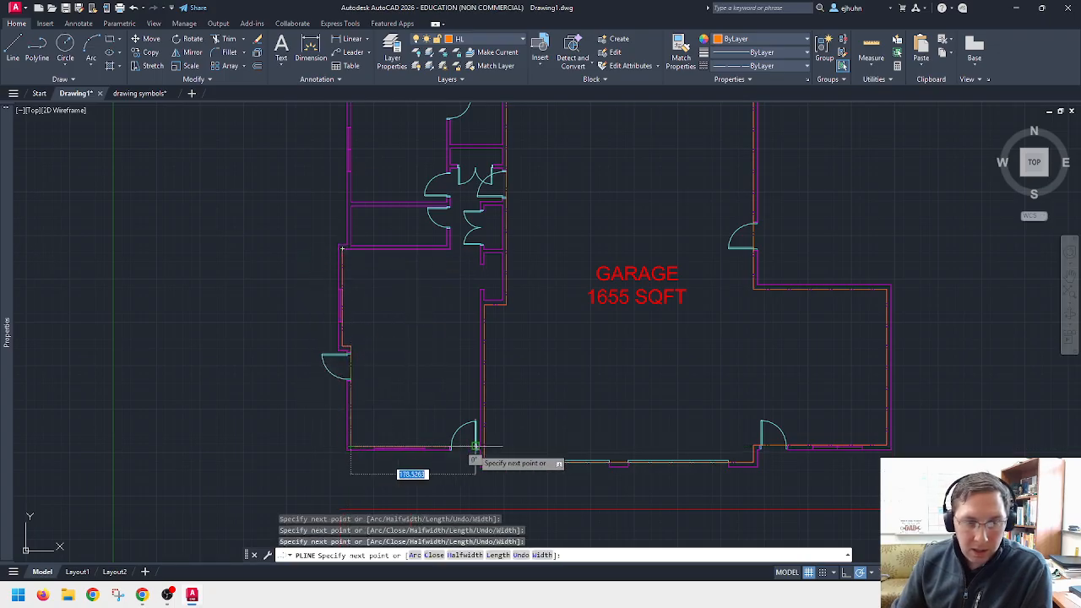
scroll(475, 447, up, 4)
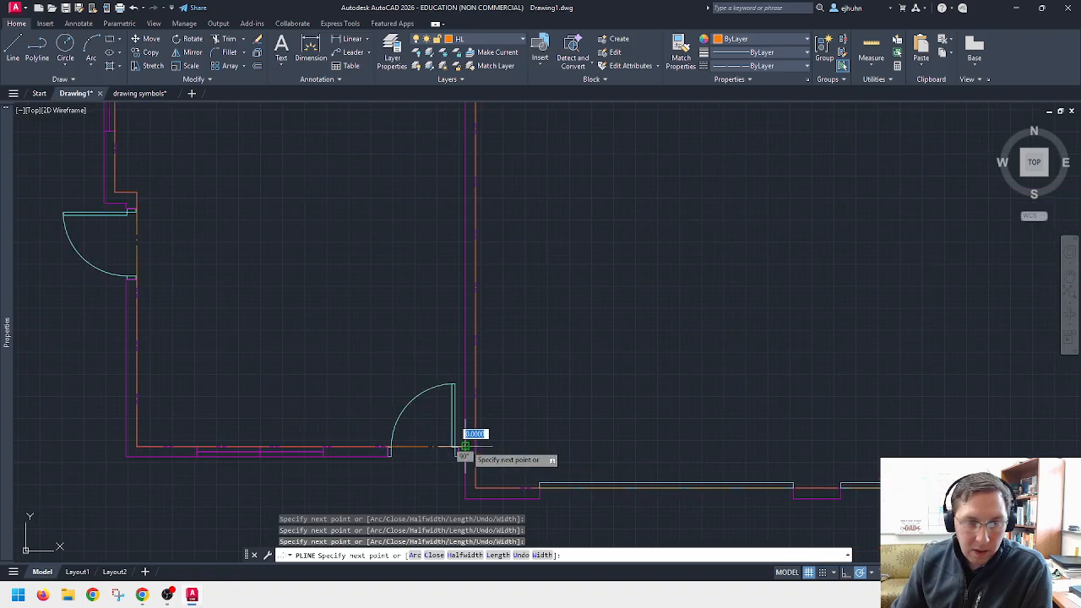
scroll(465, 446, down, 4)
scroll(470, 301, down, 2)
scroll(477, 314, up, 1)
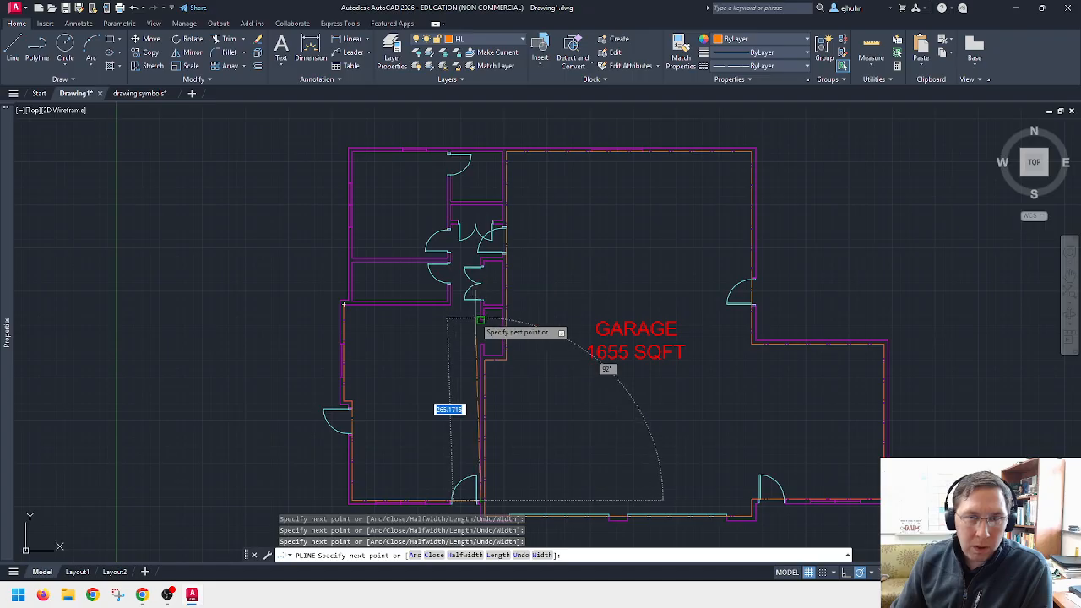
scroll(479, 319, up, 2)
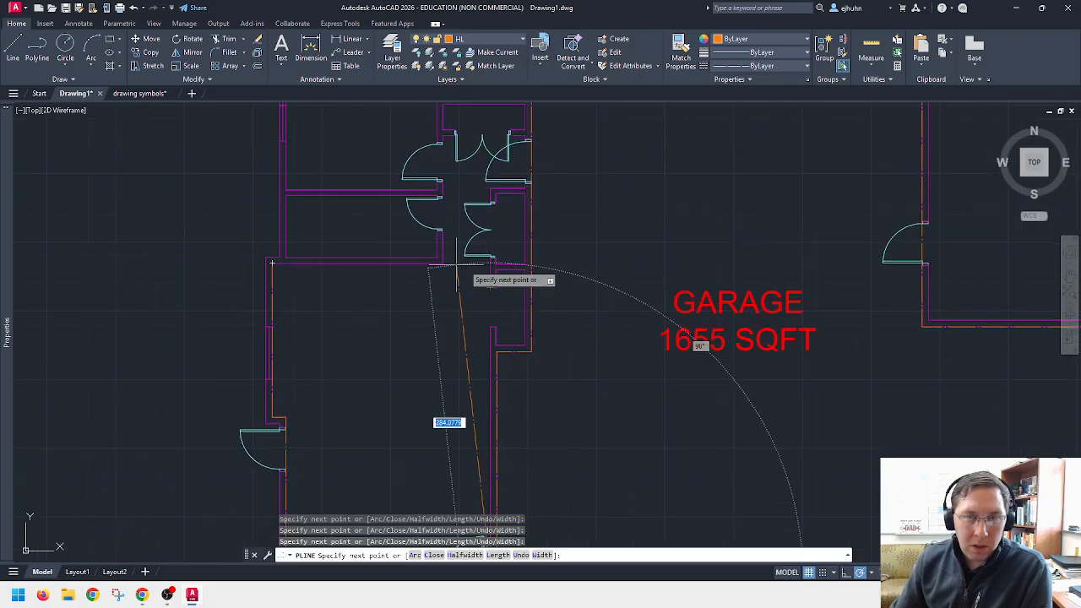
click(490, 264)
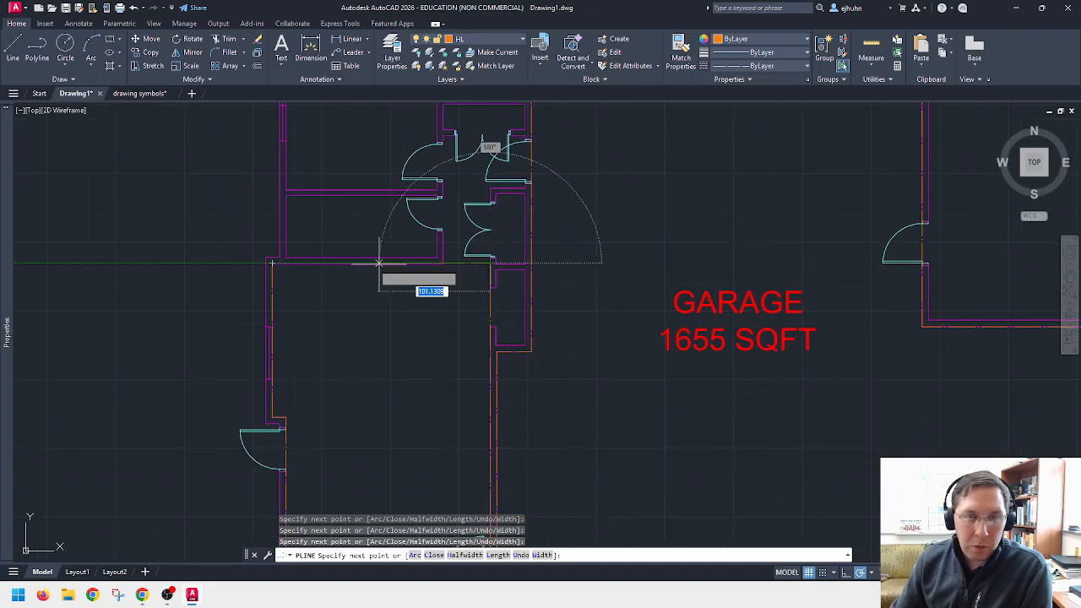
click(272, 263)
key(Escape)
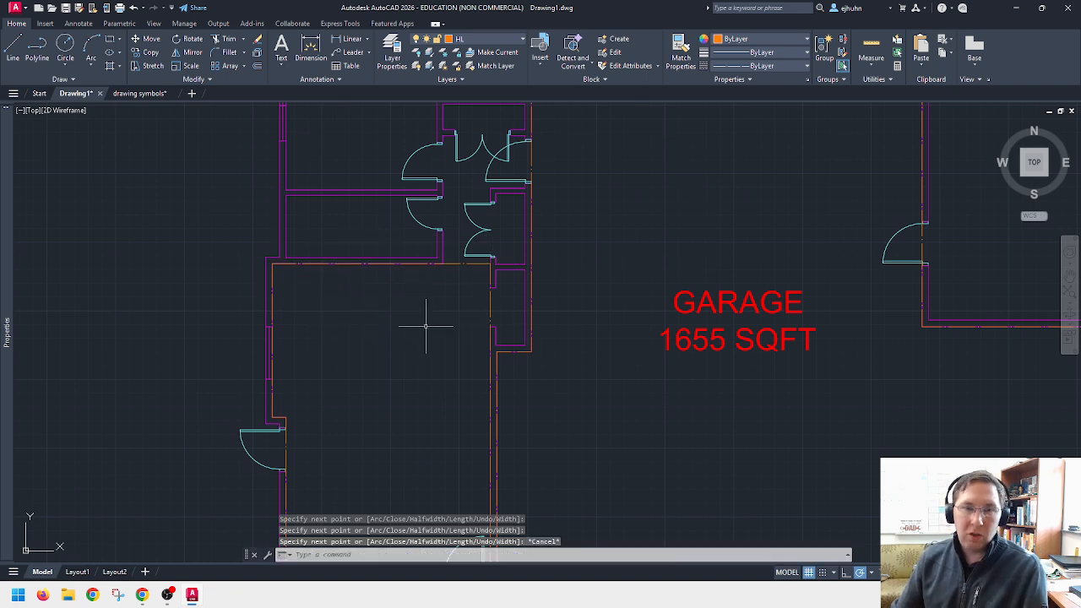
Step: Check the area of the outline polyline around the large room west of the garage in its properties
middle_drag(426, 326, 448, 265)
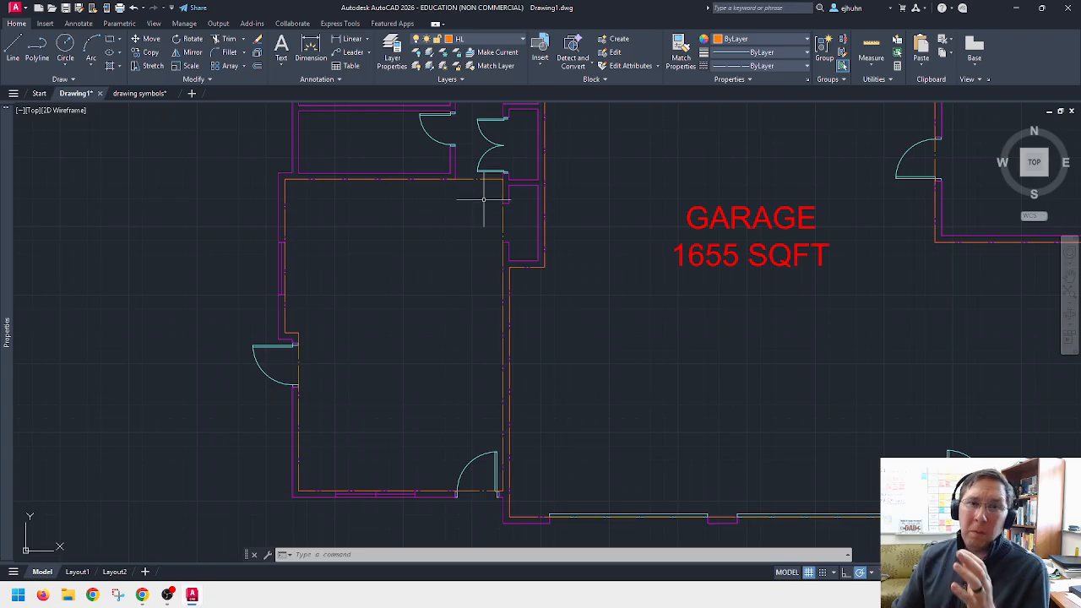
scroll(484, 179, down, 2)
scroll(486, 179, up, 3)
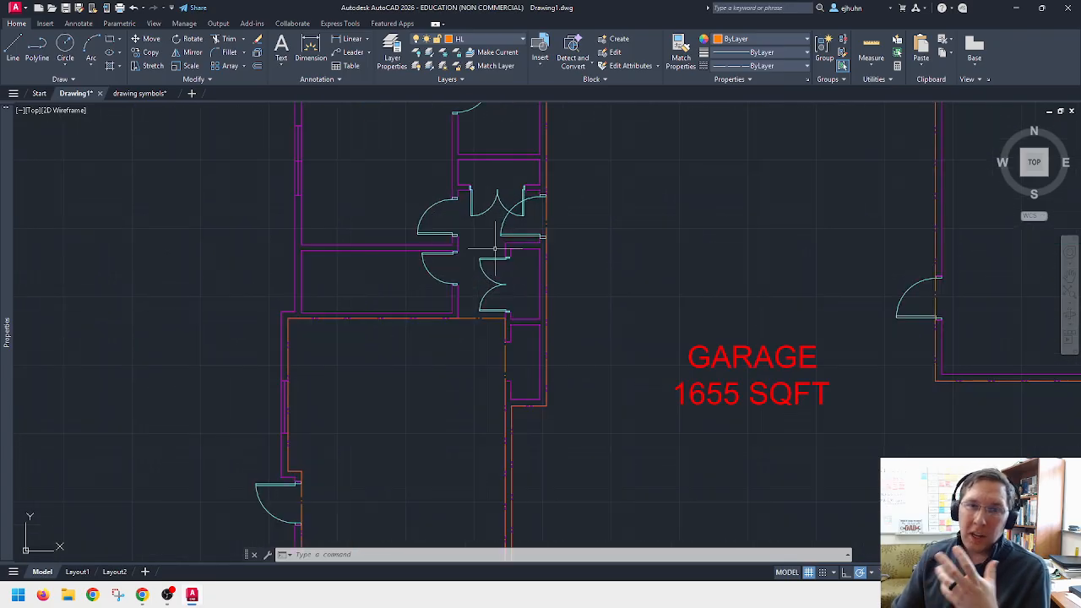
middle_drag(494, 313, 498, 280)
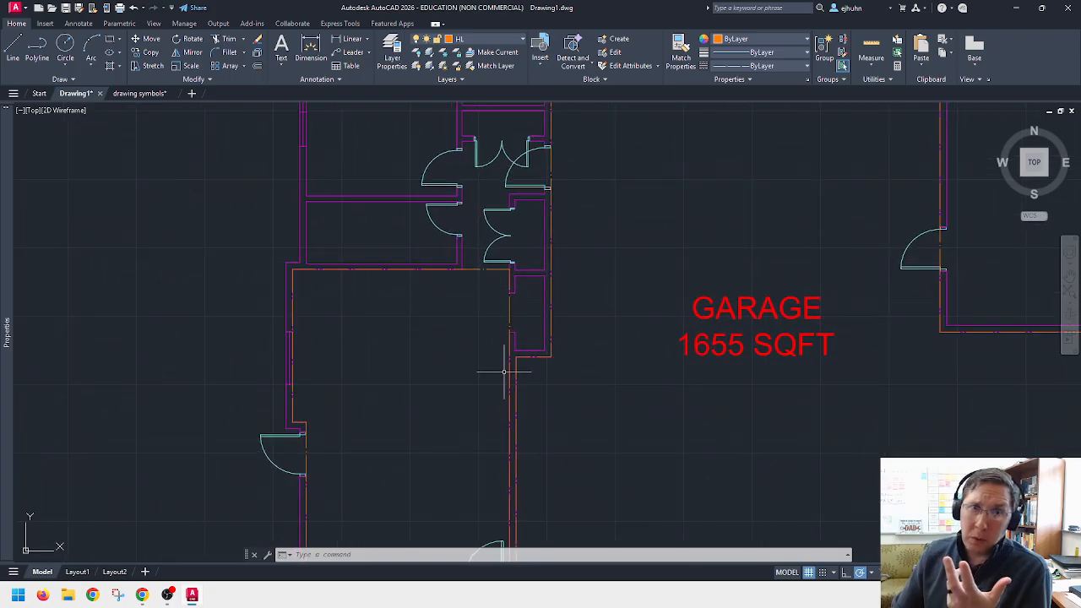
middle_drag(502, 363, 537, 293)
click(544, 234)
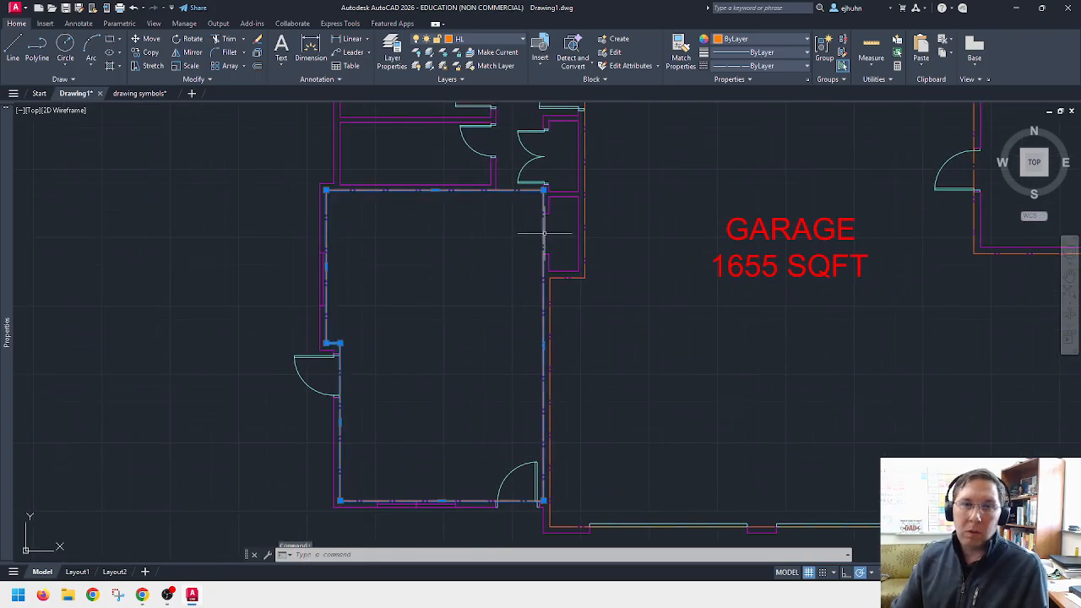
mouse_move(2, 243)
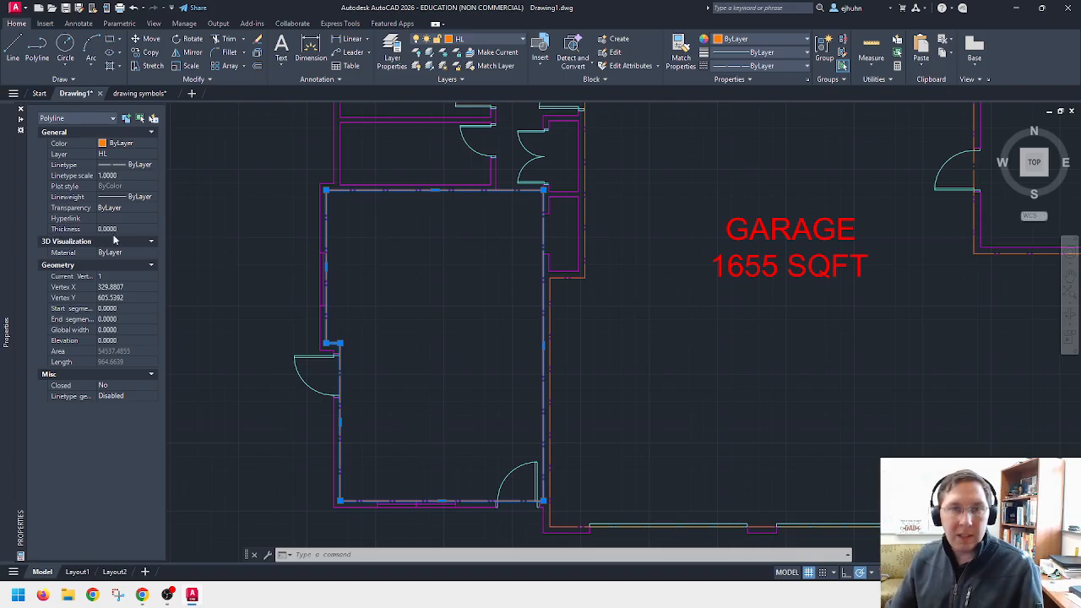
key(Escape)
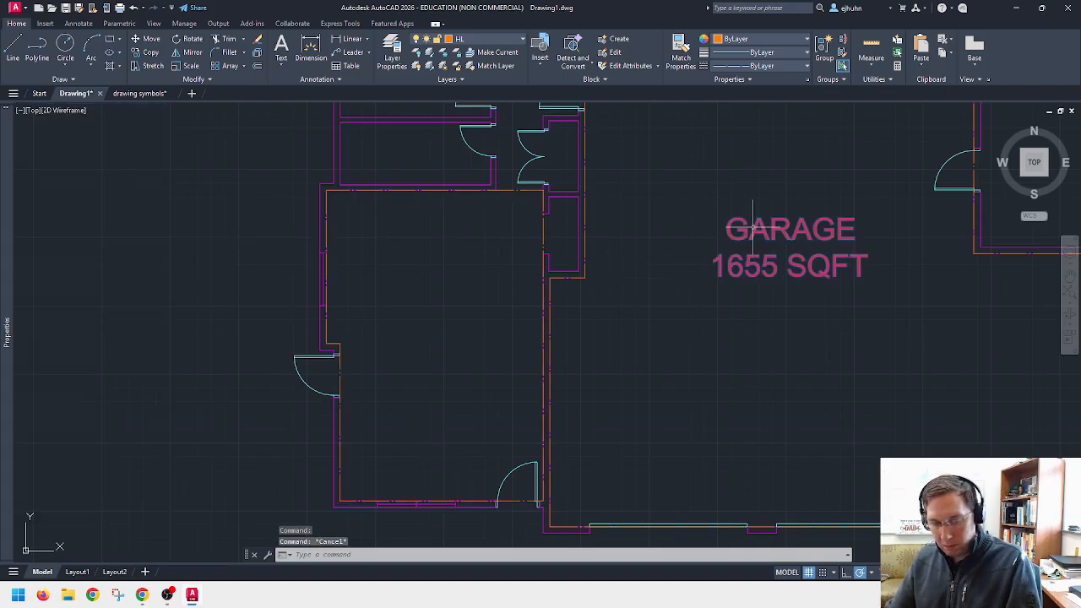
Step: Copy the garage label into the middle of the outlined room west of the garage
text(co)
key(space)
click(775, 226)
key(space)
click(783, 230)
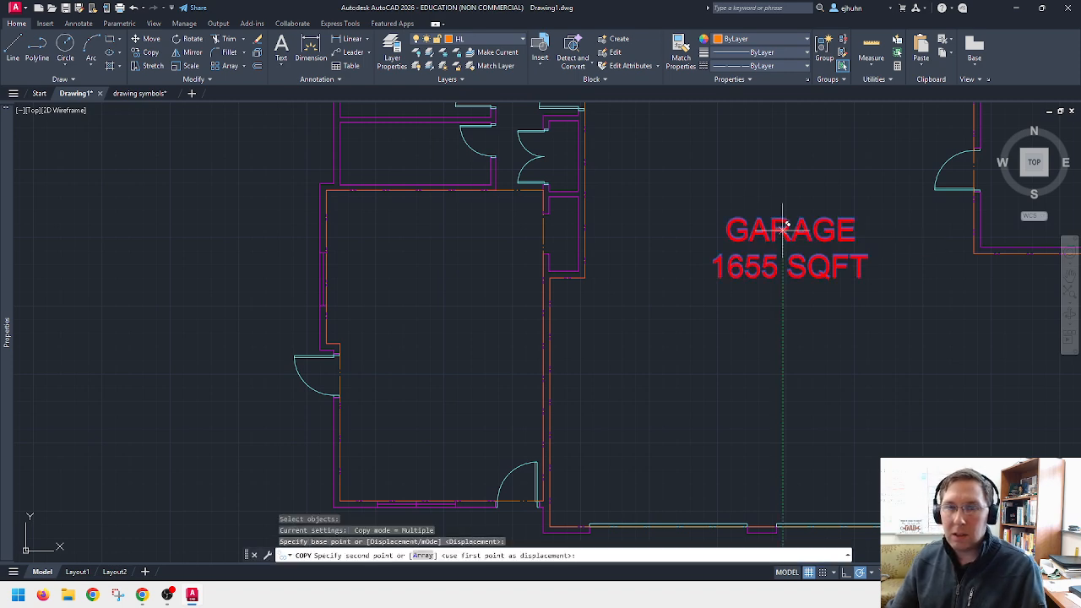
click(431, 316)
key(Escape)
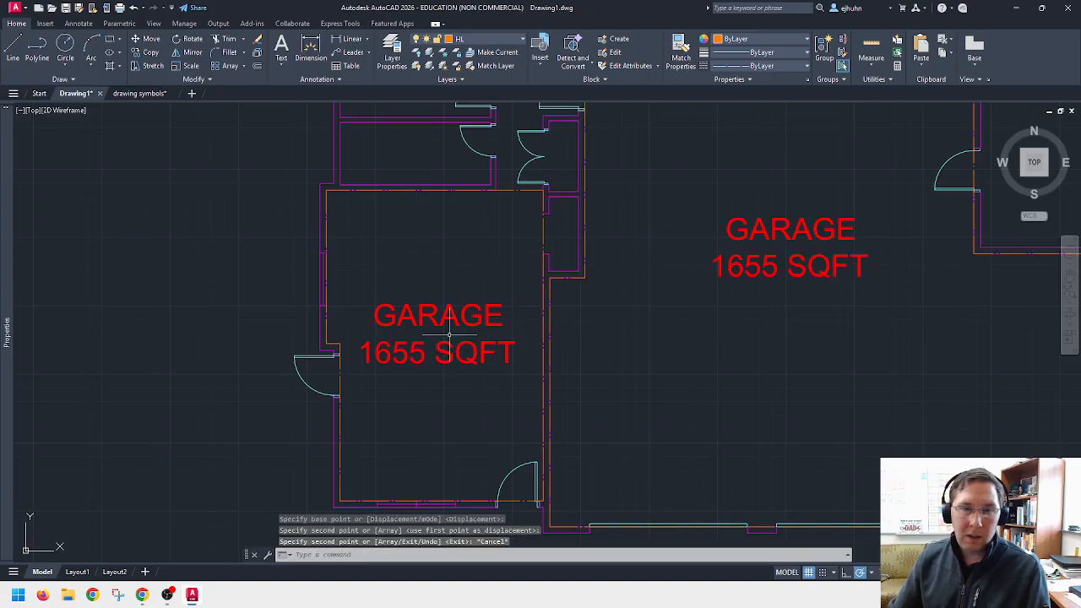
Step: Change the copied label in the western room to read LIVING and 170 SQFT
double_click(505, 315)
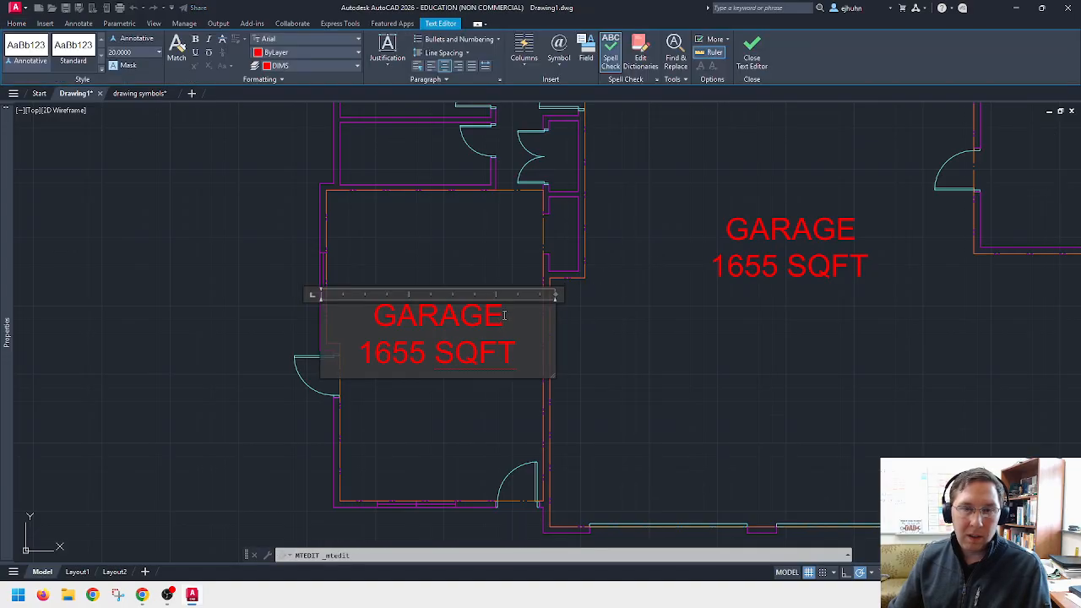
drag(505, 315, 306, 310)
text(LIVING)
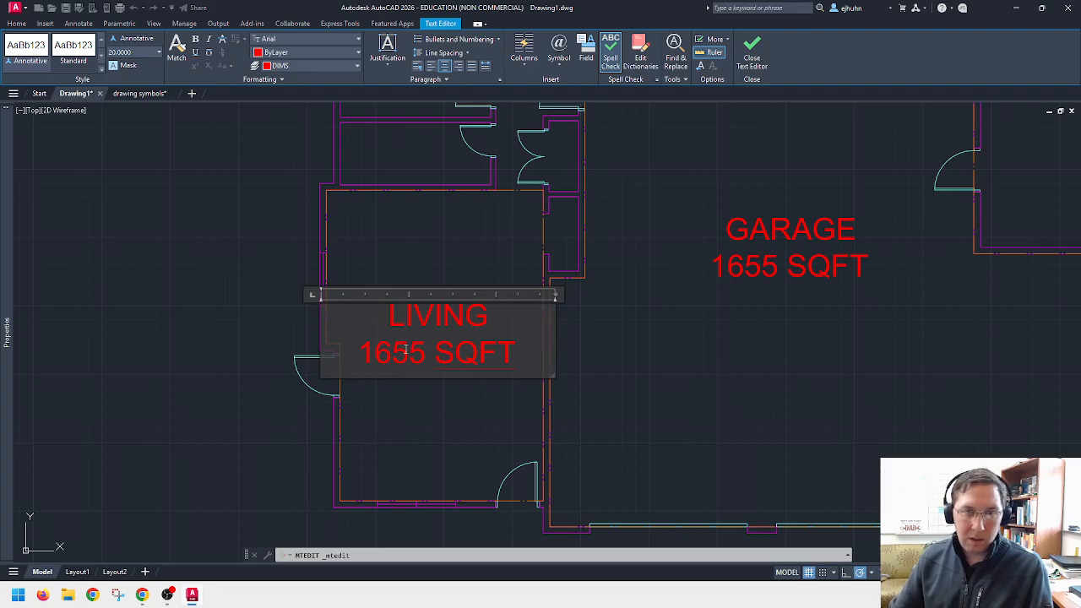
drag(428, 351, 355, 349)
text(170)
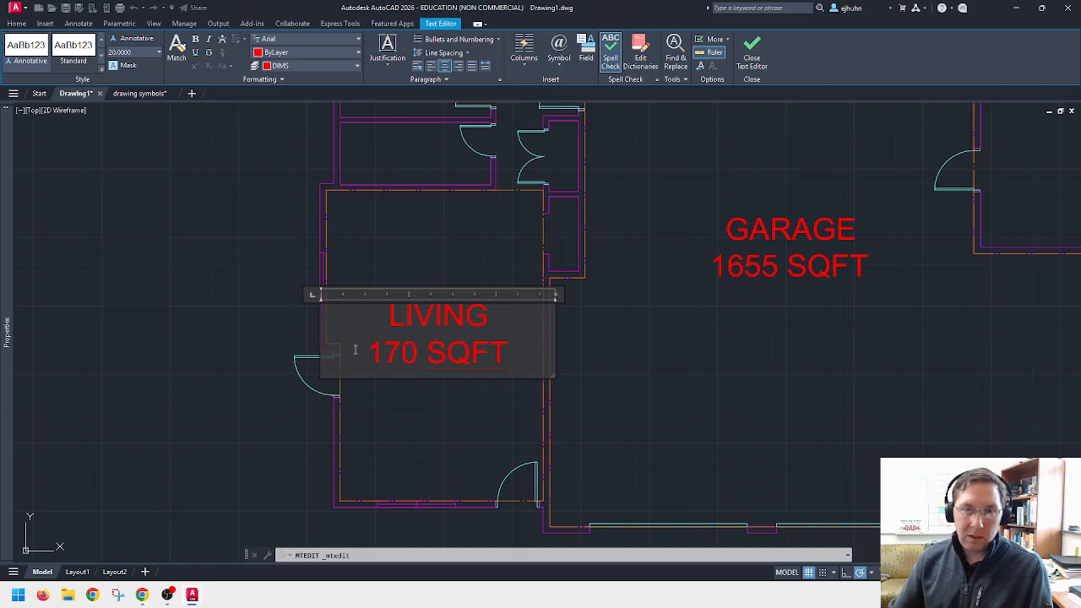
click(449, 459)
Step: Outline the inner wall faces of the northwest room with a corner-to-corner rectangle on layer HL
middle_drag(431, 237, 493, 463)
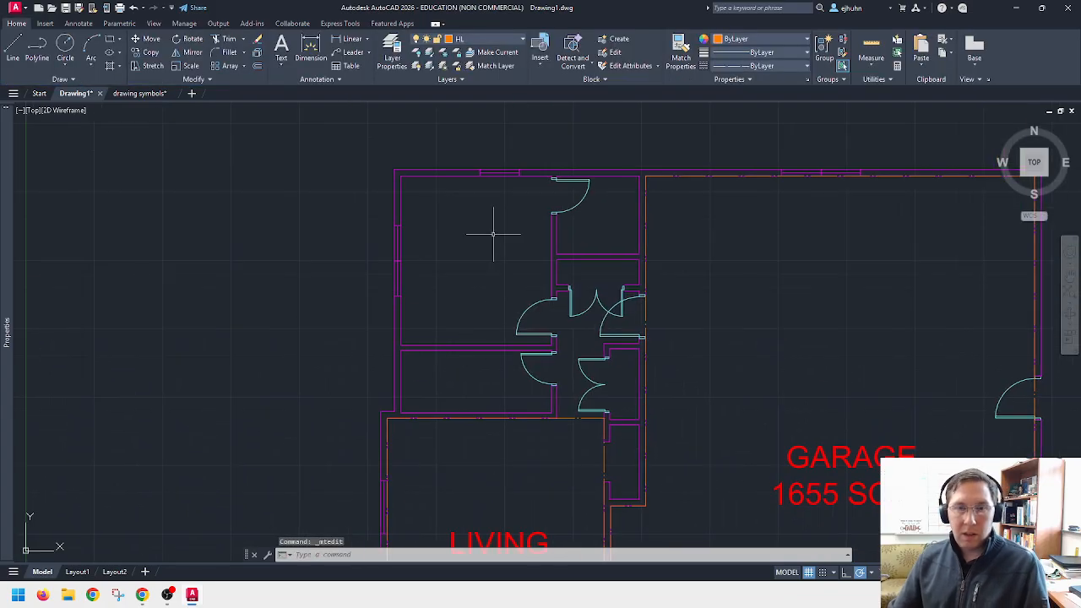
click(110, 42)
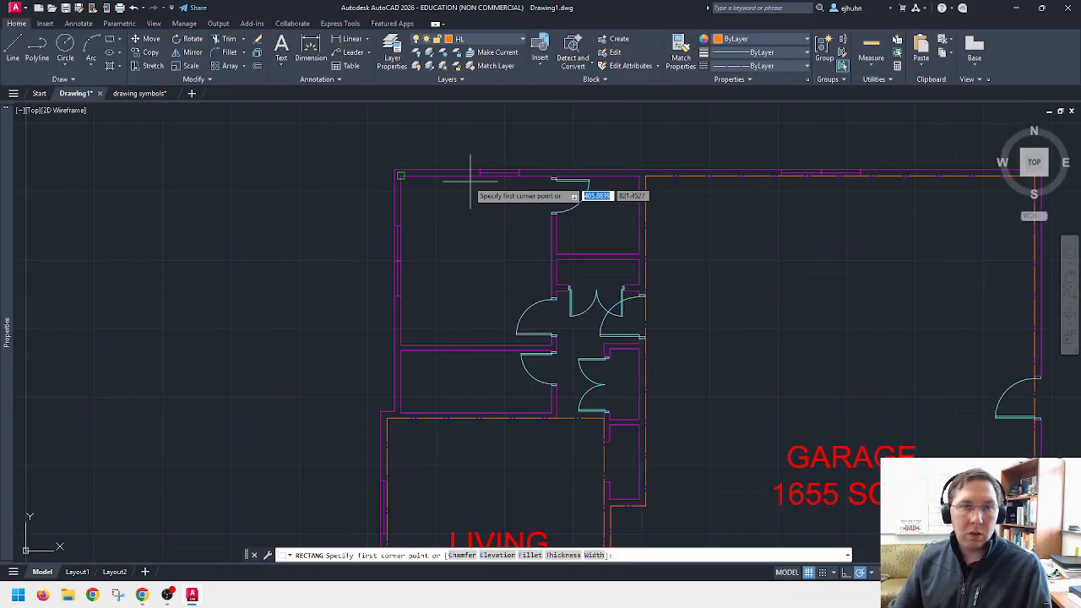
click(401, 176)
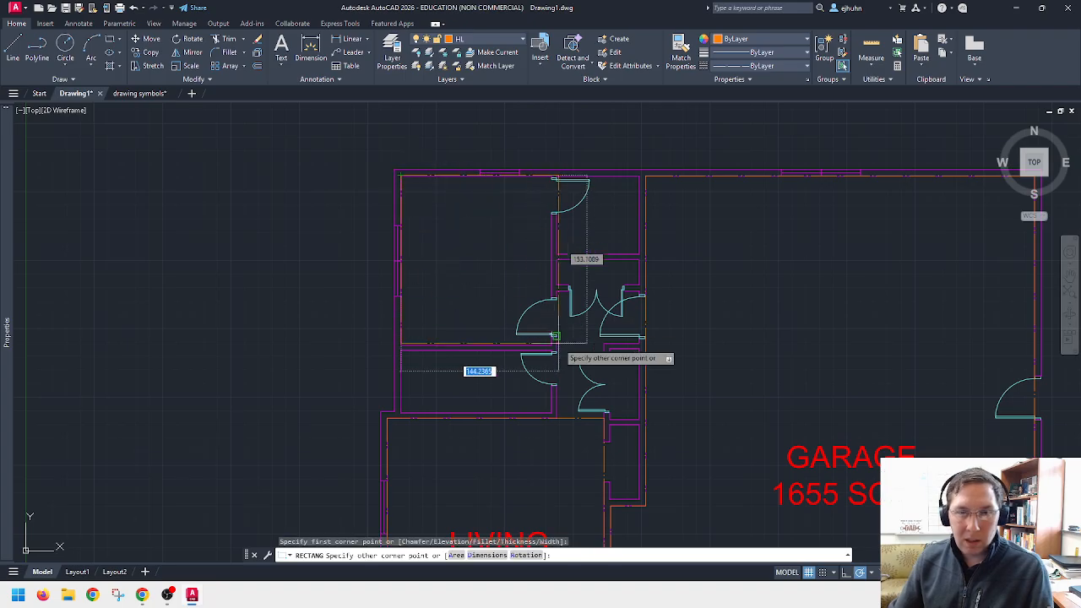
click(553, 345)
key(Escape)
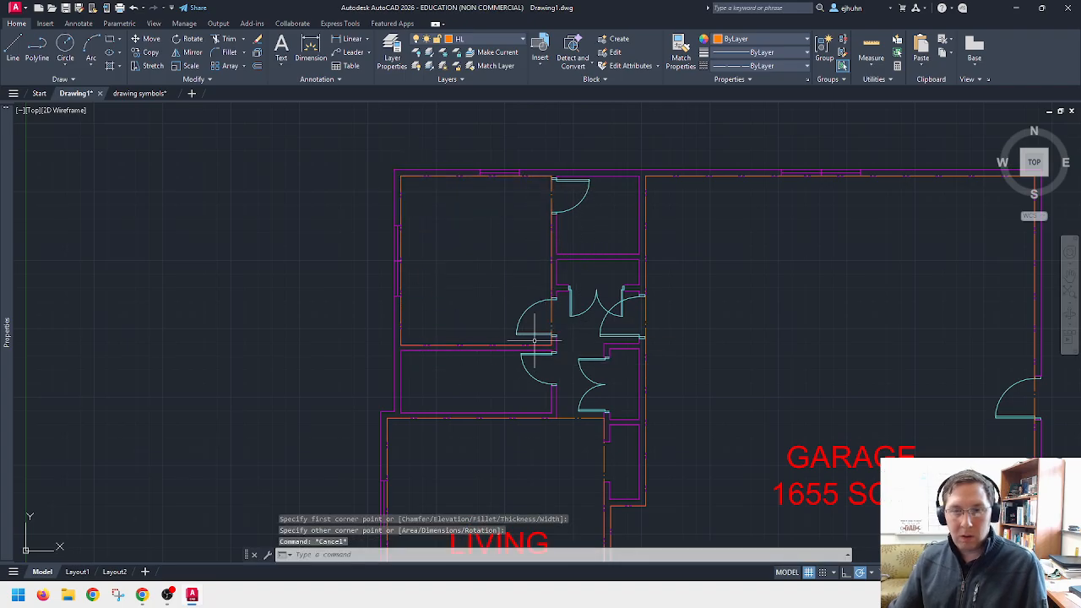
Step: Copy the LIVING label into the middle of the outlined northwest room
middle_drag(535, 341, 524, 243)
text(co)
key(Return)
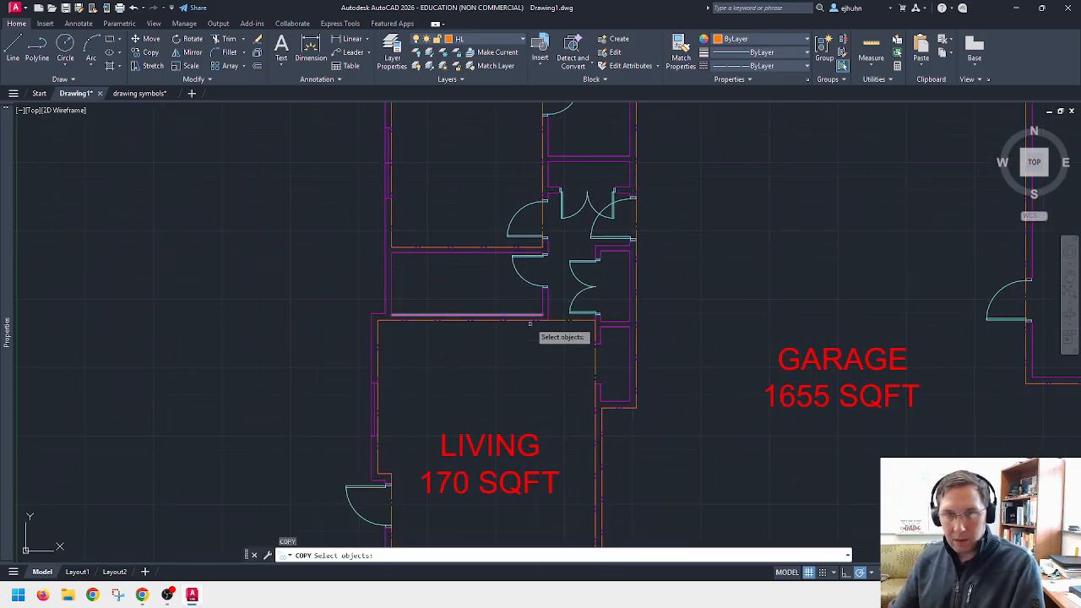
click(524, 439)
click(545, 466)
key(Return)
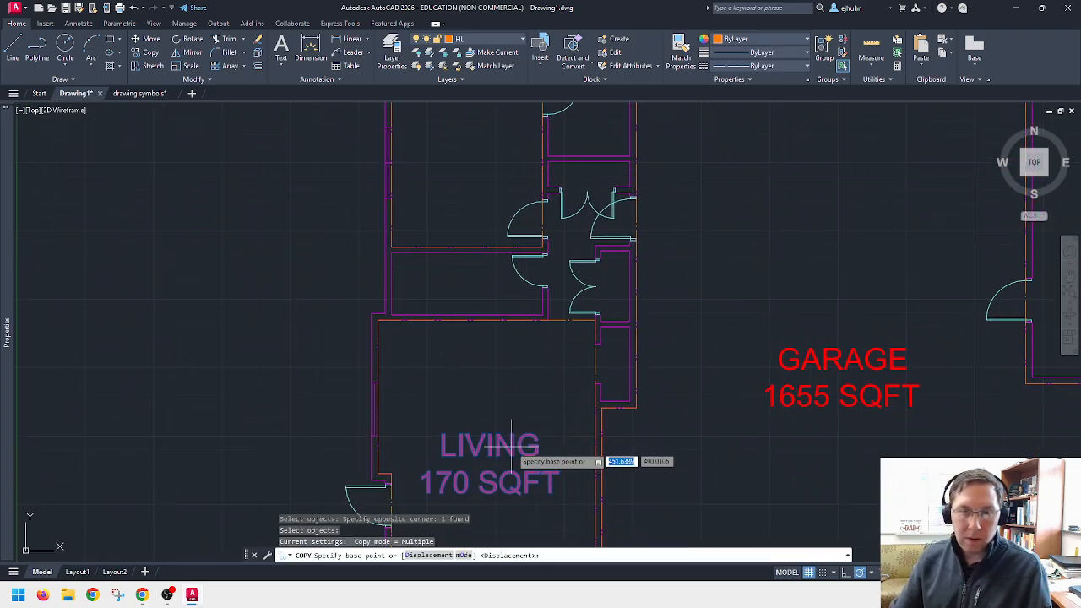
click(606, 493)
middle_drag(498, 197, 528, 308)
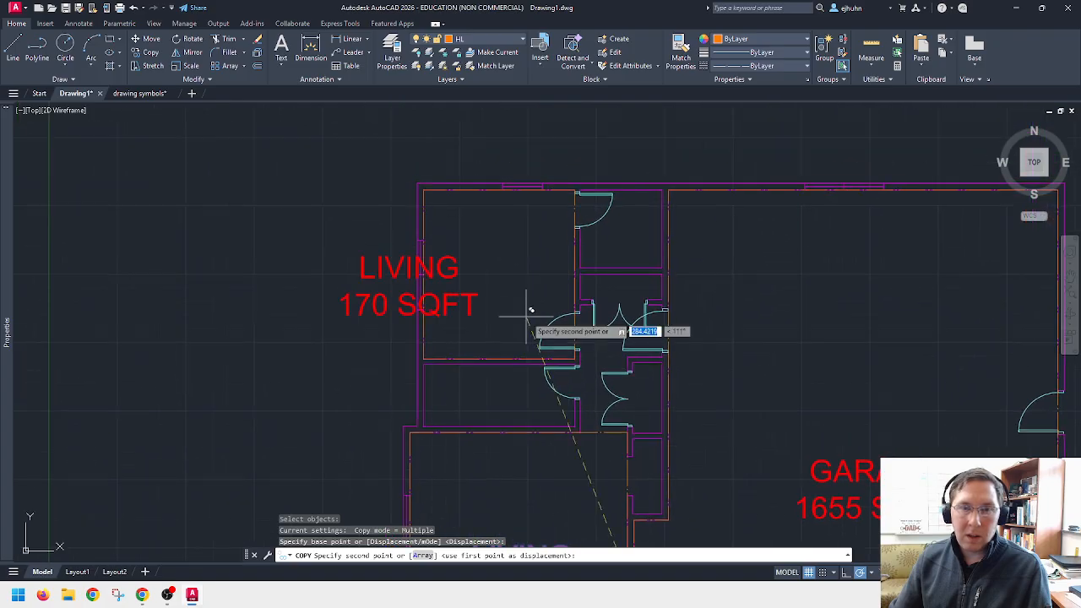
click(624, 291)
key(Escape)
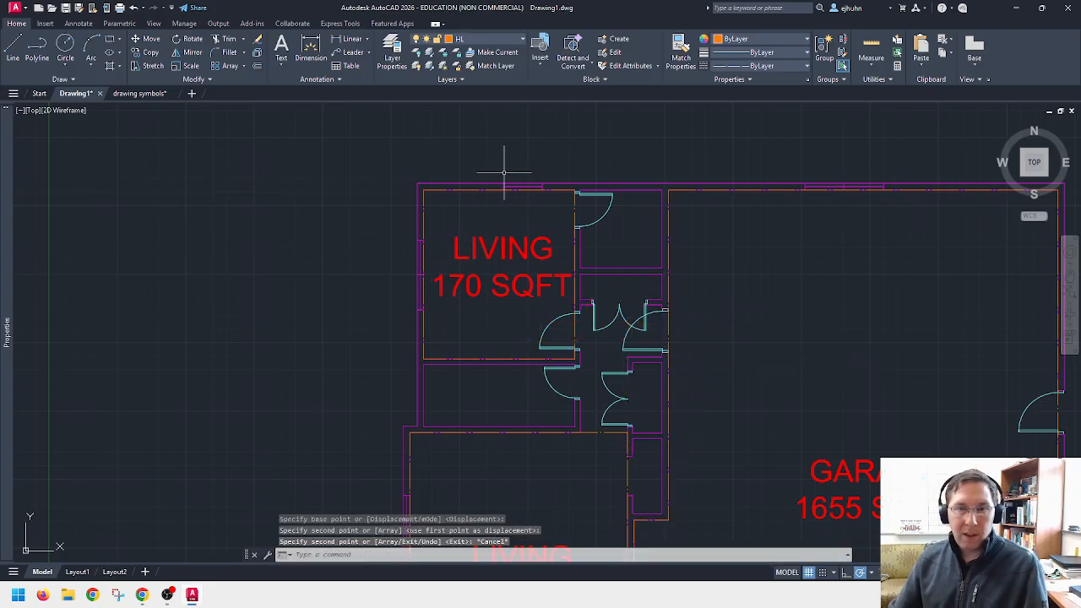
Step: Check the area of the northwest room's outline polyline in its properties
key(Escape)
click(574, 216)
mouse_move(5, 194)
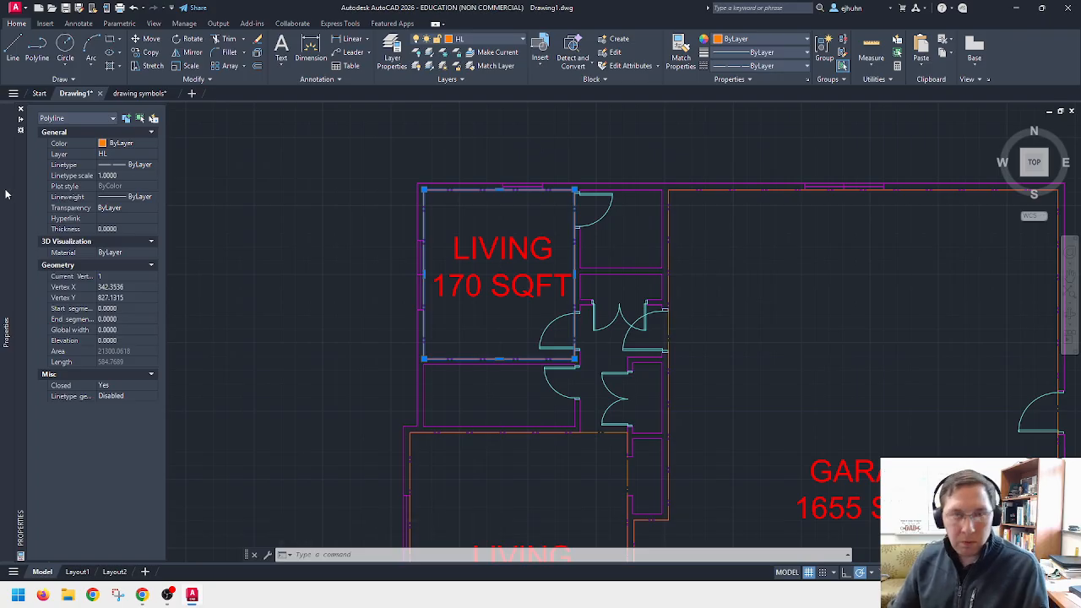
key(Escape)
Step: Change the area in the northwest room's copied label to 147 SQFT
click(472, 279)
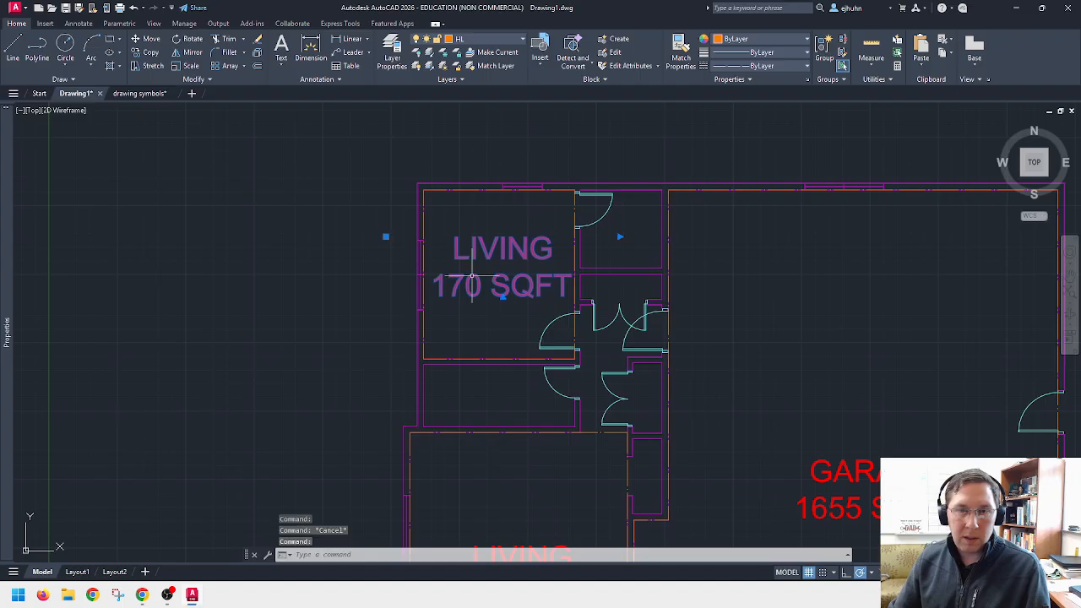
double_click(471, 278)
drag(481, 287, 440, 288)
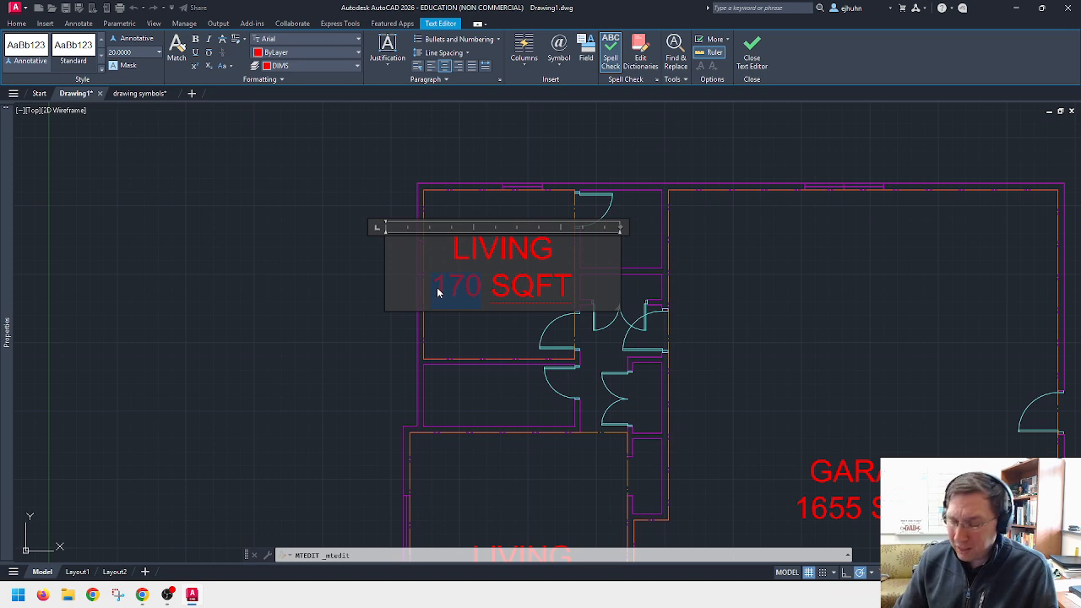
text(147)
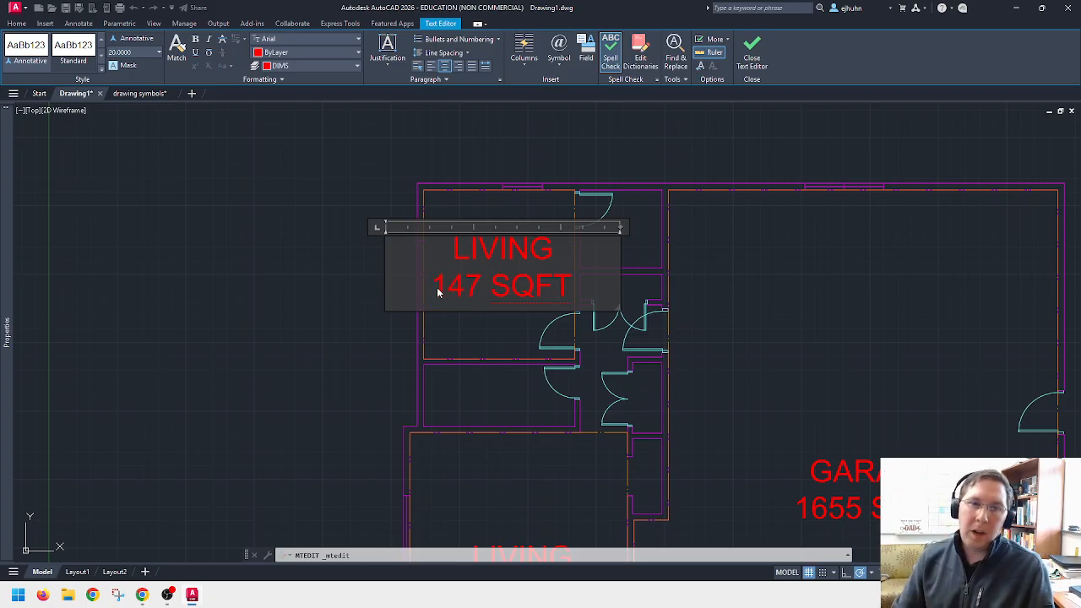
click(355, 285)
Step: Replace the room name in the northwest room's label with B'ROOM
scroll(349, 266, down, 2)
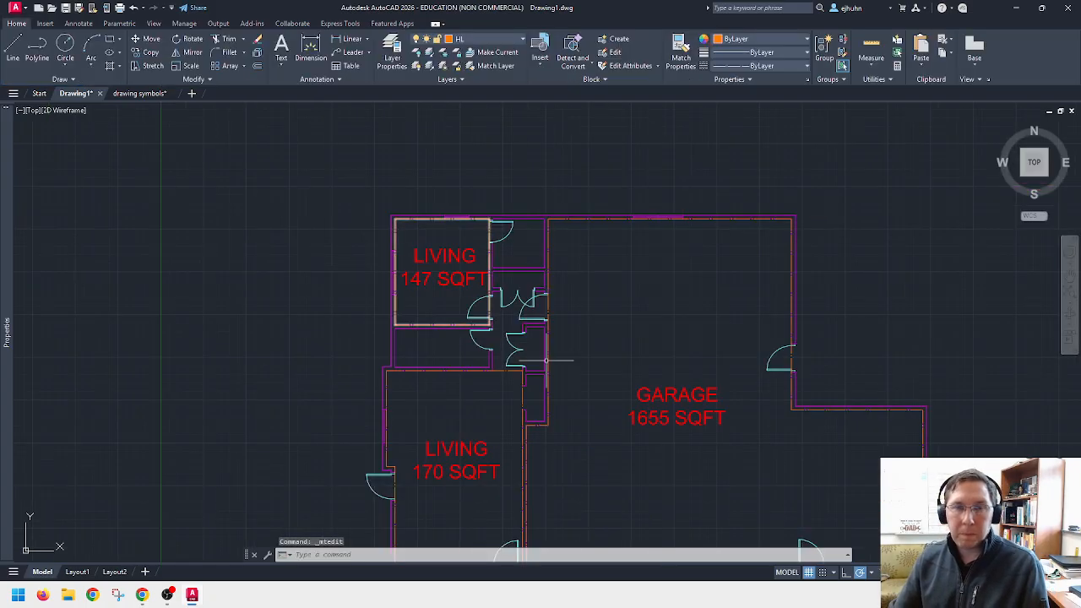
double_click(460, 260)
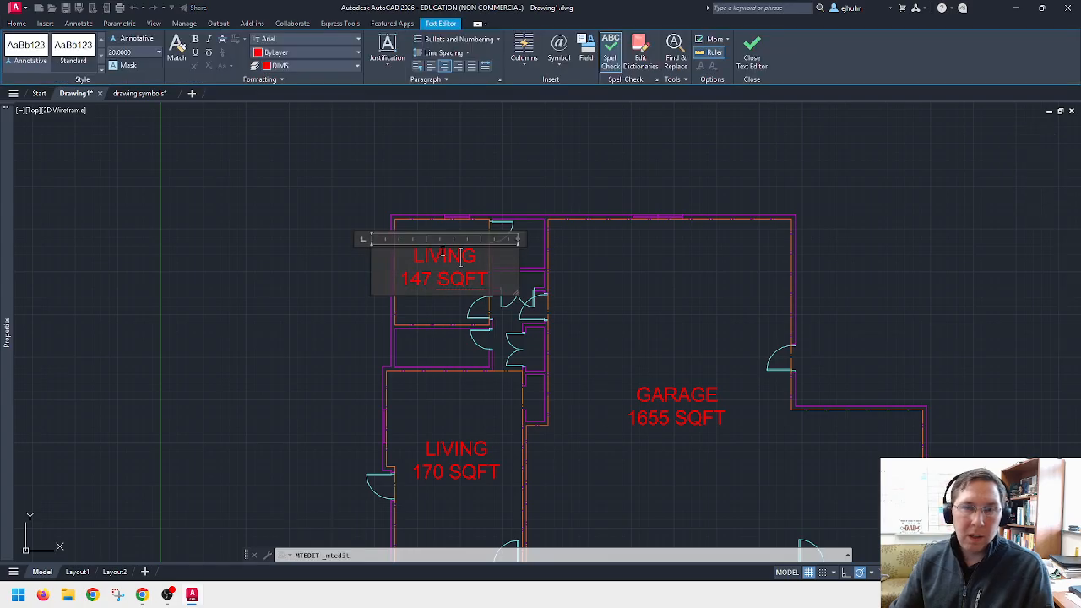
scroll(442, 251, up, 1)
drag(499, 257, 405, 257)
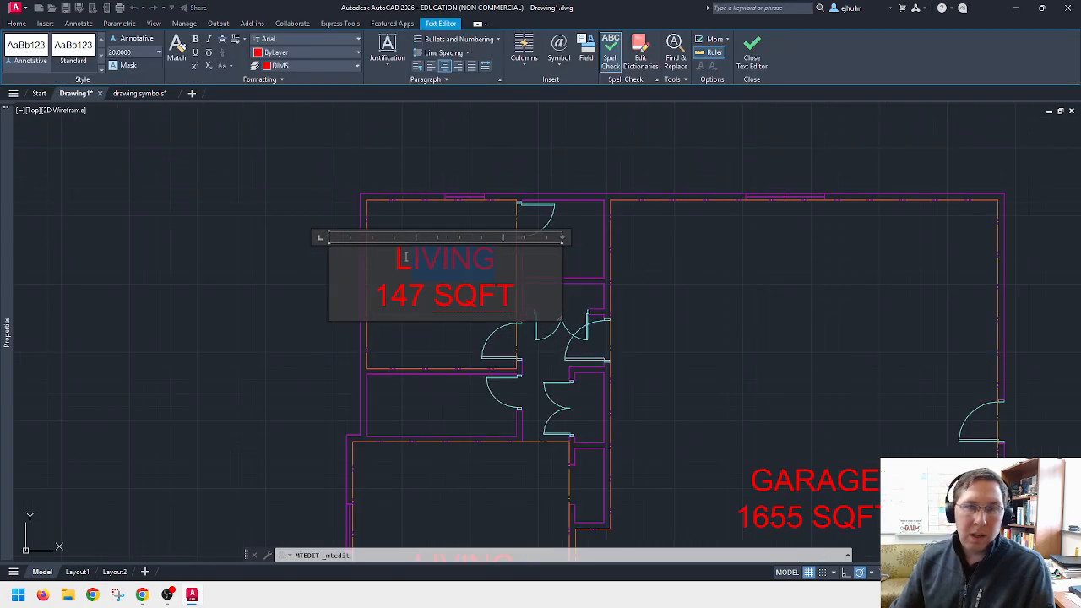
text(B)
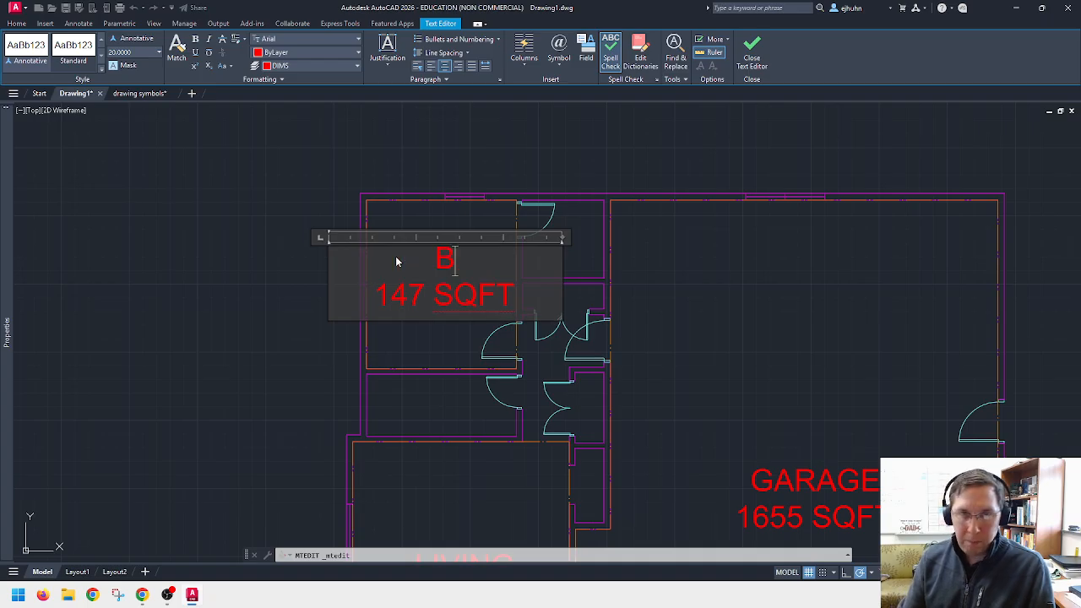
text('ROOM)
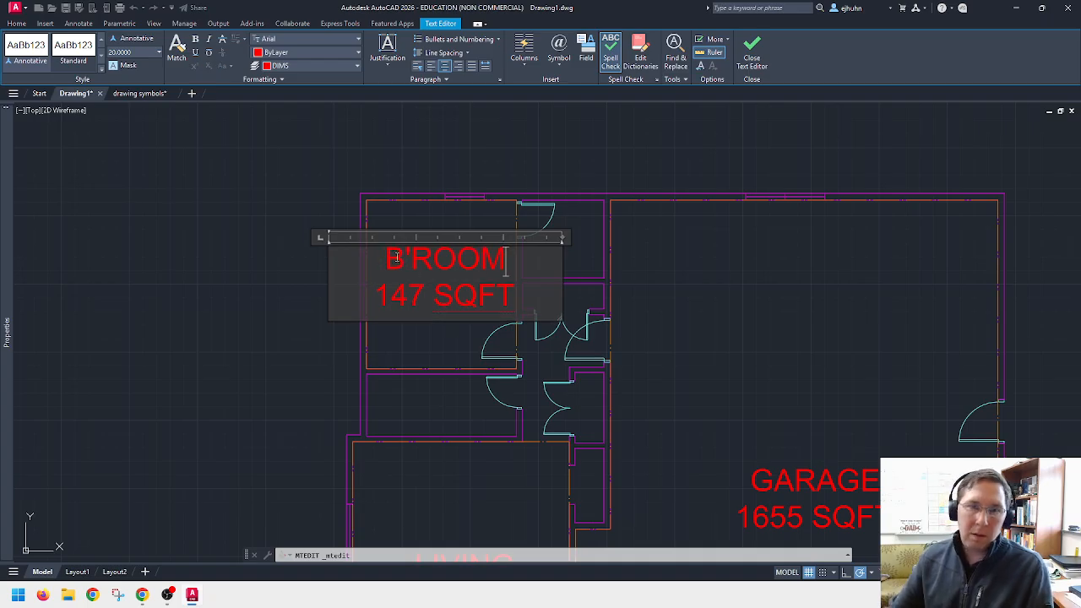
click(210, 306)
Step: Make DIMS the current layer and dimension the building's overall height from its northwest corner to its southwest corner, placed west of the plan
middle_drag(745, 366, 647, 212)
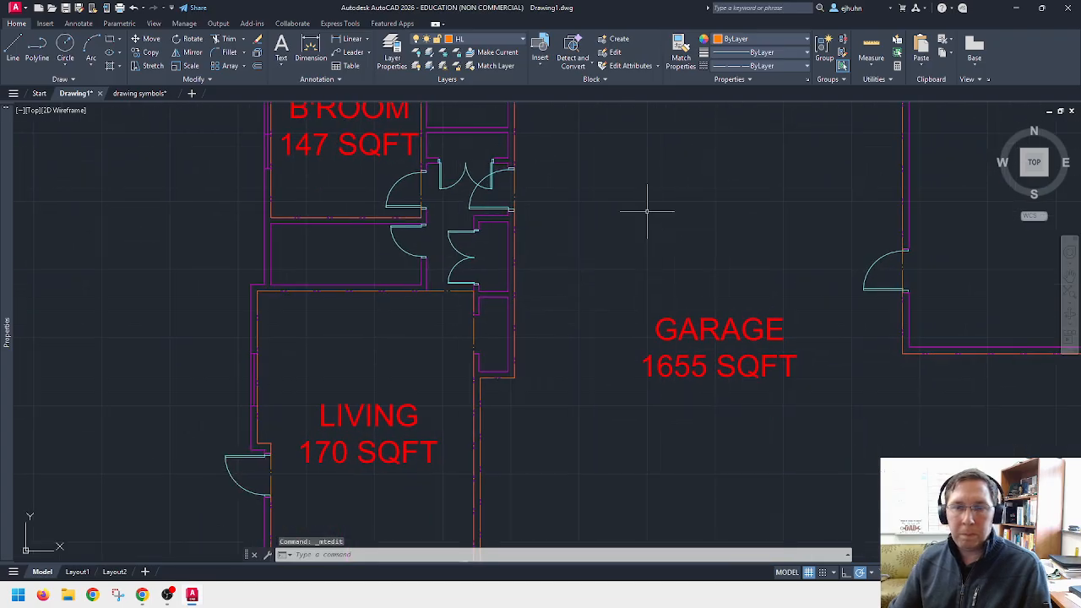
scroll(701, 236, down, 2)
middle_drag(704, 249, 662, 292)
scroll(660, 290, down, 3)
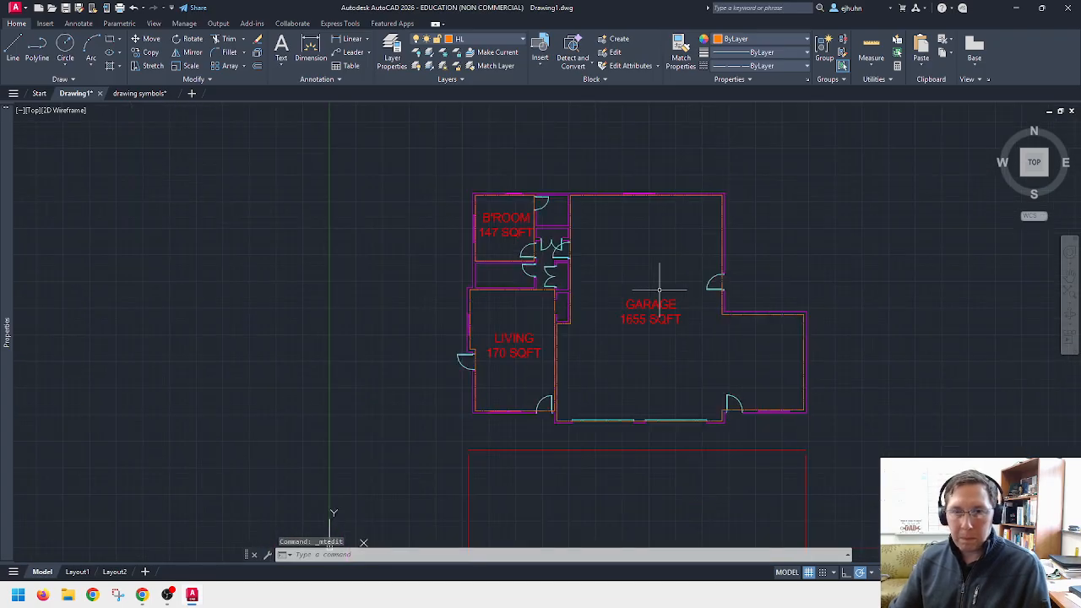
scroll(660, 290, up, 3)
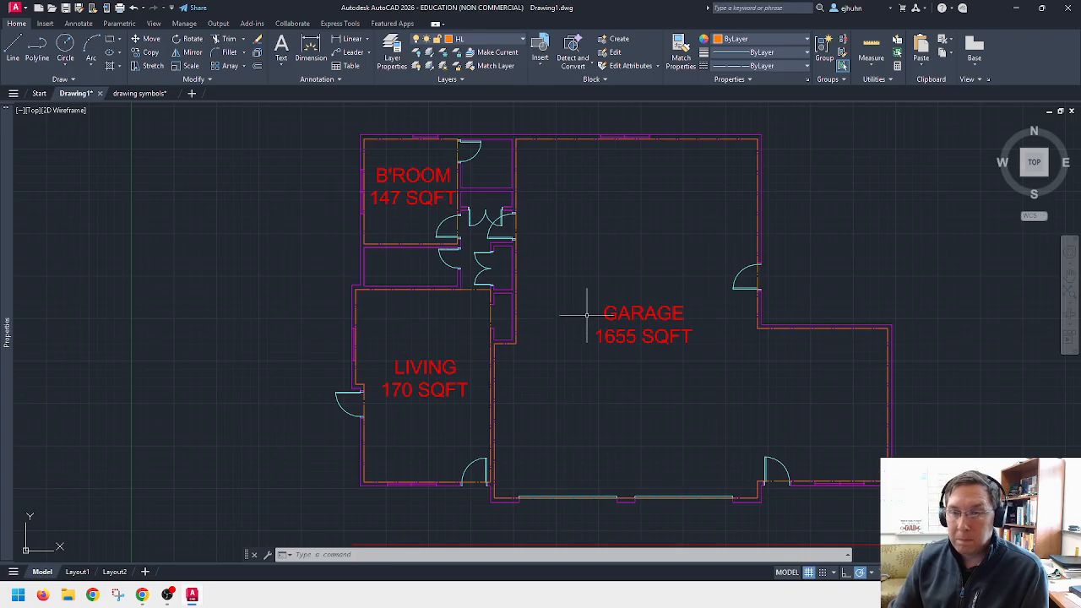
middle_drag(587, 315, 590, 315)
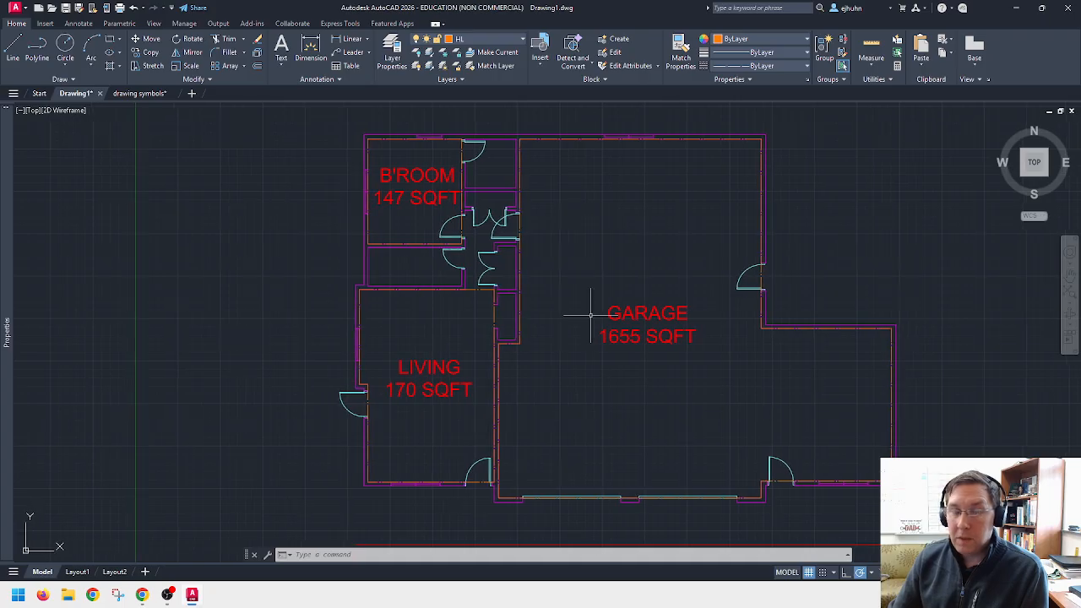
click(482, 38)
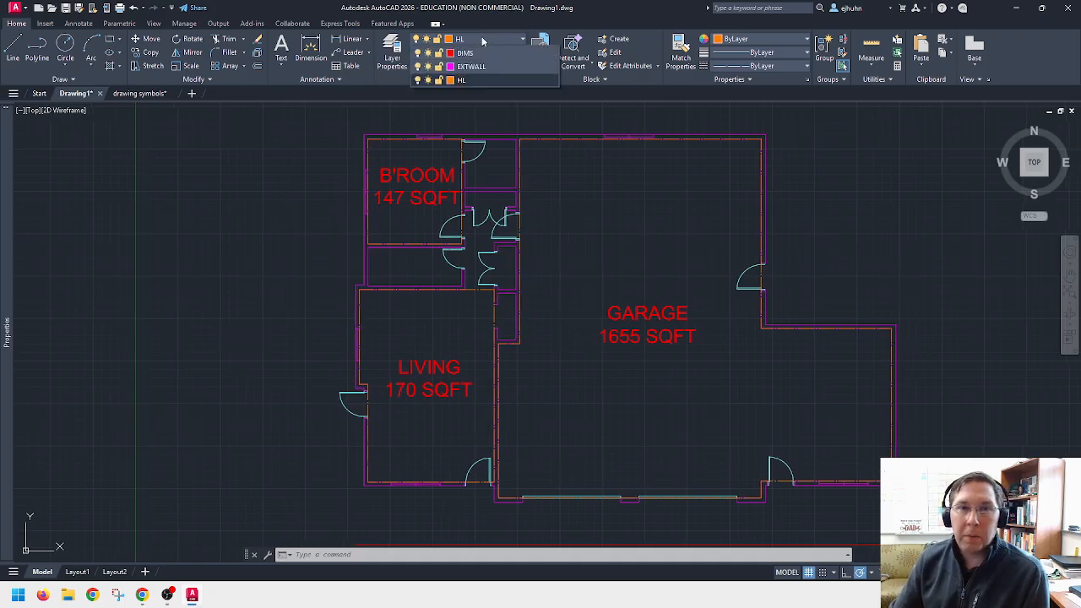
click(465, 106)
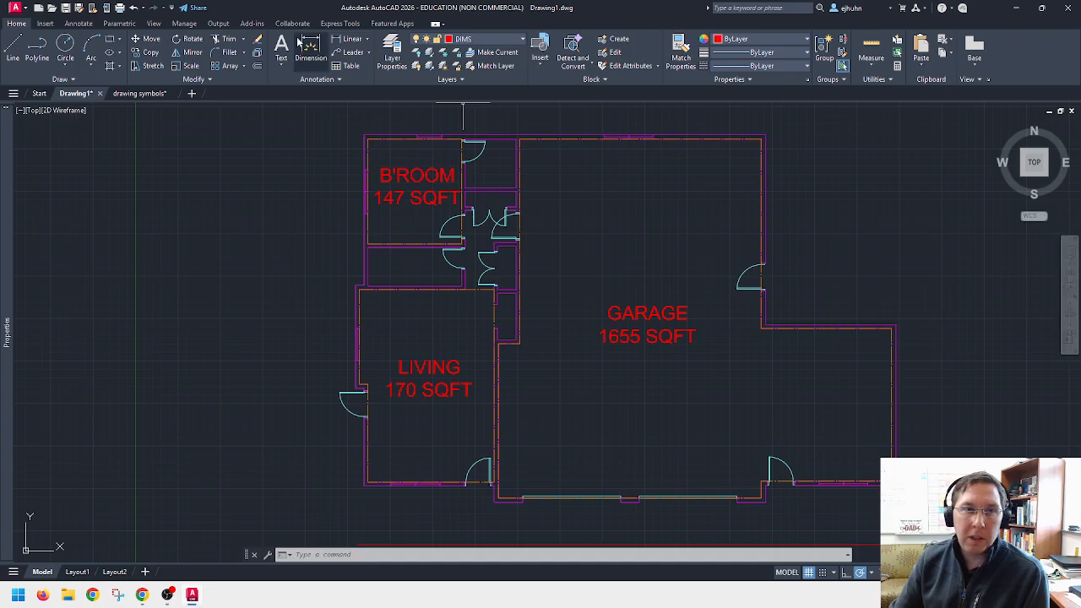
click(310, 51)
click(365, 136)
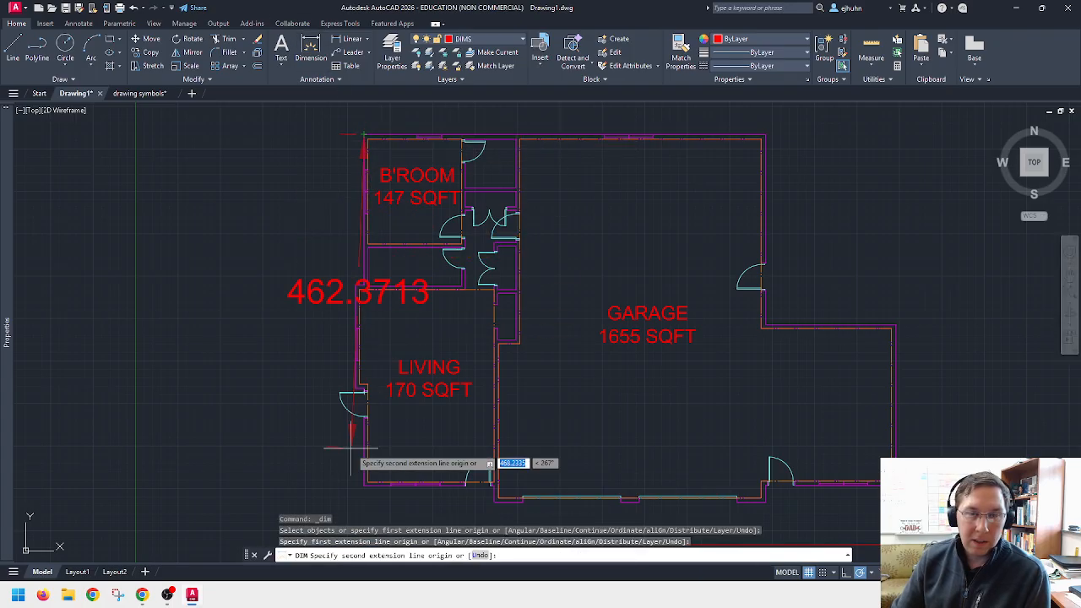
click(365, 487)
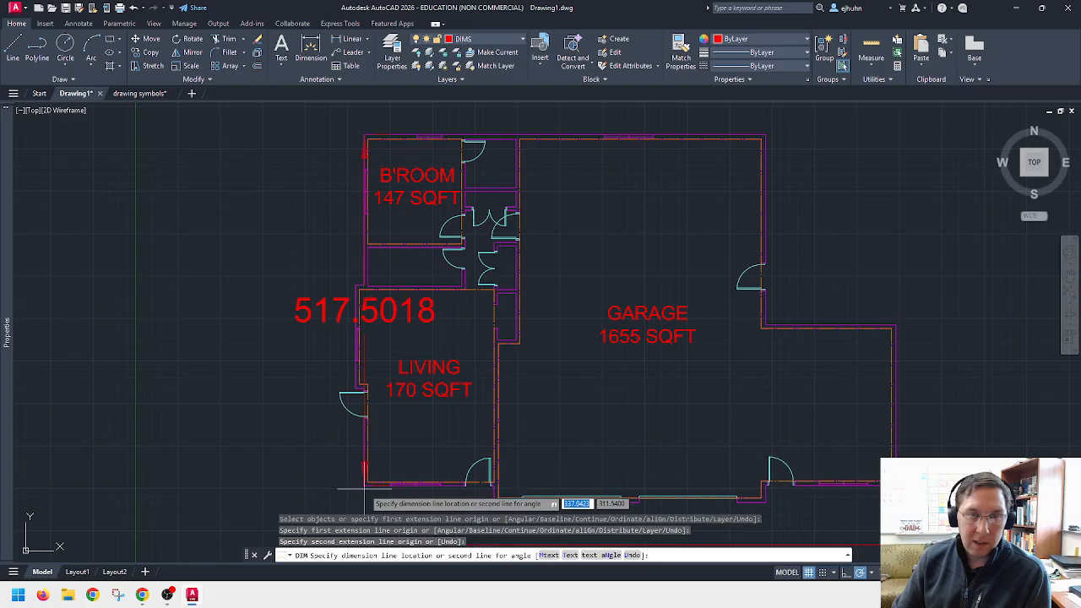
click(267, 365)
Step: Delete the old 792 dimension and the red reference line below the floor plan
scroll(278, 360, down, 2)
scroll(316, 377, down, 2)
scroll(340, 405, up, 1)
key(Escape)
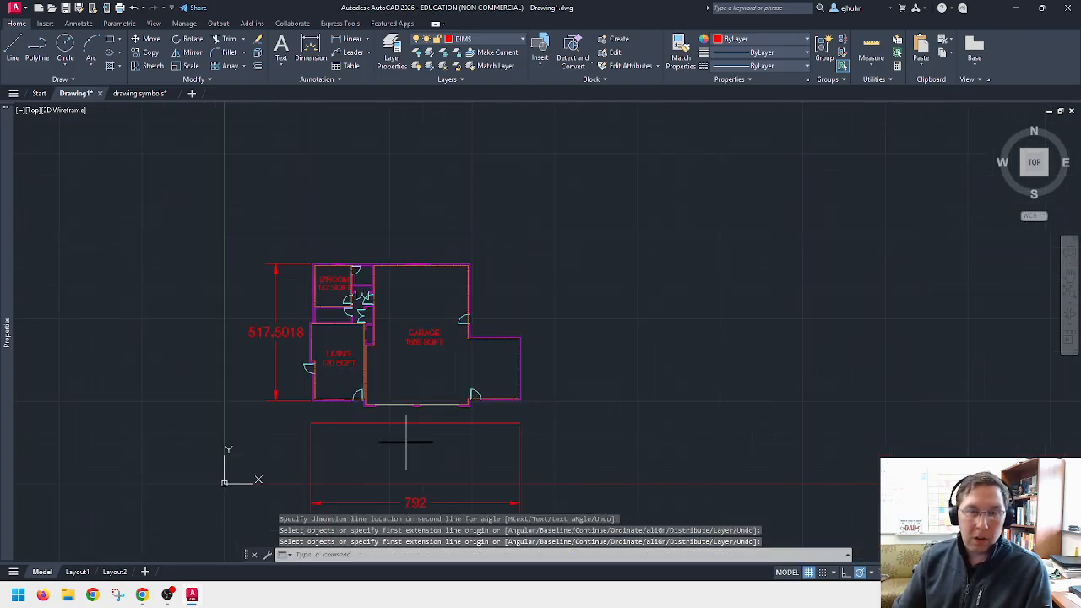
click(547, 503)
click(309, 414)
key(Delete)
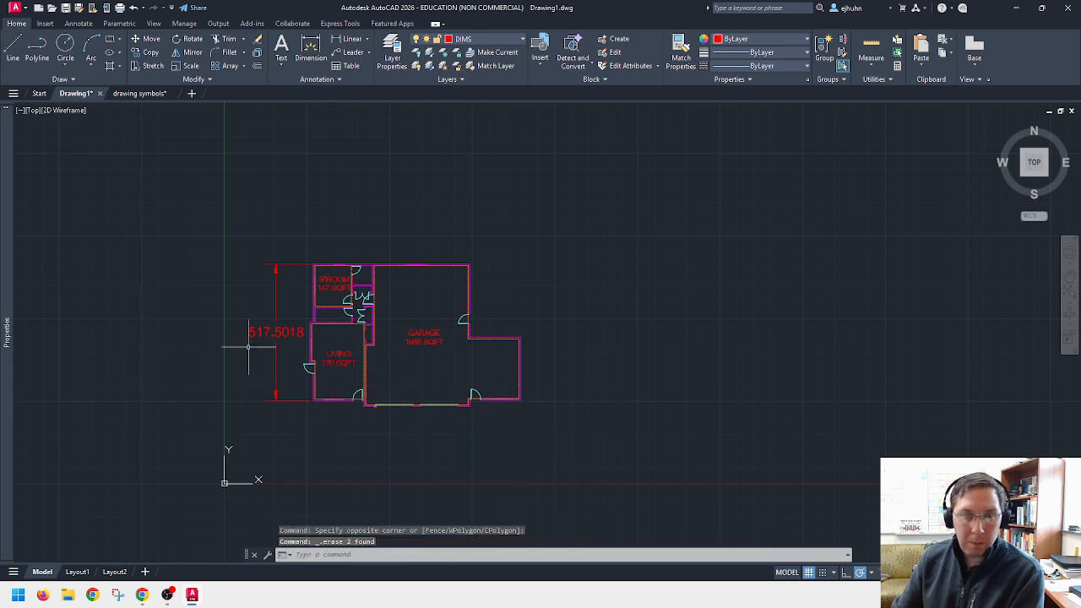
Step: Try to dimension the building's width below the plan from the living room's southwest corner to the building's southeast corner
click(311, 44)
scroll(330, 426, up, 4)
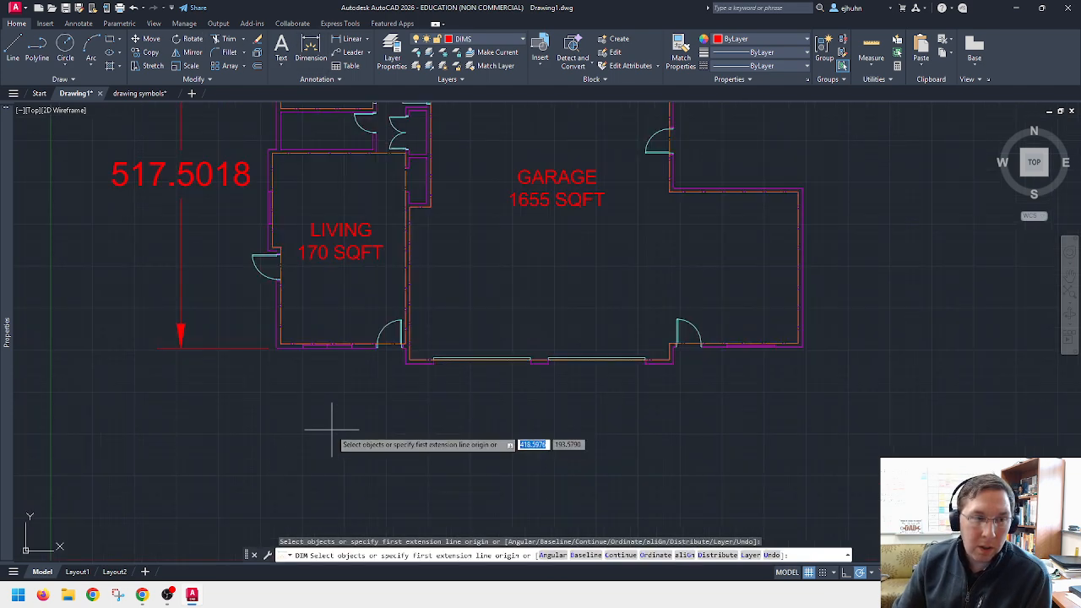
click(277, 346)
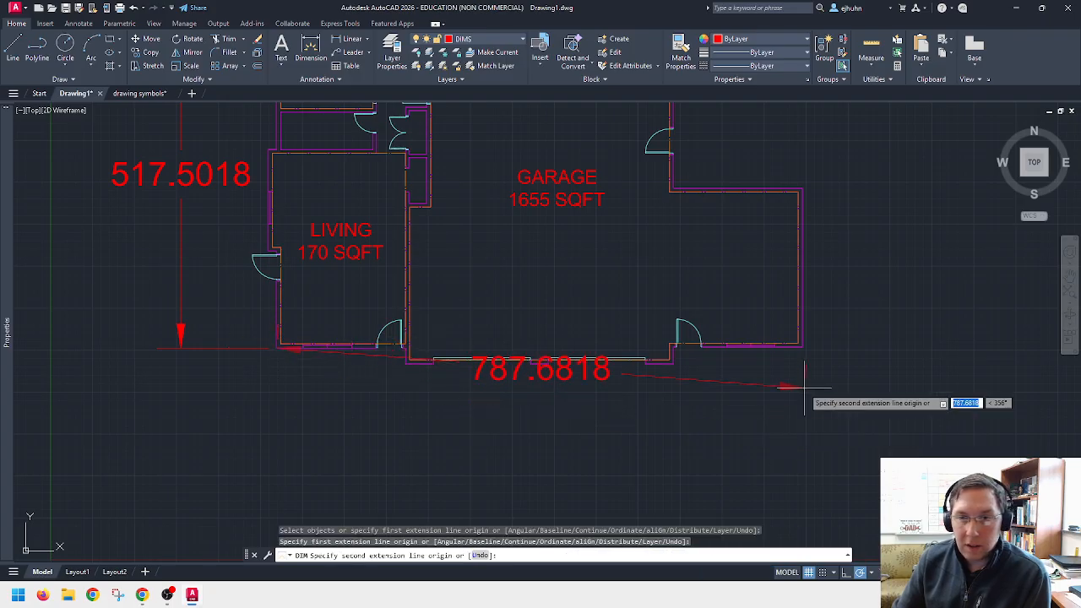
click(803, 346)
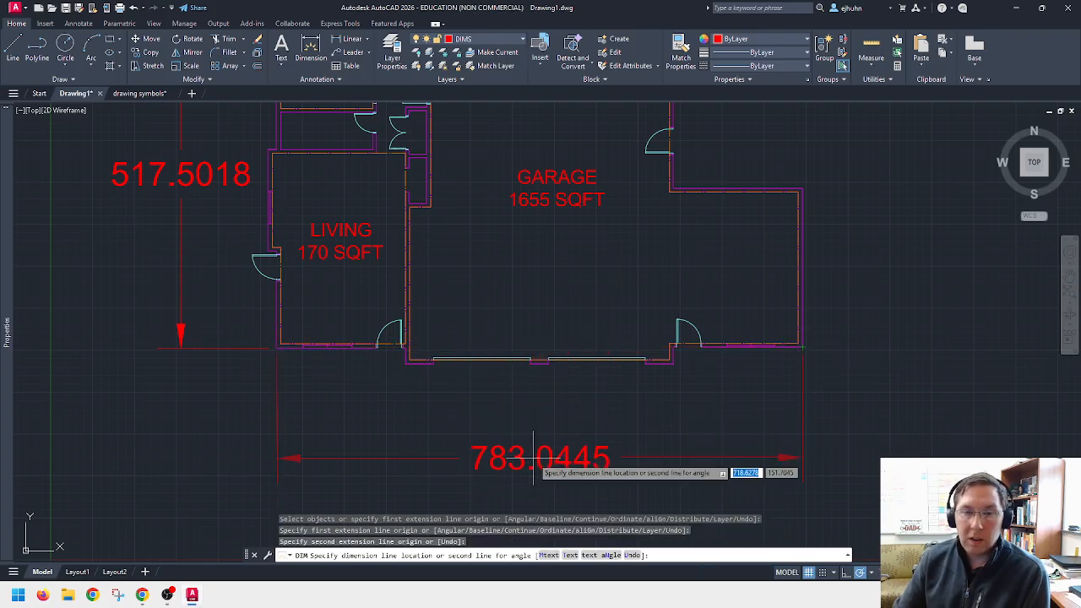
click(693, 457)
key(Return)
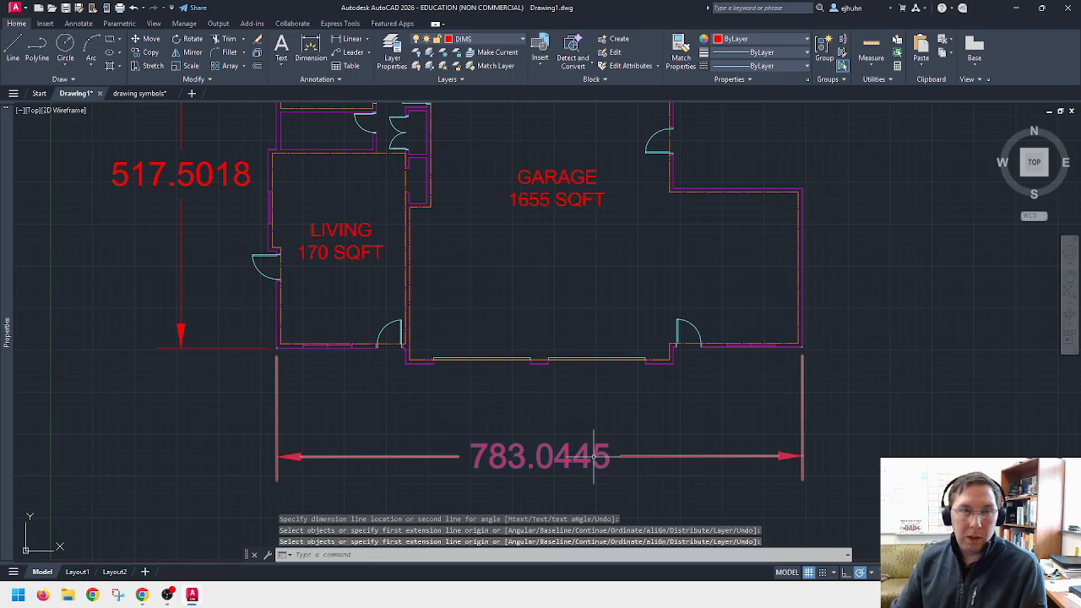
click(593, 456)
key(Delete)
Step: Dimension the building's overall width from the west bump-out's lower outer corner to the southeast corner, placed below the plan
click(311, 49)
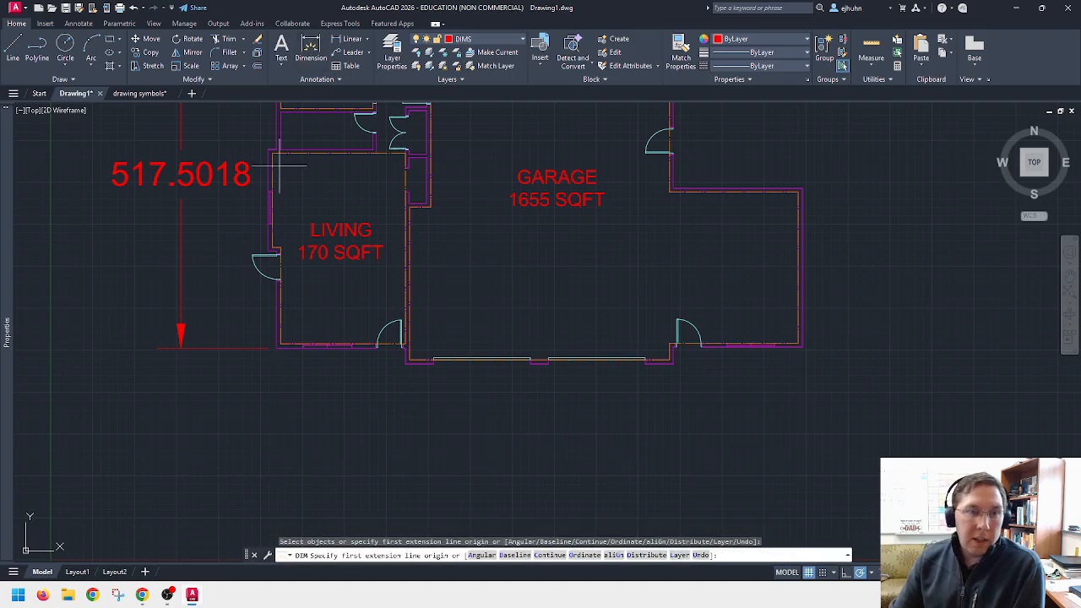
click(279, 254)
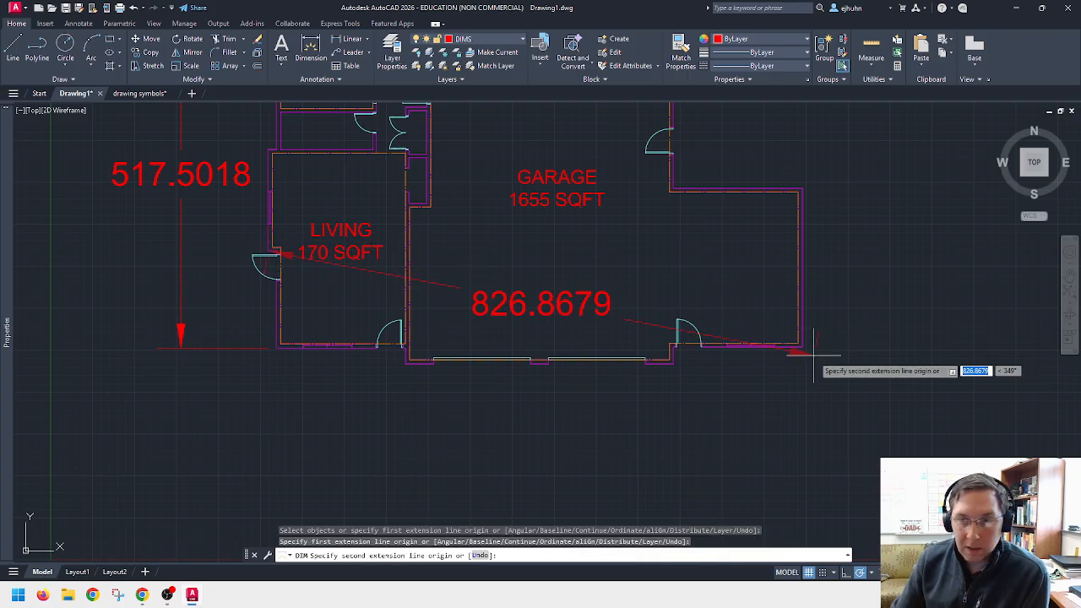
click(804, 345)
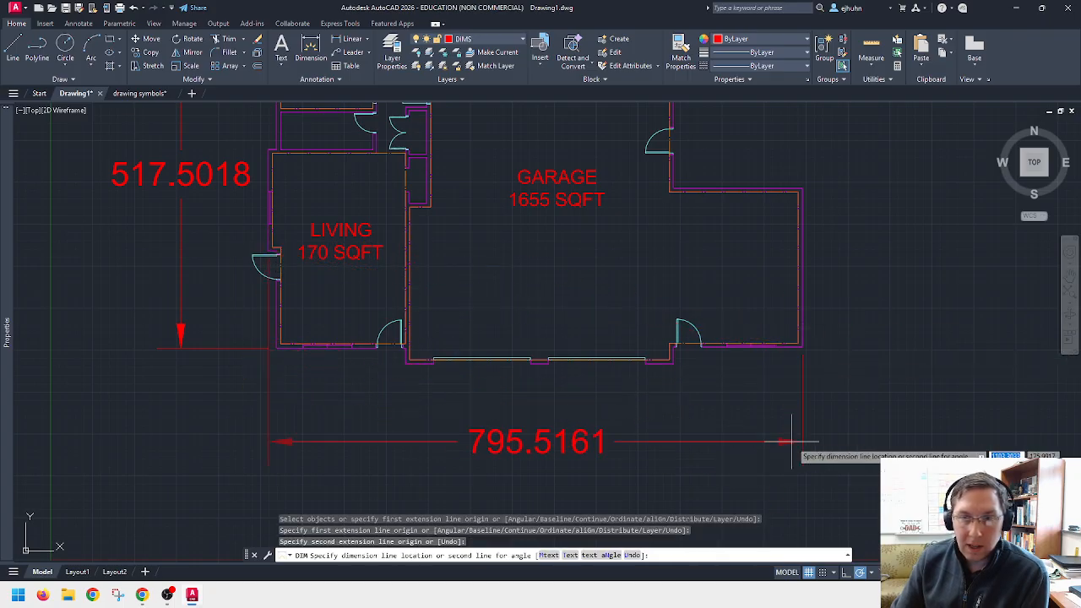
click(832, 456)
middle_drag(690, 214, 724, 303)
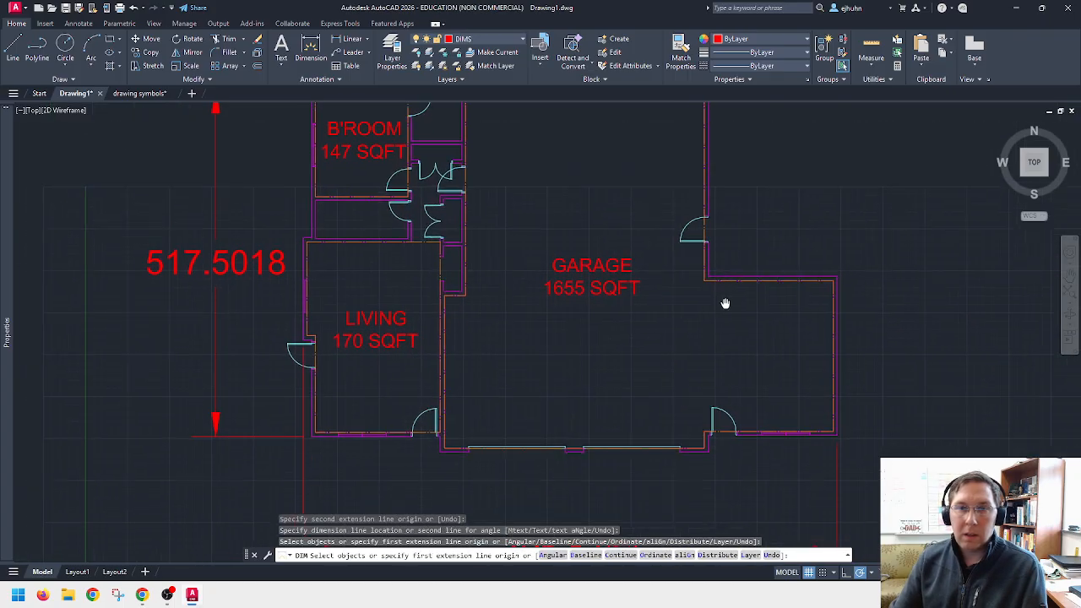
Step: Set the primary-unit precision of the overall width dimension below the plan to 0, so it shows whole units
scroll(730, 319, down, 2)
middle_drag(735, 357, 710, 272)
key(Escape)
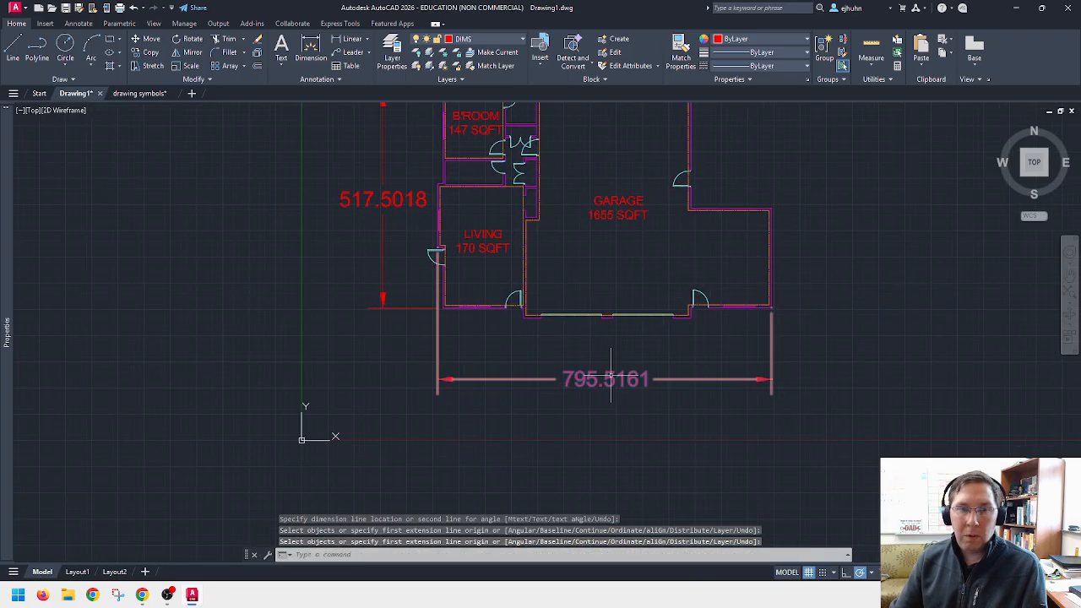
scroll(611, 380, up, 2)
click(604, 381)
mouse_move(4, 202)
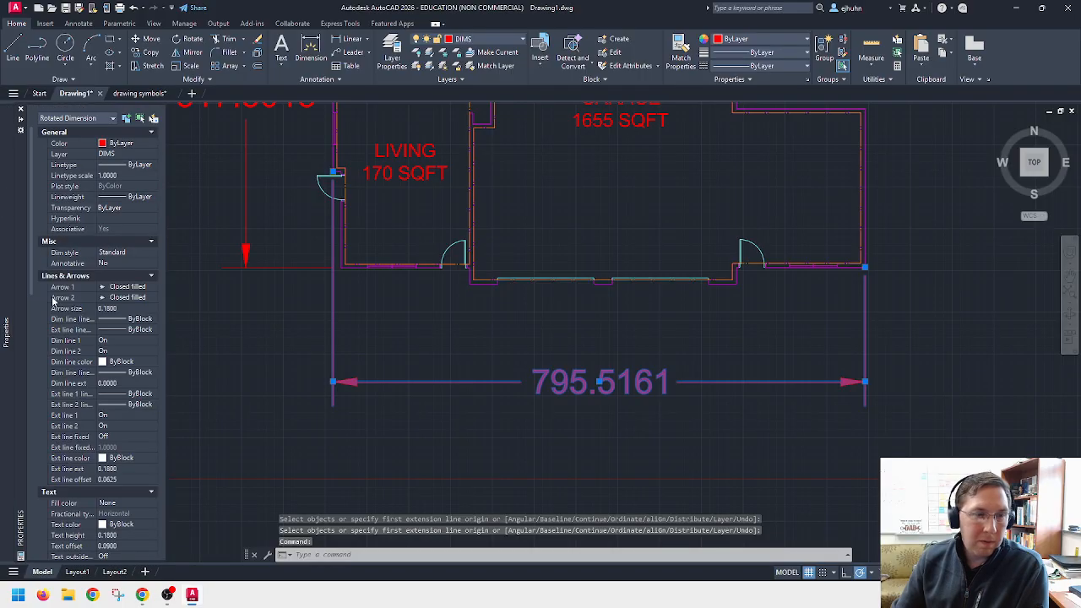
scroll(78, 373, down, 10)
click(112, 352)
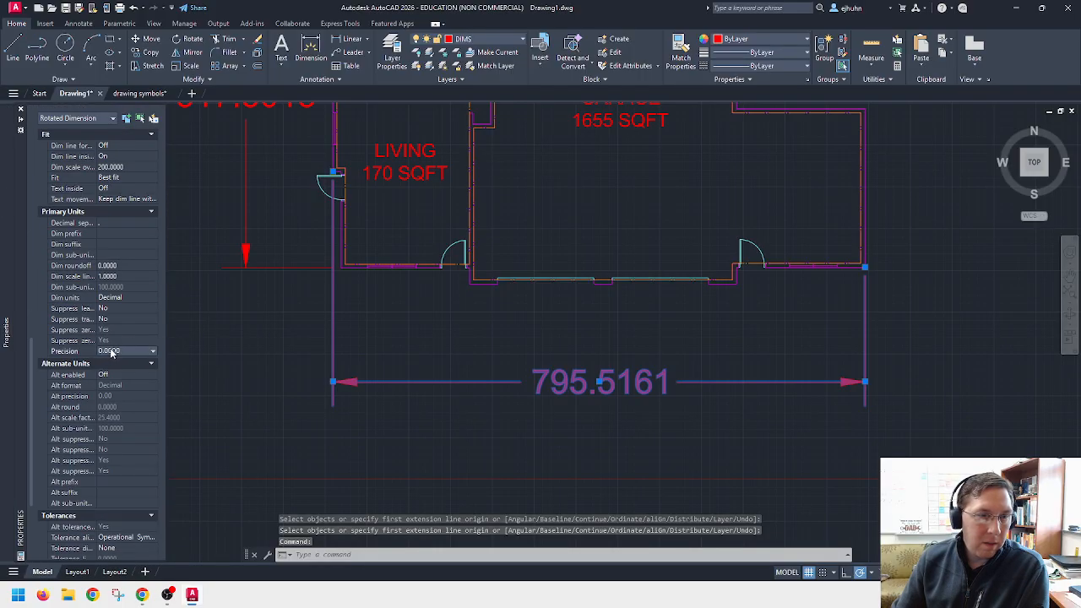
click(112, 351)
click(110, 362)
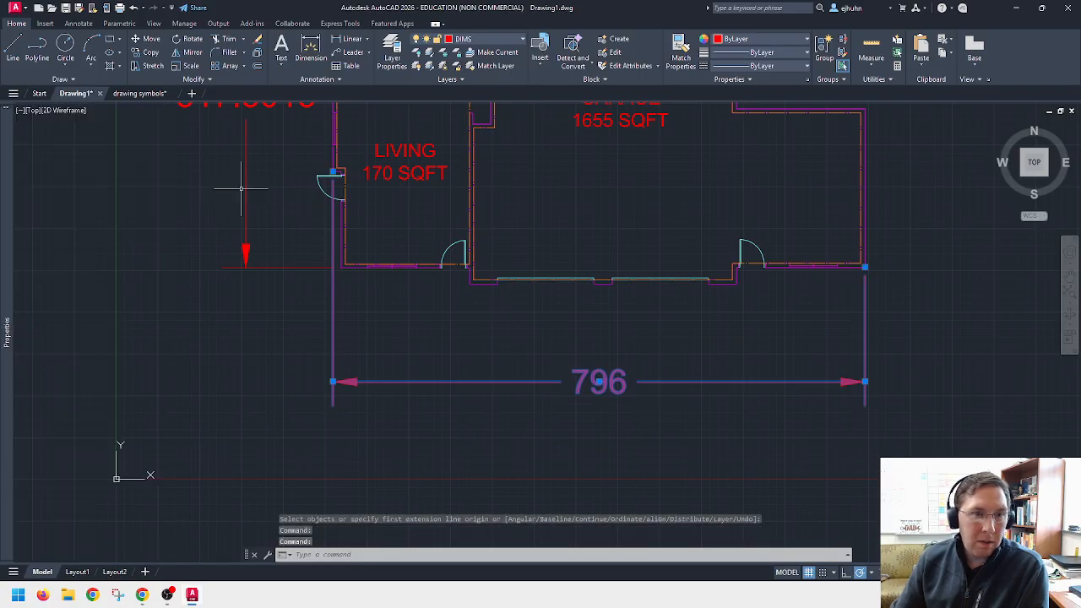
key(Escape)
Step: Set the primary-unit precision of the overall height dimension west of the plan to 0 as well
click(242, 187)
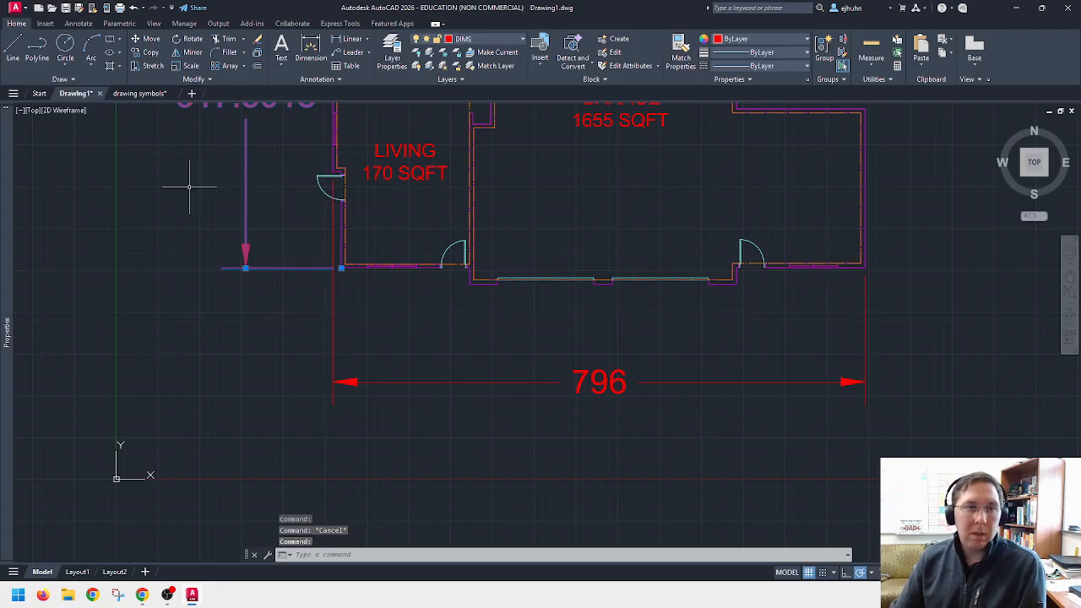
mouse_move(7, 334)
scroll(119, 384, down, 8)
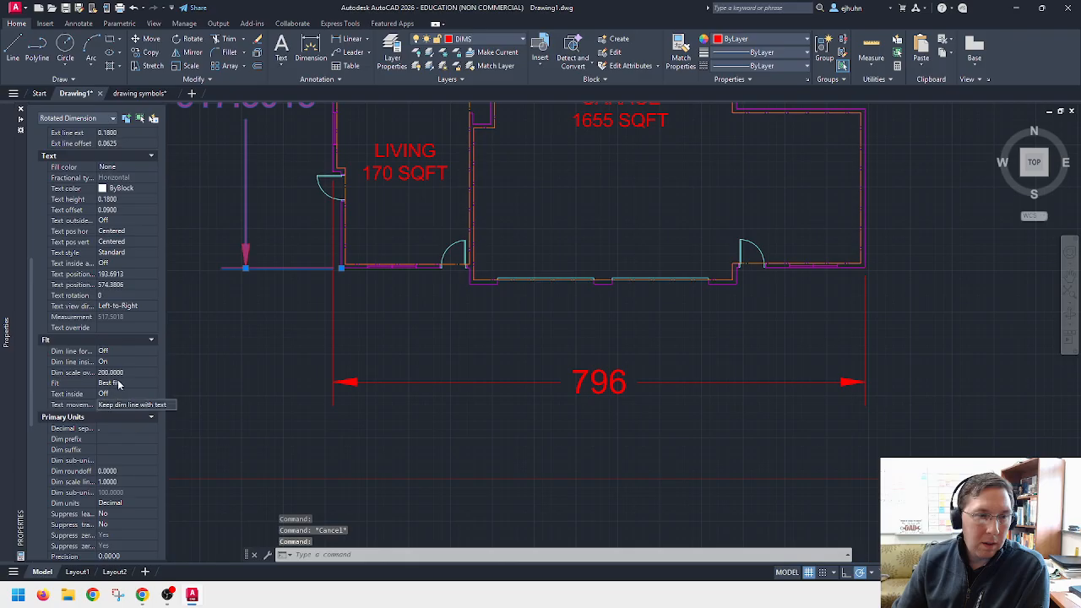
scroll(118, 384, down, 8)
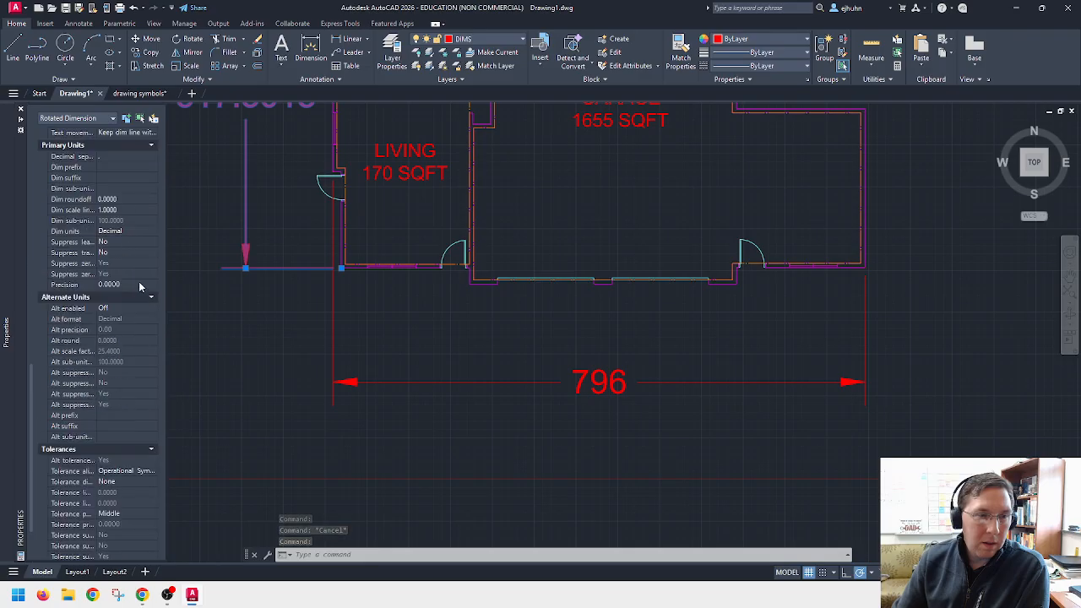
click(138, 284)
click(139, 284)
click(120, 293)
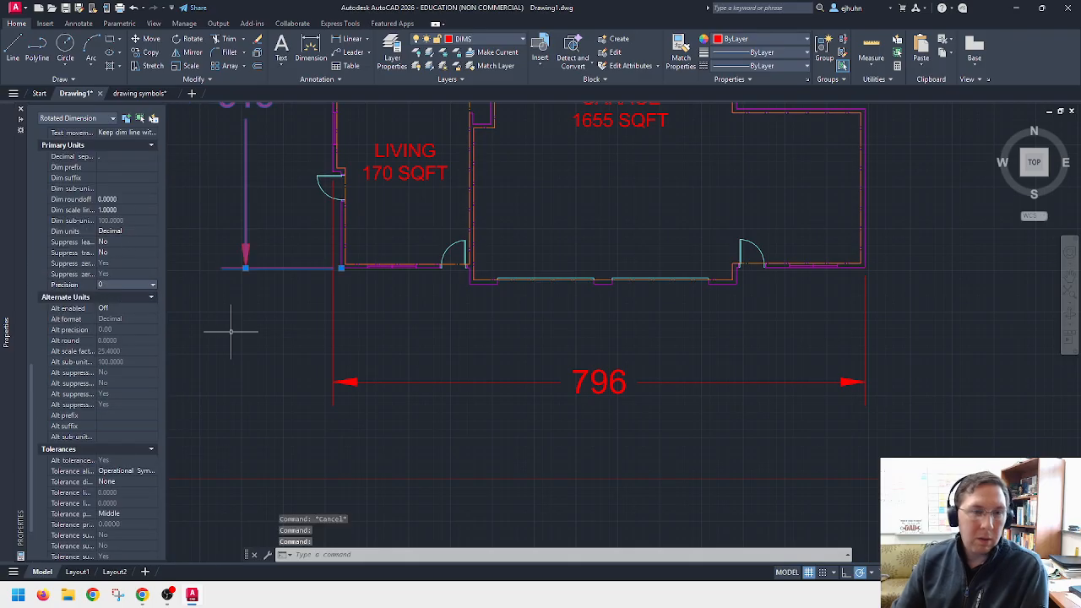
key(Escape)
scroll(251, 316, down, 4)
scroll(306, 272, up, 2)
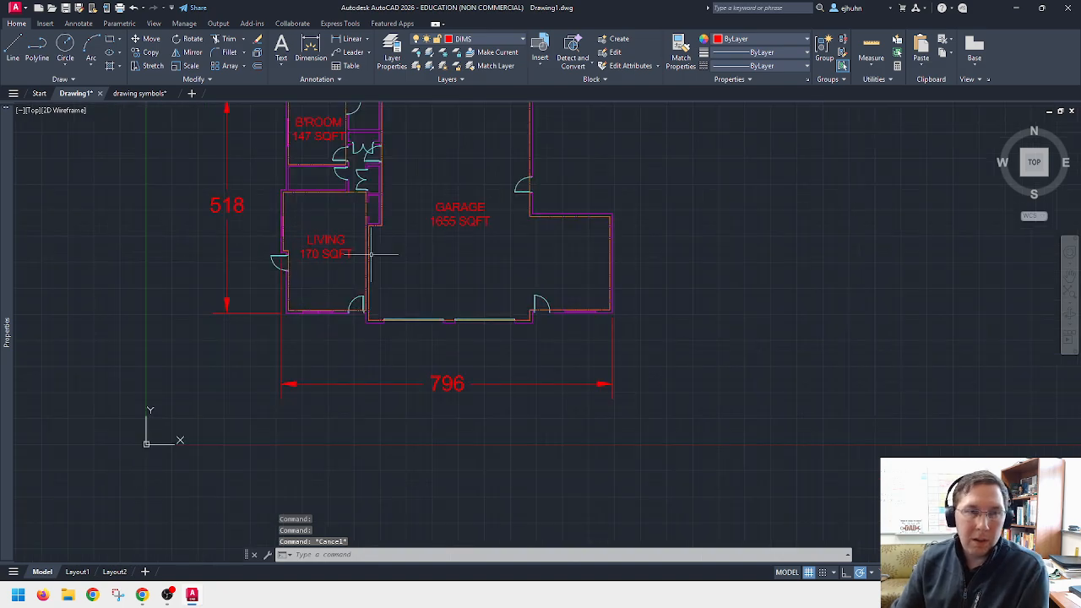
middle_drag(370, 254, 533, 324)
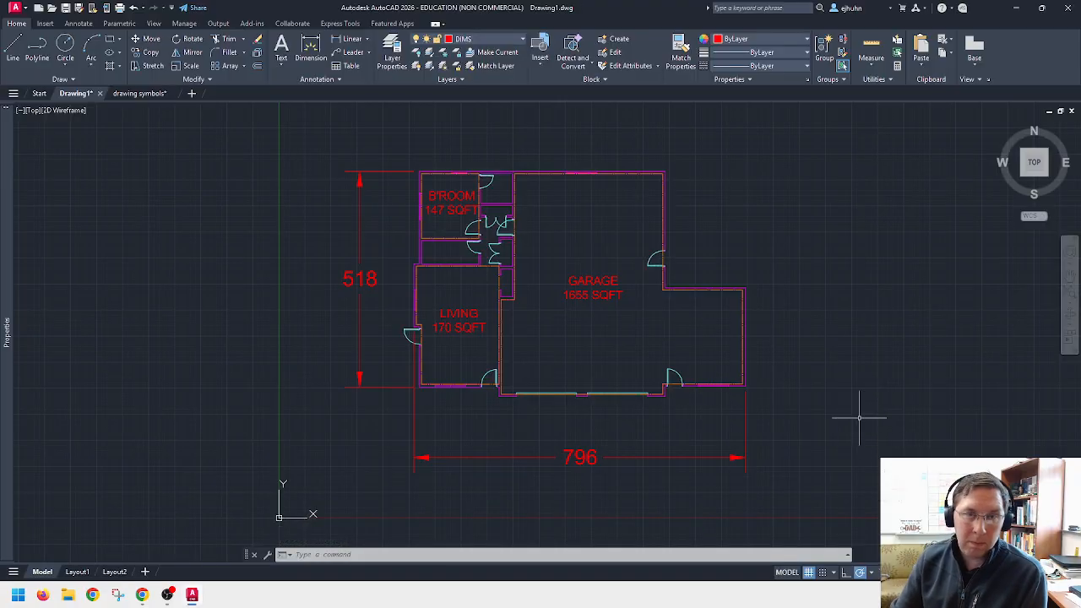
middle_drag(846, 415, 852, 410)
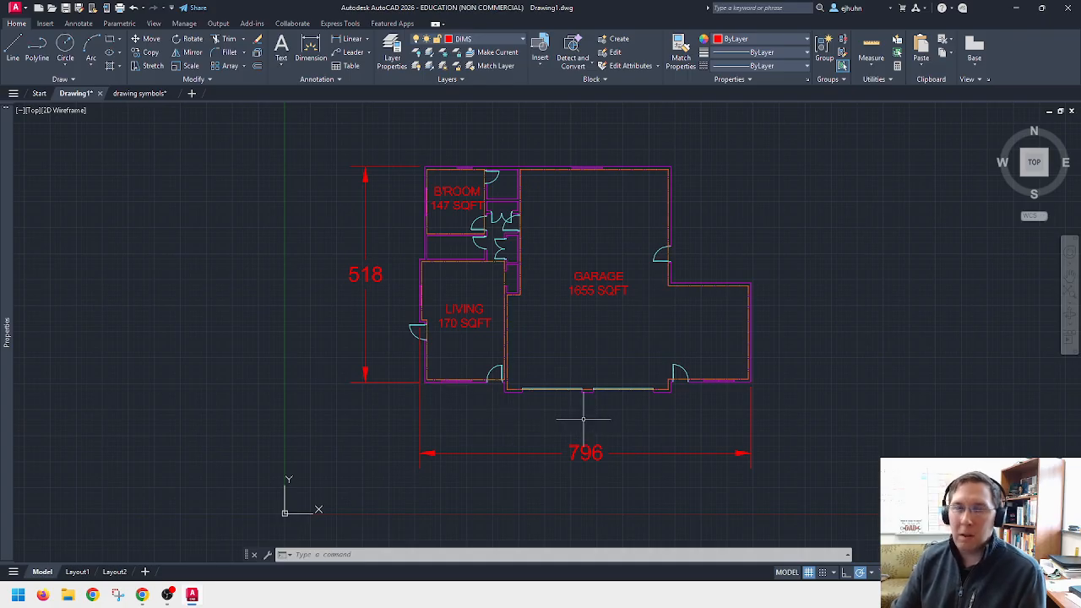
middle_drag(583, 419, 579, 414)
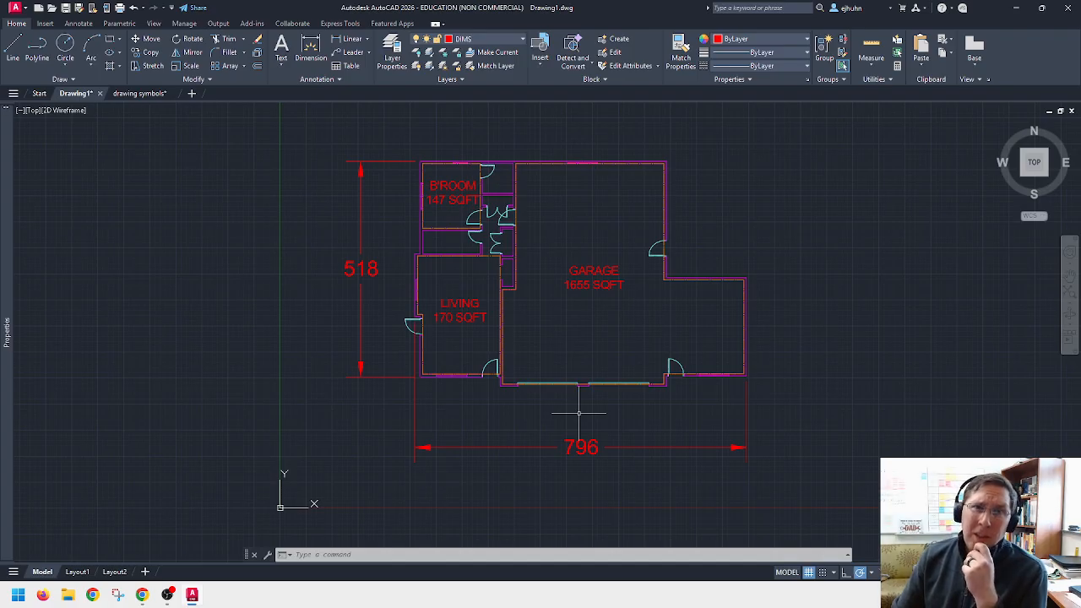
middle_drag(578, 413, 581, 411)
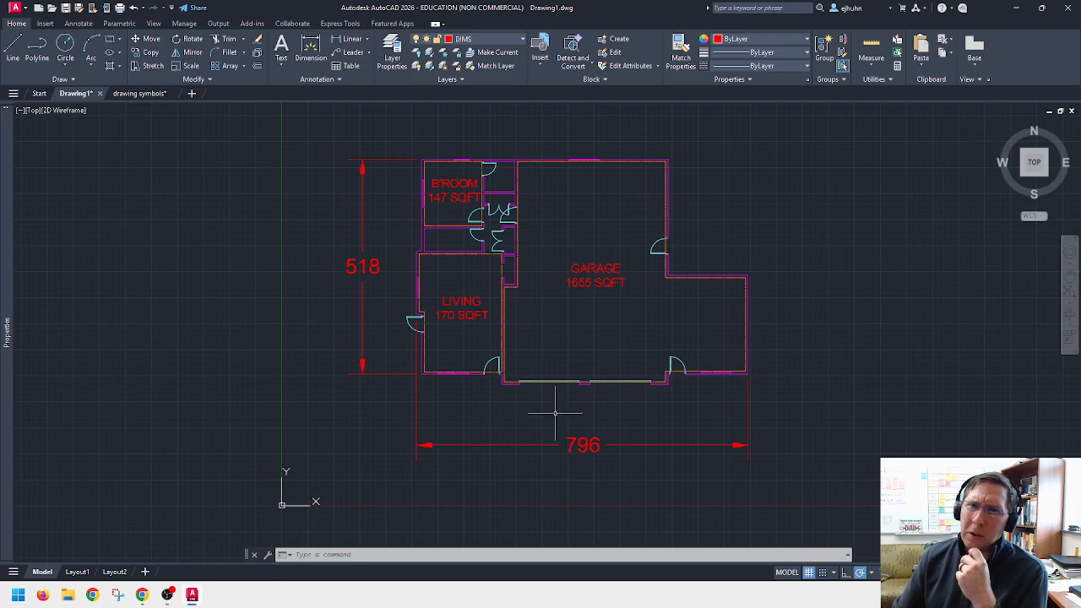
middle_drag(559, 410, 566, 407)
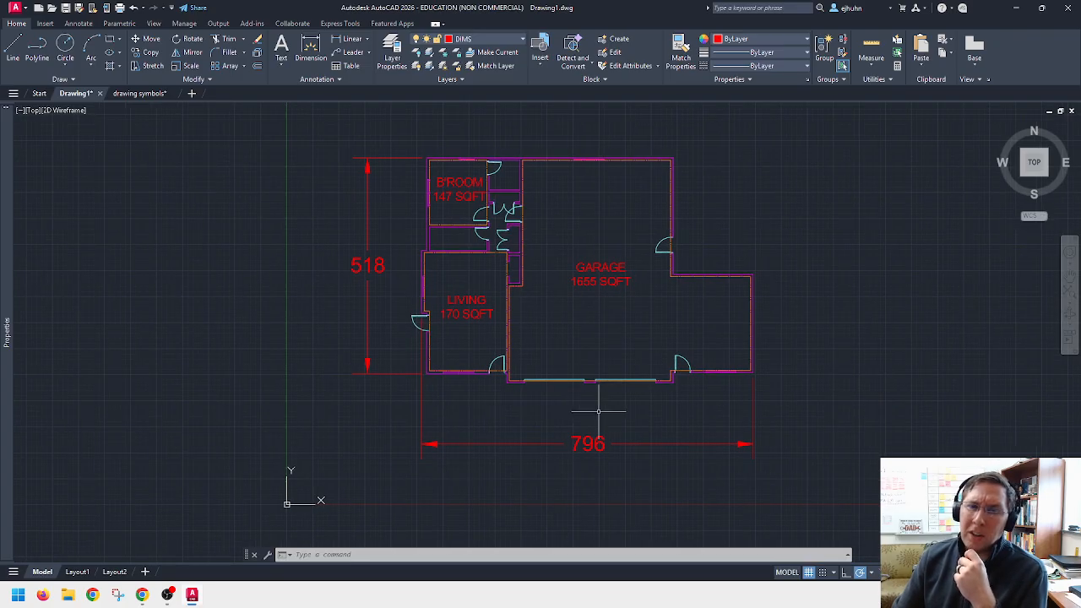